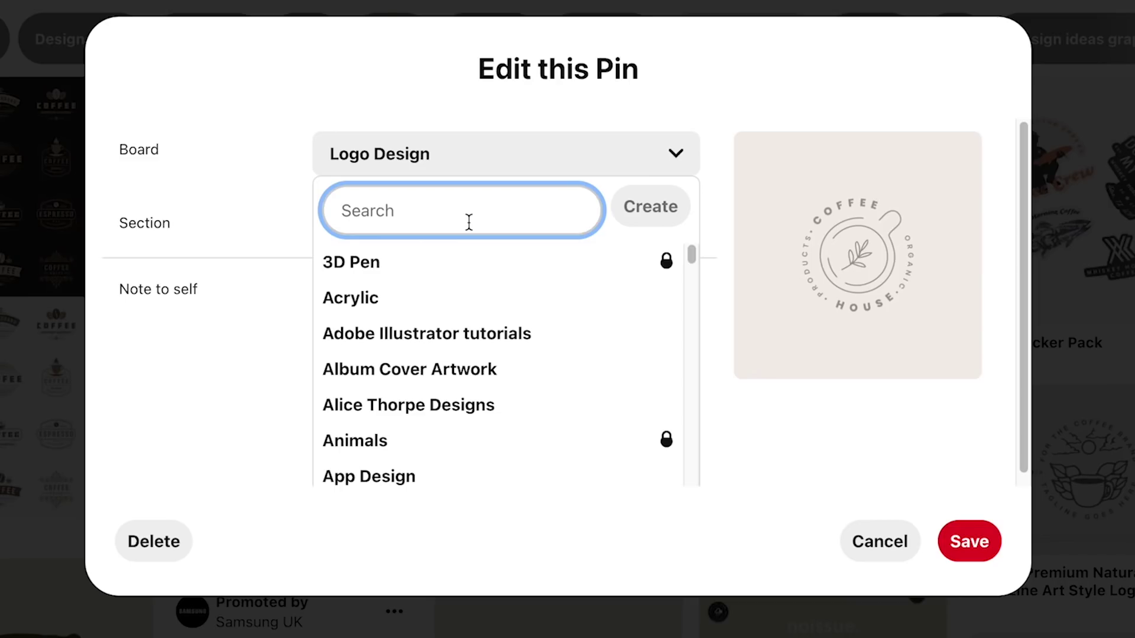
Create a board named NQC and save the Coffee House logo pin's edit with it as the new board
text(QC)
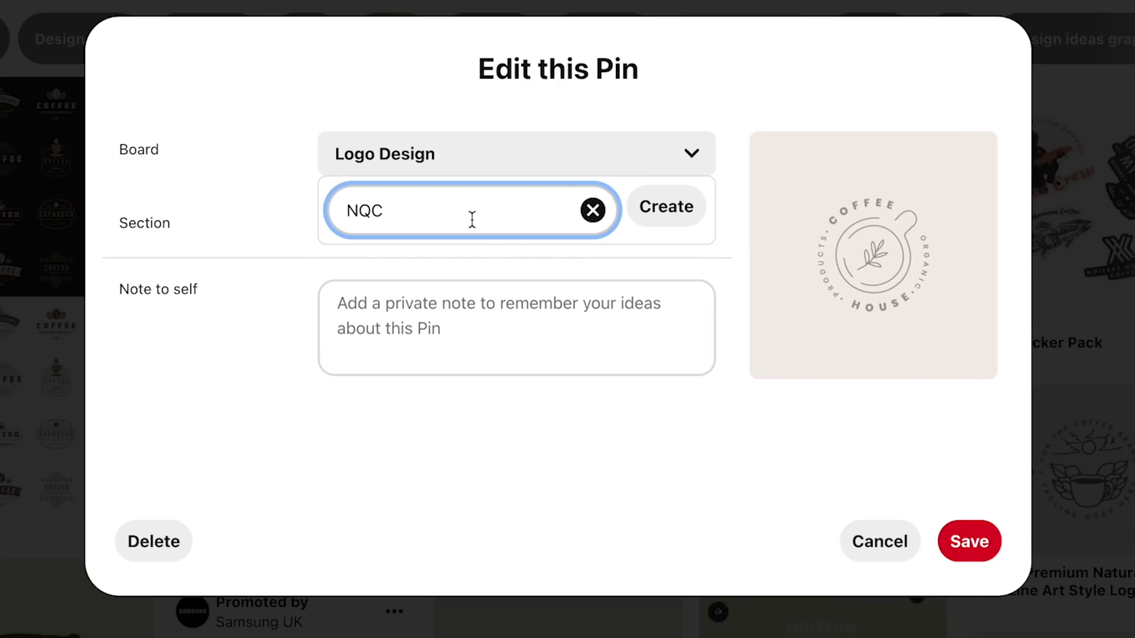
click(658, 213)
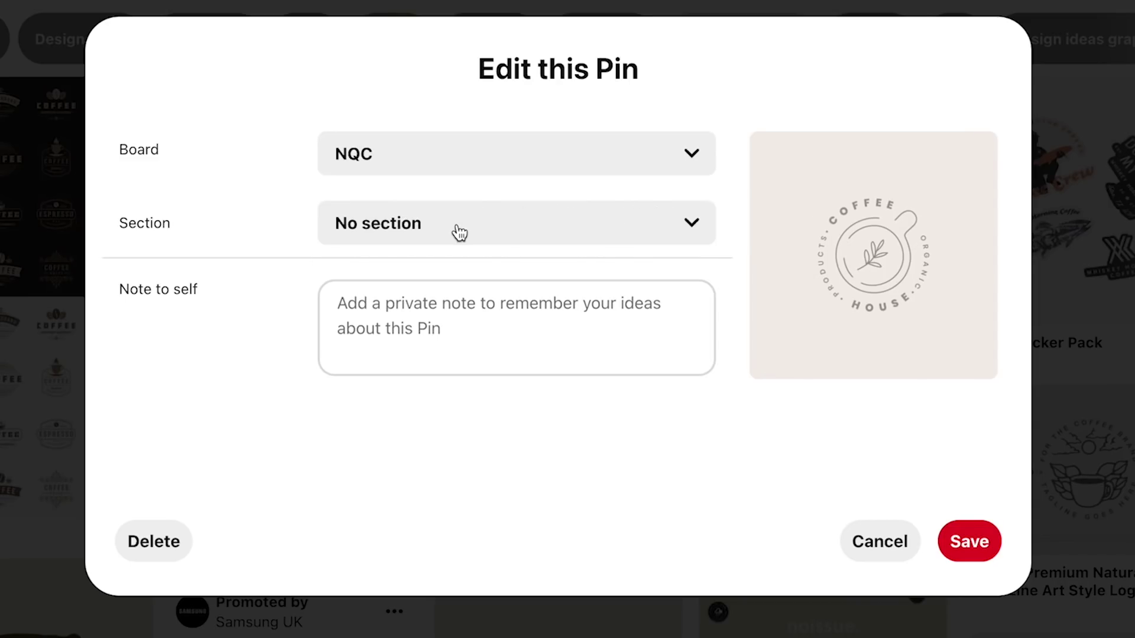
click(969, 541)
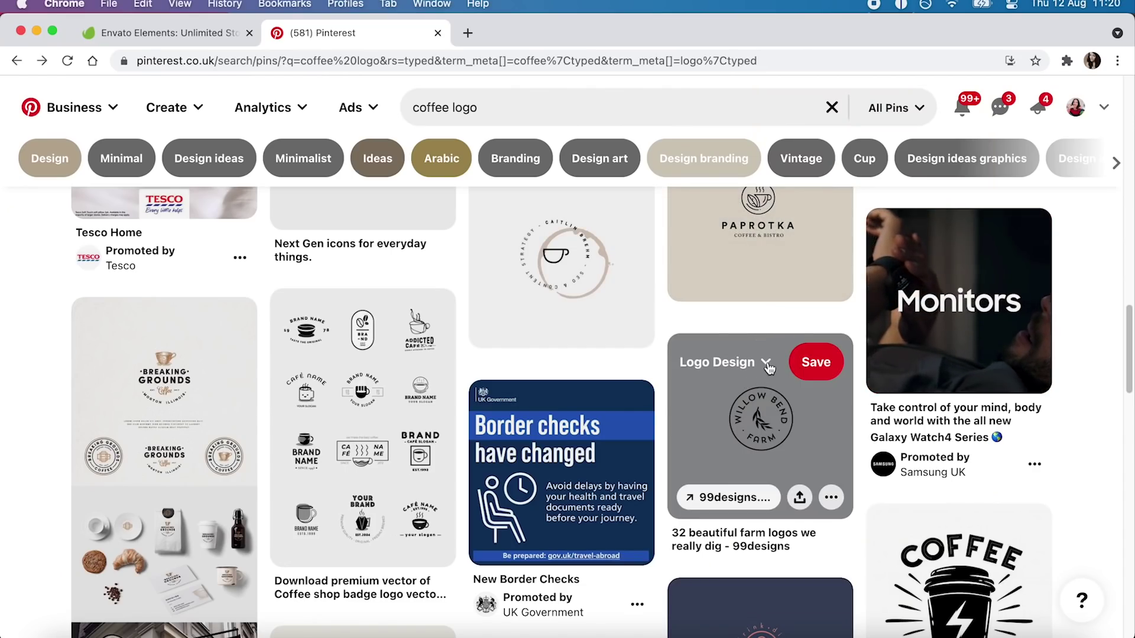
Save the Willow Bend Farm logo pin to the NQC board
click(767, 364)
text(n)
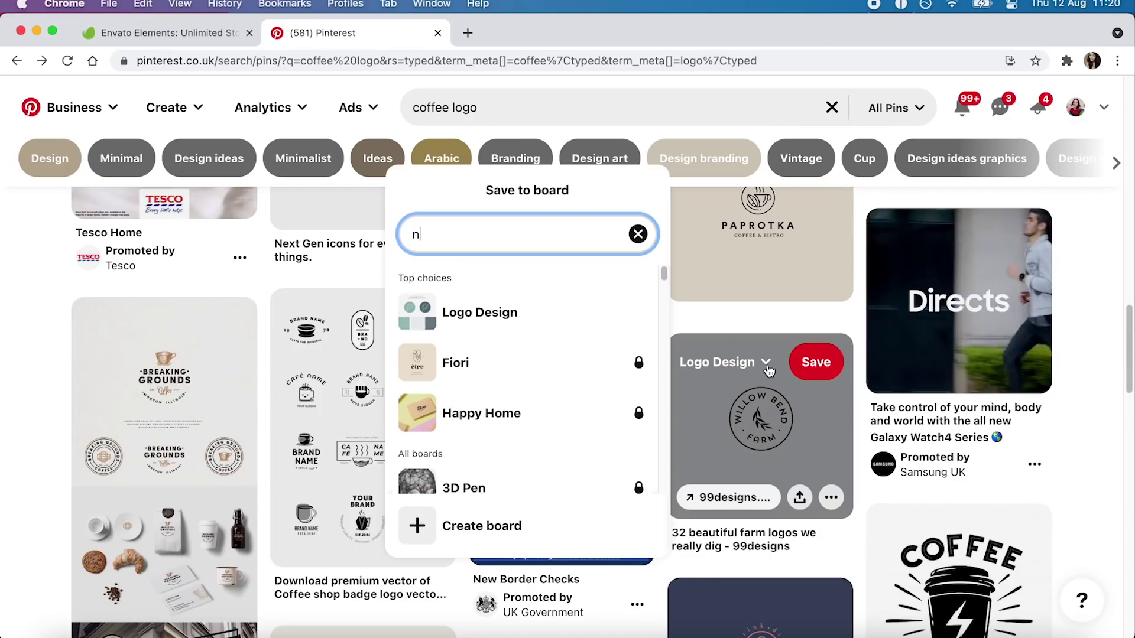
text(qc)
click(608, 305)
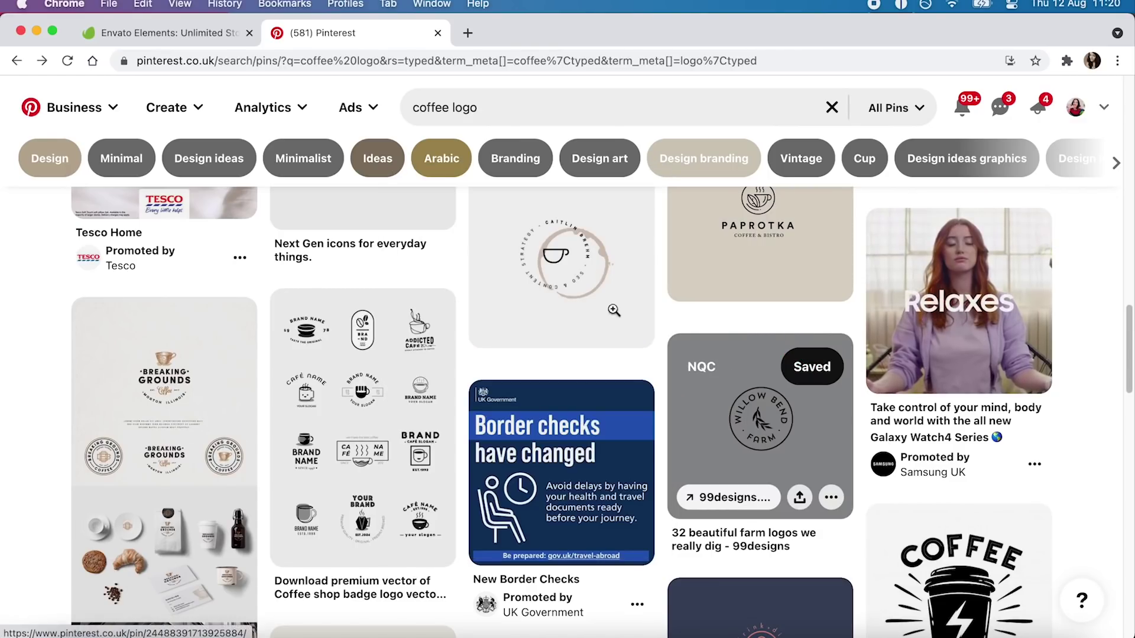
Save the Labarre bookstore and cafe logo pin and the Botero coffee packaging pin to the NQC board
scroll(1047, 451, down, 3)
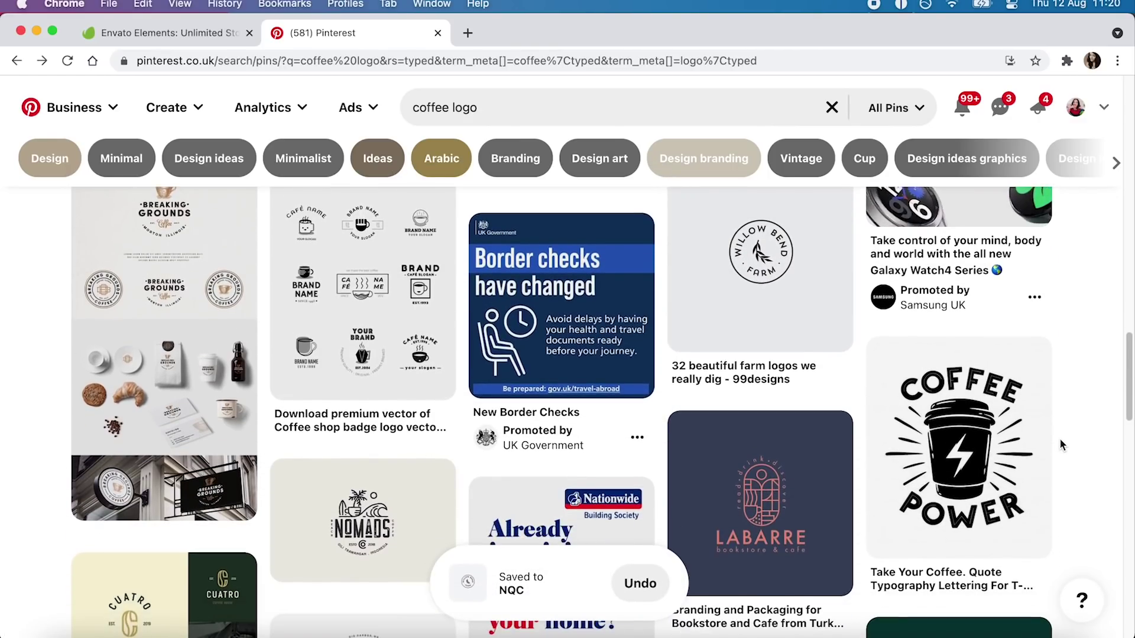
scroll(1059, 437, down, 1)
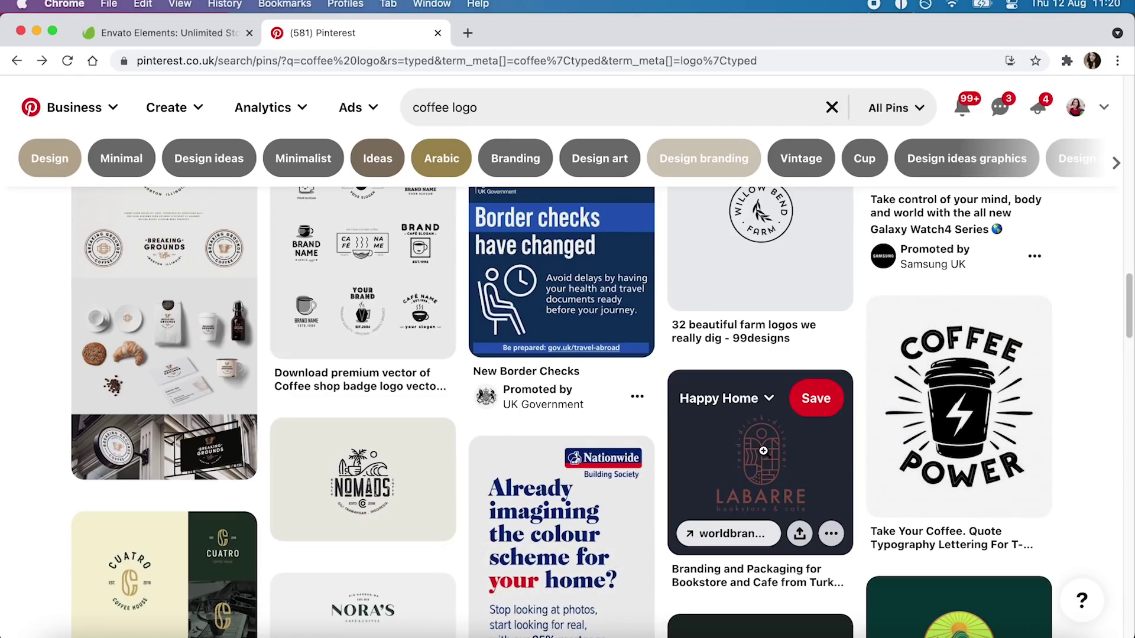
click(769, 399)
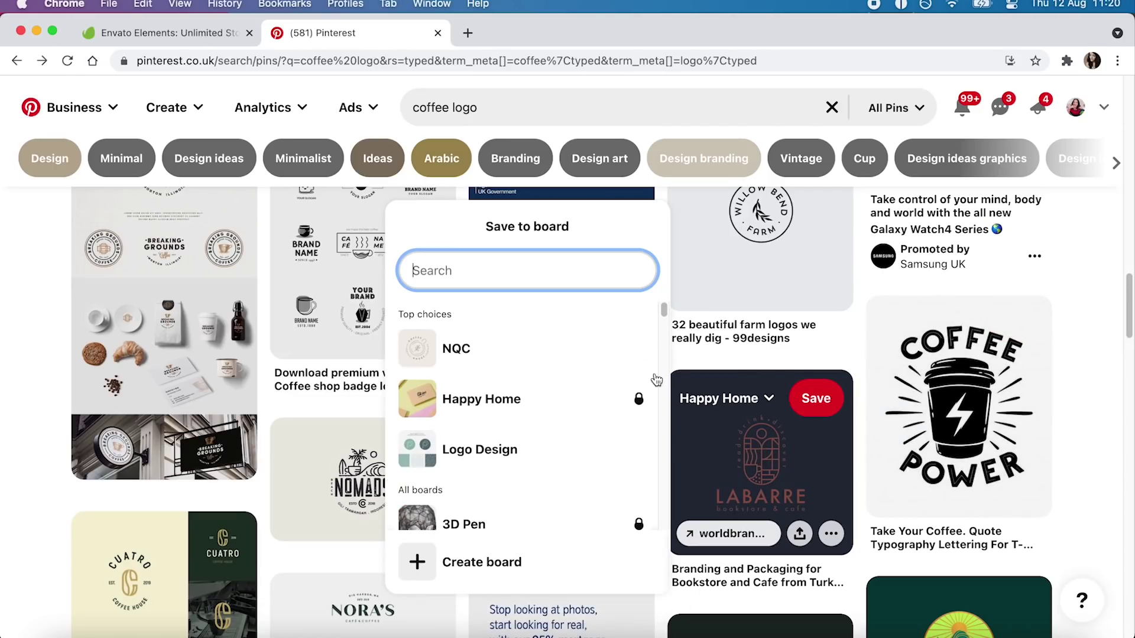
click(494, 345)
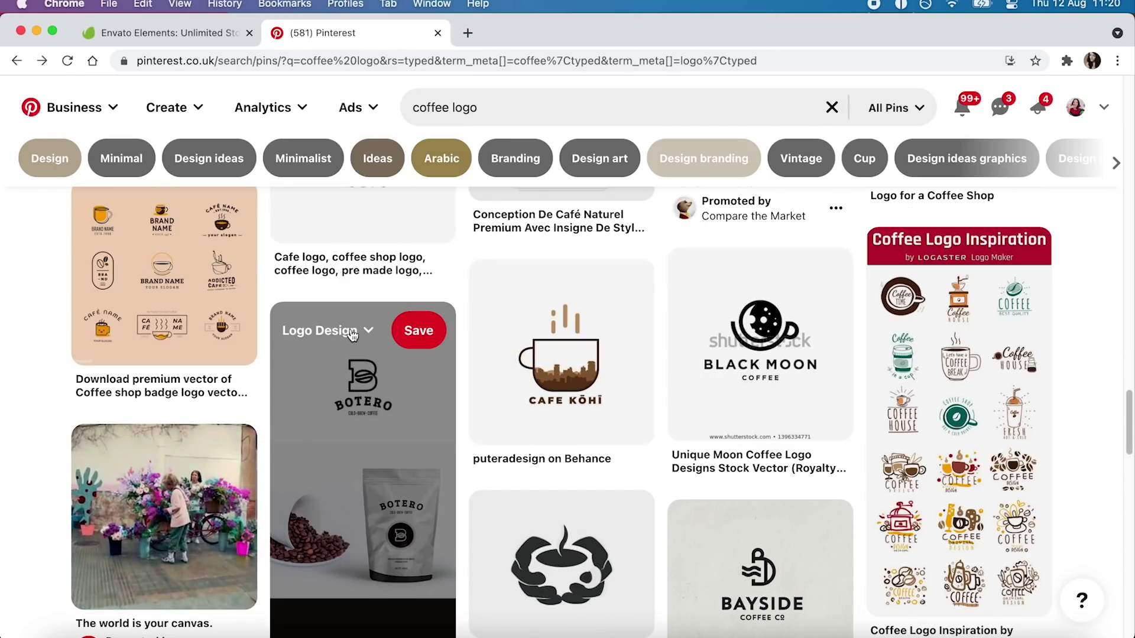
click(358, 334)
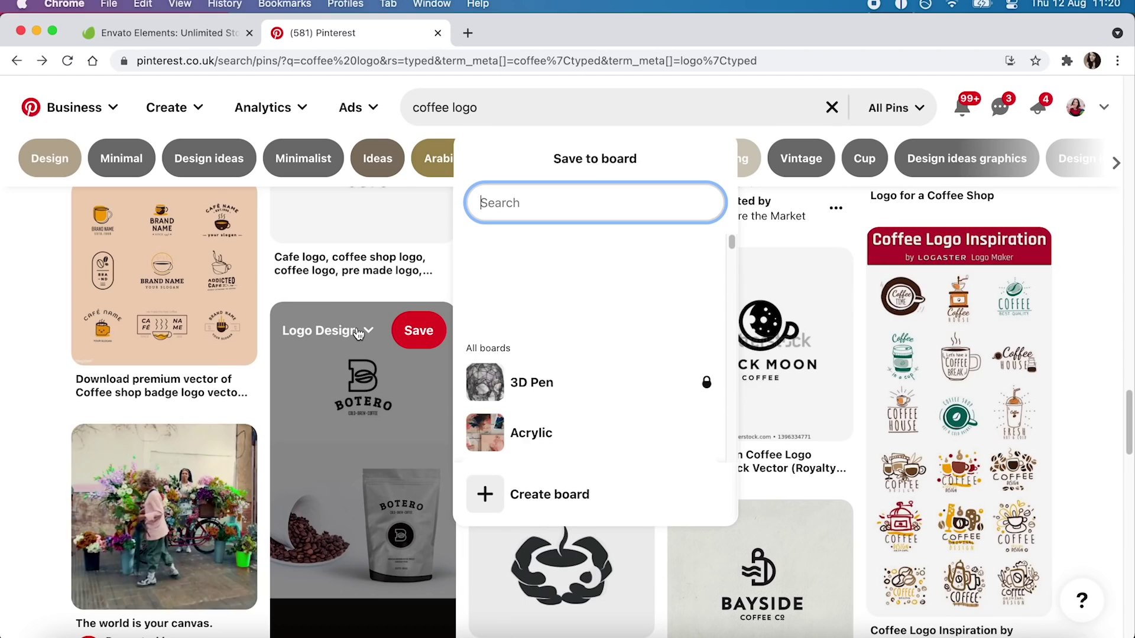
click(526, 278)
Search all pins for "modern logo"
scroll(980, 520, down, 2)
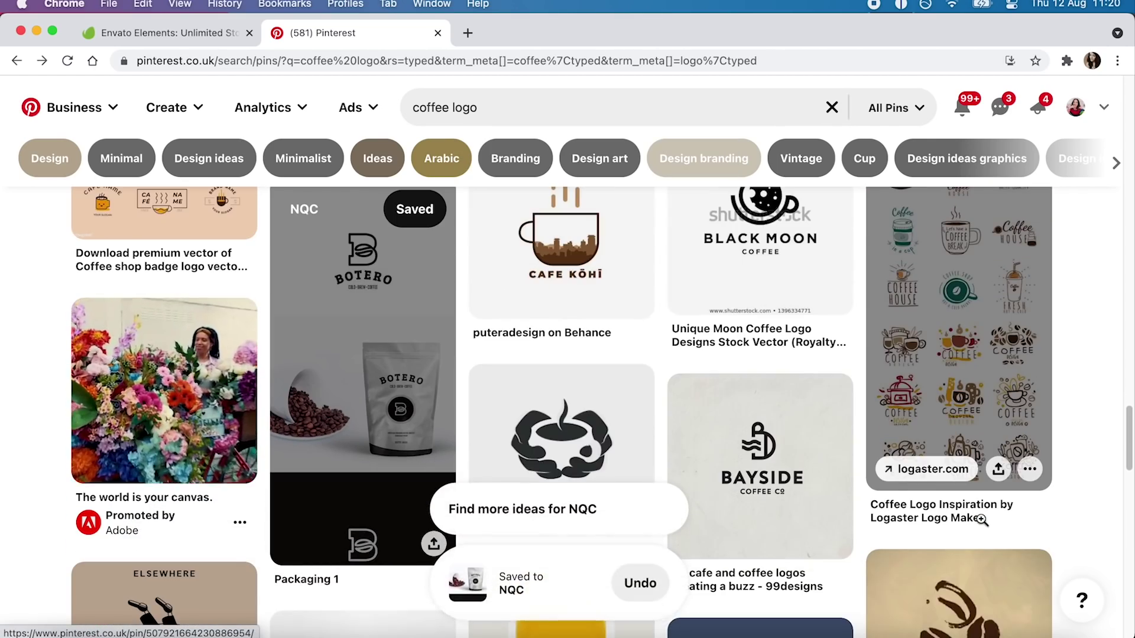
scroll(981, 520, down, 4)
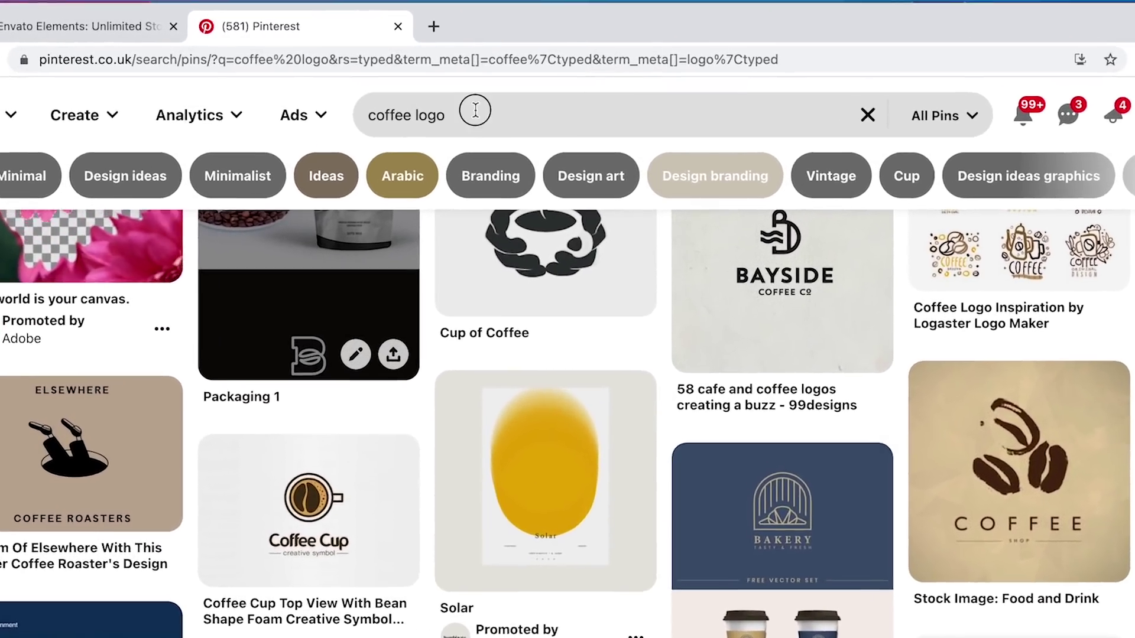
click(482, 106)
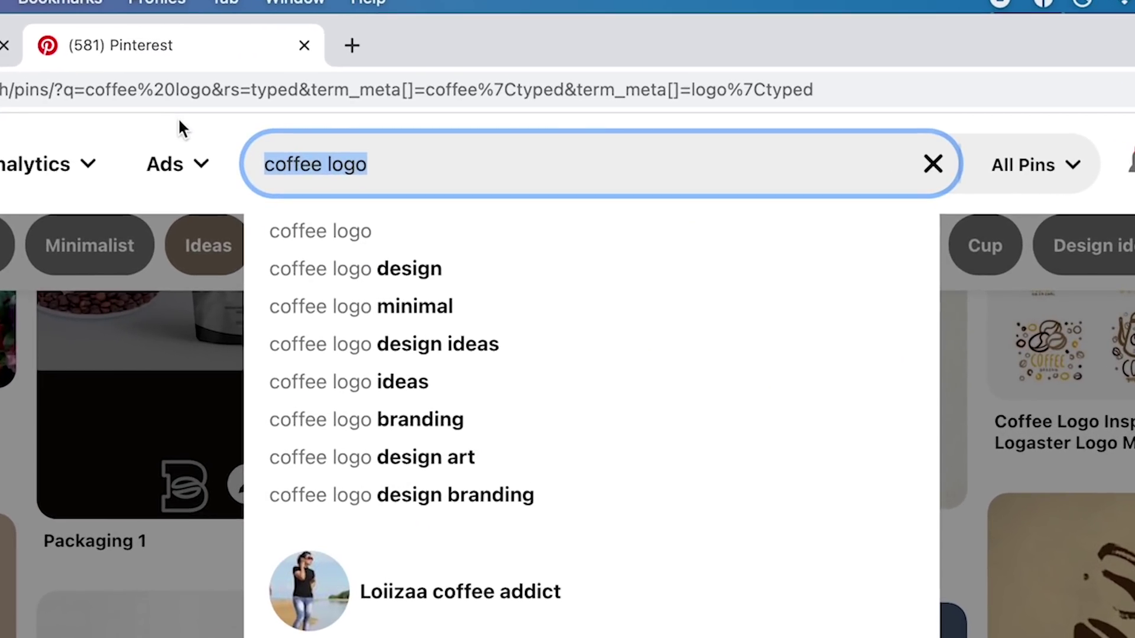
text(modern)
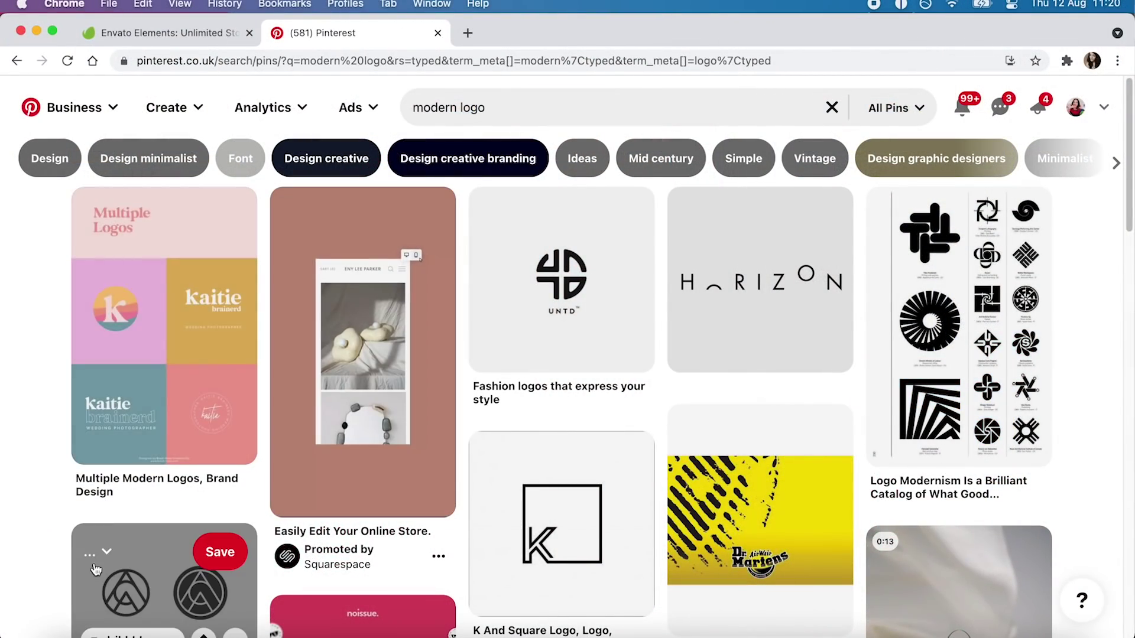
Save the "AAC logo 3 (monogram)" pin and the "K And Square Logo" pin to the NQC board
scroll(159, 538, down, 2)
scroll(166, 526, down, 1)
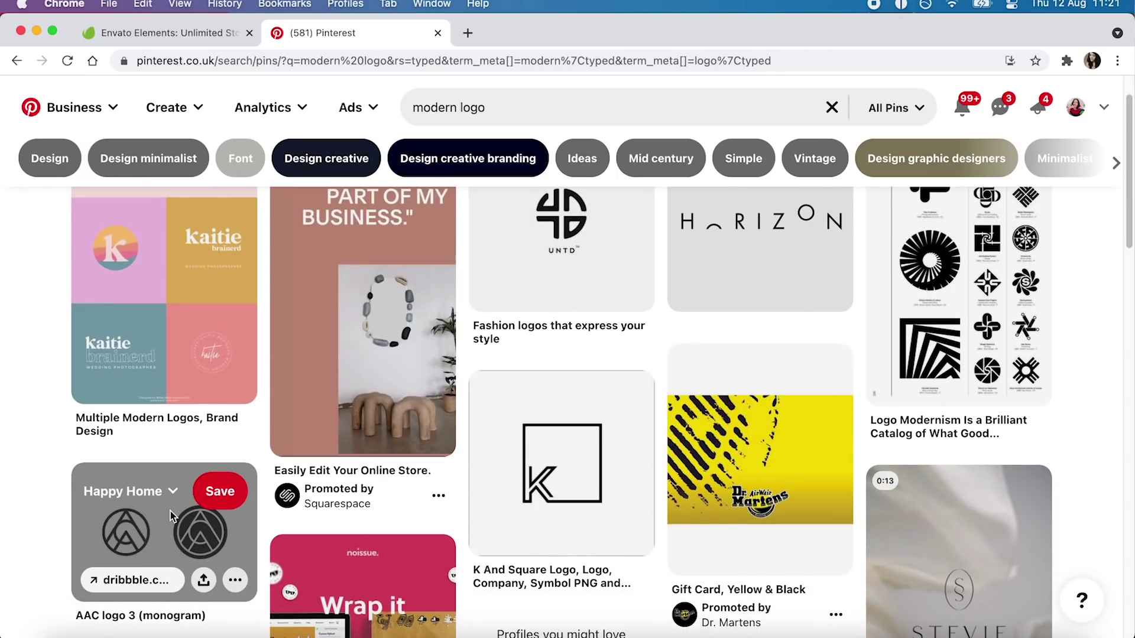
click(172, 493)
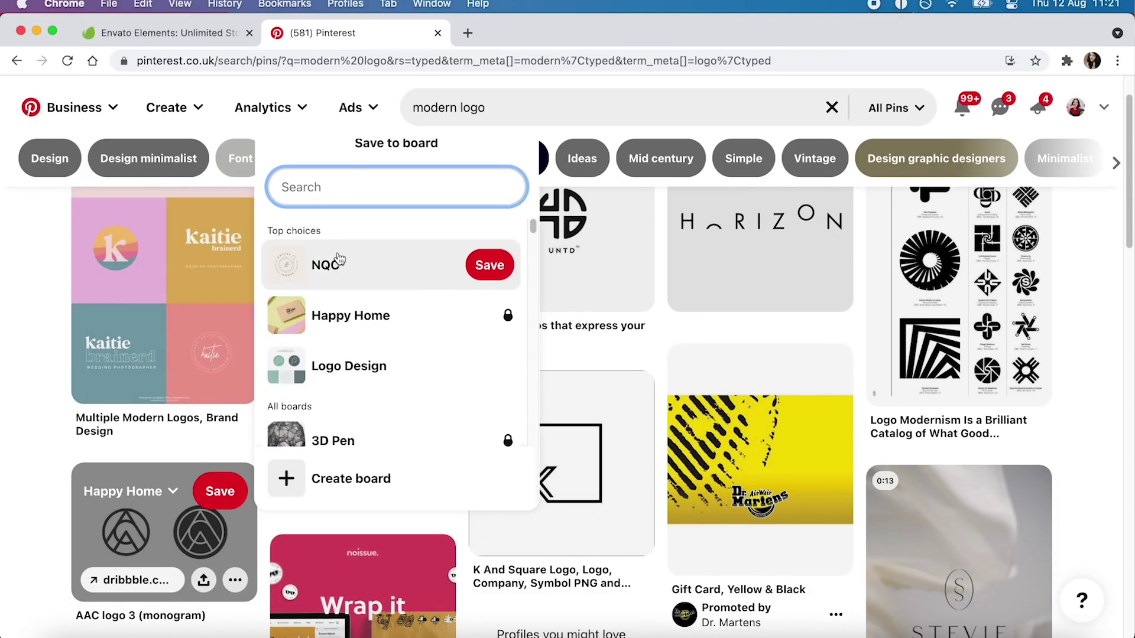
click(337, 261)
scroll(733, 520, down, 1)
scroll(733, 520, down, 3)
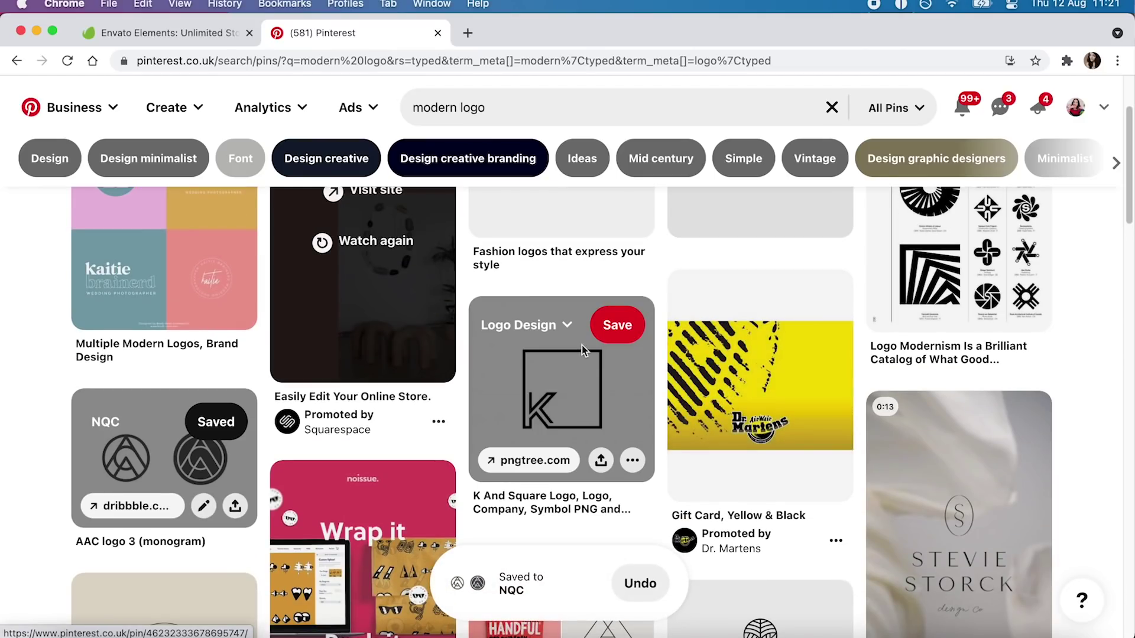
click(566, 327)
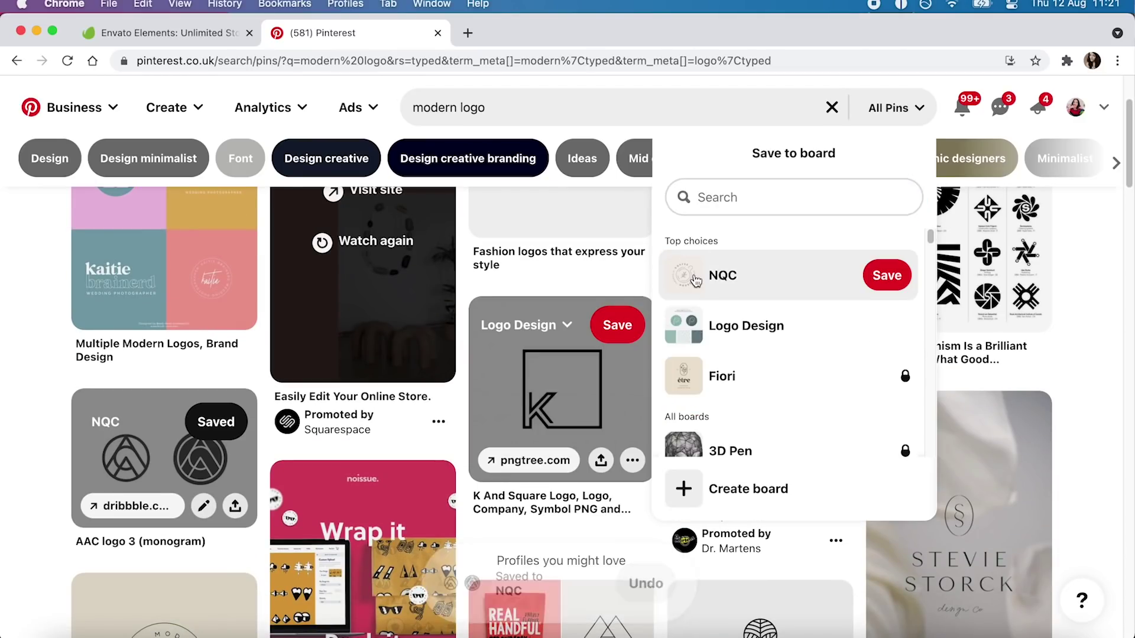
click(886, 275)
Save the Silo modern collective logo pin and the Vibe logo pin to the NQC board
scroll(164, 319, down, 10)
click(127, 255)
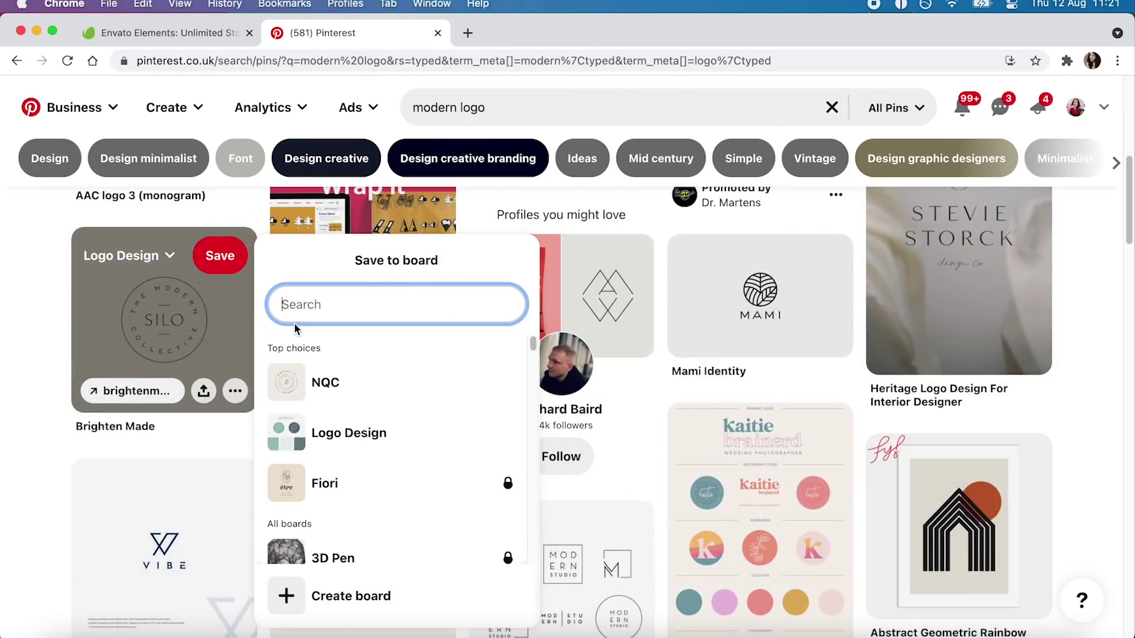
click(303, 390)
scroll(44, 450, down, 4)
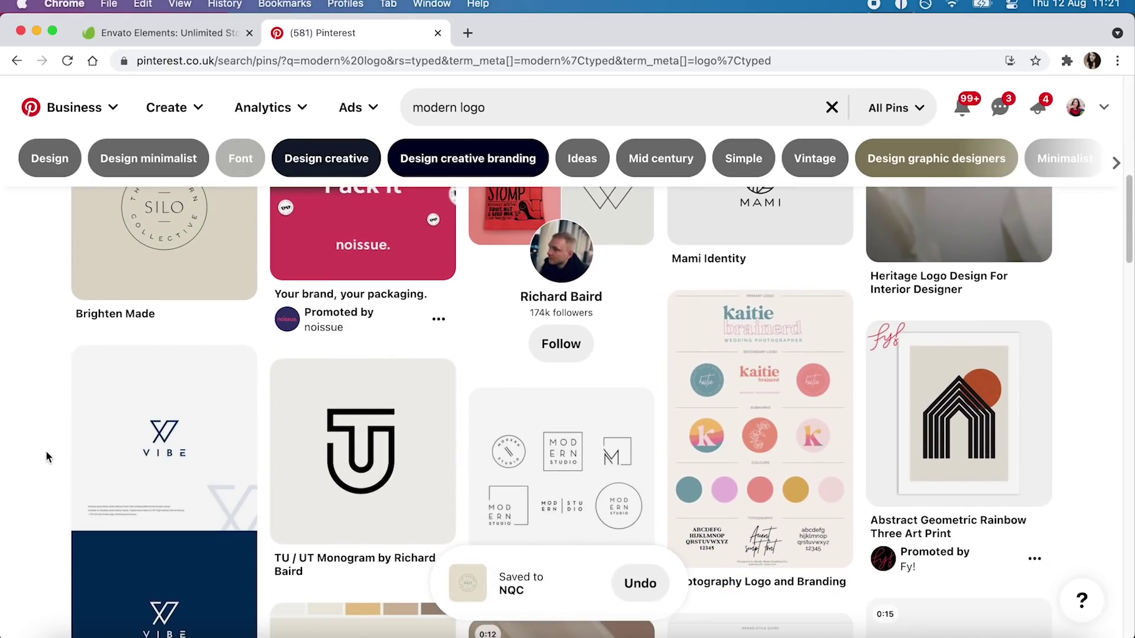
click(127, 353)
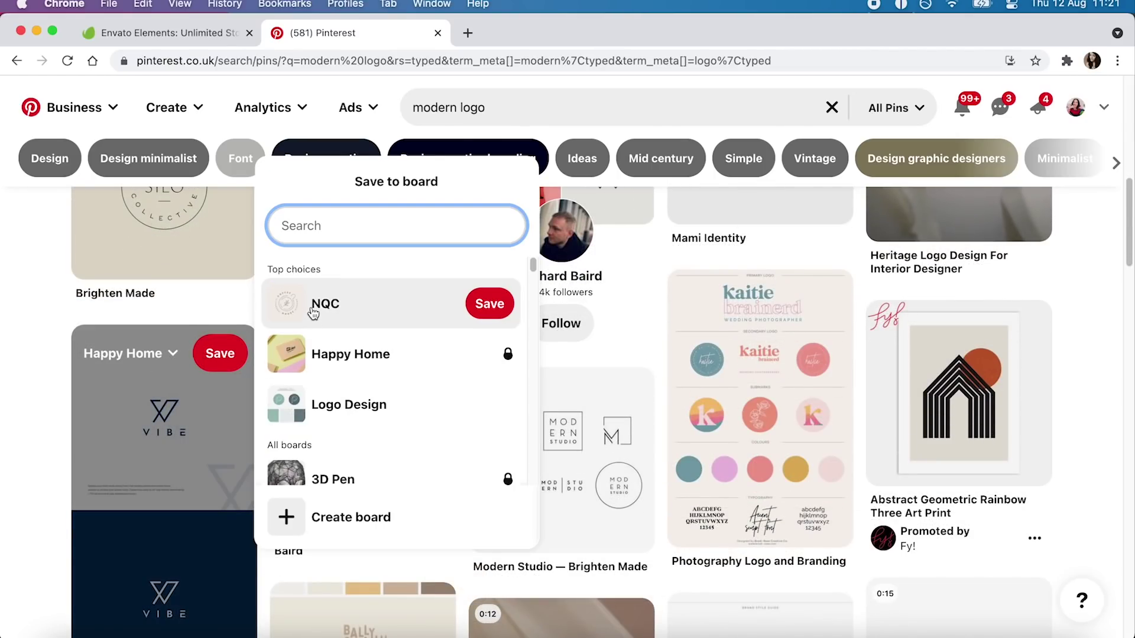
click(314, 304)
Save the Kula Project branding pin and the "Stylish Letter TP Logo" pin to the NQC board
scroll(45, 514, down, 10)
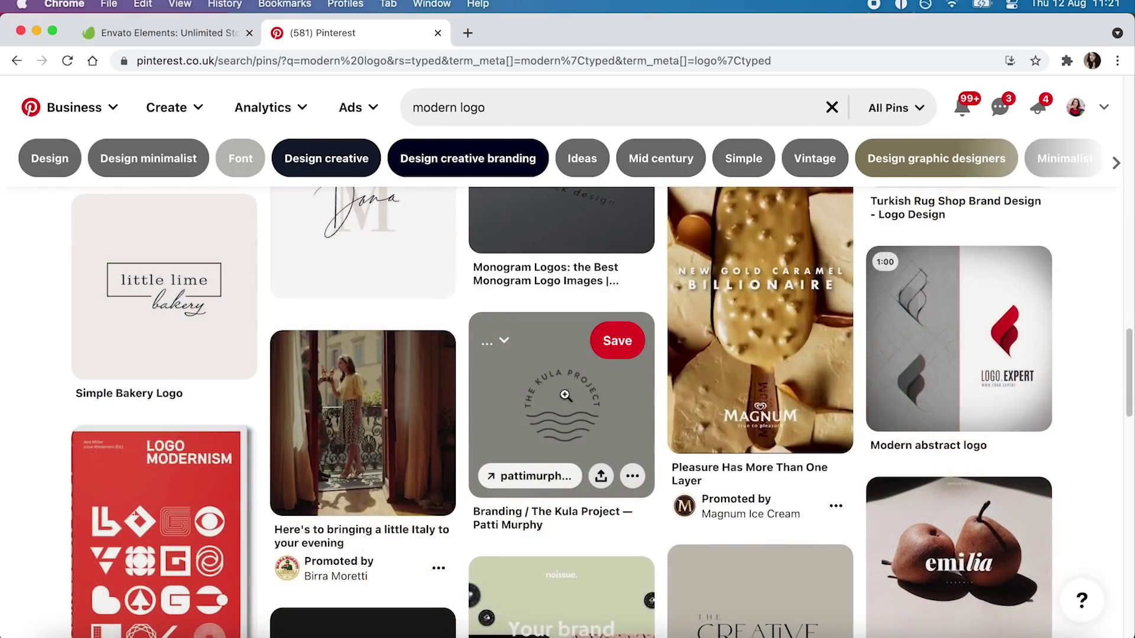
click(523, 341)
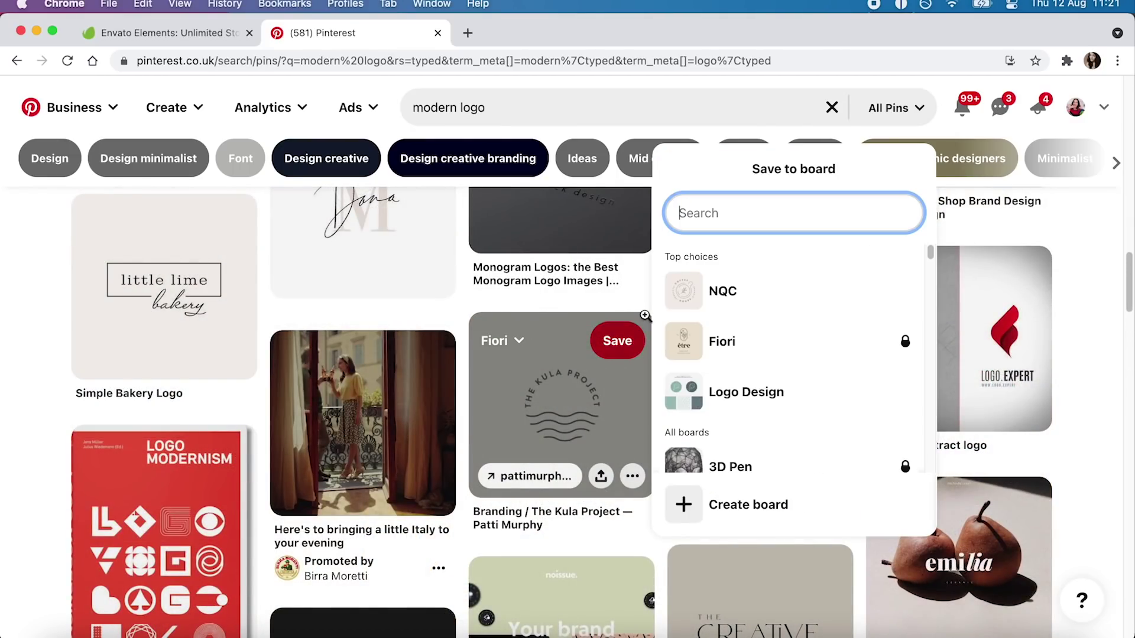
click(685, 291)
scroll(664, 426, down, 3)
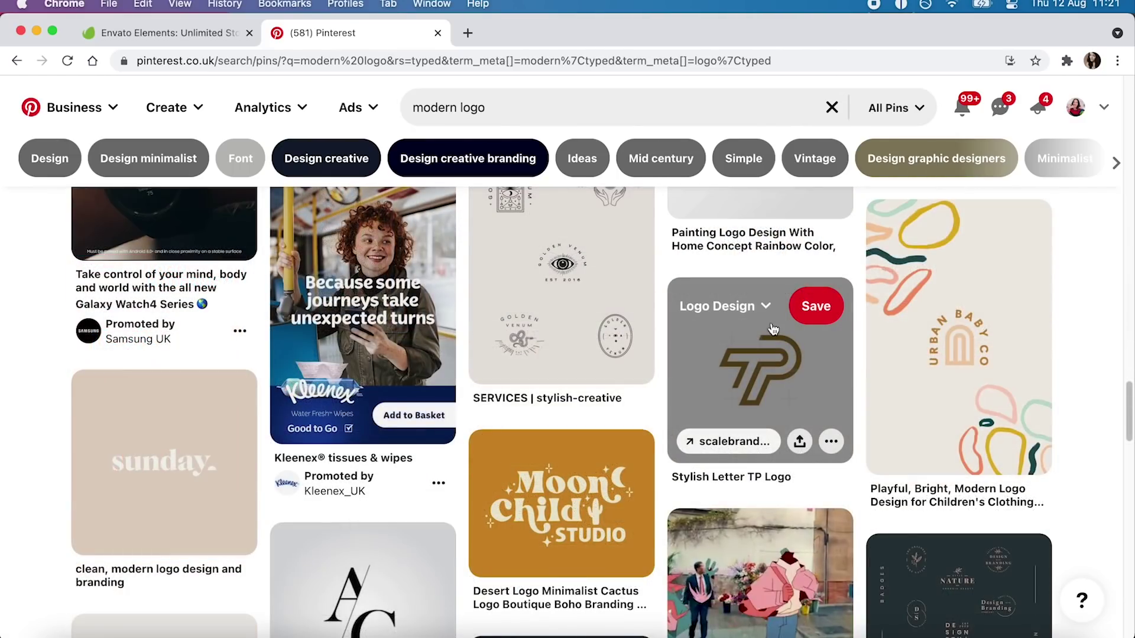
mouse_move(800, 312)
click(766, 308)
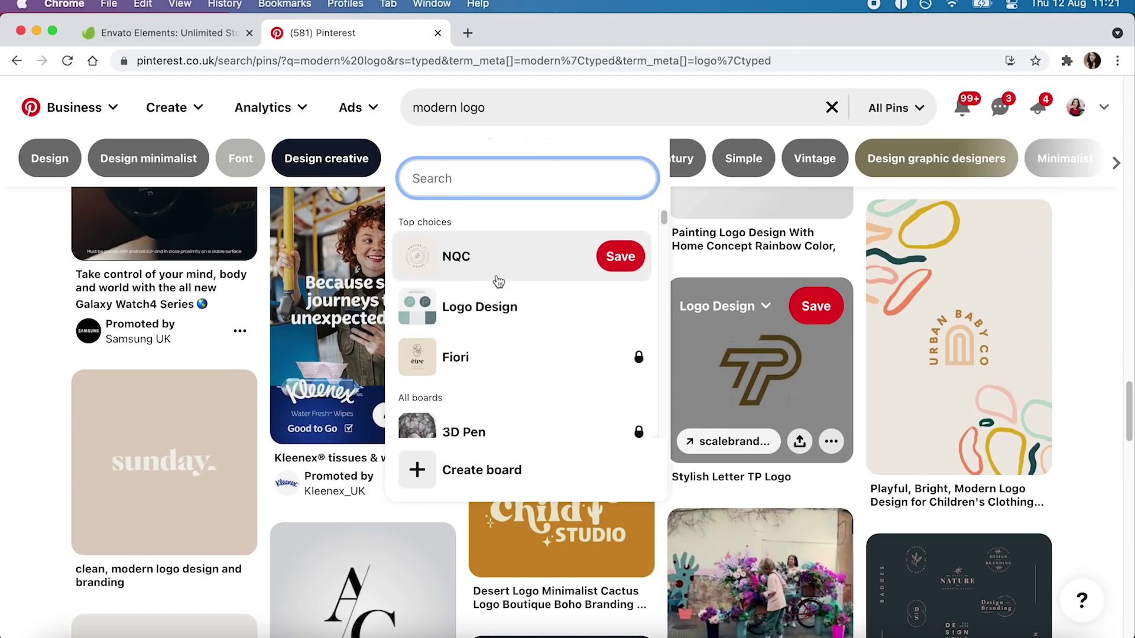
click(498, 256)
Search all pins for "monogram logo"
scroll(498, 355, down, 5)
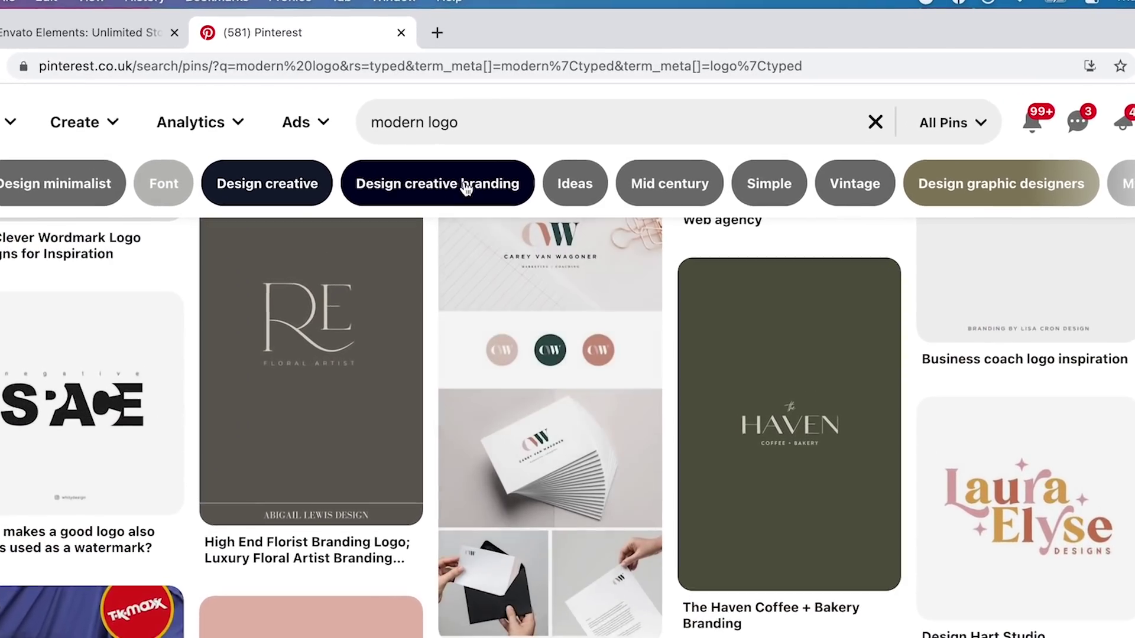
drag(460, 125, 270, 106)
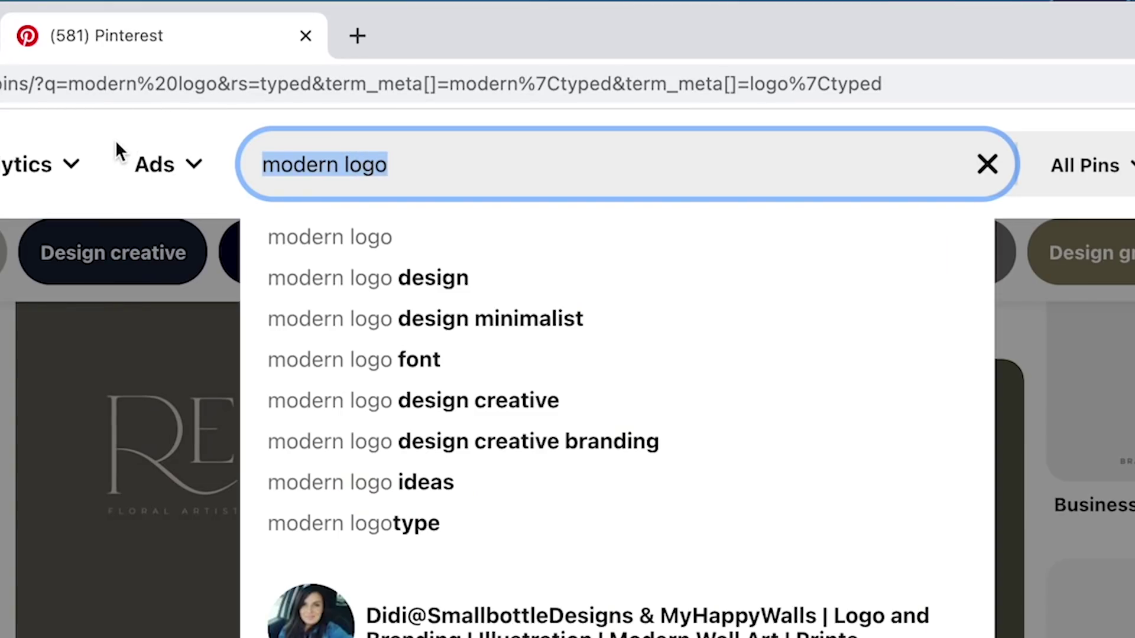
text(monogram logo)
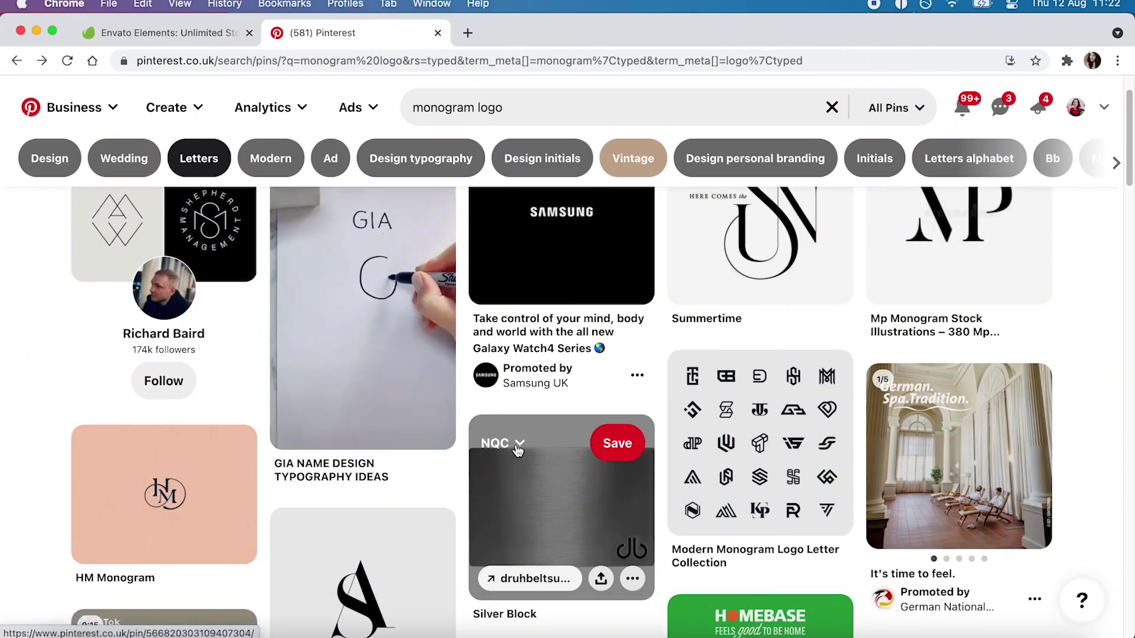
Save the circular B monogram pin from "Logo Maker - Make a Logo Design Online" to the NQC board
scroll(172, 481, down, 1)
click(173, 481)
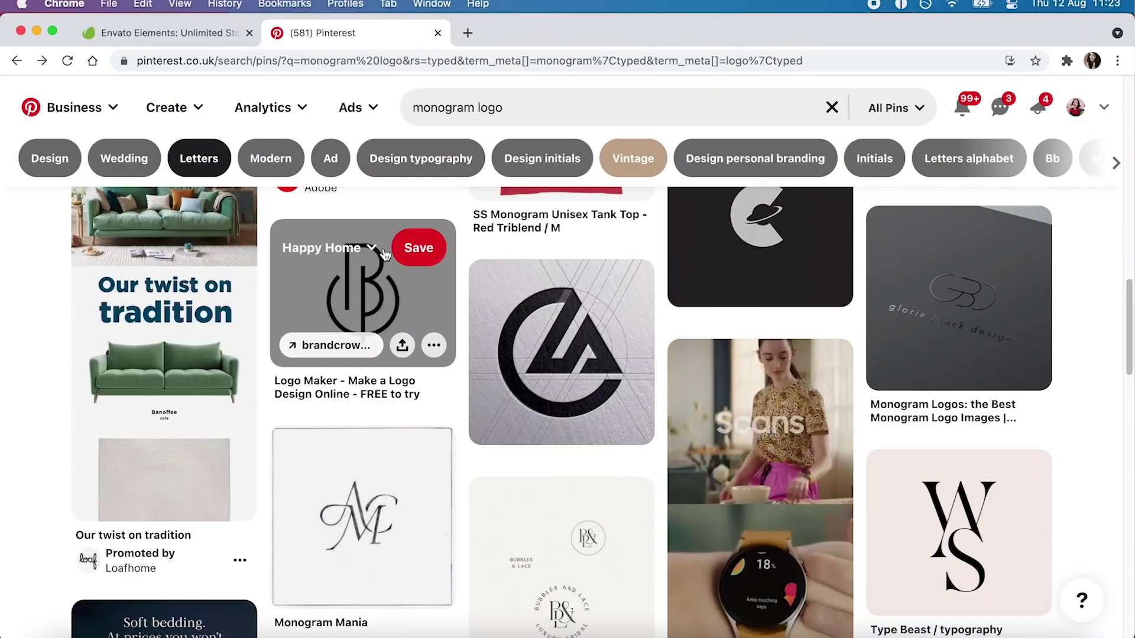
click(374, 248)
click(498, 373)
Save the "Initial submark design VM" pin and the "C M Monogram Logo Design" pin to the NQC board
scroll(684, 378, down, 5)
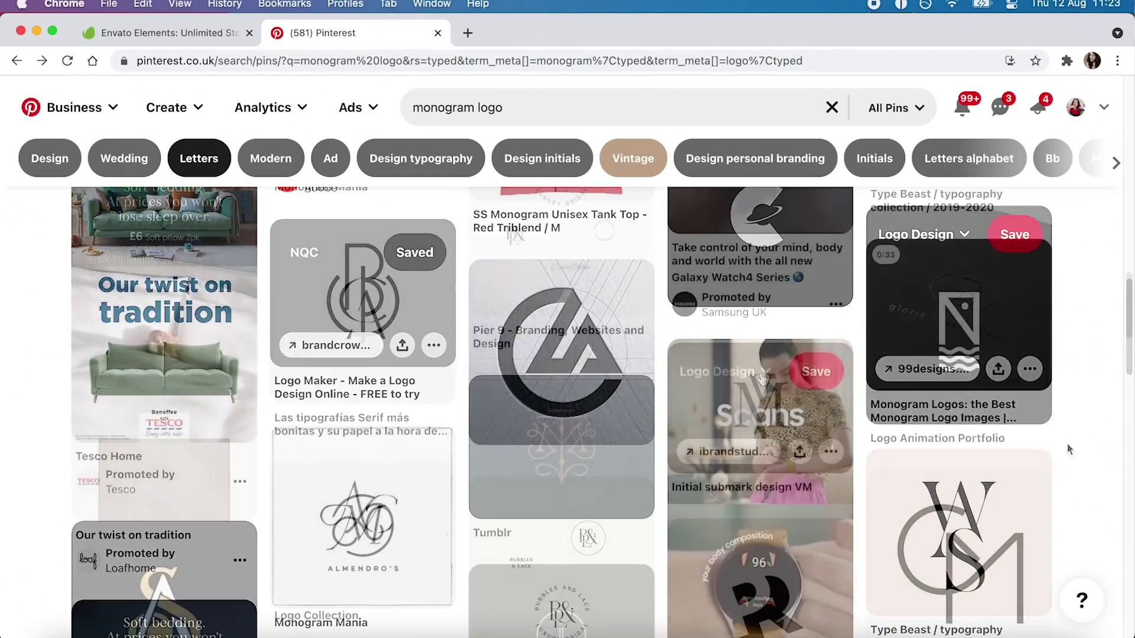
click(684, 372)
click(505, 319)
scroll(898, 444, down, 3)
click(900, 358)
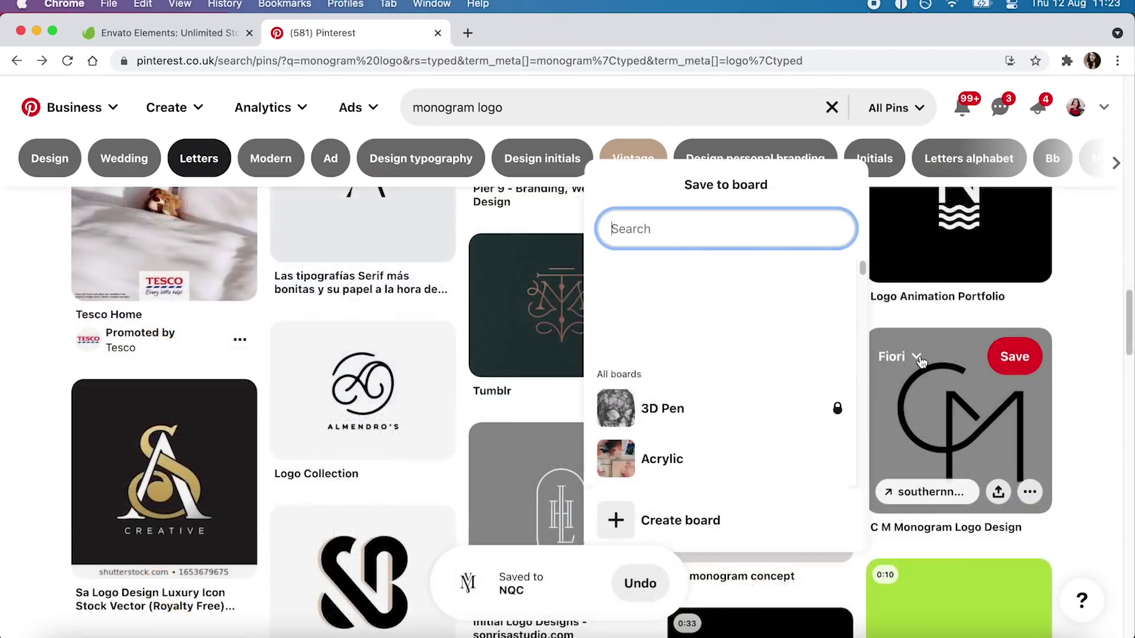
click(817, 308)
Save the UNTD fashion logo pin and the "Design me a monogram/logo" pin to the NQC board
scroll(864, 356, down, 10)
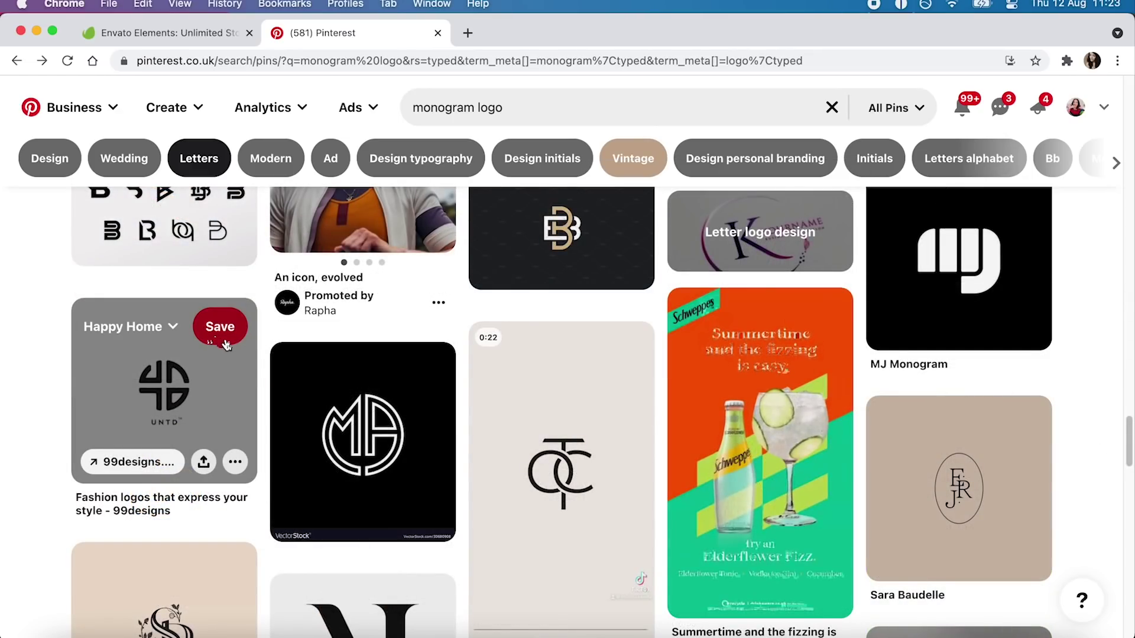
click(175, 327)
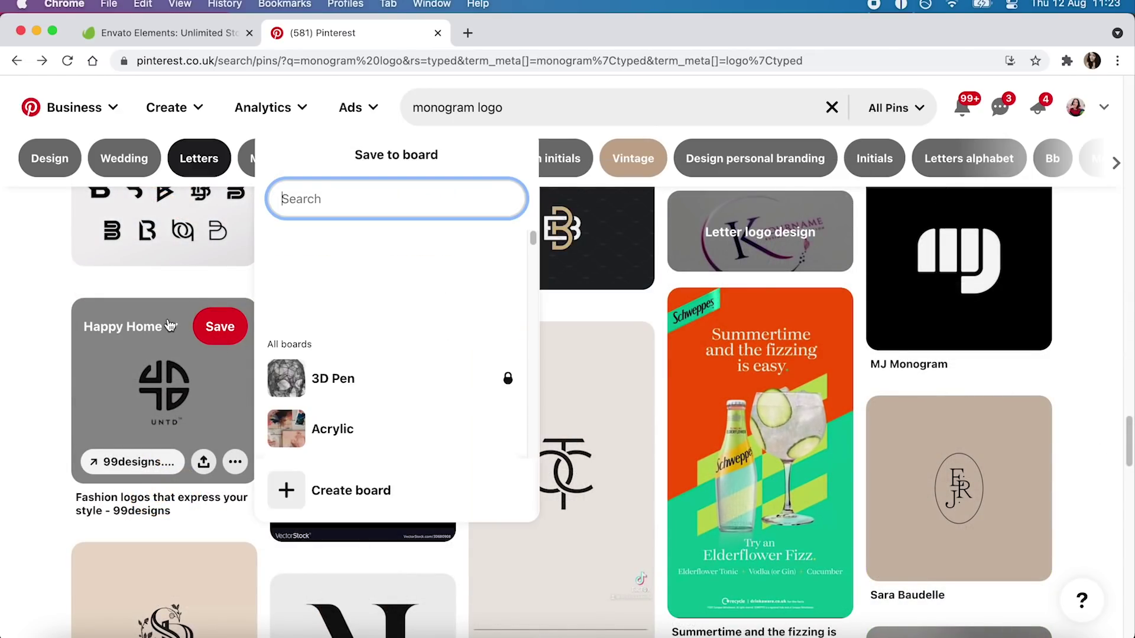
click(488, 345)
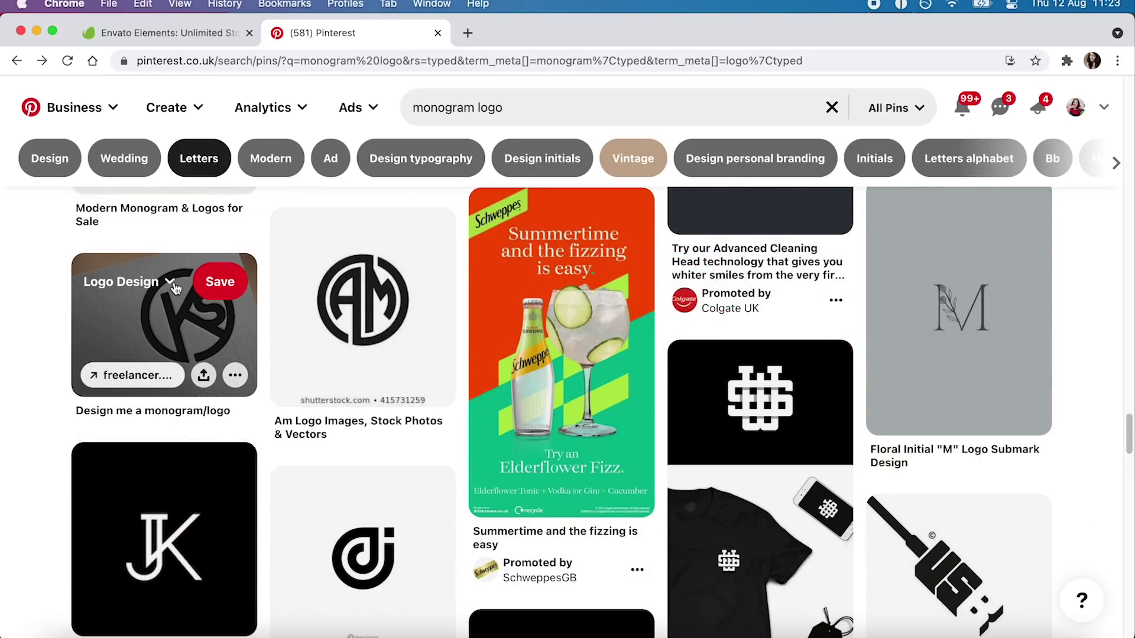
click(173, 284)
click(361, 405)
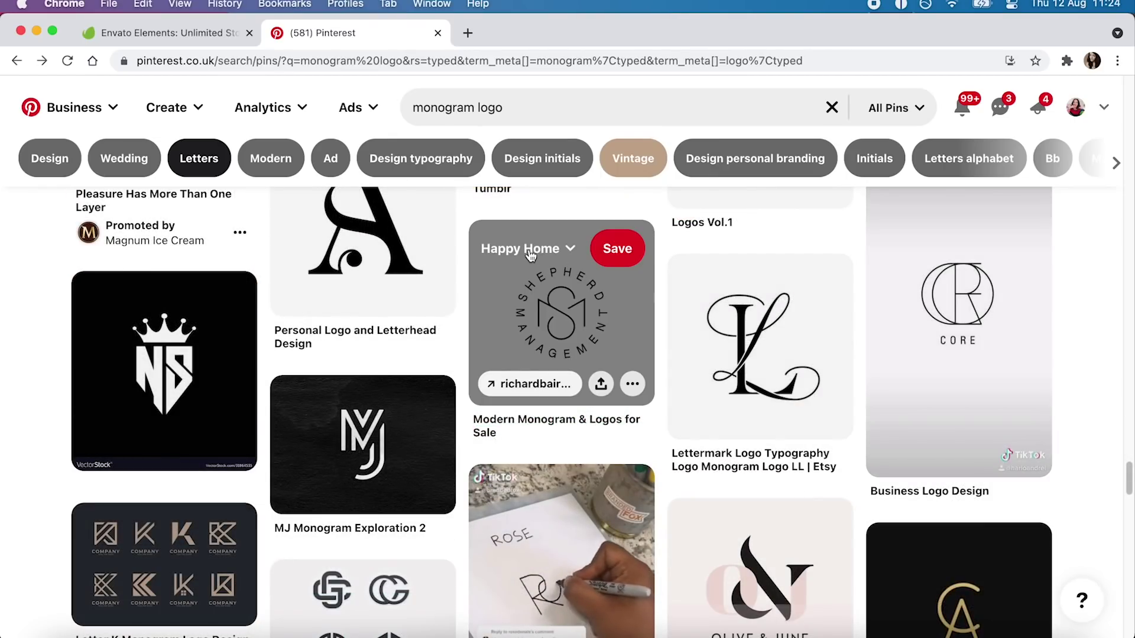
Save the "Modern Monogram & Logos for Sale" pin to the NQC board and open that board from the profile's saved boards
click(562, 261)
click(884, 375)
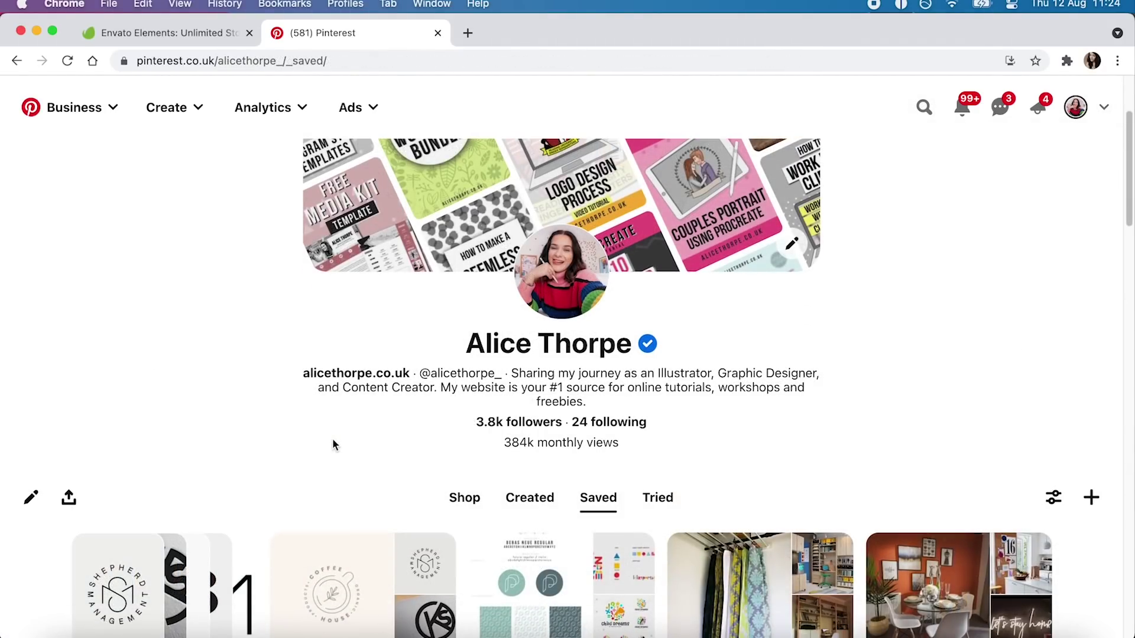
scroll(330, 440, down, 2)
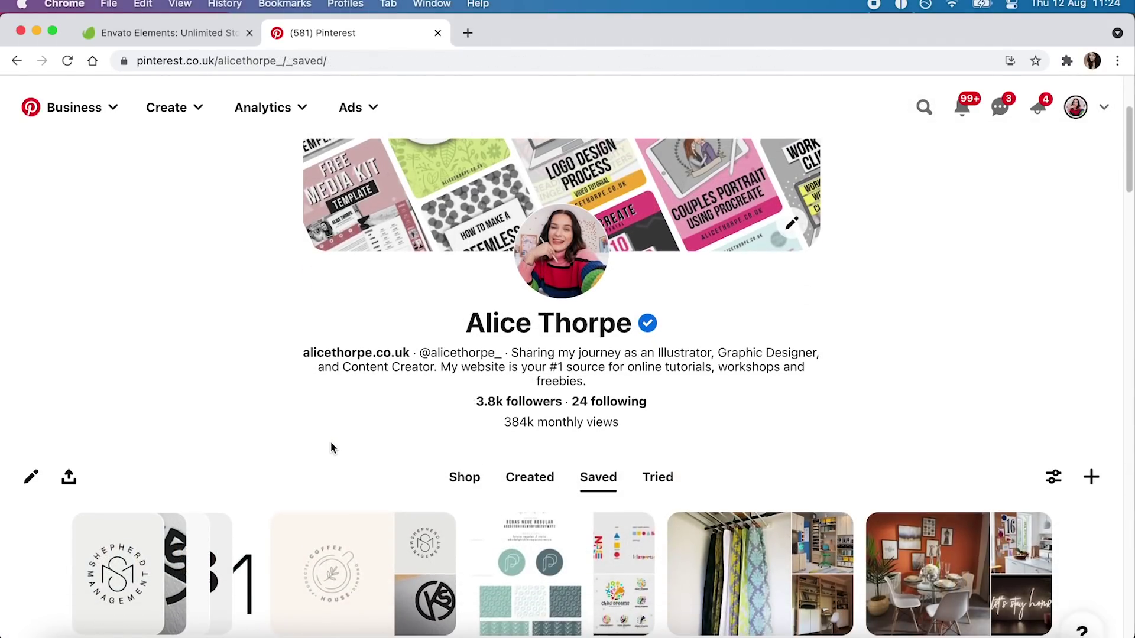
click(299, 491)
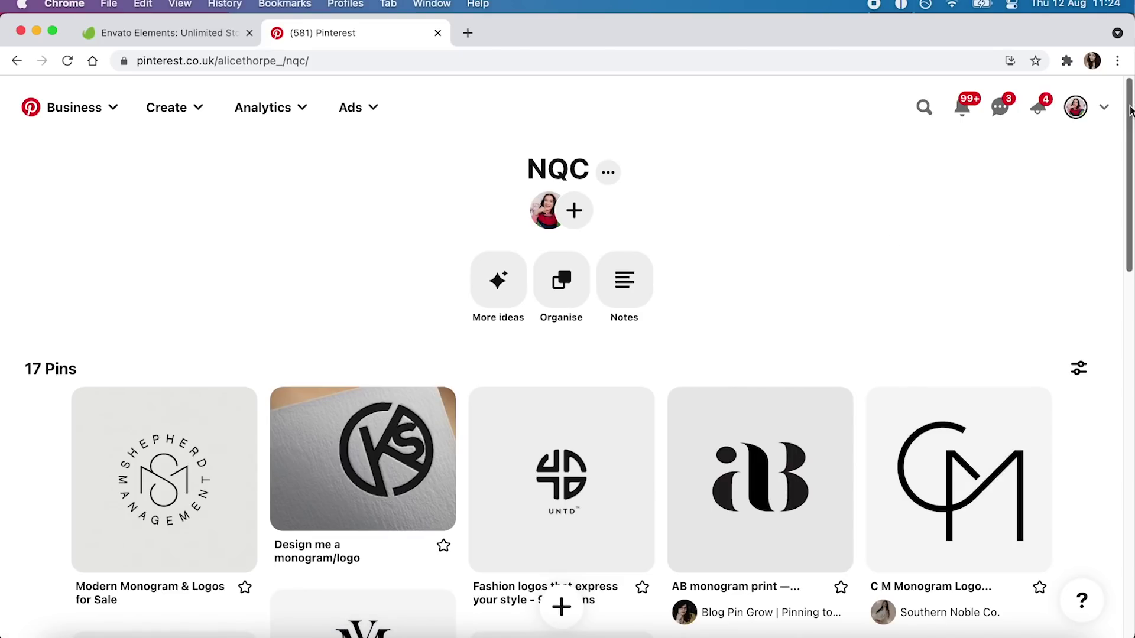
Review the logo pins collected on the NQC board, viewing the AB monogram print pin enlarged before returning to the board
drag(1129, 109, 1129, 166)
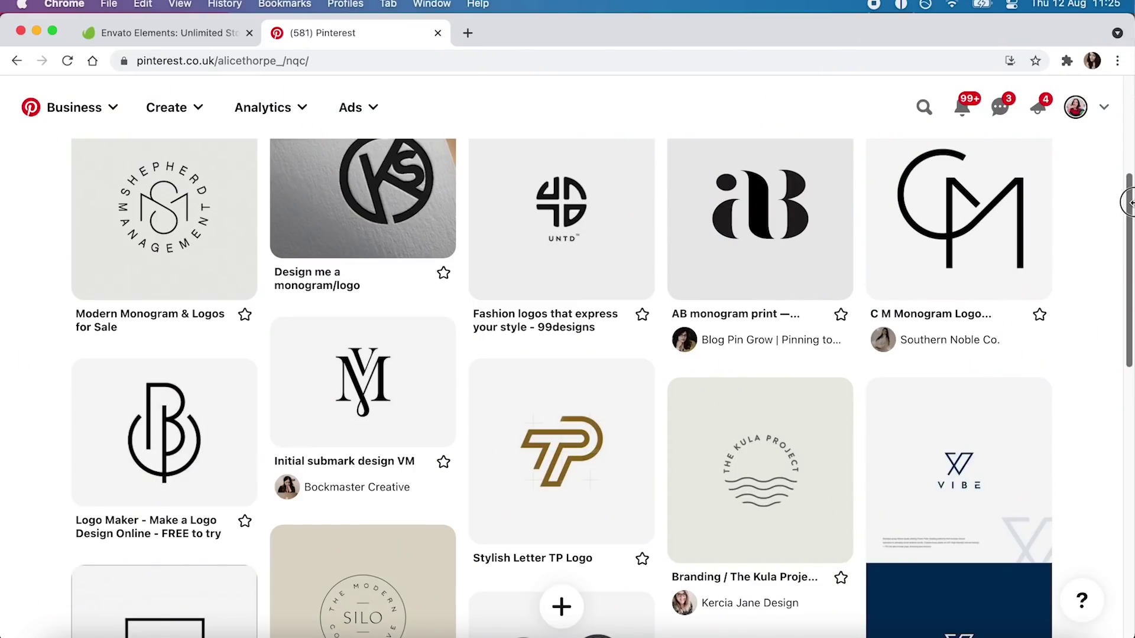
drag(1131, 203, 1131, 203)
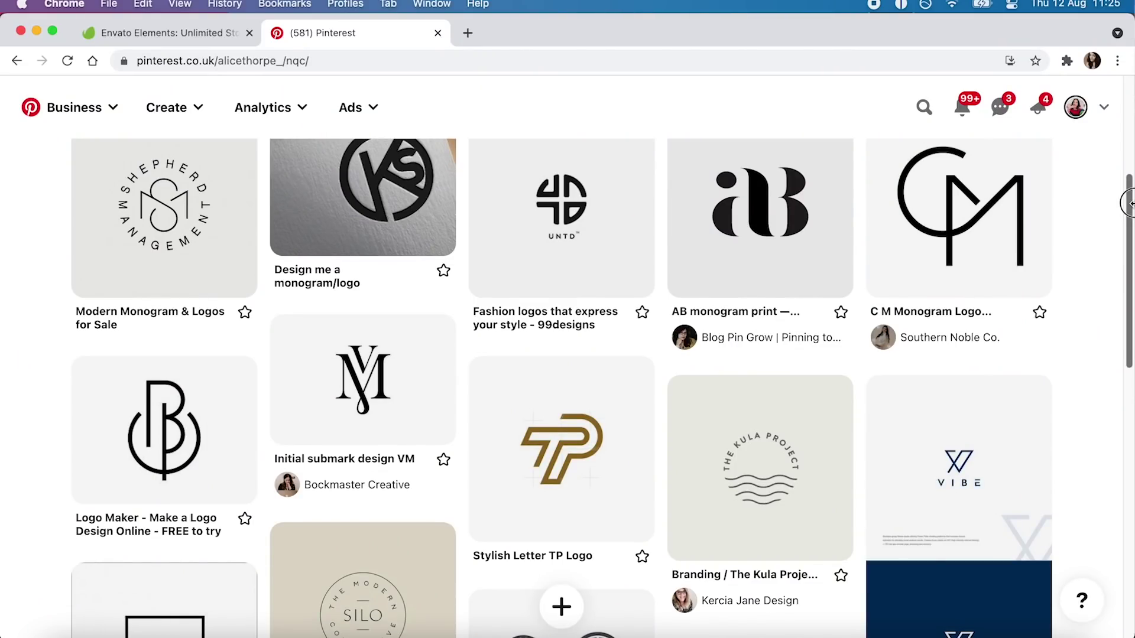
drag(1129, 203, 1128, 354)
mouse_move(1024, 478)
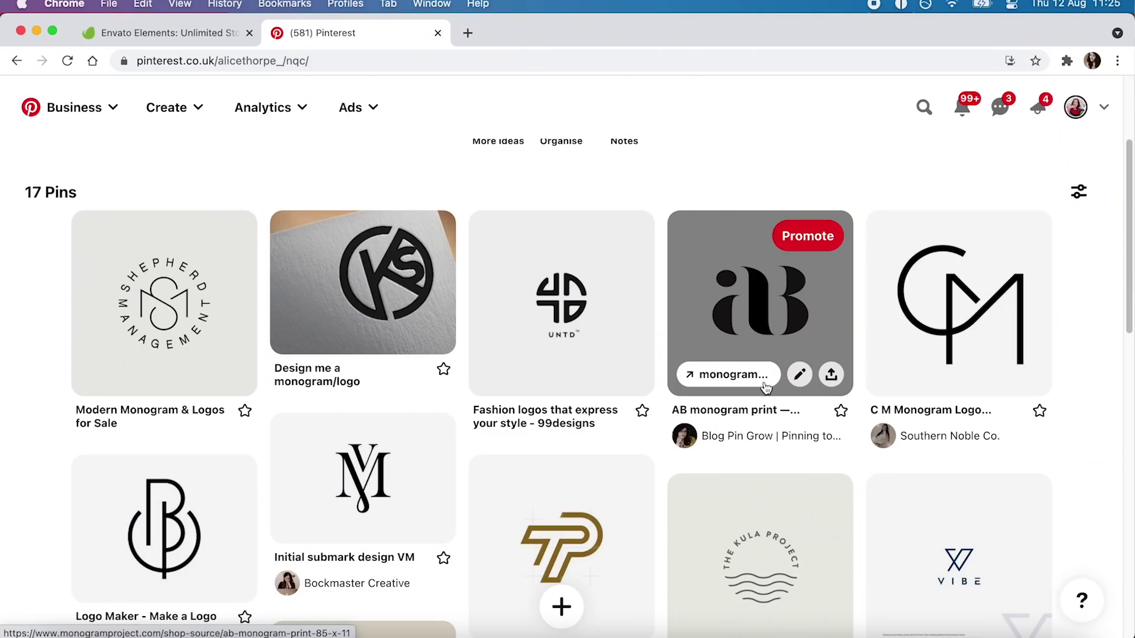
click(779, 279)
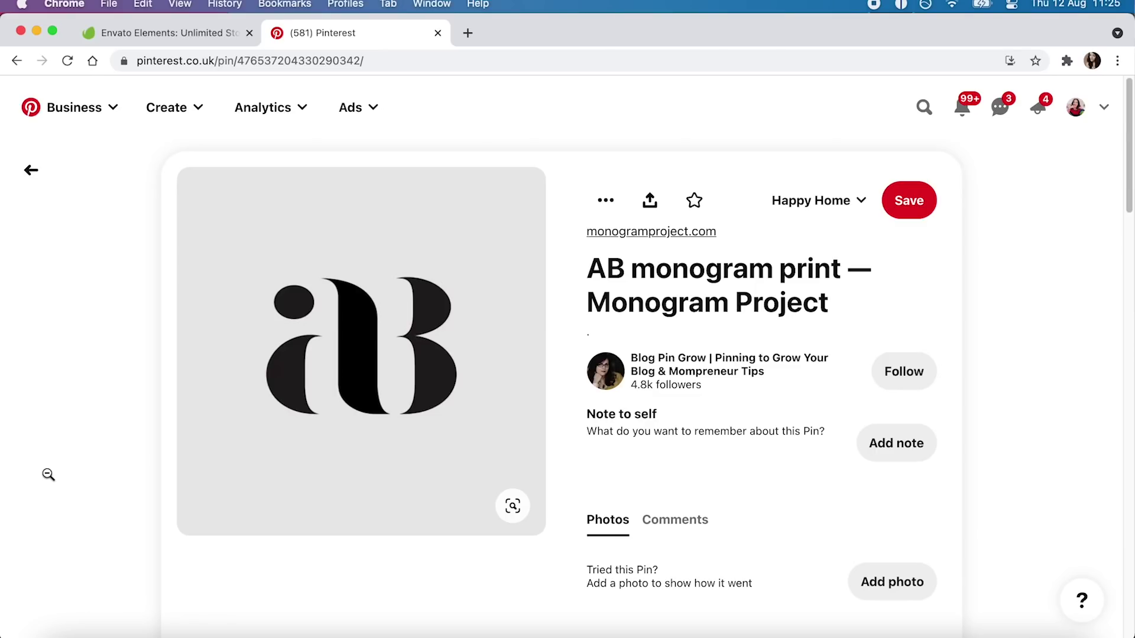
click(69, 459)
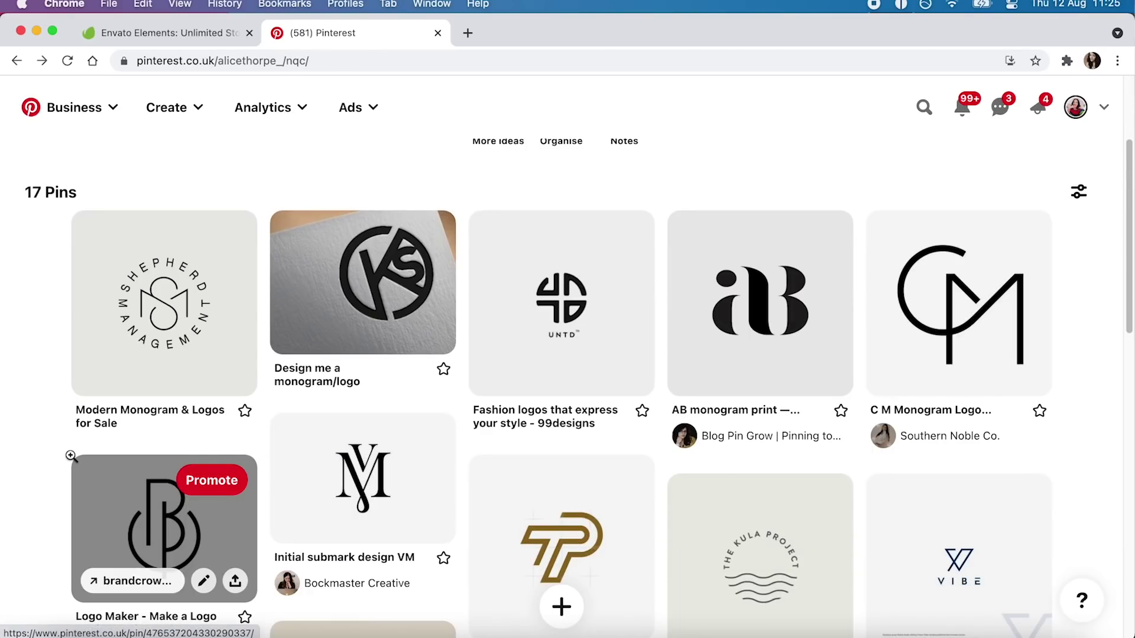
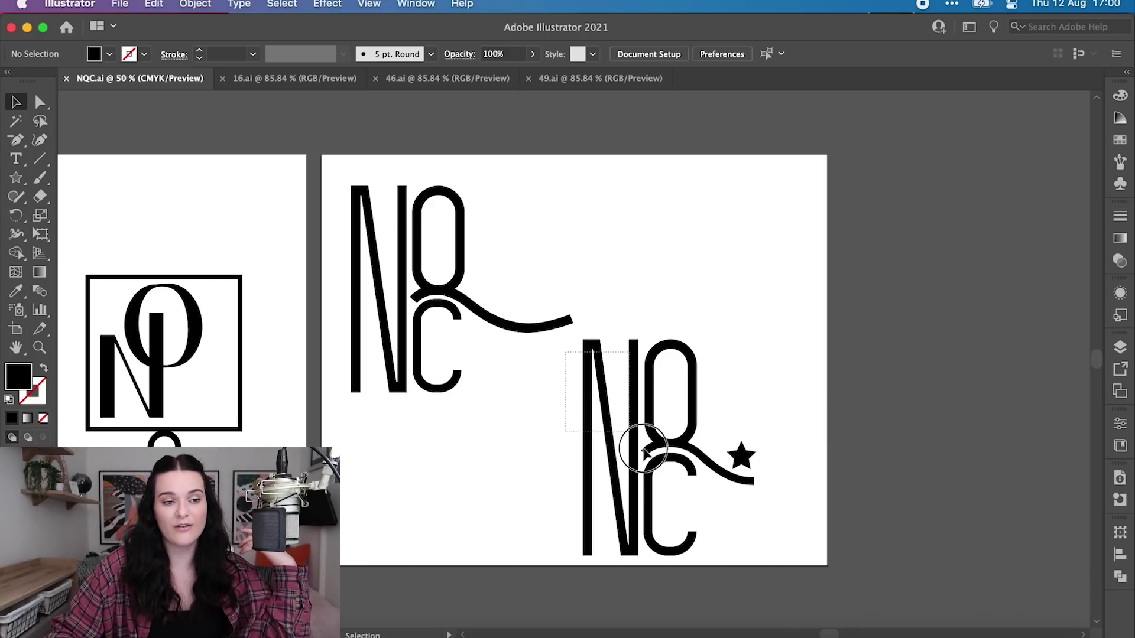
drag(643, 449, 752, 539)
mouse_move(669, 449)
mouse_down()
mouse_move(692, 457)
mouse_move(673, 443)
mouse_up()
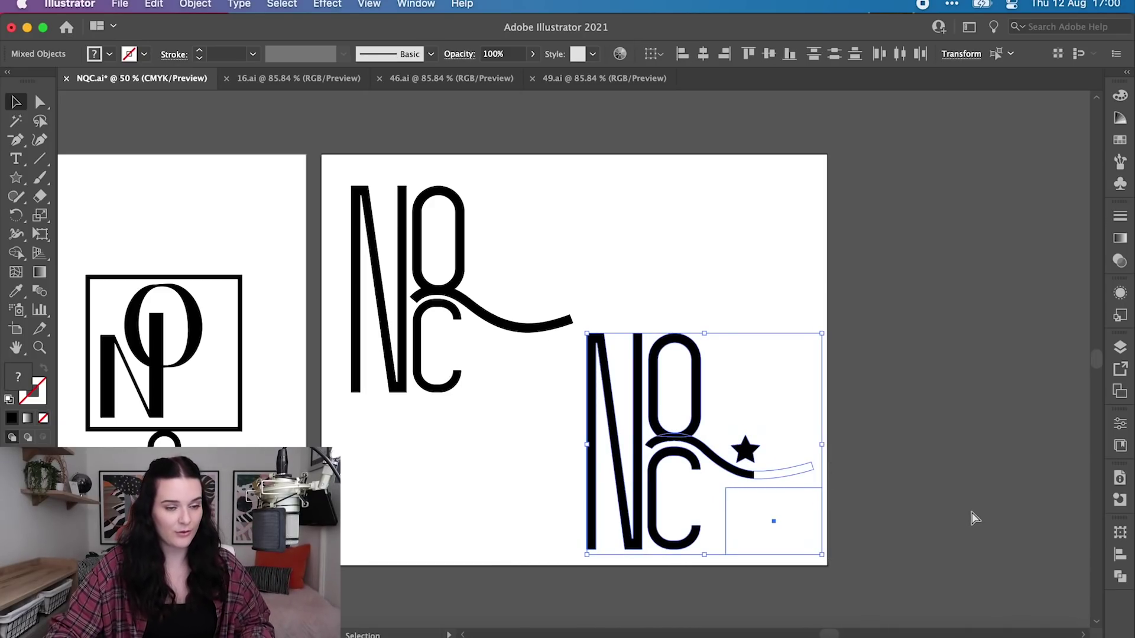
key(super+z)
click(971, 503)
Shift the white rectangle covering the end of the lower logo's Q tail slightly right, and nudge the star right to match
click(763, 486)
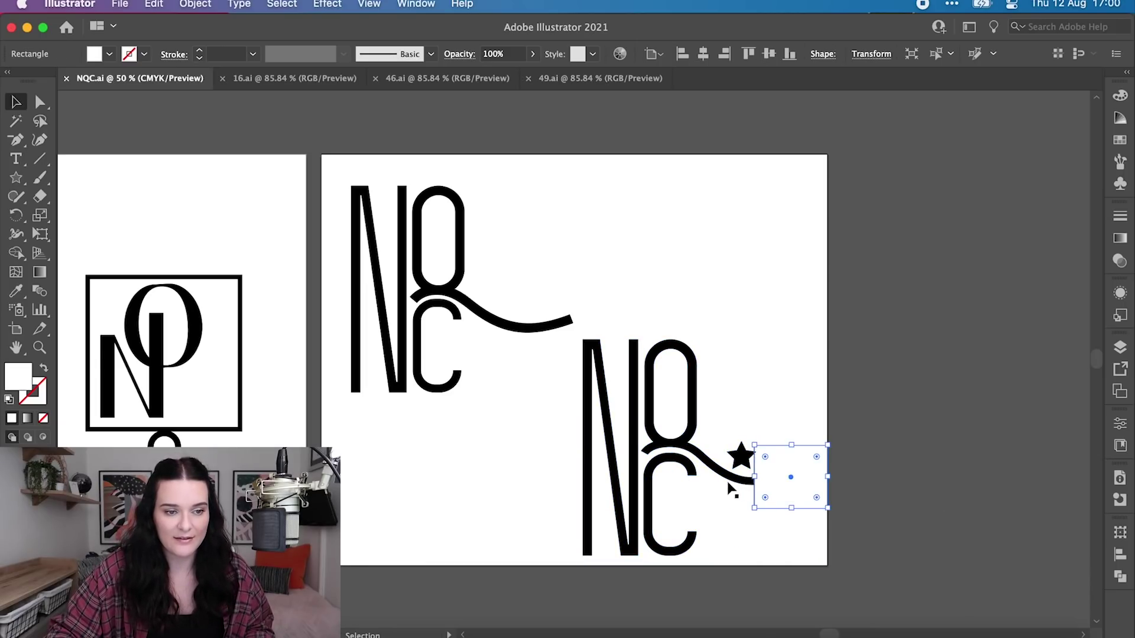
mouse_move(780, 487)
mouse_down()
mouse_move(810, 485)
mouse_move(782, 481)
mouse_up()
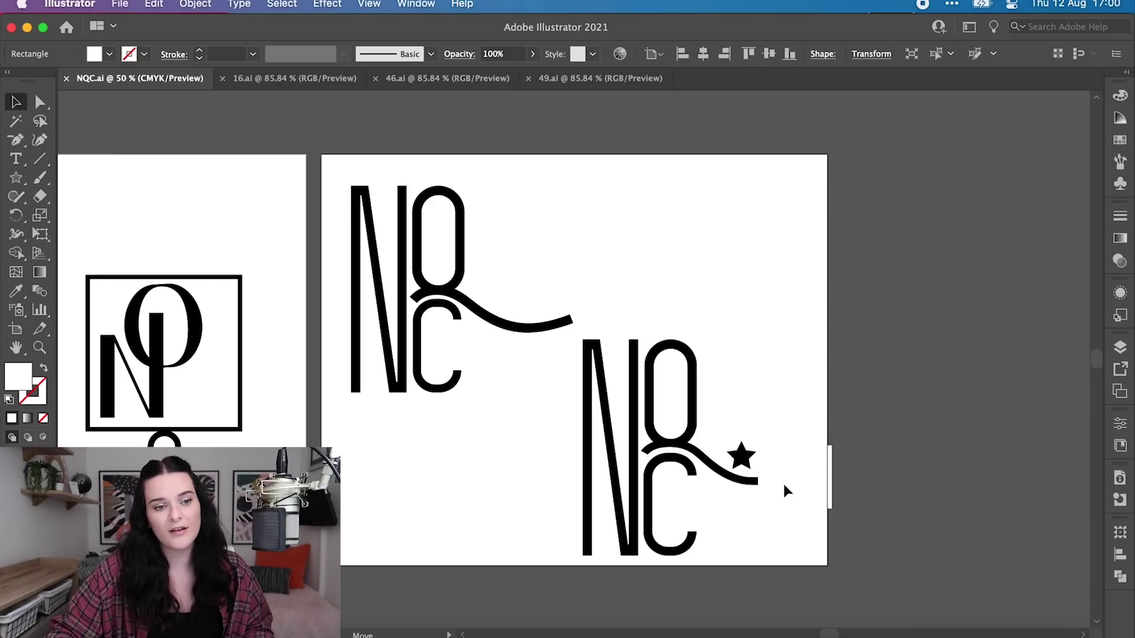
click(1001, 471)
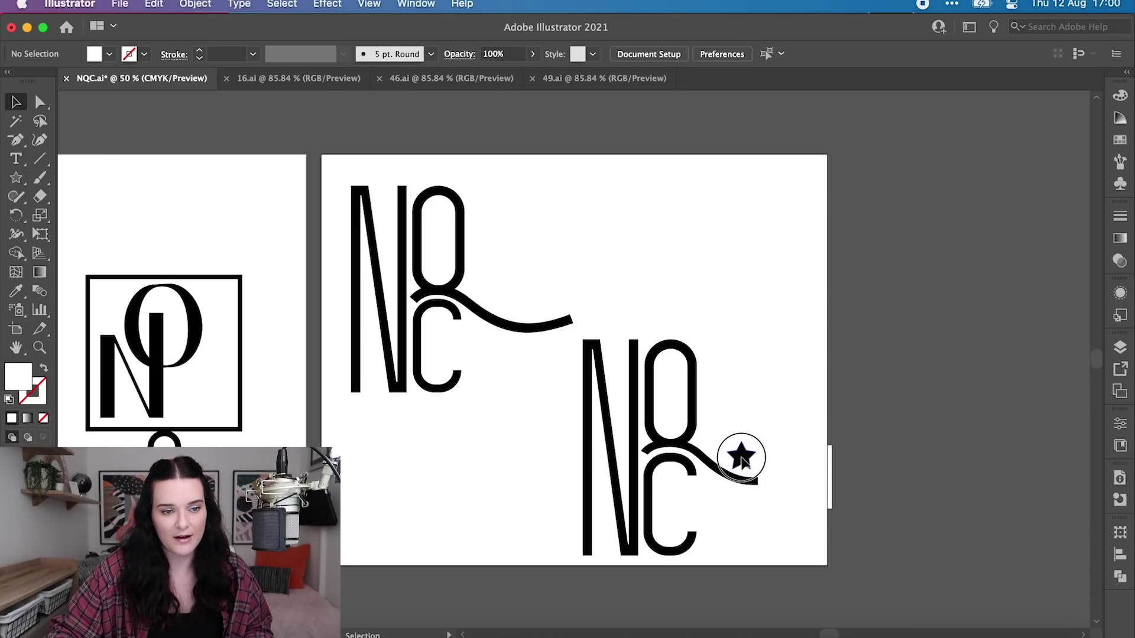
click(742, 459)
click(927, 503)
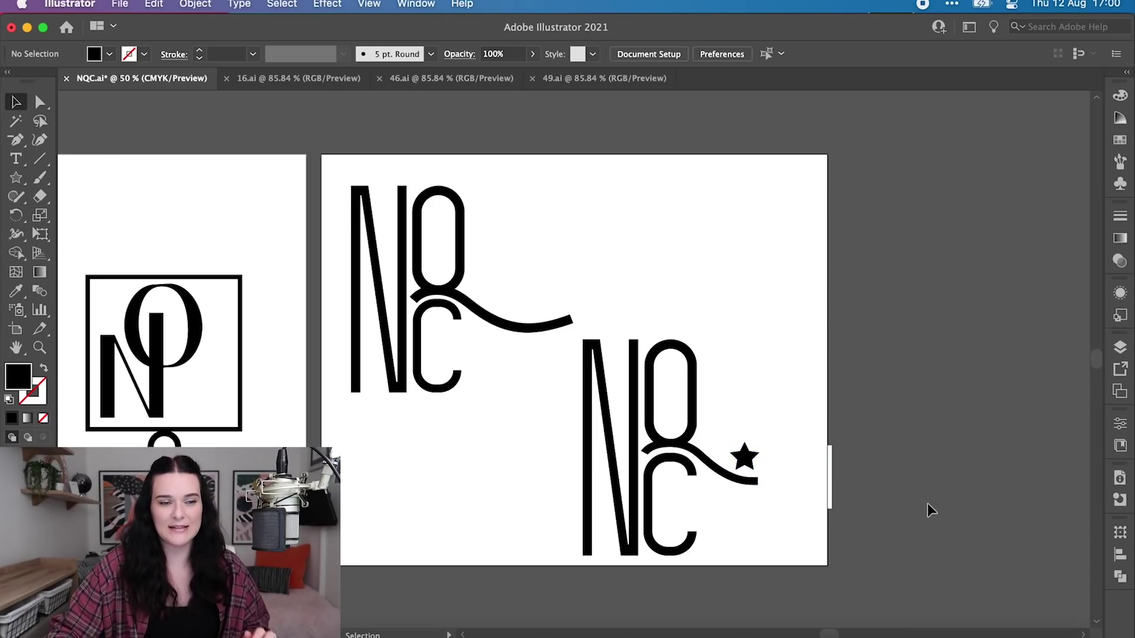
Trim the end of the lower logo's Q tail by subtracting the white rectangle from it with Minus Front
click(823, 495)
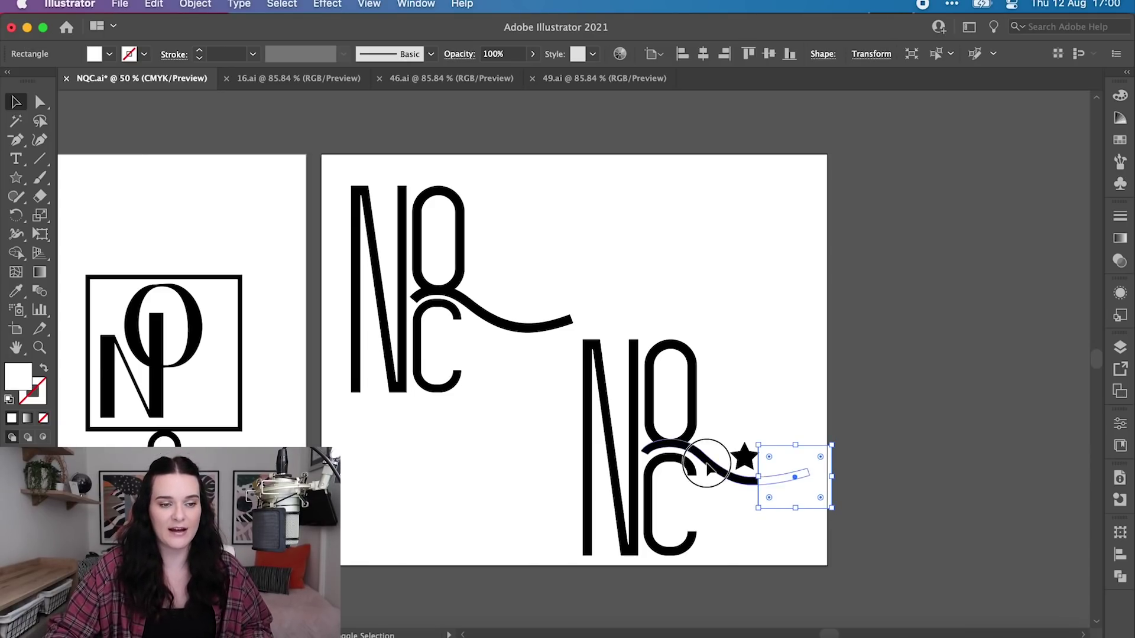
shift+click(695, 465)
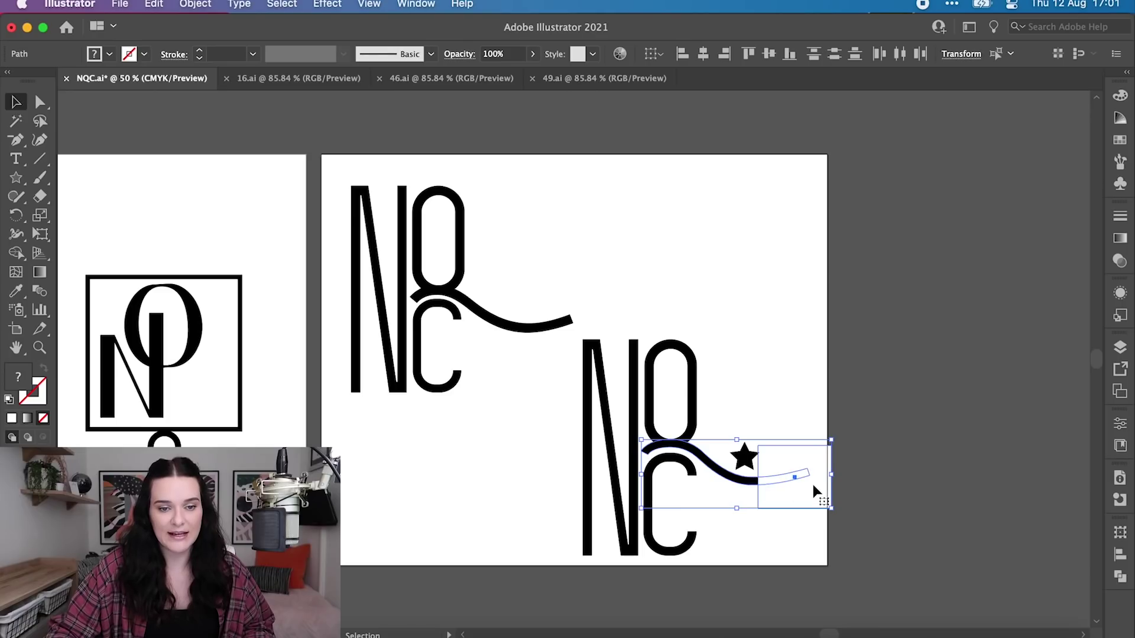
click(1120, 577)
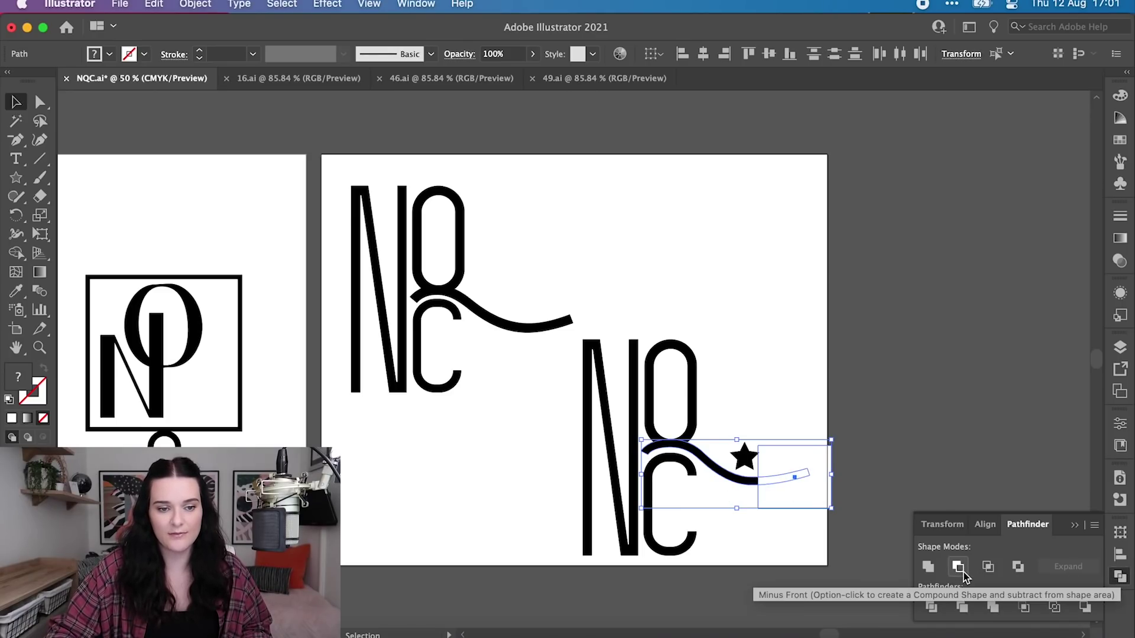
click(986, 567)
click(923, 415)
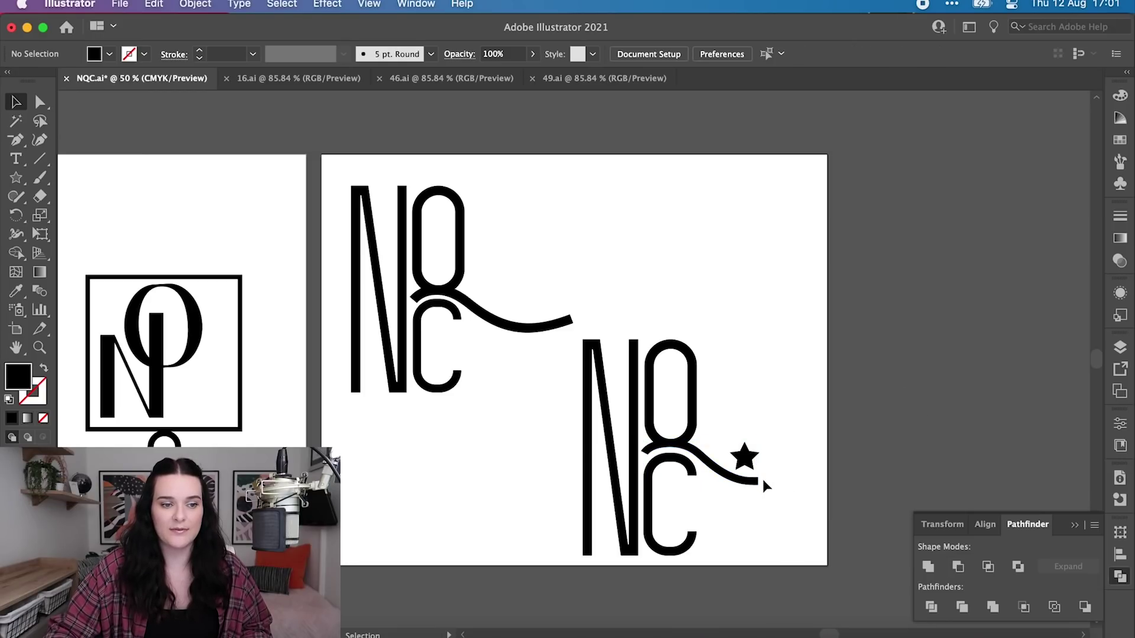
Combine the lower NQC lettering, Q tail and star into one compound path and move it slightly up and right
click(625, 406)
click(816, 437)
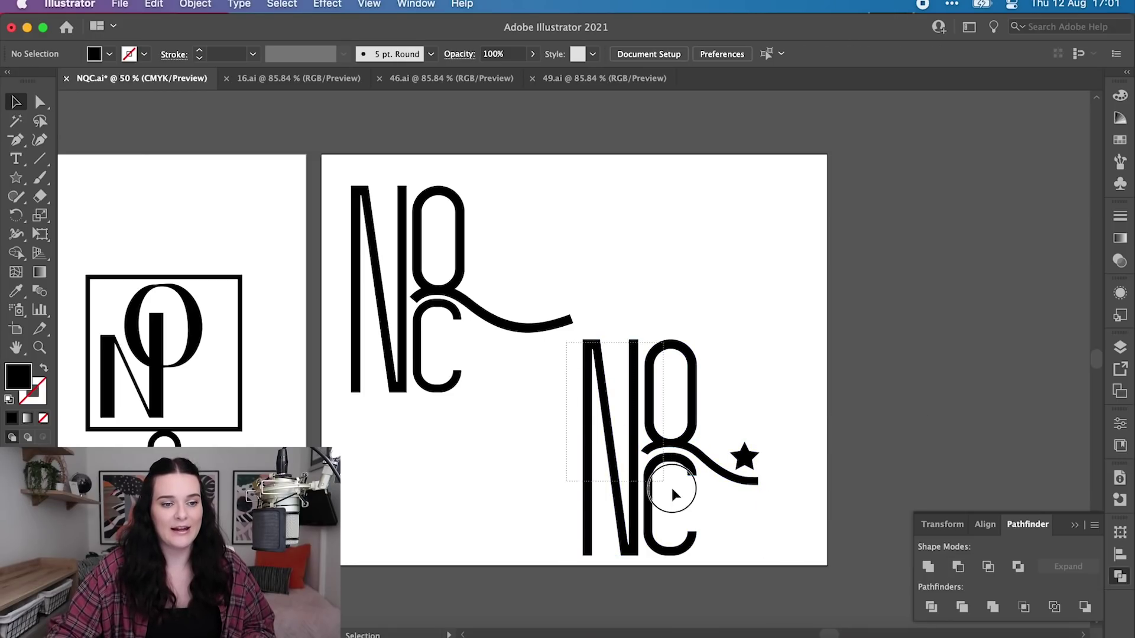
drag(672, 493, 782, 550)
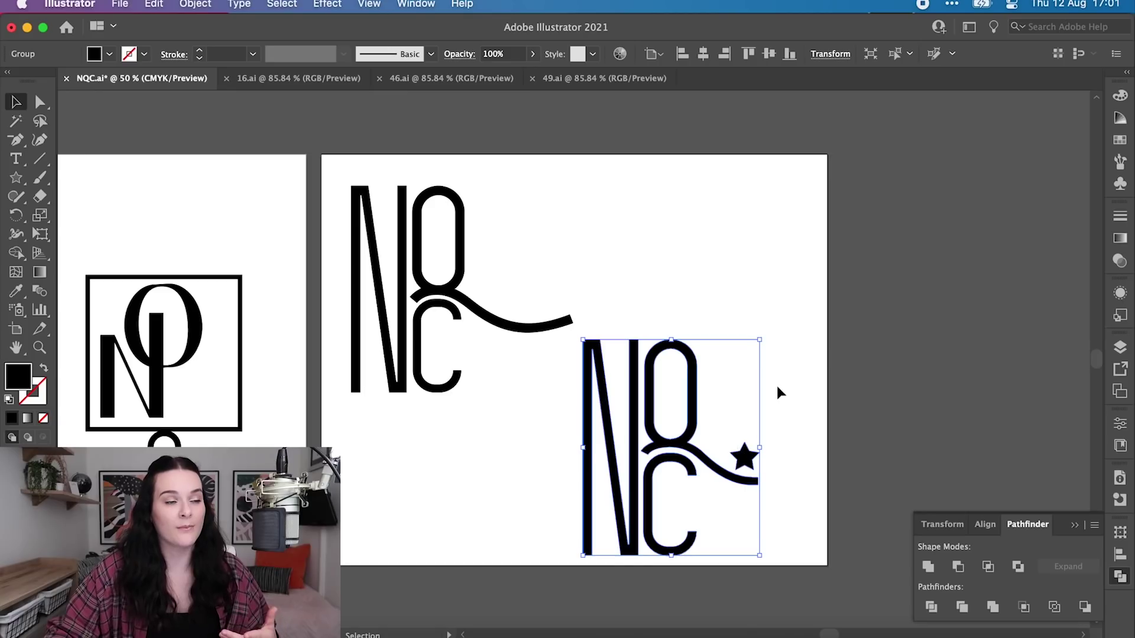
click(195, 5)
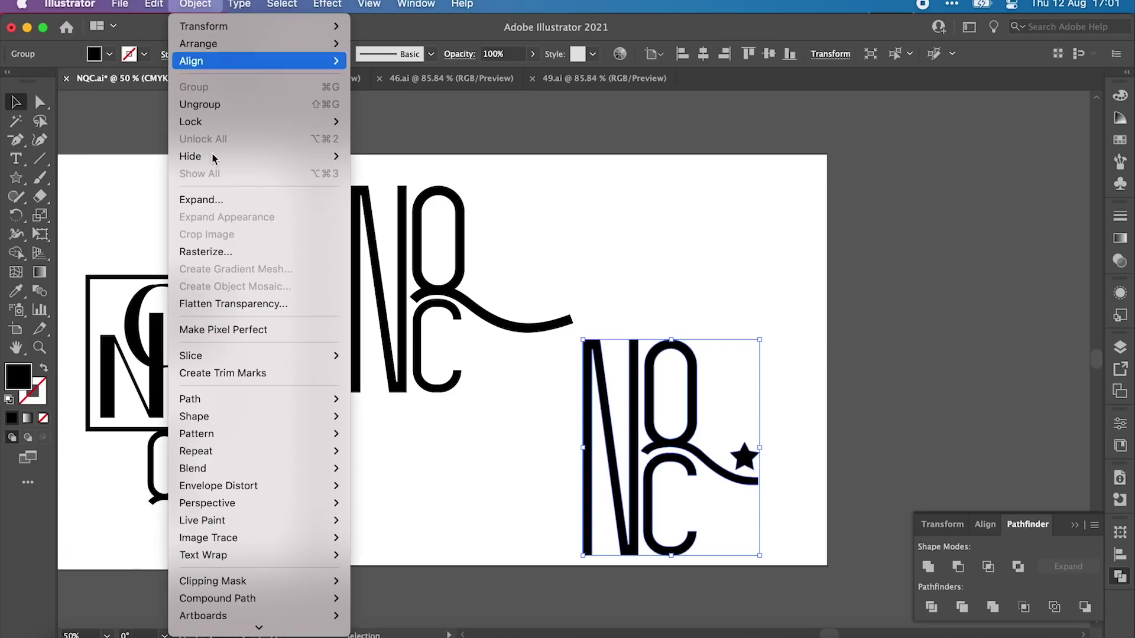
mouse_move(226, 603)
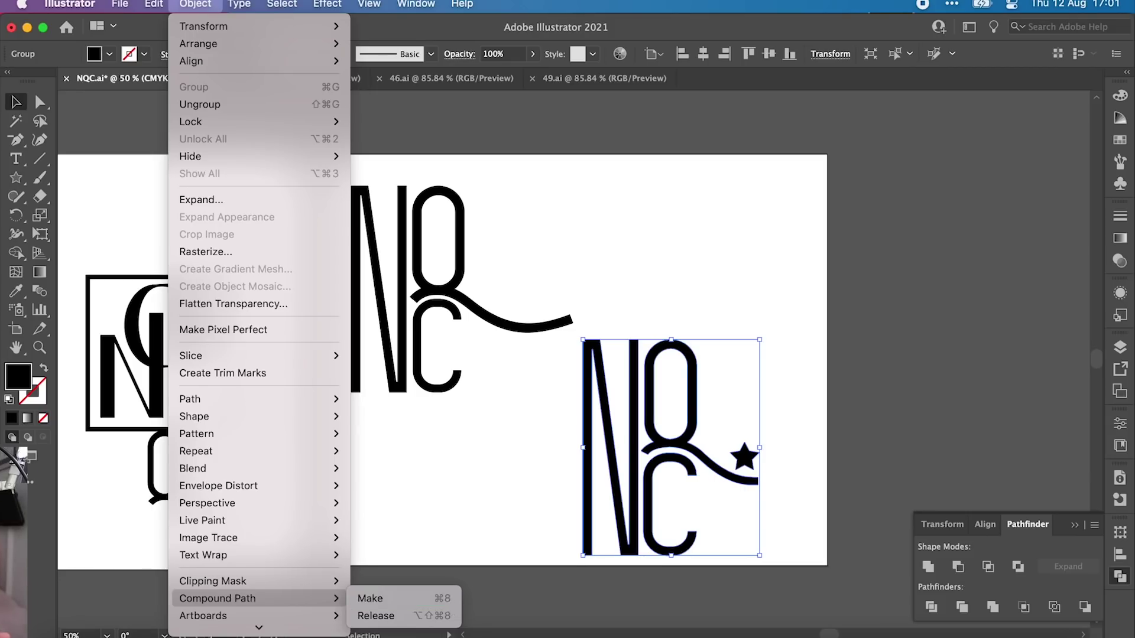
click(448, 603)
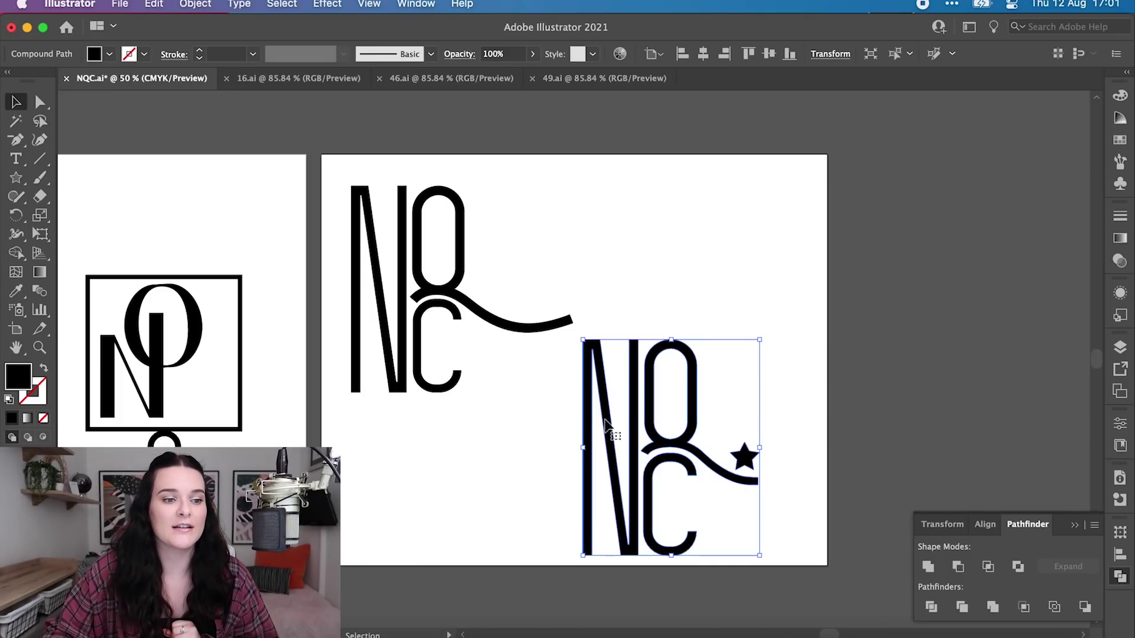
drag(609, 419, 650, 411)
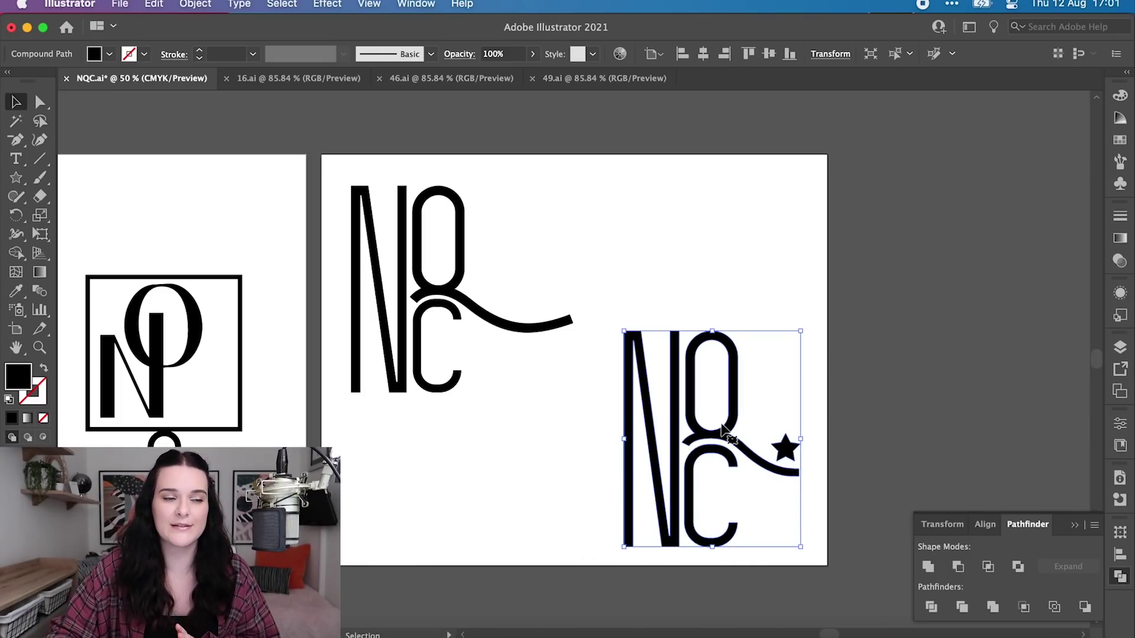
Copy the speckle texture from 46.ai into NQC.ai and place it over the lower NQC logo
click(286, 79)
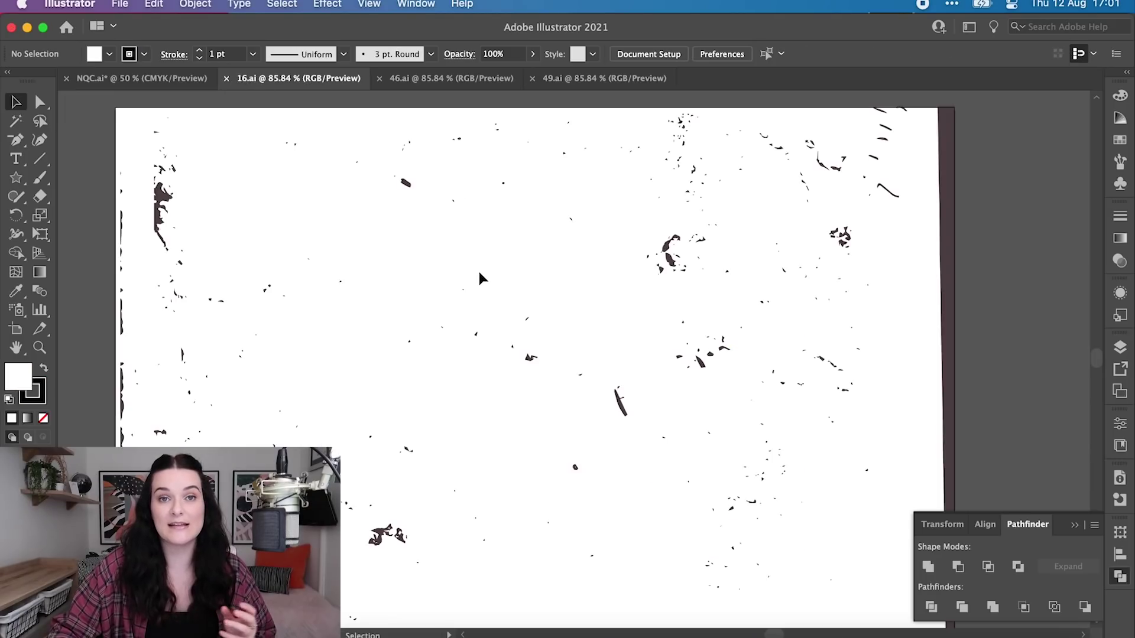
click(395, 83)
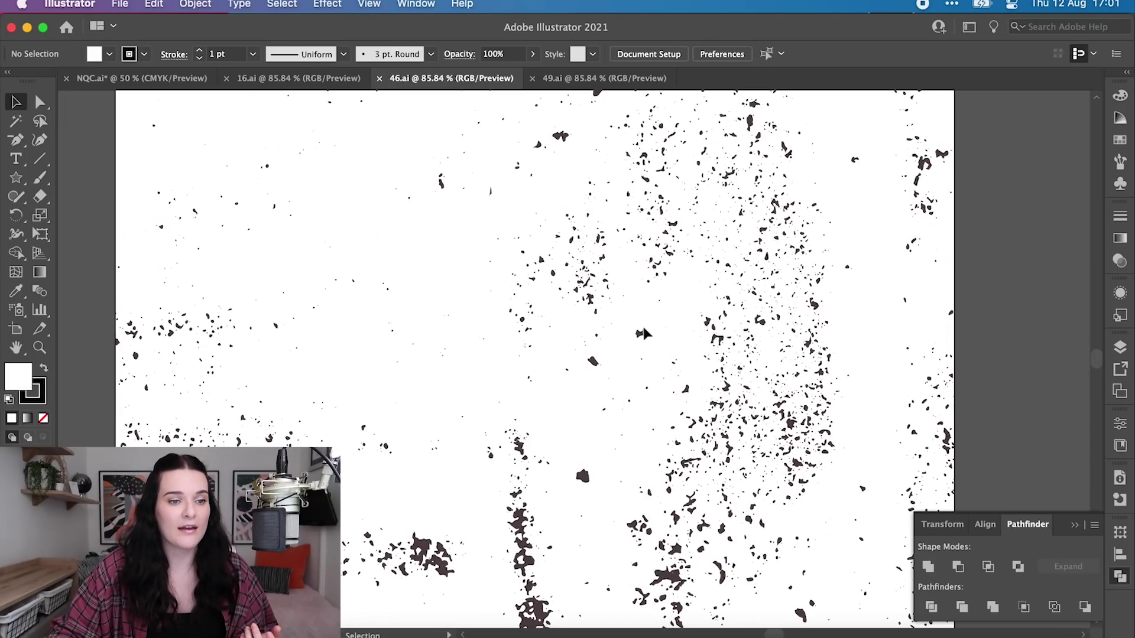
click(730, 306)
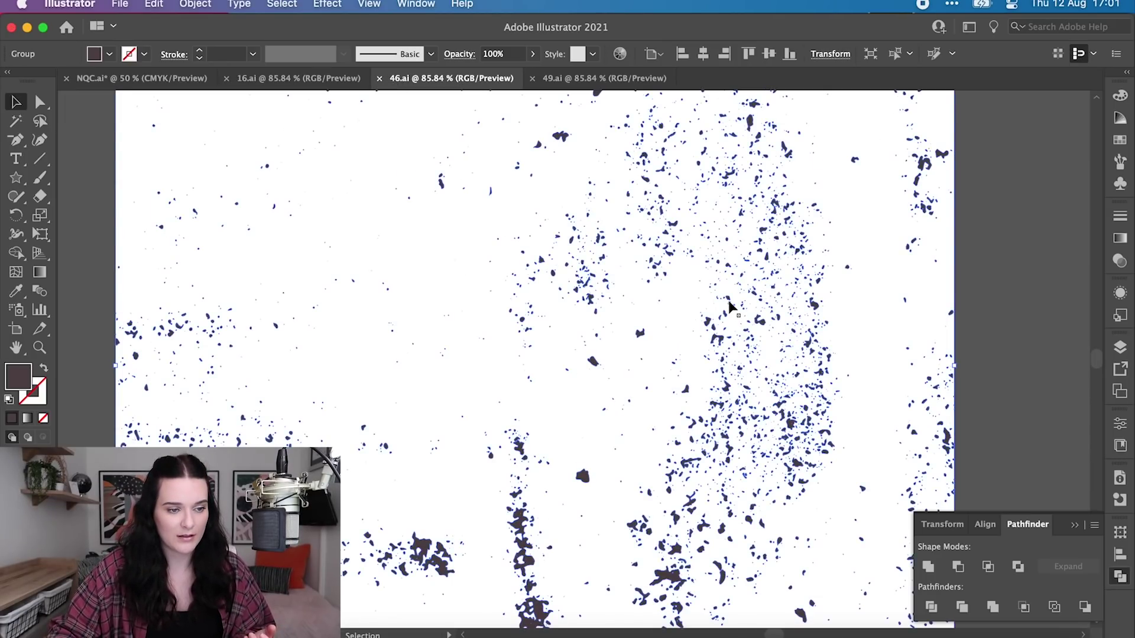
click(158, 81)
key(super+v)
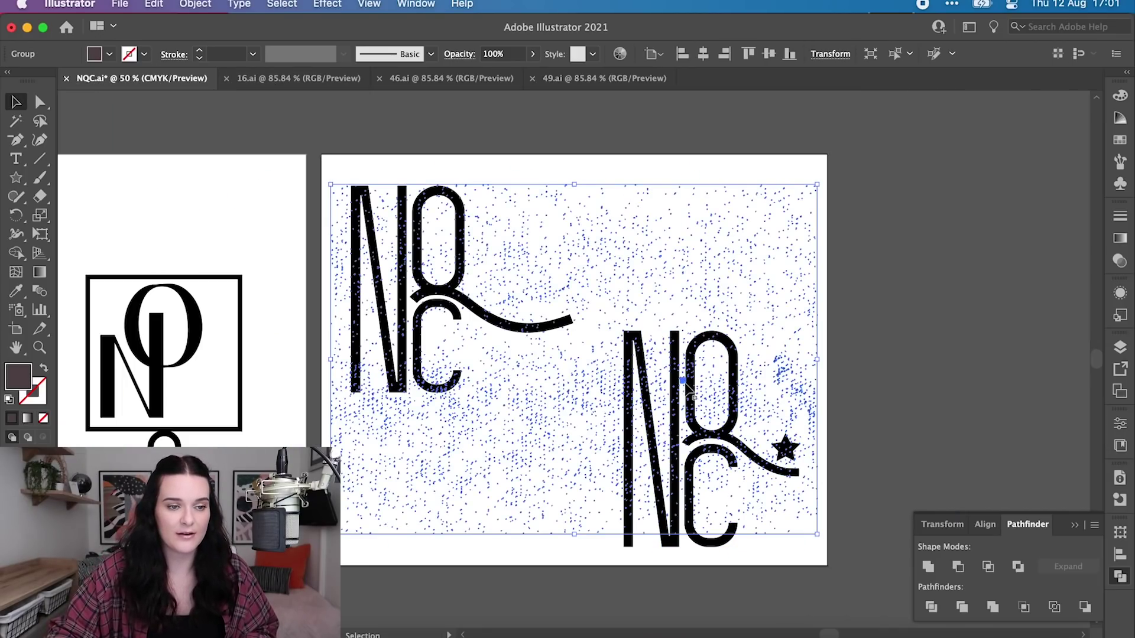
drag(514, 413, 636, 497)
scroll(716, 447, down, 2)
scroll(715, 446, down, 2)
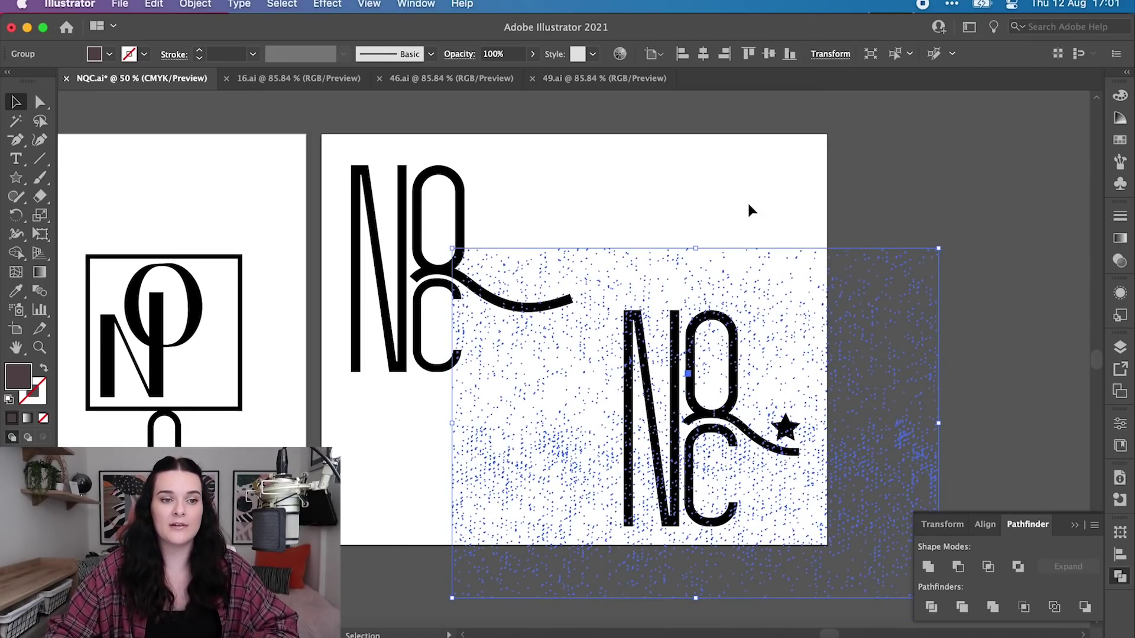
Recolour the speckle texture white by sampling the artboard background with the Eyedropper
key(i)
click(728, 185)
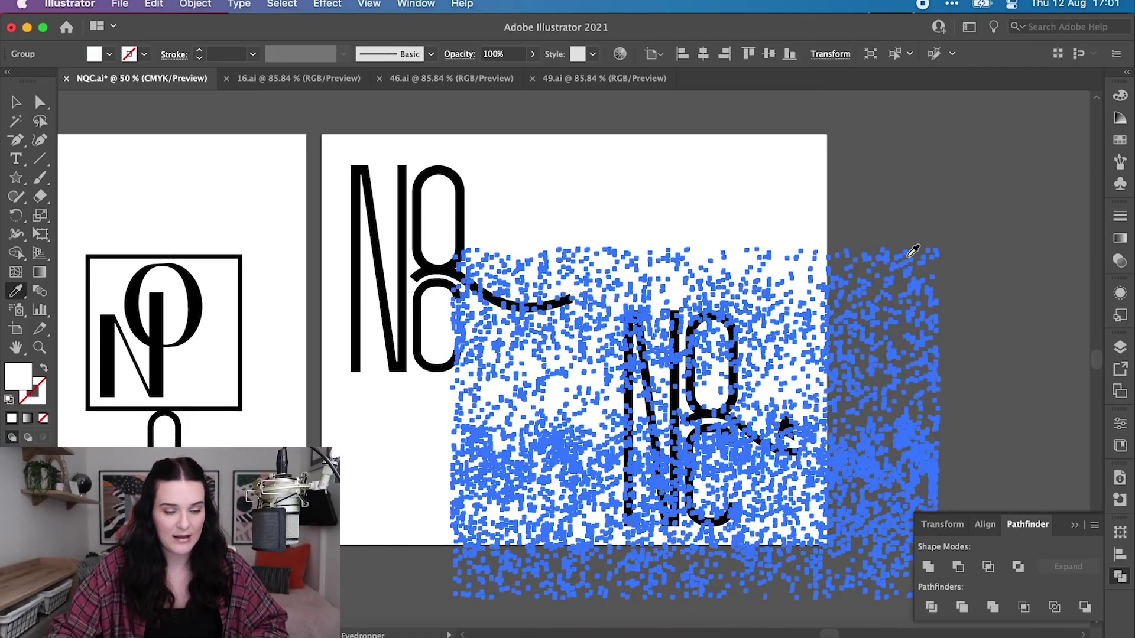
key(v)
click(917, 430)
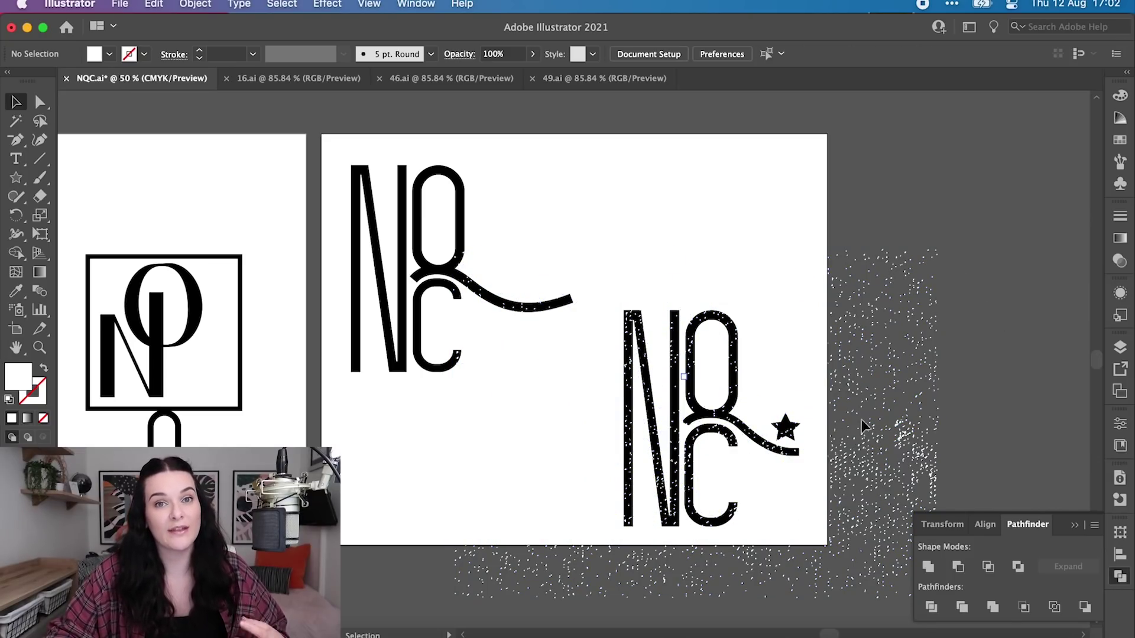
Shift the white speckle texture to the right over the lower NQC logo to adjust where the specks fall on the letters
drag(823, 508, 823, 519)
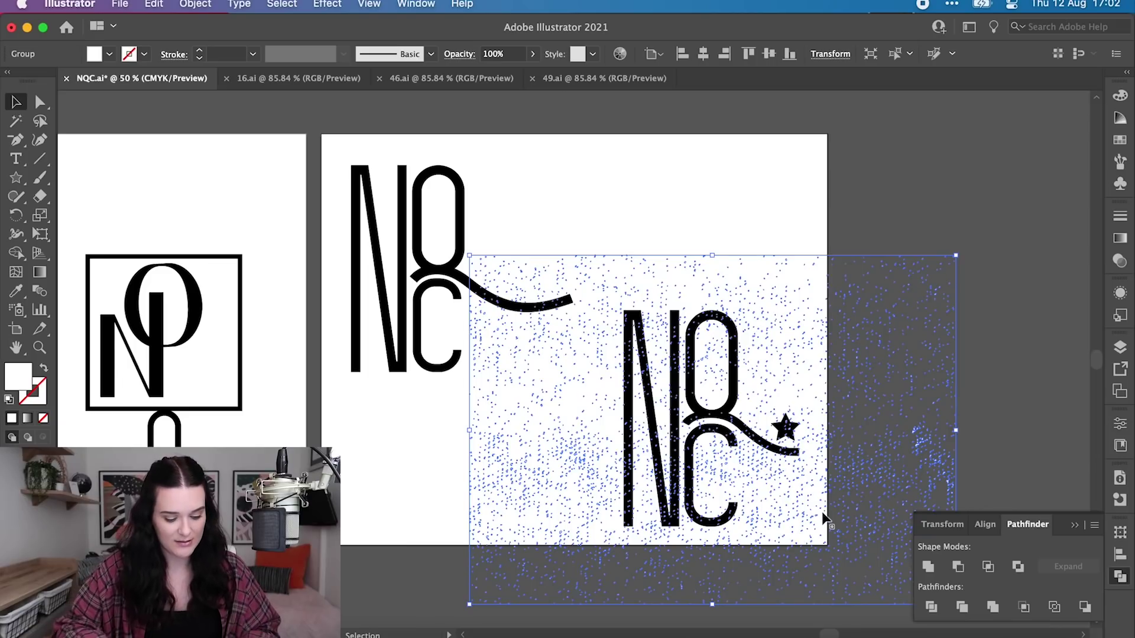
scroll(823, 519, up, 5)
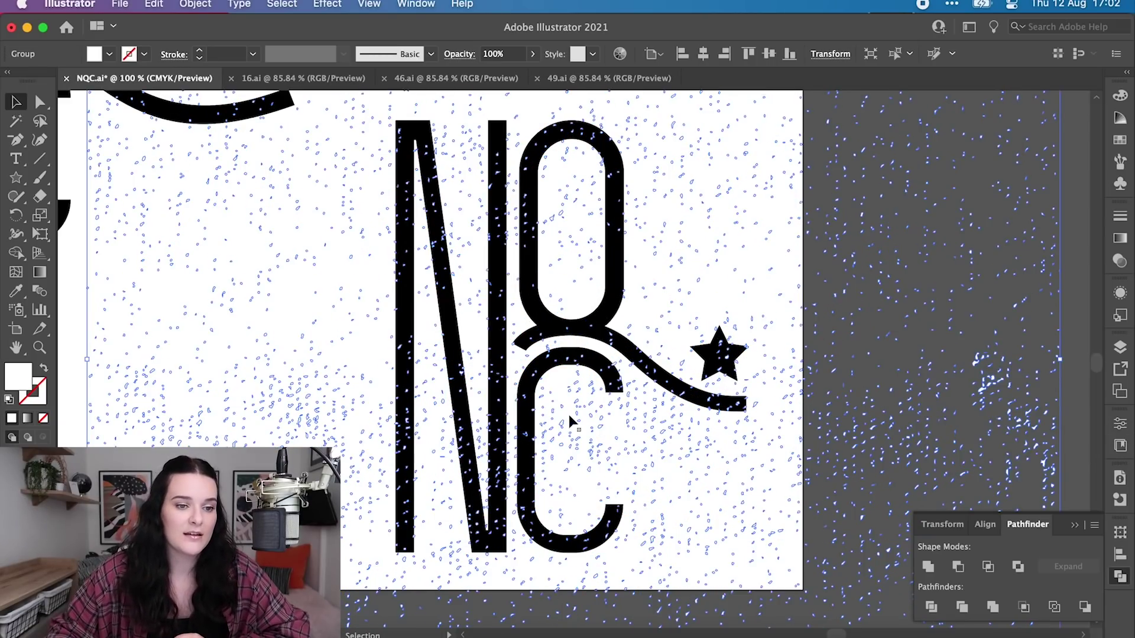
click(66, 398)
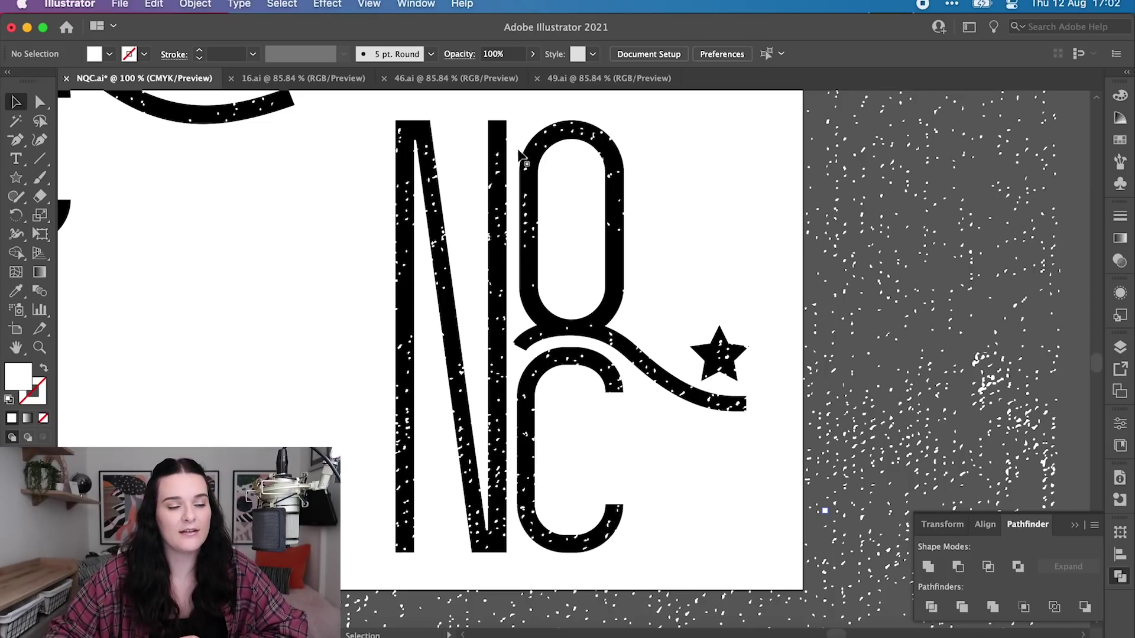
click(986, 394)
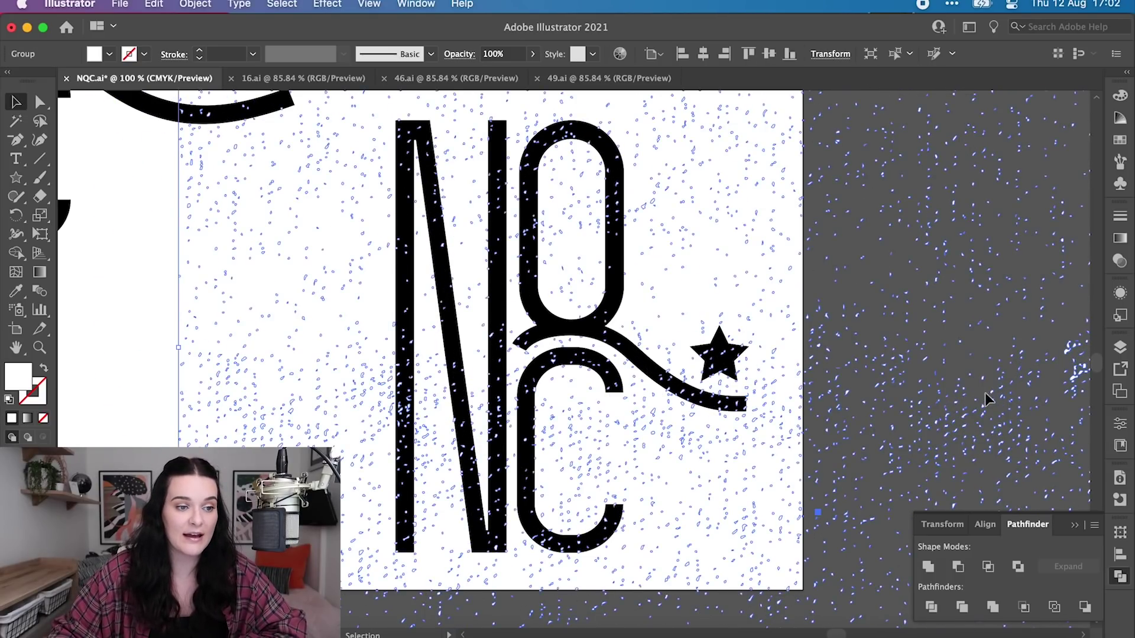
Try several placements of the white speckle texture over the lower NQC logo, checking each one deselected
click(107, 426)
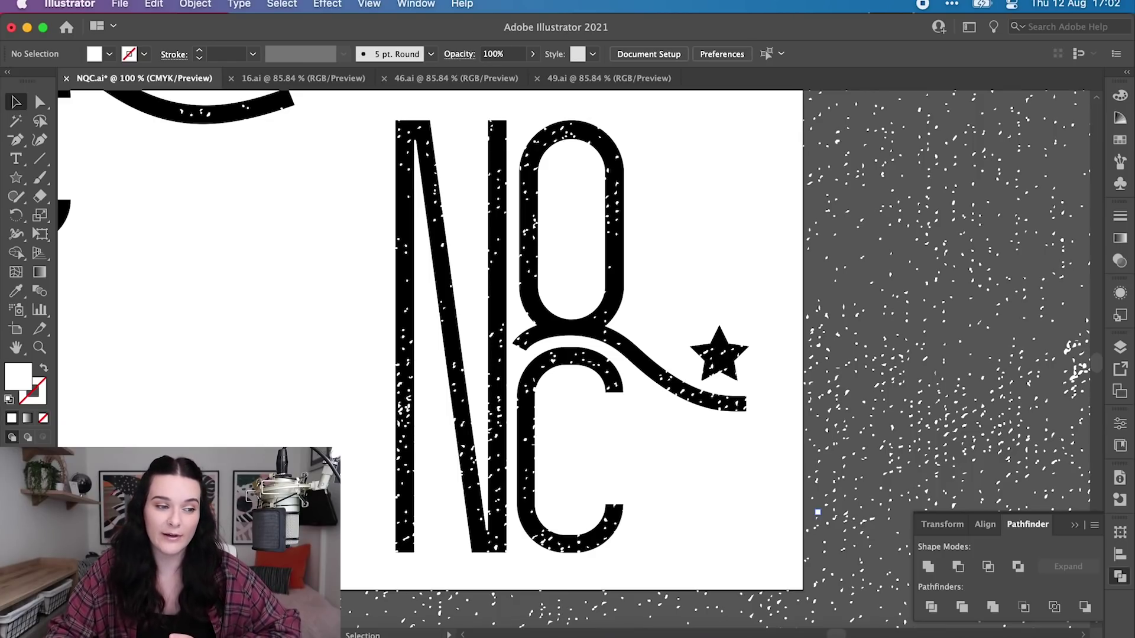
click(817, 512)
scroll(573, 345, down, 8)
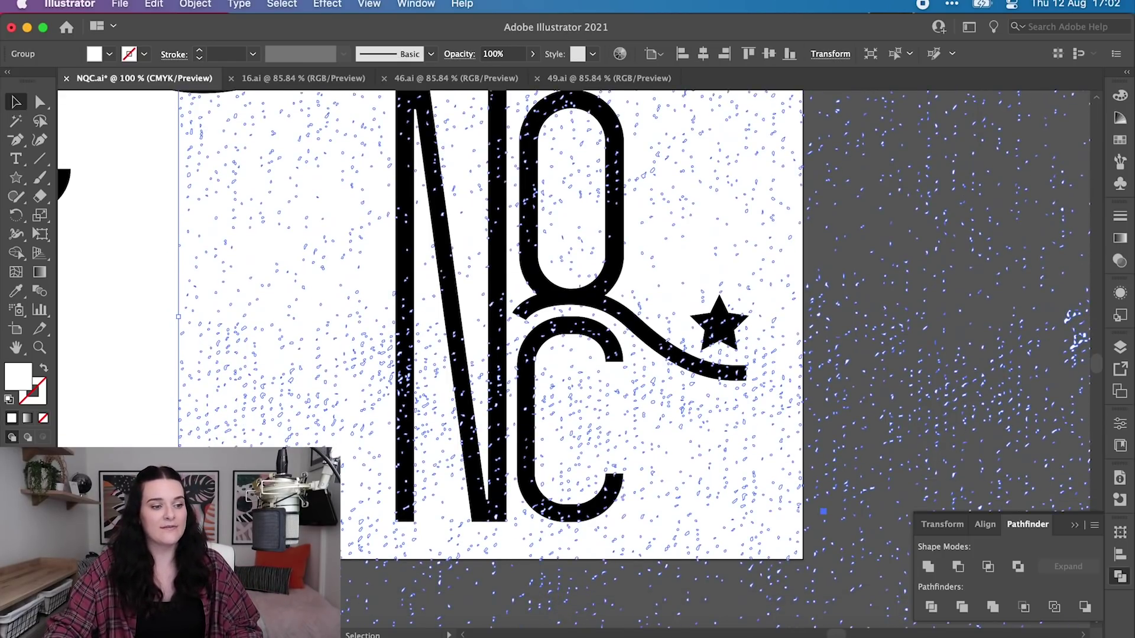
drag(178, 470, 290, 372)
click(213, 351)
scroll(212, 378, up, 6)
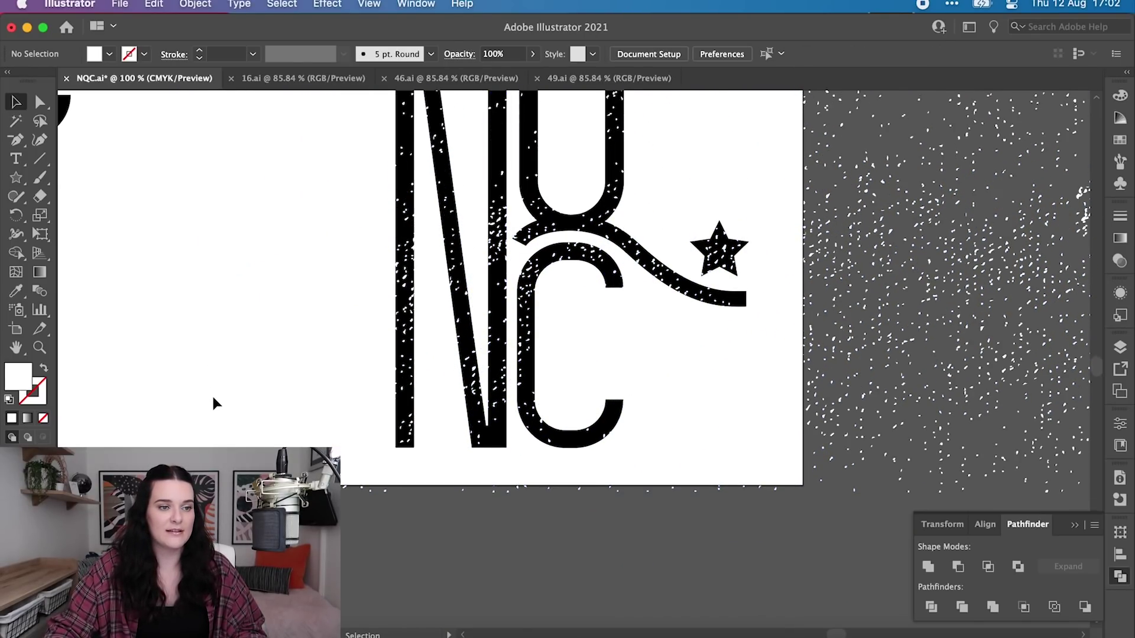
scroll(249, 396, down, 2)
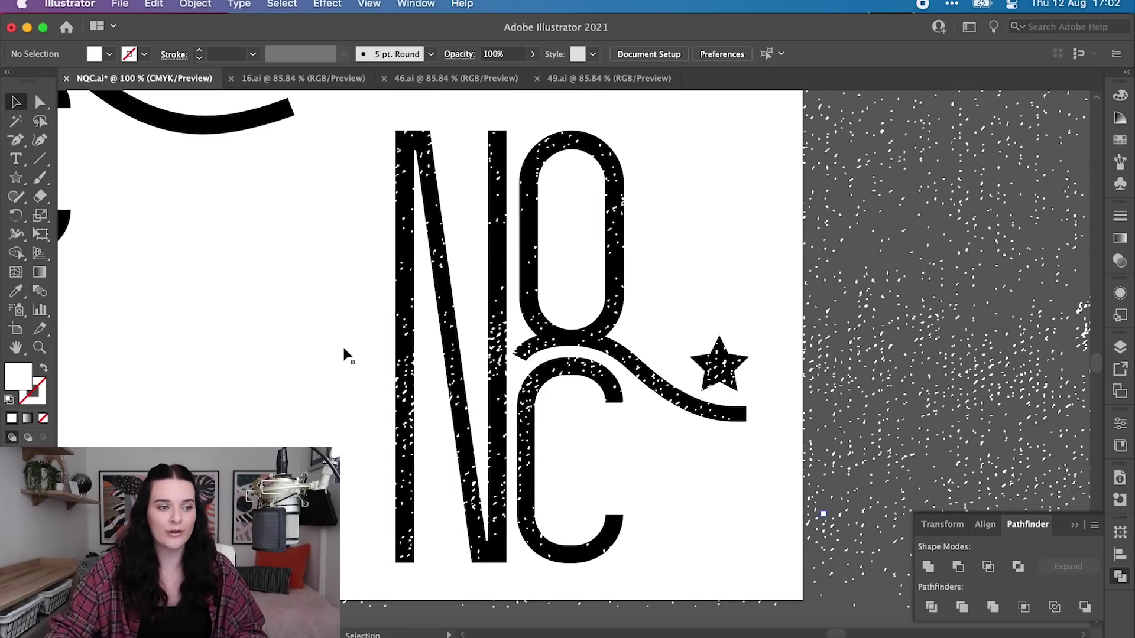
drag(346, 351, 315, 429)
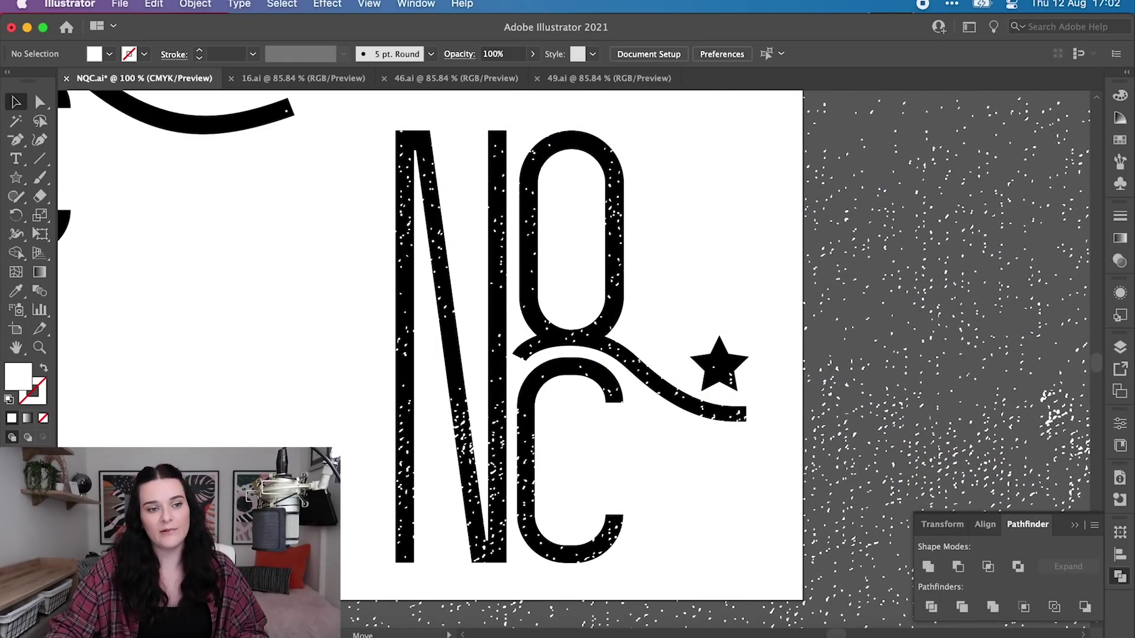
click(223, 368)
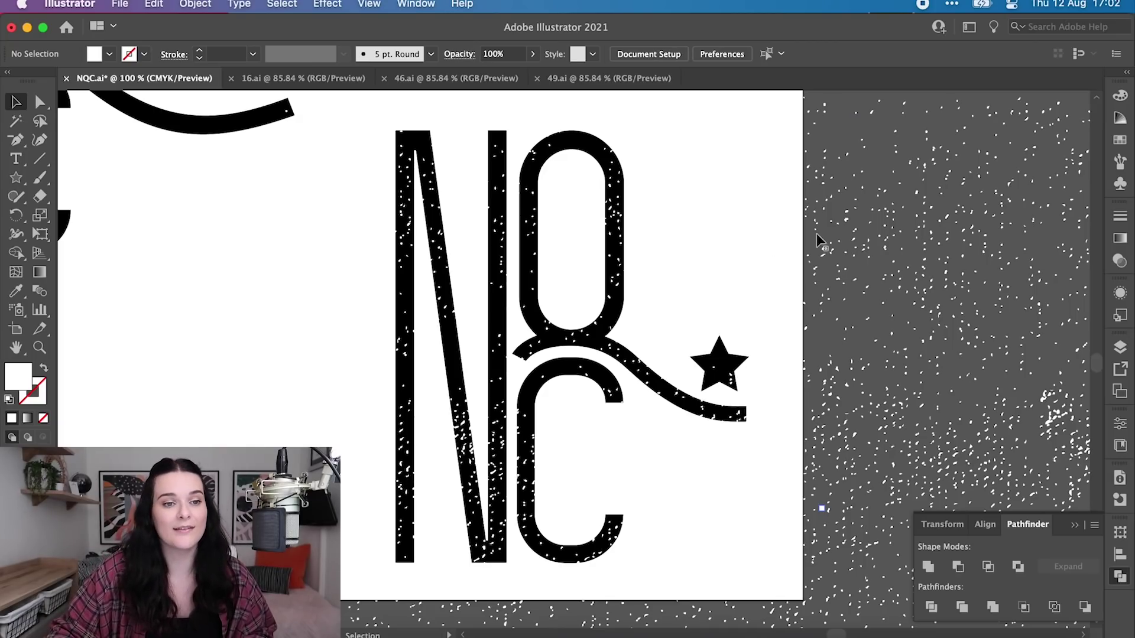
Move the white speckle texture off the lower NQC logo onto the empty canvas to the right of the artboard
drag(787, 263, 955, 275)
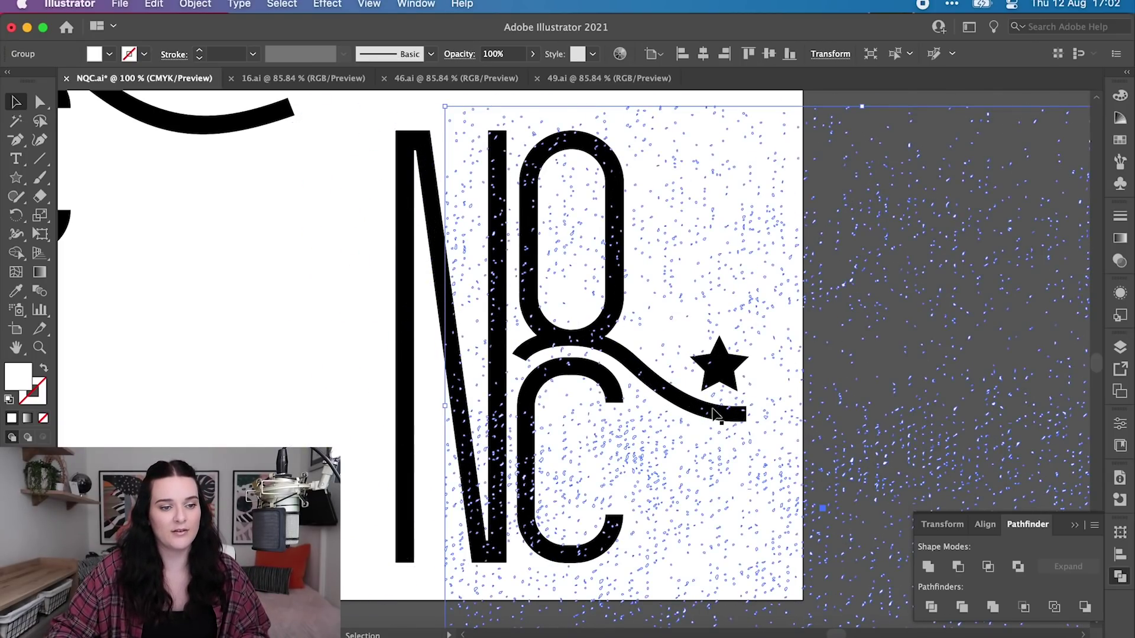
drag(716, 450, 1015, 327)
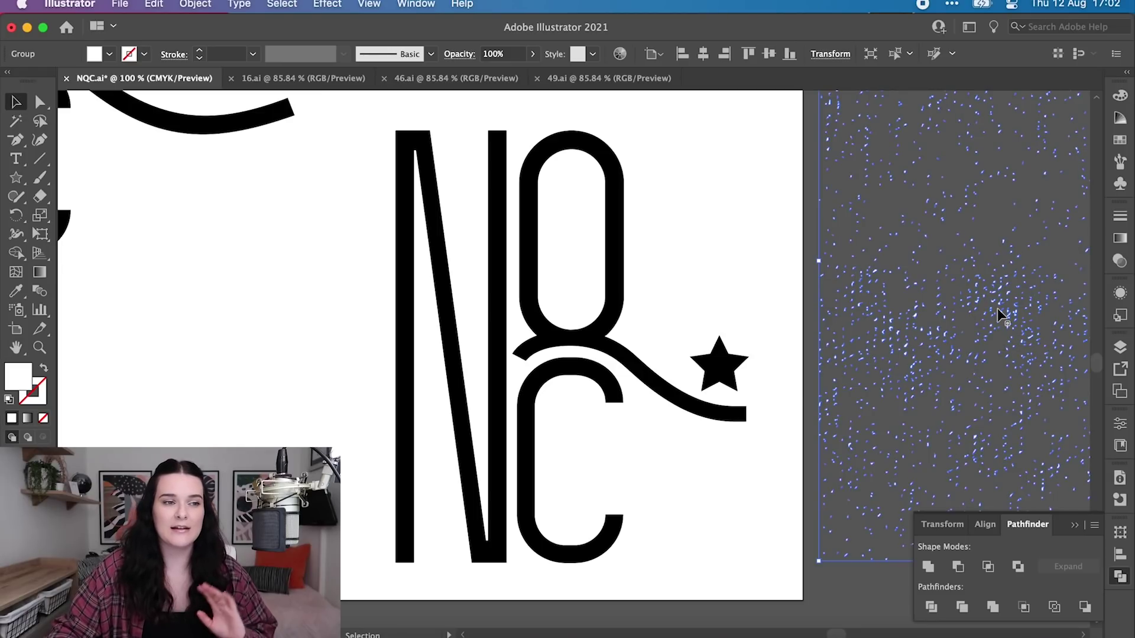
Copy the scratch texture from 16.ai into NQC.ai
click(273, 79)
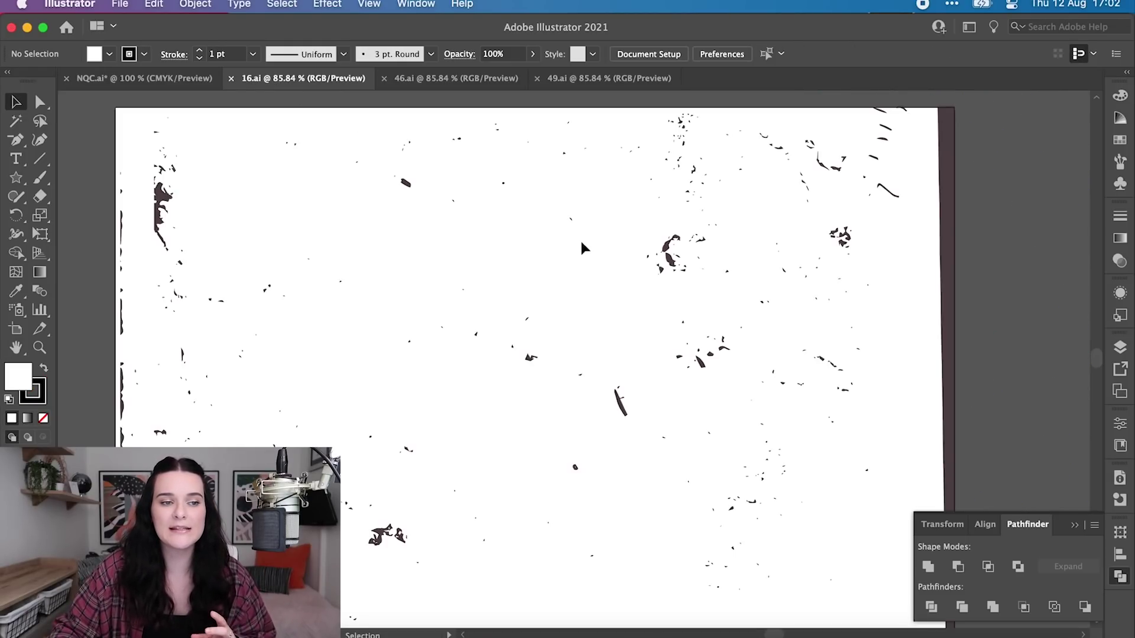
click(685, 159)
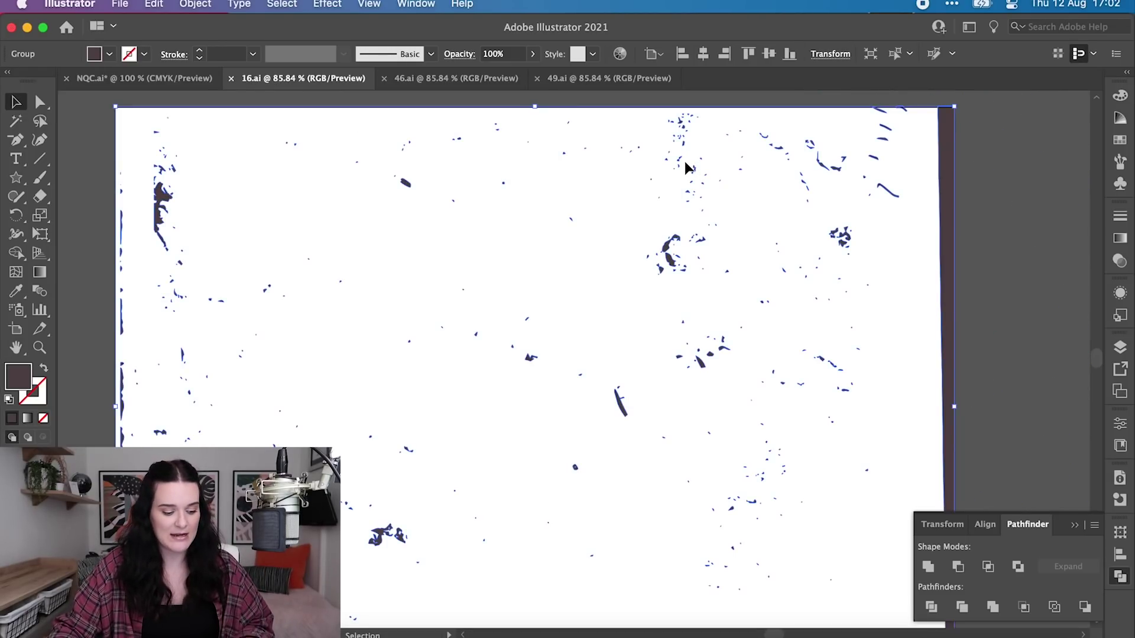
key(super+c)
click(118, 83)
key(super+v)
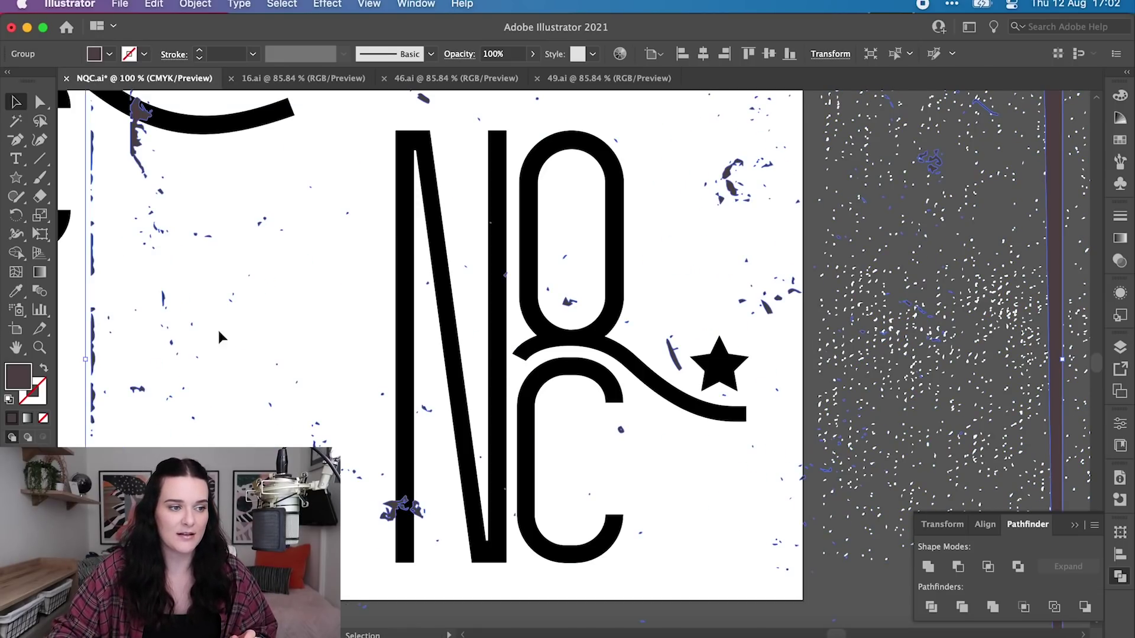
Shift the scratch texture right over the lower NQC logo and recolour it white by sampling the artboard background
drag(172, 242, 335, 284)
key(i)
click(164, 355)
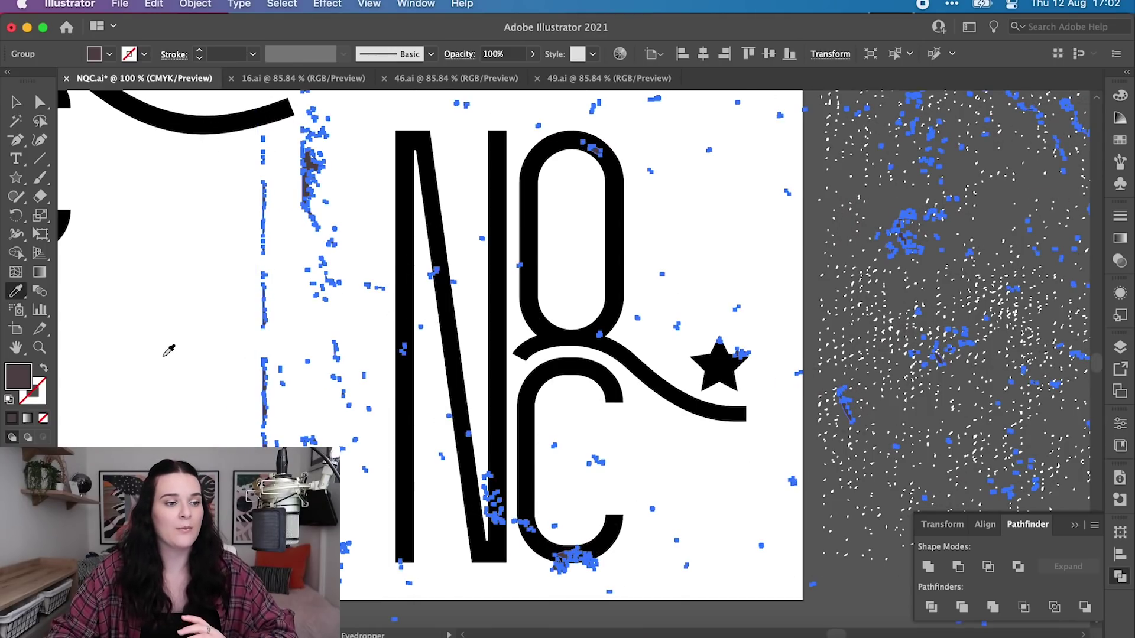
key(v)
click(159, 360)
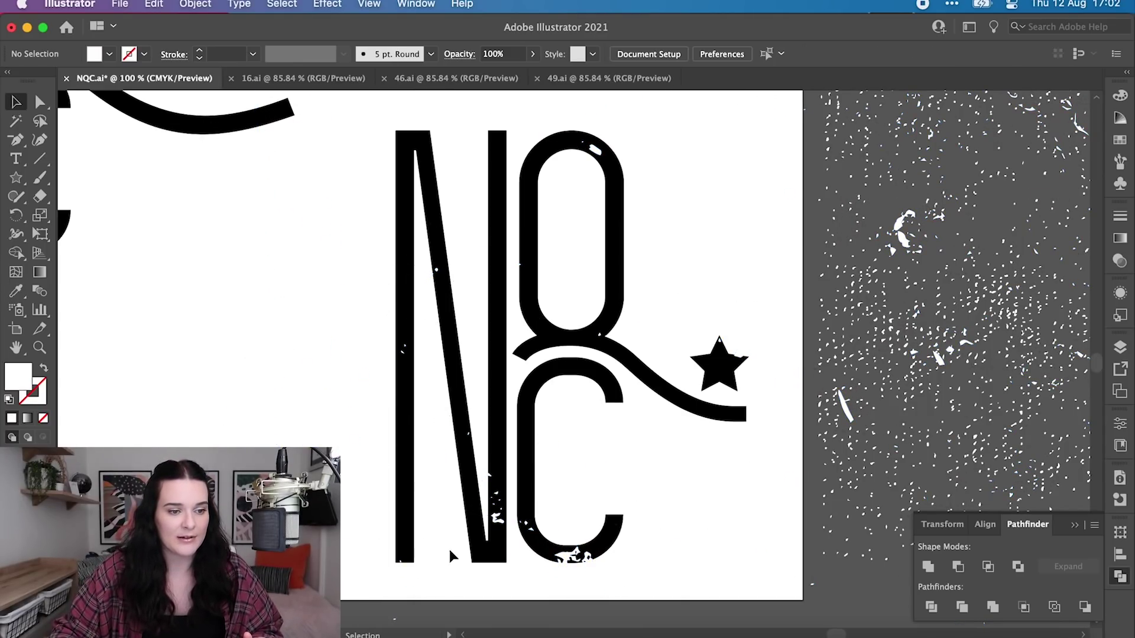
Reposition the white scratch texture over the lower NQC logo to test where the marks fall on the letters
drag(426, 542, 313, 469)
scroll(243, 454, down, 6)
drag(242, 454, 303, 441)
scroll(303, 440, up, 2)
scroll(303, 441, up, 4)
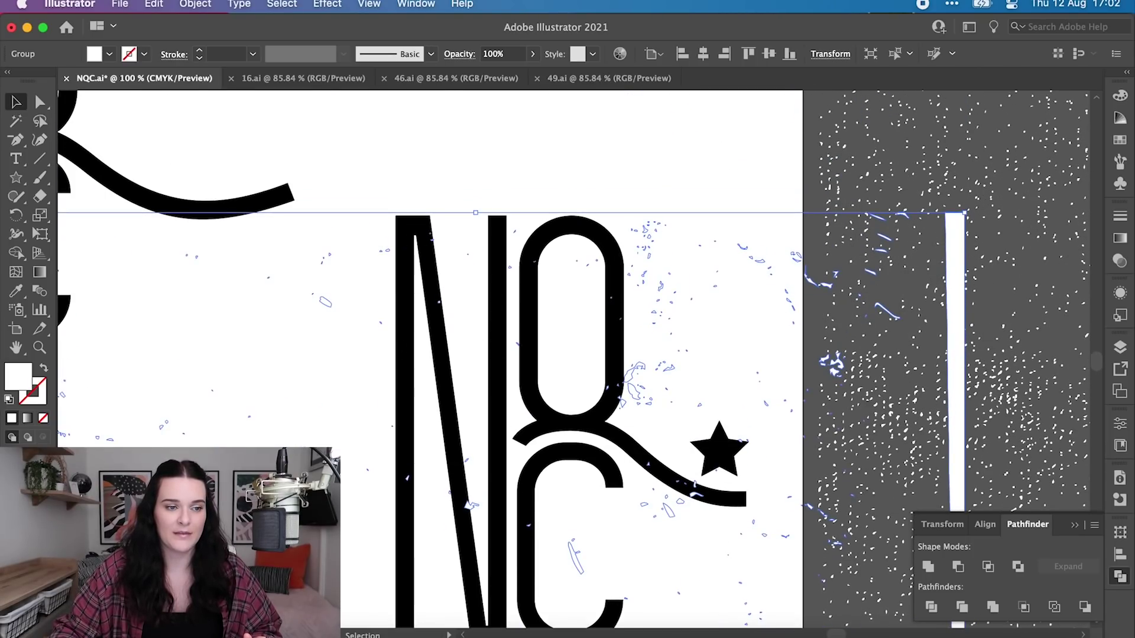
click(368, 144)
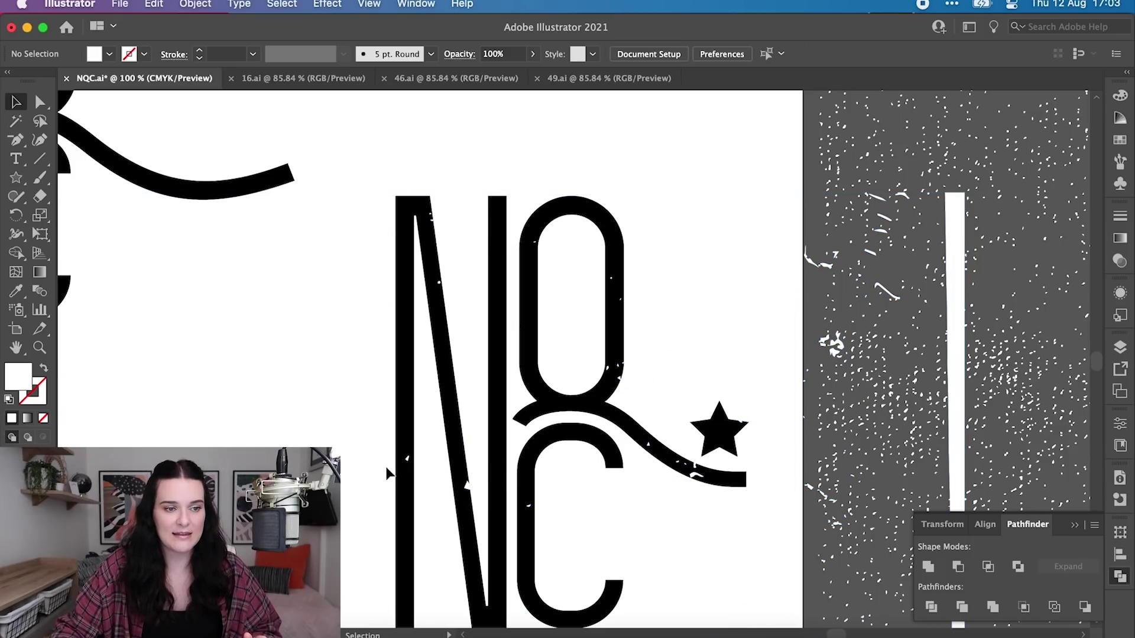
scroll(387, 473, down, 1)
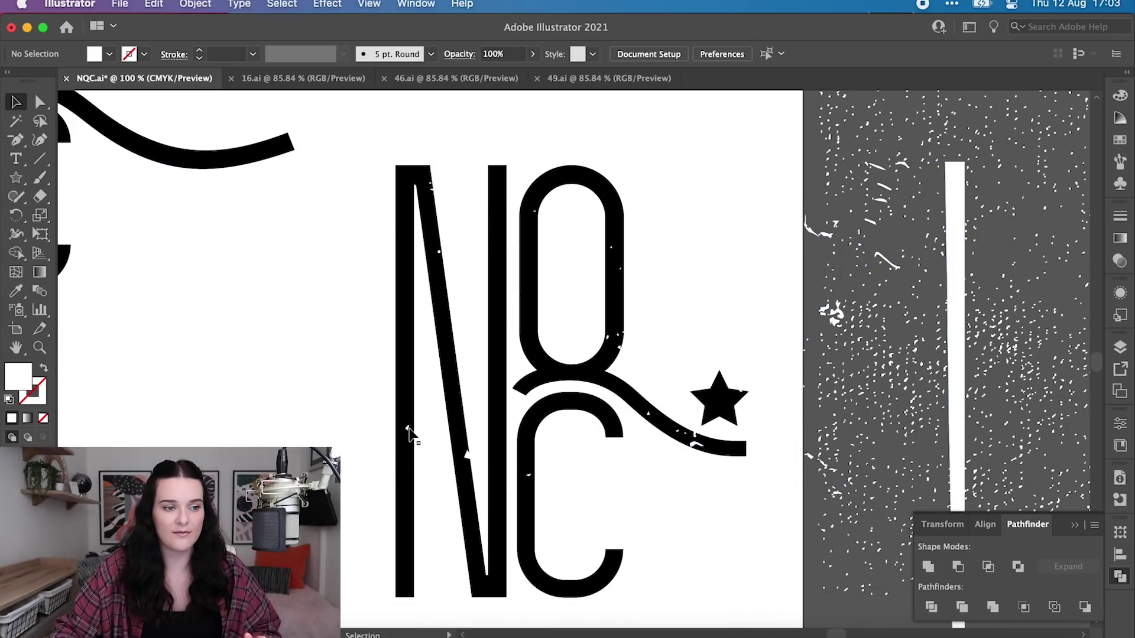
Delete the white scratch texture from the lower NQC logo
drag(410, 434, 637, 363)
key(Delete)
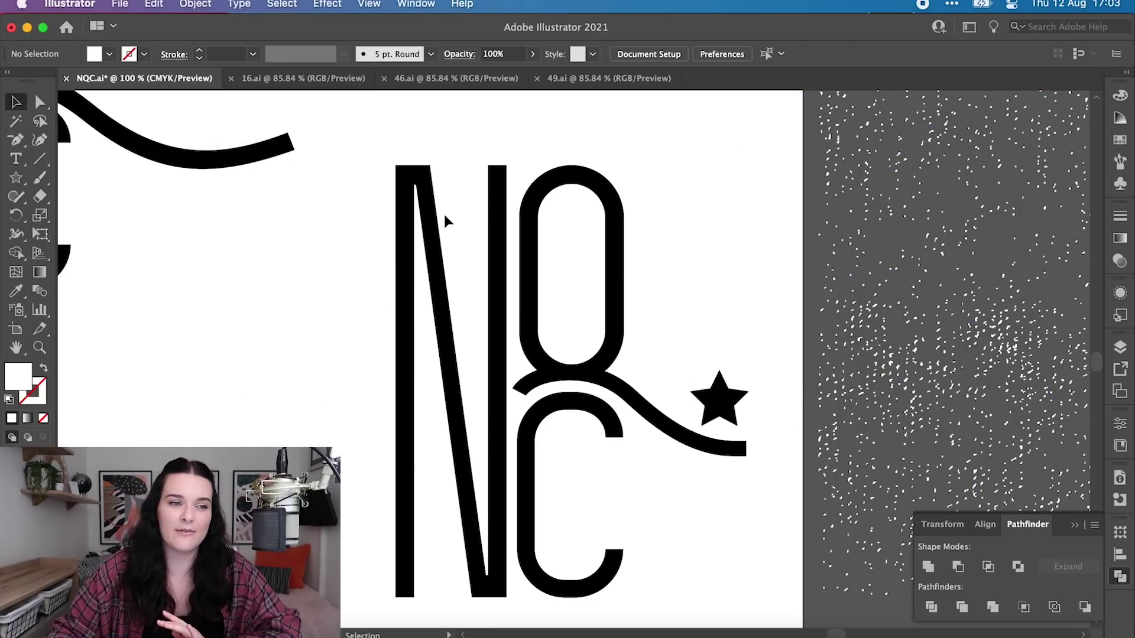
Copy the splatter texture from 46.ai into NQC.ai
click(582, 79)
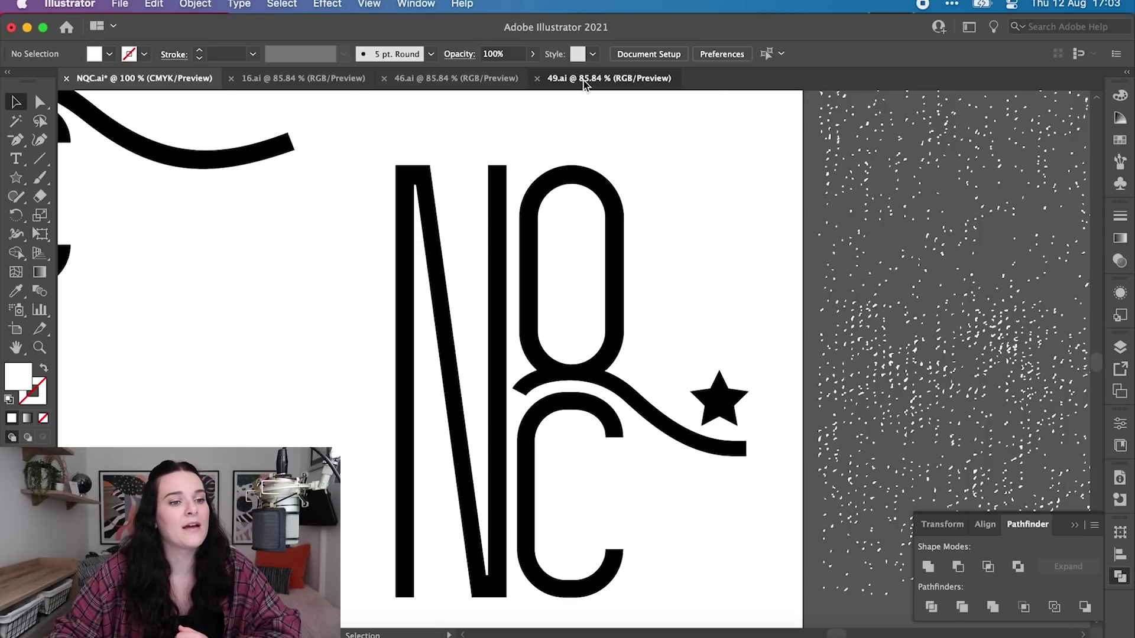
click(421, 80)
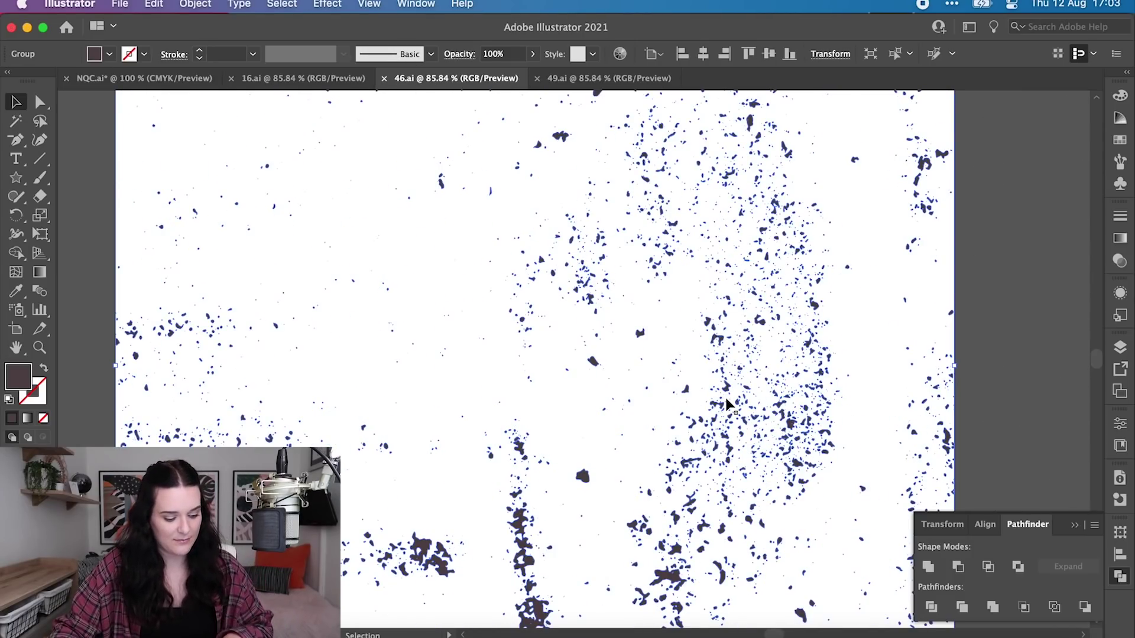
click(144, 78)
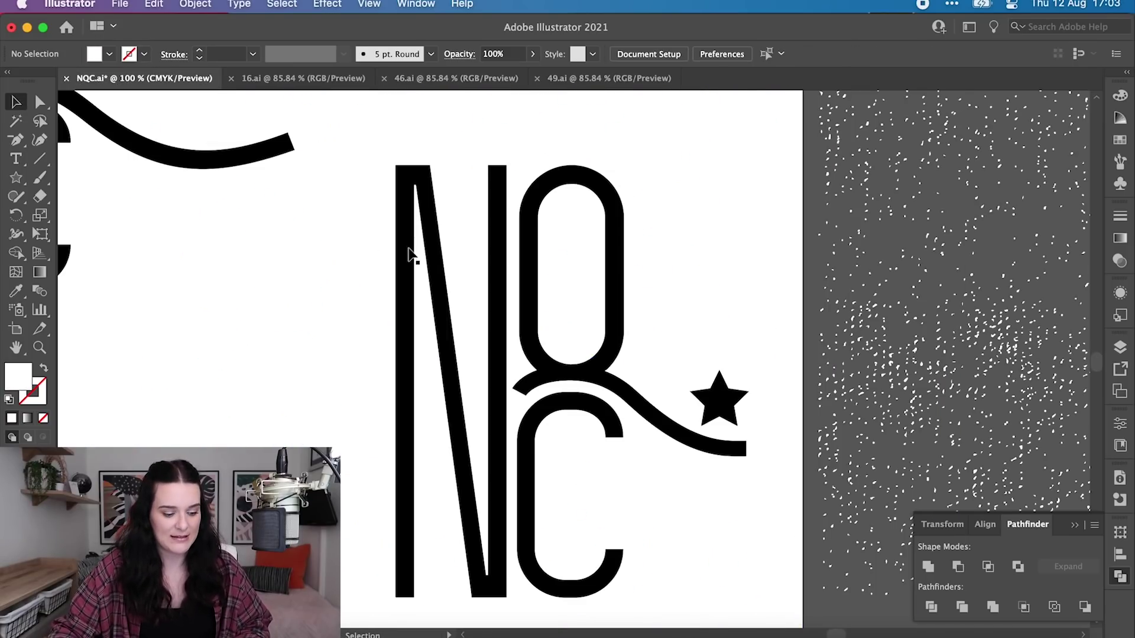
key(super+v)
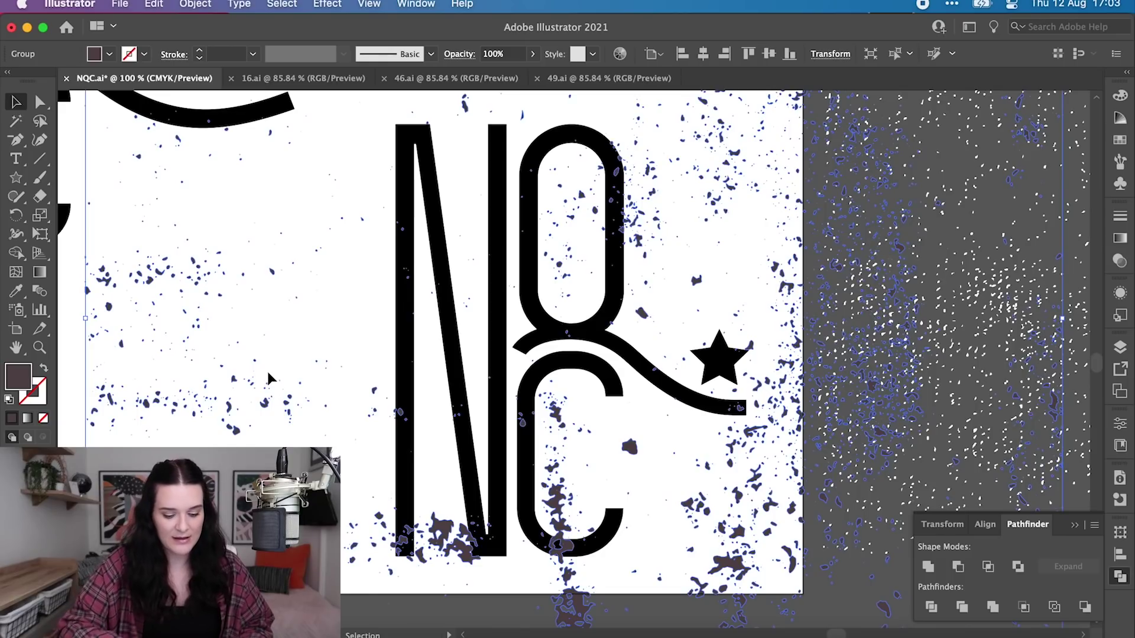
Rotate the splatter texture a quarter turn and shift it left and up over the lower NQC logo
key(super+minus)
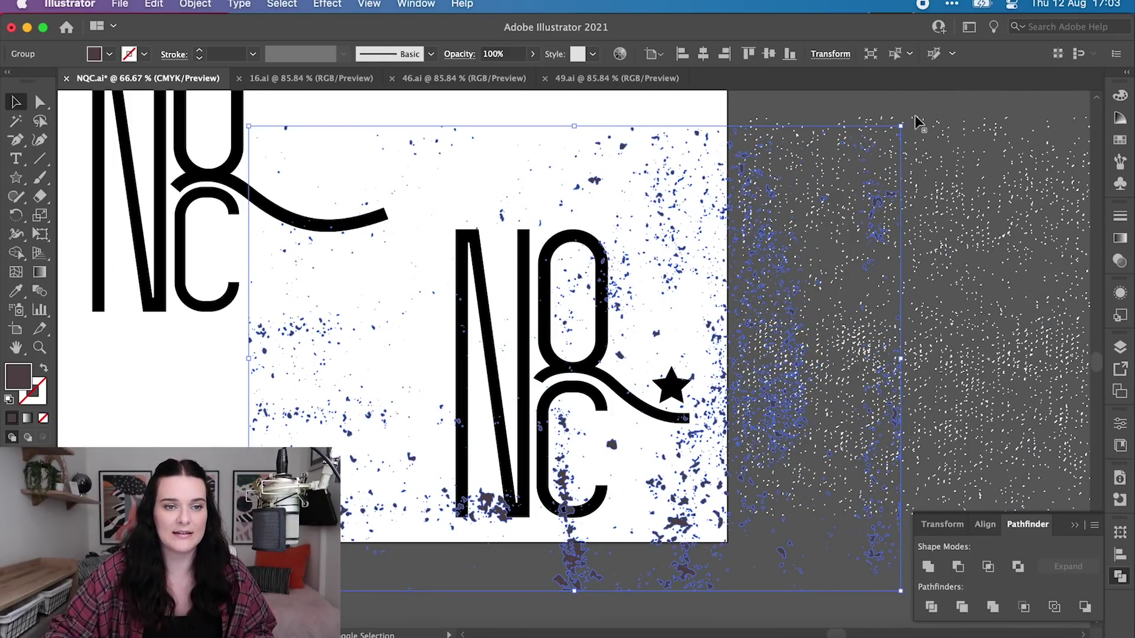
drag(939, 196, 750, 583)
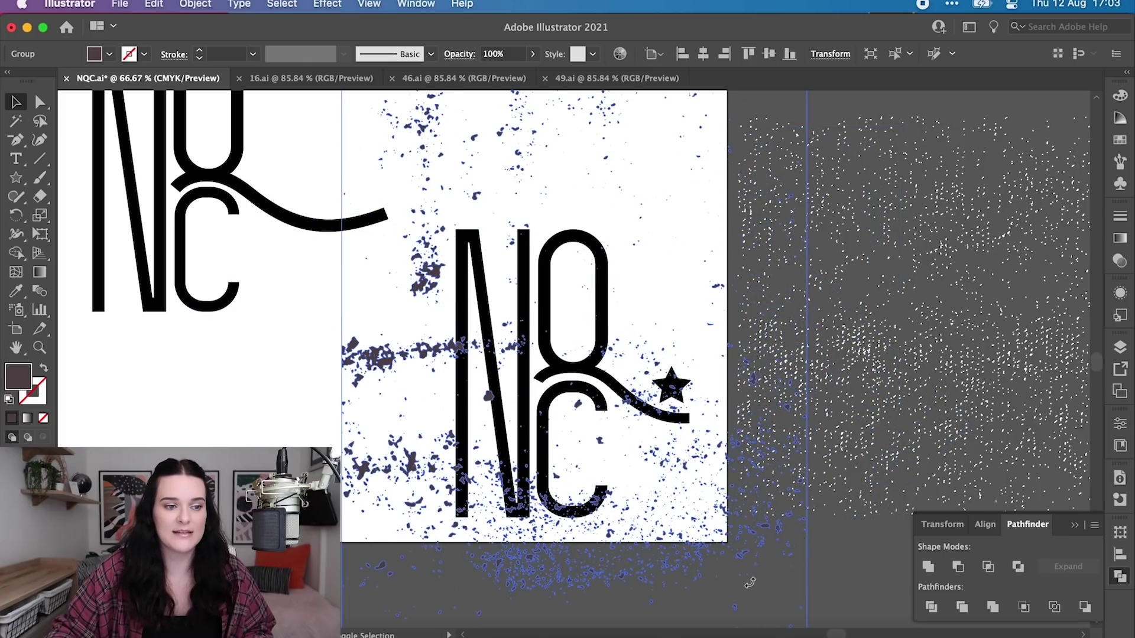
drag(534, 549, 452, 519)
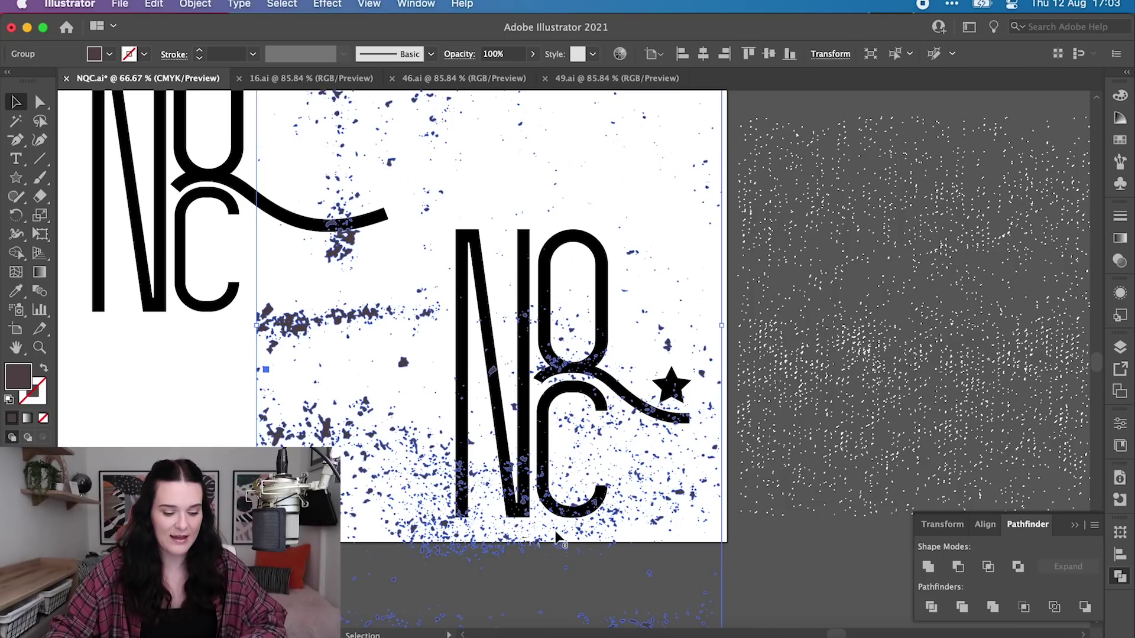
Recolour the splatter texture white by sampling the artboard background with the Eyedropper
key(i)
click(200, 455)
key(v)
click(266, 369)
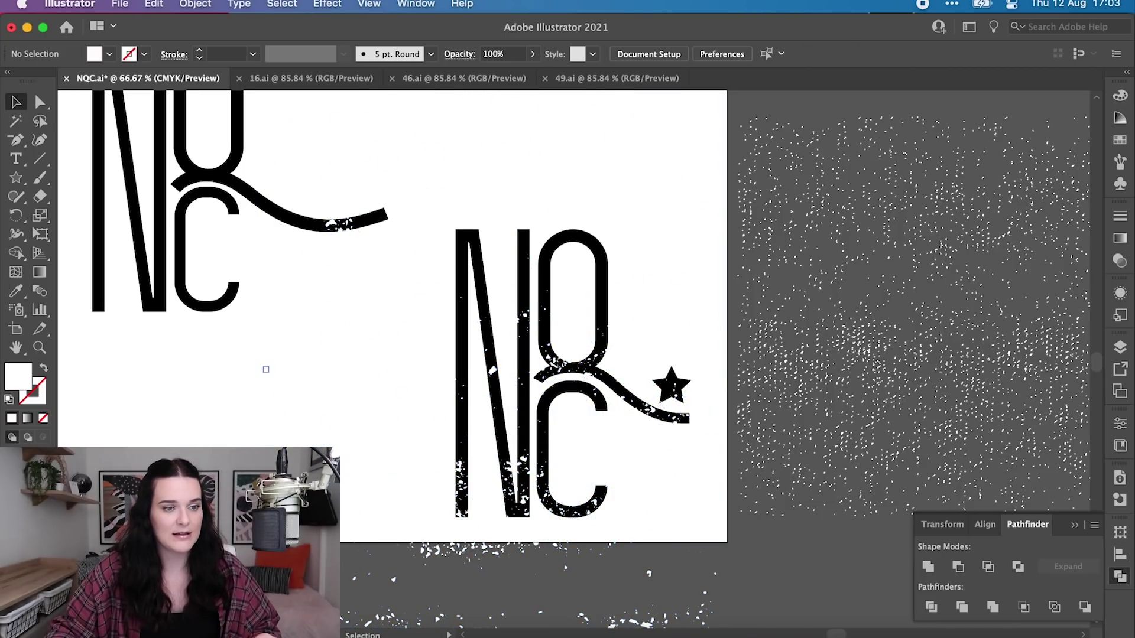
Try other placements of the white splatter texture over the lower NQC logo, then delete the texture
drag(441, 559, 466, 344)
drag(412, 204, 468, 339)
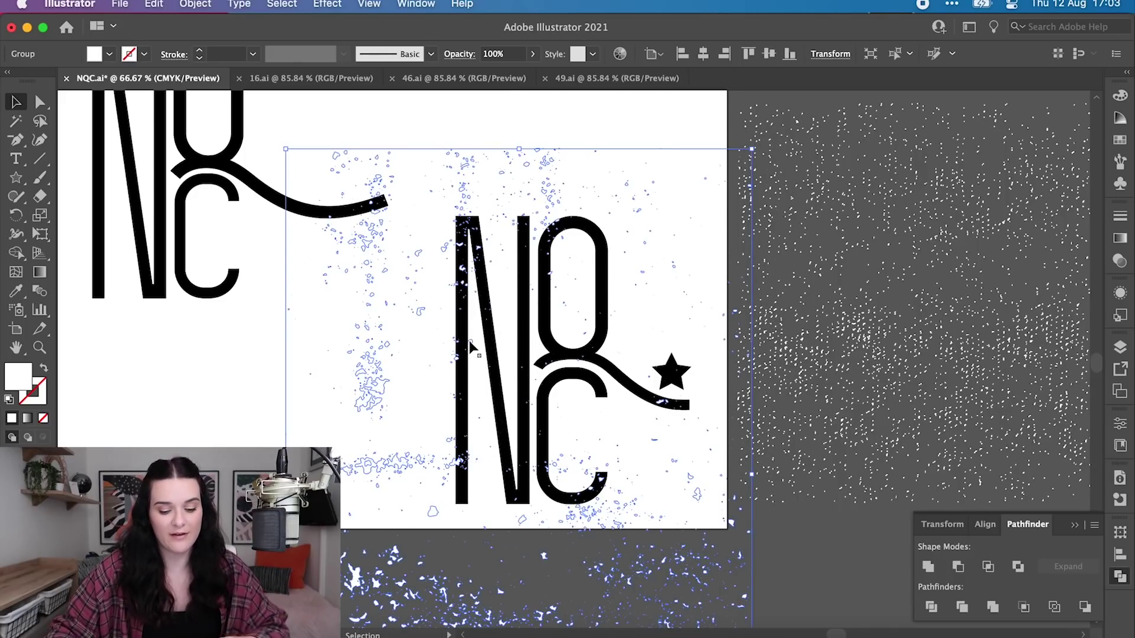
key(Delete)
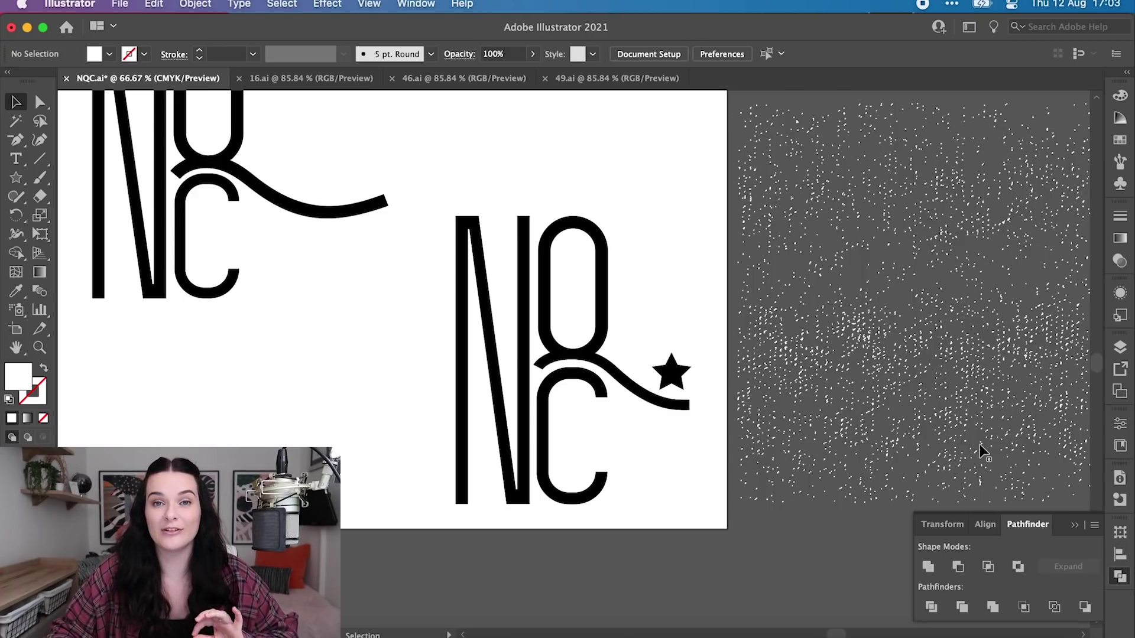
Move the white speckle texture from the canvas back over the lower NQC logo and star
drag(909, 398, 599, 427)
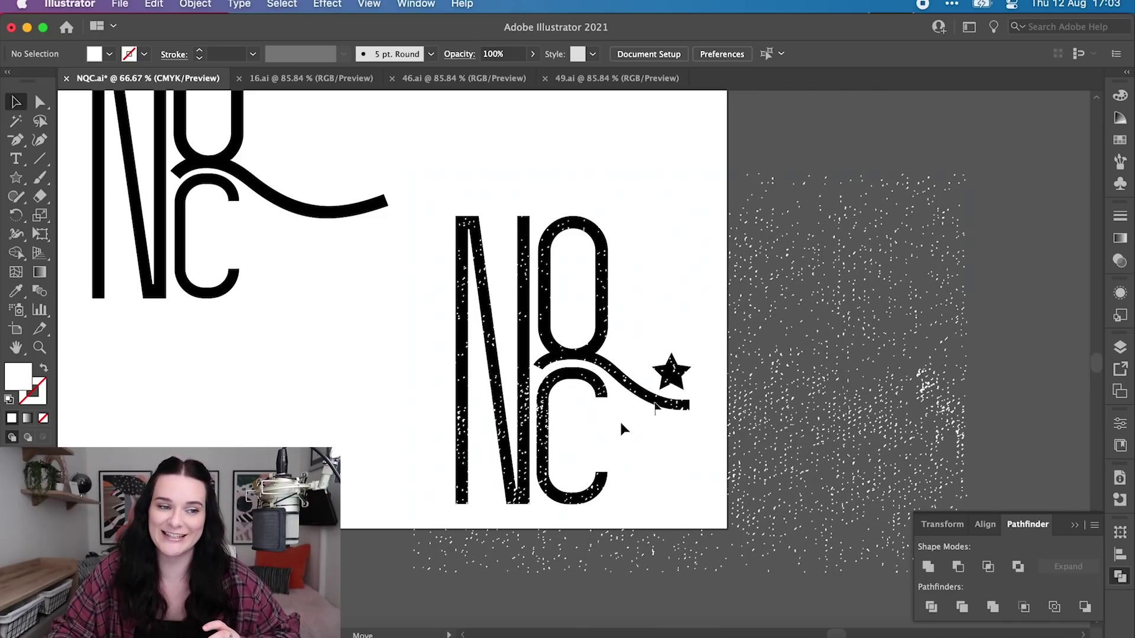
click(619, 419)
click(1028, 180)
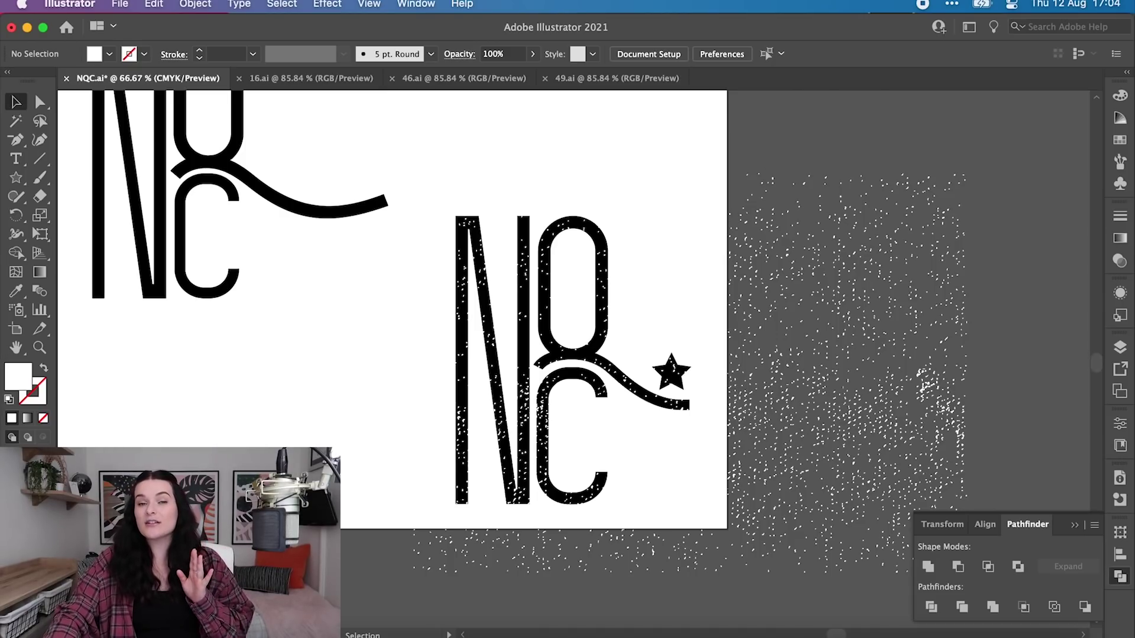
Scale the white speckle texture down slightly and reposition it to cover the whole lower NQC logo
click(915, 372)
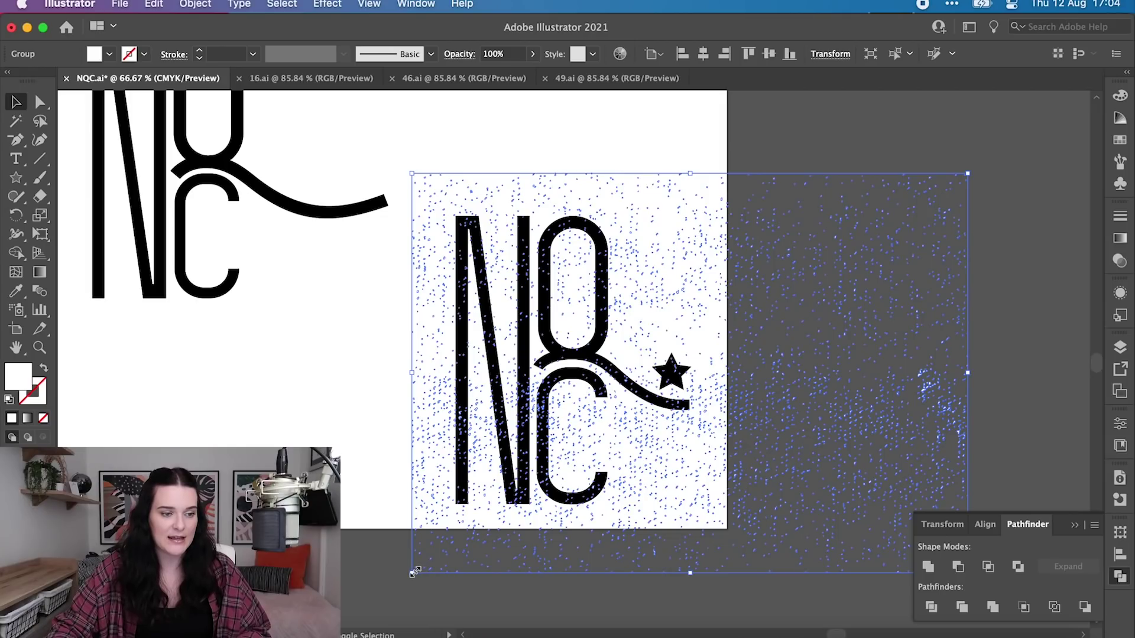
drag(413, 572, 469, 532)
click(763, 353)
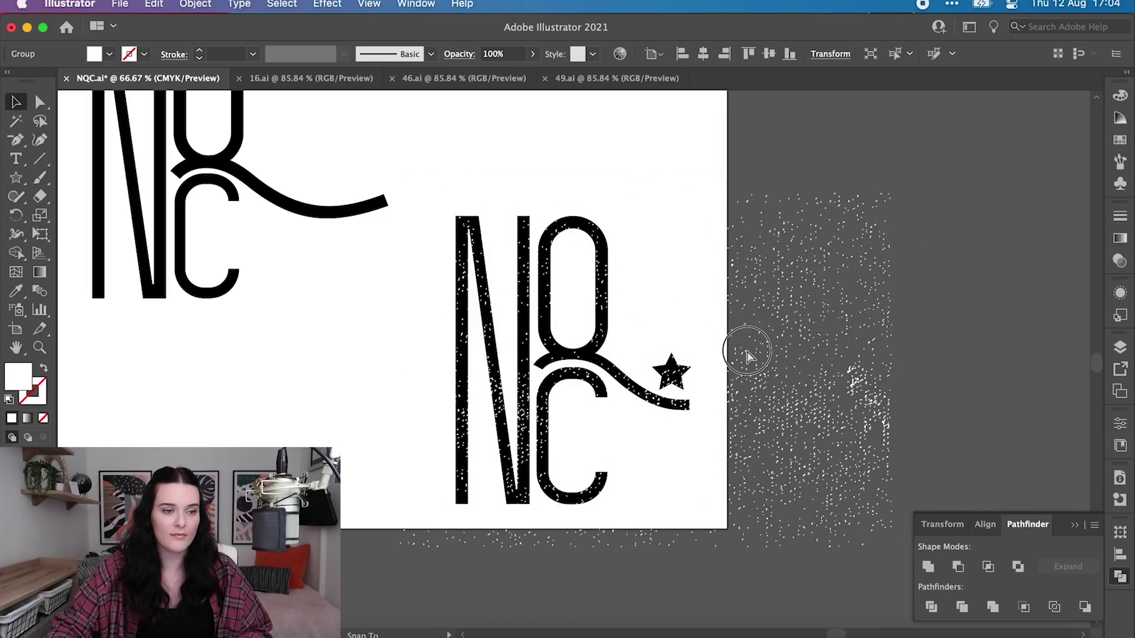
click(750, 345)
click(950, 226)
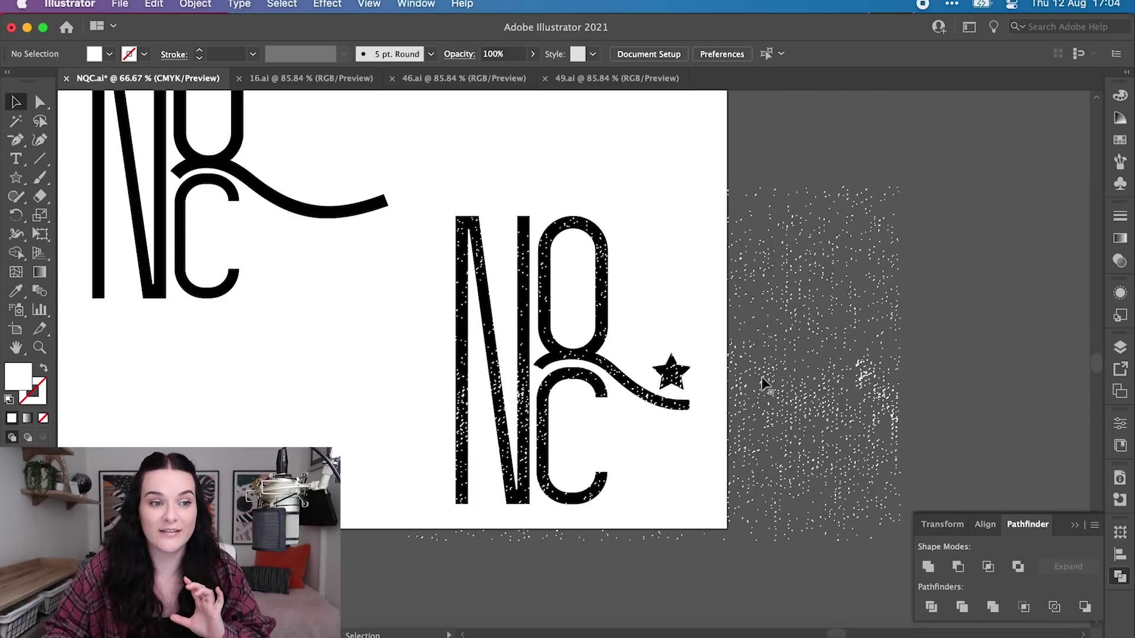
Move the white speckle texture to the right, clear of the lower NQC lettering
click(470, 219)
drag(499, 203, 764, 202)
Paste a copy of the lower NQC logo's compound path in front of the original
click(468, 242)
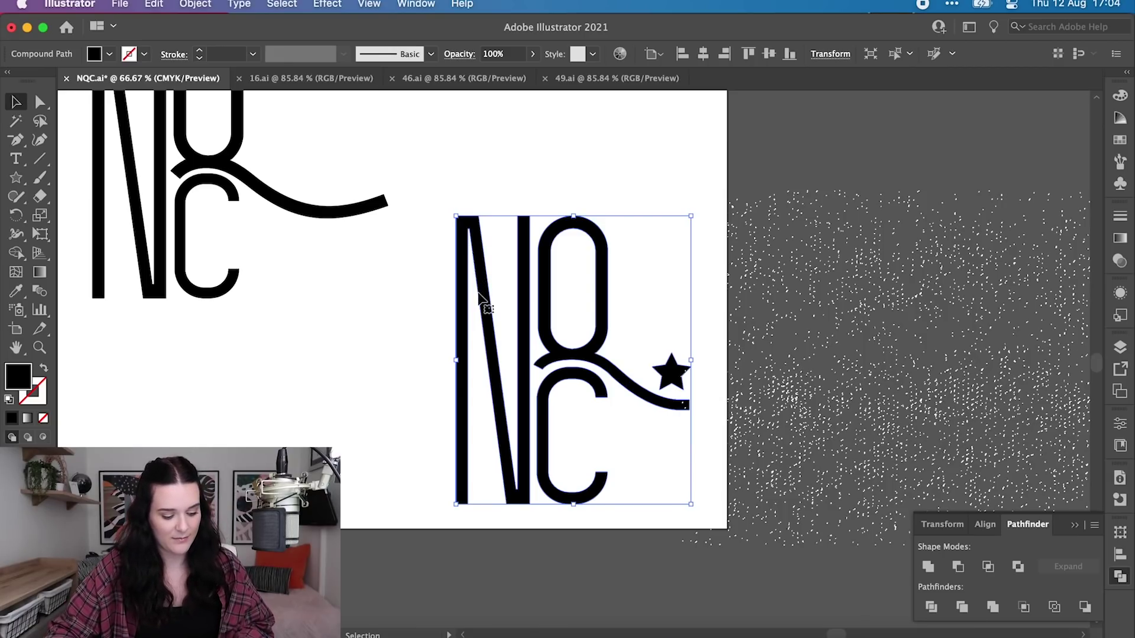
click(152, 4)
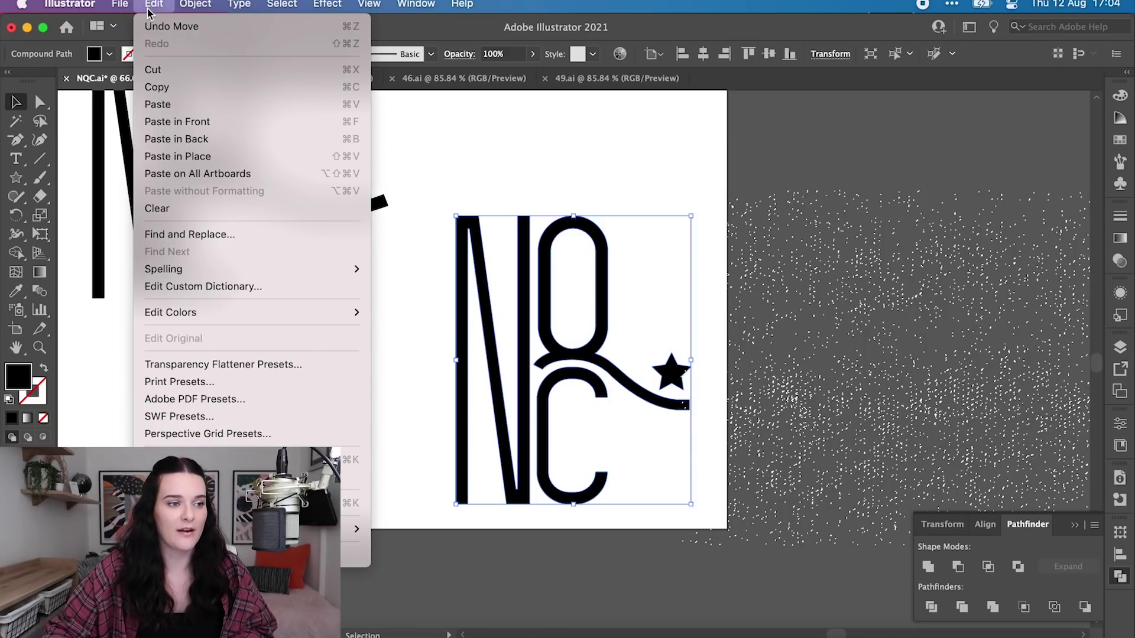
click(189, 123)
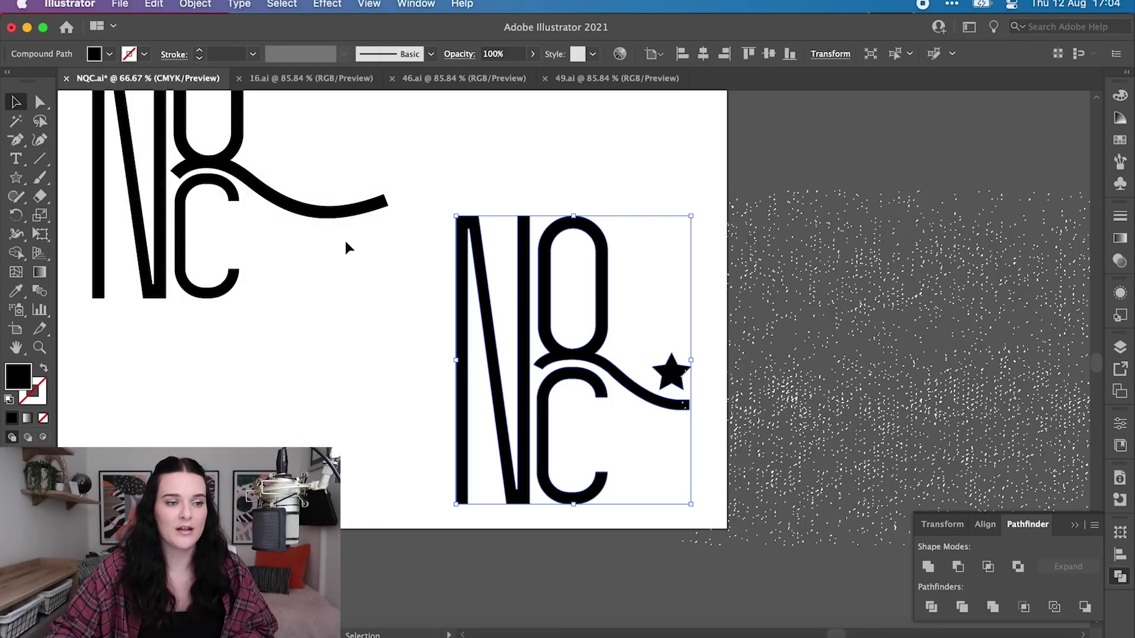
drag(458, 263, 475, 316)
key(cmd+z)
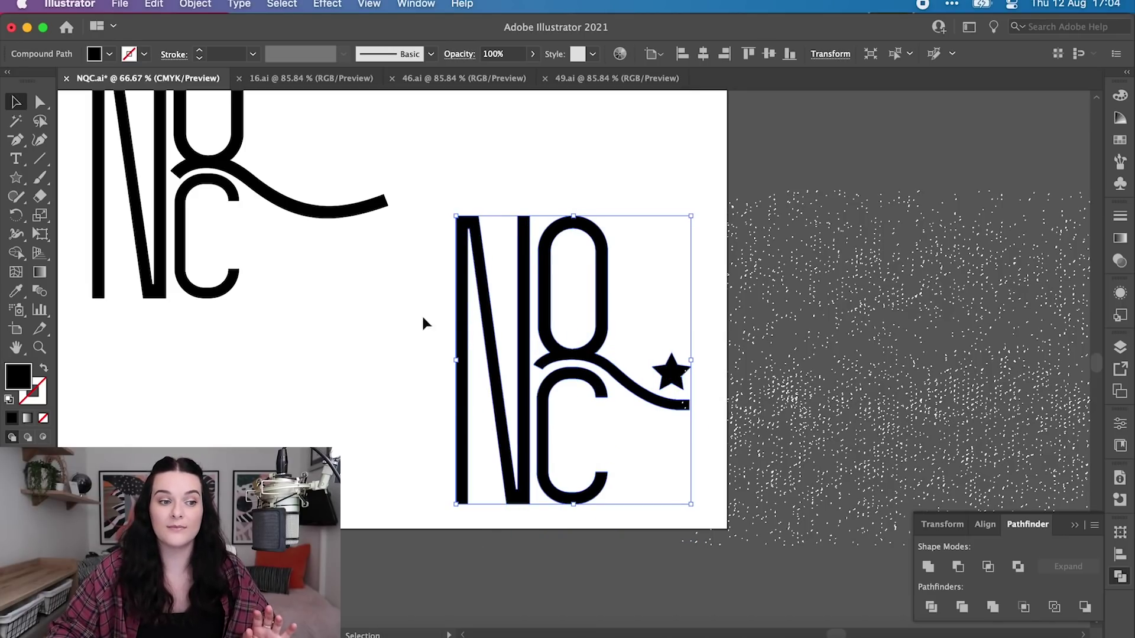
click(433, 386)
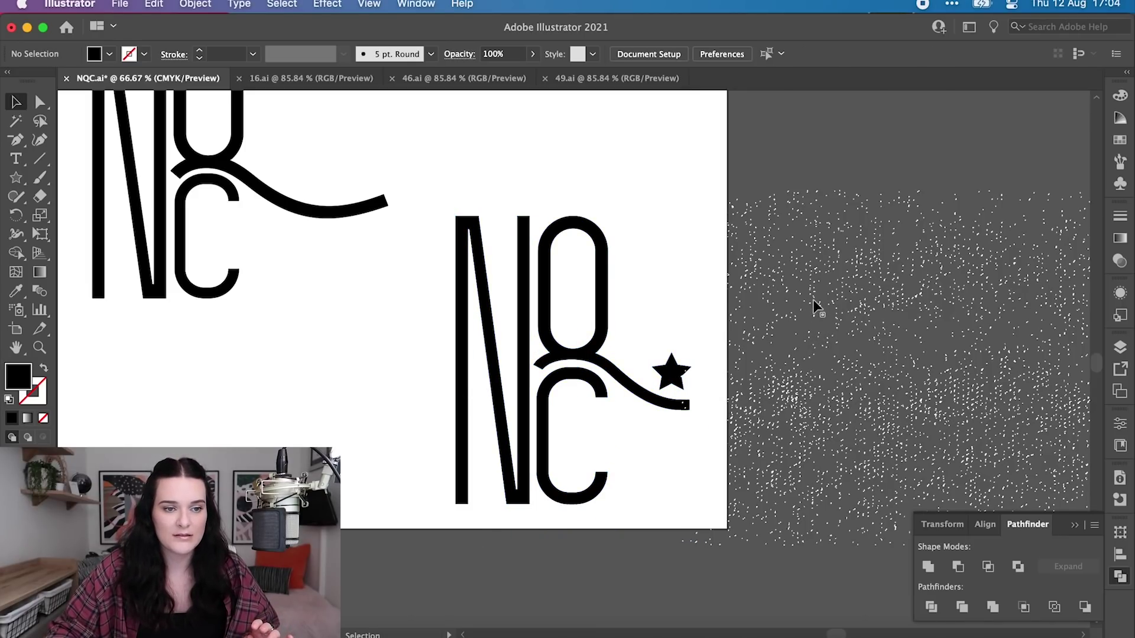
Move the white speckle texture back over the lower NQC logo and arrange it behind the logo's pasted front copy
drag(813, 299, 549, 303)
click(988, 251)
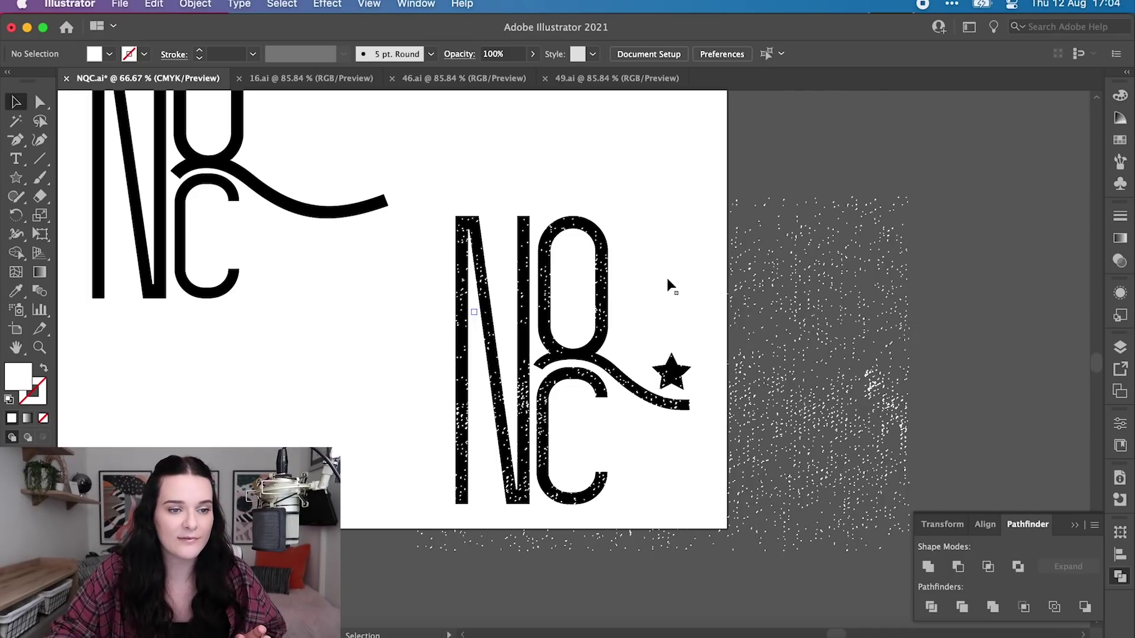
click(740, 264)
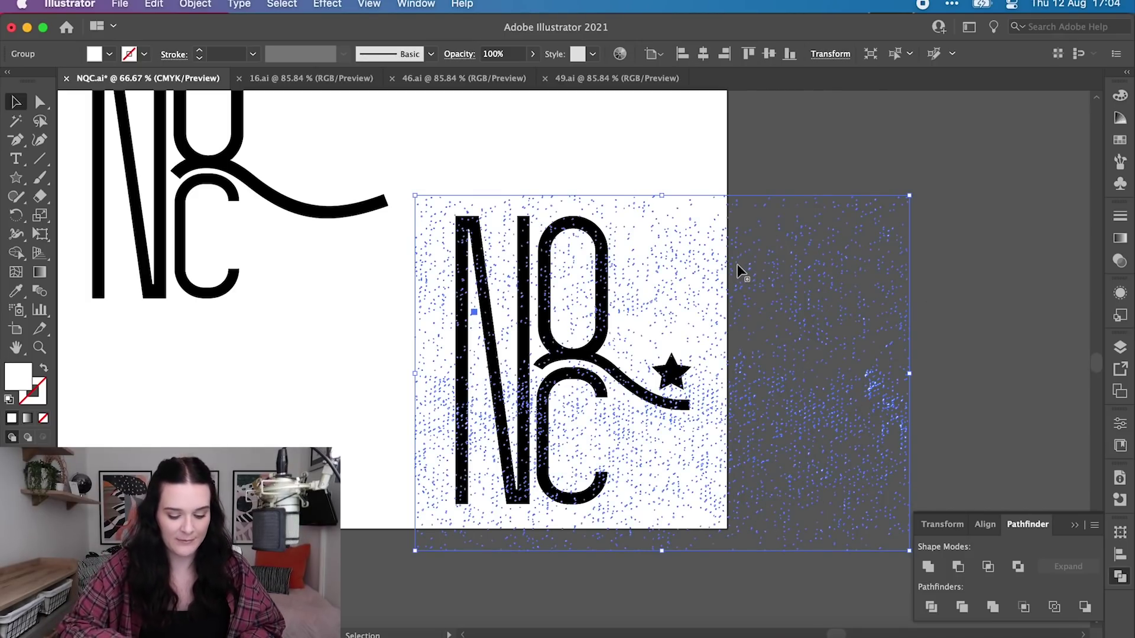
key(a)
key(v)
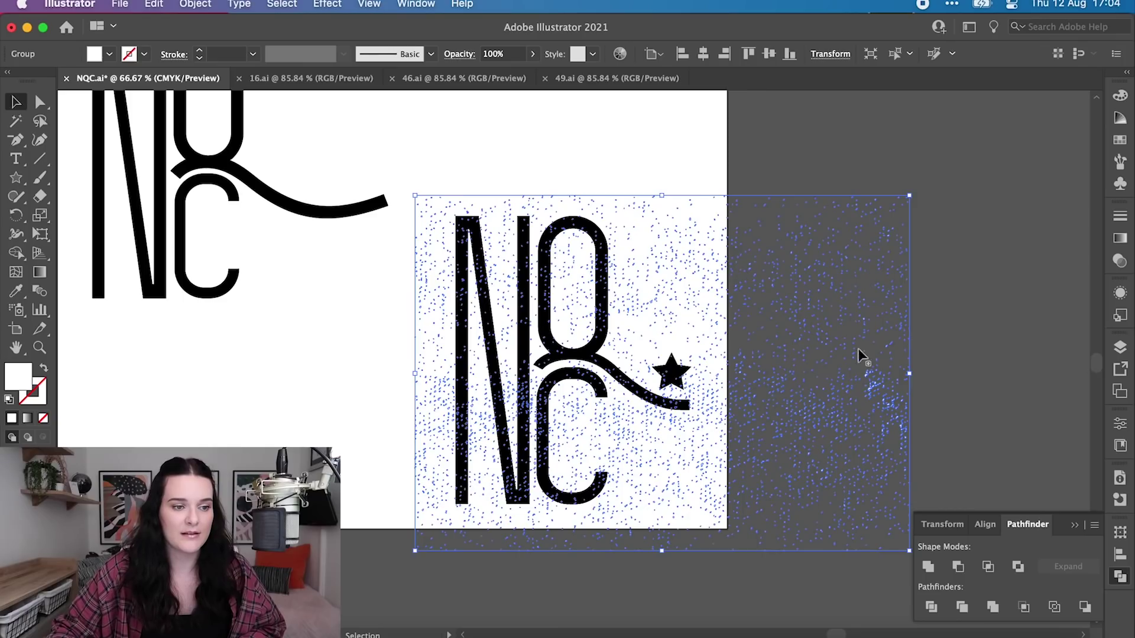
click(1025, 319)
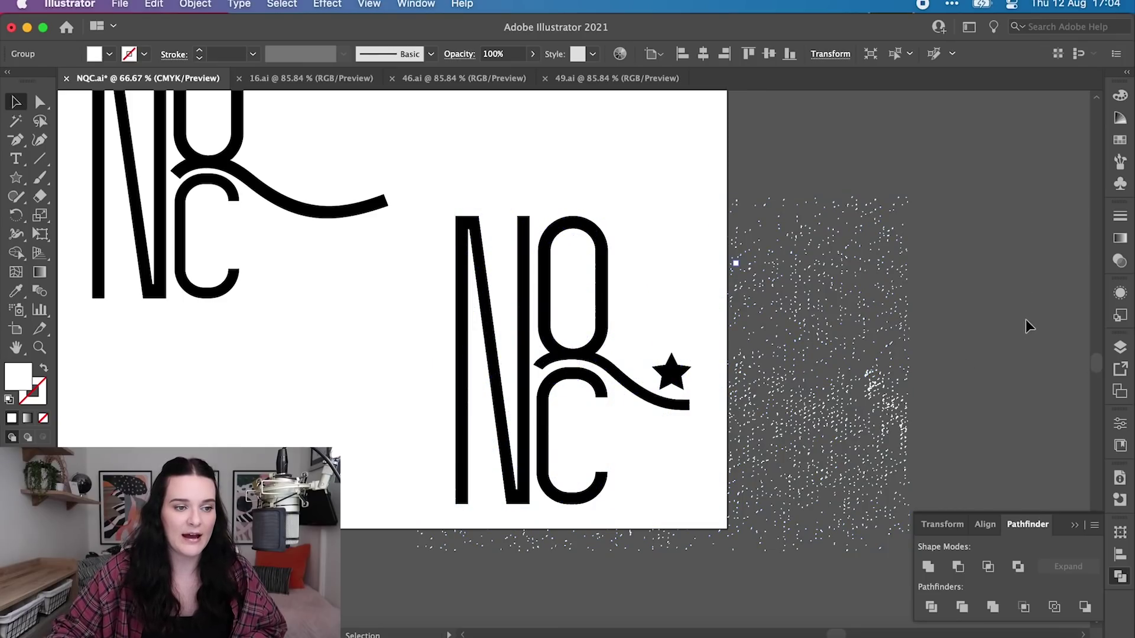
Make a clipping mask from the front NQC copy and the white speckle texture
click(653, 399)
click(782, 339)
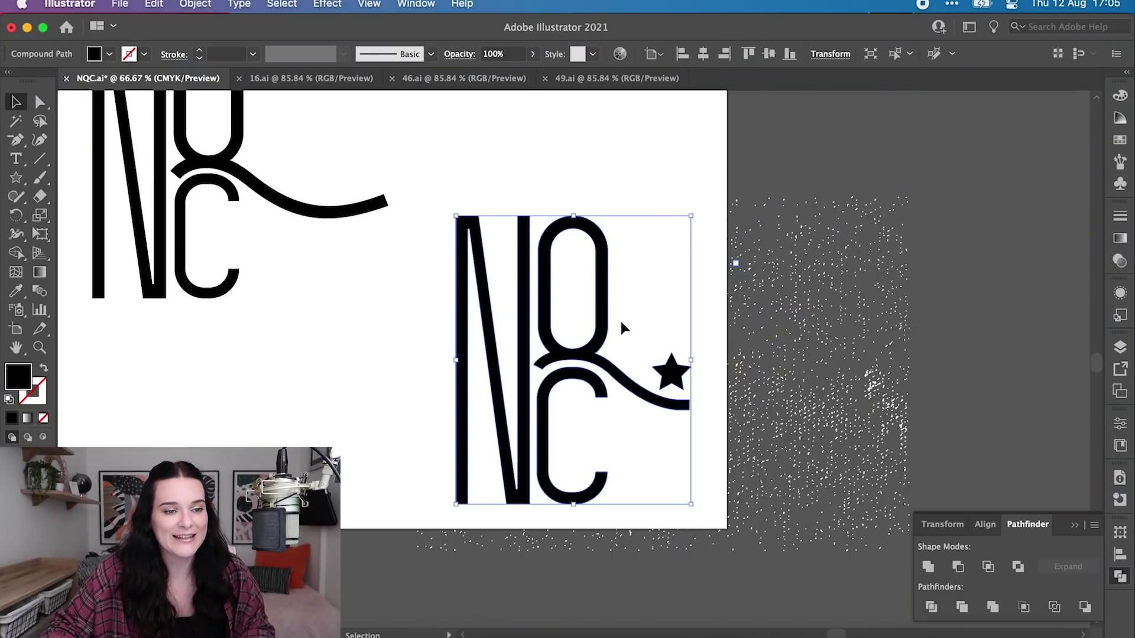
shift+click(806, 302)
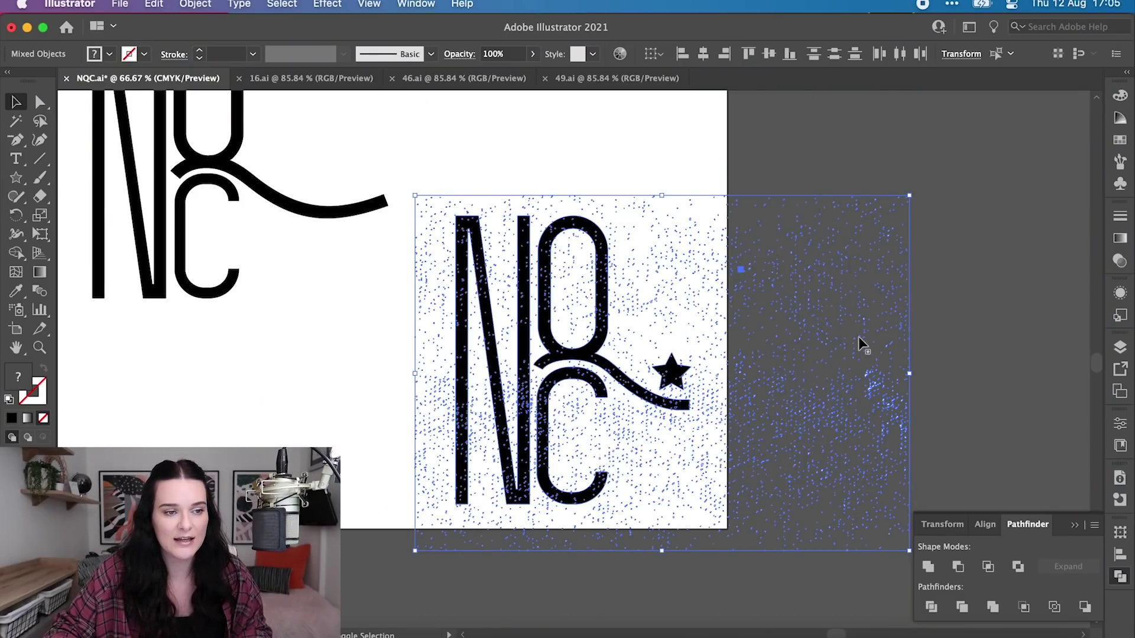
click(195, 5)
mouse_move(263, 583)
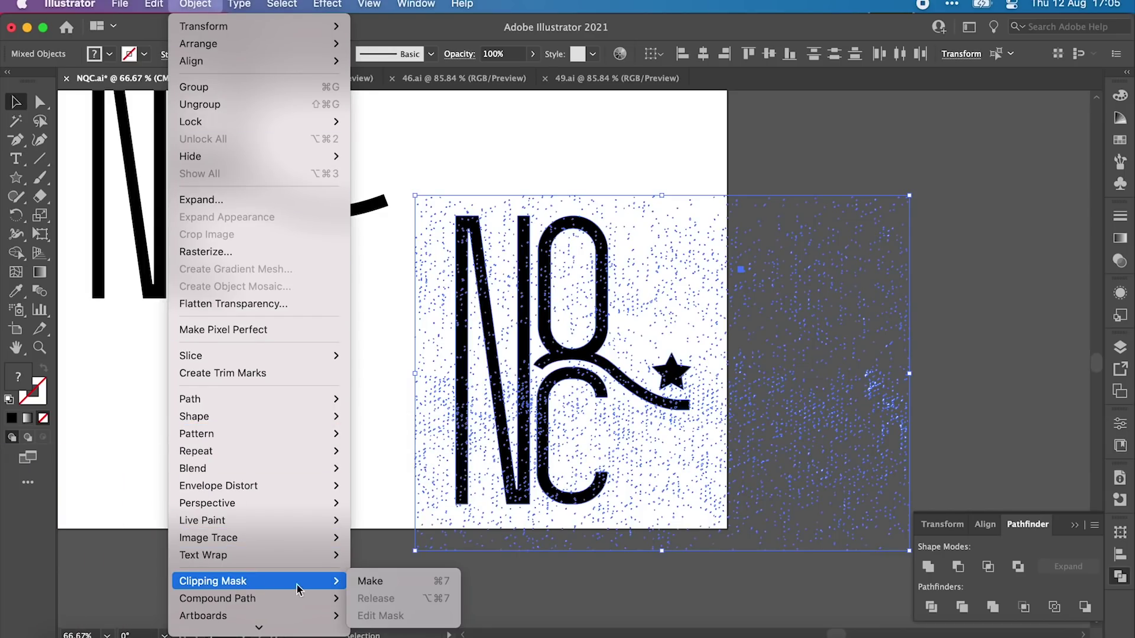
click(433, 585)
click(365, 469)
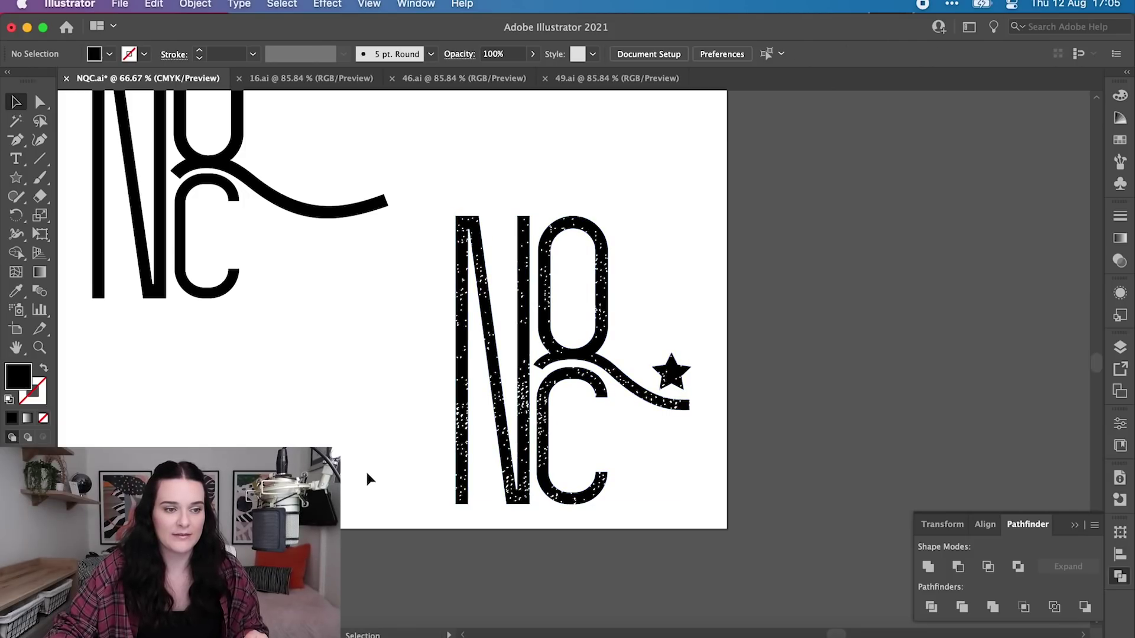
Move the whole speckled NQC logo off the artboard onto the dark canvas
drag(422, 313, 829, 413)
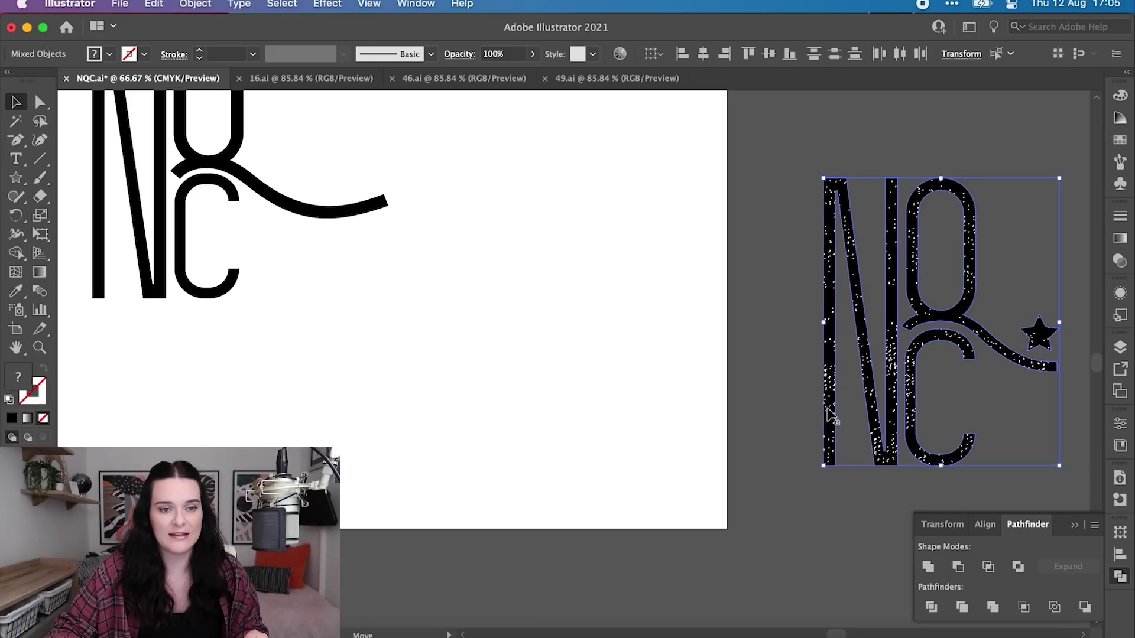
click(868, 540)
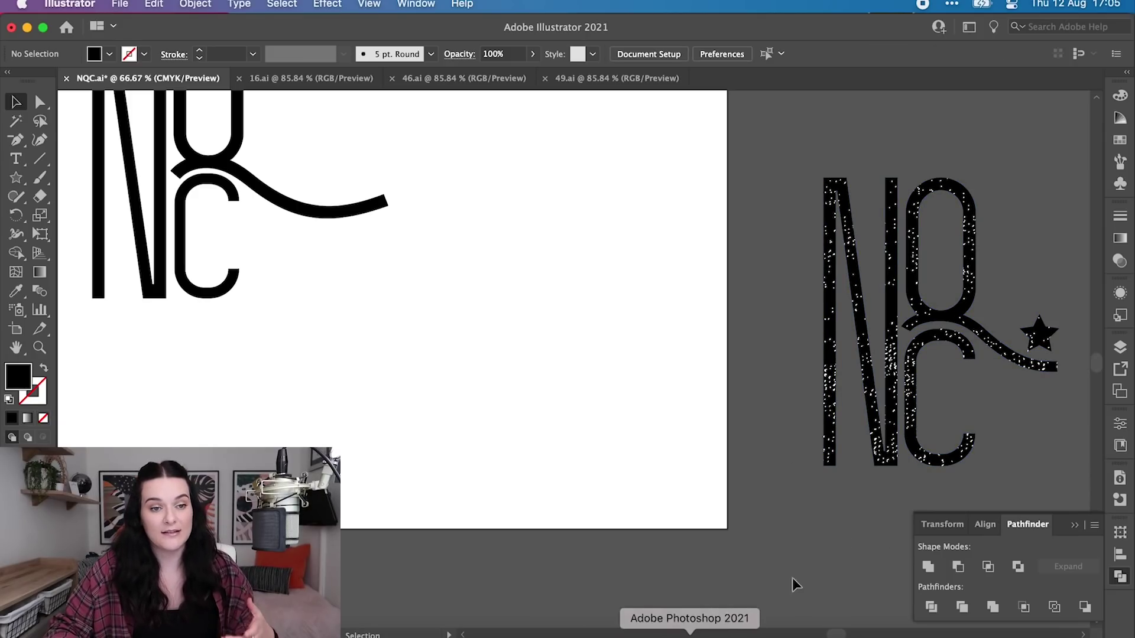
drag(876, 433, 795, 553)
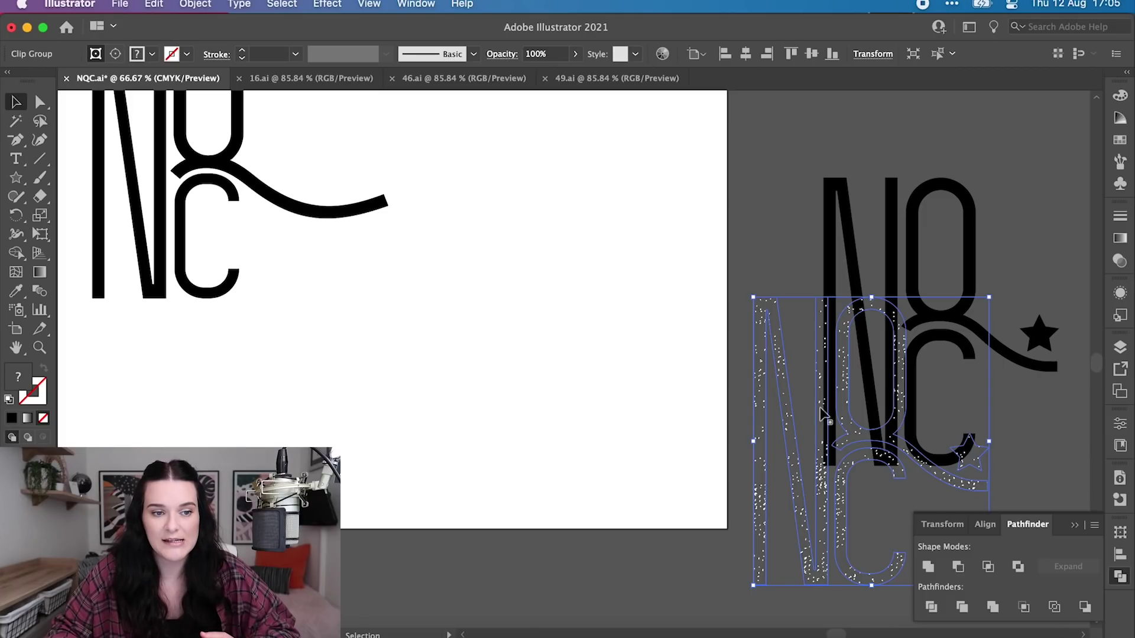
key(super+z)
click(767, 315)
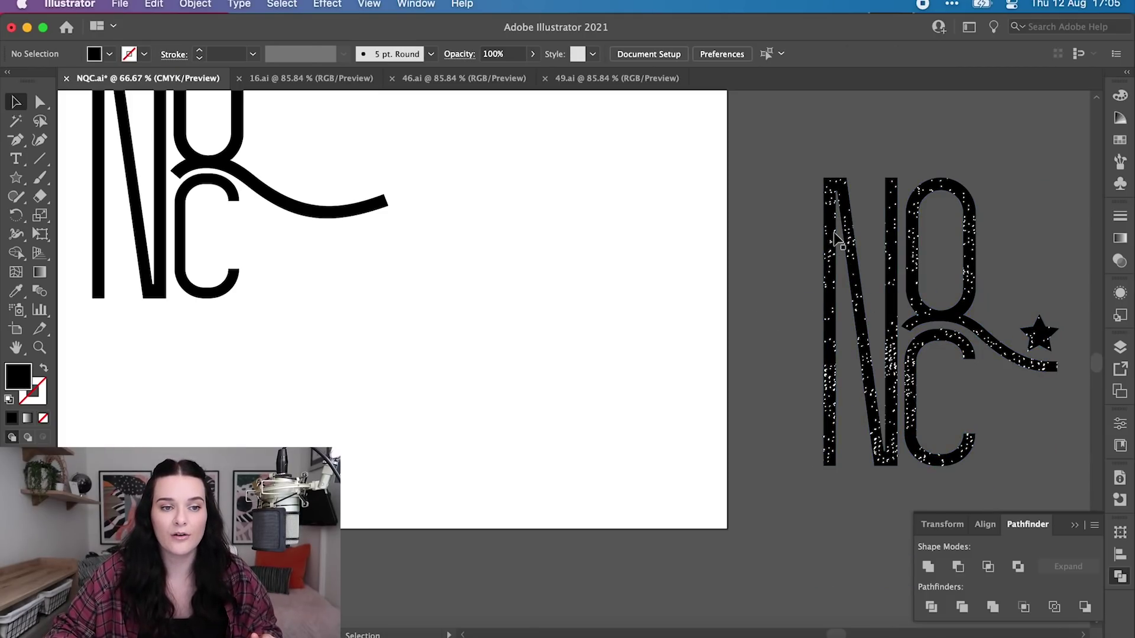
Isolate the clip group, shift the speckle texture inside the mask so it also covers the star, and leave isolation mode
double_click(834, 236)
mouse_move(833, 233)
mouse_down()
mouse_move(819, 246)
mouse_move(850, 236)
mouse_move(840, 230)
mouse_up()
key(super+z)
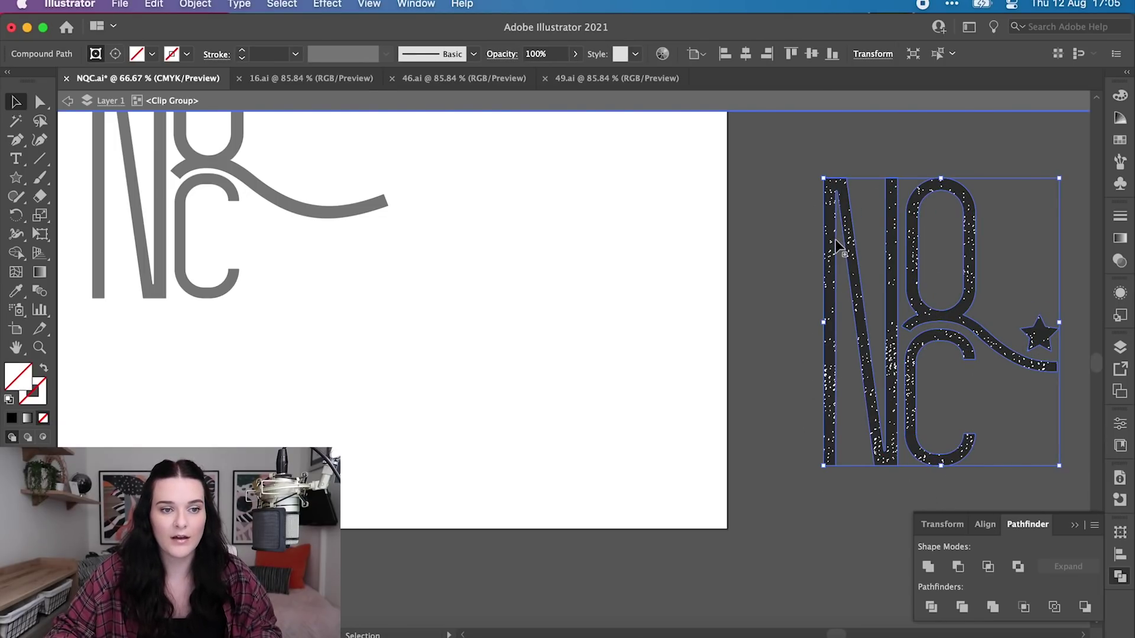
click(835, 239)
mouse_move(805, 260)
mouse_down()
mouse_move(816, 225)
mouse_move(828, 223)
mouse_move(793, 334)
mouse_move(729, 236)
mouse_move(819, 267)
mouse_up()
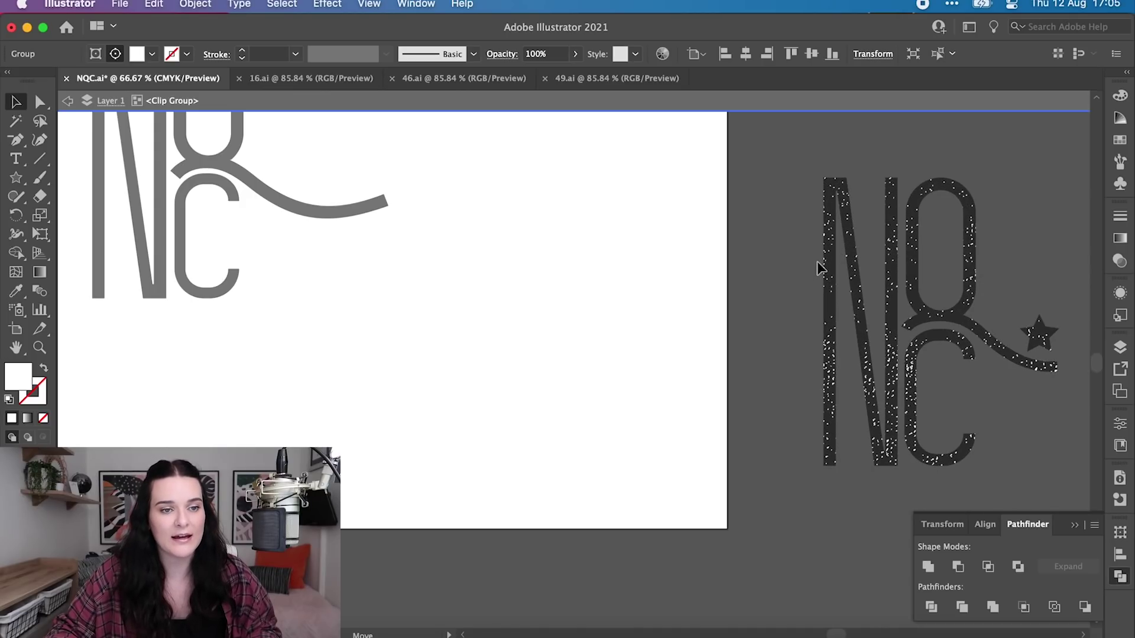
click(775, 142)
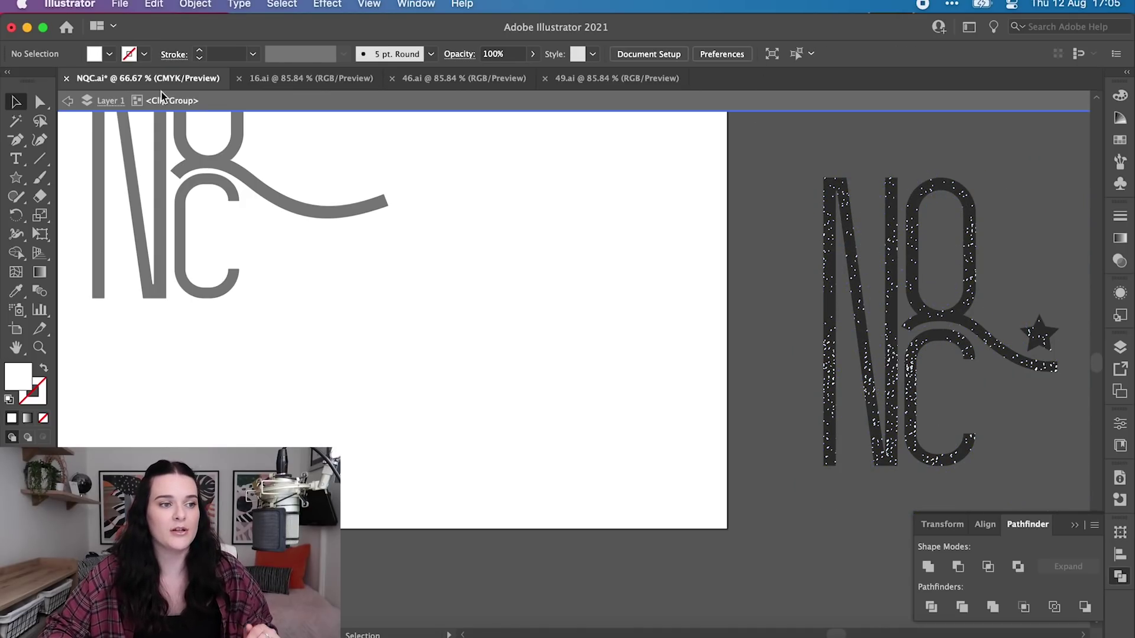
click(69, 101)
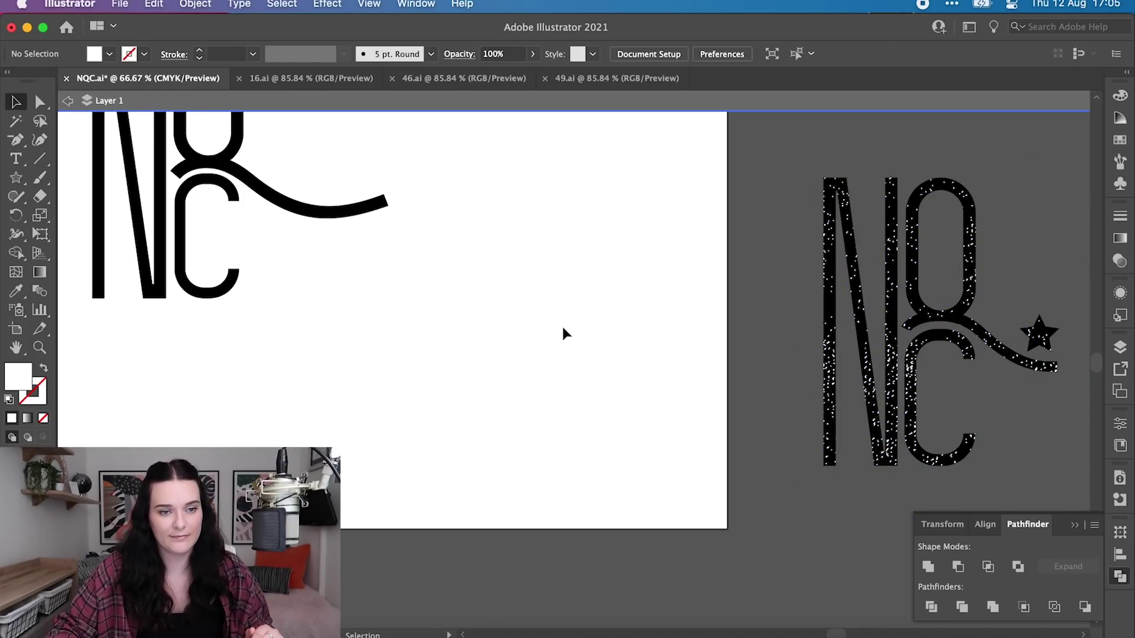
click(69, 102)
Move the whole speckled NQC logo back onto the artboard beside the plain version, leaving room beneath it for text
drag(801, 162, 983, 442)
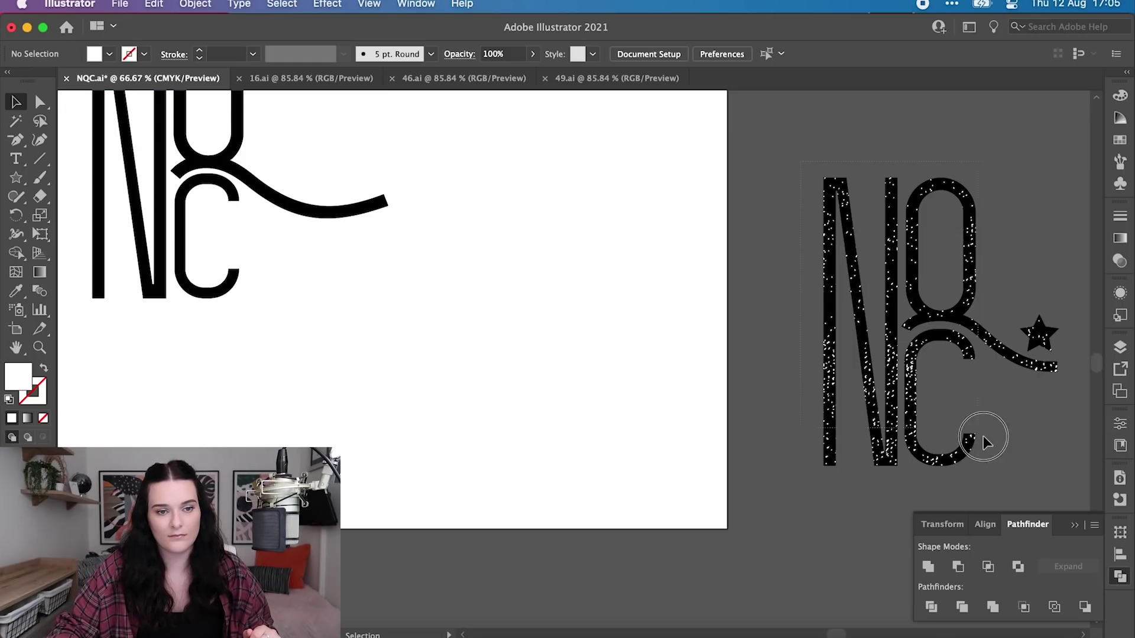
drag(1044, 481, 1043, 481)
drag(1033, 338, 652, 374)
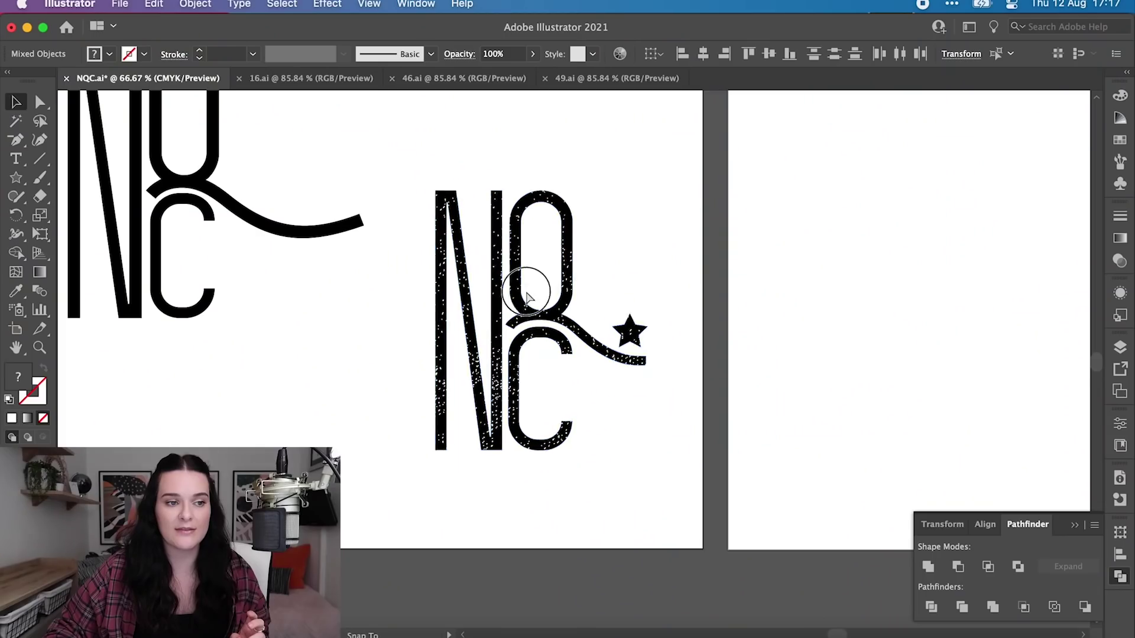
drag(526, 296, 522, 215)
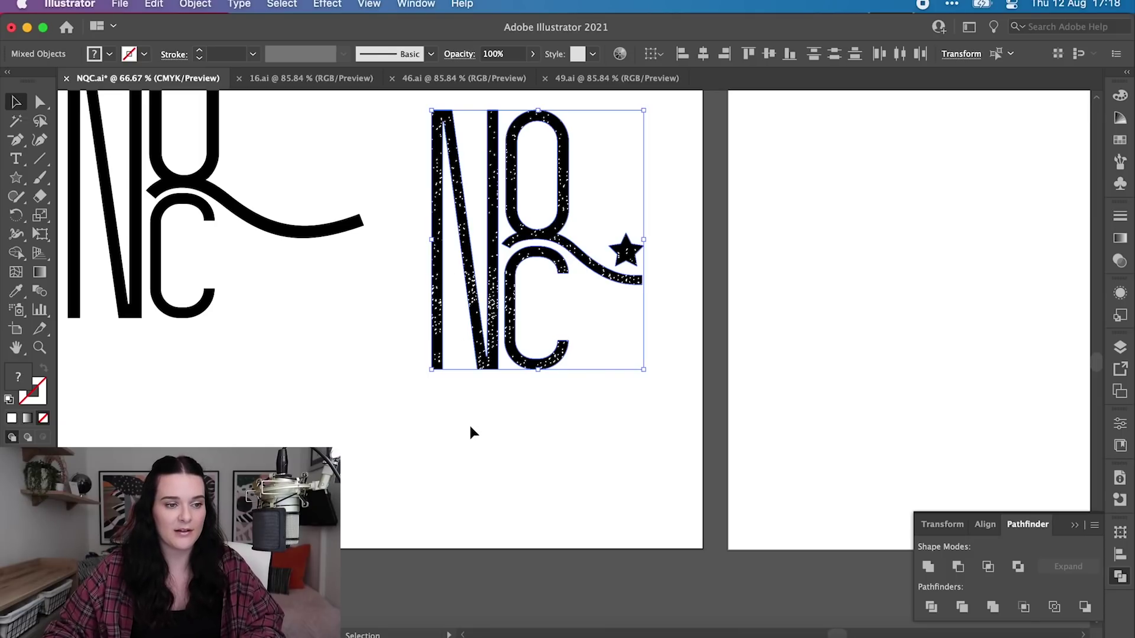
Add the text "NORTHERN QUARTER COFFEE" in Fonseca Regular at 12 pt below the speckled NQC logo
key(t)
click(457, 433)
text(N)
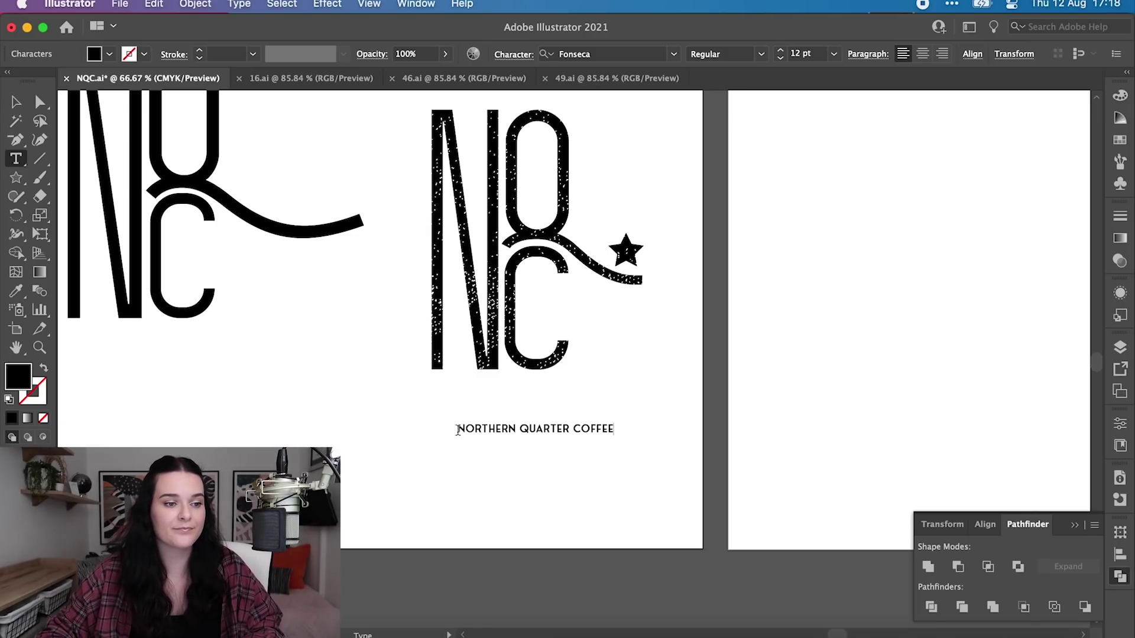
text(ORTHERN QUARTER COFFEE)
click(15, 101)
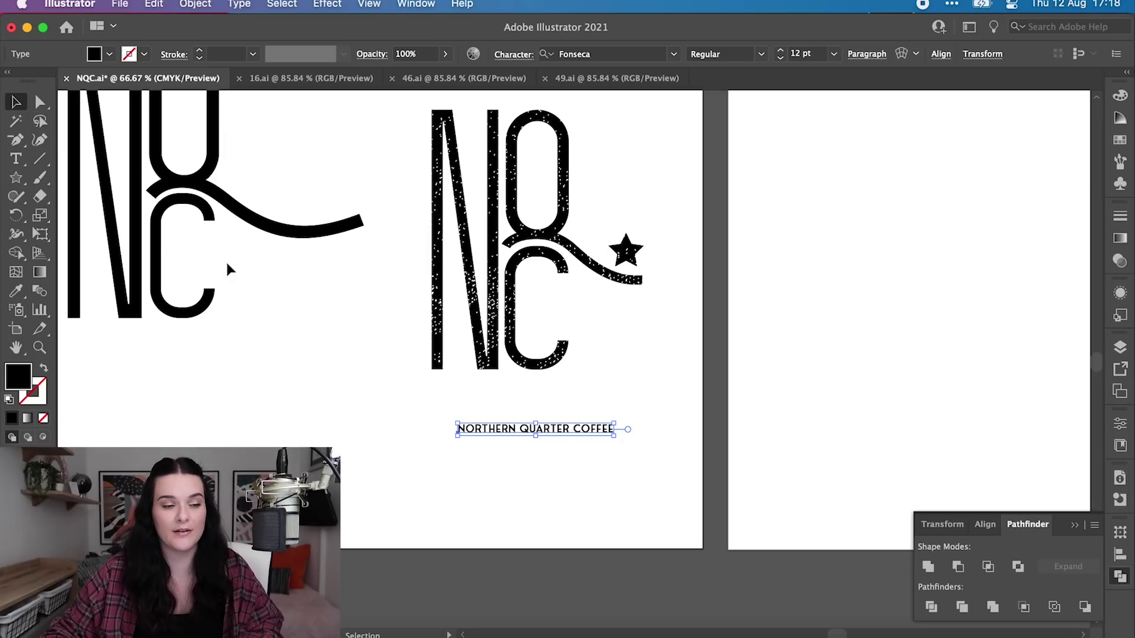
double_click(497, 430)
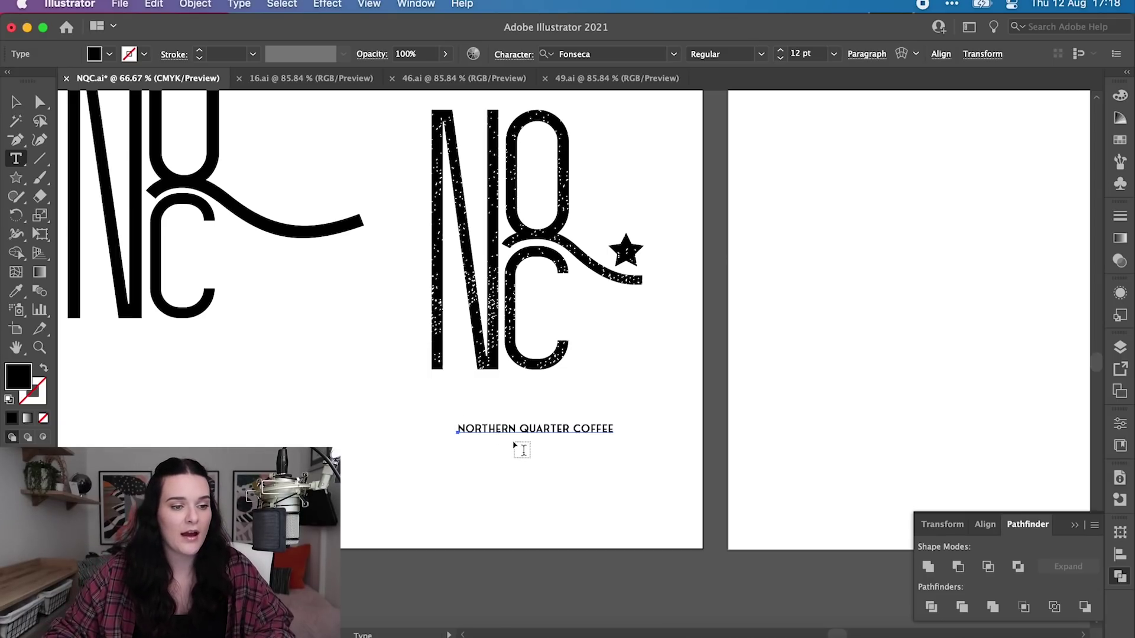
click(16, 102)
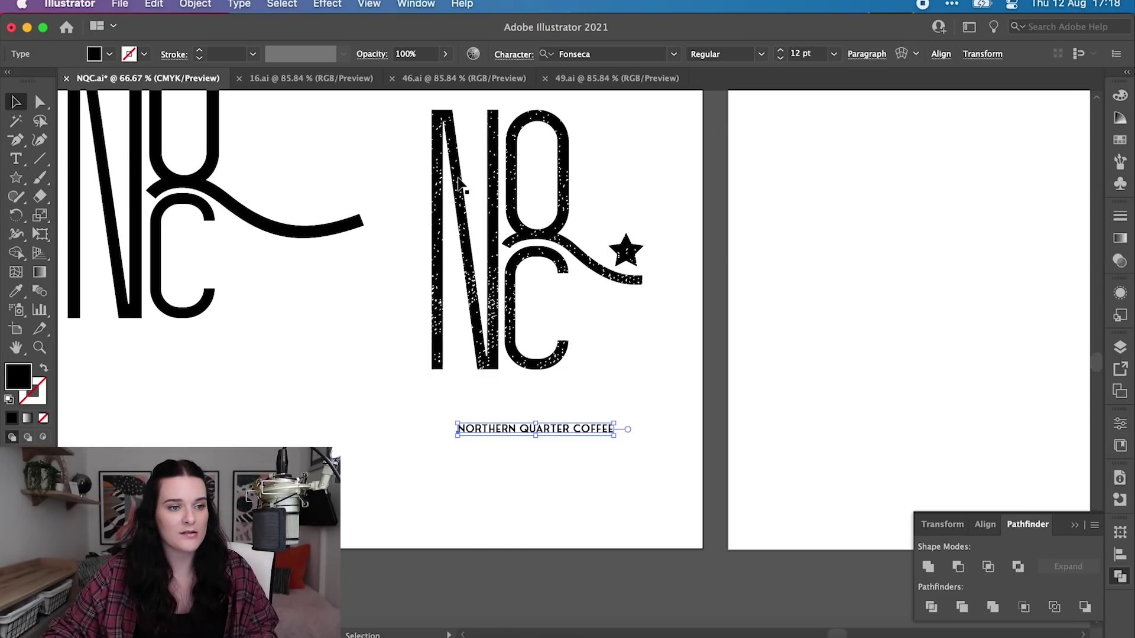
Place the company name directly under the speckled logo, aligned with the N, and scale it up to about 36.73 pt
drag(495, 429, 468, 383)
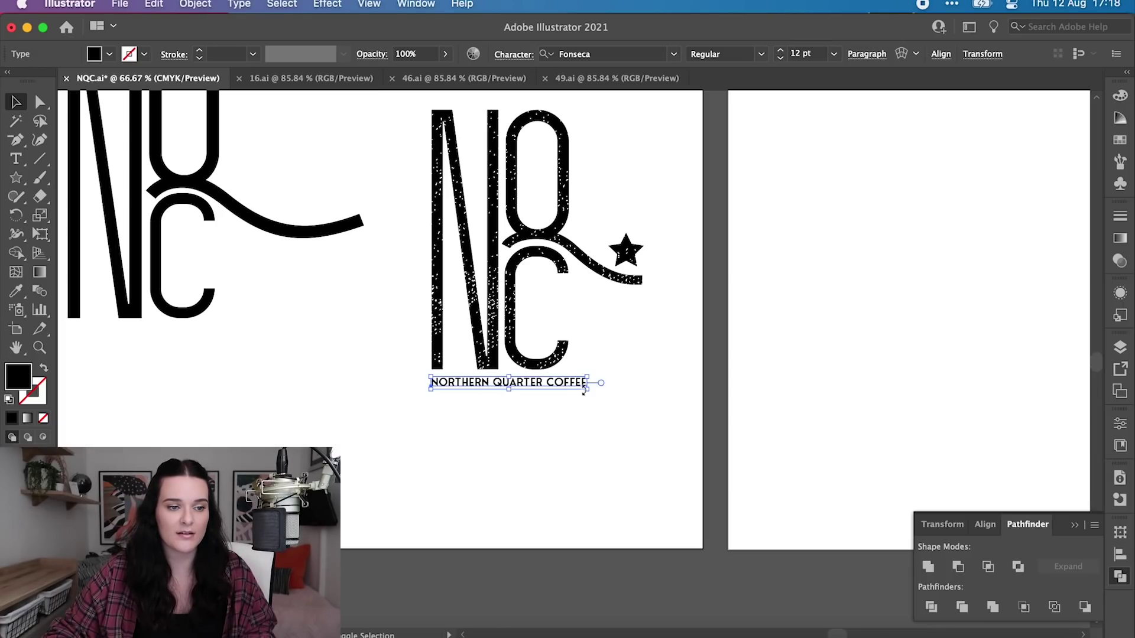
drag(584, 389, 910, 501)
mouse_move(702, 402)
mouse_down()
mouse_move(683, 400)
mouse_move(698, 397)
mouse_up()
Break the company name into three lines: NORTHERN, QUARTER and COFFEE
double_click(616, 391)
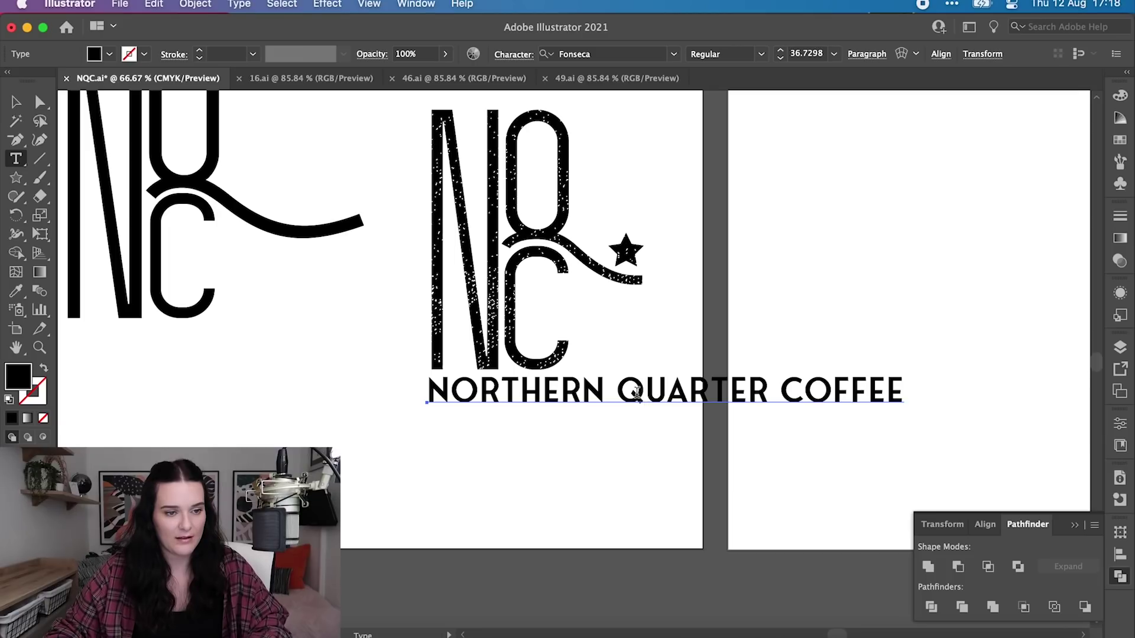
key(Return)
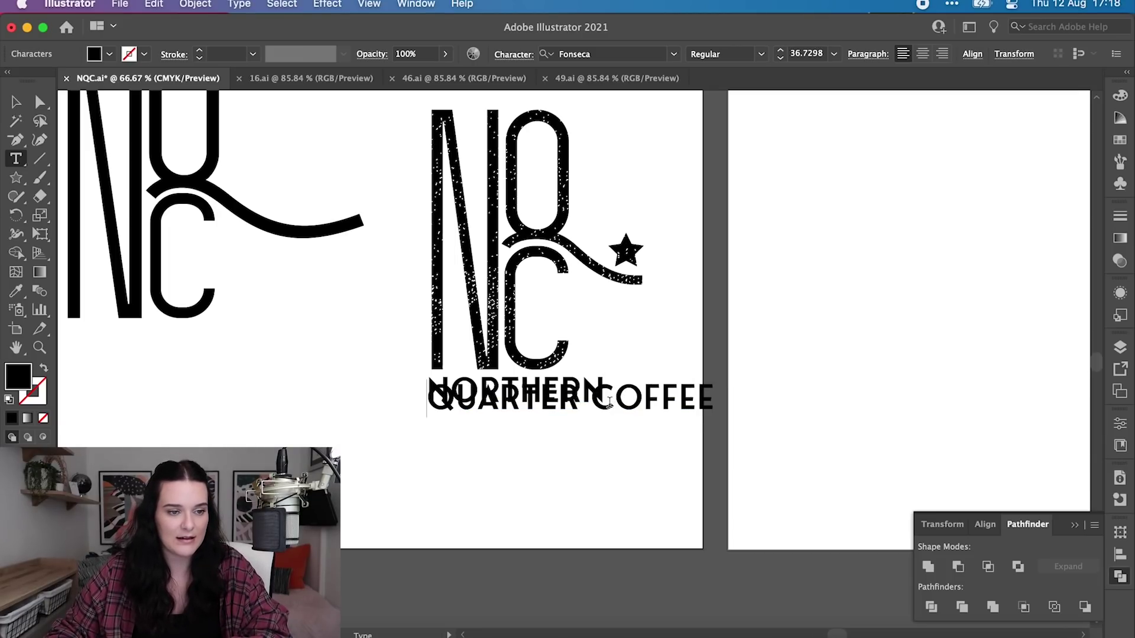
key(Return)
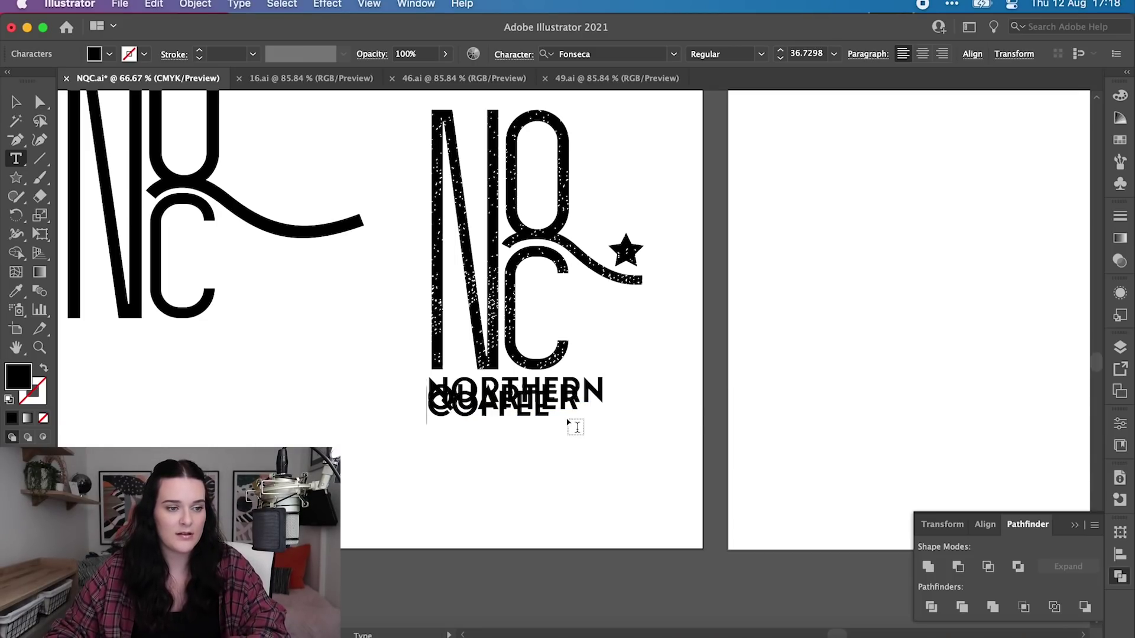
key(Escape)
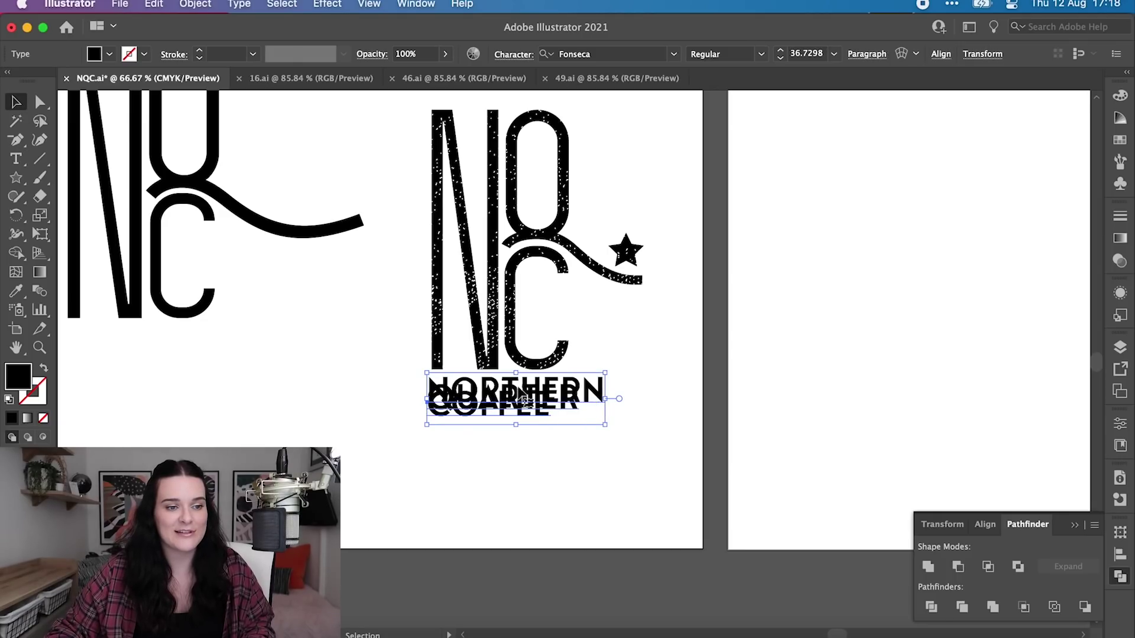
Adjust the company name's space after paragraph to about -13 pt so the three lines stack closely without overlapping
click(867, 54)
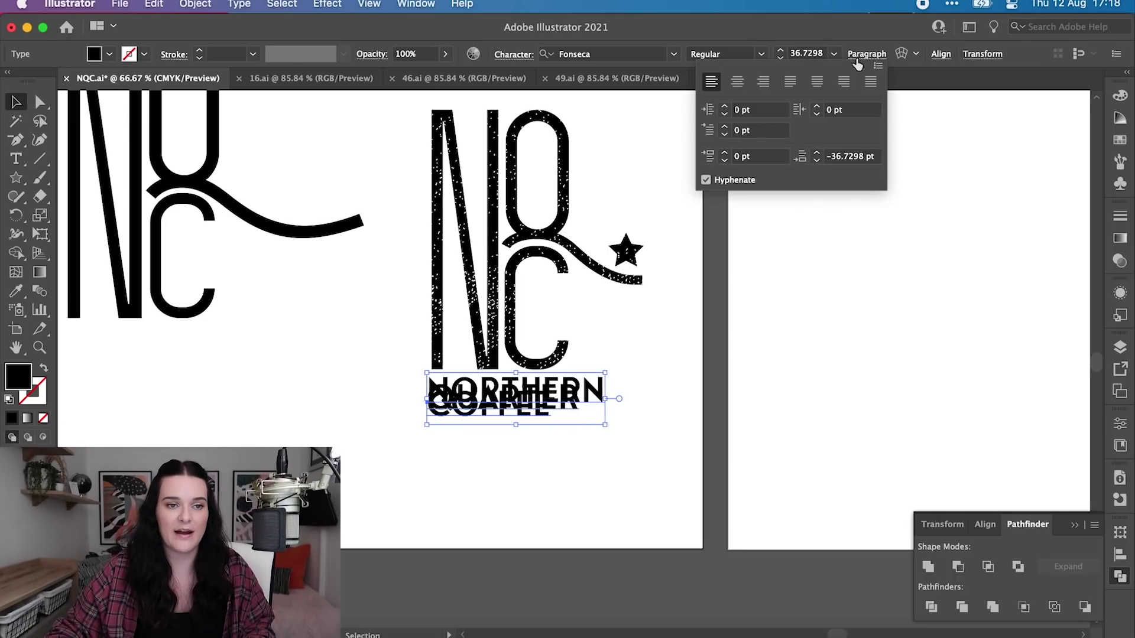
click(825, 158)
text(-28)
key(Return)
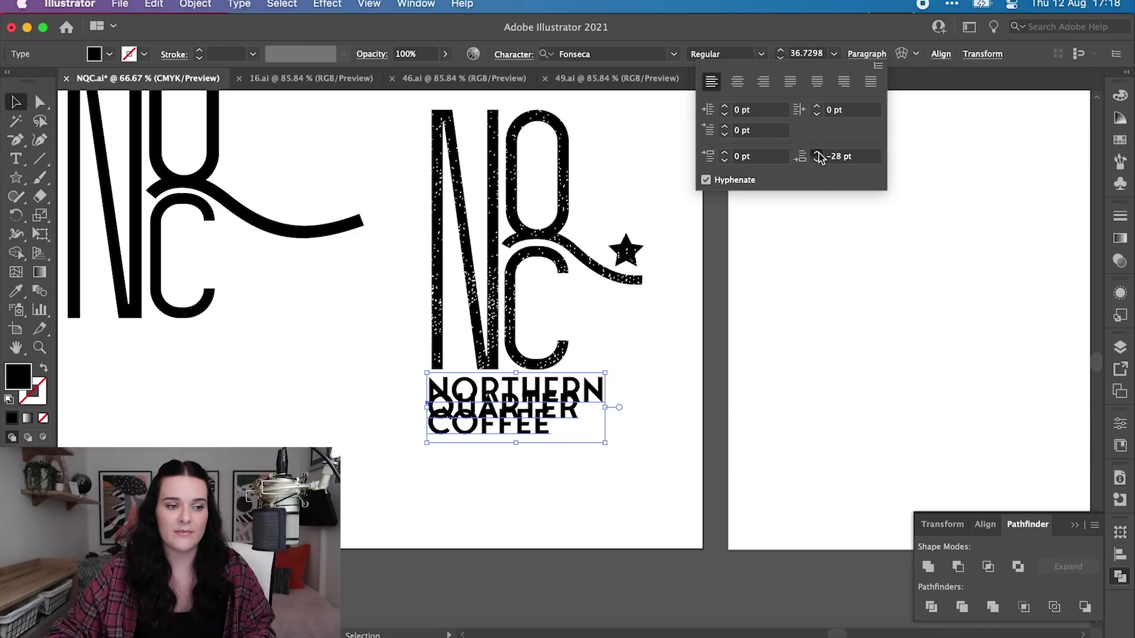
click(818, 155)
click(818, 155)
click(818, 155)
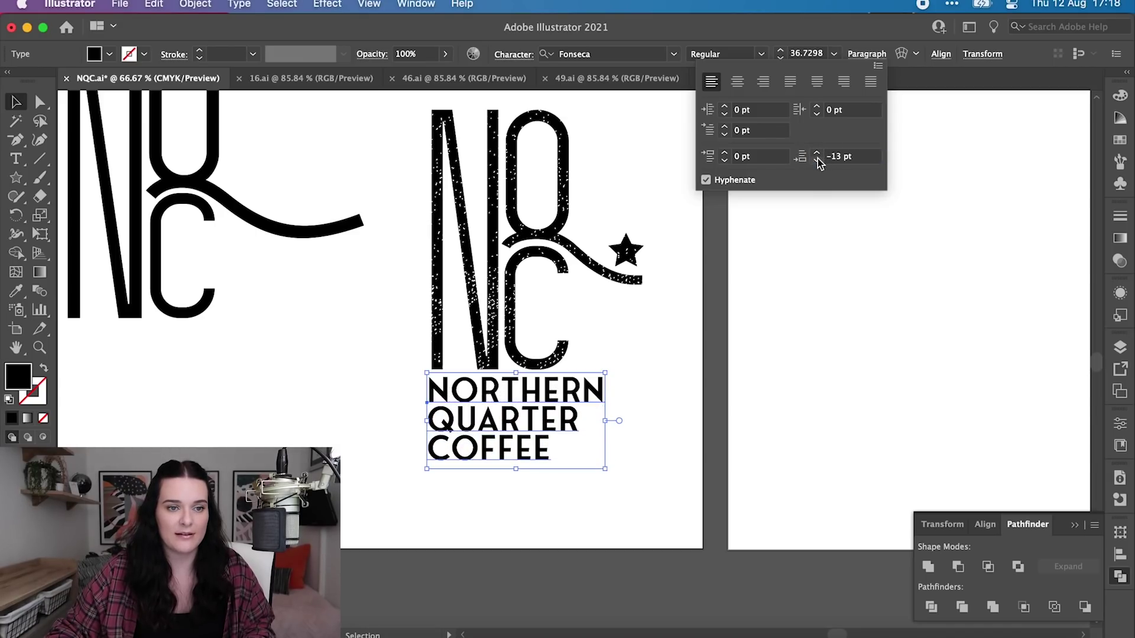
click(817, 159)
click(817, 160)
click(818, 154)
click(973, 233)
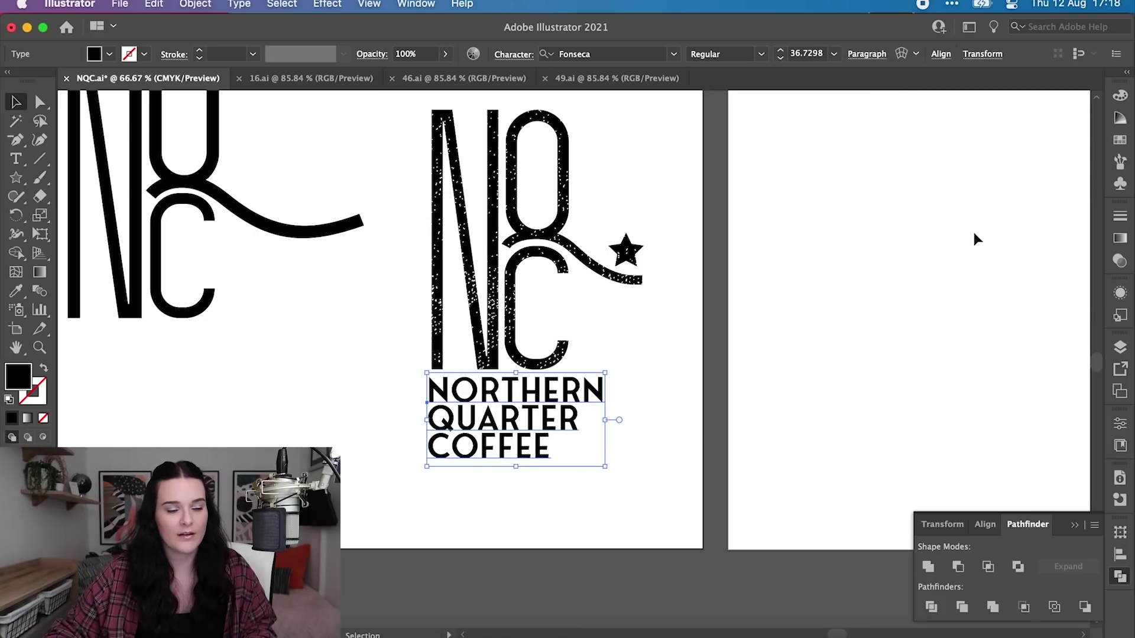
Nudge the three-line company name slightly closer to the logo, lining it up with the N's outer edge
click(702, 442)
drag(529, 436, 532, 434)
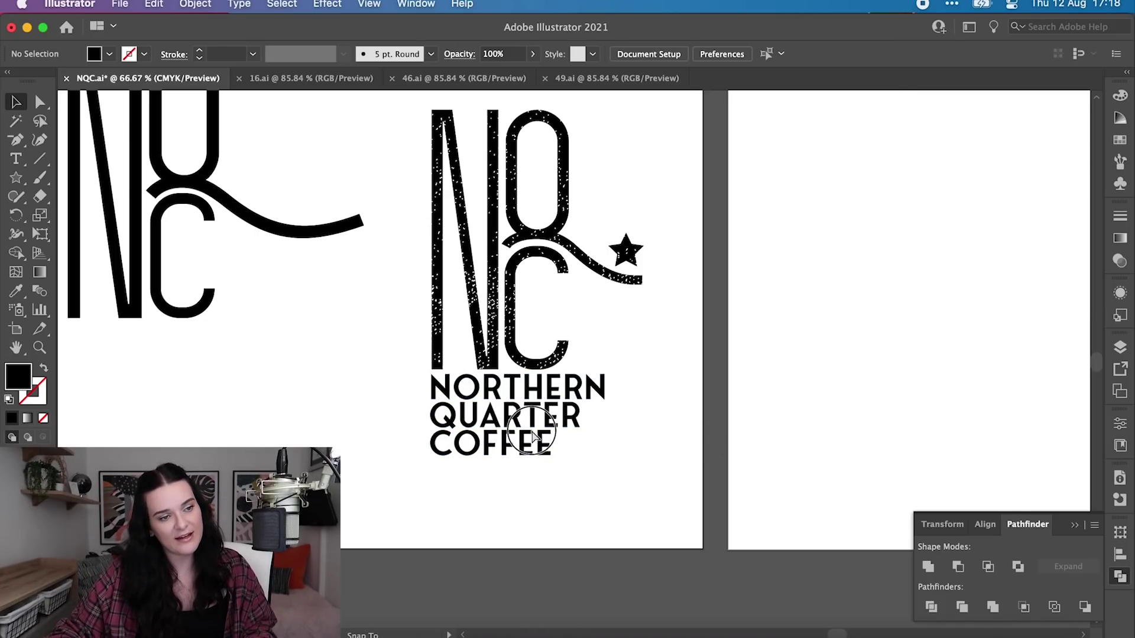
Scale the three-line company name up so NORTHERN spans the full width of the logo above
click(532, 435)
drag(606, 465, 650, 494)
click(718, 456)
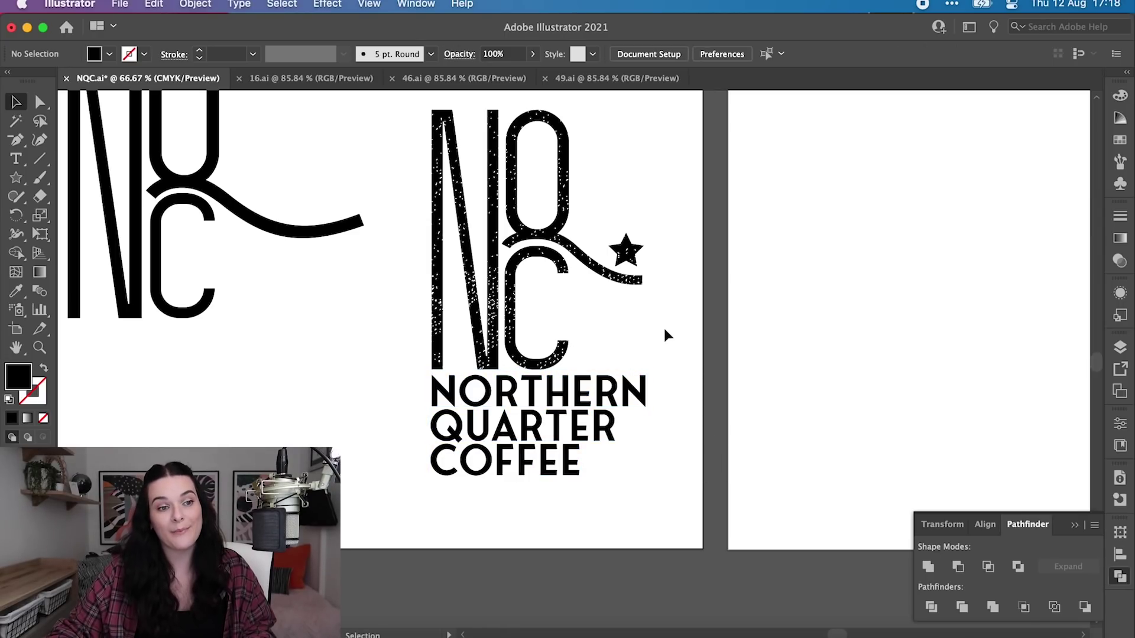
Release the speckled logo's clipping mask and move the speckle texture away from the monogram onto the next artboard
click(631, 251)
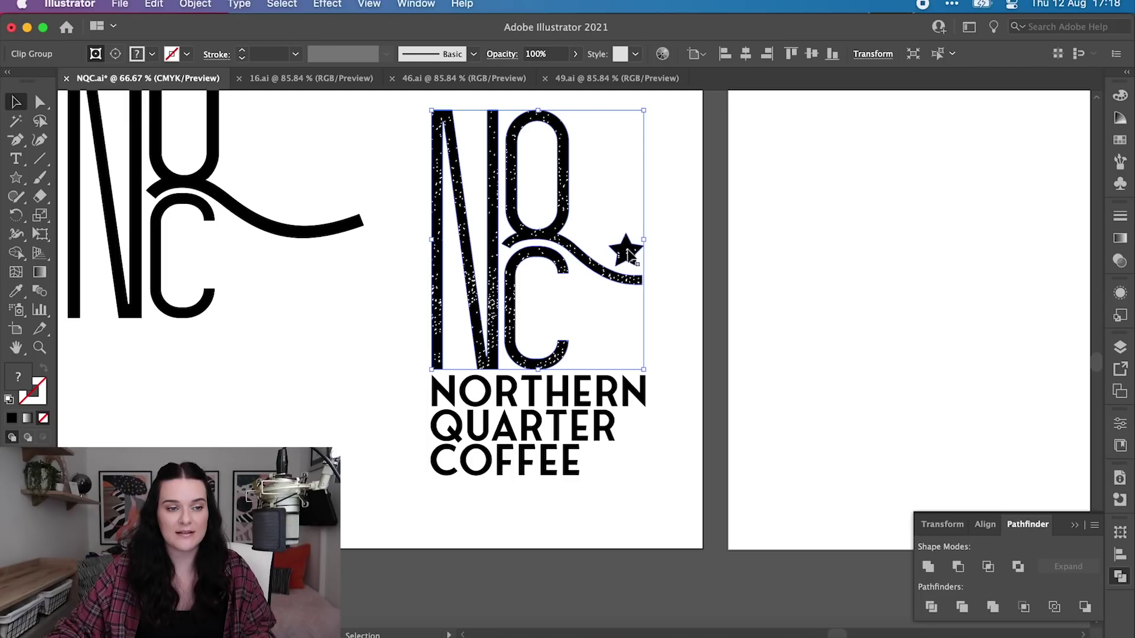
click(699, 286)
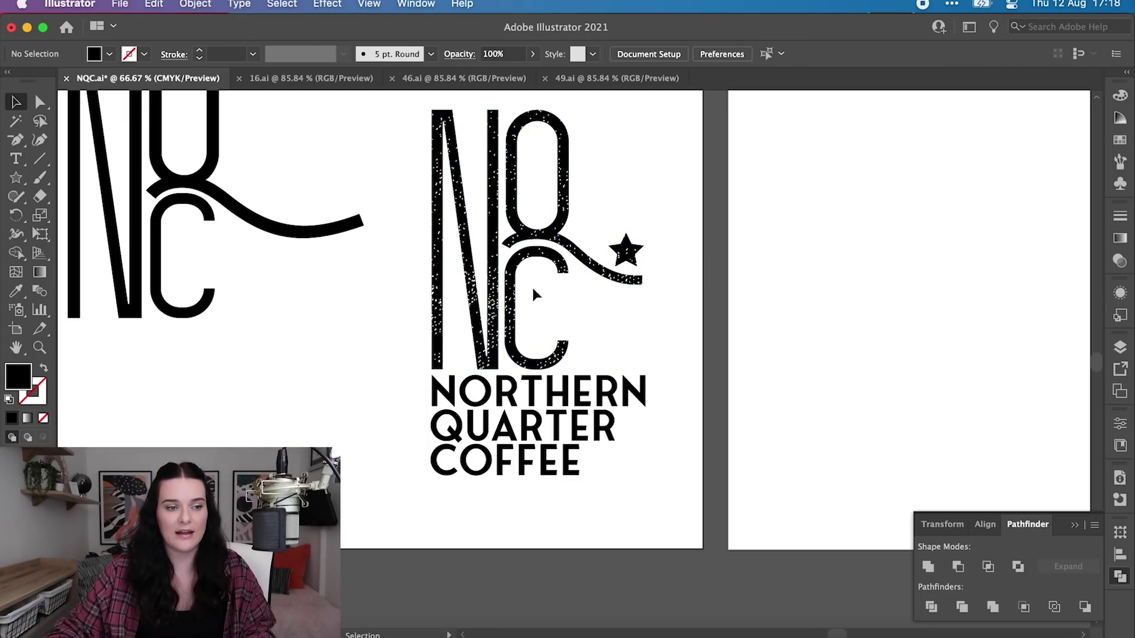
click(633, 247)
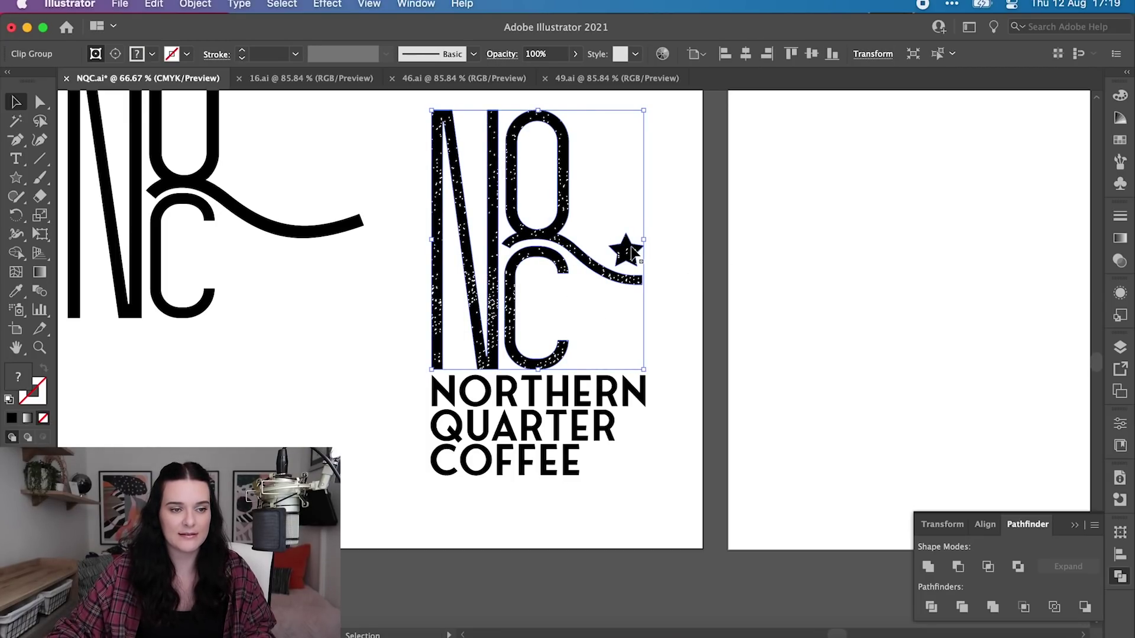
right_click(628, 253)
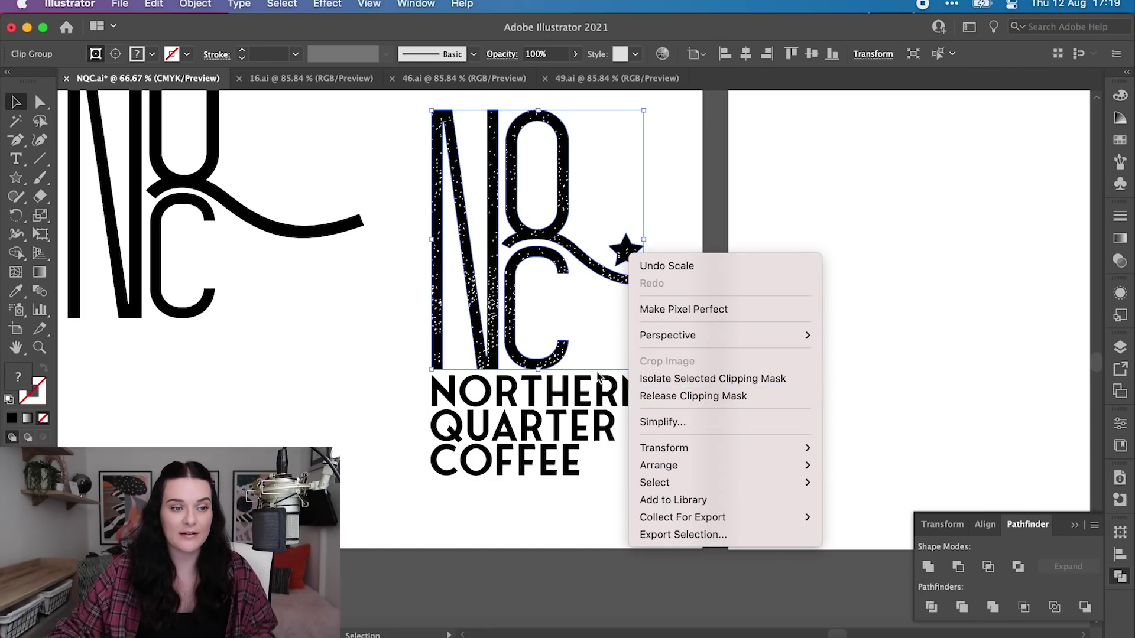
click(671, 396)
click(884, 375)
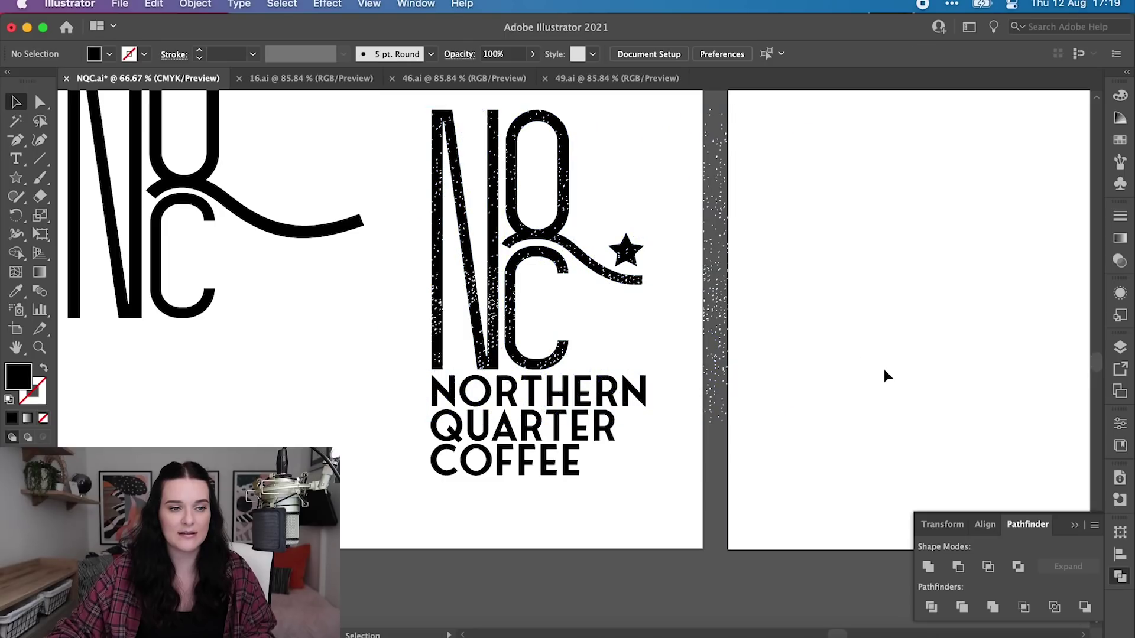
click(684, 339)
drag(685, 340, 892, 358)
drag(993, 431, 995, 433)
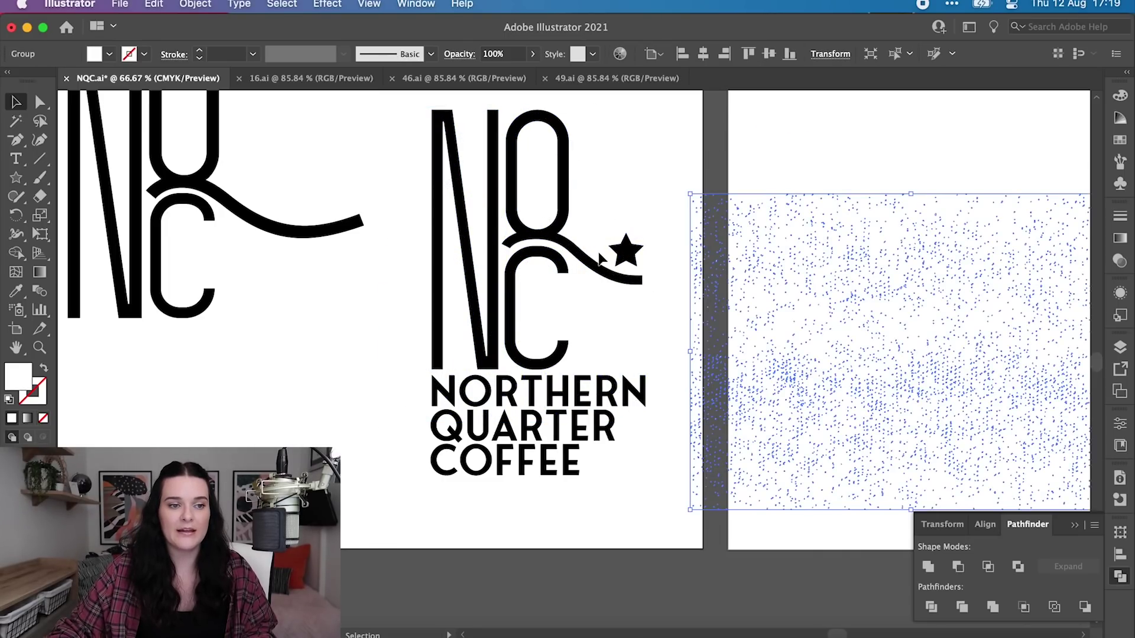
Release the monogram's compound path so the star can be edited separately from the letters
right_click(634, 261)
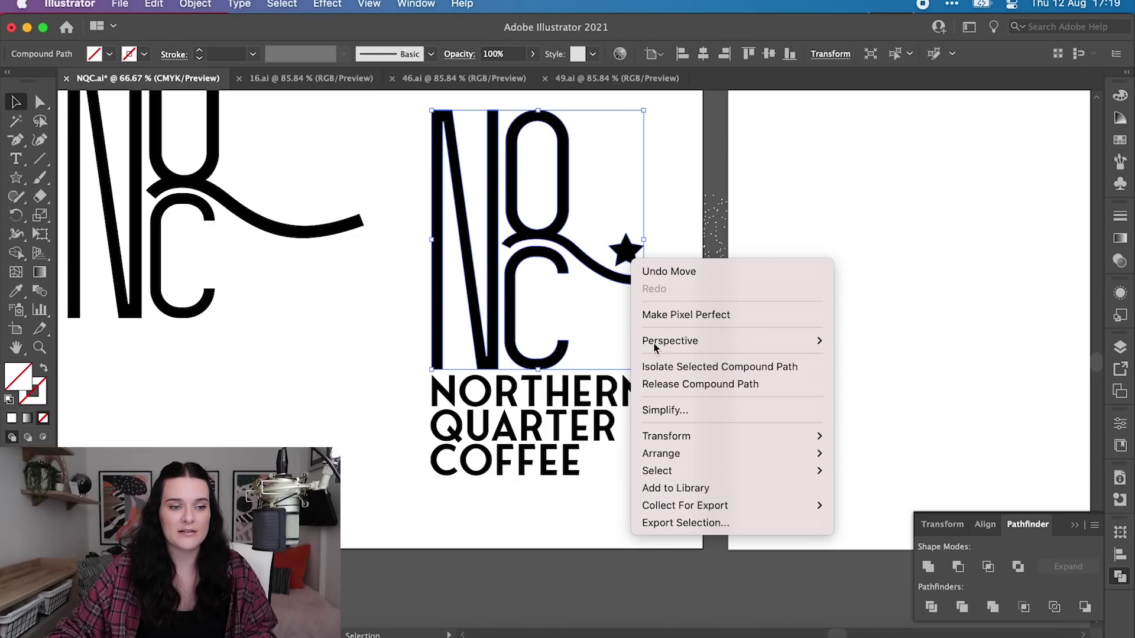
click(674, 384)
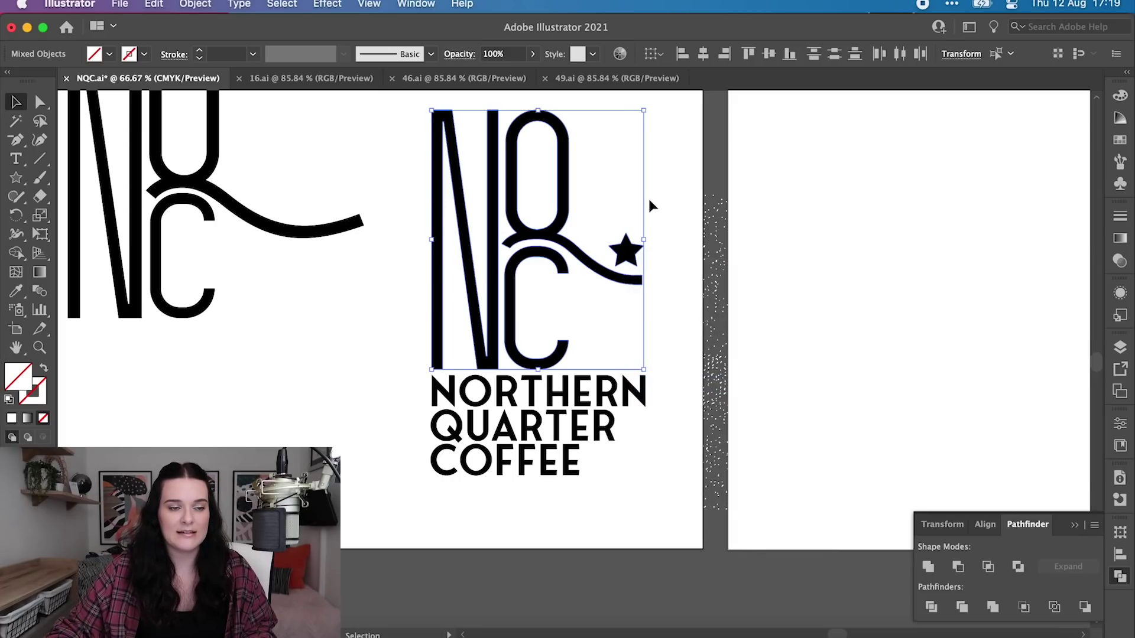
click(651, 219)
click(630, 254)
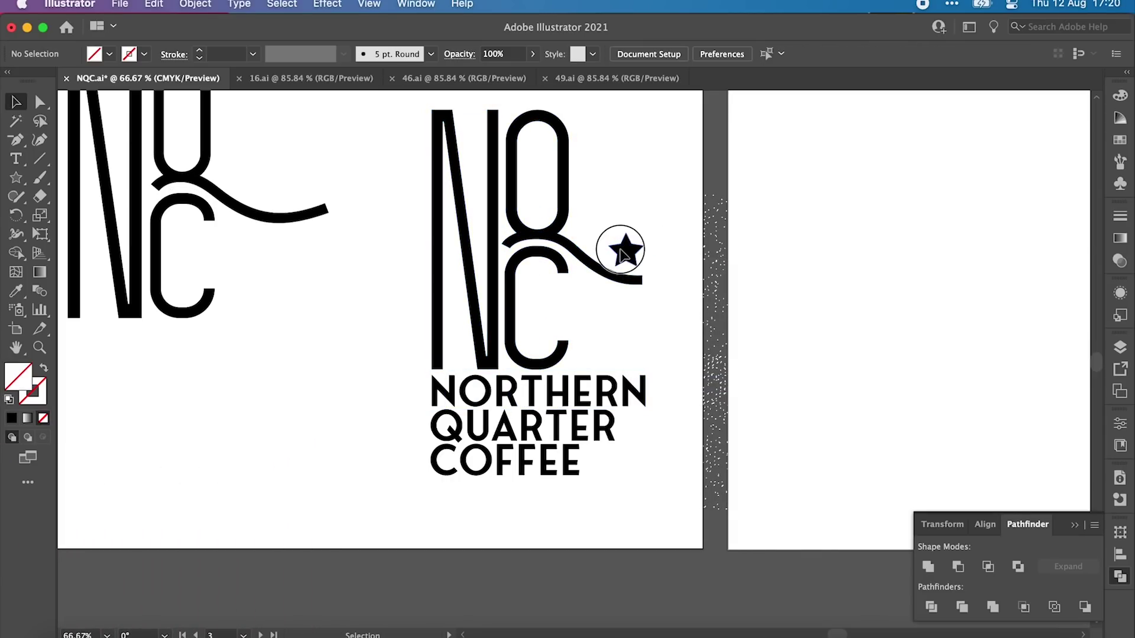
Enlarge the star and place it beneath the Q's tail, beside the C and level with its base
click(623, 254)
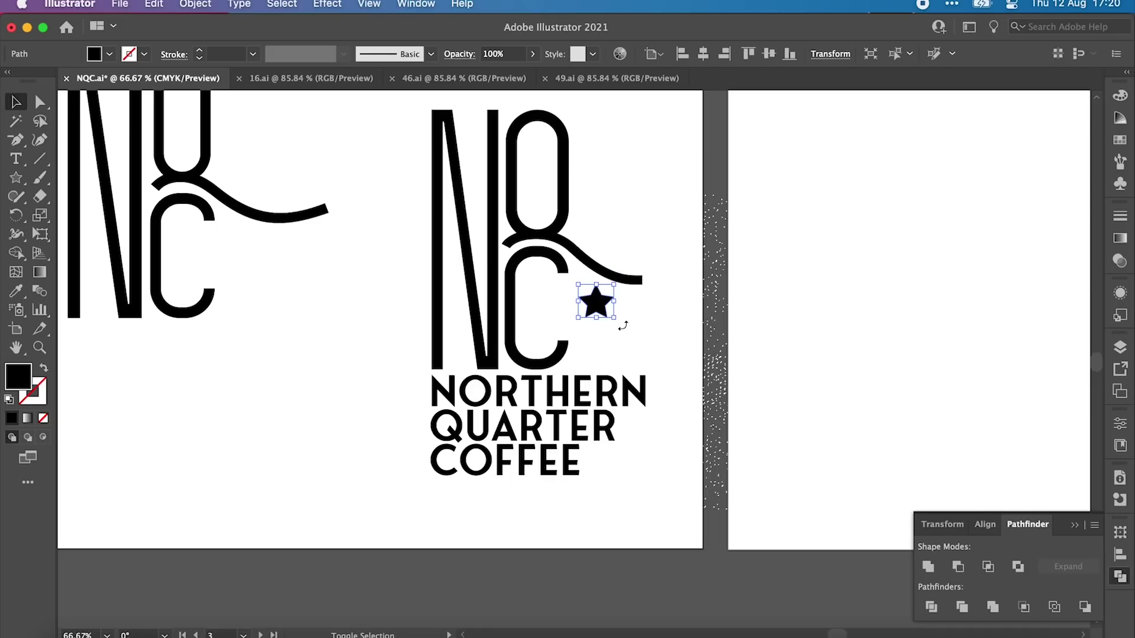
drag(617, 322, 646, 368)
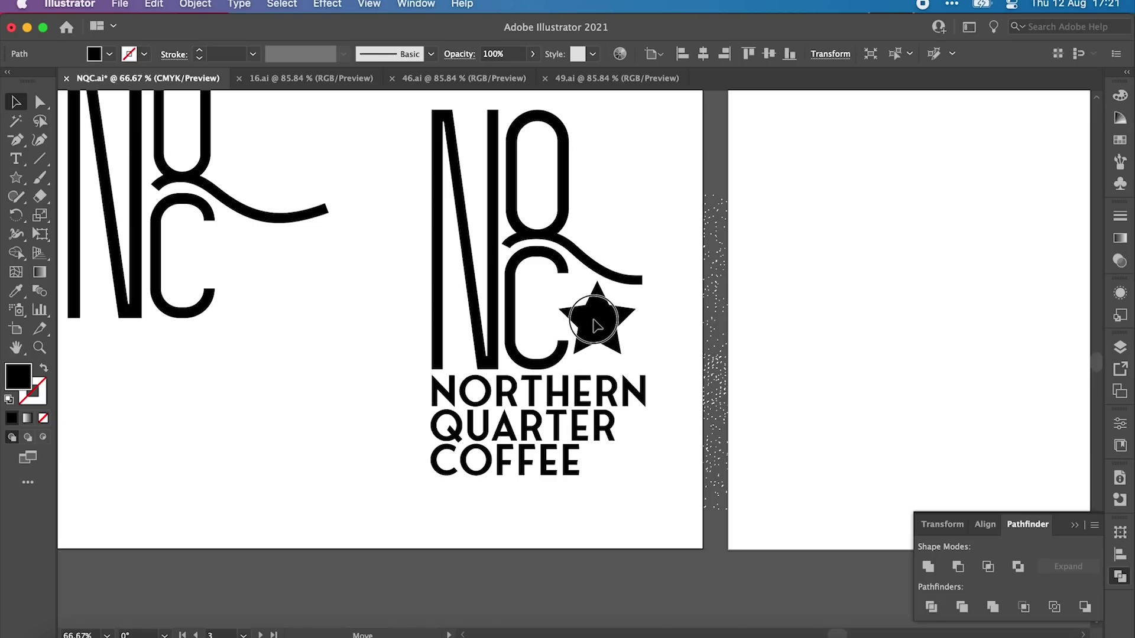
drag(583, 316, 562, 308)
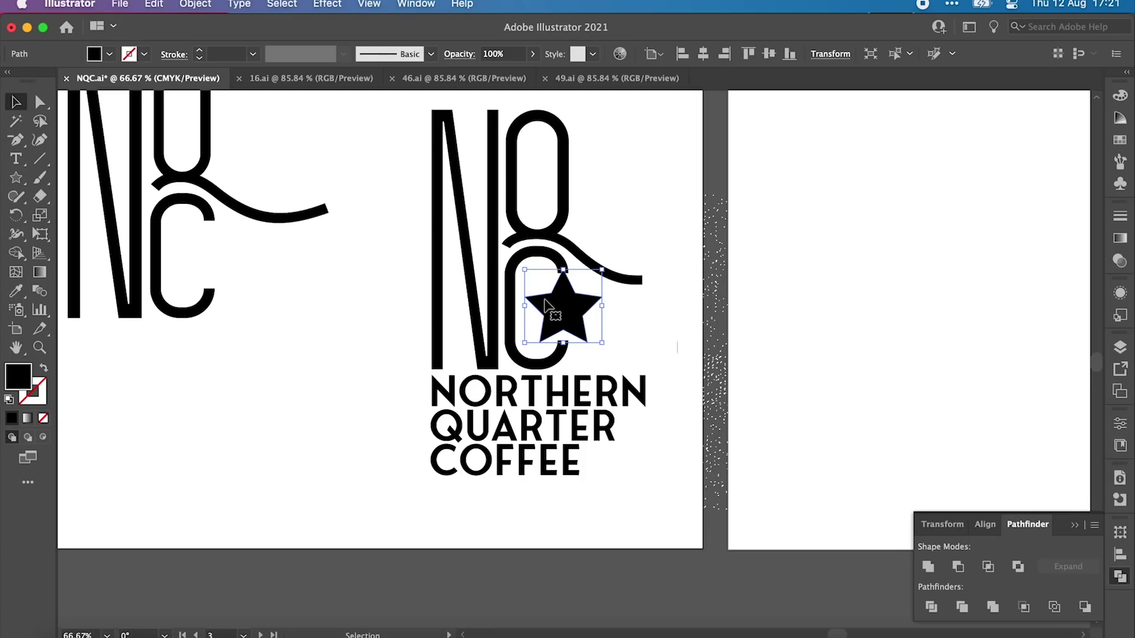
key(super+shift+a)
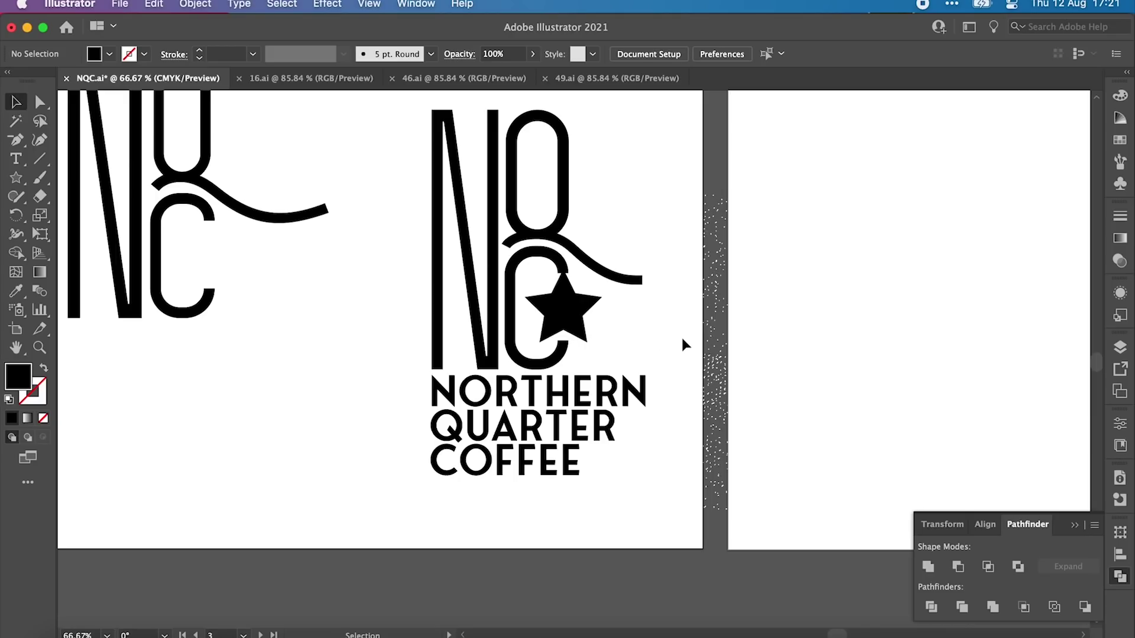
drag(569, 328, 621, 293)
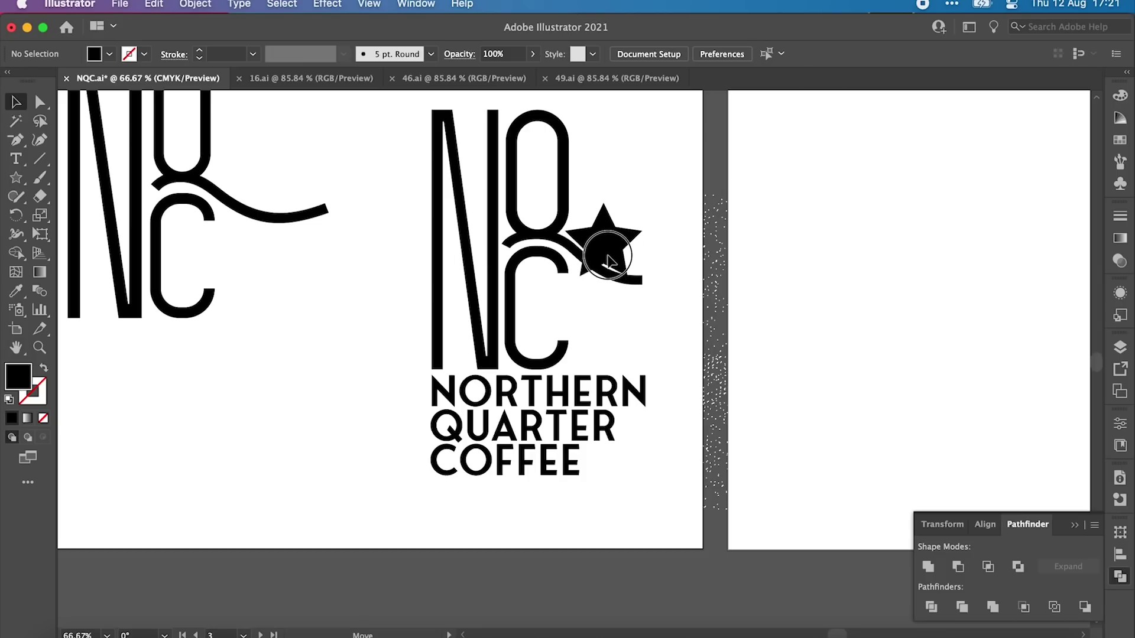
drag(611, 252, 608, 353)
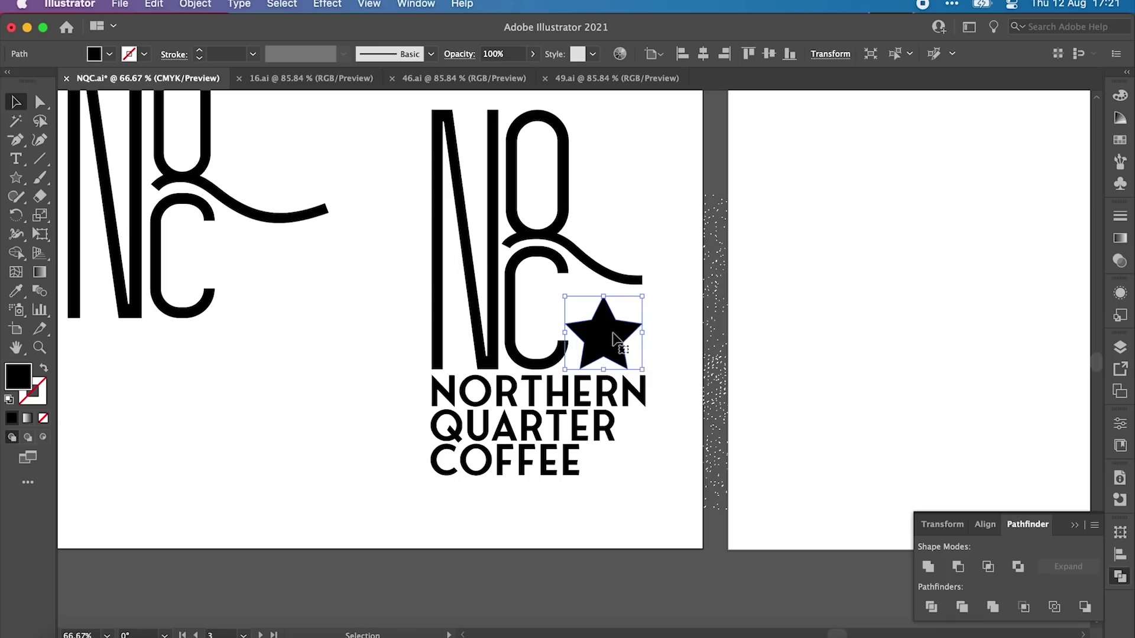
drag(609, 331, 606, 332)
Copy the monogram with its company name onto the blank artboard and move the speckle texture below the artboards
scroll(610, 336, up, 2)
drag(413, 112, 640, 561)
drag(502, 289, 801, 256)
scroll(801, 278, up, 2)
drag(791, 321, 844, 291)
click(750, 459)
key(super+minus)
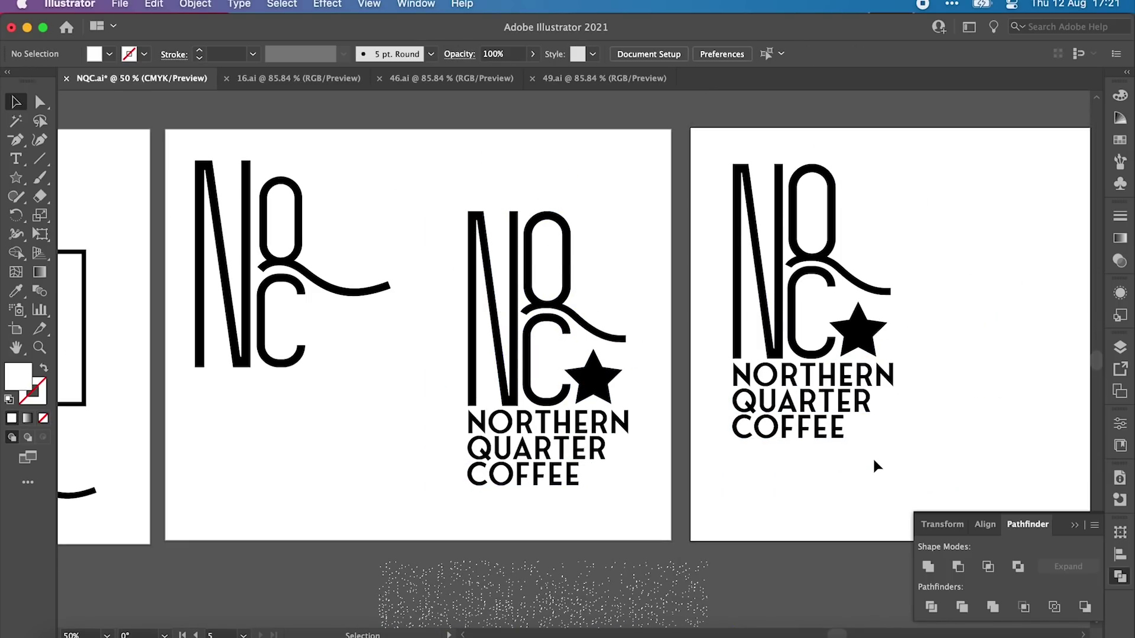
Scale the copied logo down and duplicate its monogram with the star to the free space beside it
drag(885, 457, 843, 354)
click(851, 397)
drag(727, 200, 821, 279)
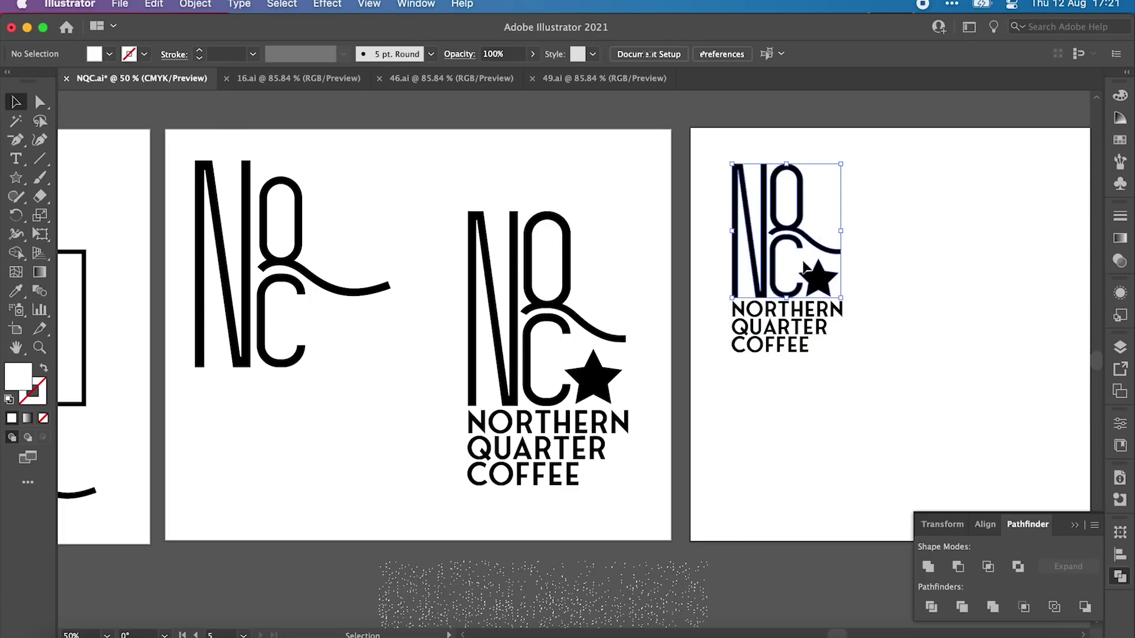
drag(784, 246, 990, 225)
key(super+z)
drag(837, 634, 853, 634)
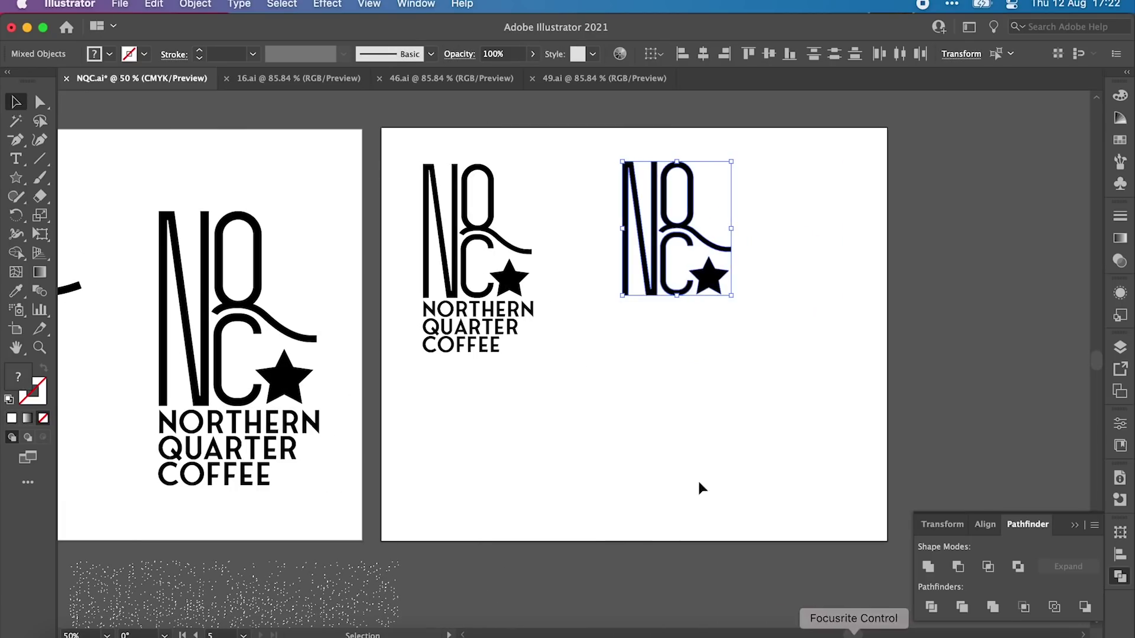
Copy the three-line company name from the small logo to below the duplicated monogram
click(590, 392)
drag(449, 315, 527, 198)
key(super+z)
drag(447, 325, 665, 358)
Shrink the duplicate's star and place it above the Q's tail, with the company name beside the C
click(696, 288)
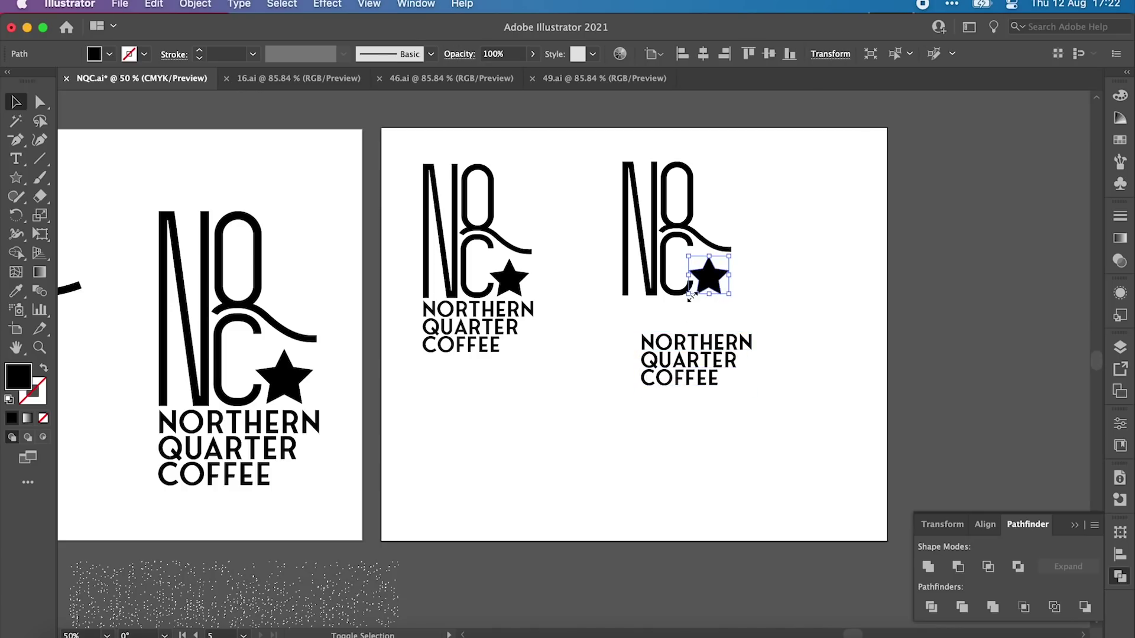
click(753, 288)
drag(712, 276, 721, 236)
drag(685, 384, 735, 307)
drag(614, 156, 757, 331)
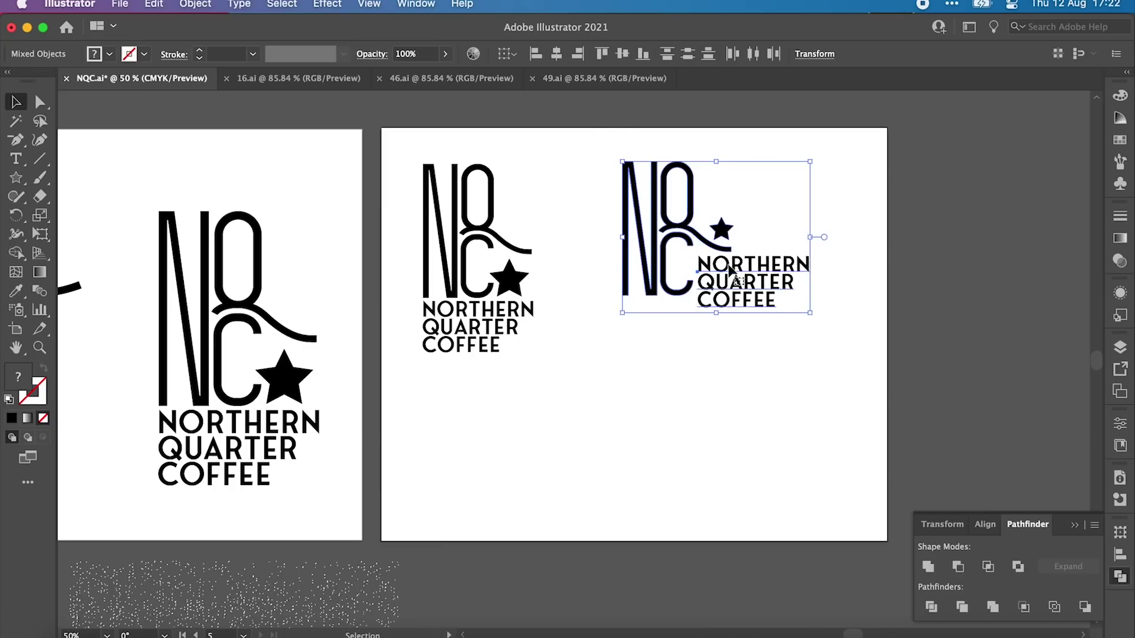
drag(733, 273, 697, 268)
Try putting NORTHERN and QUARTER on one line above COFFEE in the second logo
click(725, 308)
double_click(713, 295)
click(665, 275)
key(BackSpace)
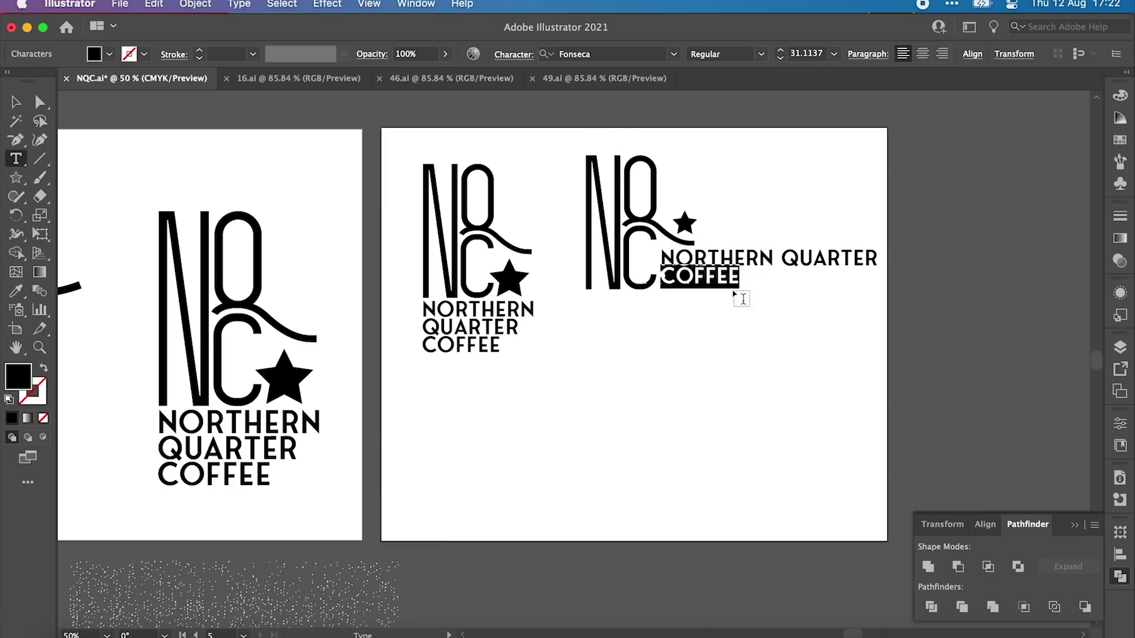
Try COFFEE at different sizes under NORTHERN QUARTER, from 56 pt down to 32 pt
click(782, 51)
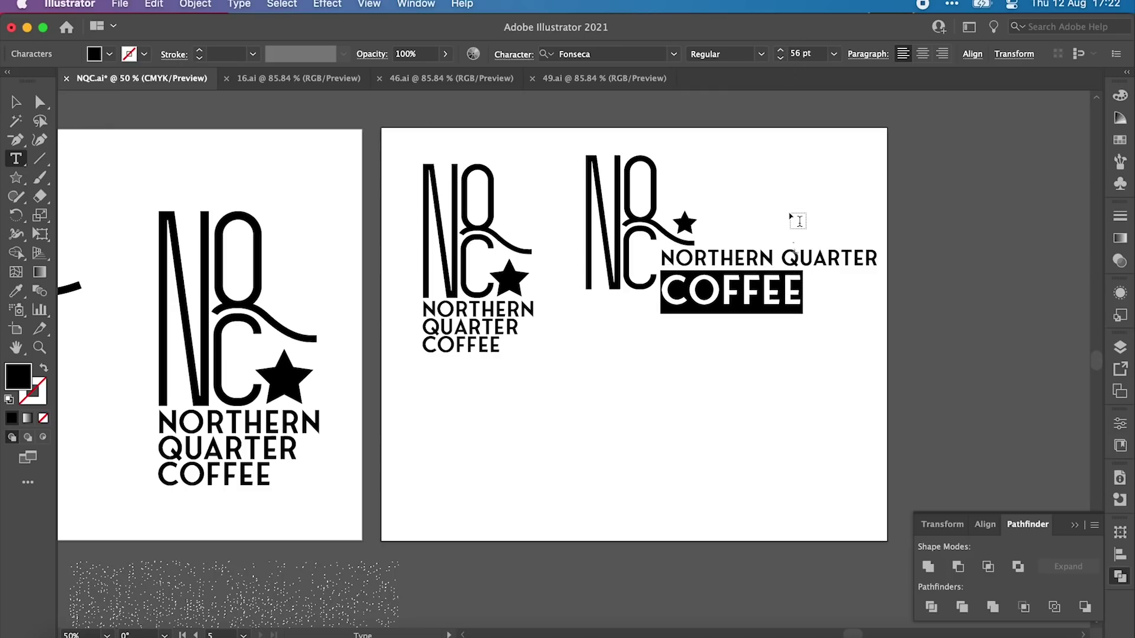
click(22, 109)
click(697, 324)
mouse_move(719, 293)
mouse_down()
mouse_move(722, 203)
mouse_move(714, 325)
mouse_move(717, 314)
mouse_up()
double_click(715, 310)
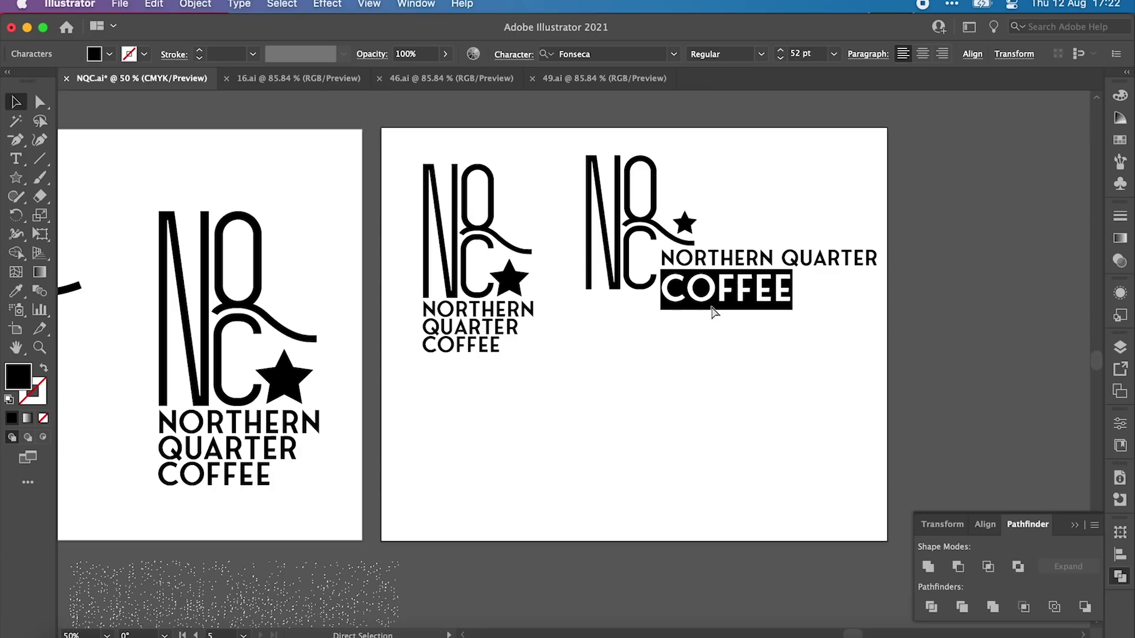
key(super+shift+comma)
key(super+shift+comma)
key(super+shift+comma)
key(super+shift+comma)
key(super+shift+comma)
key(super+shift+comma)
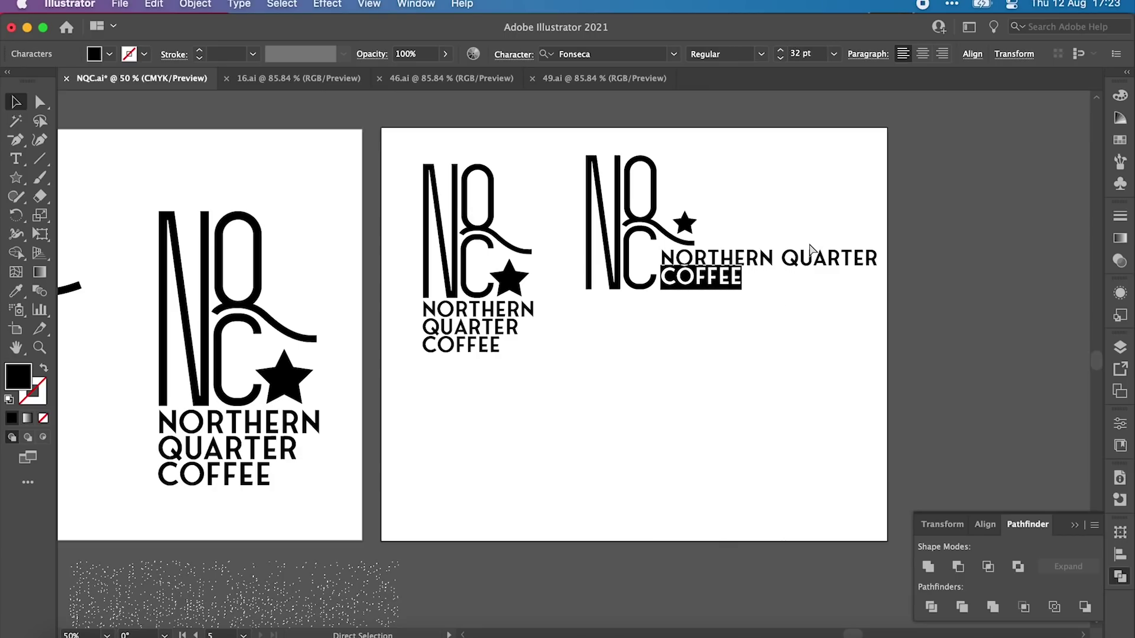
Undo the COFFEE size changes and the joined NORTHERN QUARTER line
key(super+z)
key(super+z)
key(super+z)
Split the second logo's company name into separate text objects for NORTHERN, QUARTER and COFFEE
drag(698, 288, 754, 270)
key(super+equal)
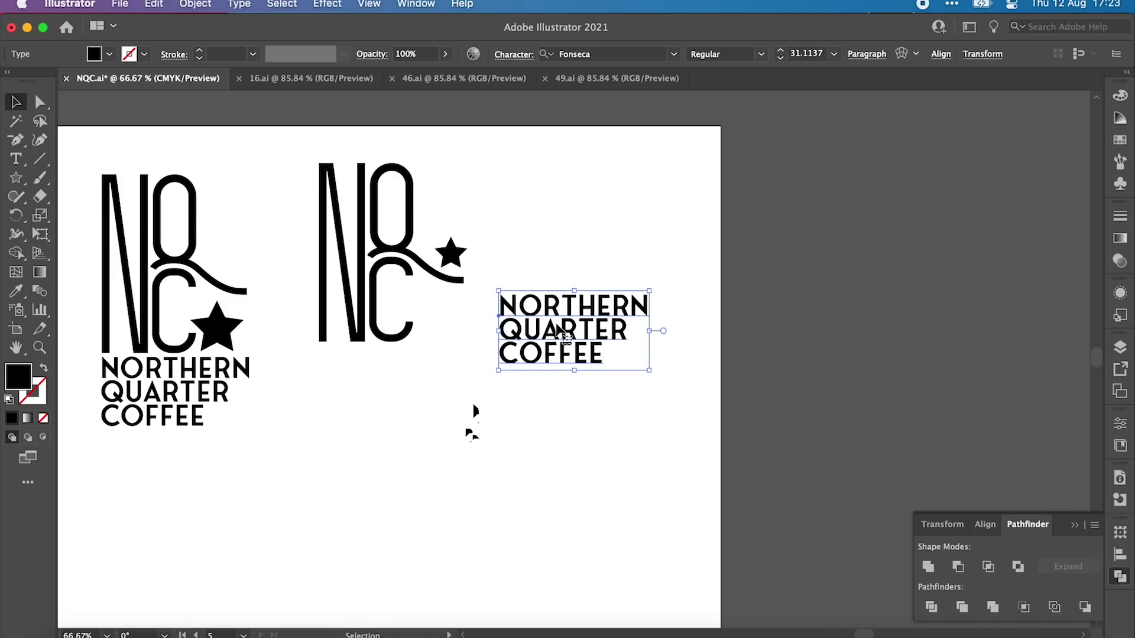
drag(554, 329, 490, 342)
key(t)
double_click(498, 343)
key(super+x)
click(499, 367)
key(super+v)
double_click(468, 367)
key(super+x)
key(super+v)
key(v)
Arrange NORTHERN and QUARTER beside the star, with a larger COFFEE underneath next to the C
drag(574, 360, 525, 415)
drag(547, 358, 563, 221)
click(618, 284)
drag(559, 417, 615, 370)
click(635, 402)
Copy the three-line company name from the first small logo to below the second logo
scroll(635, 402, down, 1)
drag(855, 635, 849, 635)
click(233, 377)
drag(232, 378, 469, 469)
Convert the copied company name to area type and apply Fit Headline to the QUARTER and COFFEE lines
click(239, 4)
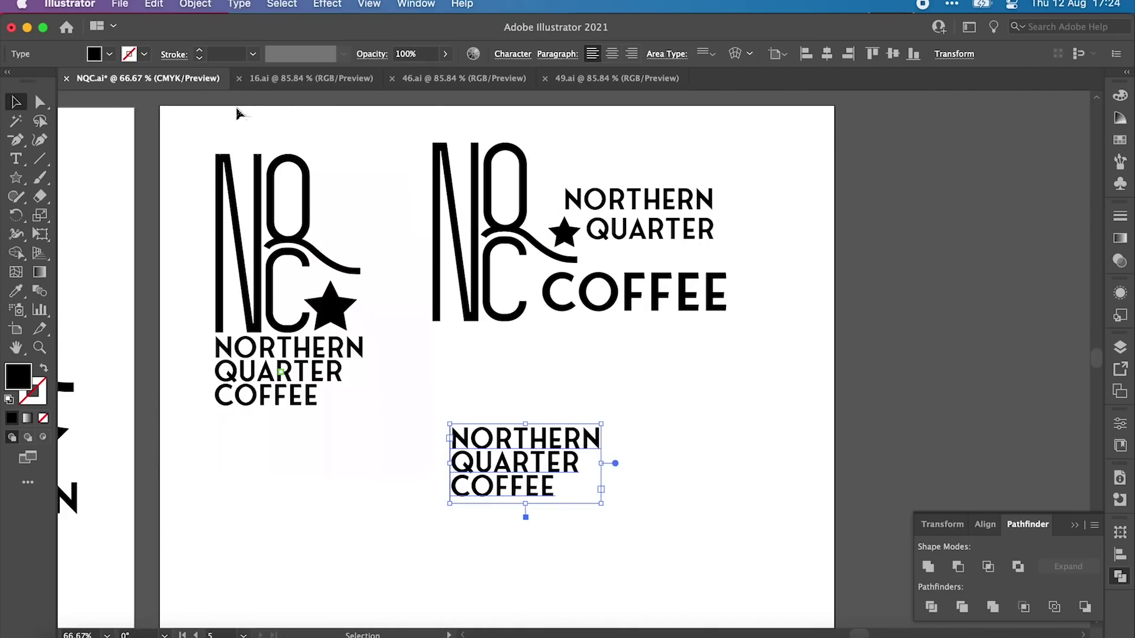
click(195, 4)
key(Escape)
key(t)
drag(557, 488, 453, 464)
click(239, 4)
click(256, 208)
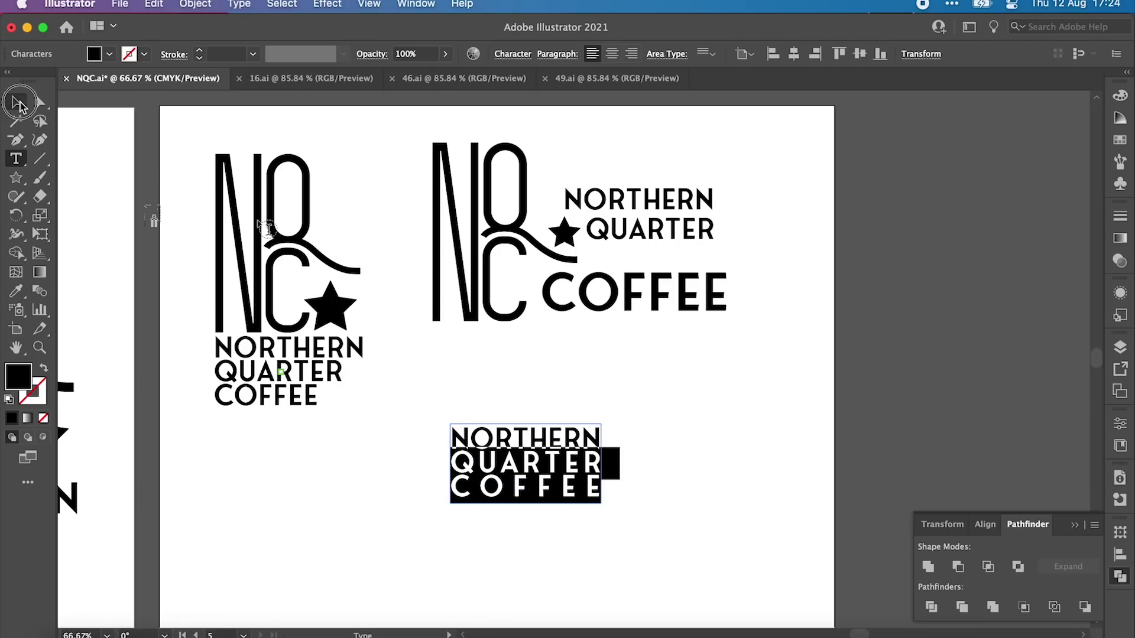
Place the fitted company name directly under the second monogram and move the separate words off the artboard
click(18, 103)
drag(556, 484, 534, 385)
drag(740, 179, 635, 295)
drag(626, 292, 971, 318)
drag(542, 385, 542, 390)
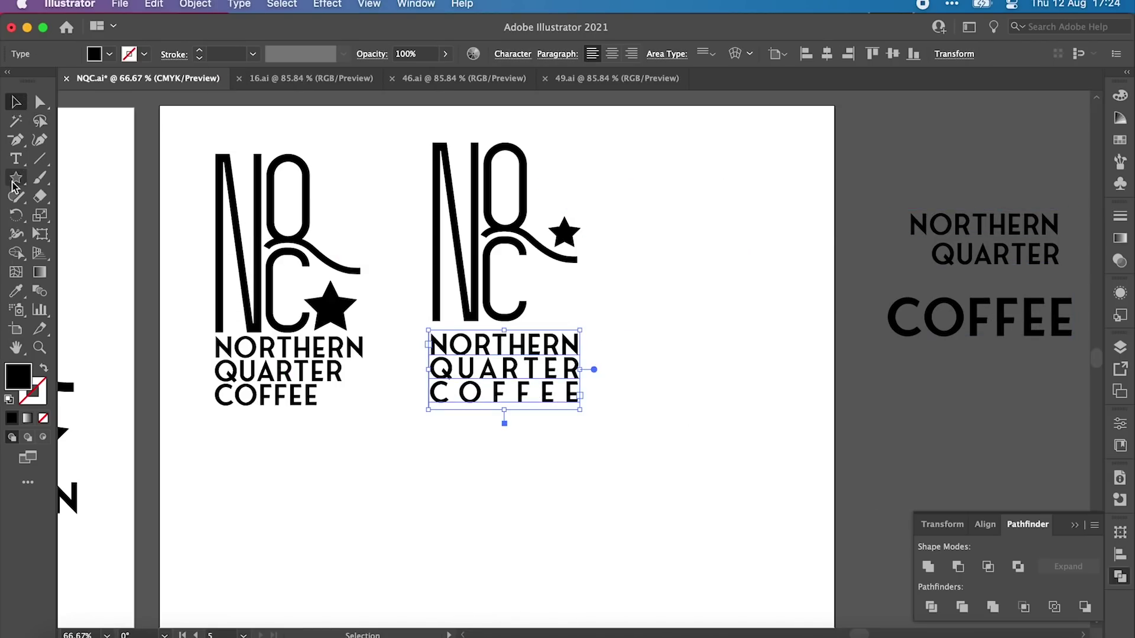
Draw an unfilled rectangle with a 5 pt black stroke as a frame around the second monogram
drag(16, 179, 65, 179)
drag(421, 136, 608, 334)
key(shift+x)
click(1120, 217)
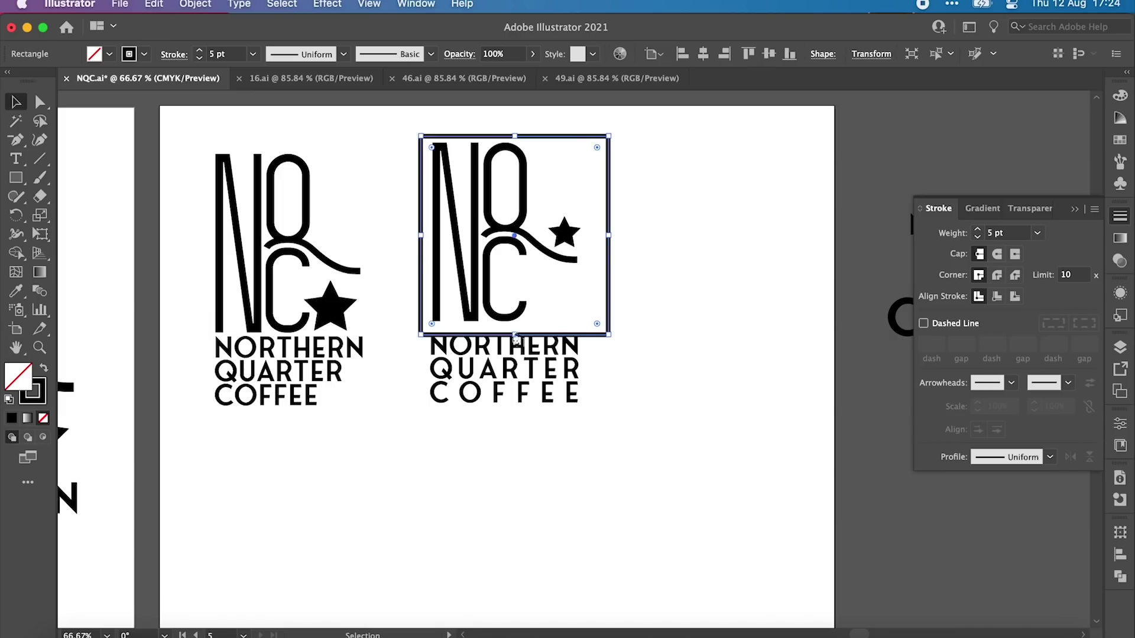
drag(514, 336, 515, 331)
click(652, 257)
Move the star below the Q's tail beside the C, and narrow the frame to fit closely around the monogram
drag(608, 236, 562, 318)
click(585, 249)
key(Up)
key(Up)
click(685, 282)
Convert the fitted company name to point type and scale it to about 35.16 pt to match the frame's width
click(502, 378)
click(253, 6)
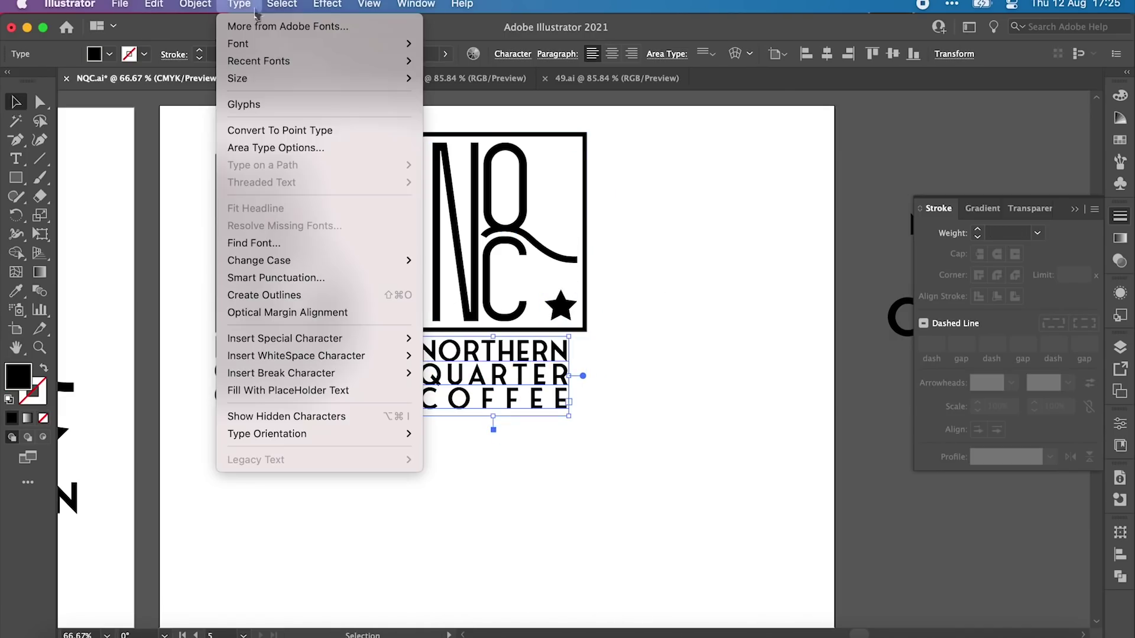
click(279, 130)
drag(577, 416, 600, 427)
Set the fitted company name's space after paragraph to -10 pt
click(866, 54)
click(817, 154)
click(816, 153)
click(817, 154)
click(816, 153)
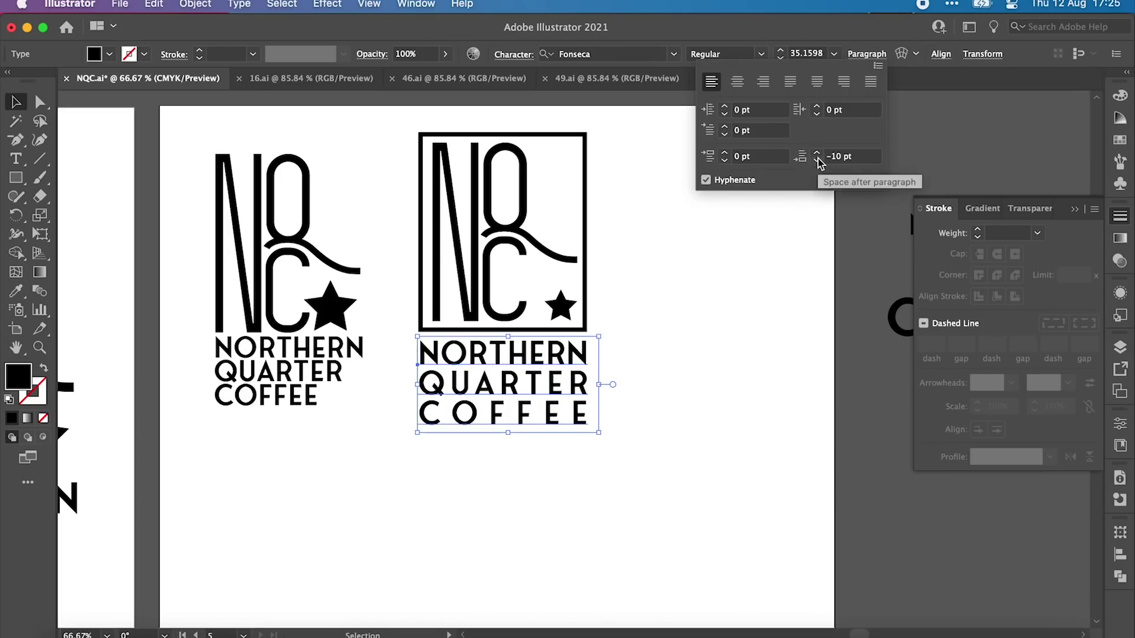
Remove the frame and enlarge the company name beneath the monogram to about 42.34 pt
drag(709, 190, 532, 386)
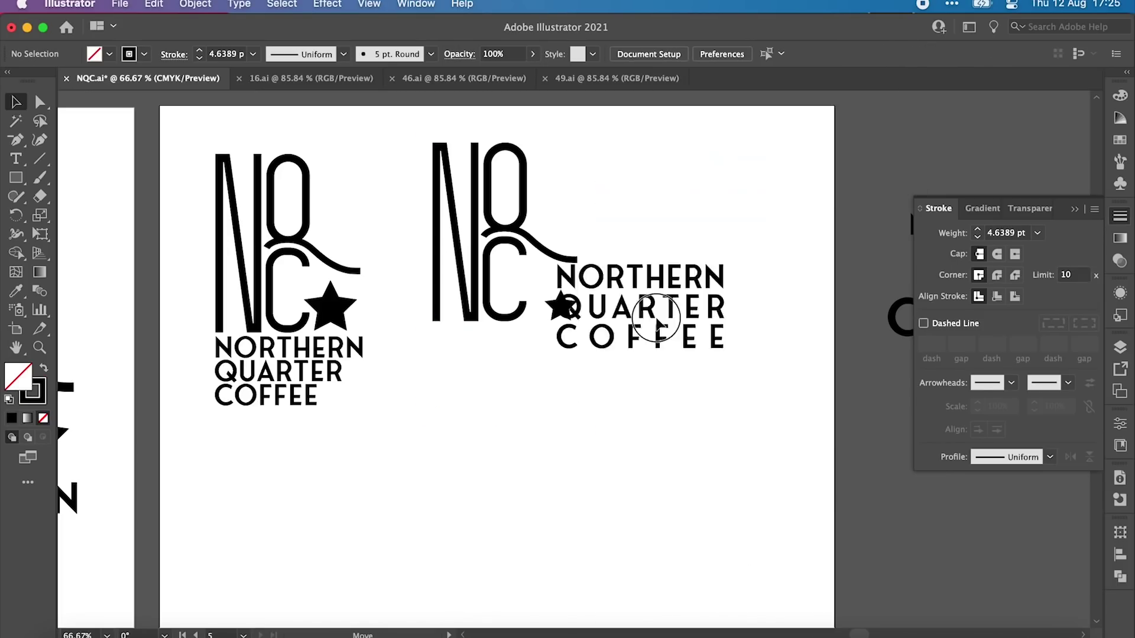
drag(602, 422, 636, 438)
mouse_move(551, 396)
mouse_down()
mouse_move(710, 287)
mouse_move(659, 197)
mouse_move(539, 384)
mouse_up()
Preview fonts matching "extr", "kari", "rev" and "zen" on the company name beneath the second monogram
click(673, 54)
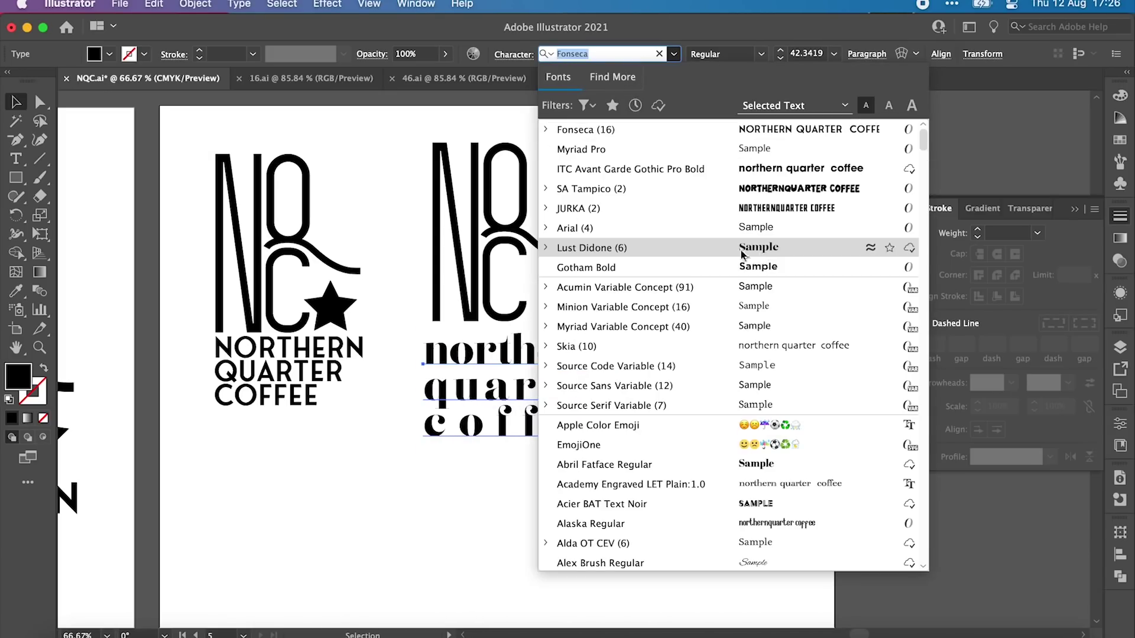
text(extr)
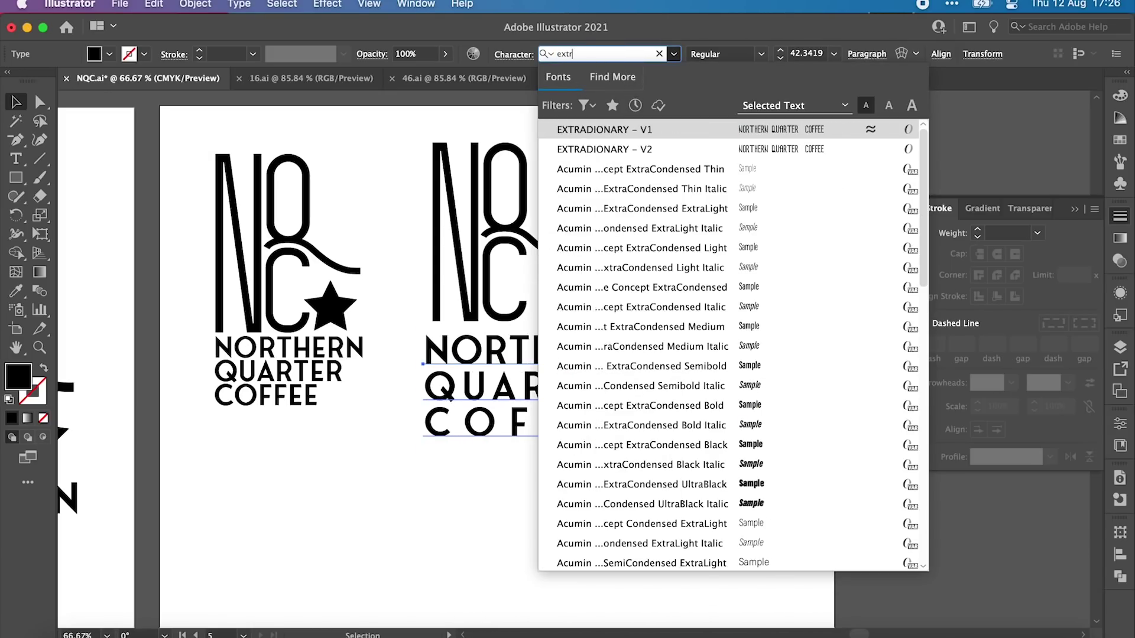
key(Escape)
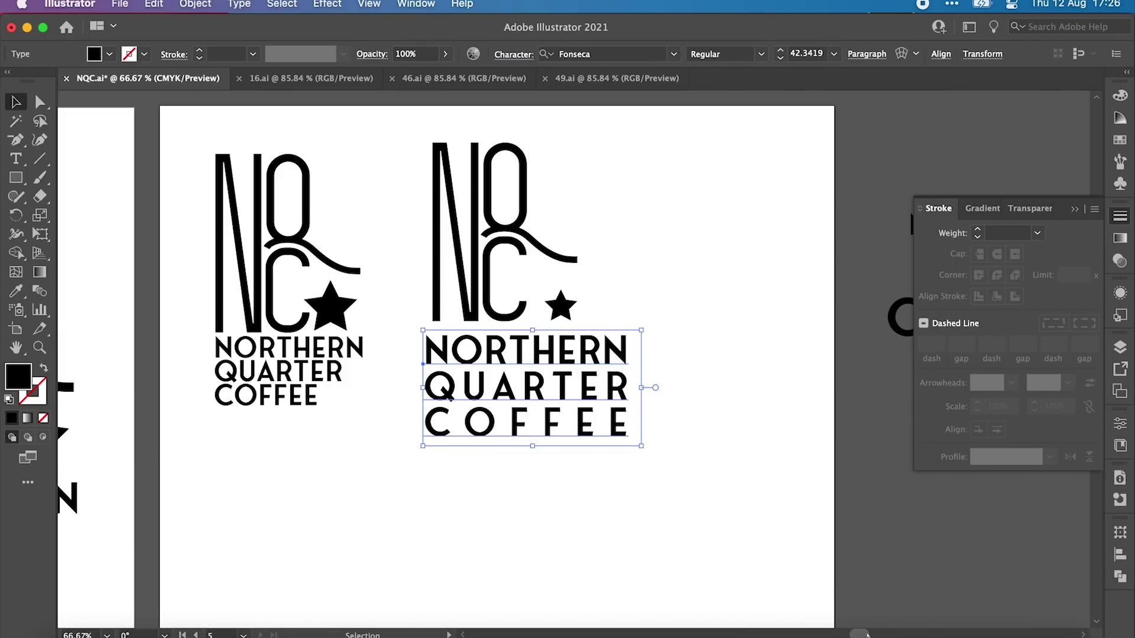
scroll(867, 636, right, 5)
click(674, 54)
text(kari)
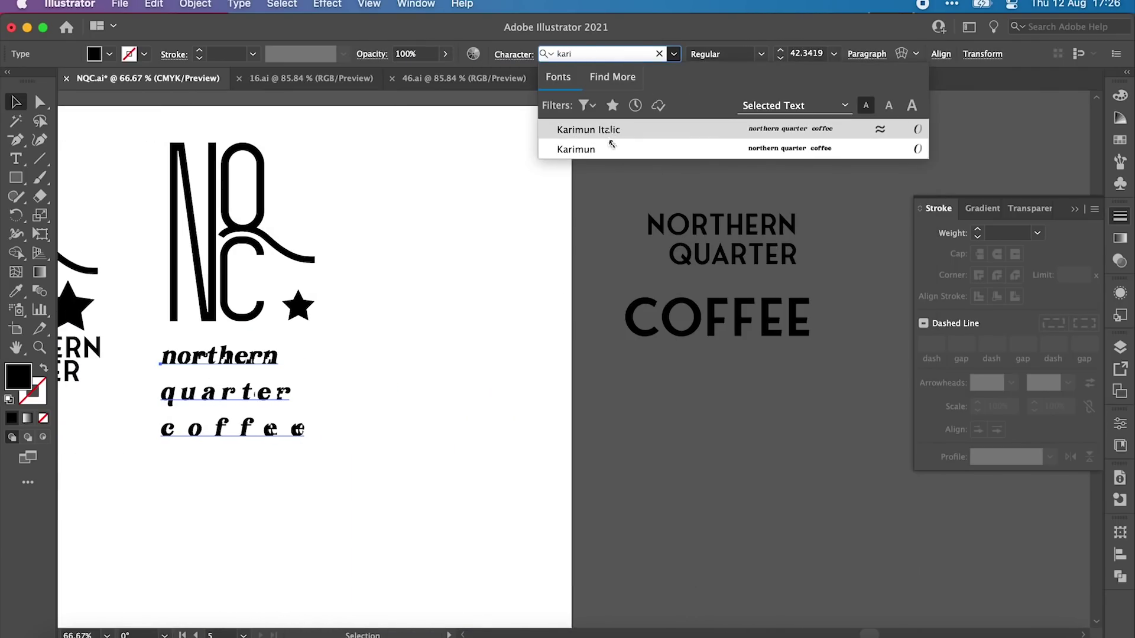
double_click(566, 54)
text(rev)
double_click(580, 54)
text(zen)
click(545, 152)
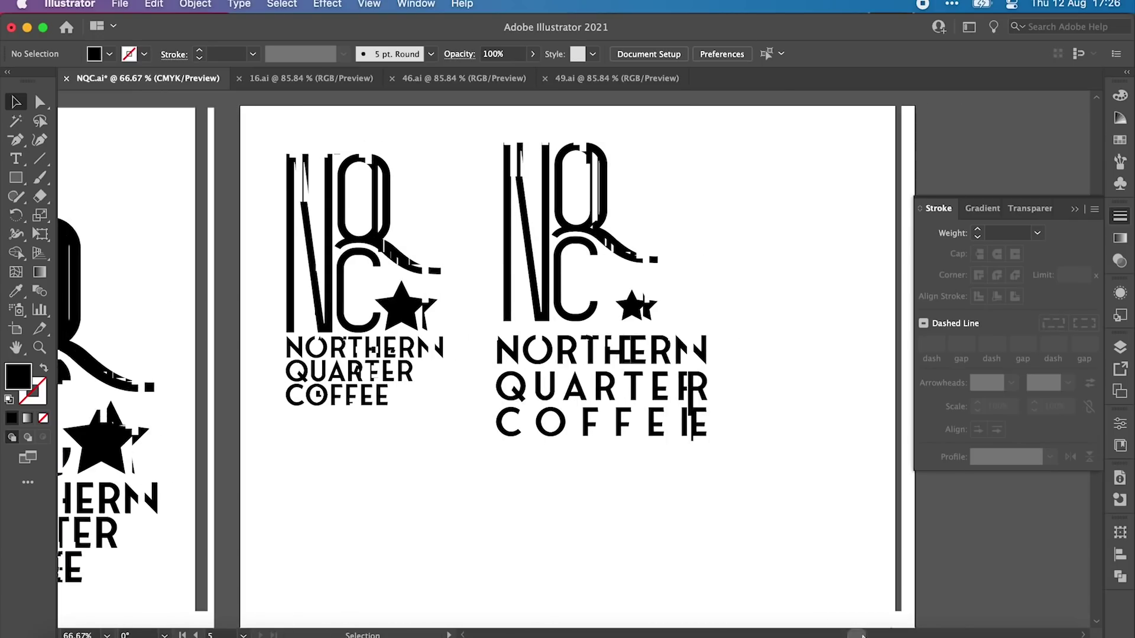
Set the company name beneath the second monogram to Light and shrink it to about 31.39 pt to match the monogram's width
click(761, 54)
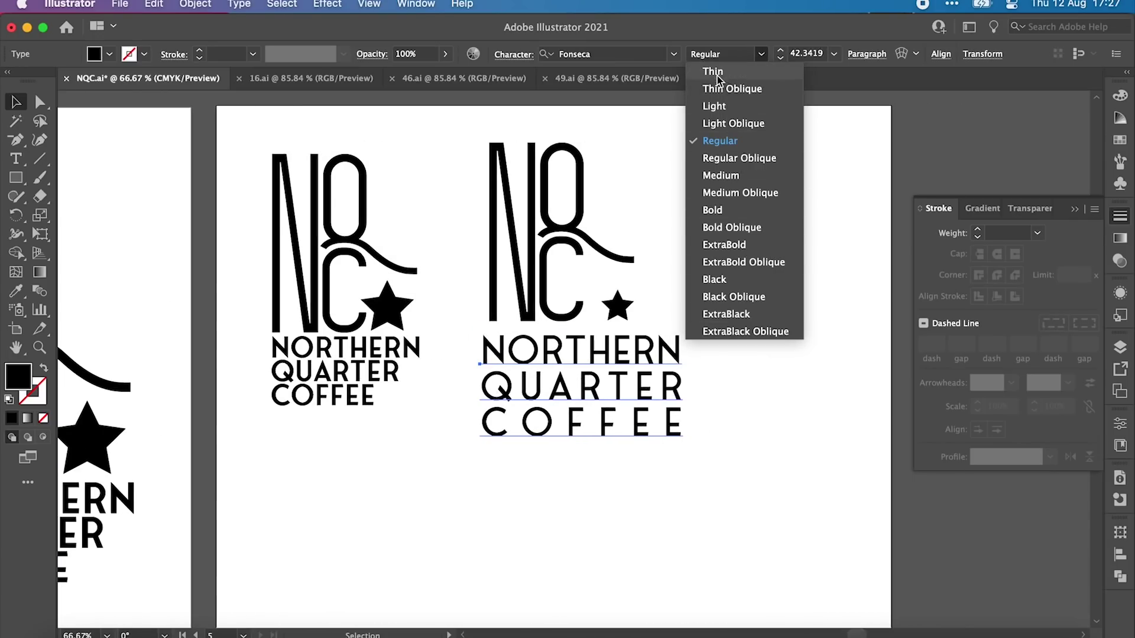
click(715, 106)
drag(635, 411, 644, 415)
scroll(610, 370, up, 2)
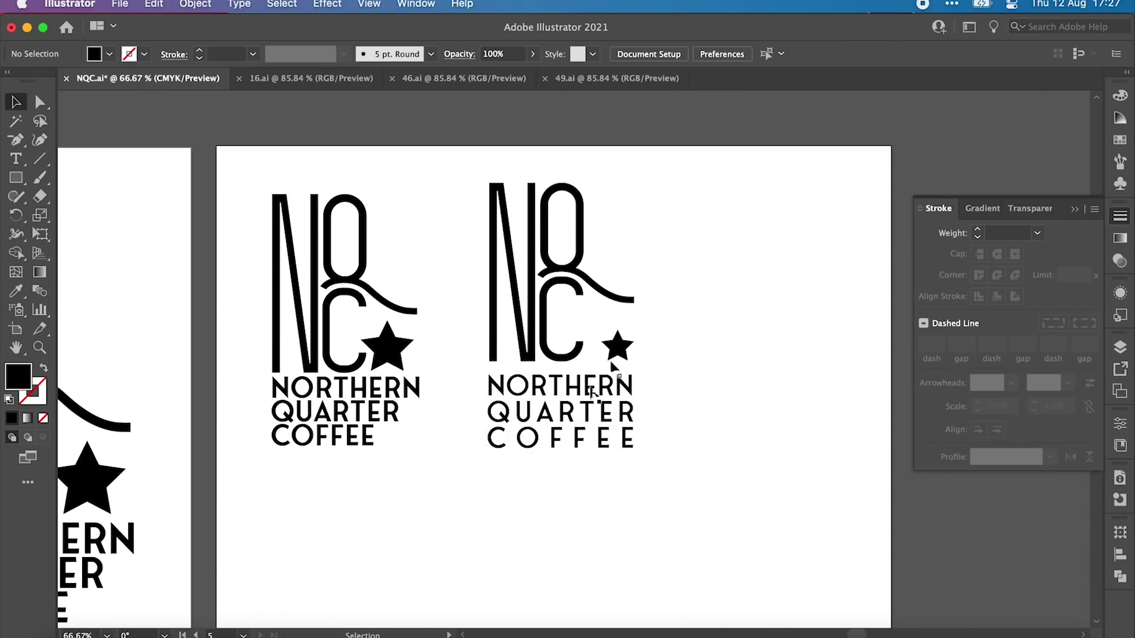
click(560, 411)
Draw a rectangular frame around the second monogram and its star with no fill and a 2 pt black stroke
key(m)
drag(479, 174, 645, 381)
key(shift+x)
double_click(976, 230)
key(v)
click(977, 236)
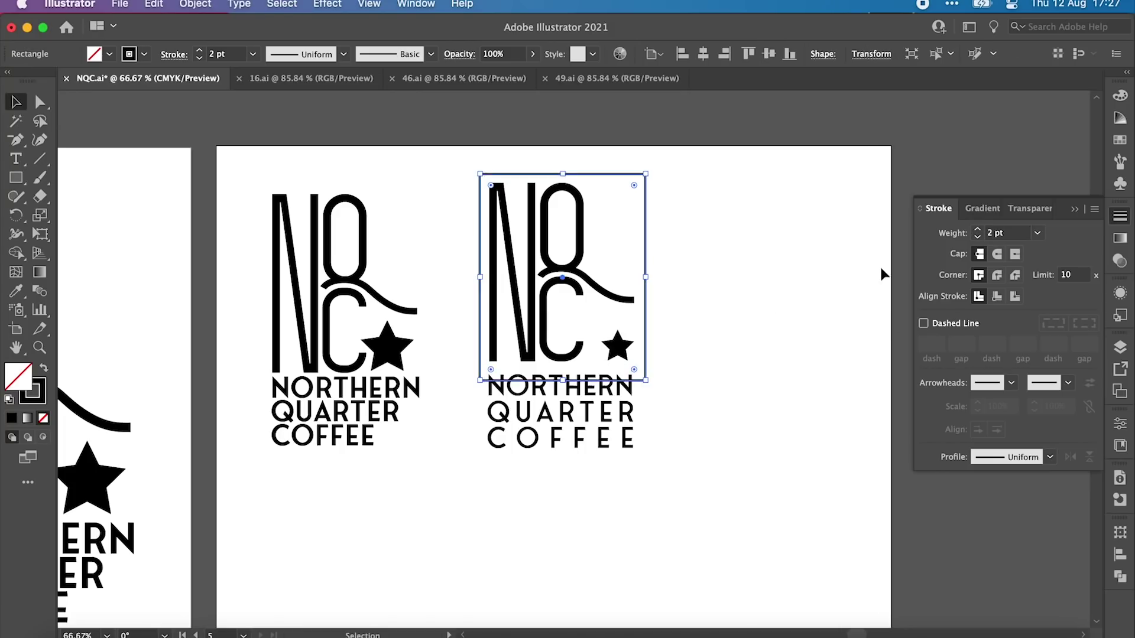
Resize the frame to fit evenly around the monogram, nudge it slightly left and thicken its stroke
drag(646, 272, 643, 272)
click(737, 335)
click(642, 334)
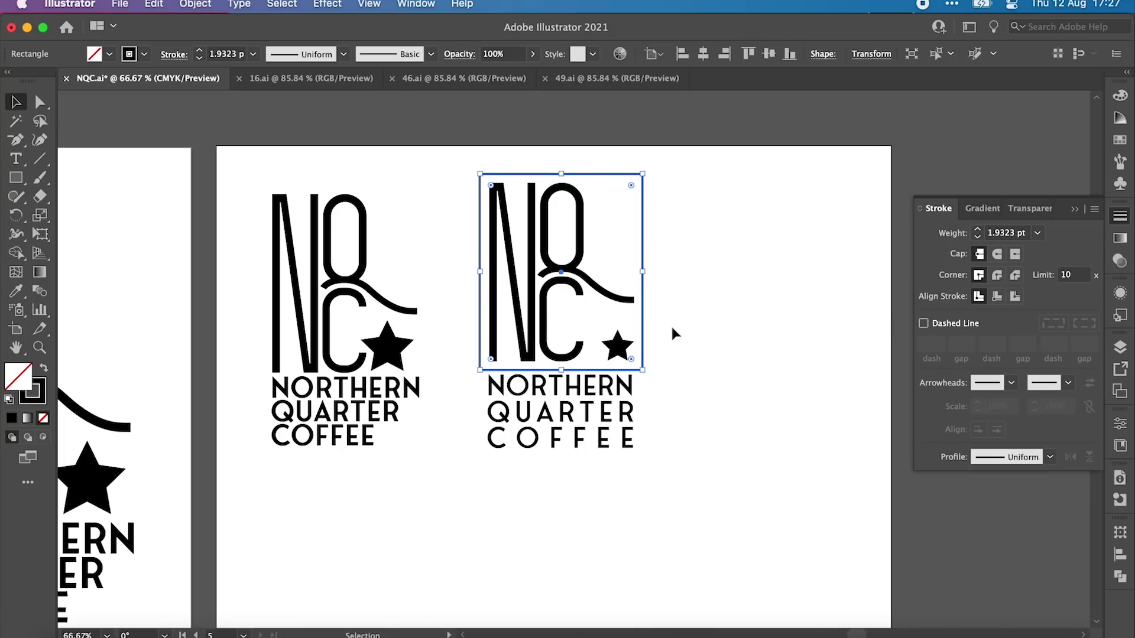
key(Left)
key(Left)
click(674, 332)
click(642, 328)
double_click(977, 230)
click(839, 257)
Filter the font list to sans serif and preview the typefaces on the company name below the frame
click(606, 422)
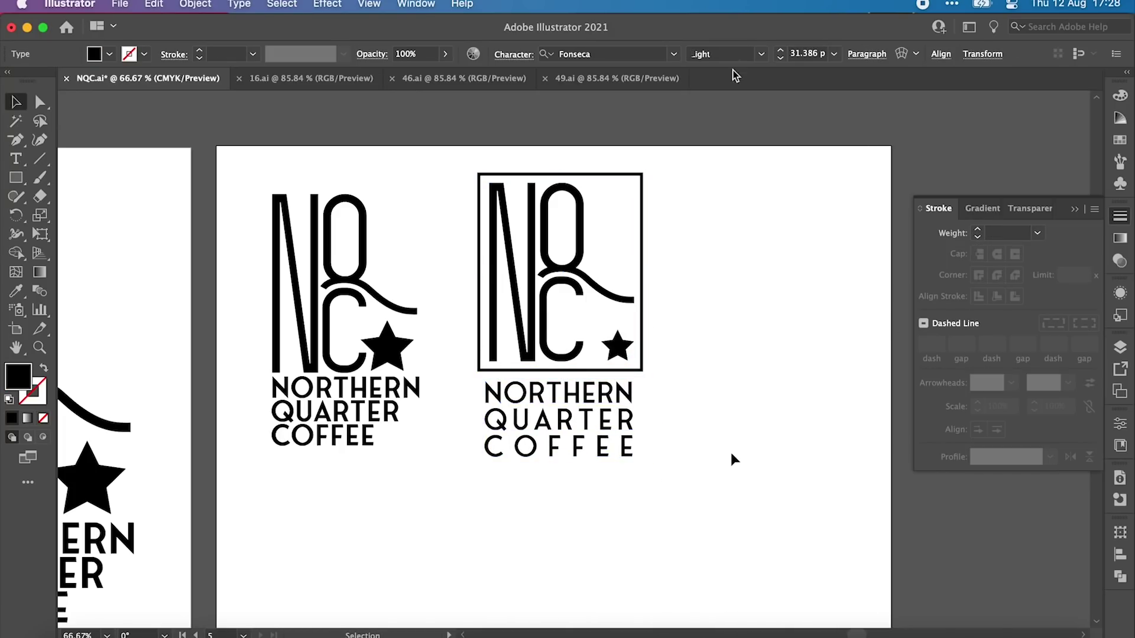
scroll(455, 213, right, 5)
click(514, 55)
click(673, 56)
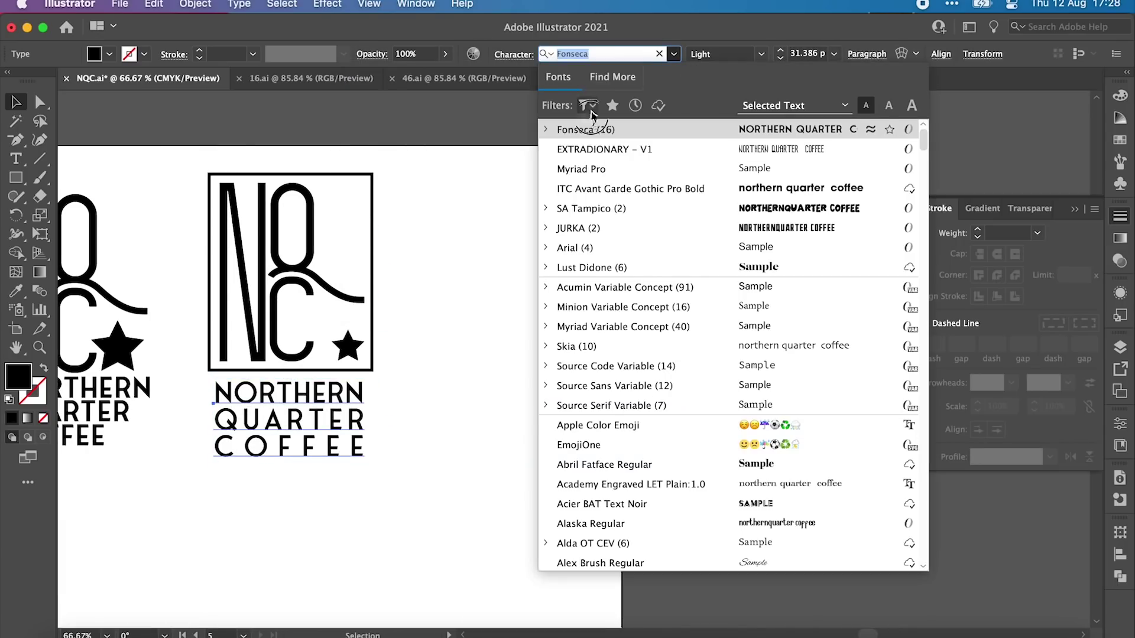
click(588, 107)
click(611, 147)
scroll(728, 511, down, 15)
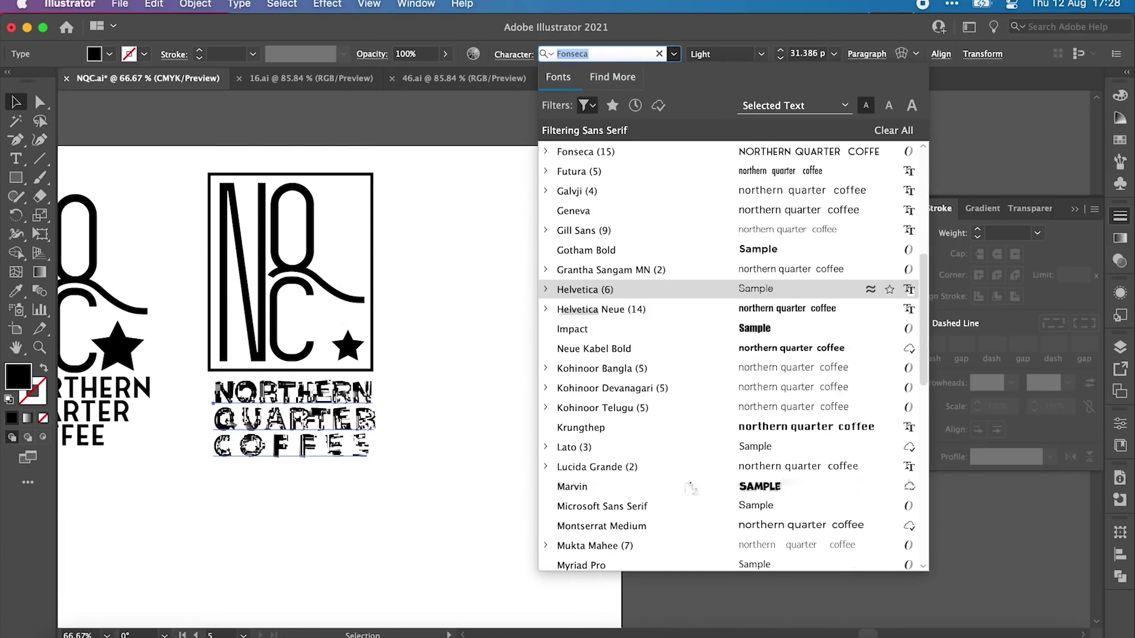
scroll(689, 497, up, 8)
scroll(684, 508, up, 5)
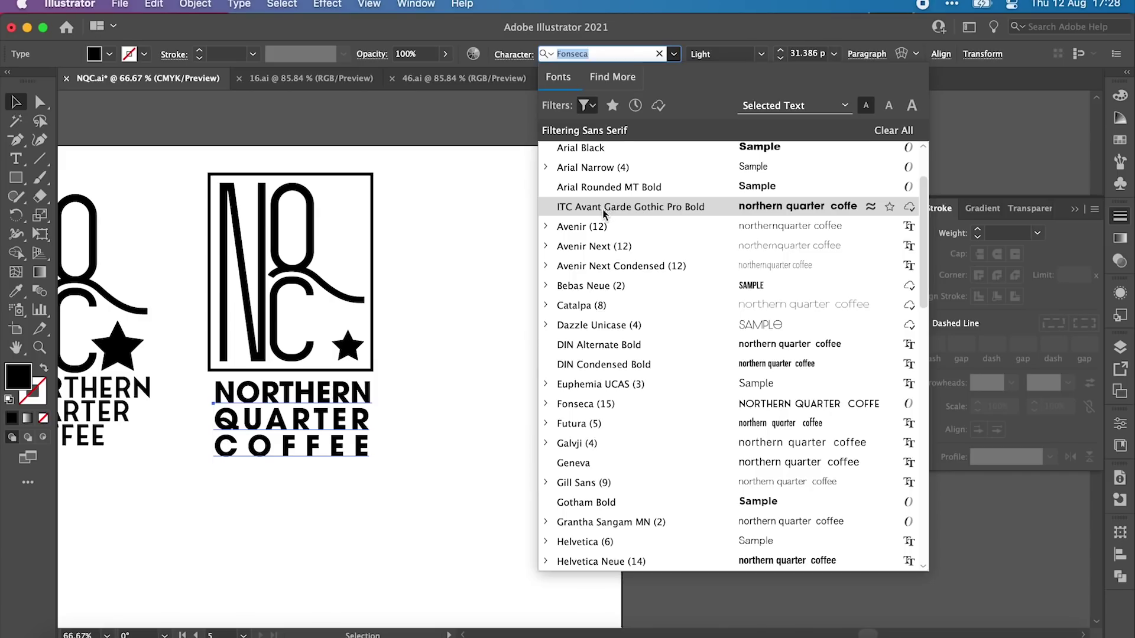
scroll(603, 214, up, 2)
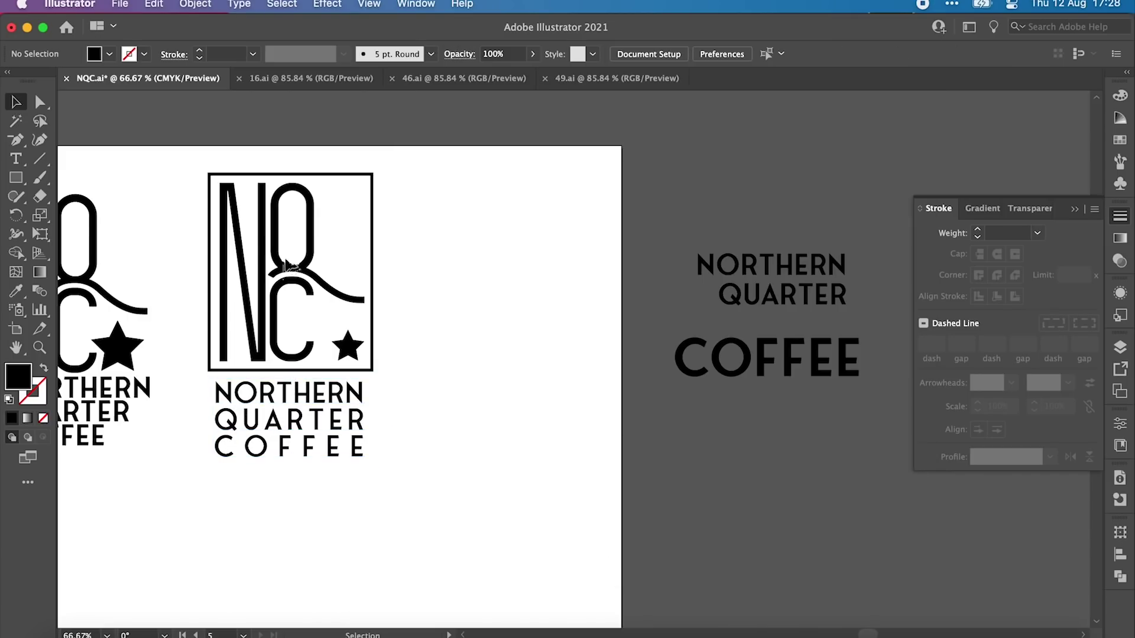
Duplicate the monogram's Q as a small copy below the frame and move the company name to the right of it
click(294, 236)
drag(294, 236, 449, 448)
drag(430, 426, 348, 467)
drag(229, 431, 231, 472)
click(384, 455)
Filter the fonts to sans serif with condensed width and set the company name in DIN Condensed Bold
click(513, 54)
scroll(485, 174, down, 18)
click(612, 425)
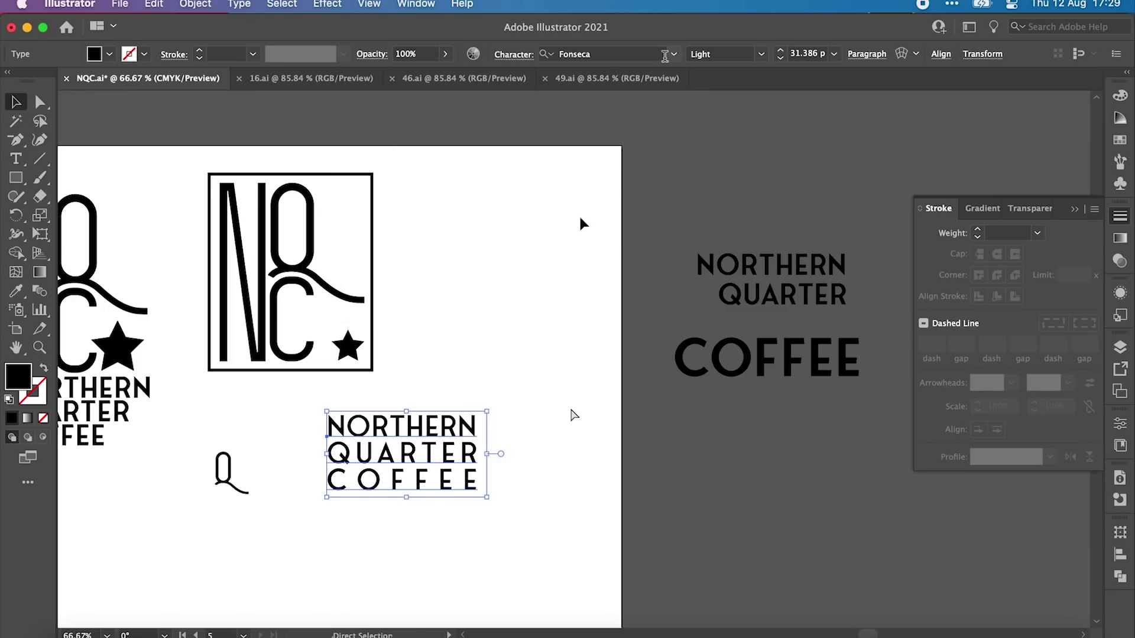
click(674, 54)
click(587, 105)
click(432, 187)
click(521, 307)
click(586, 105)
click(736, 192)
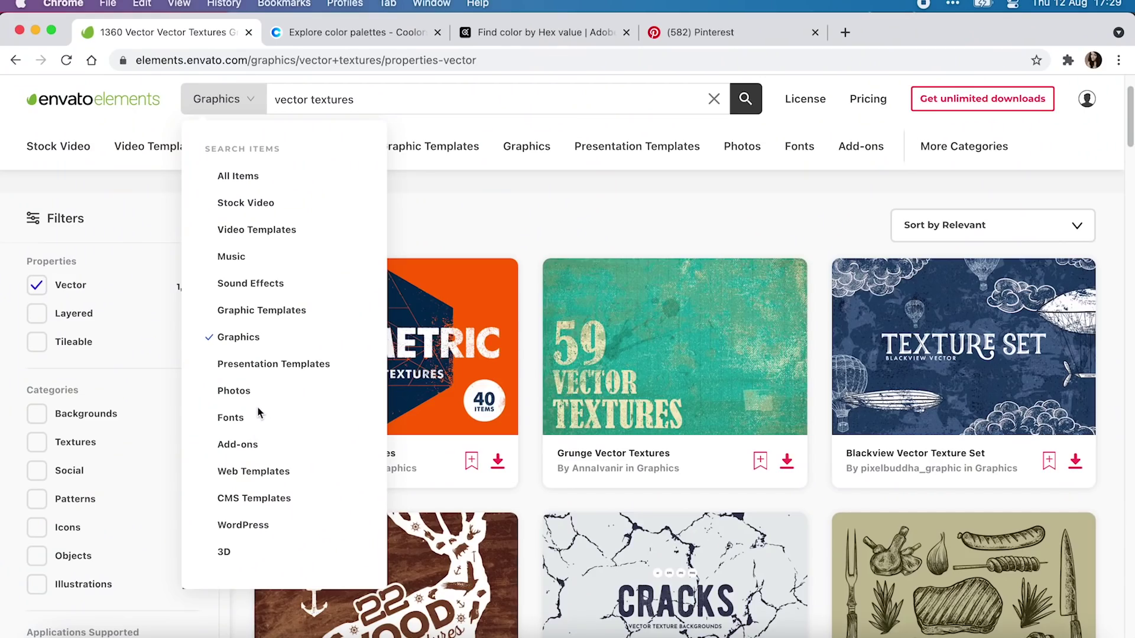
Search the Fonts category on Envato Elements for "condensed" and look through the typefaces for a suitable match
click(258, 415)
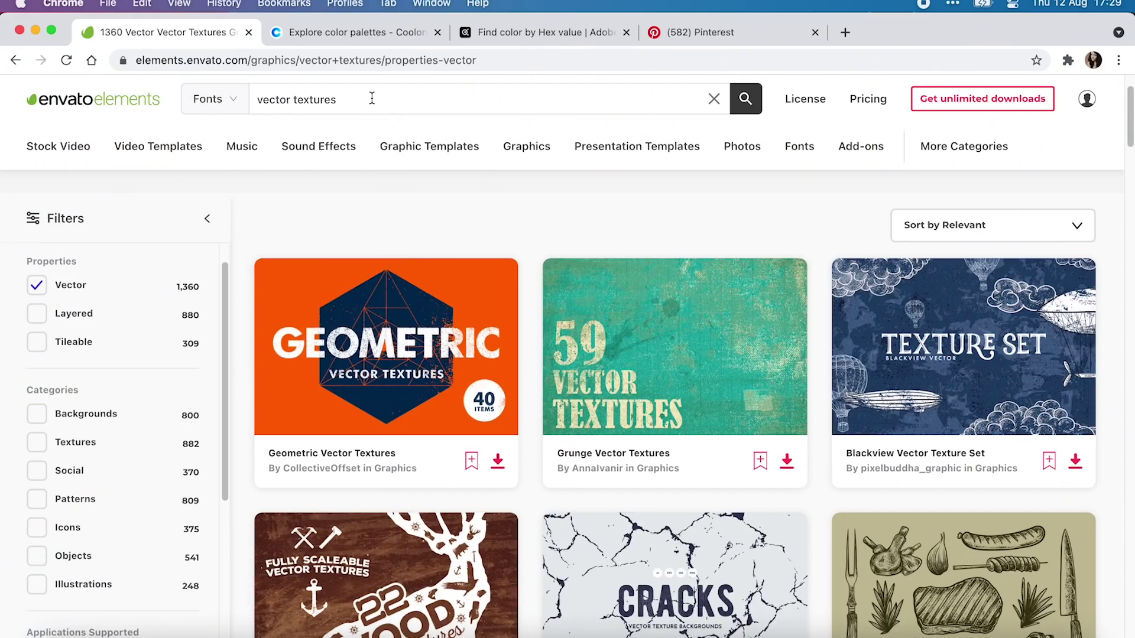
text(condensed)
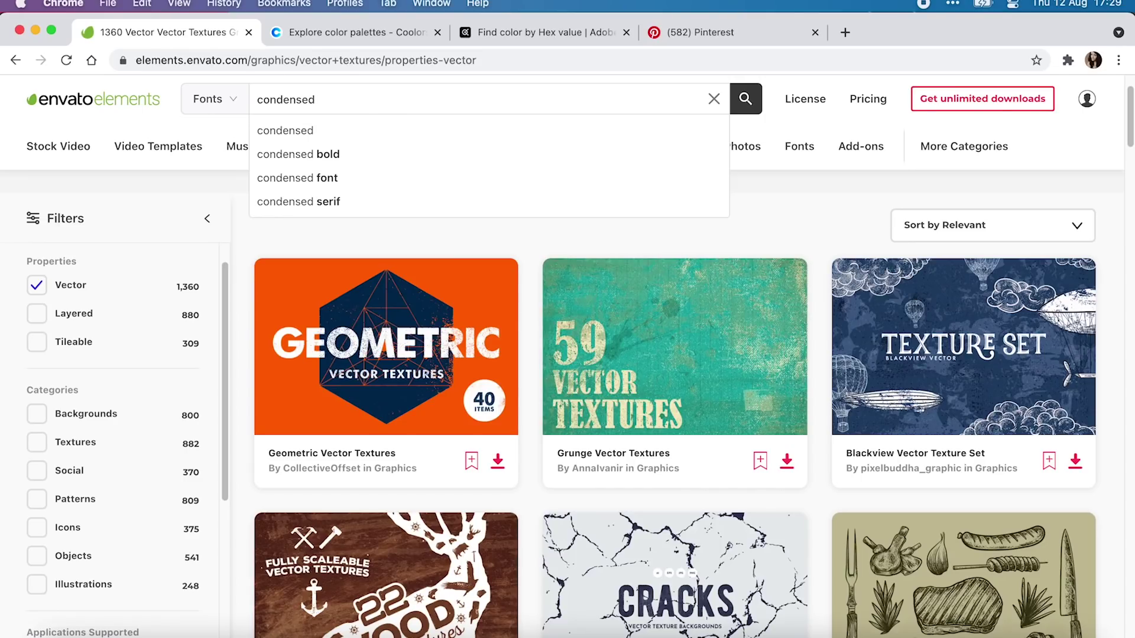
key(Return)
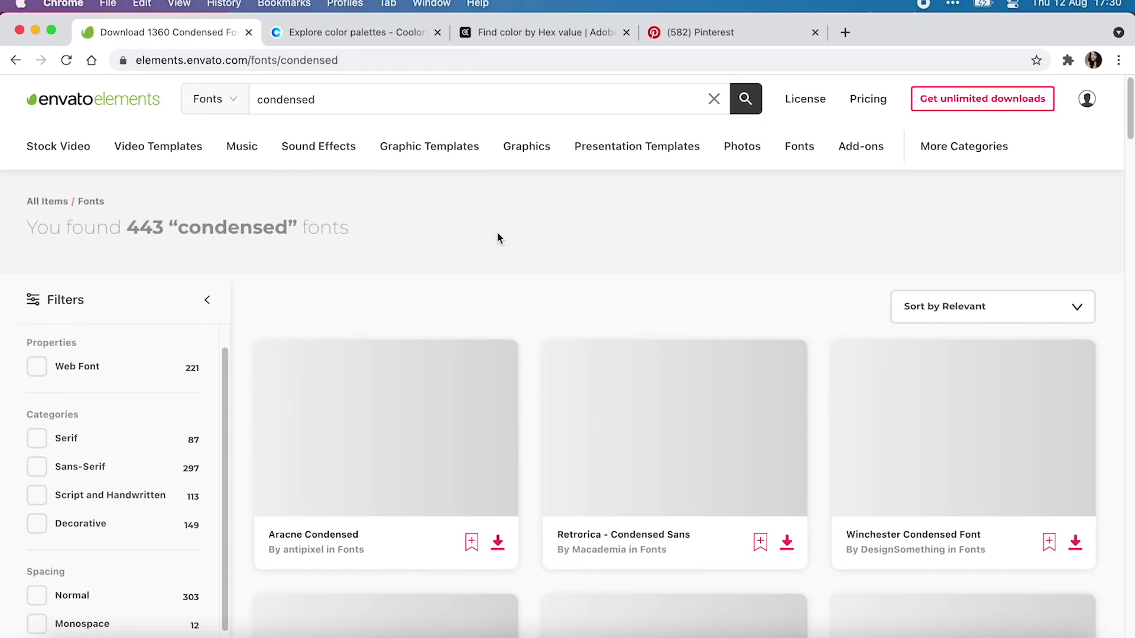
scroll(549, 319, down, 5)
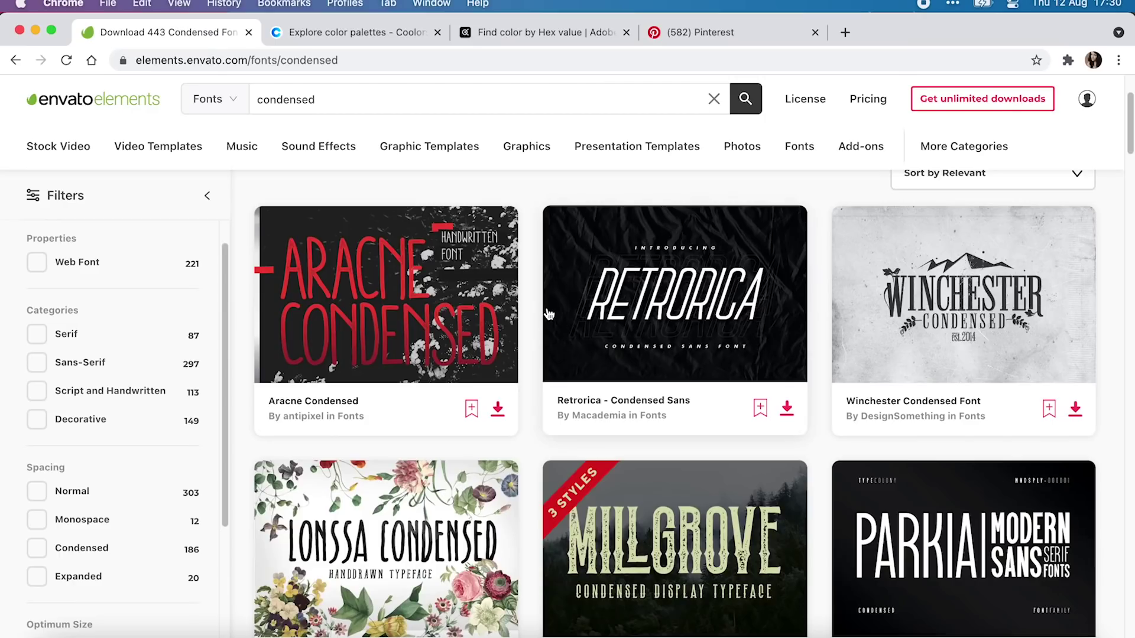
scroll(538, 319, down, 1)
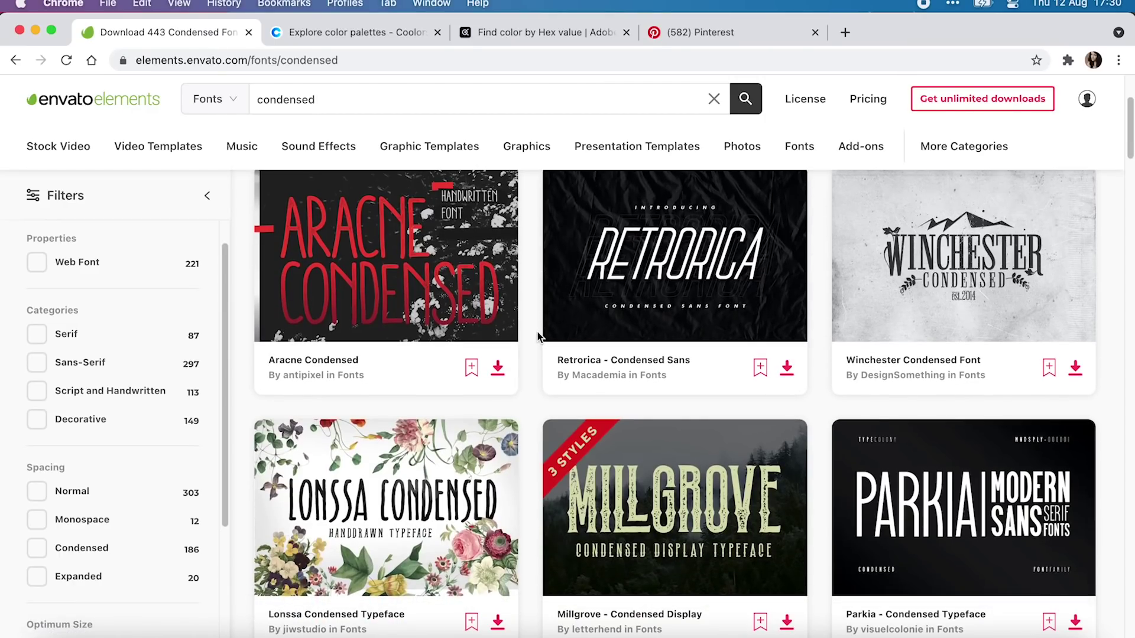
scroll(536, 336, down, 5)
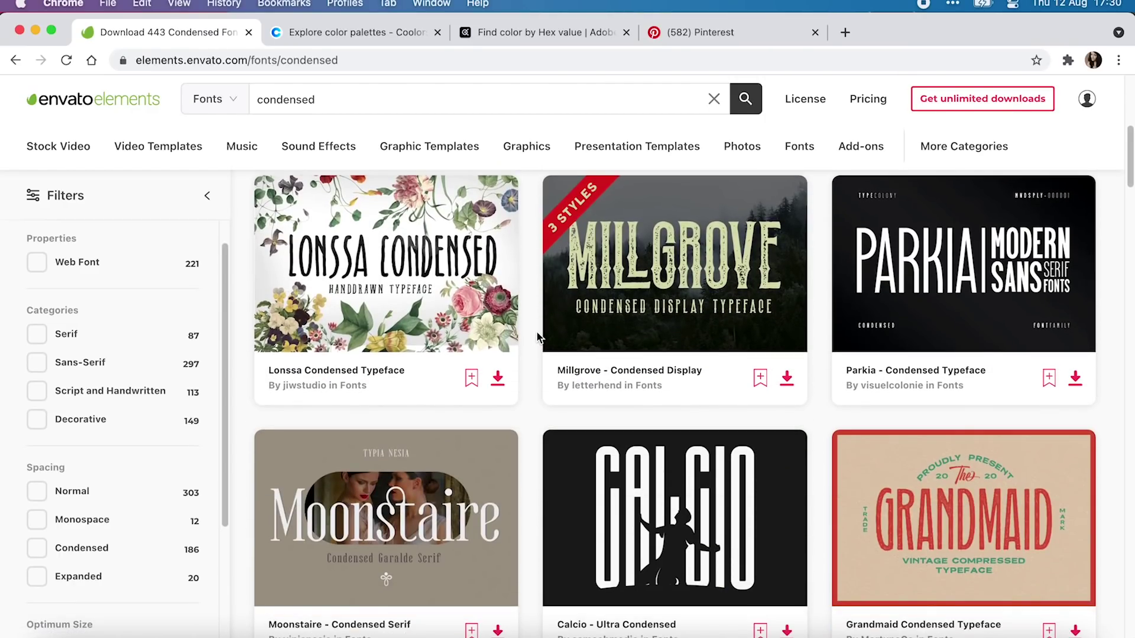
scroll(536, 374, down, 3)
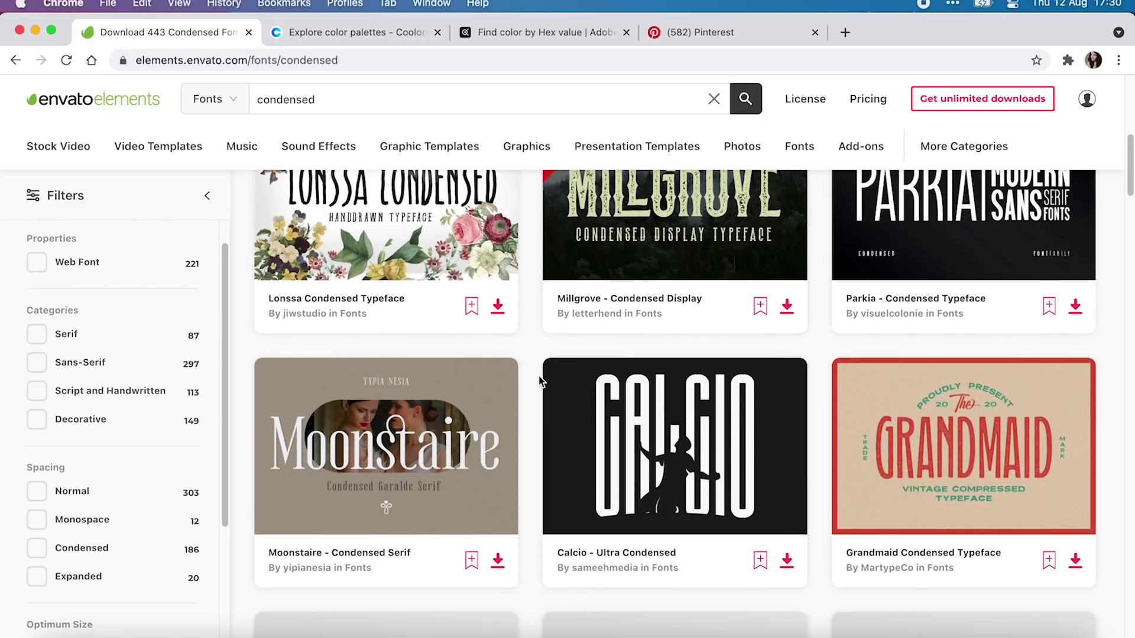
scroll(539, 381, down, 2)
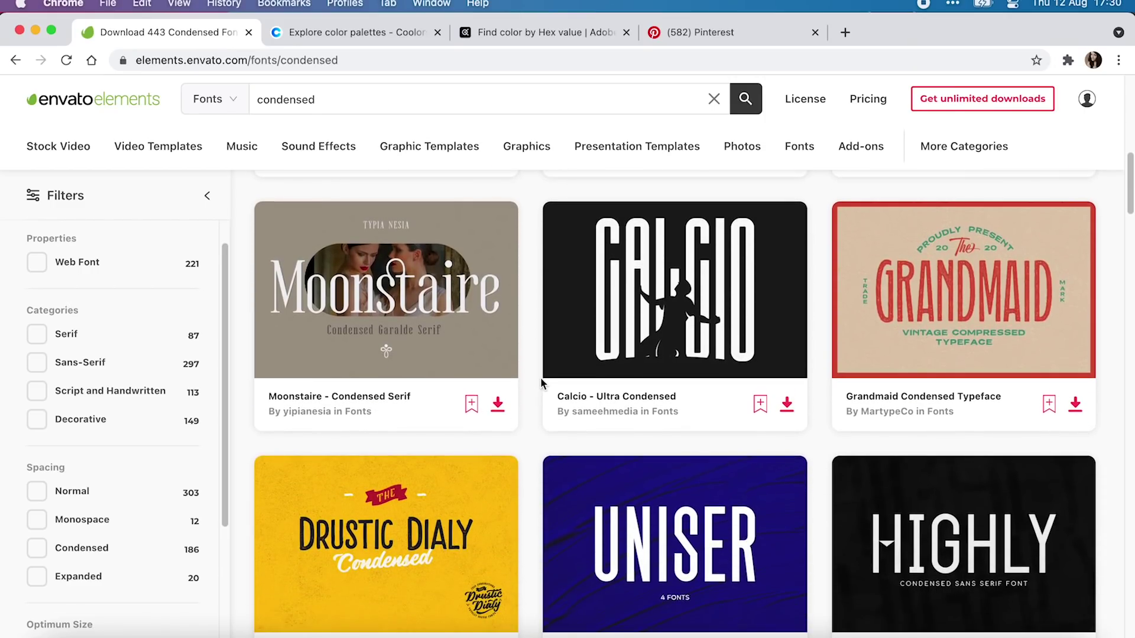
scroll(541, 378, down, 1)
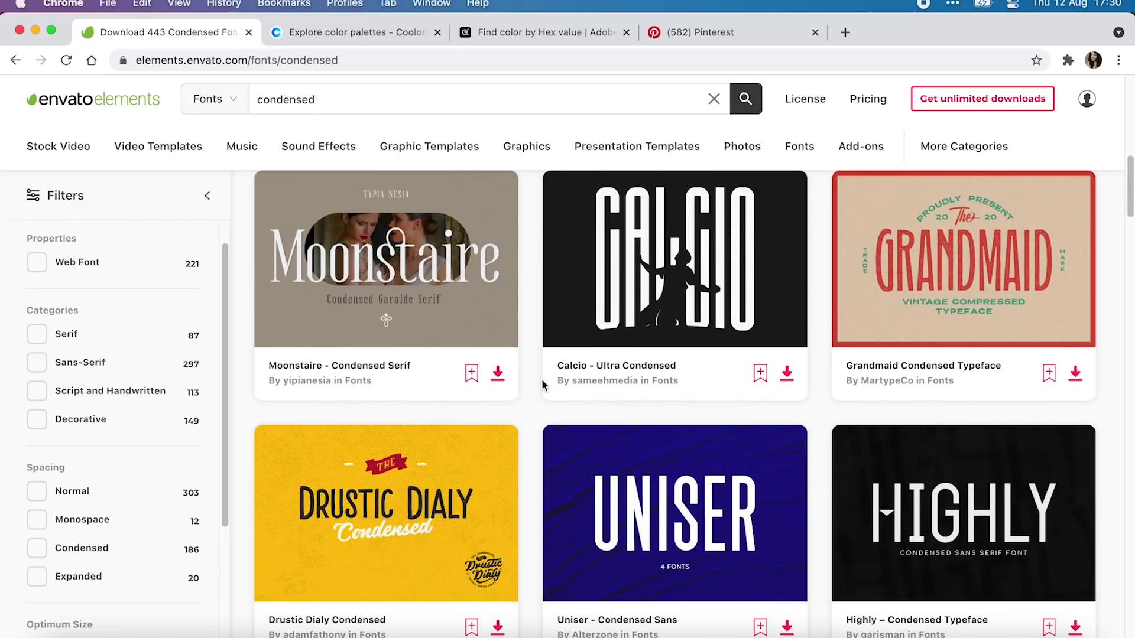
scroll(545, 392, down, 1)
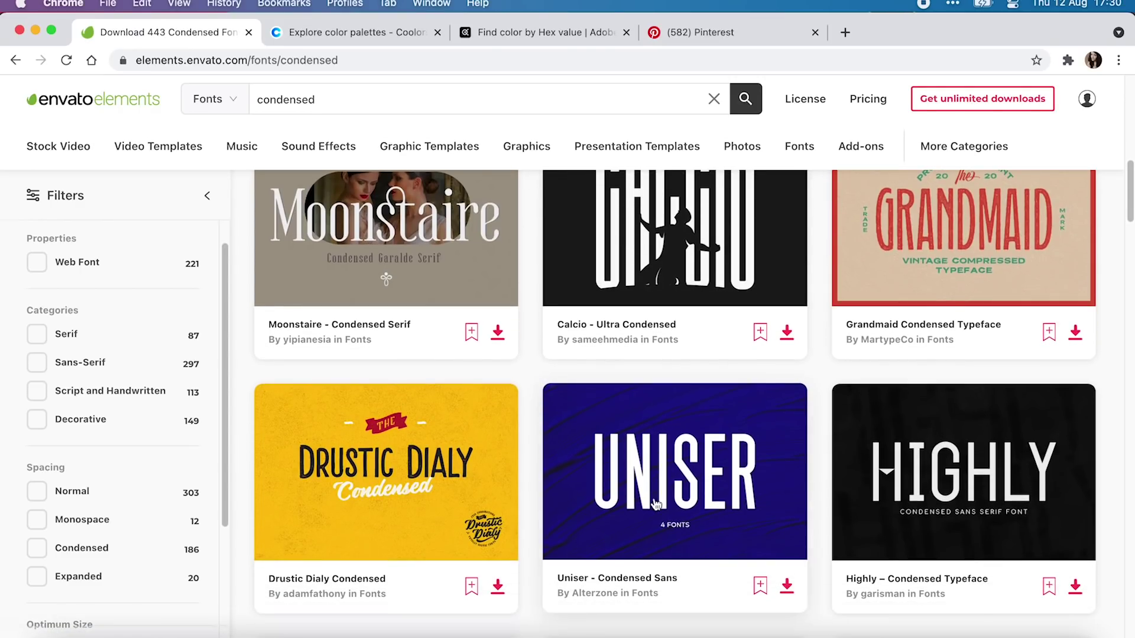
Open the collection choices for the Uniser - Condensed Sans font
click(761, 586)
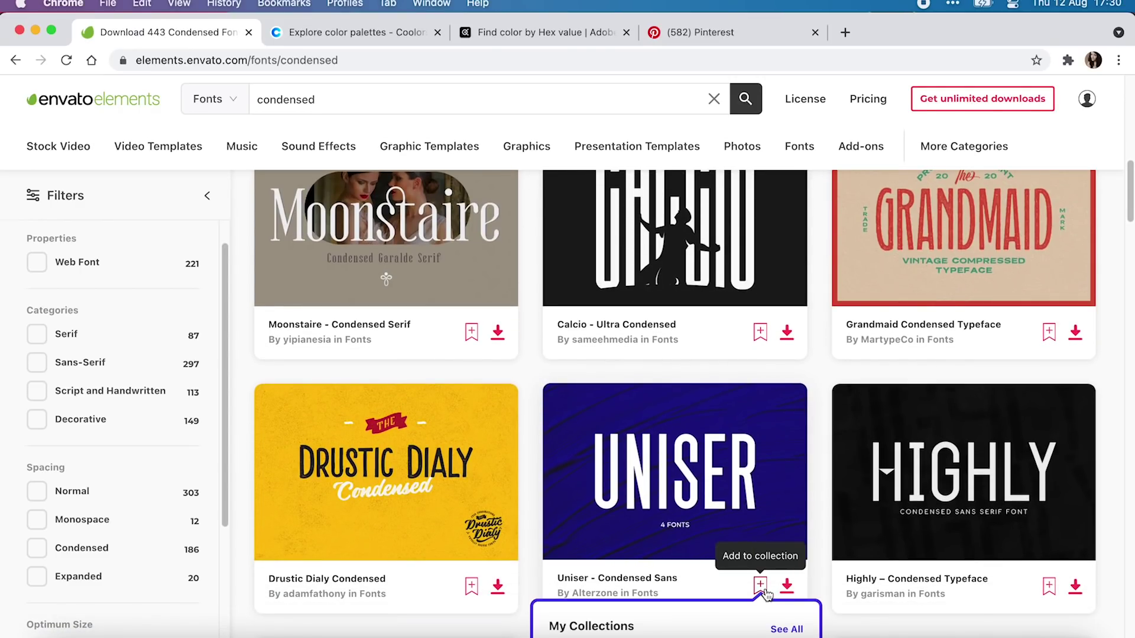
scroll(766, 594, down, 1)
scroll(766, 591, down, 1)
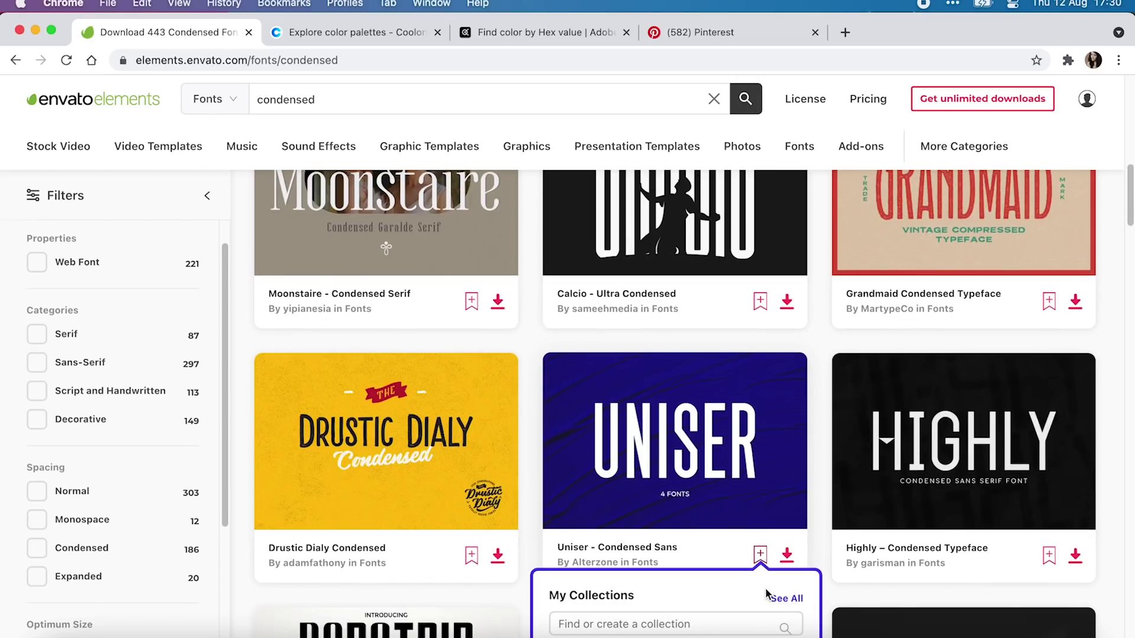
scroll(765, 591, down, 3)
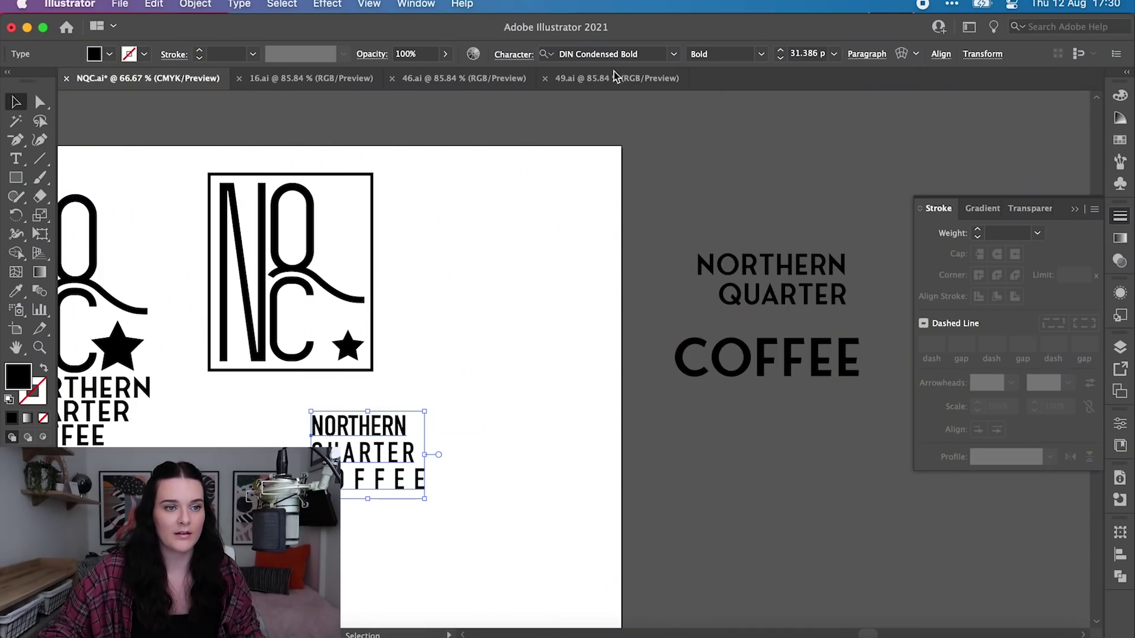
Return to Illustrator, clear the font filters and set the company name in Uniser Bold
click(591, 54)
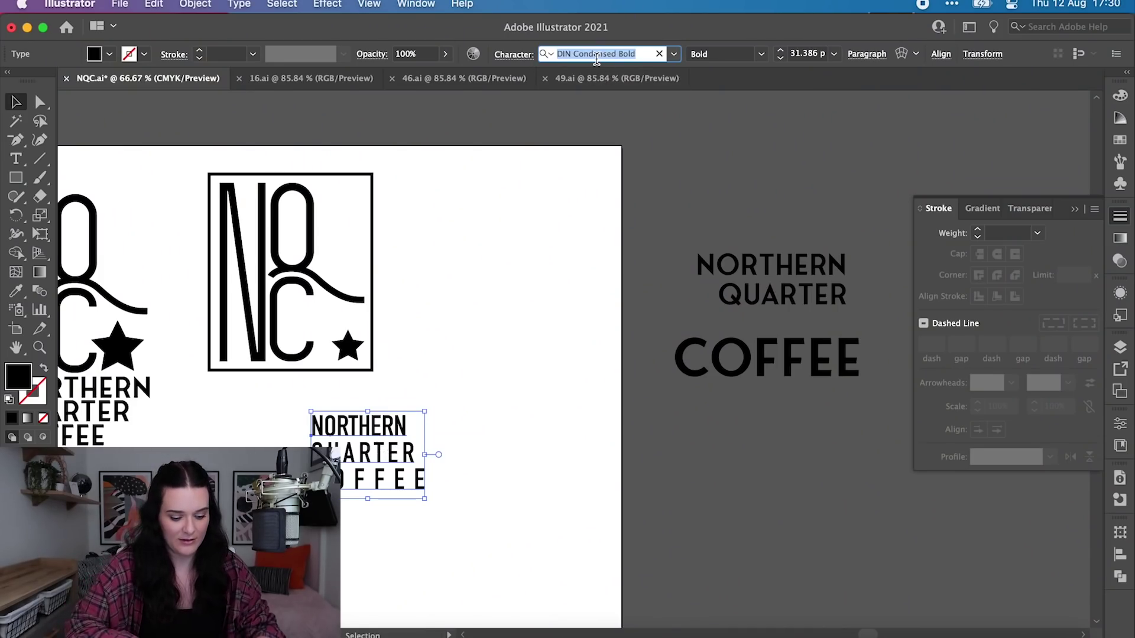
text(unise)
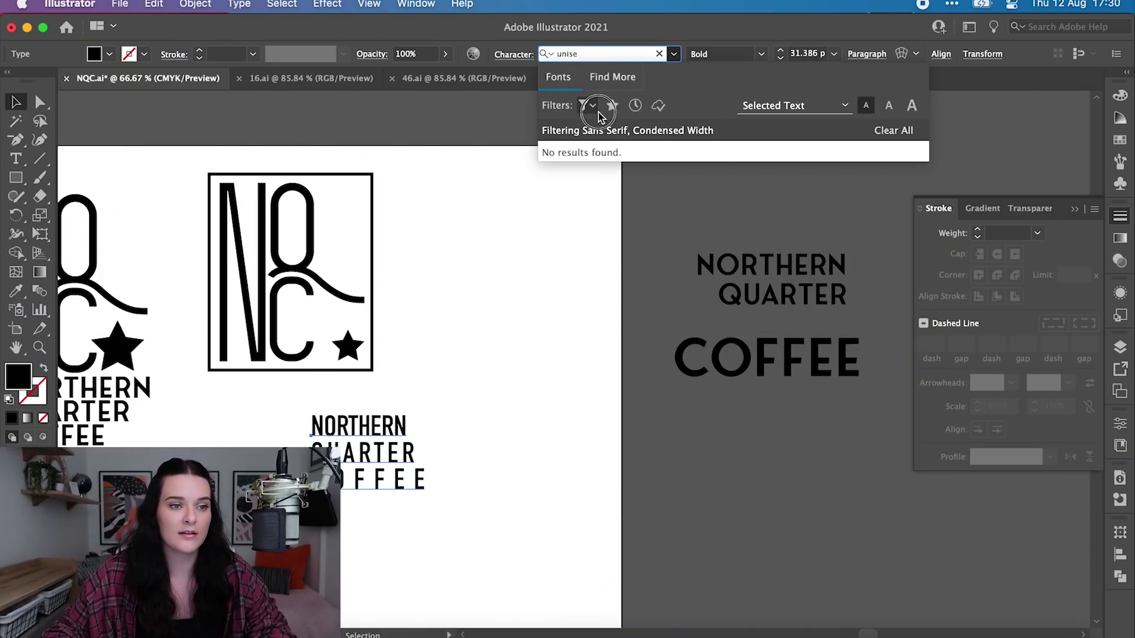
click(593, 107)
click(568, 141)
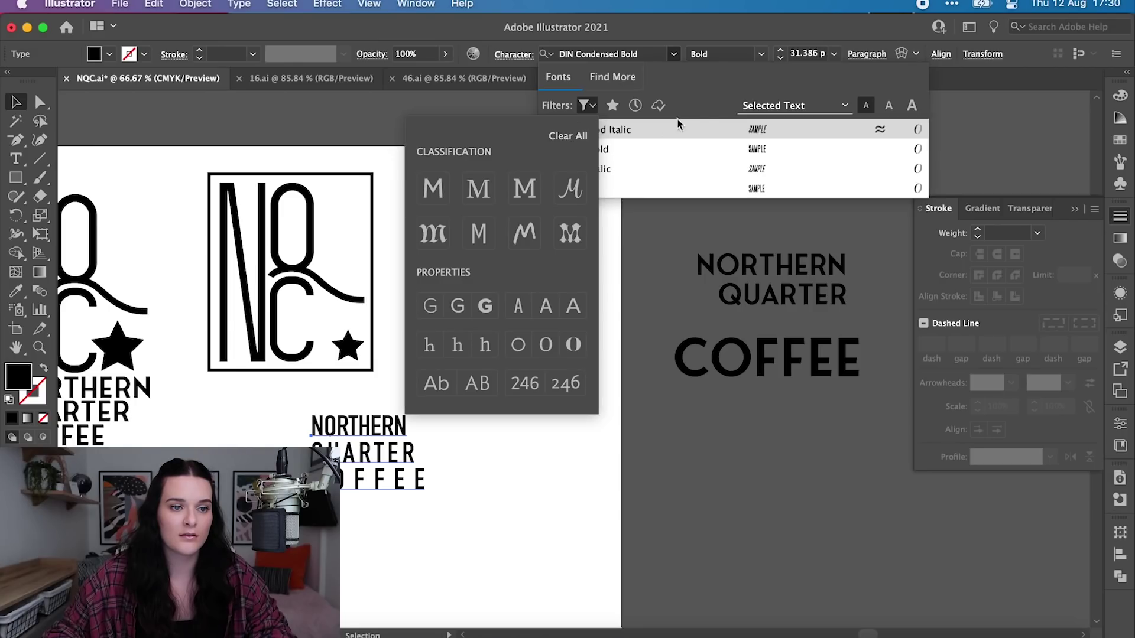
click(724, 98)
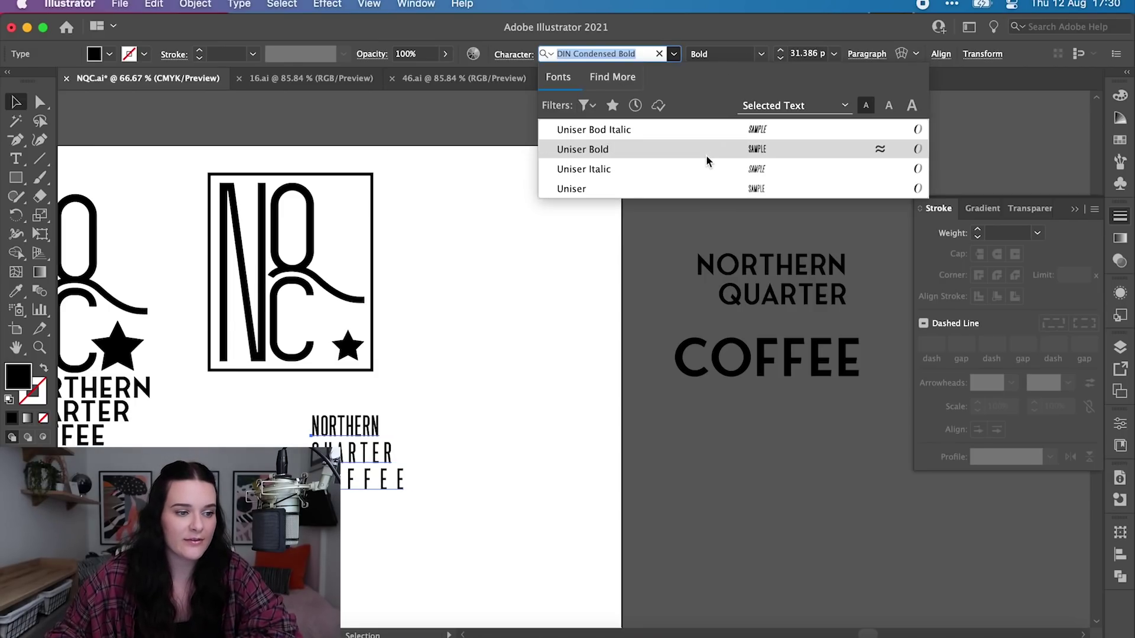
click(701, 187)
Enlarge the company name to about 58.63 pt and place it below the framed monogram, offset to the right
drag(335, 452, 247, 415)
drag(308, 455, 497, 457)
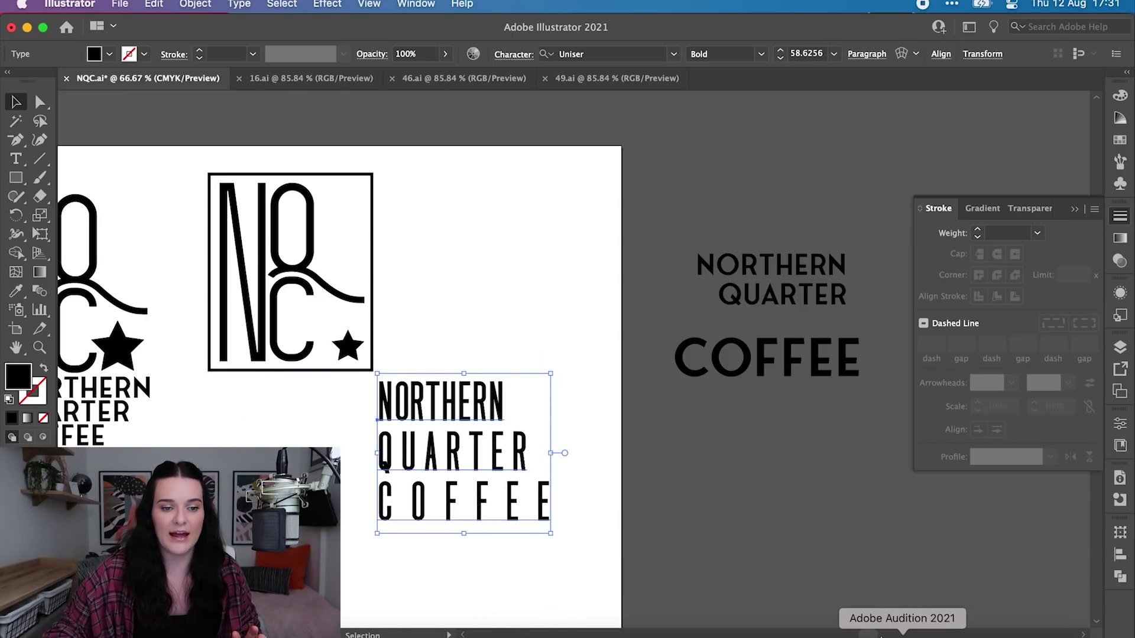
scroll(774, 610, left, 3)
drag(494, 458, 410, 491)
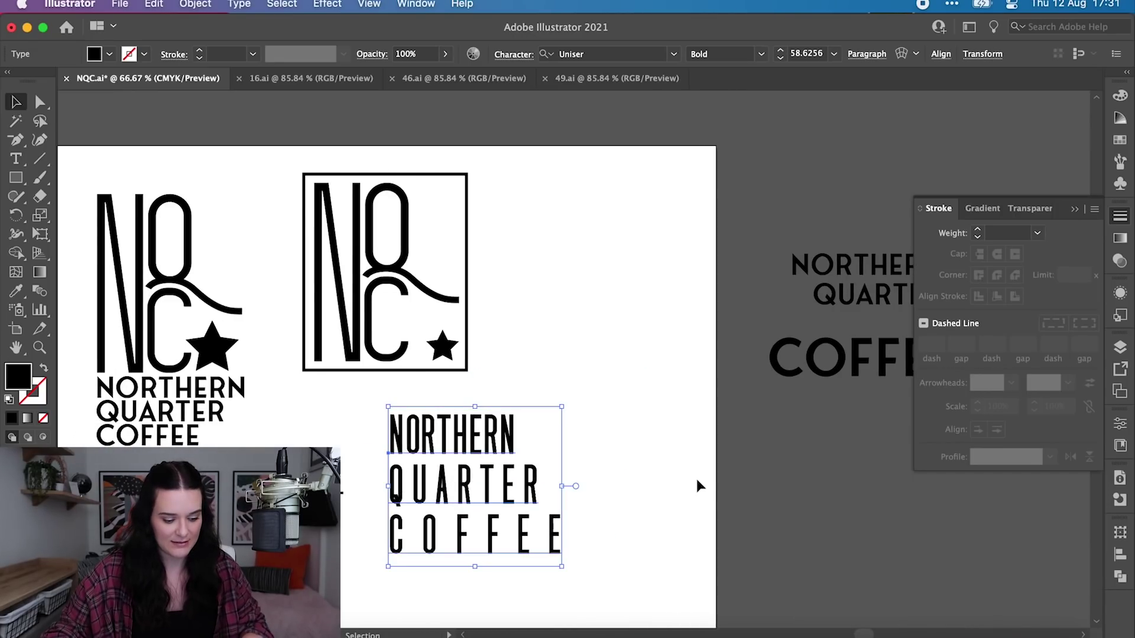
Copy the Uniser Bold styling from the letter-spaced company name onto the small name beneath the unframed monogram
click(698, 481)
click(155, 433)
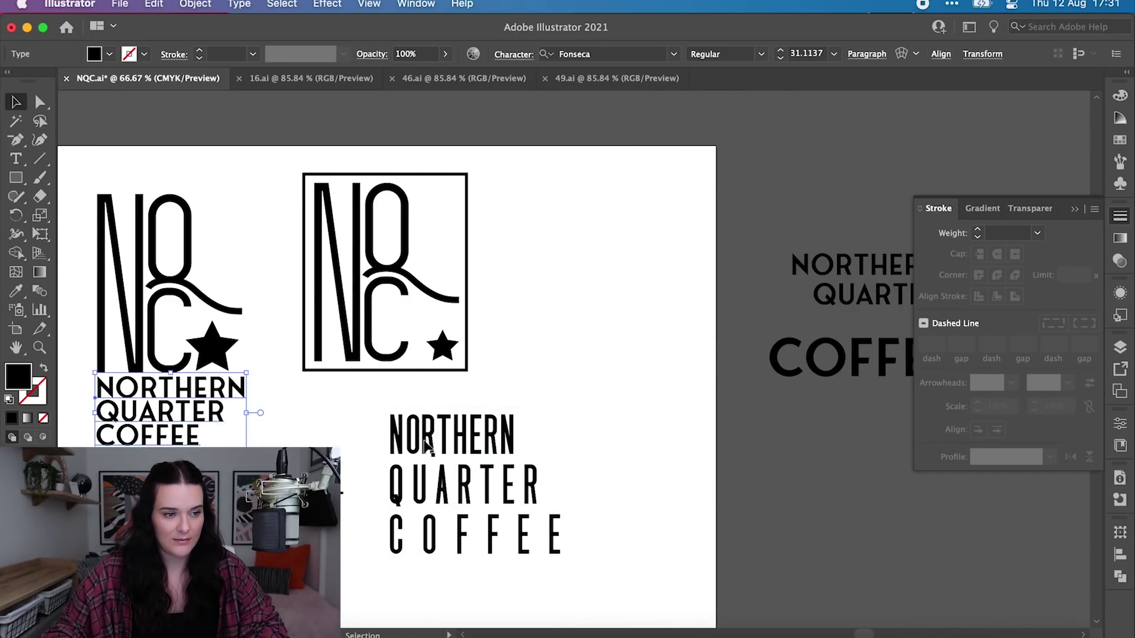
key(i)
click(378, 431)
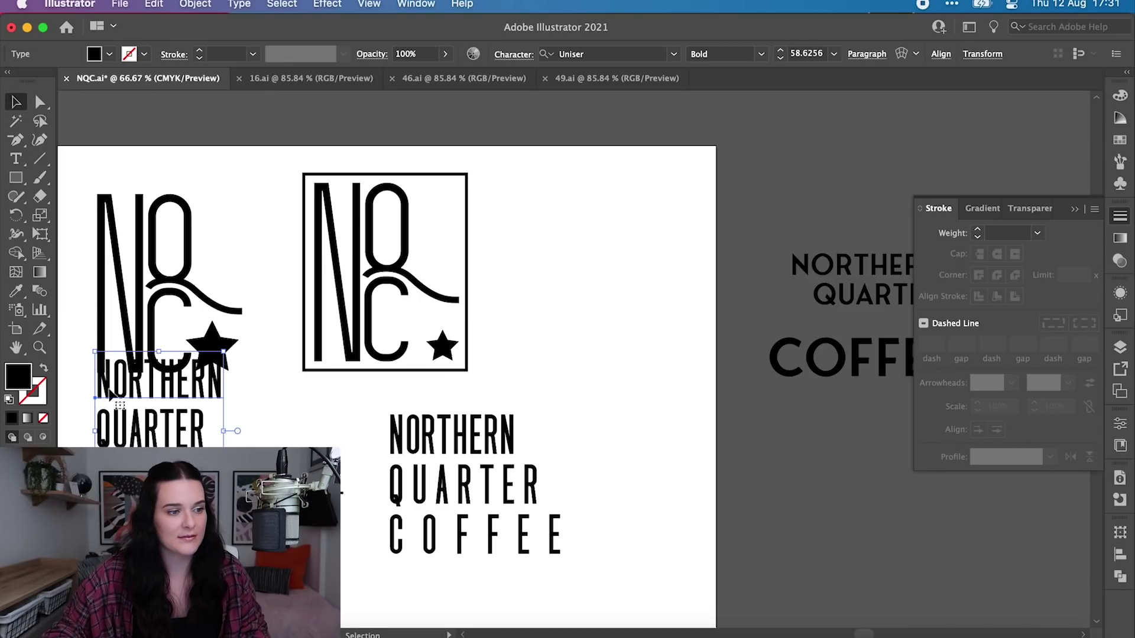
Move the restyled name beneath the framed monogram, fit it to the frame's width, and shift the letter-spaced version aside
drag(113, 396, 345, 444)
drag(502, 434, 650, 423)
drag(378, 441, 394, 450)
click(237, 441)
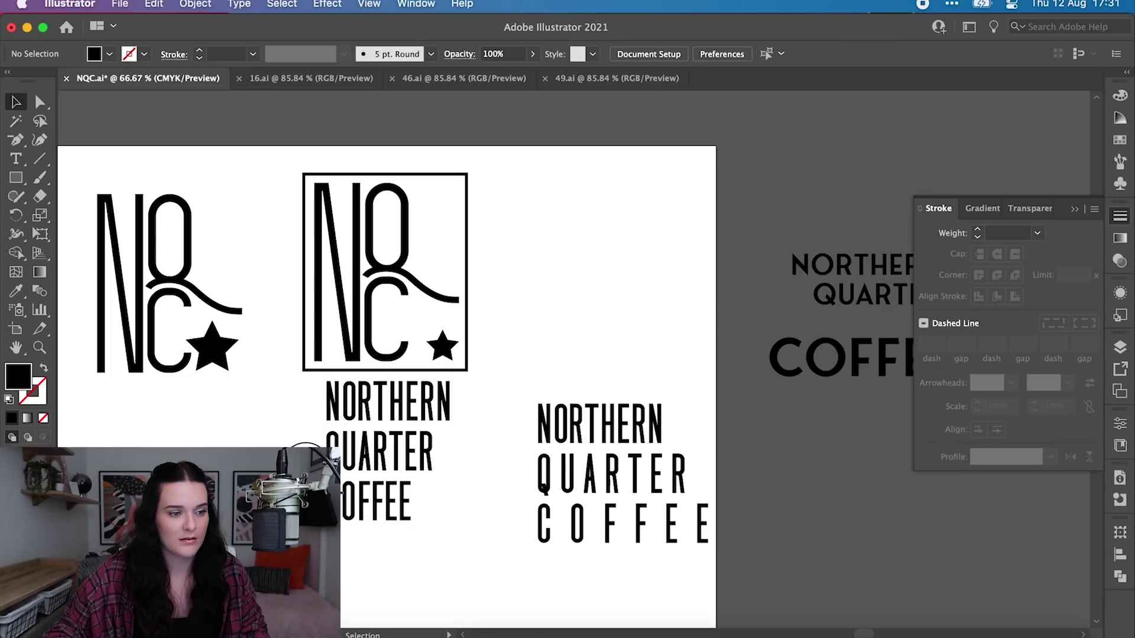
click(399, 475)
drag(458, 459, 408, 452)
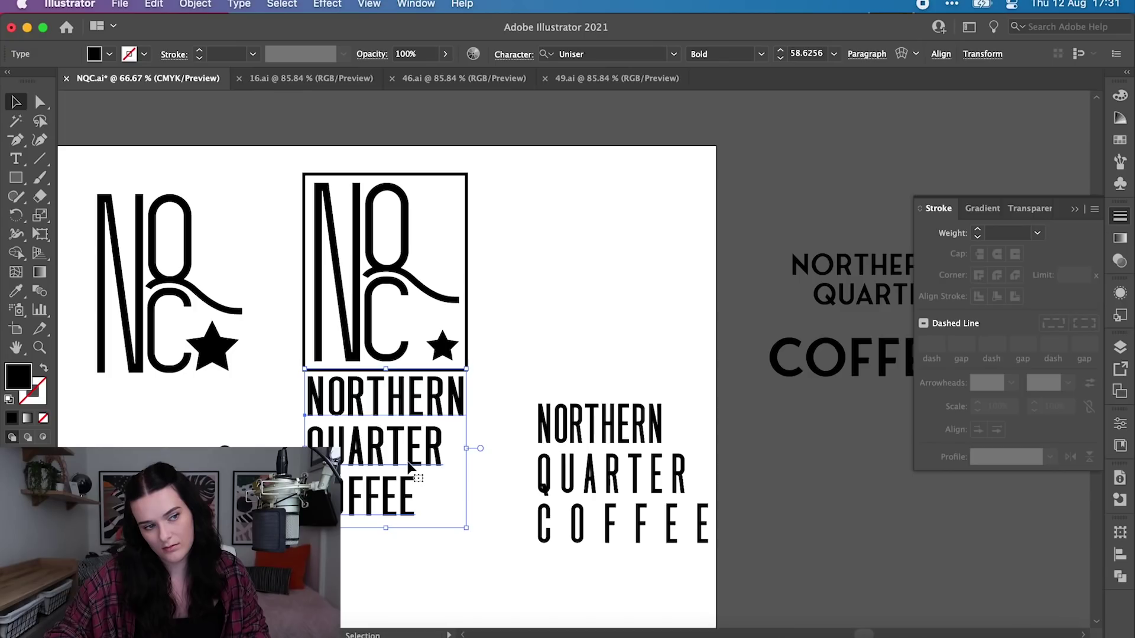
Delete all company name texts on the layout artboard and the loose words beside it
shift+click(591, 506)
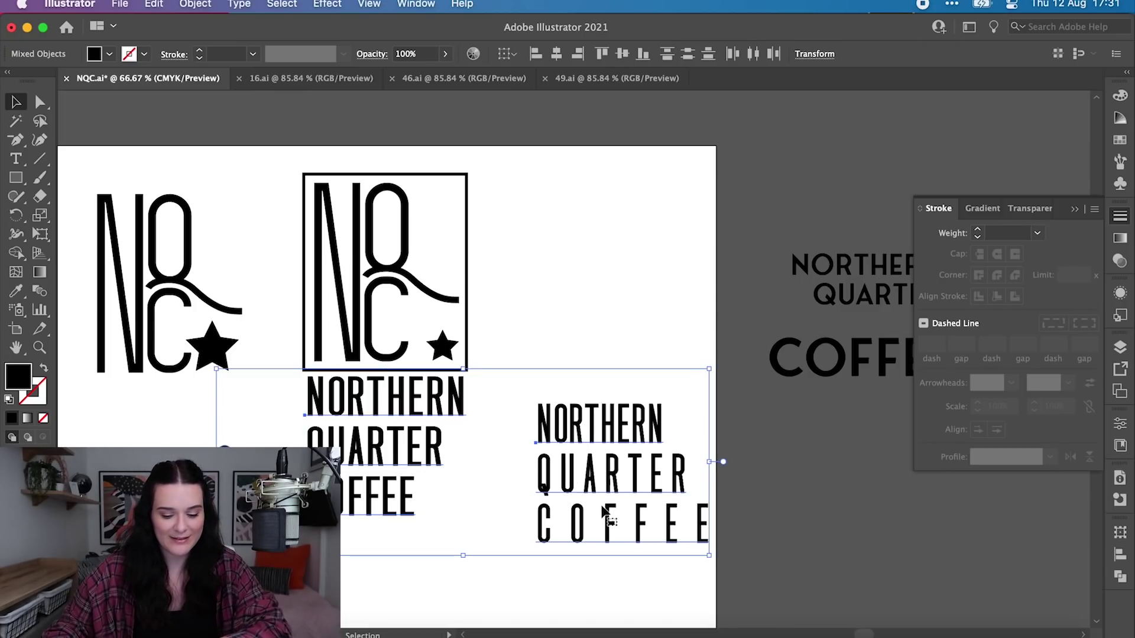
key(Delete)
click(856, 356)
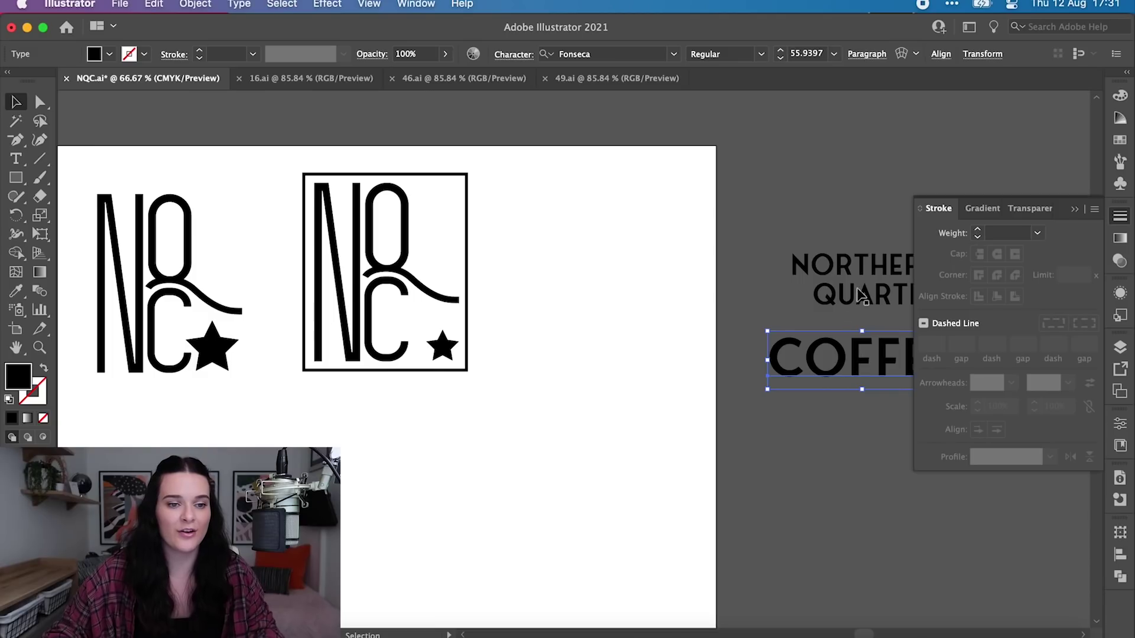
shift+click(861, 270)
key(Delete)
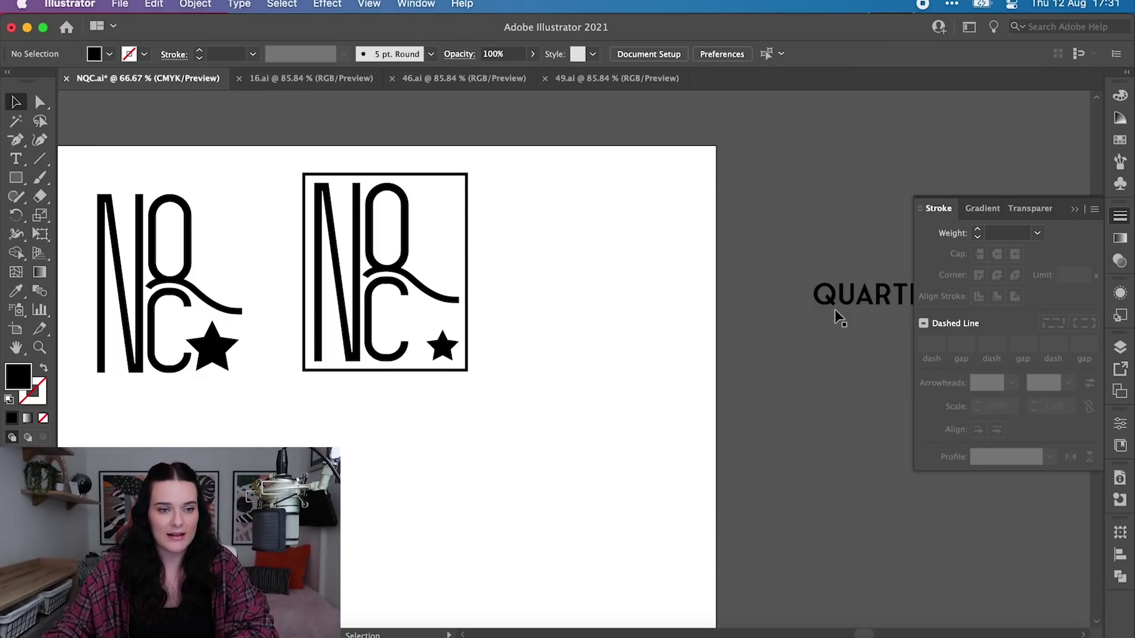
click(836, 303)
key(Delete)
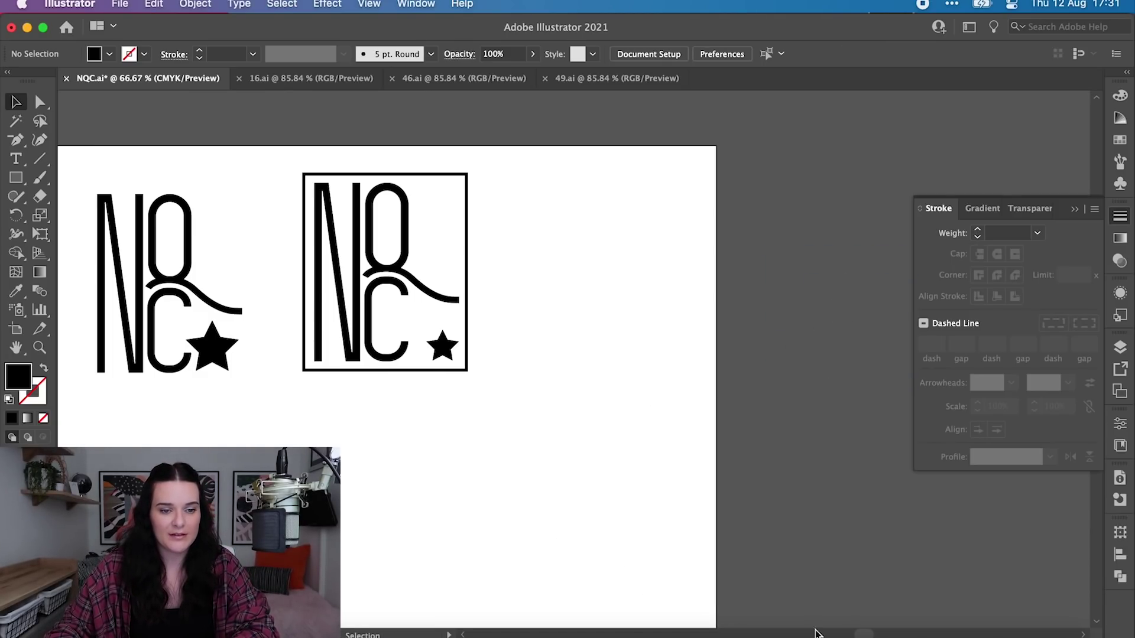
Delete the unframed monogram and its large star from the layout artboard
drag(861, 634, 857, 632)
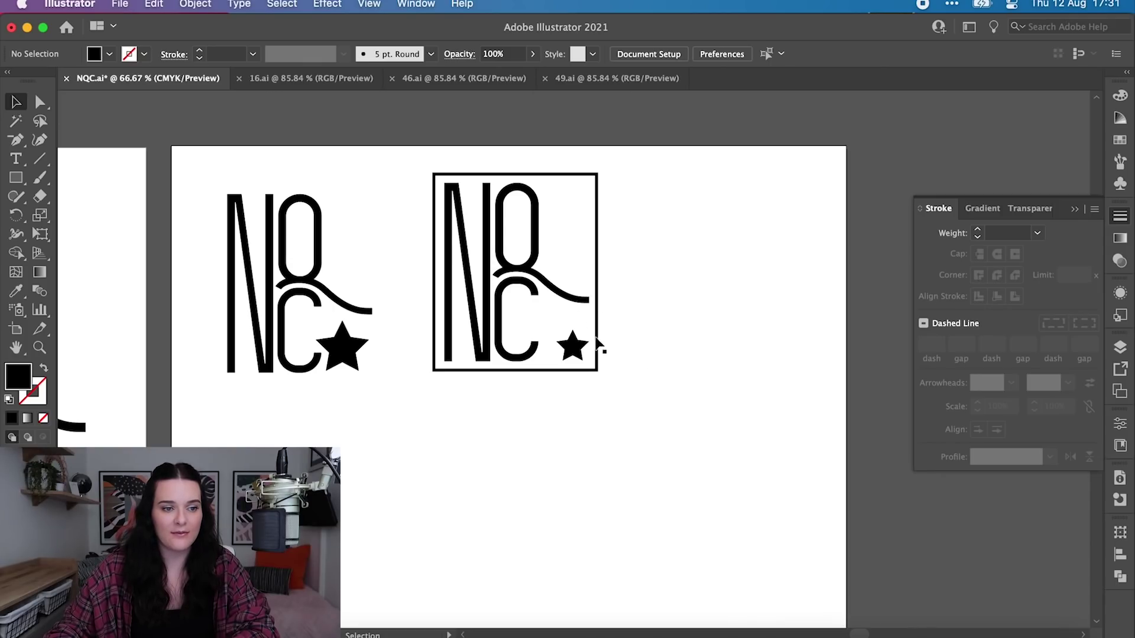
click(324, 354)
click(201, 209)
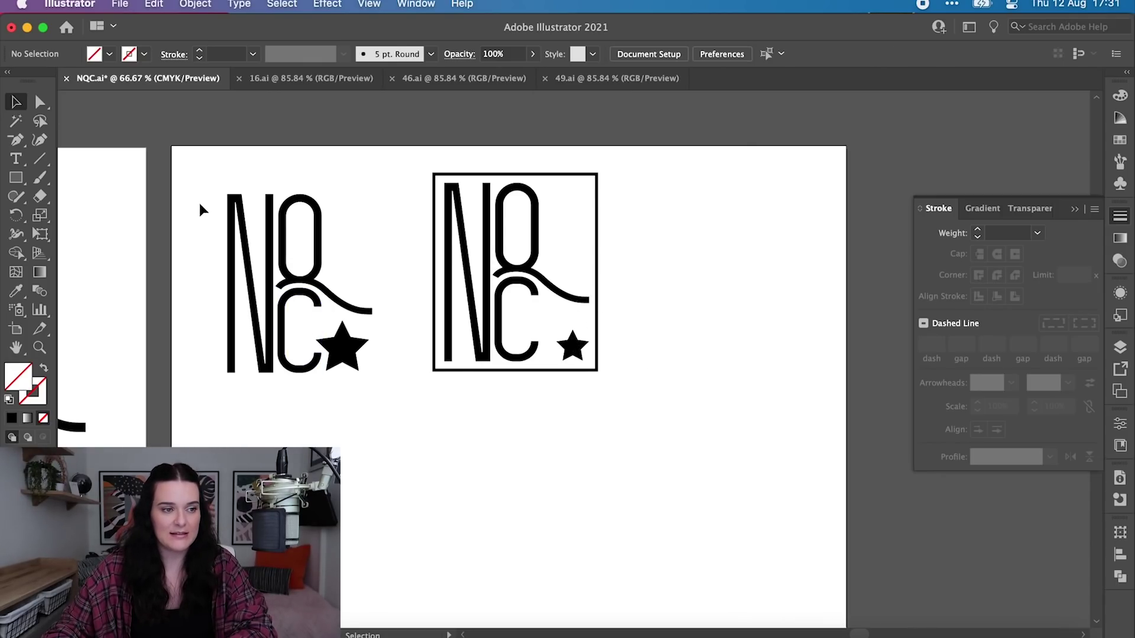
drag(346, 393, 347, 387)
key(Delete)
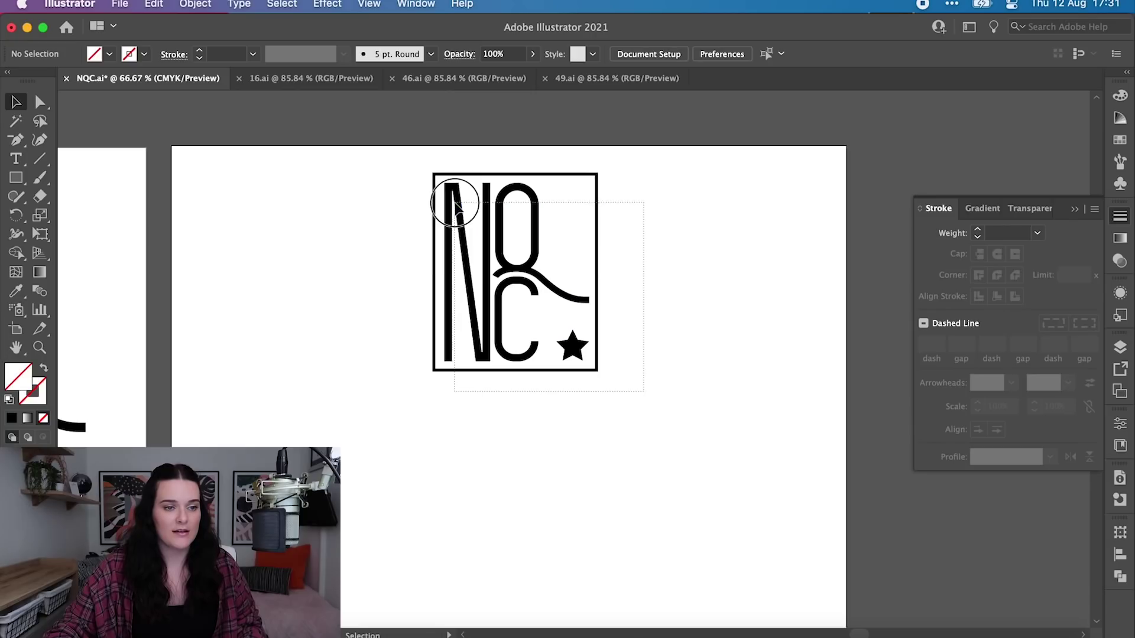
Duplicate the framed monogram with its star into the empty space beside it and remove the frame from the copy
drag(455, 203, 455, 204)
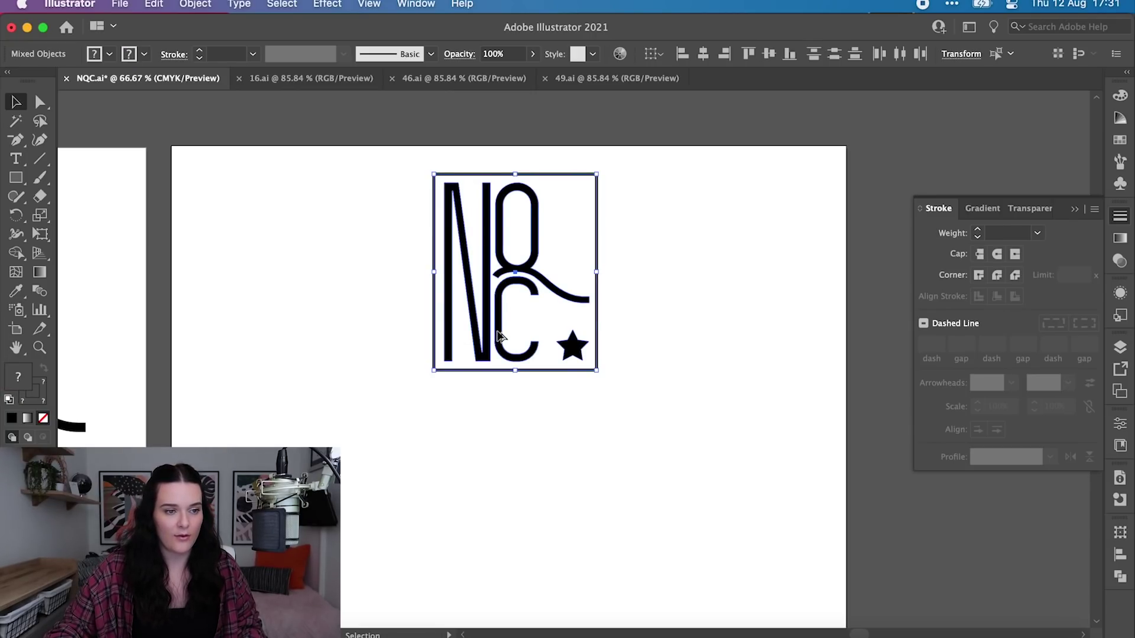
drag(498, 336, 278, 337)
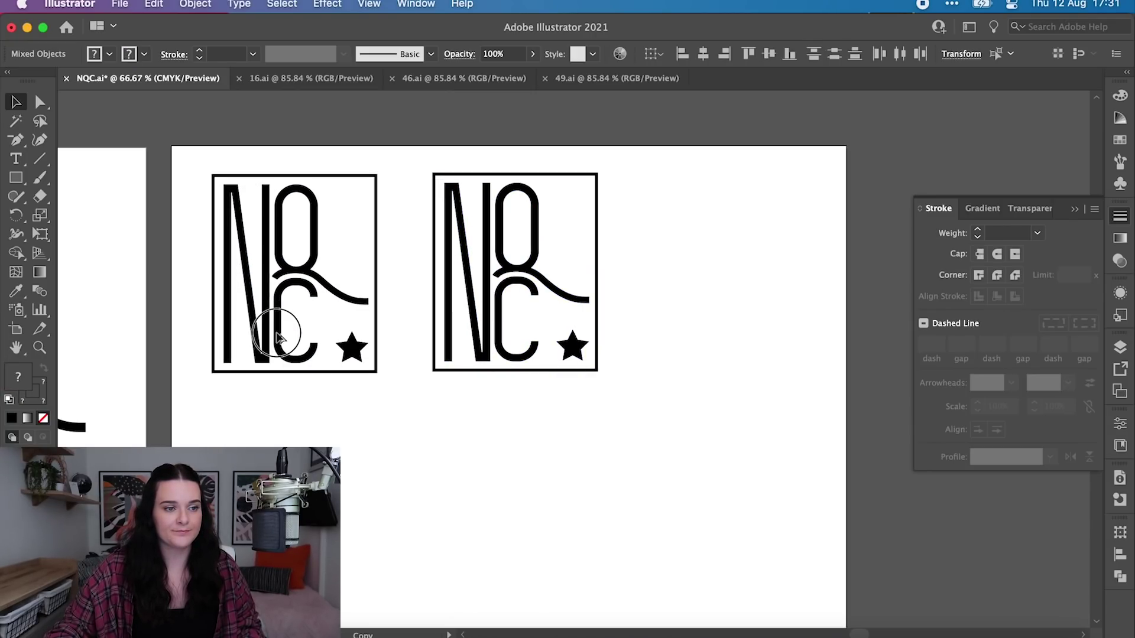
click(388, 434)
click(318, 371)
key(Delete)
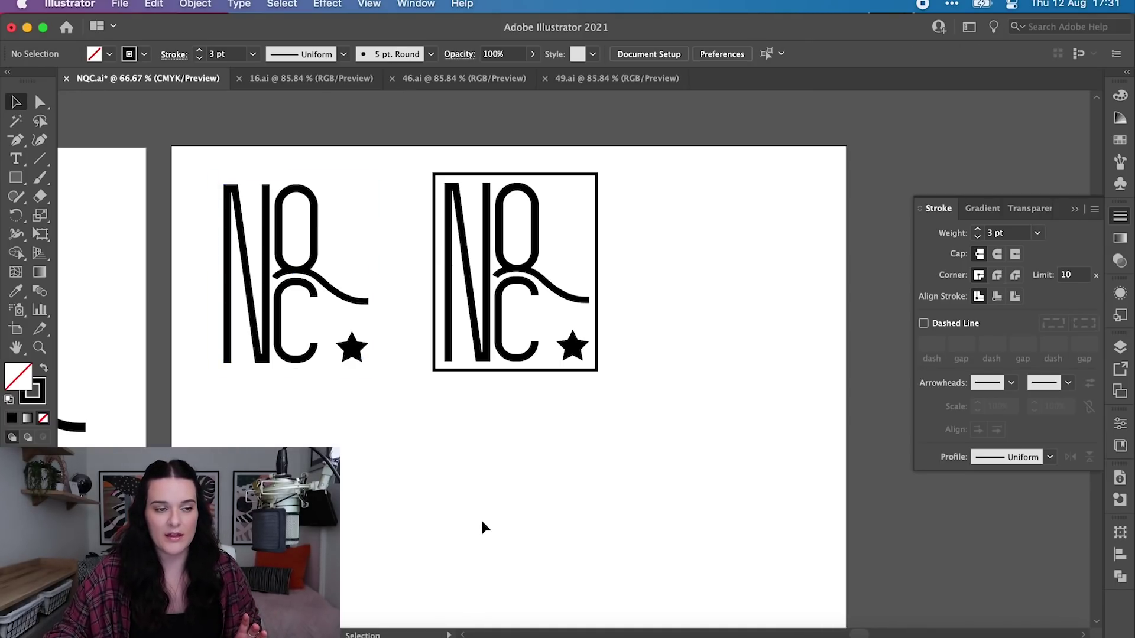
Add the text "NORTHERN QUARTER COFFEE" on one line below the monograms
scroll(482, 520, down, 3)
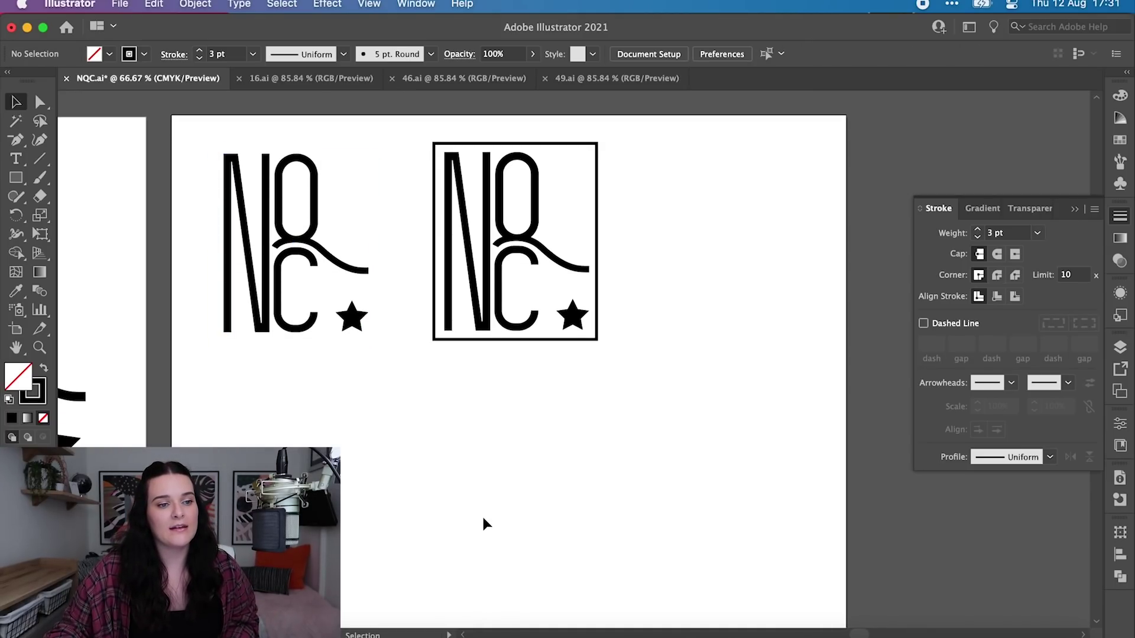
scroll(484, 520, down, 1)
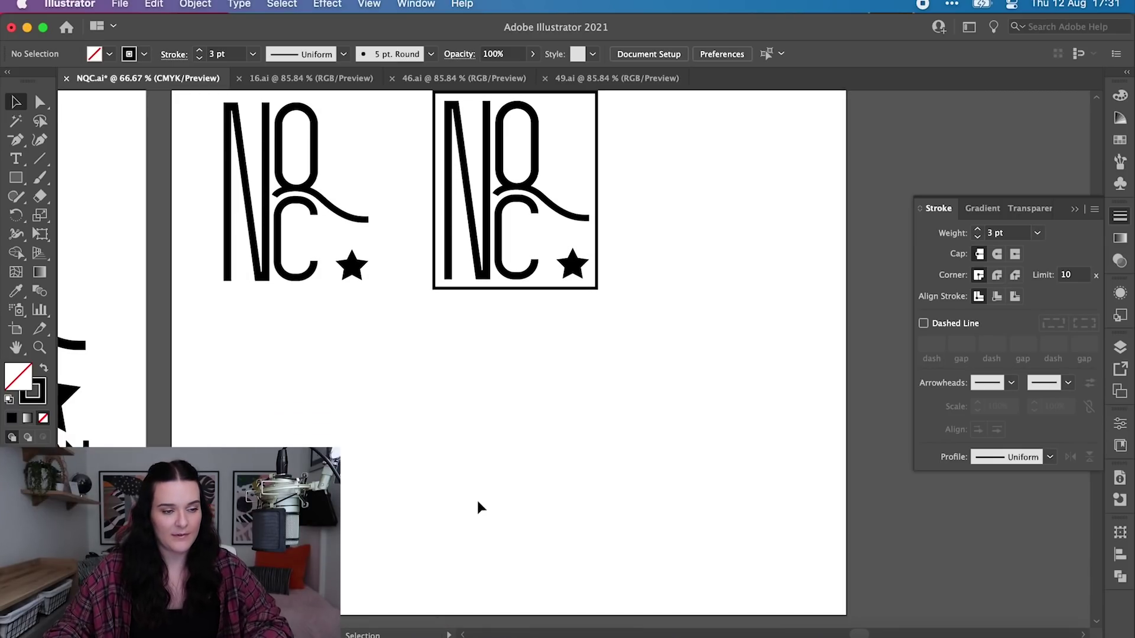
key(t)
click(374, 336)
text(NORTHERN QUARTER COFFEE)
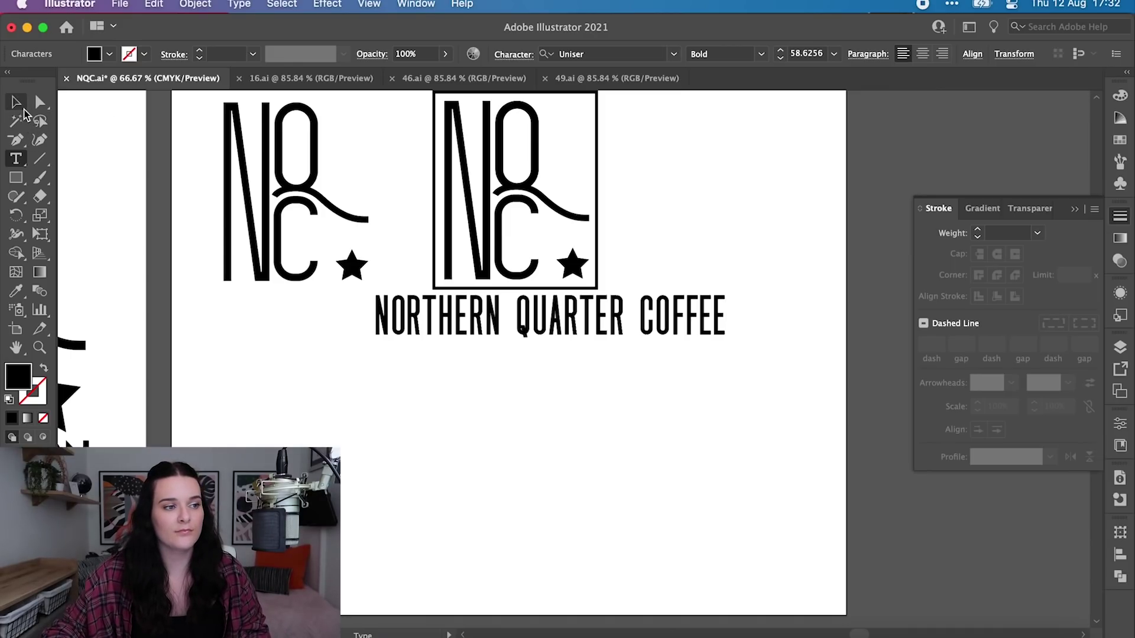
Move the company name line lower on the artboard and enlarge it to about 92.1 pt
click(24, 108)
drag(532, 331, 385, 416)
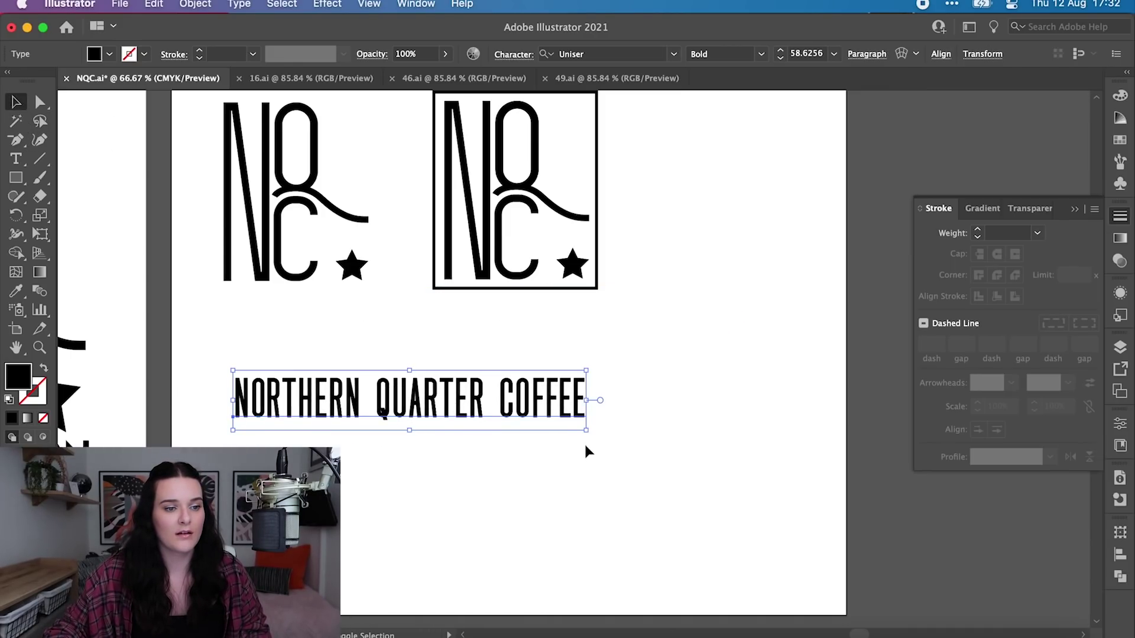
drag(585, 431, 786, 465)
click(825, 575)
drag(726, 419, 720, 432)
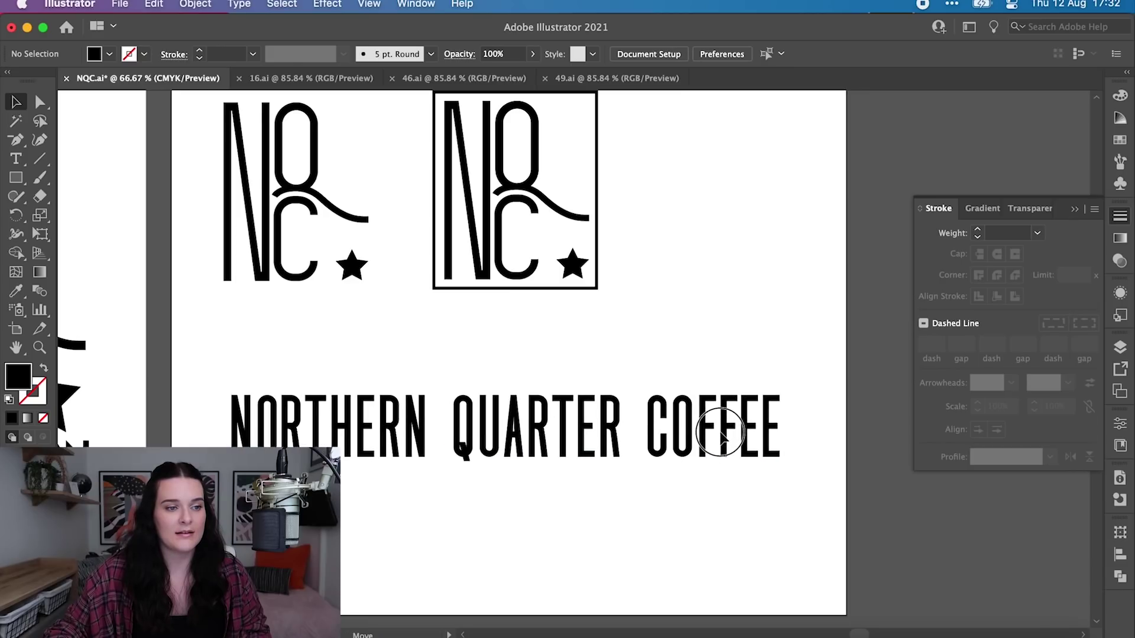
Set the company name in the Fonseca font and reduce it to about 52.68 pt below the monograms
click(721, 433)
click(673, 56)
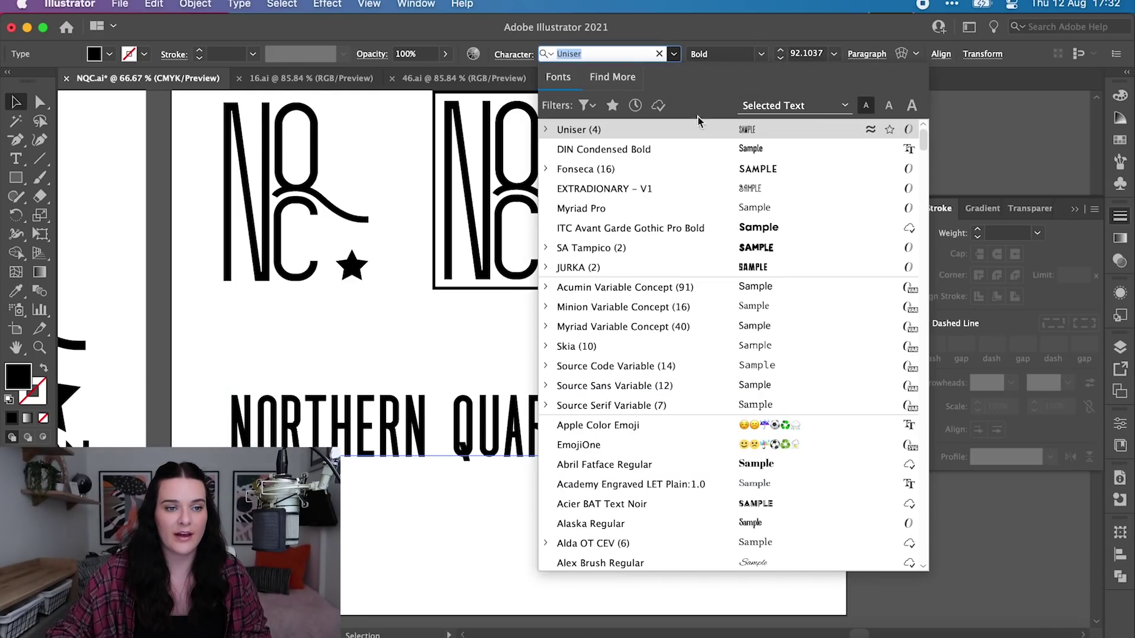
click(709, 172)
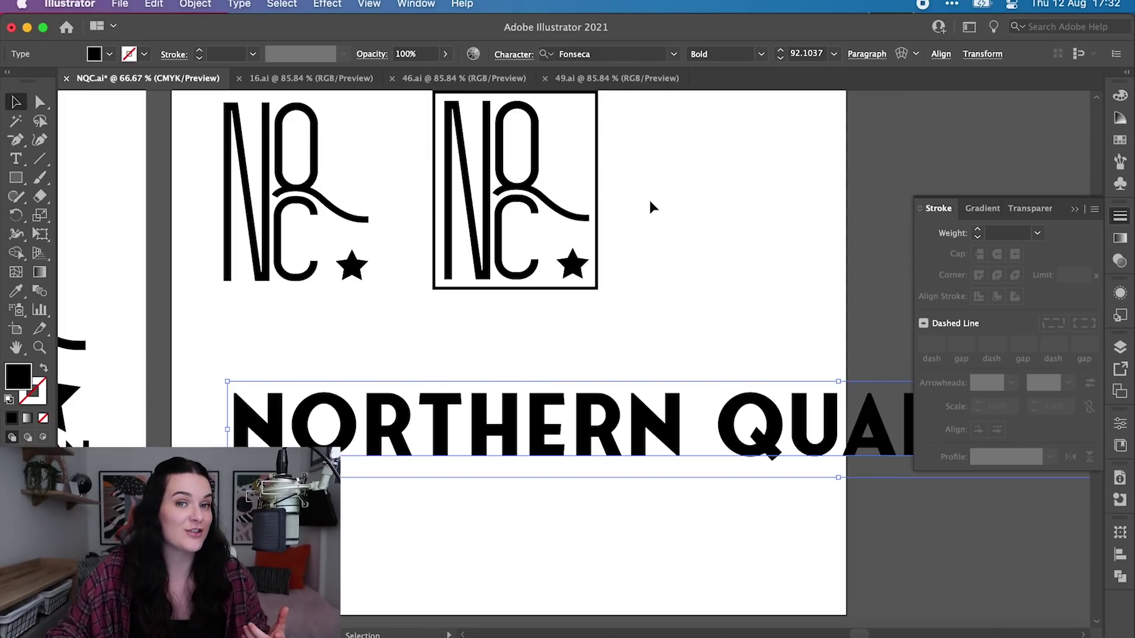
drag(530, 426, 493, 418)
drag(191, 467, 591, 402)
drag(743, 402, 234, 377)
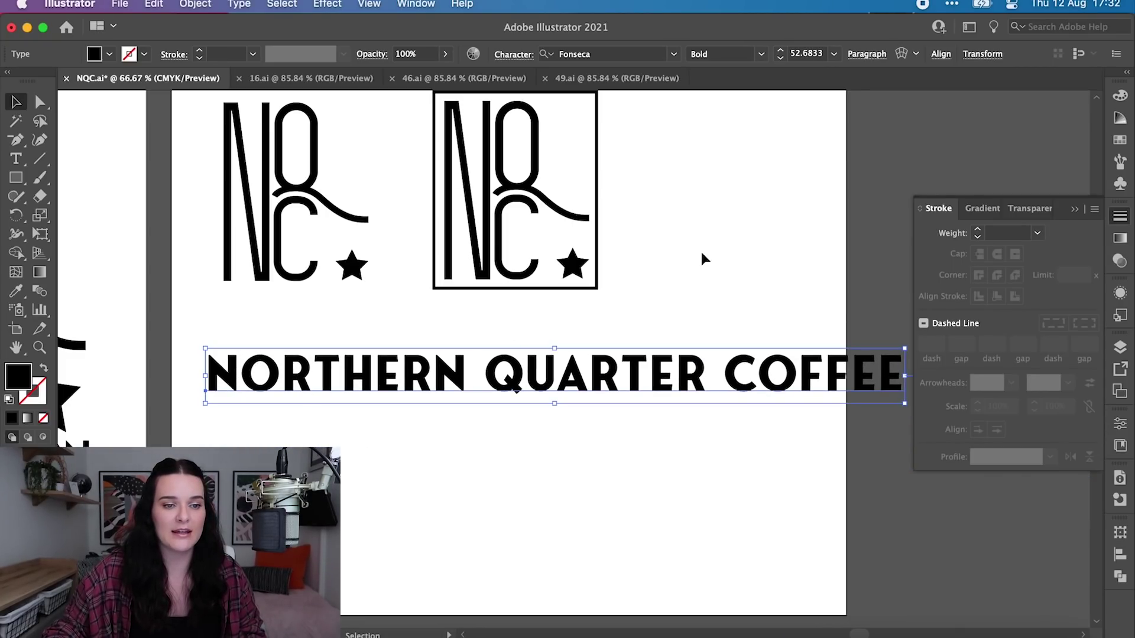
Change the company name to the Light weight, scale it to about 49.16 pt and reposition it below the monograms
click(758, 58)
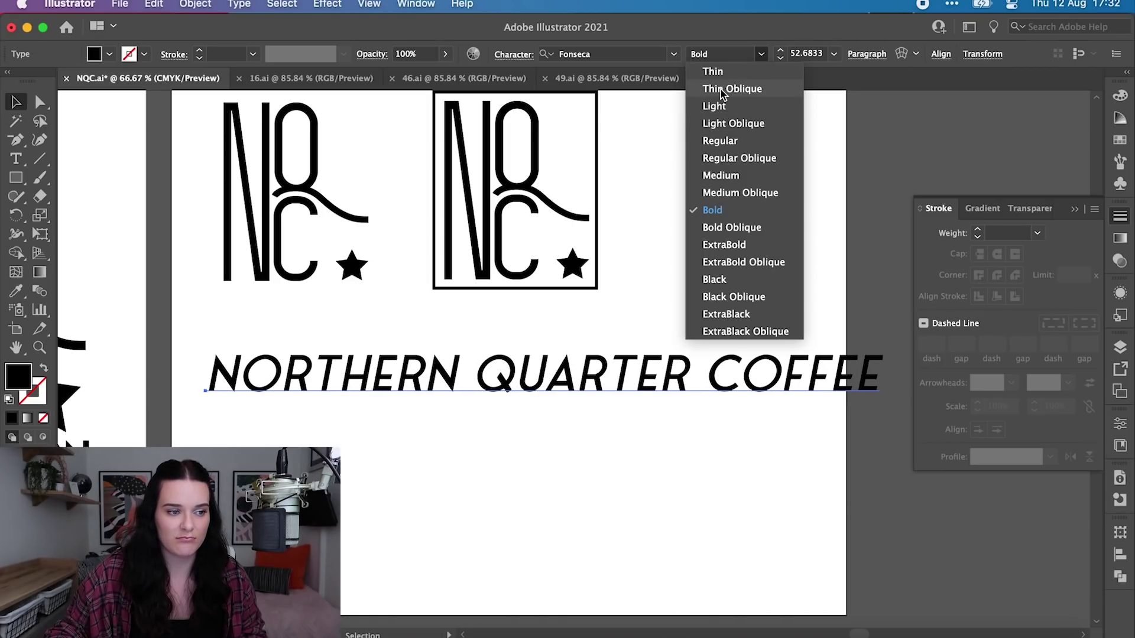
click(722, 106)
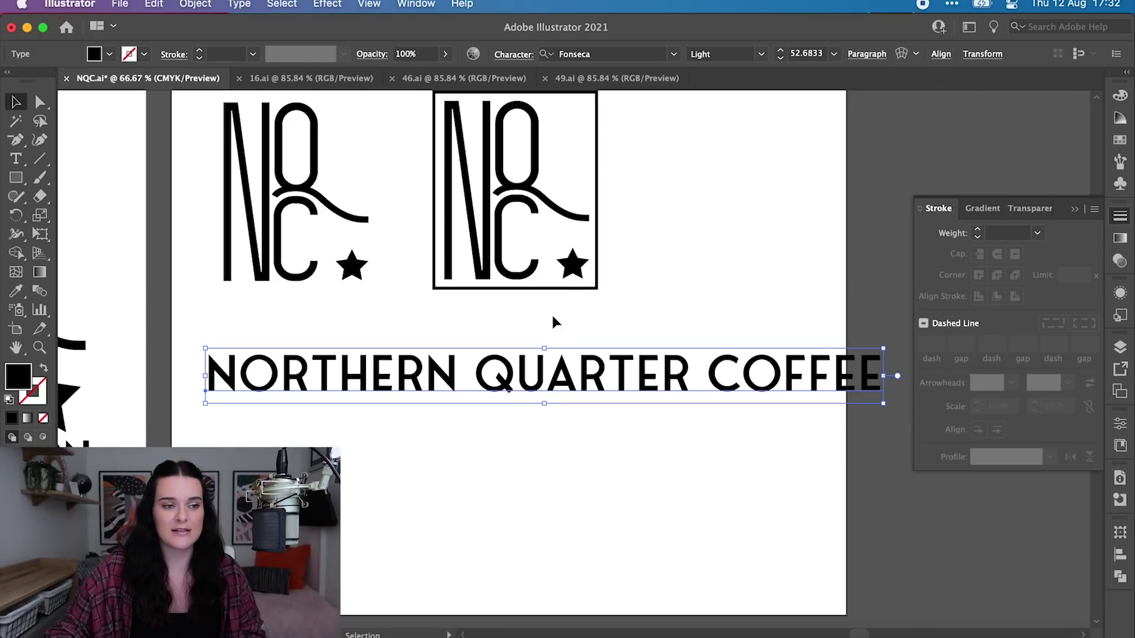
drag(531, 377, 577, 416)
drag(870, 445, 845, 442)
drag(664, 410, 664, 386)
scroll(667, 411, up, 1)
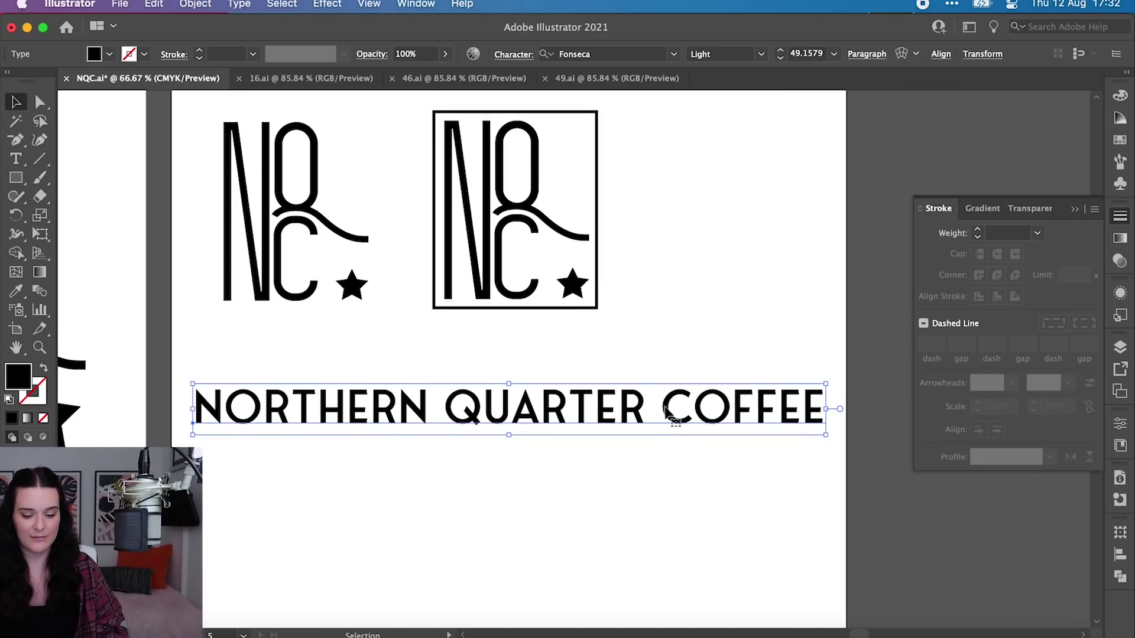
Break the company name into three lines, with one word on each line
key(super+minus)
key(t)
click(534, 355)
key(Return)
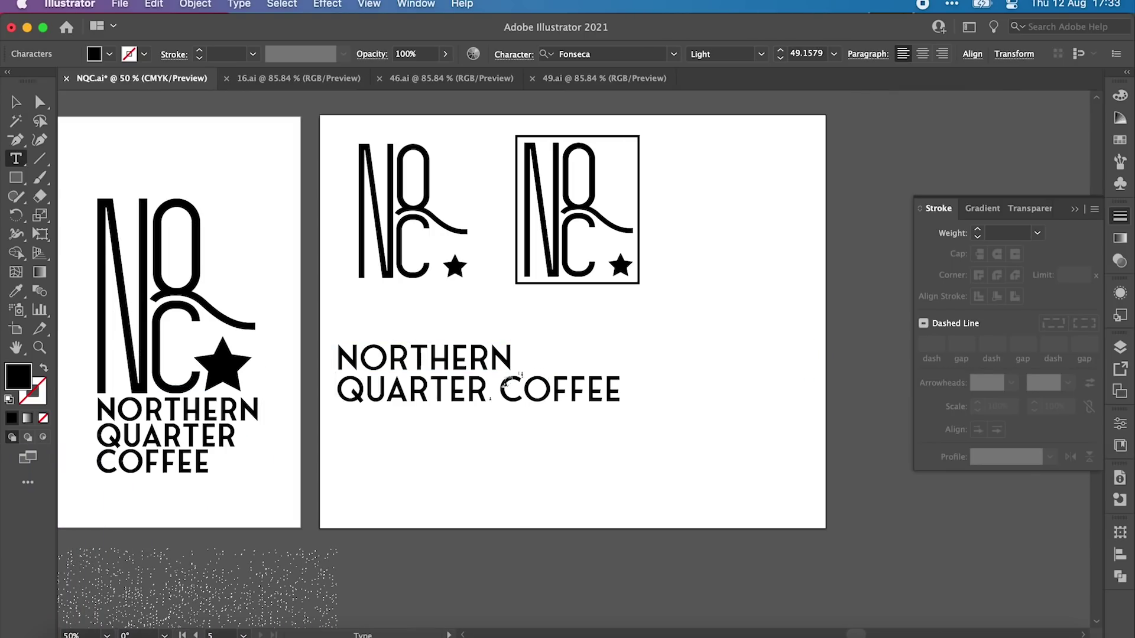
key(Escape)
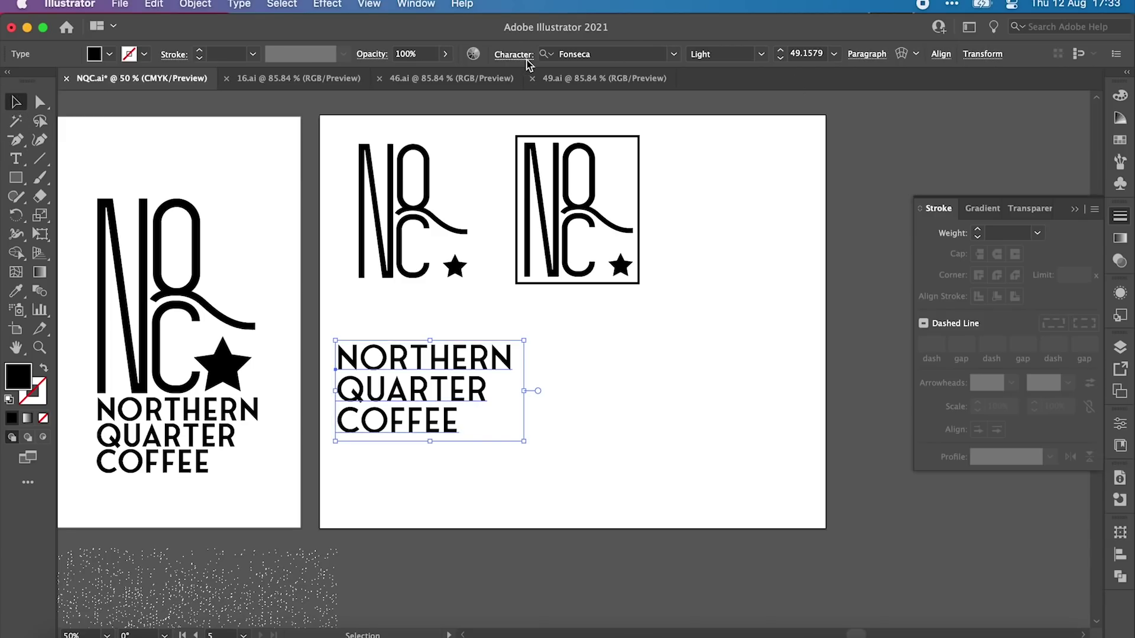
Right-align the three-line company name and remove the trailing spaces so the lines end flush
click(528, 59)
click(866, 54)
click(762, 82)
click(387, 396)
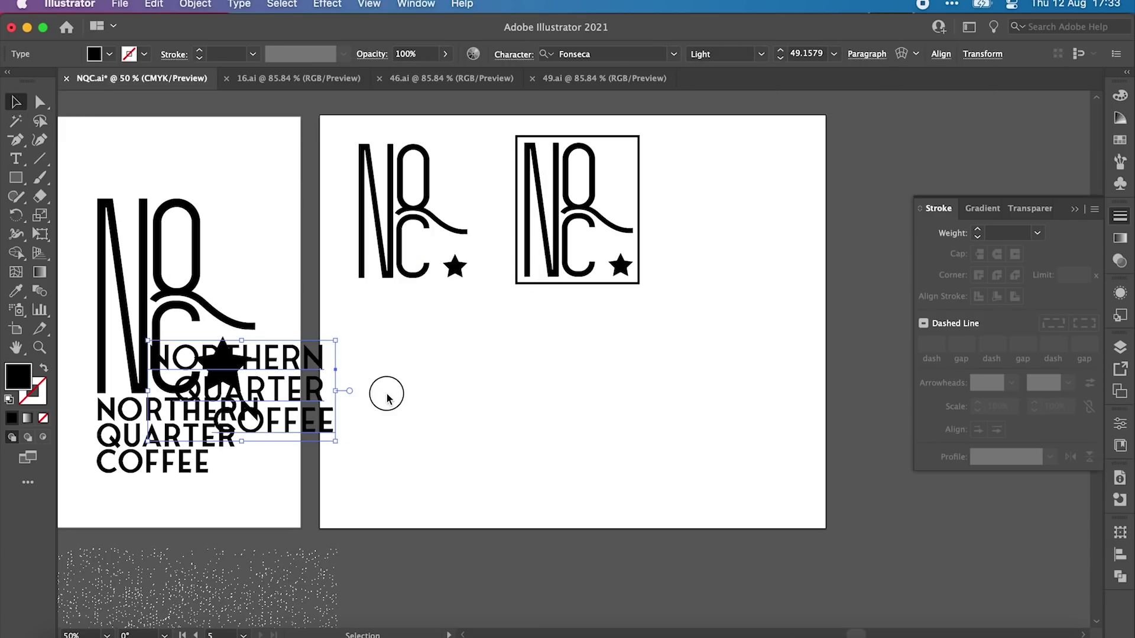
drag(322, 397, 623, 409)
double_click(639, 404)
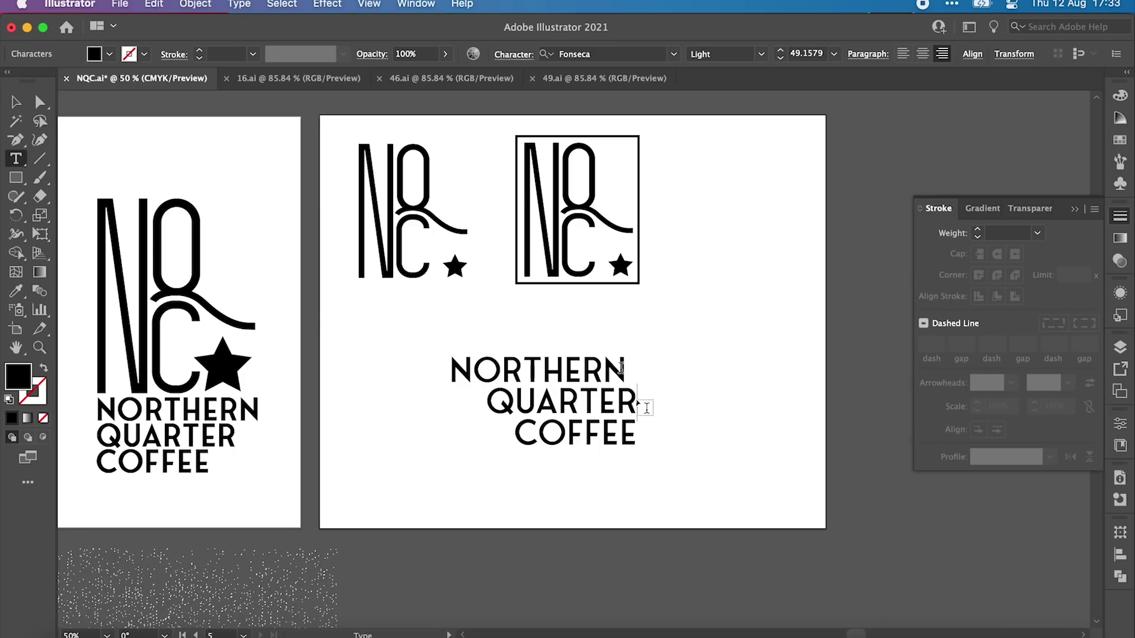
key(Escape)
Scale the company name to about 32.66 pt and fit it directly beneath the framed monogram
drag(523, 408, 610, 368)
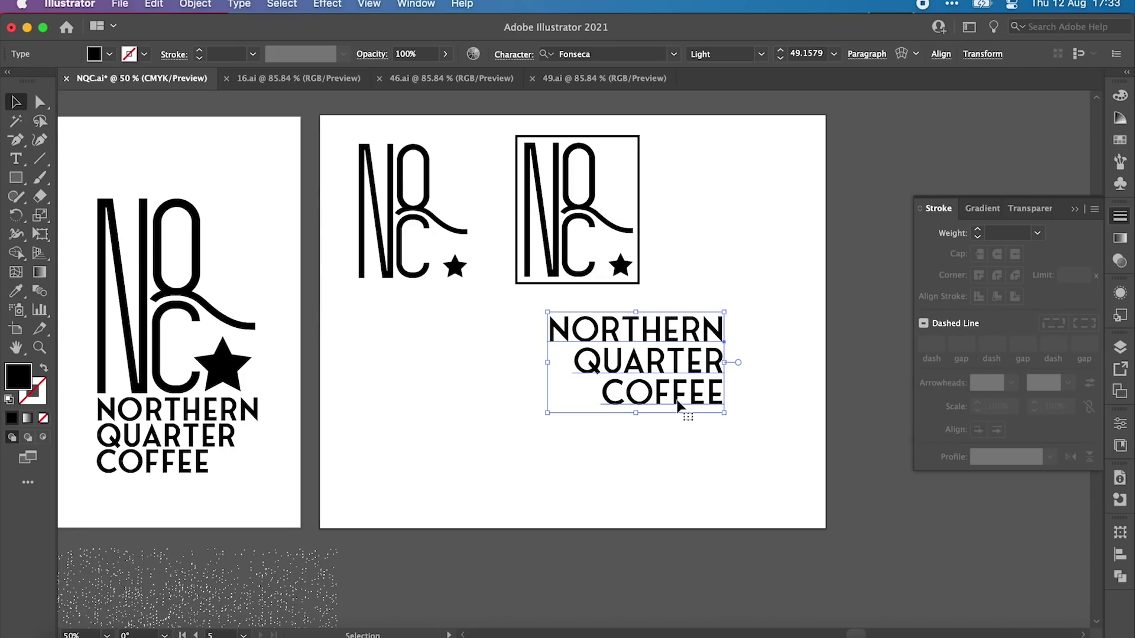
drag(722, 405, 663, 389)
drag(629, 339, 599, 315)
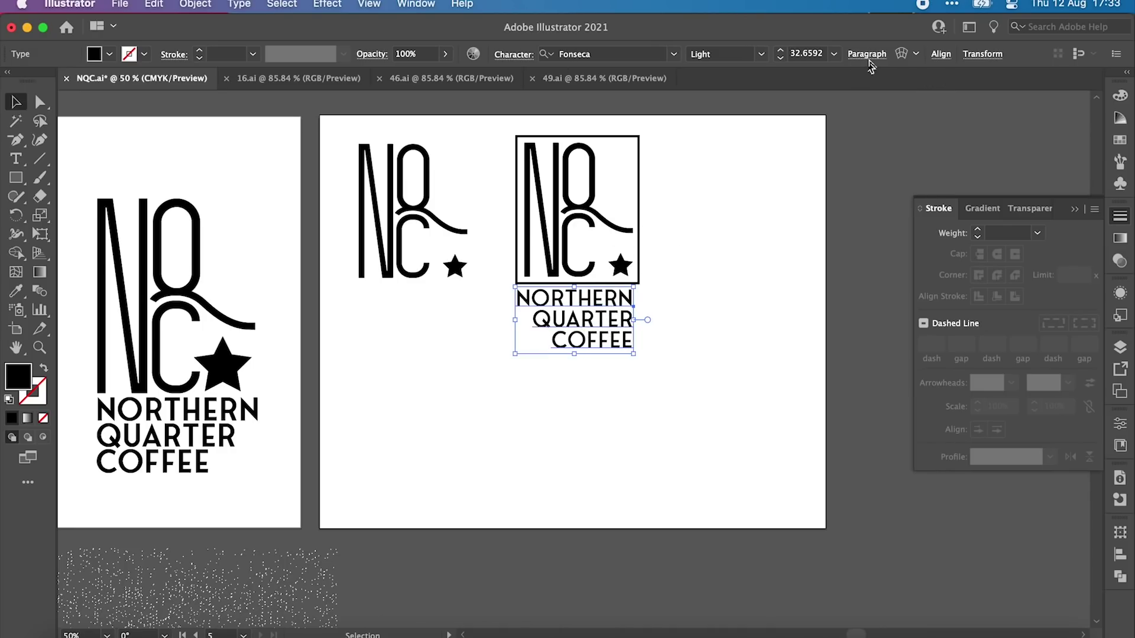
Centre the company name's lines, placing one copy at the framed monogram's upper right corner and one beneath the unframed monogram
click(865, 62)
click(745, 83)
drag(581, 326, 657, 153)
click(574, 343)
click(406, 319)
Split the name at the framed monogram into separate one-word text objects and stack them along a common left edge
double_click(700, 174)
key(super+x)
key(super+v)
key(super+x)
key(super+v)
click(16, 102)
drag(611, 359, 690, 177)
drag(578, 359, 649, 198)
Move the split name to the lower part of the artboard and place a copy of the unframed monogram beside it
click(639, 239)
scroll(645, 243, up, 2)
click(655, 251)
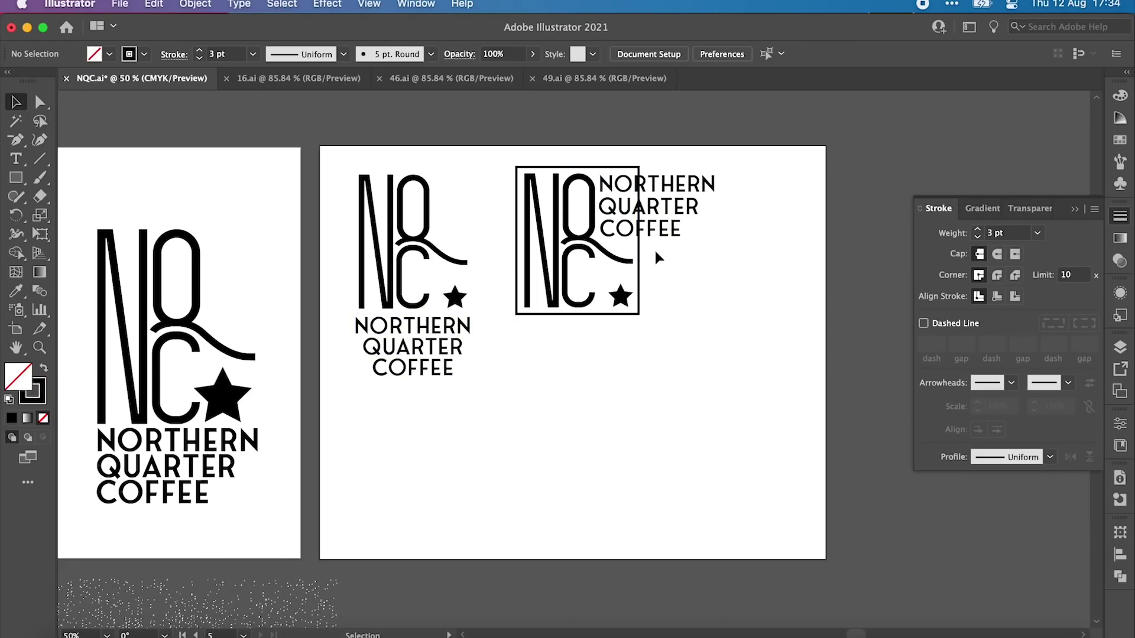
drag(690, 162, 659, 236)
drag(656, 229, 649, 442)
drag(350, 178, 402, 243)
drag(401, 277, 524, 506)
drag(655, 401, 633, 418)
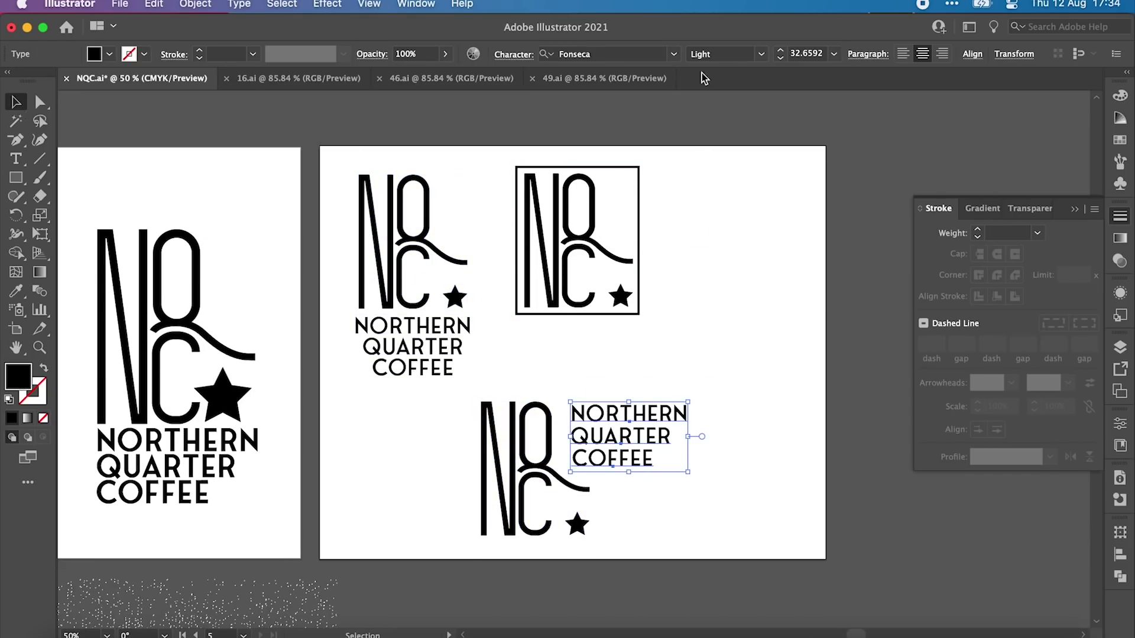
Set the name beside the lower monogram in Medium weight, then group its left-aligned words closer to the monogram
click(761, 54)
click(720, 175)
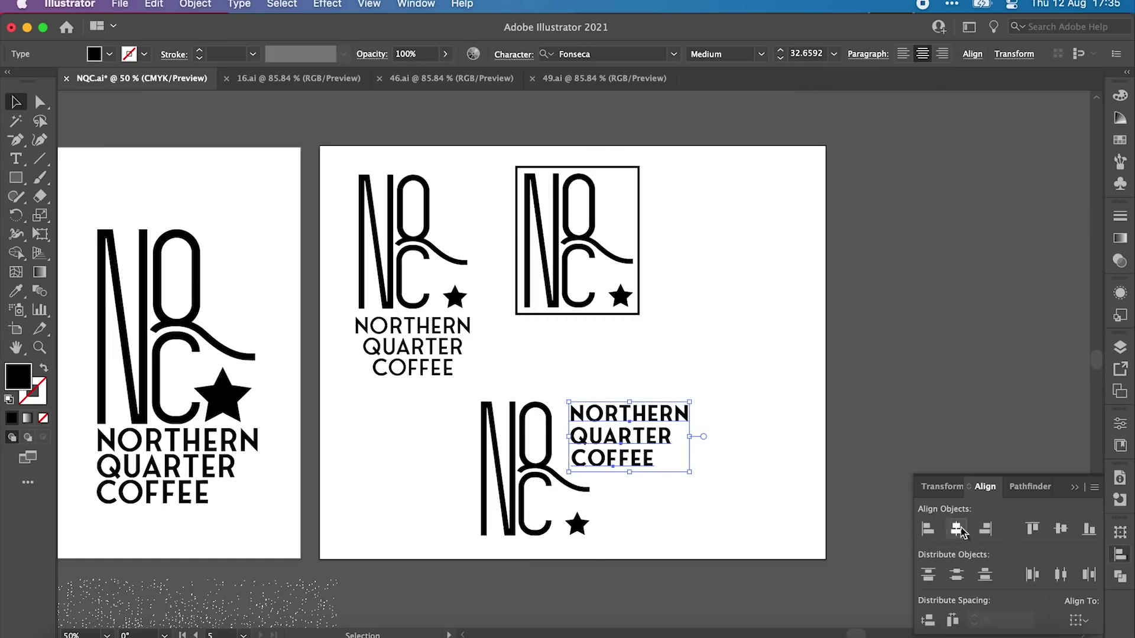
click(627, 451)
mouse_move(628, 451)
mouse_down()
mouse_move(627, 501)
mouse_move(628, 451)
mouse_up()
scroll(658, 469, down, 1)
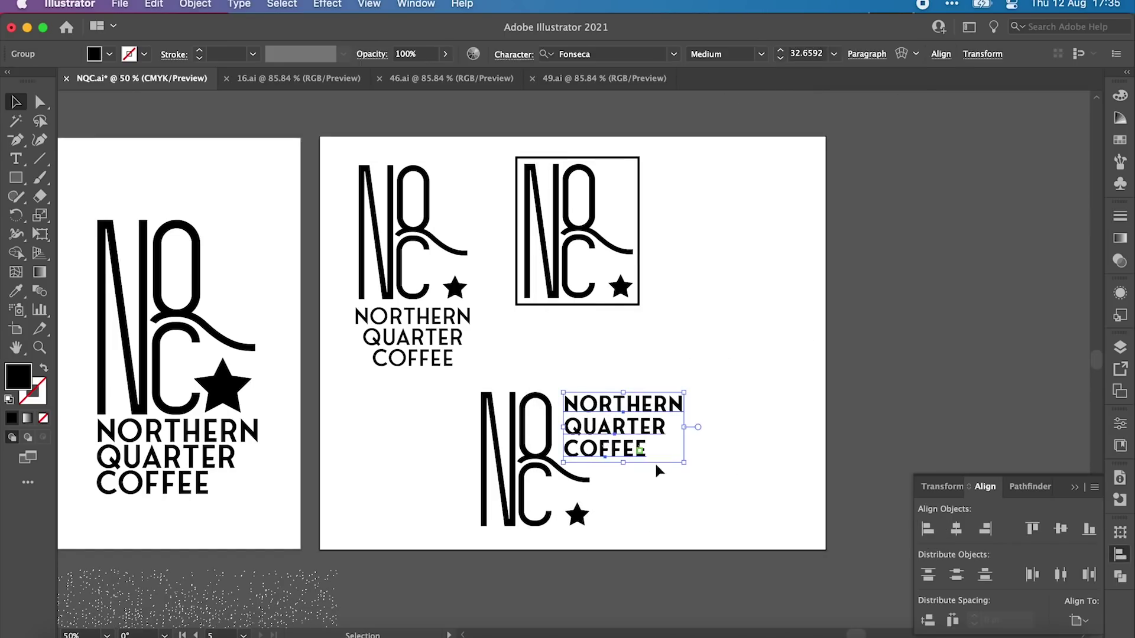
Make a second lower layout with the name on the other side of the monogram and widen the artboard to about 1173 pt
click(647, 430)
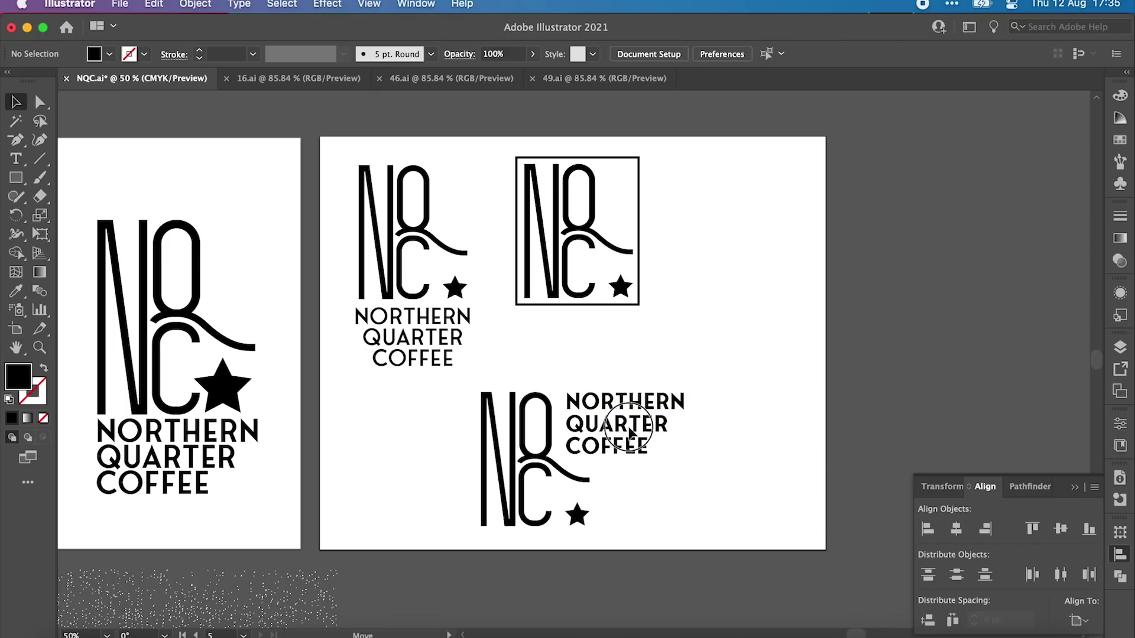
drag(602, 429, 715, 466)
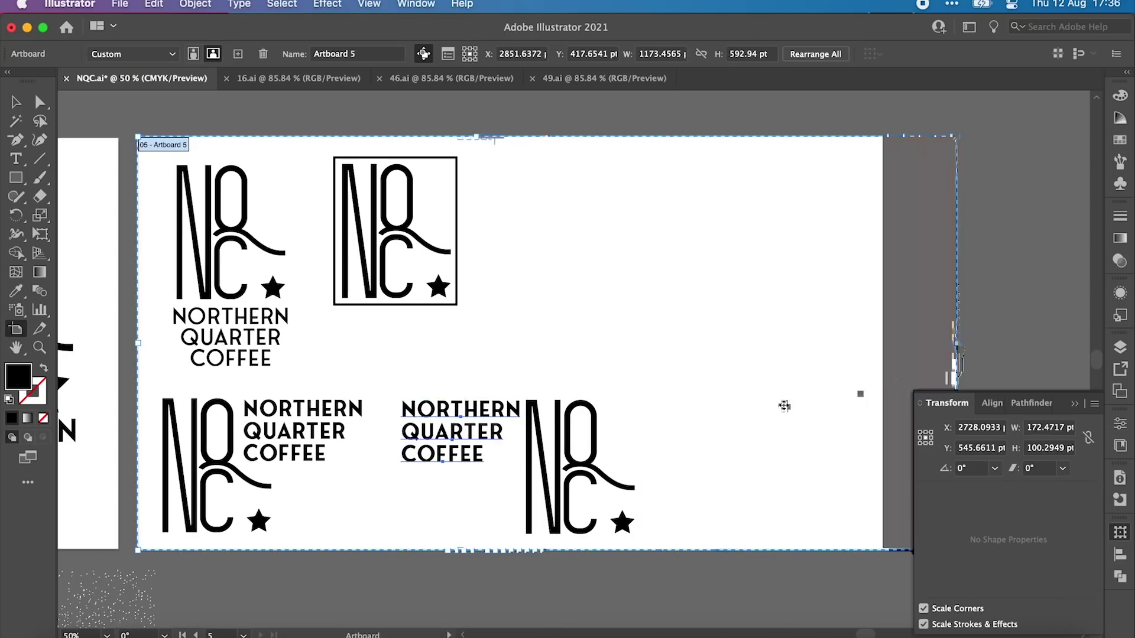
drag(741, 471, 741, 474)
Right-align the second layout's name words, enlarge them to about the monogram's height and set them in a lighter Fonseca weight
drag(387, 386, 535, 477)
click(867, 54)
drag(461, 431, 547, 386)
click(992, 403)
click(985, 529)
drag(572, 465, 516, 466)
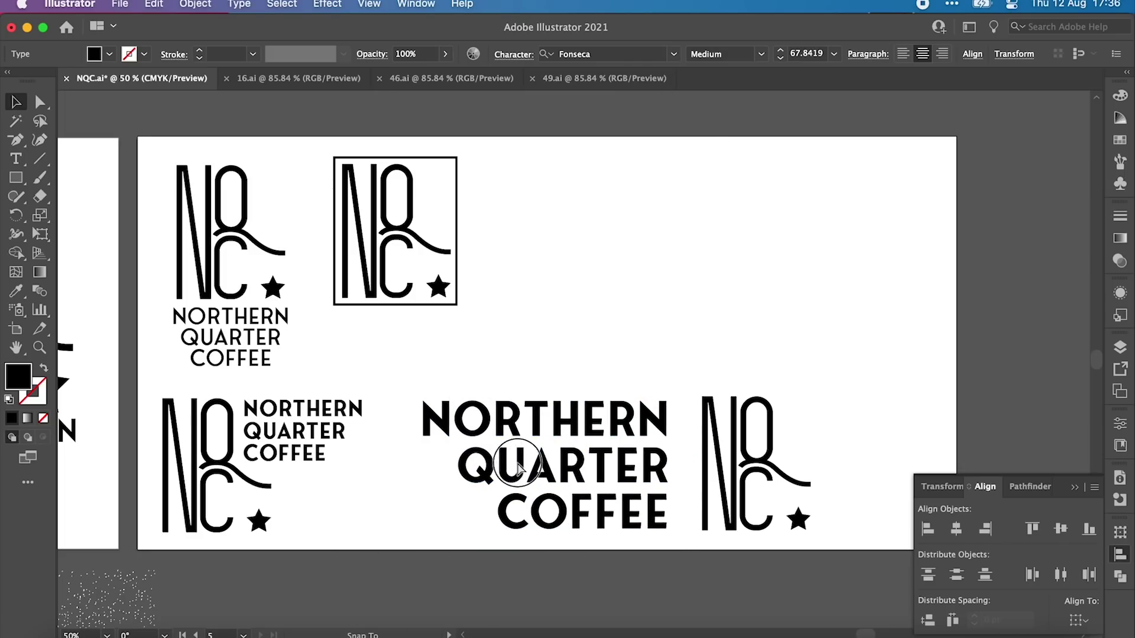
click(761, 54)
click(722, 141)
click(697, 331)
Draw a vertical divider line with the Pen tool between the enlarged name and the monogram, and increase its stroke weight
key(p)
click(681, 399)
shift+click(681, 530)
click(1119, 216)
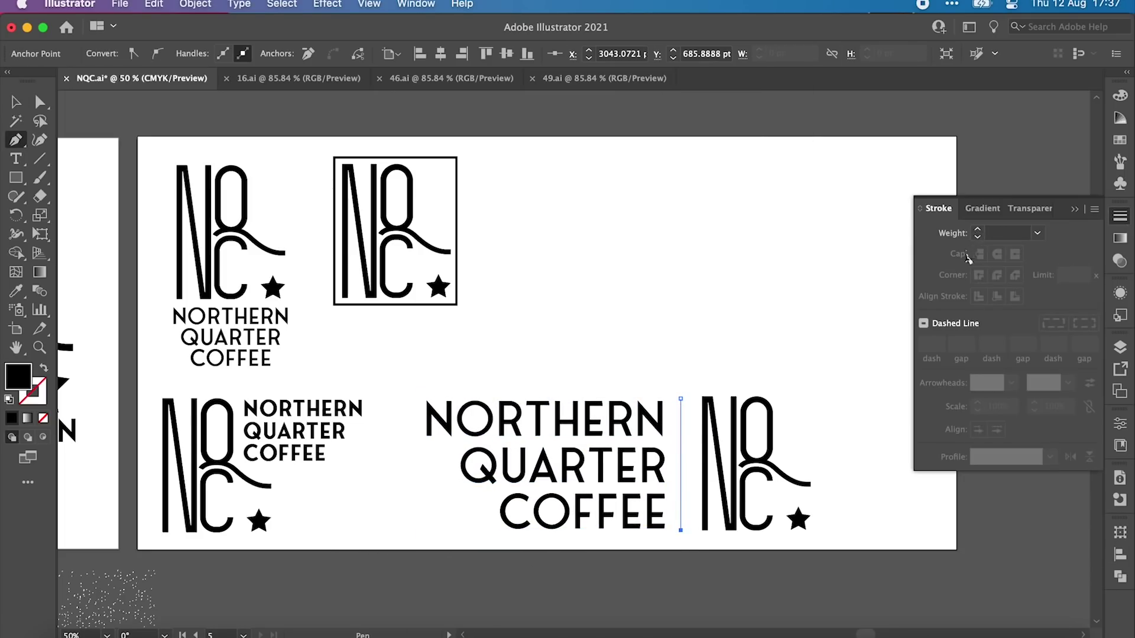
key(shift+x)
click(977, 229)
click(744, 242)
Fit the divider and the outer name lines to the monogram's height and distribute the three words' vertical spacing evenly
key(v)
drag(689, 536, 689, 533)
key(super+equal)
key(super+equal)
key(super+equal)
drag(582, 551, 577, 550)
click(594, 546)
click(573, 541)
drag(480, 502, 480, 506)
drag(480, 213, 480, 203)
shift+click(495, 340)
click(1120, 554)
click(928, 620)
click(495, 354)
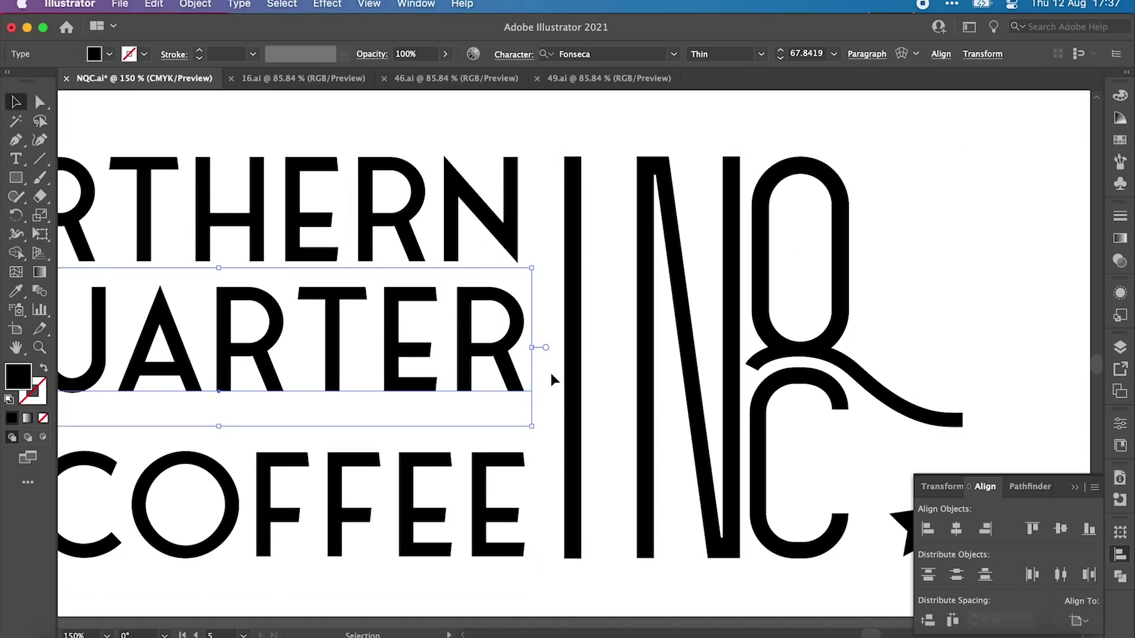
Remove the vertical divider and adjust the stroke weight of the selected outline
key(super+minus)
key(super+minus)
click(732, 348)
key(Delete)
mouse_move(282, 146)
mouse_down()
mouse_move(761, 458)
mouse_move(450, 231)
mouse_up()
click(1120, 216)
click(976, 229)
click(765, 494)
click(1119, 217)
Move the enlarged name to the other side of its monogram and left-align the words
drag(387, 266, 504, 337)
mouse_move(602, 406)
mouse_down()
mouse_move(624, 396)
mouse_move(629, 369)
mouse_move(1029, 367)
mouse_up()
click(1120, 555)
click(928, 529)
drag(866, 633, 878, 630)
Fit the reduced name closely against the monogram's Q and swash, leaving the empty frame beside this layout
drag(863, 467, 509, 232)
drag(768, 361, 600, 341)
click(699, 418)
key(super+minus)
drag(552, 288, 396, 302)
drag(762, 423, 595, 322)
drag(617, 369, 584, 366)
click(804, 315)
Try moving COFFEE below QUARTER and removing its first letter so that it reads OFFEE
drag(626, 411, 660, 439)
key(t)
drag(649, 423, 629, 423)
key(BackSpace)
click(16, 102)
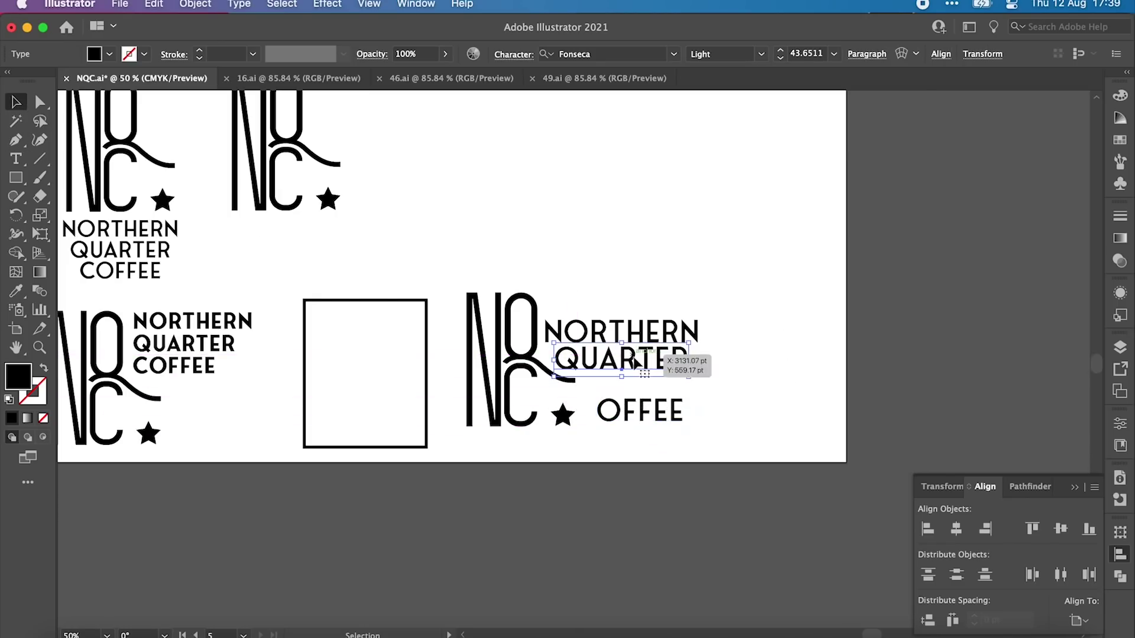
Widen QUARTER's letter tracking and stack COFFEE directly beneath it, following the monogram's swash
click(866, 54)
click(513, 53)
click(468, 144)
click(762, 355)
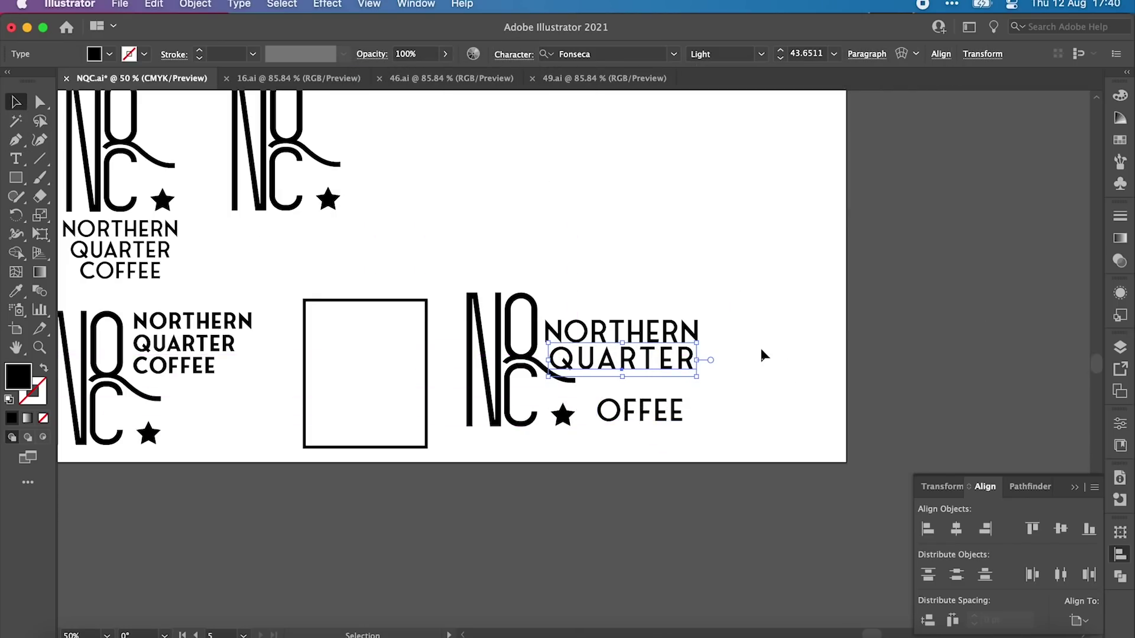
click(761, 355)
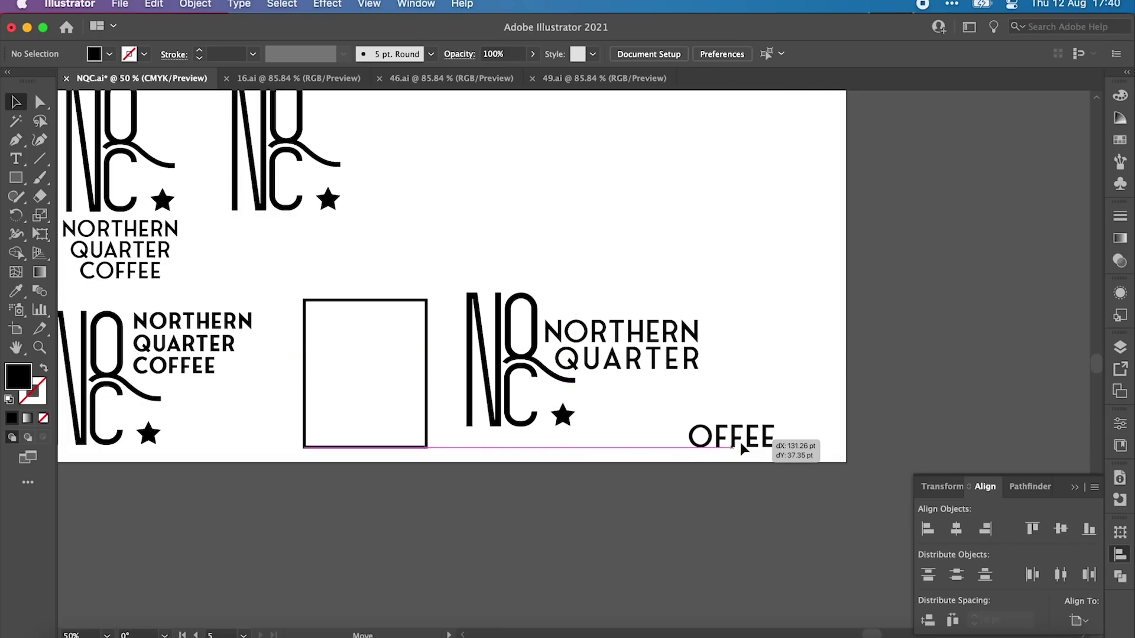
drag(743, 449, 668, 397)
click(625, 381)
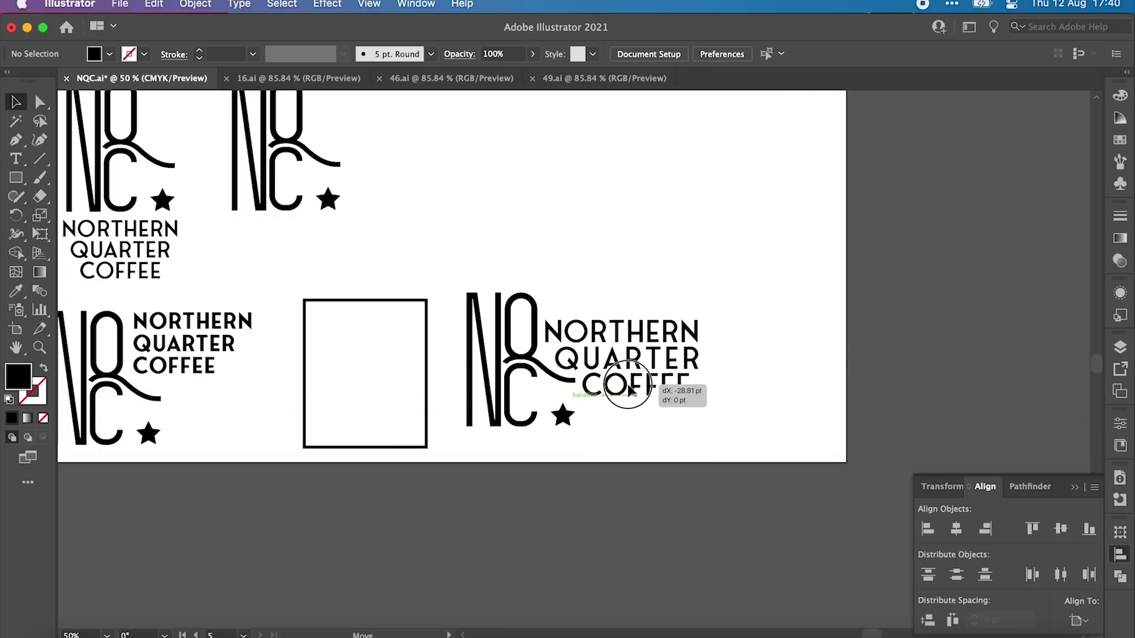
click(661, 387)
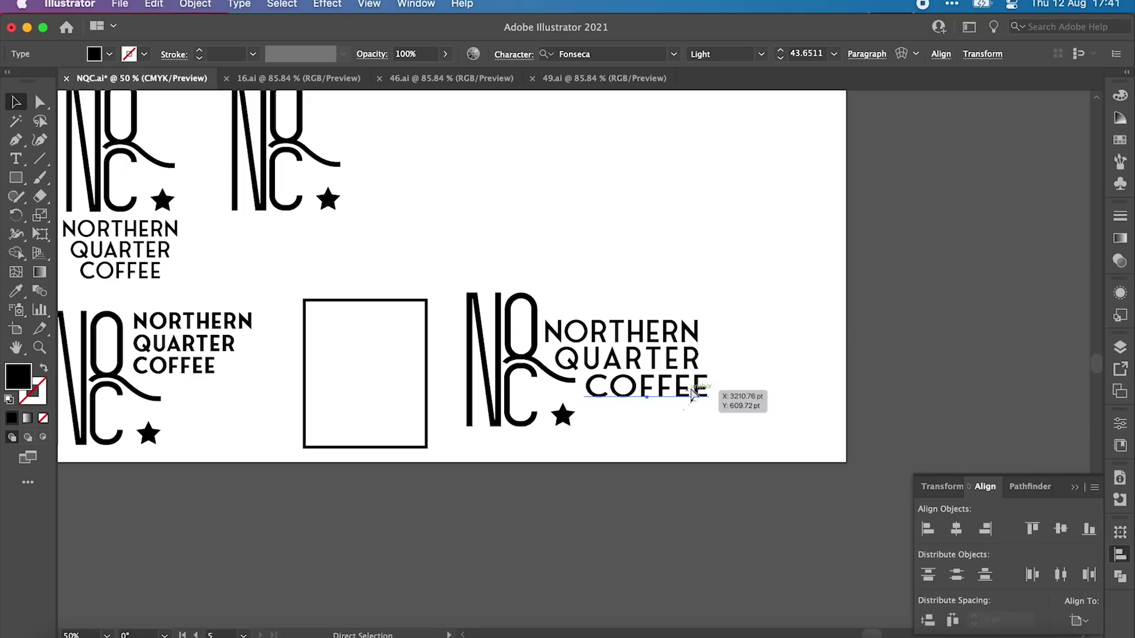
Set NORTHERN and QUARTER in Regular weight, and shrink COFFEE to about 25 pt in Bold
click(761, 54)
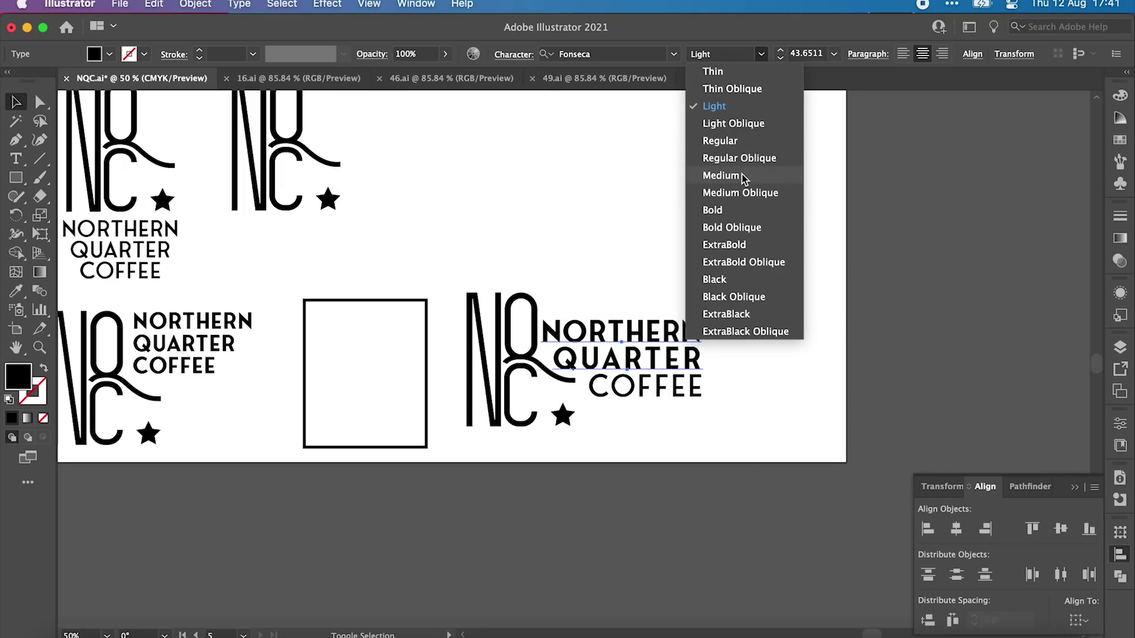
click(720, 141)
drag(703, 395, 668, 388)
click(761, 54)
click(768, 211)
click(631, 424)
click(626, 384)
Set COFFEE's tracking to 400 and right-align its paragraph
click(514, 54)
double_click(484, 148)
text(400)
click(630, 211)
click(866, 54)
click(773, 81)
Try tracking values of 800 and 700 on COFFEE, and settle on 650
click(514, 55)
double_click(488, 148)
text(800)
key(Tab)
double_click(496, 147)
text(700)
key(Tab)
double_click(500, 147)
text(650)
key(Tab)
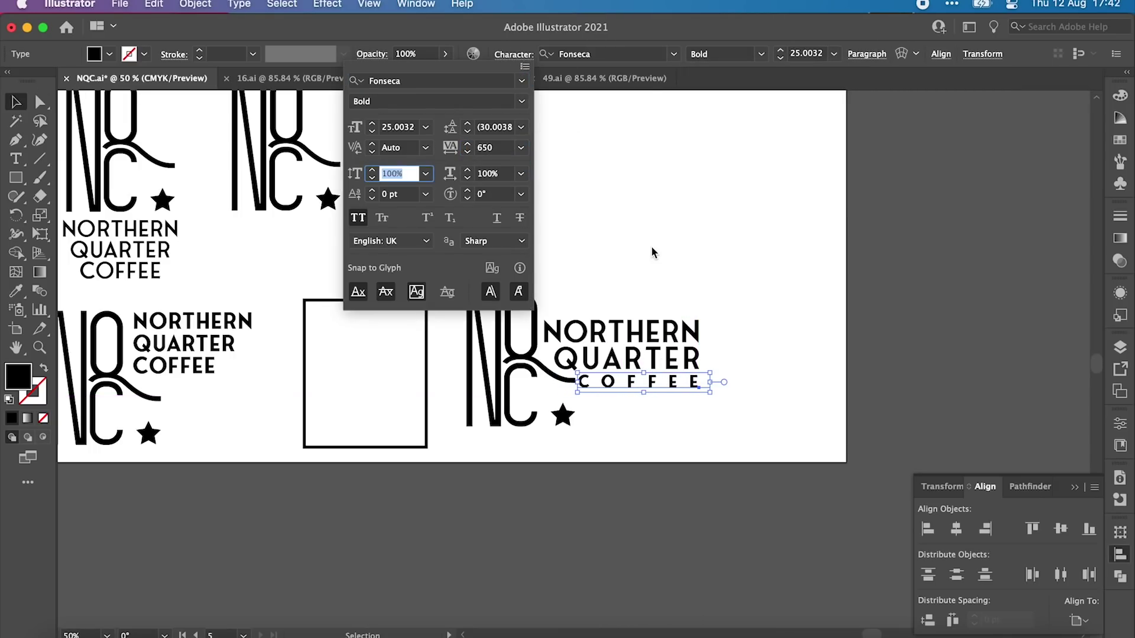
click(698, 409)
Enlarge the star on the monogram beside the newly spaced name
double_click(566, 417)
mouse_move(565, 417)
mouse_down()
mouse_move(555, 410)
mouse_move(583, 428)
mouse_move(567, 439)
mouse_up()
click(561, 414)
scroll(689, 449, up, 2)
double_click(306, 213)
click(163, 219)
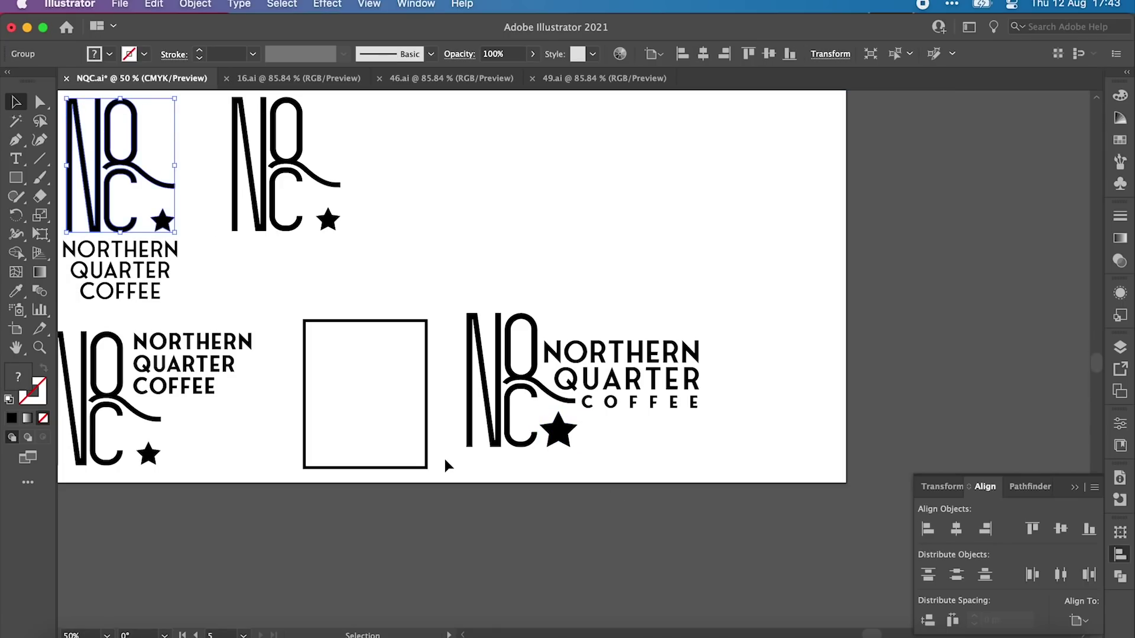
Shift the empty frame slightly up and away from the large-star monogram
scroll(444, 457, up, 3)
mouse_move(426, 450)
mouse_down()
mouse_move(577, 440)
mouse_move(406, 428)
mouse_move(410, 439)
mouse_up()
key(super+minus)
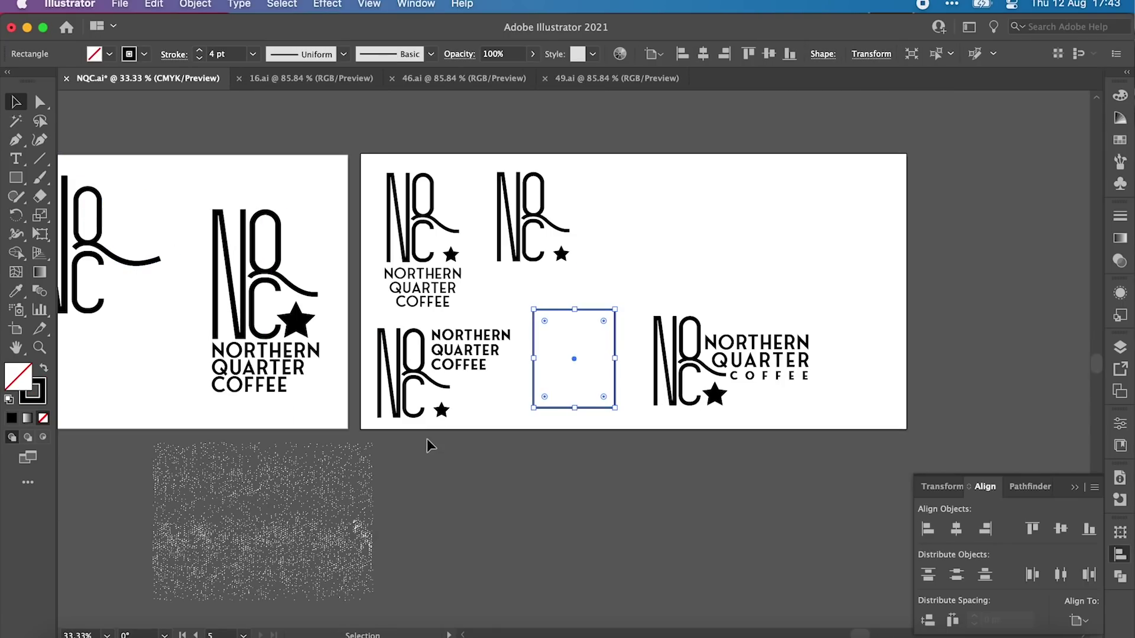
drag(863, 634, 881, 634)
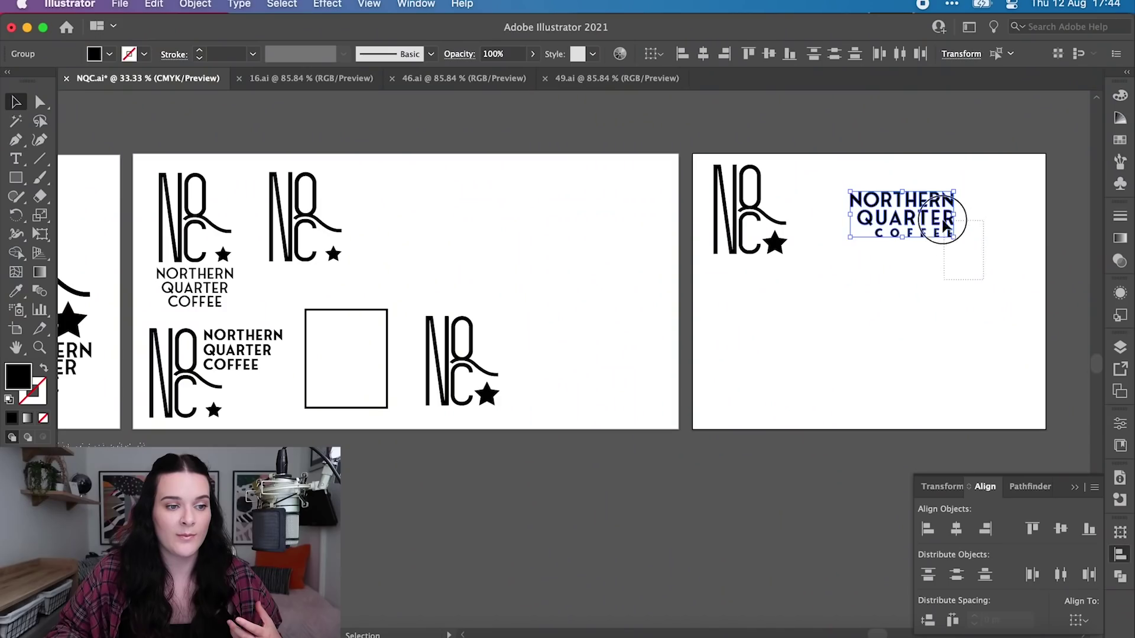
Rearrange the name on the new artboard into a single NORTHERN QUARTER line with COFFEE centred beneath it
click(952, 275)
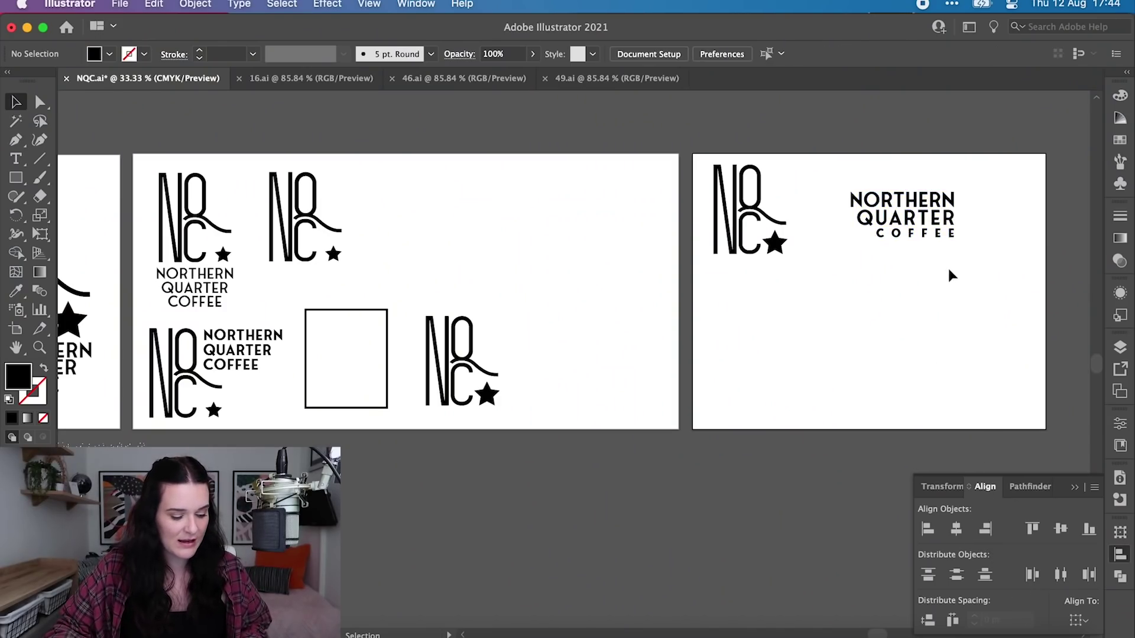
drag(897, 217, 874, 308)
click(805, 355)
drag(798, 346, 841, 329)
click(906, 352)
click(861, 328)
click(876, 363)
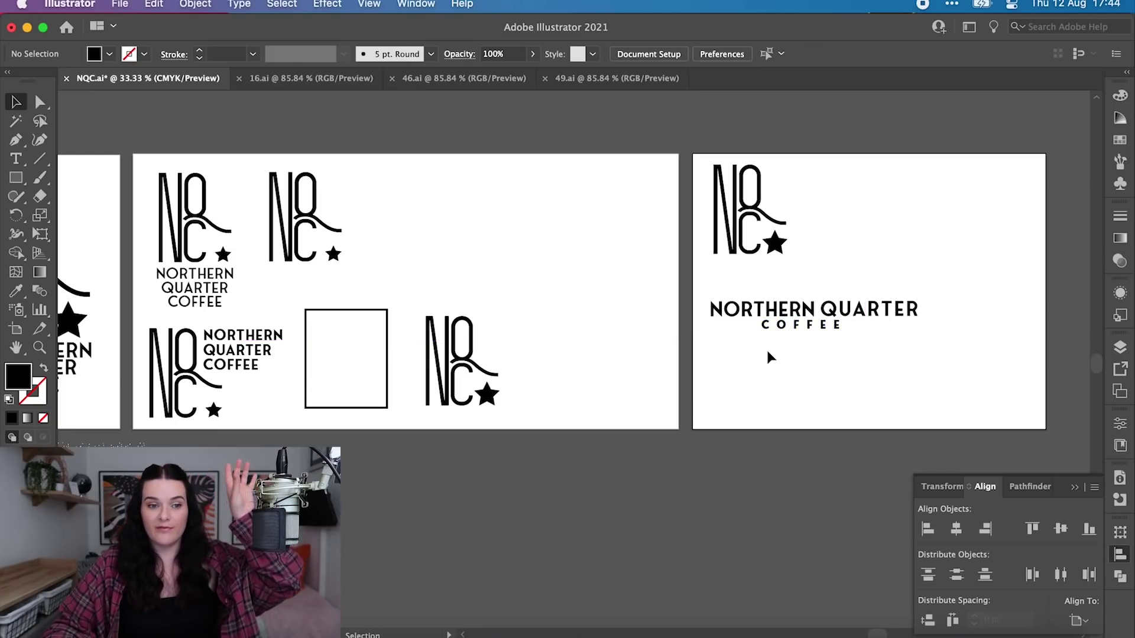
Move the two-line name to the lower part of the new artboard
click(836, 334)
click(909, 284)
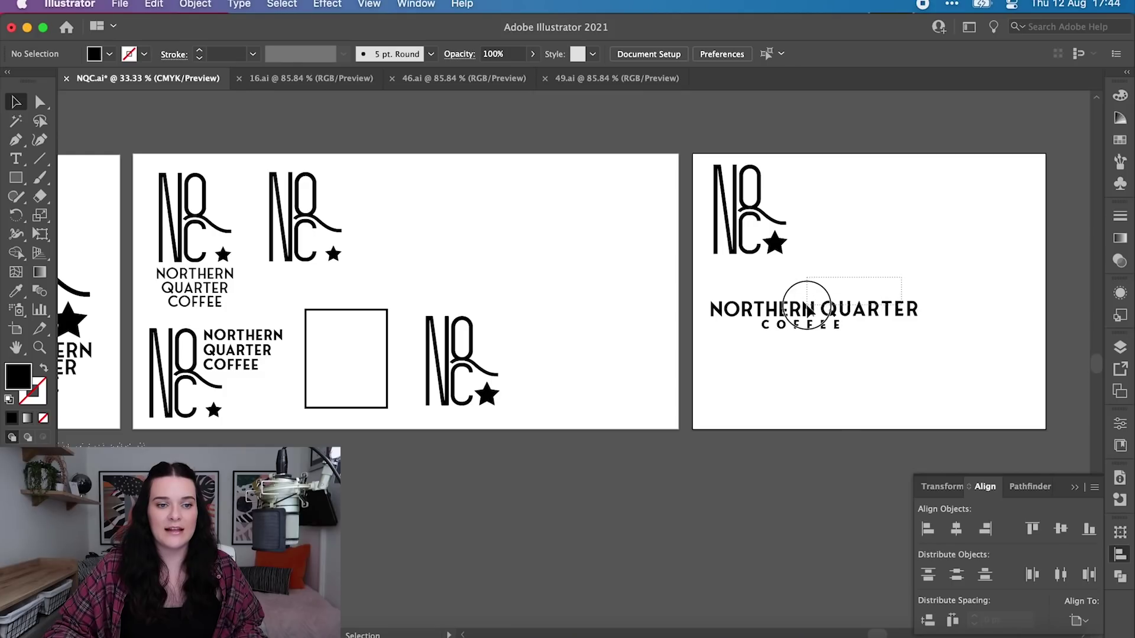
click(805, 309)
click(822, 272)
drag(922, 402, 843, 399)
click(864, 446)
Try placing a copy of the new artboard's monogram above the two-line name
click(809, 271)
drag(692, 188, 797, 259)
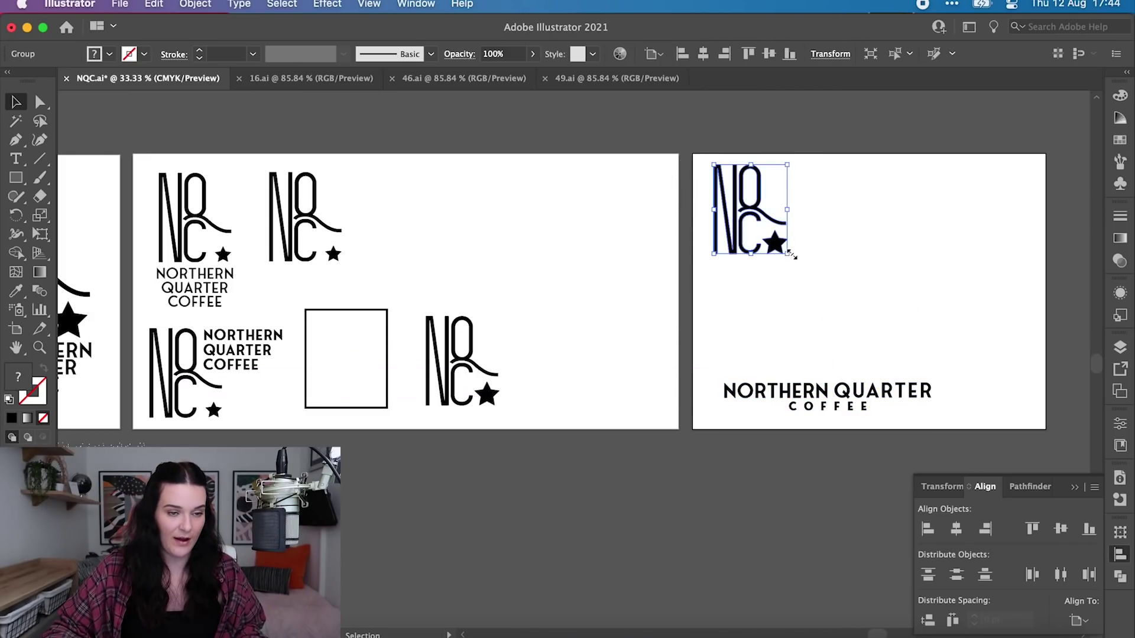
drag(754, 212, 798, 309)
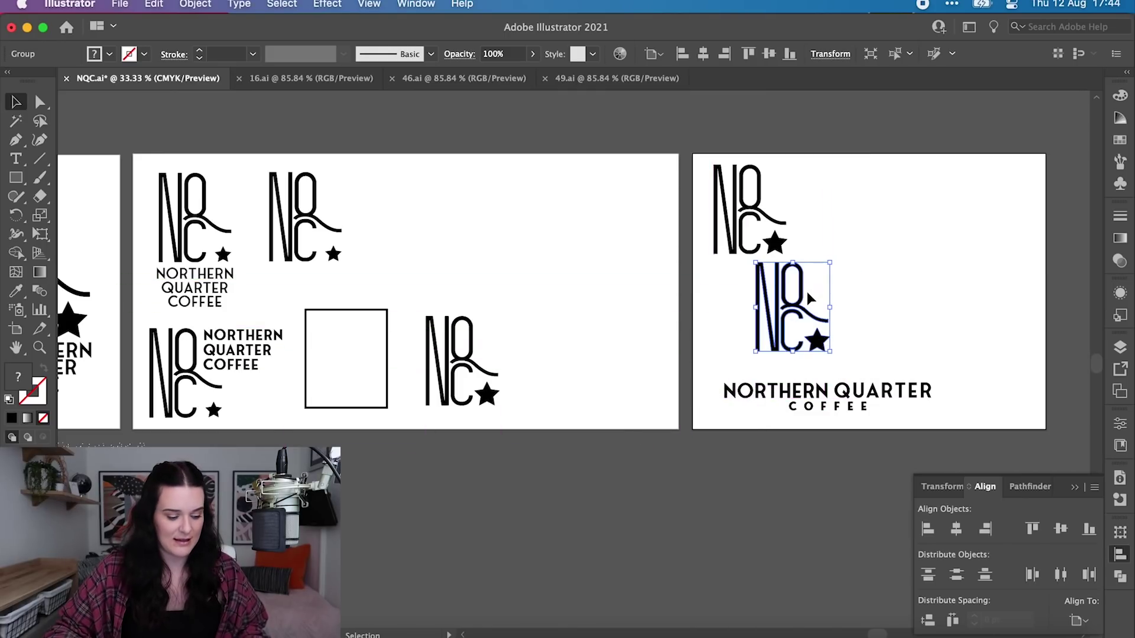
key(super+z)
click(594, 316)
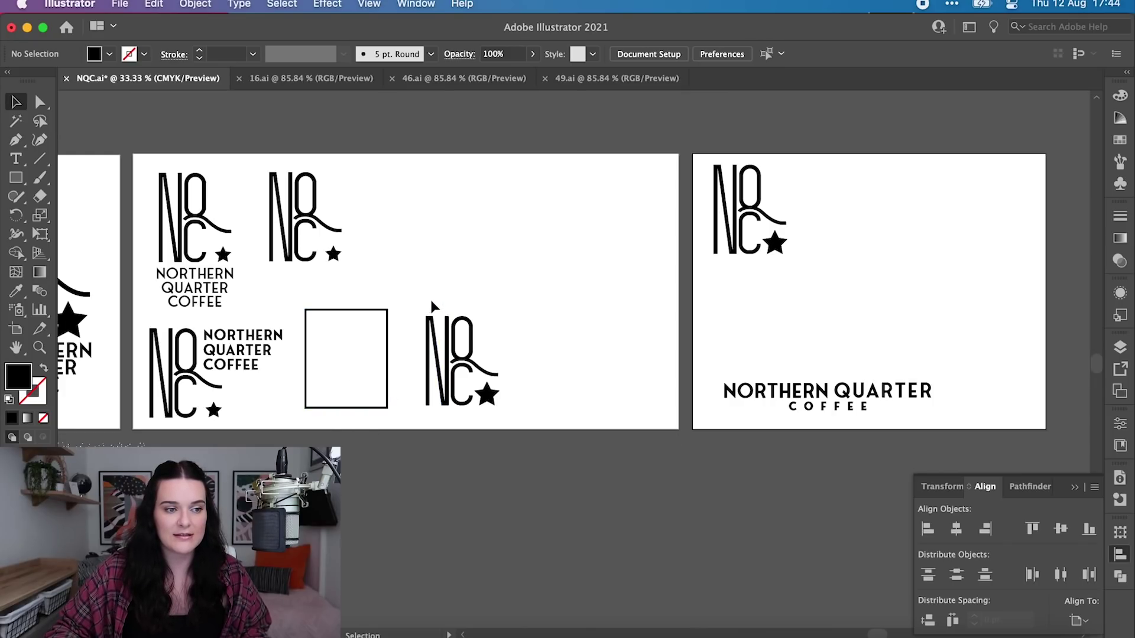
Copy the large-star monogram beside the one on the new artboard and move the empty frame around the copy
click(496, 395)
drag(434, 357, 852, 207)
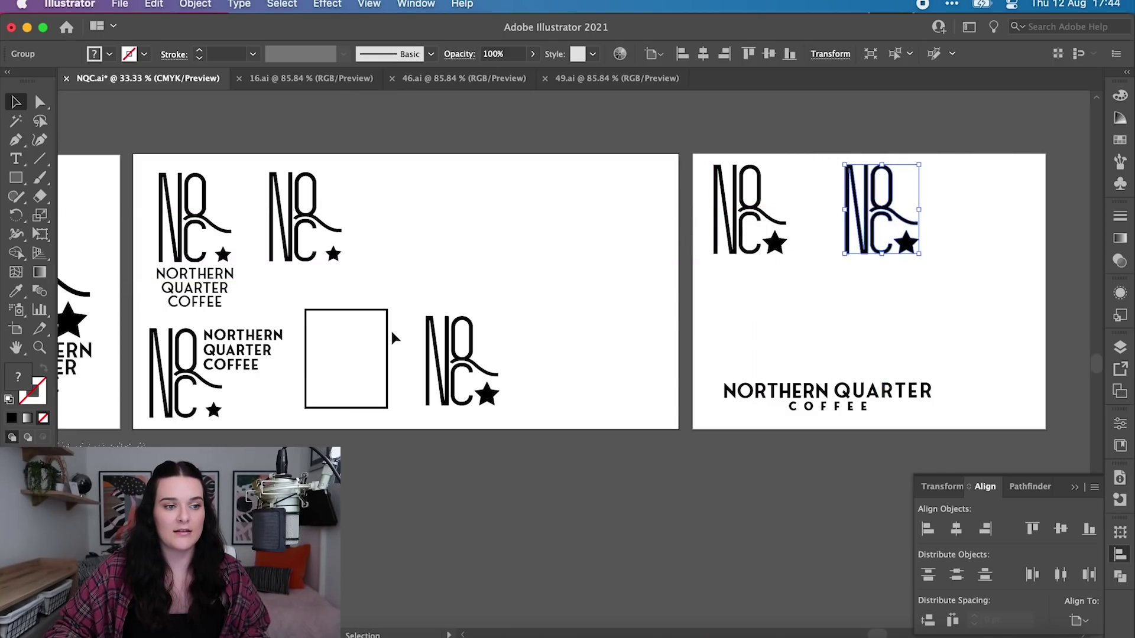
drag(390, 337, 926, 193)
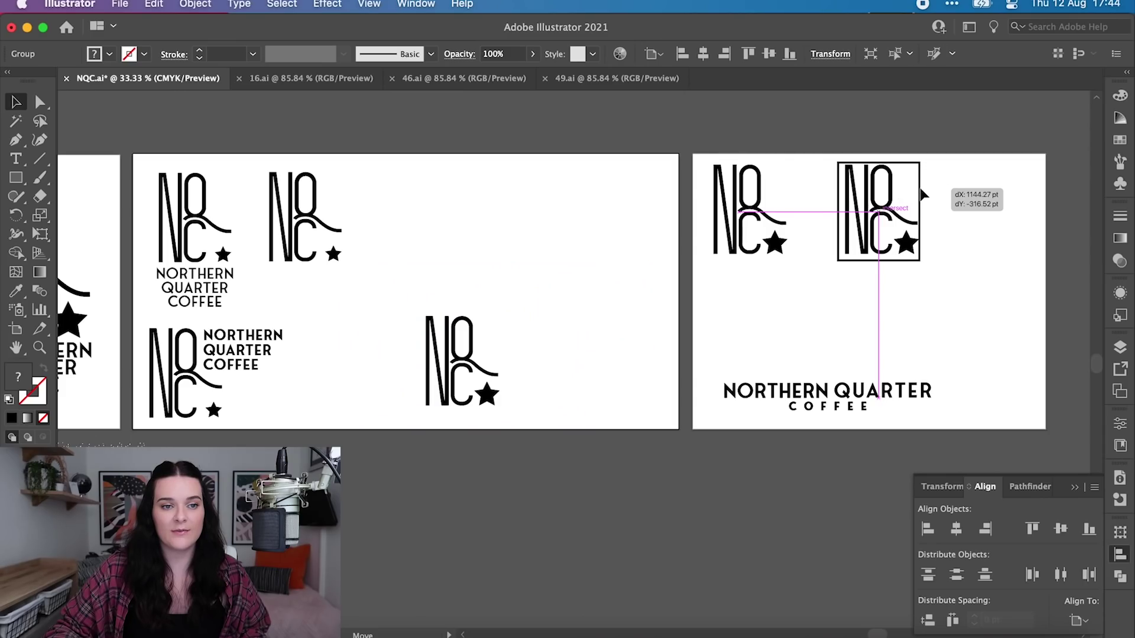
drag(922, 189, 919, 190)
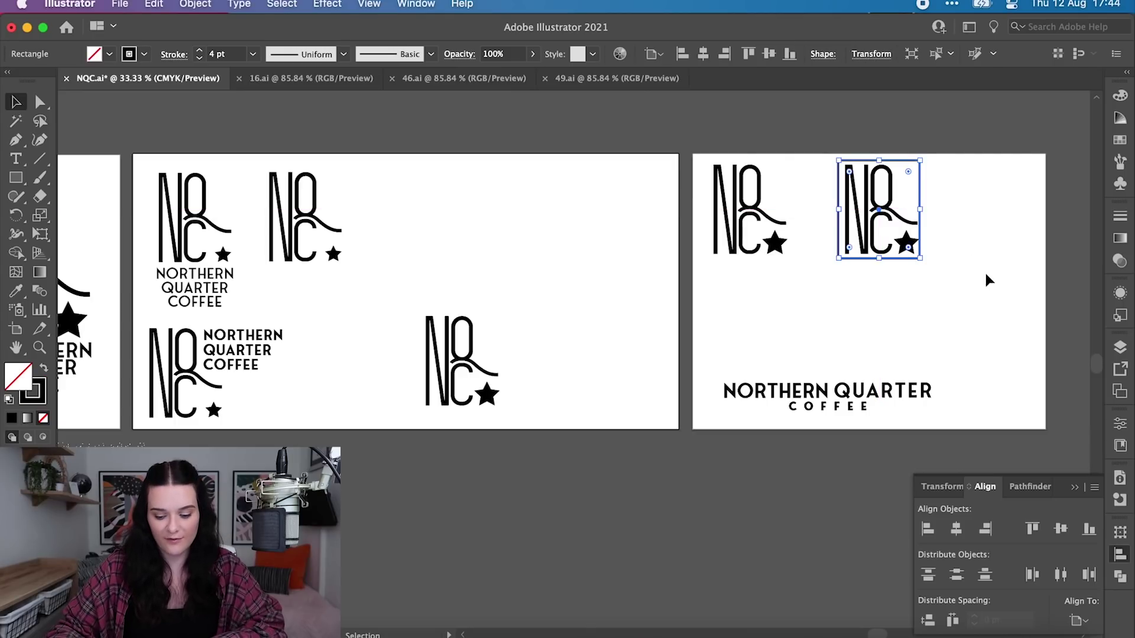
click(986, 280)
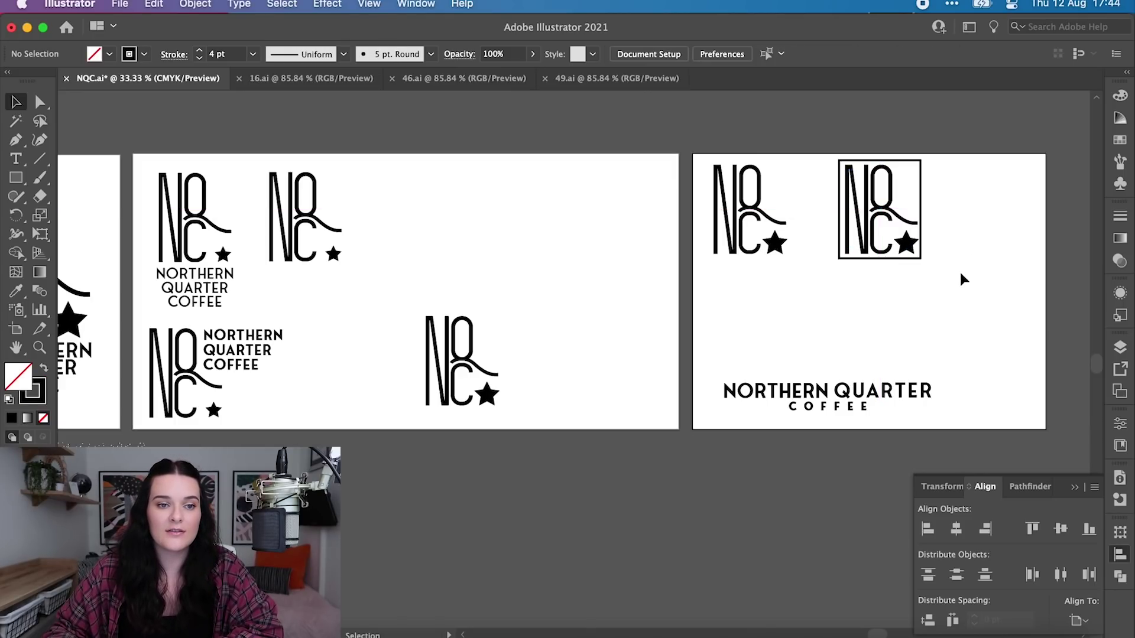
Centre the copied monogram horizontally with its frame, then nudge the monogram slightly to the right
click(926, 247)
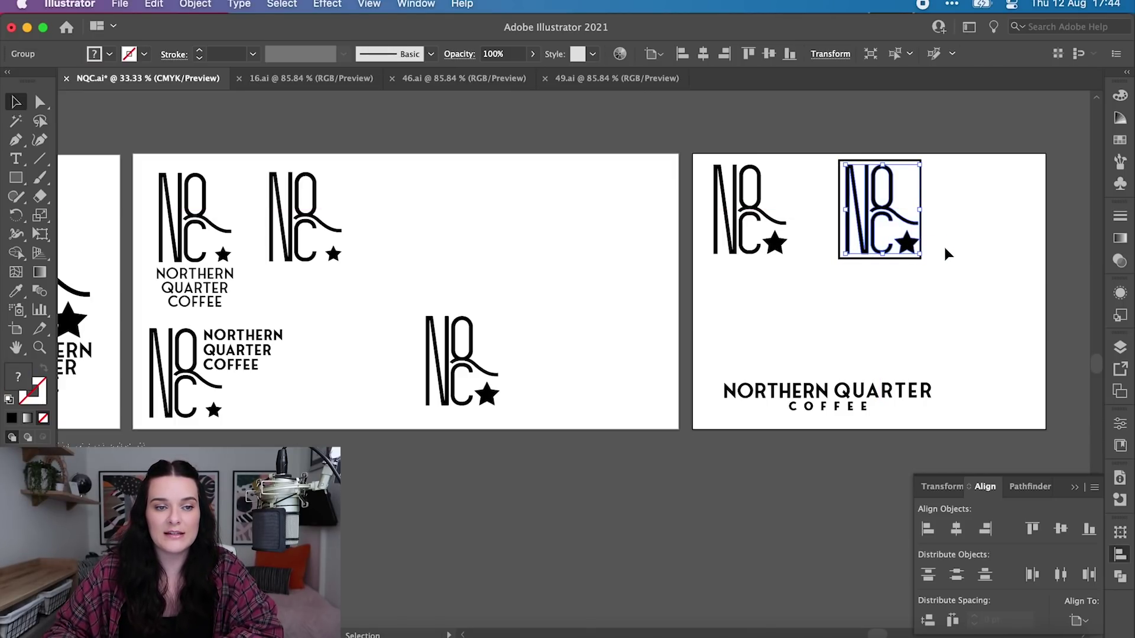
click(934, 283)
drag(930, 278, 811, 195)
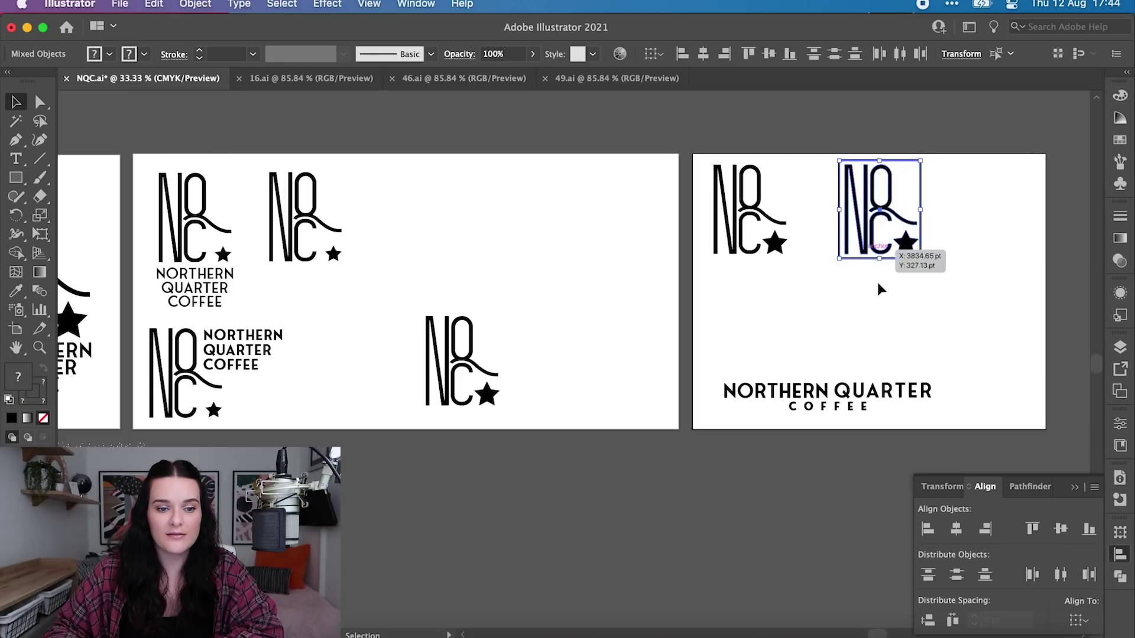
click(963, 530)
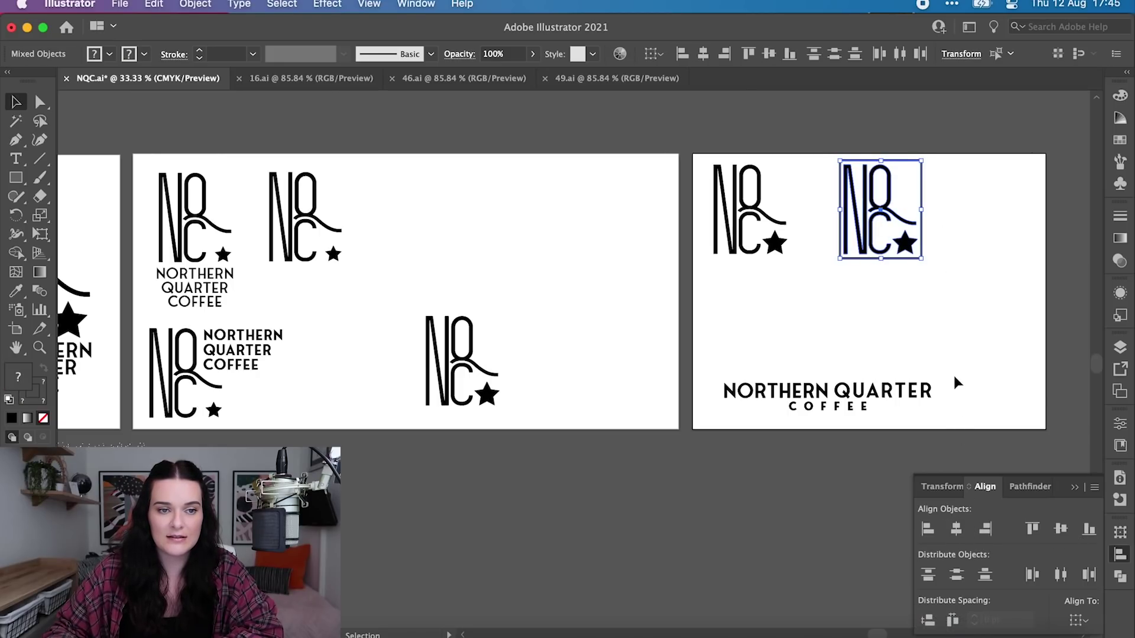
click(902, 267)
click(905, 247)
key(Right)
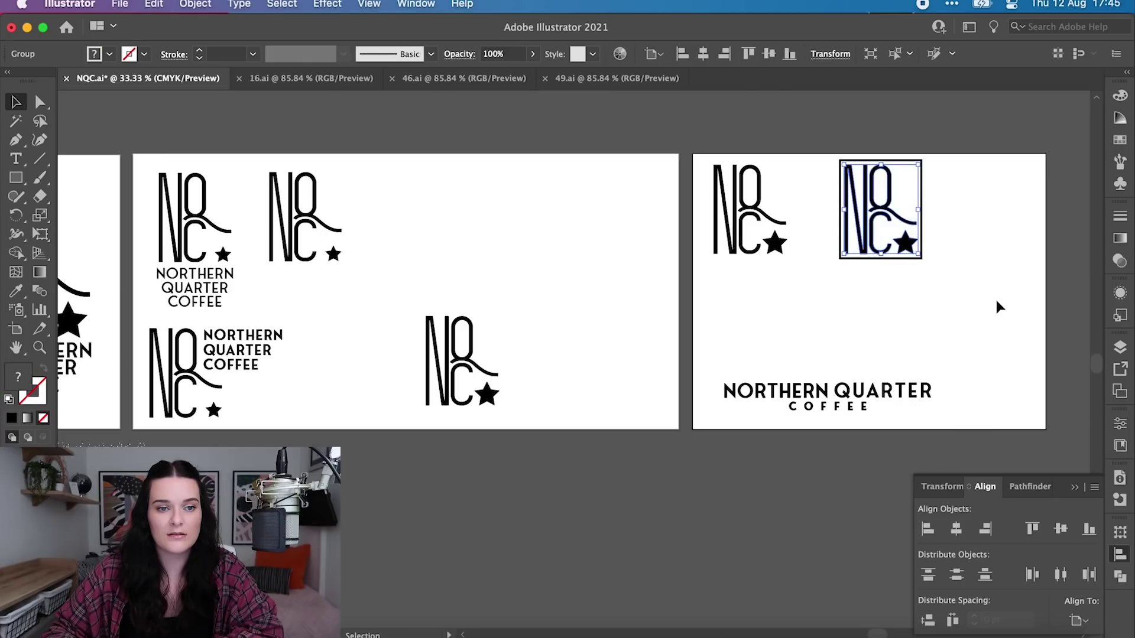
click(999, 309)
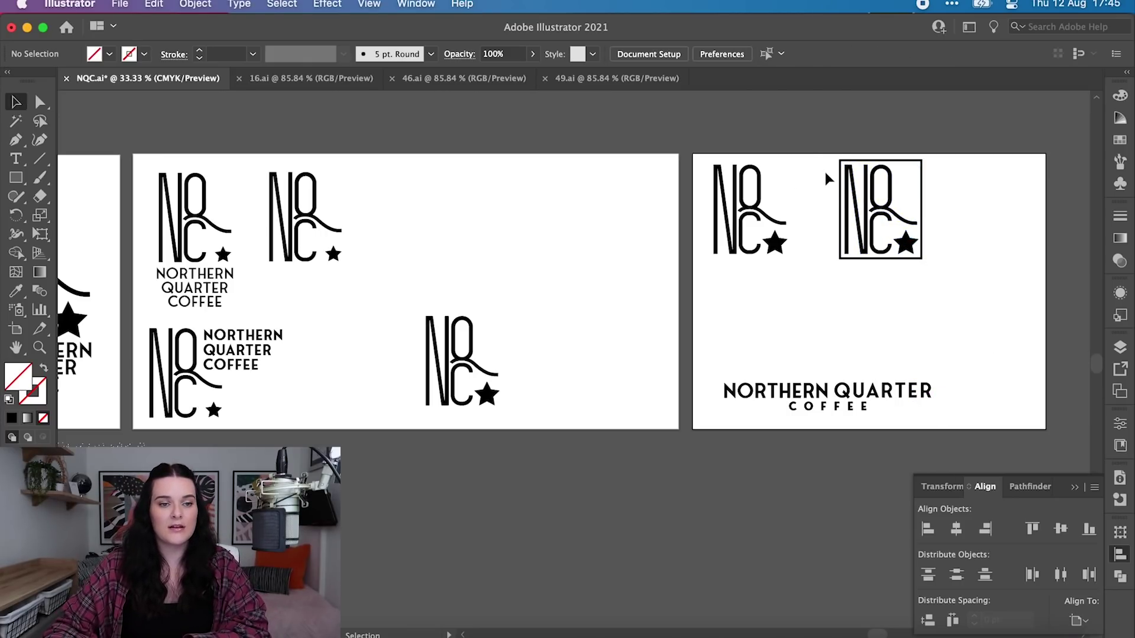
Move the framed monogram above the name, set COFFEE aside and stack QUARTER under NORTHERN
drag(828, 180, 916, 281)
drag(880, 214, 830, 324)
drag(835, 406, 824, 449)
right_click(858, 385)
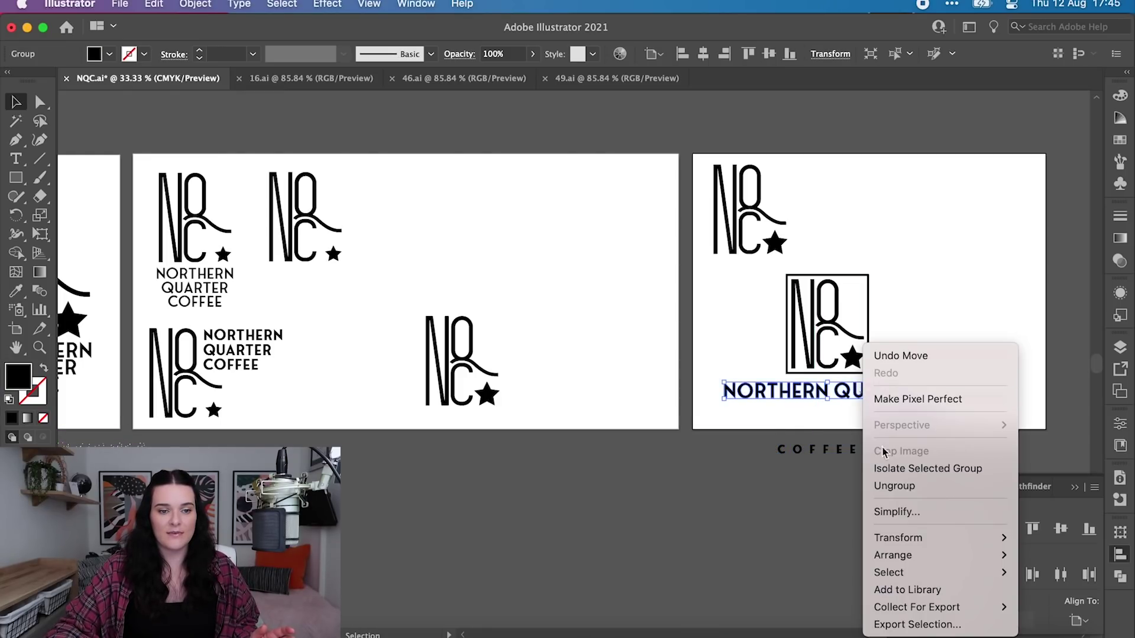
click(869, 418)
drag(872, 391, 817, 395)
Centre NORTHERN, QUARTER and COFFEE horizontally on one another and move COFFEE up directly beneath QUARTER
shift+click(765, 394)
shift+click(827, 454)
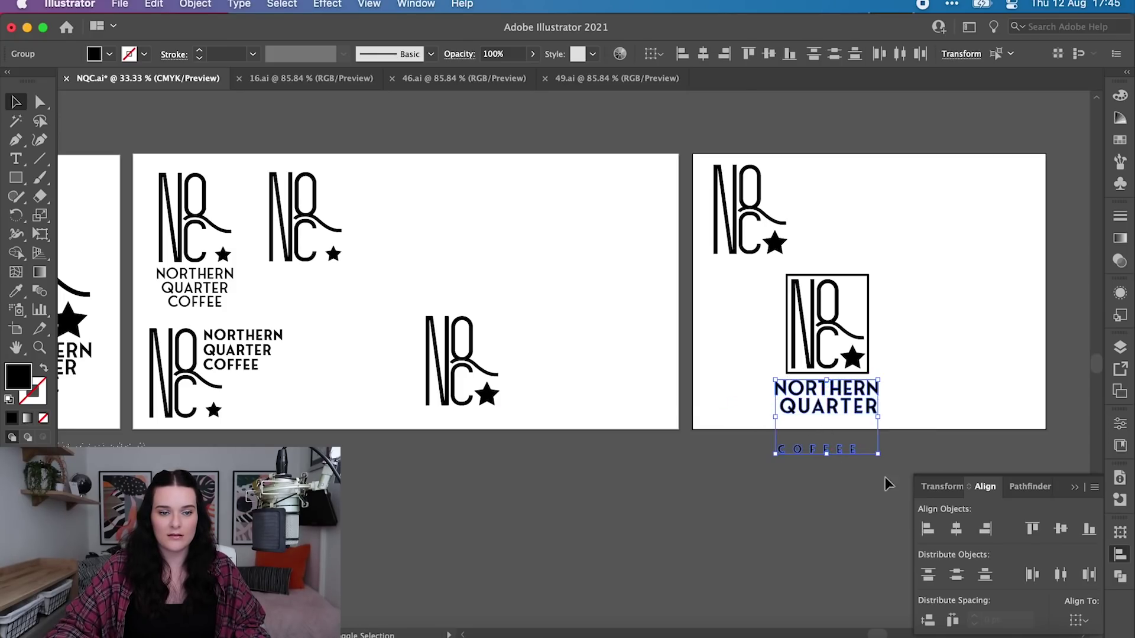
click(958, 528)
click(874, 517)
drag(821, 461, 806, 390)
click(843, 464)
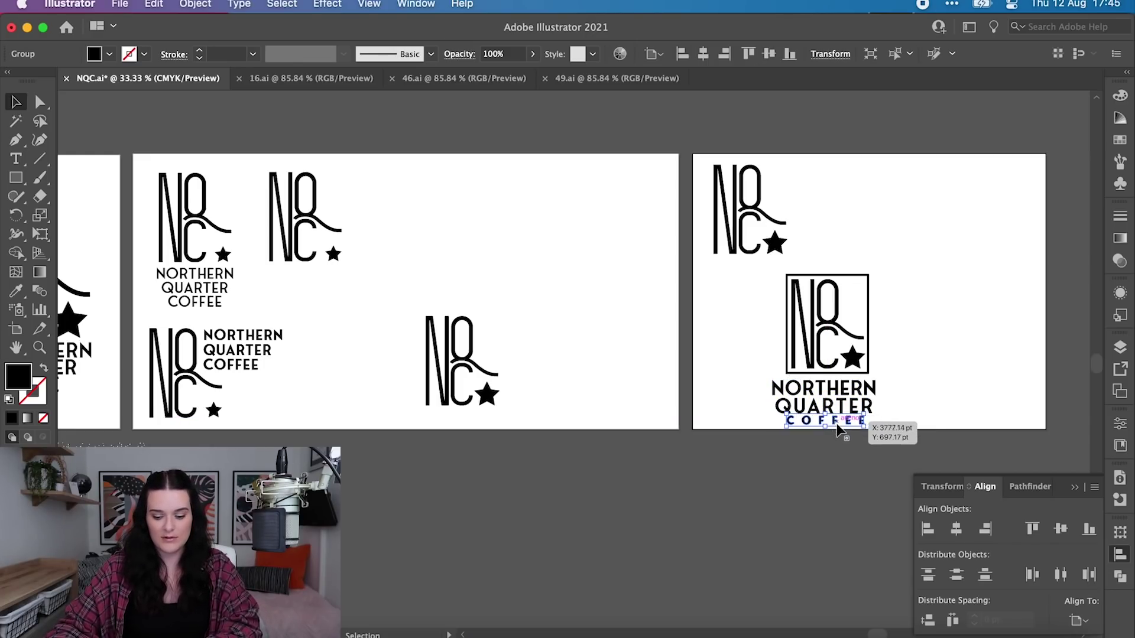
Move the framed monogram and its stacked name to the upper right area of the new artboard
click(792, 394)
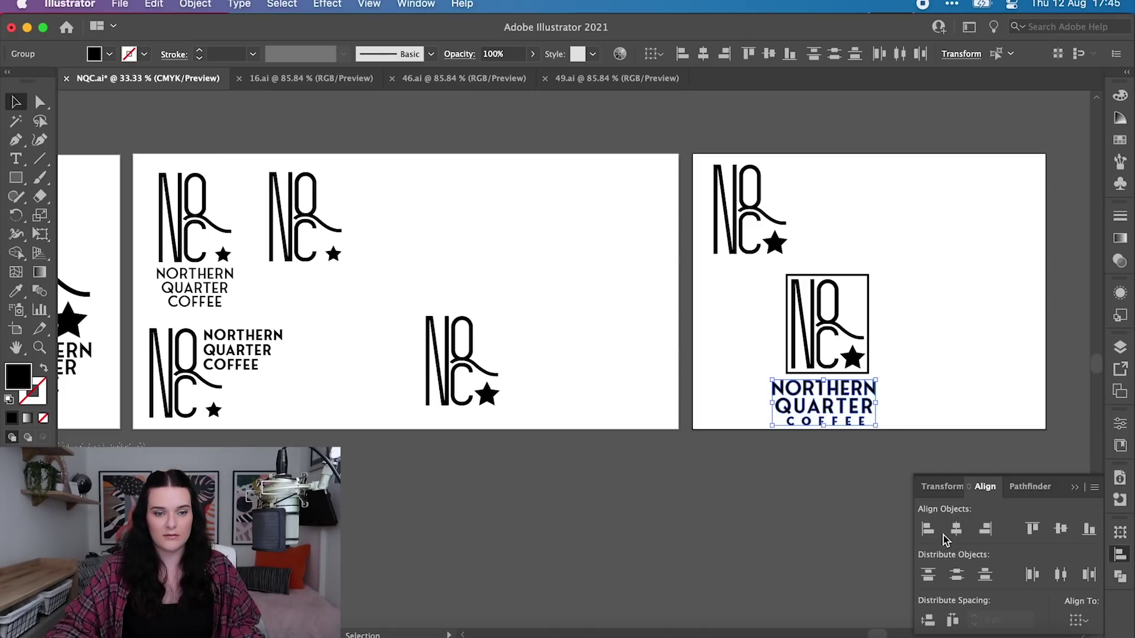
drag(809, 407, 967, 271)
click(948, 409)
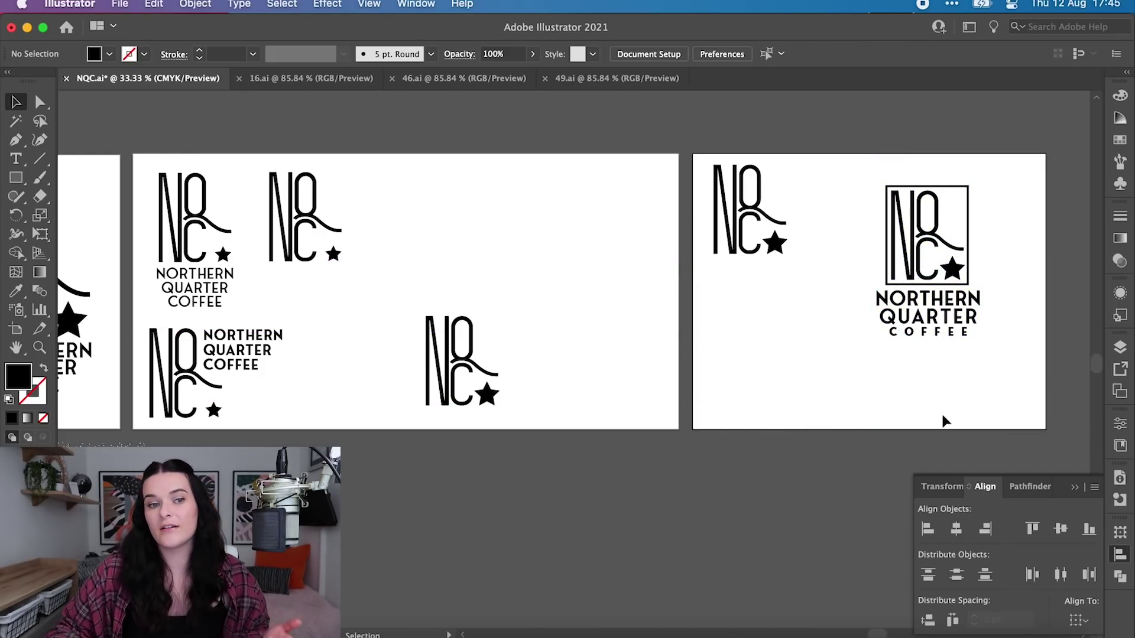
drag(910, 313, 911, 315)
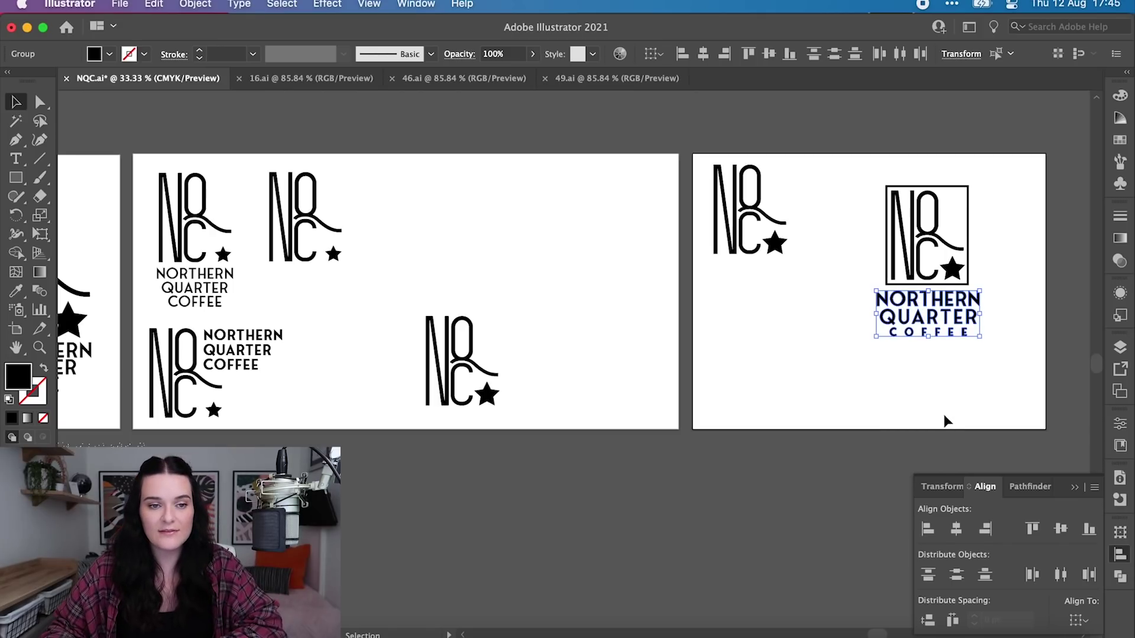
click(884, 400)
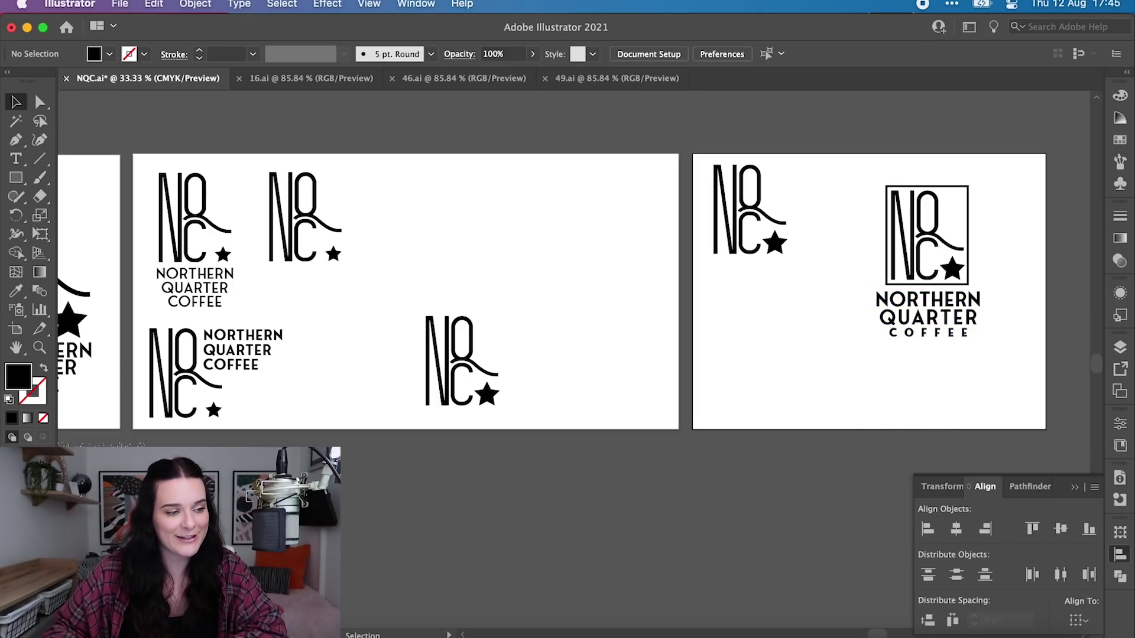
drag(177, 485, 180, 489)
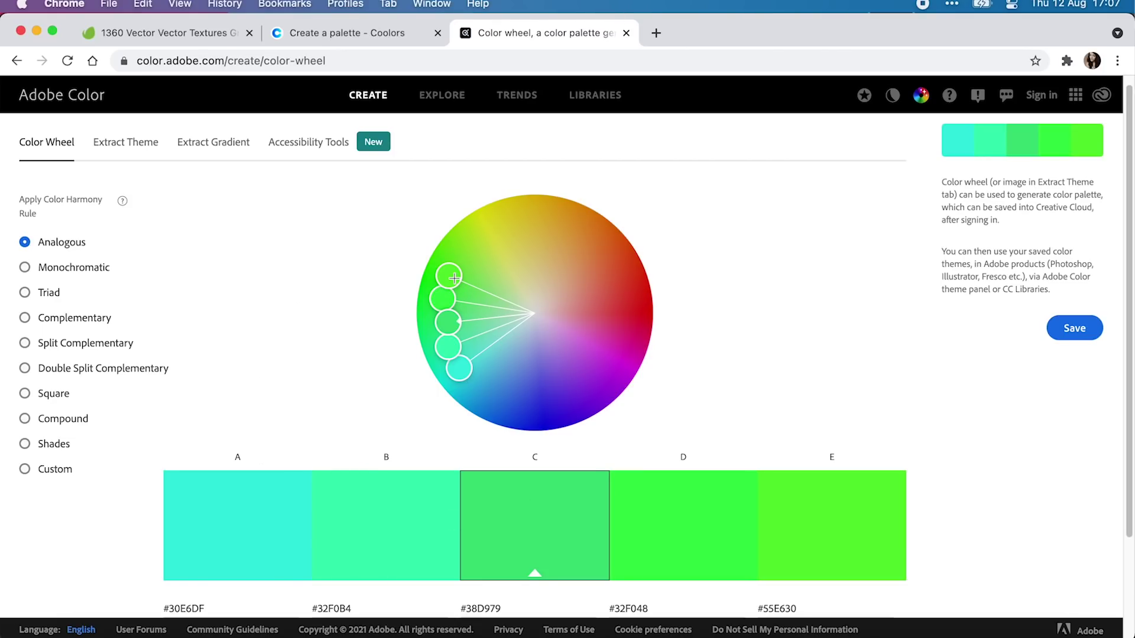
Switch to Adobe Color, move swatch E's marker on the colour wheel to salmon #EB9B7E, and open Extract Theme
mouse_move(454, 278)
mouse_down()
mouse_move(506, 272)
mouse_move(579, 286)
mouse_move(585, 302)
mouse_move(587, 287)
mouse_up()
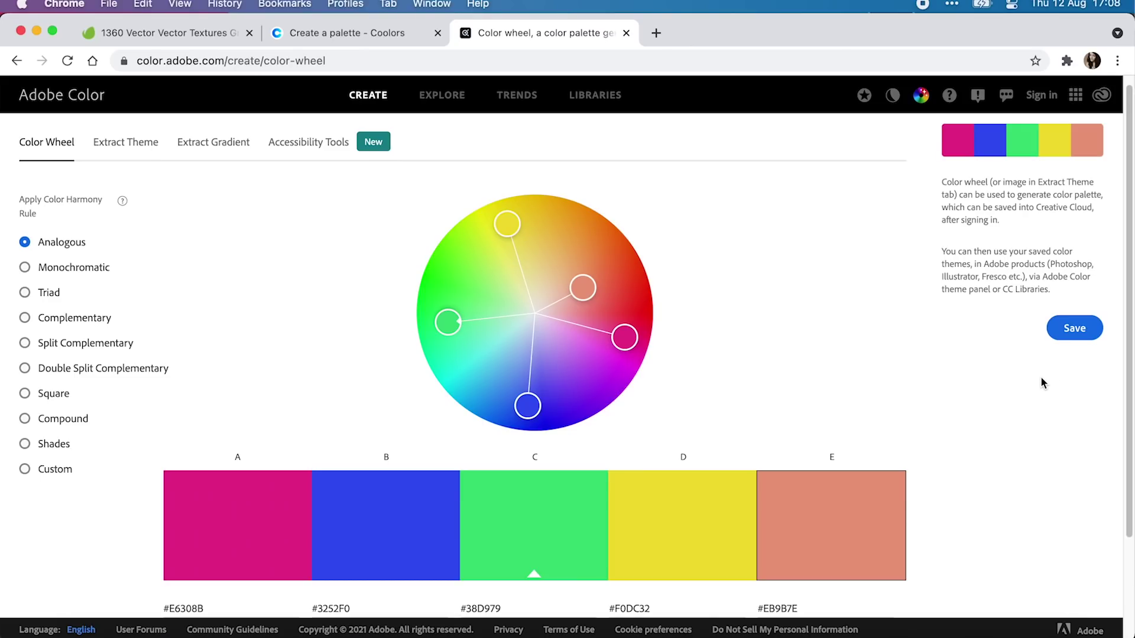
click(122, 144)
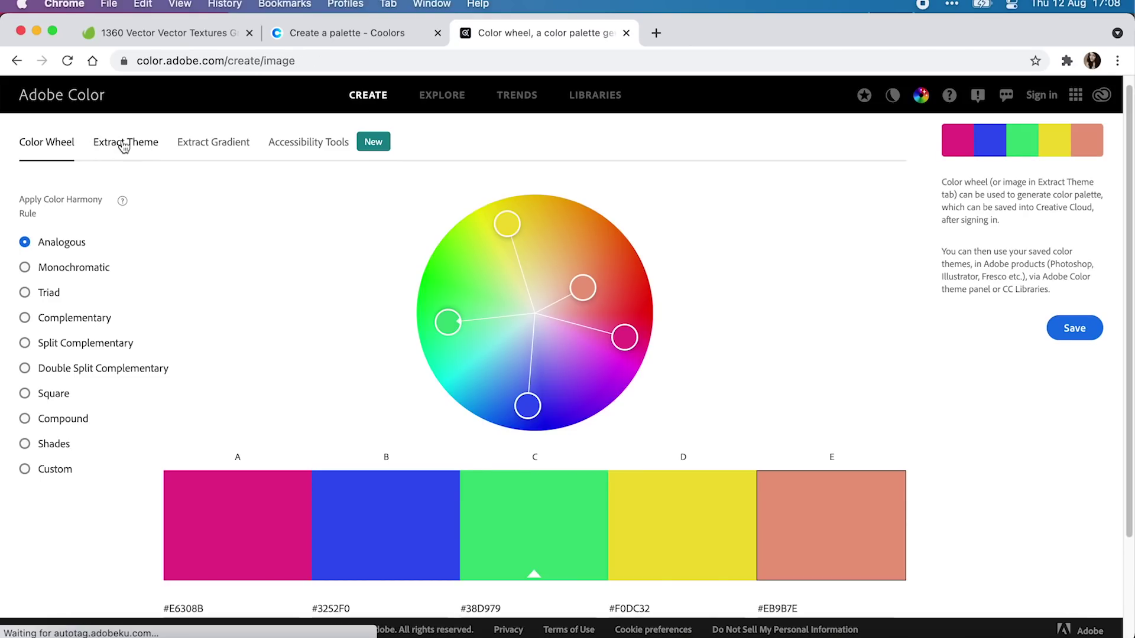
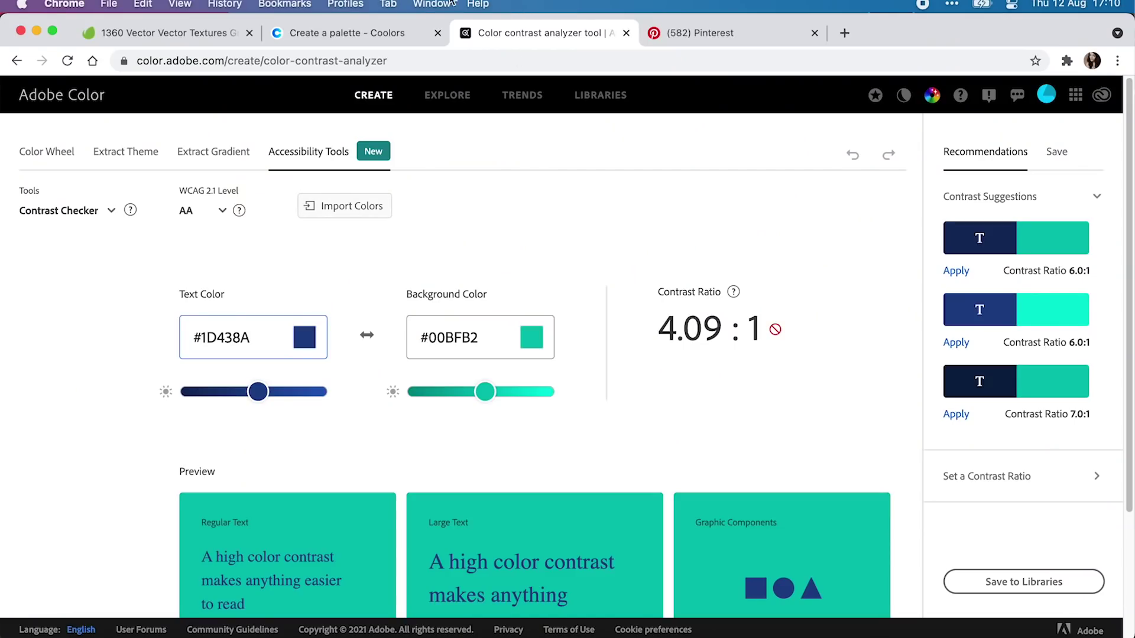
Switch to Coolors and search its trending colour palettes for "earth tones"
click(373, 35)
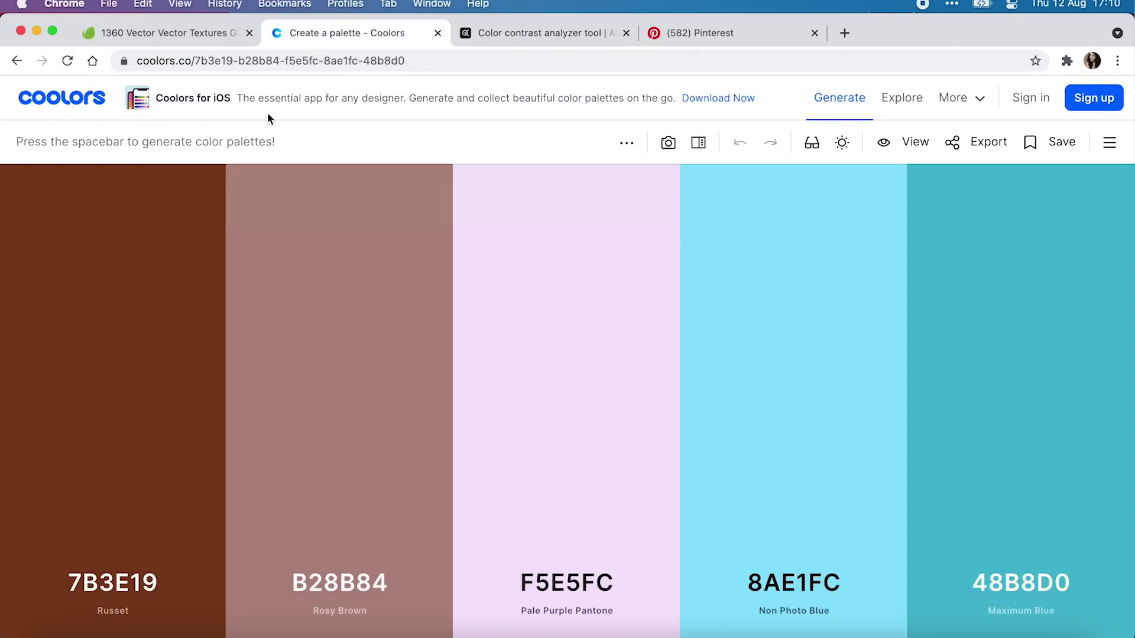
mouse_move(977, 266)
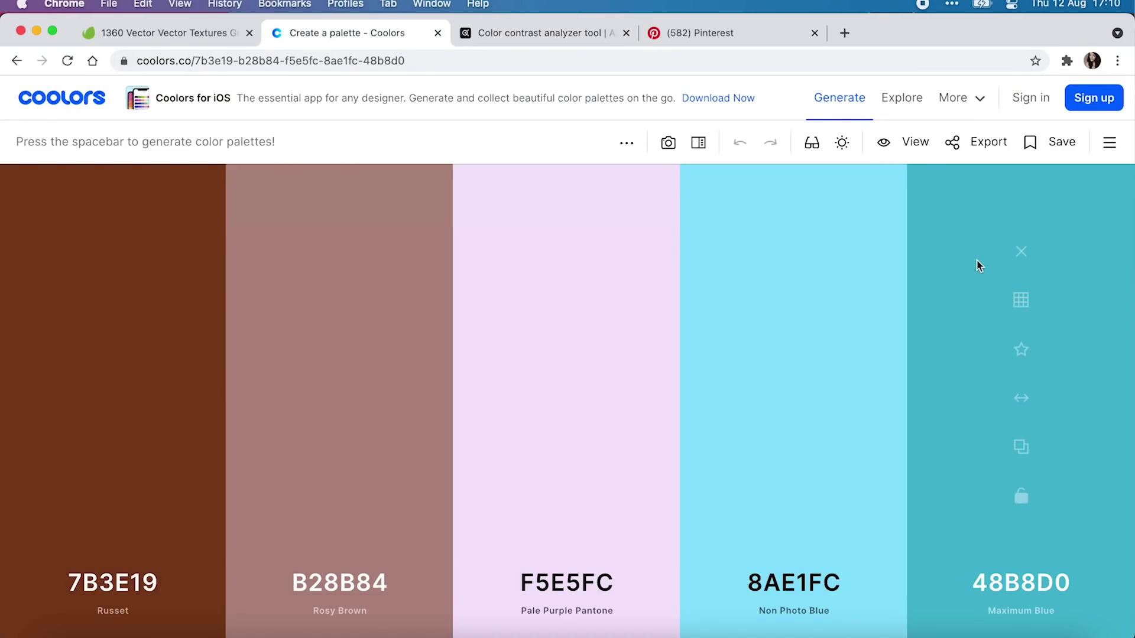
mouse_move(769, 394)
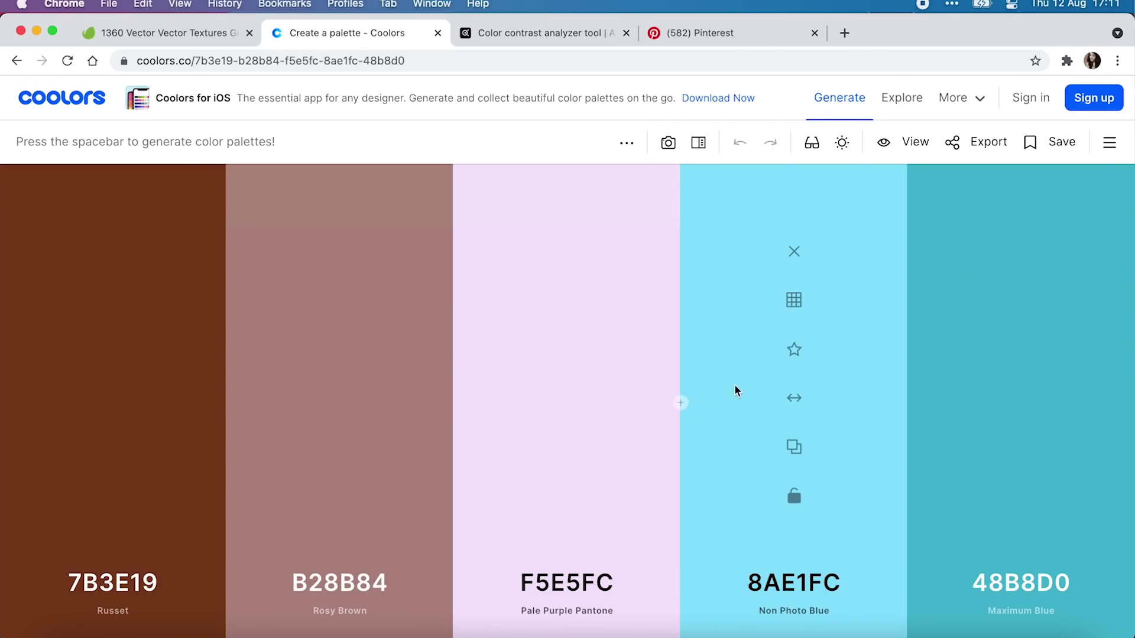
click(911, 105)
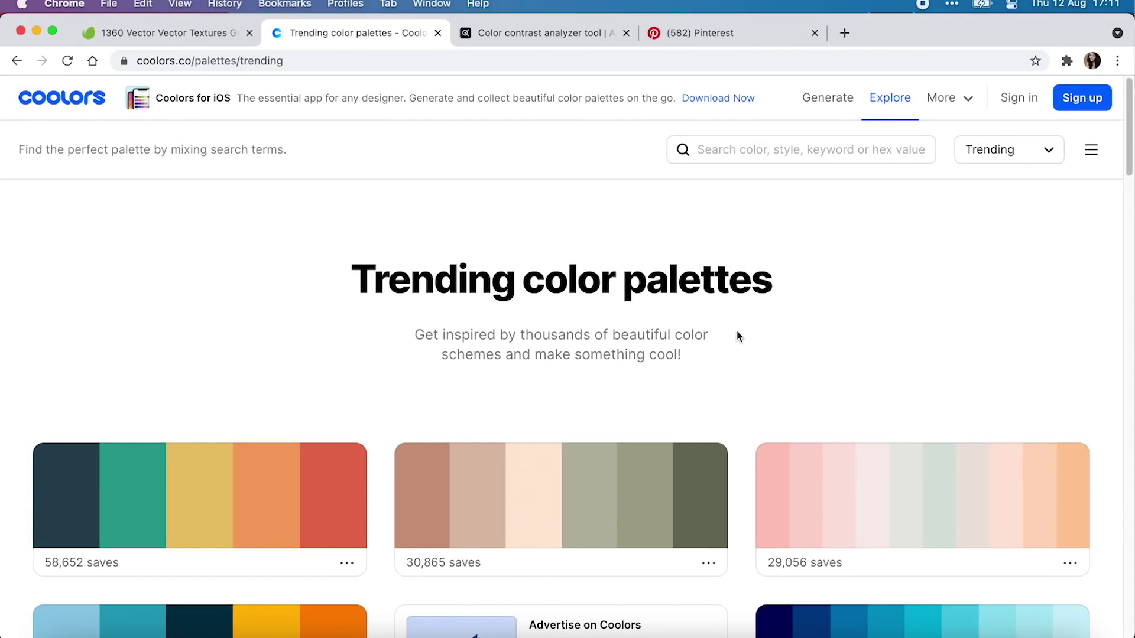
click(754, 152)
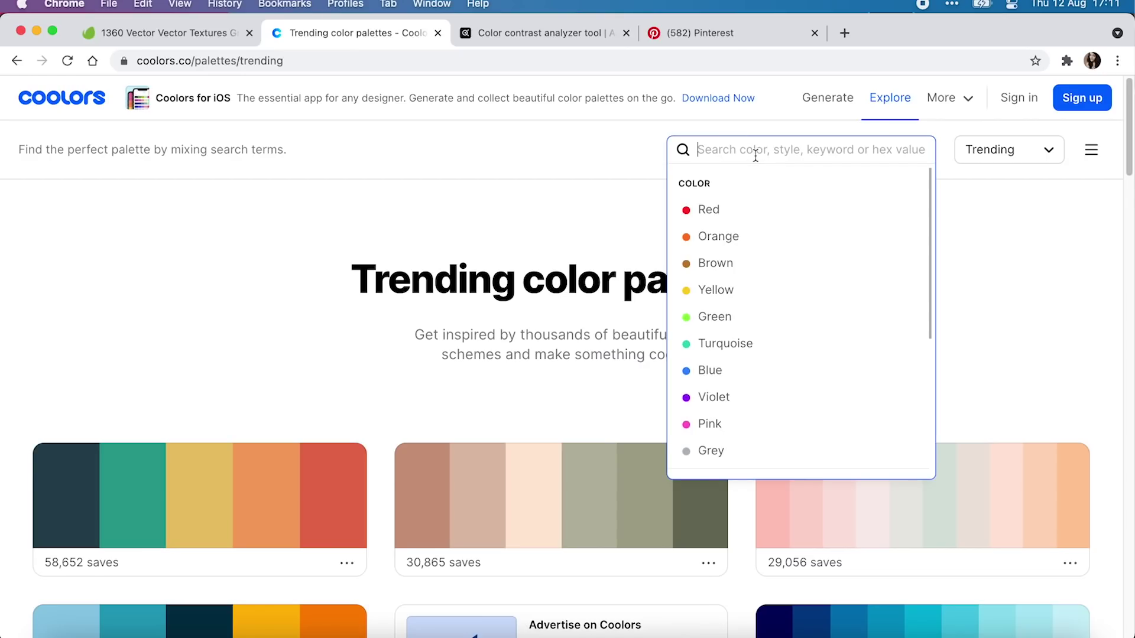
text(earth tones)
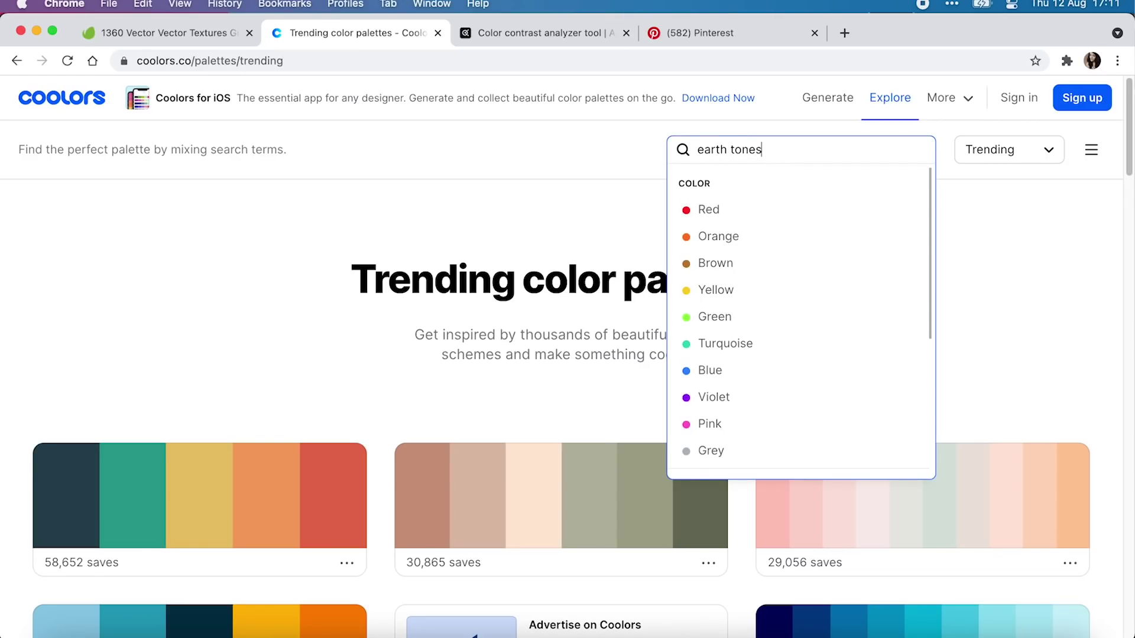
key(Return)
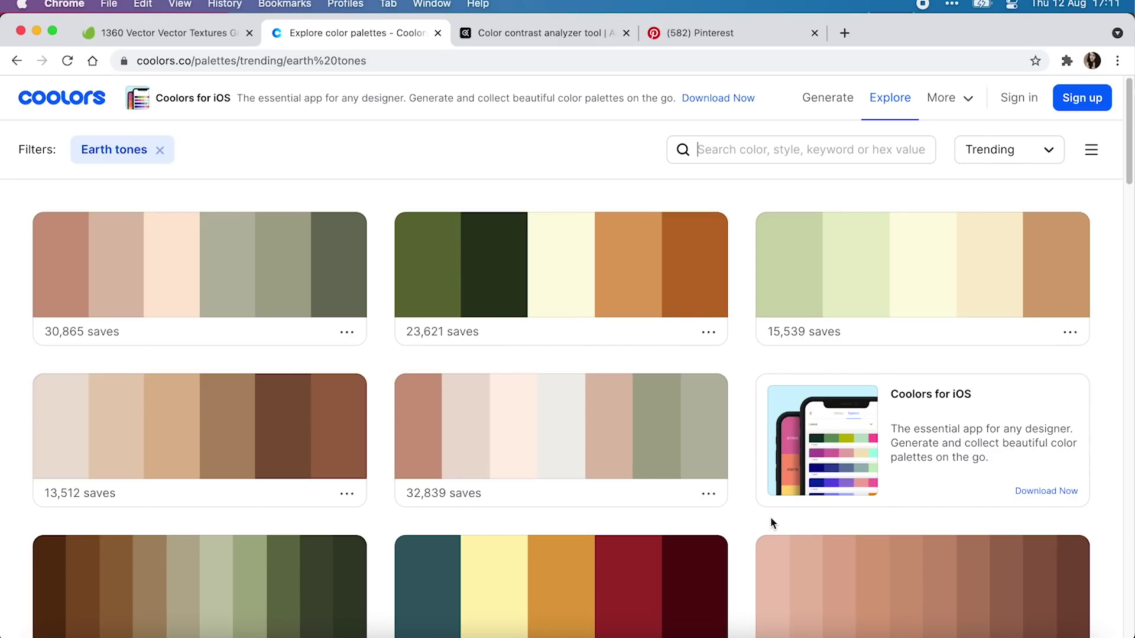
Return to Adobe Color, search the Explore section for "earth tones" and browse the resulting palettes
click(482, 34)
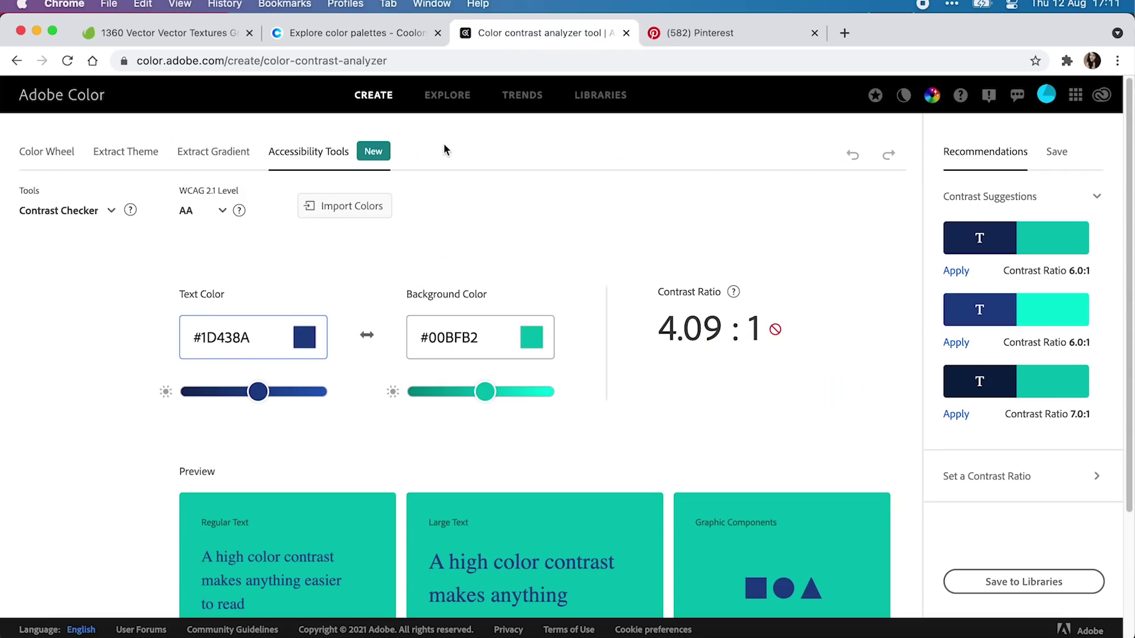
click(447, 95)
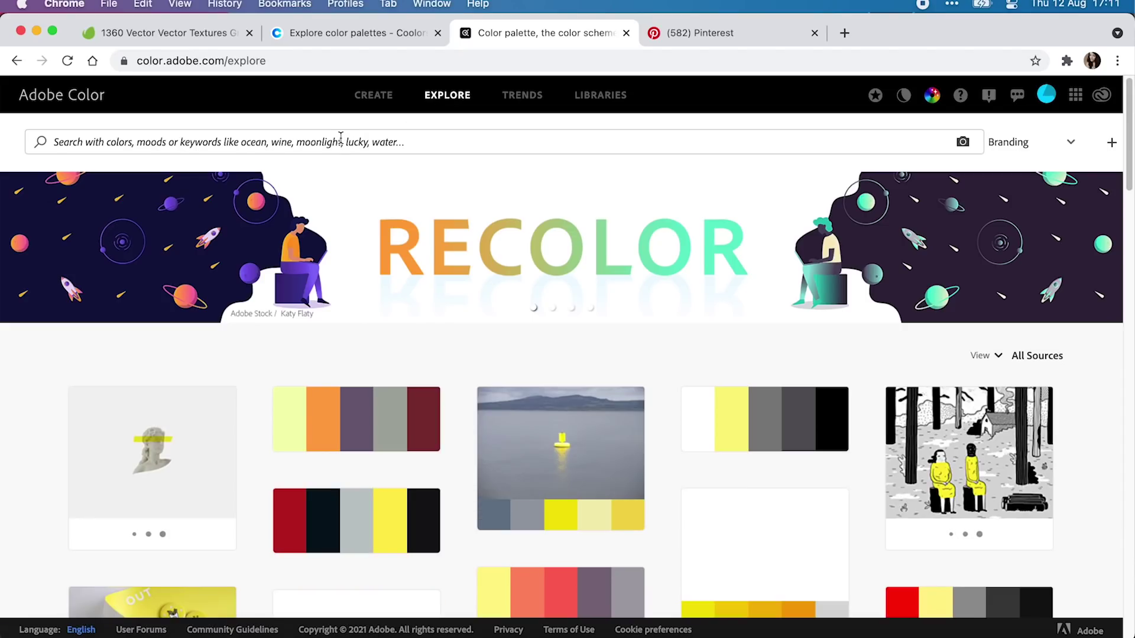
click(341, 137)
text(earth)
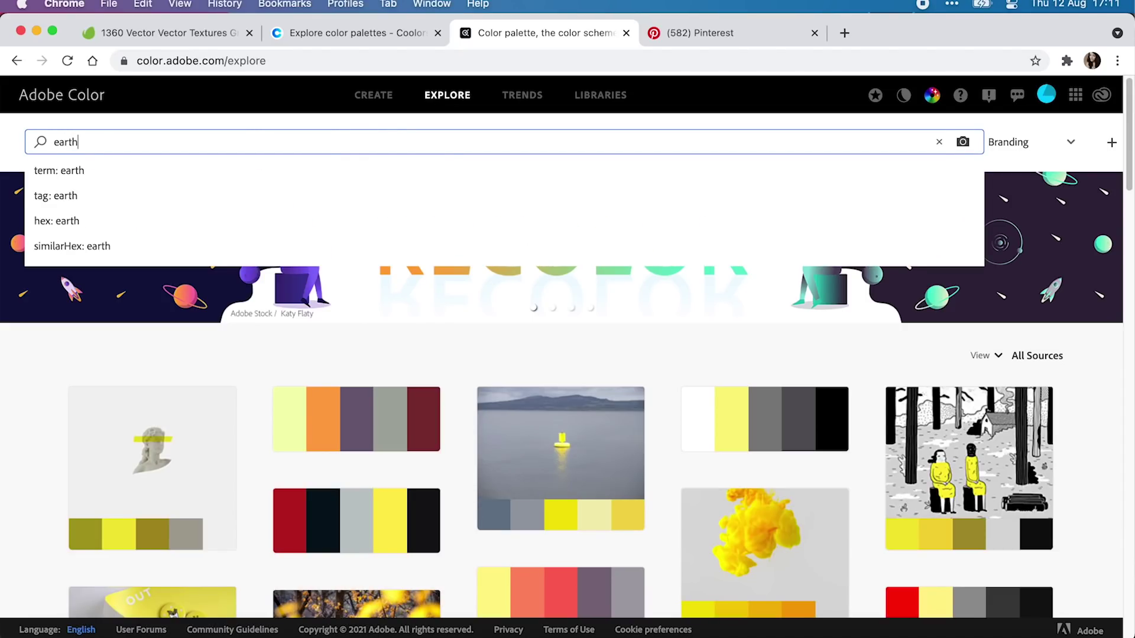
text( tones)
key(Return)
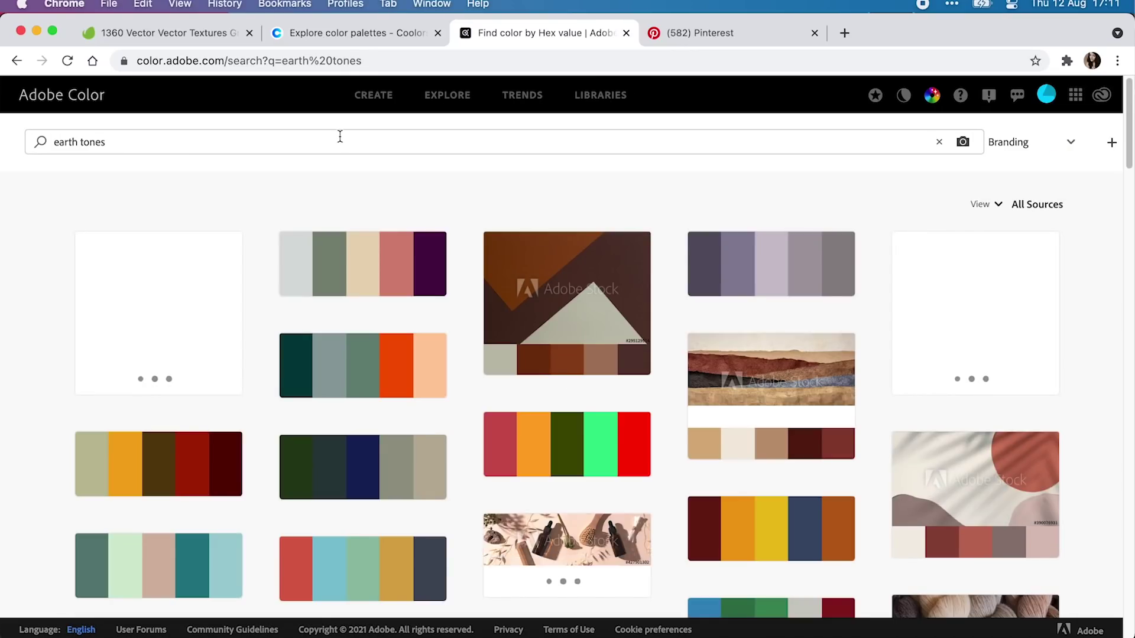
scroll(541, 450, down, 1)
scroll(546, 451, down, 2)
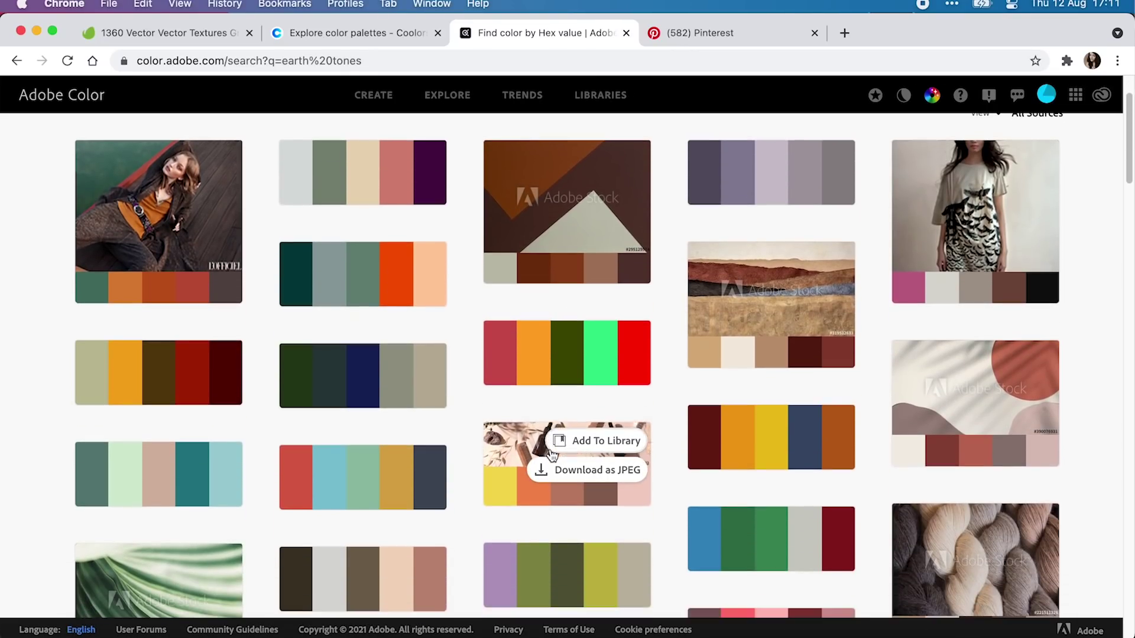
Search Adobe Color's Explore page for "coffee" palettes
scroll(550, 454, up, 1)
click(518, 96)
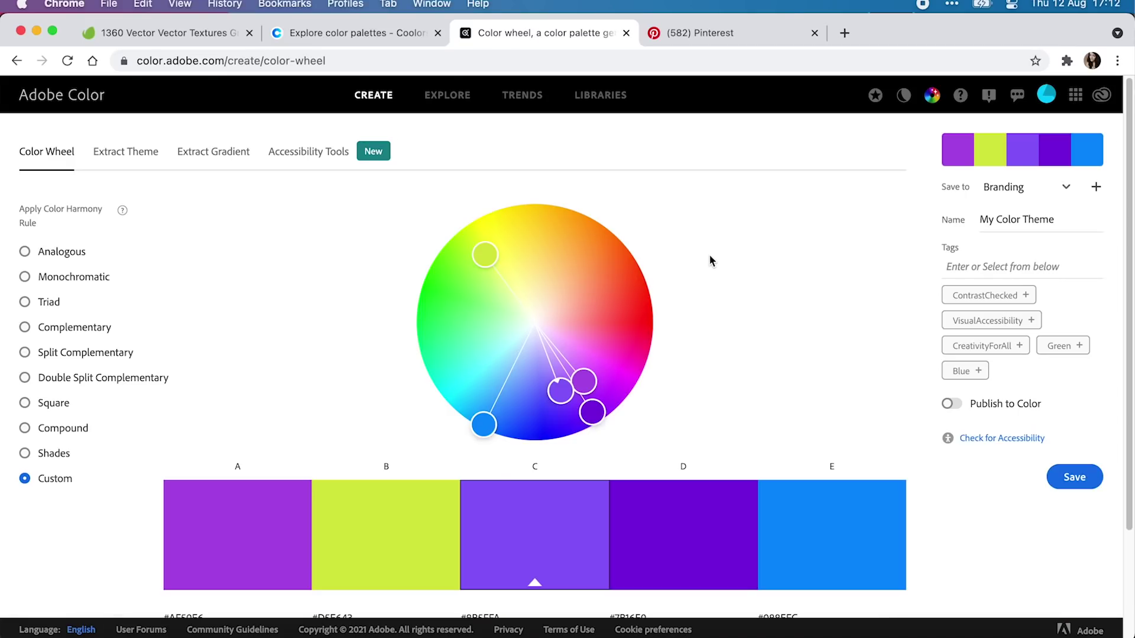
click(456, 98)
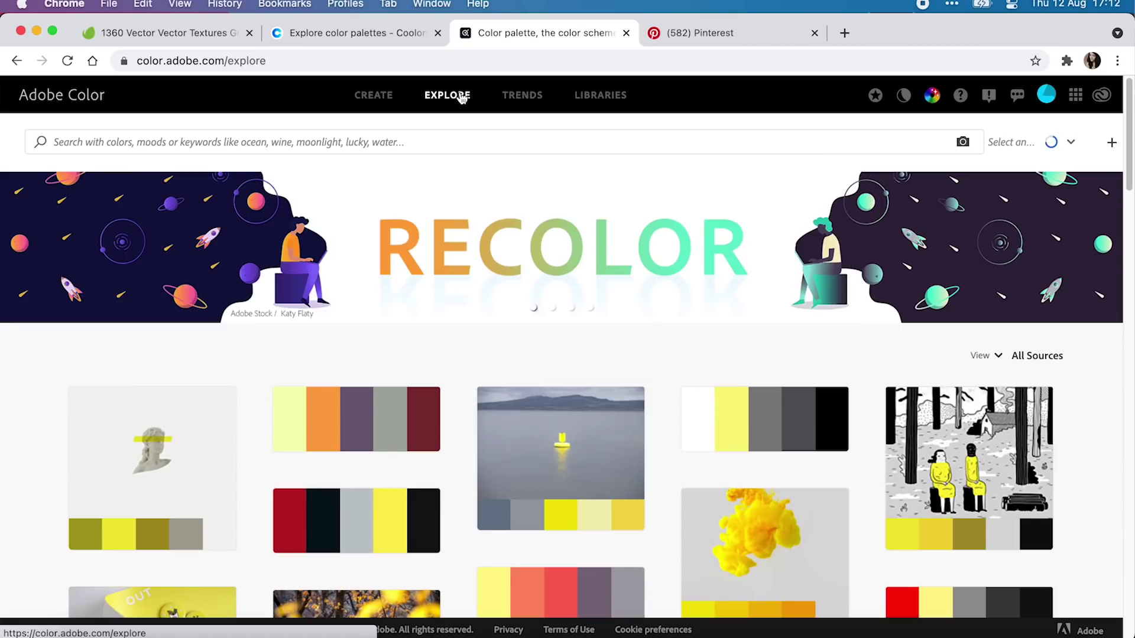
click(318, 146)
text(coffee)
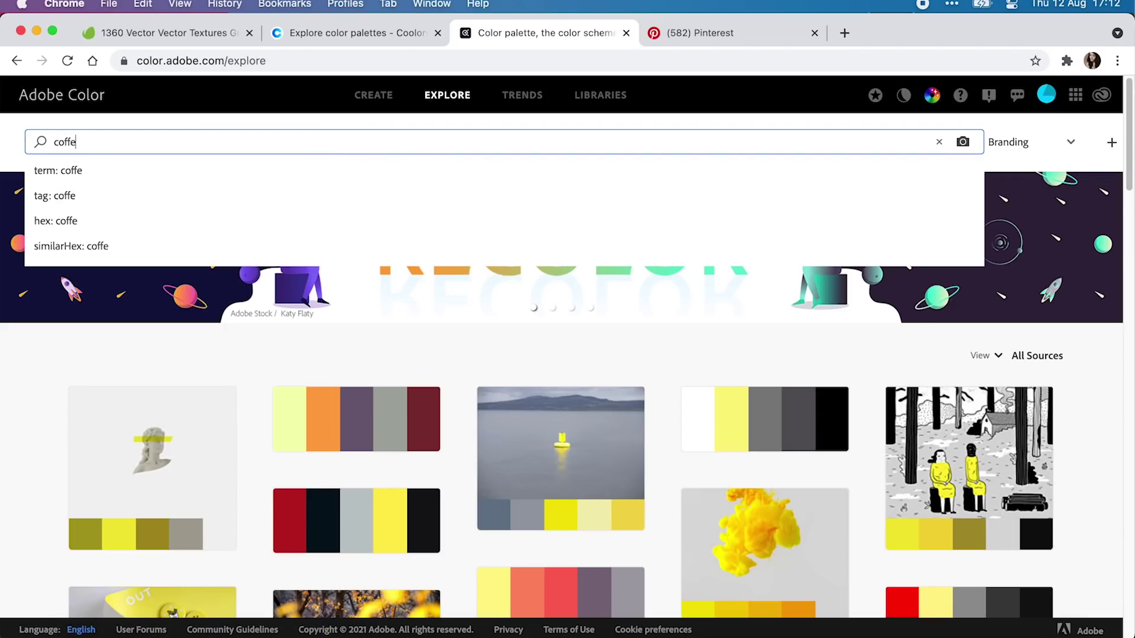
key(Return)
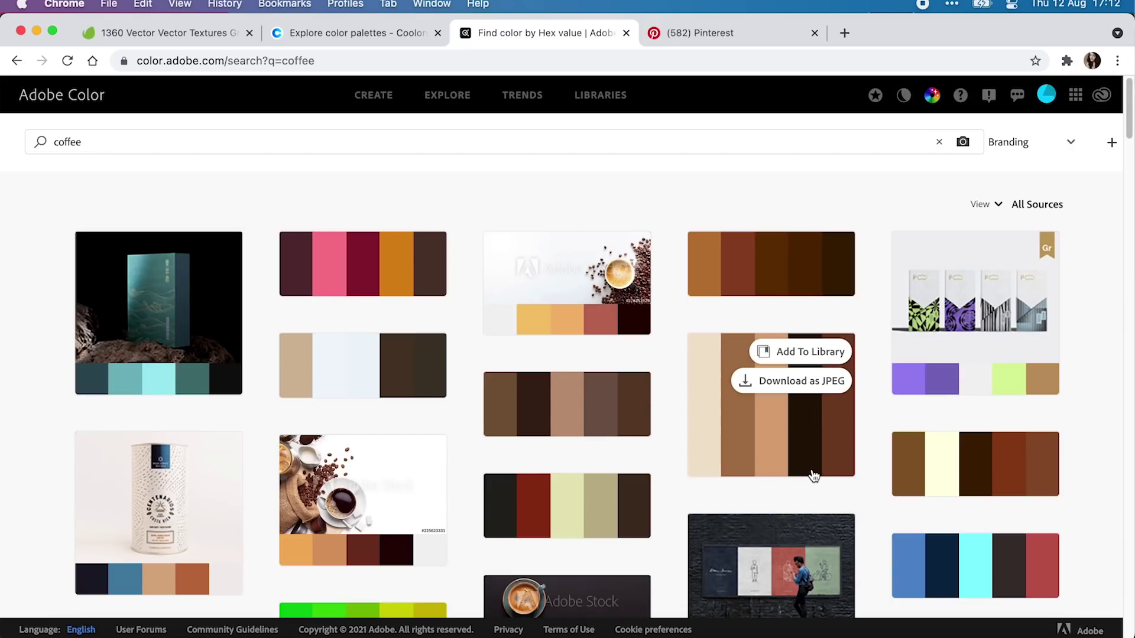
Add the white coffee-cup photo's palette and the white canister photo's navy, blue, tan and rust palette to the Branding library
scroll(1061, 486, down, 1)
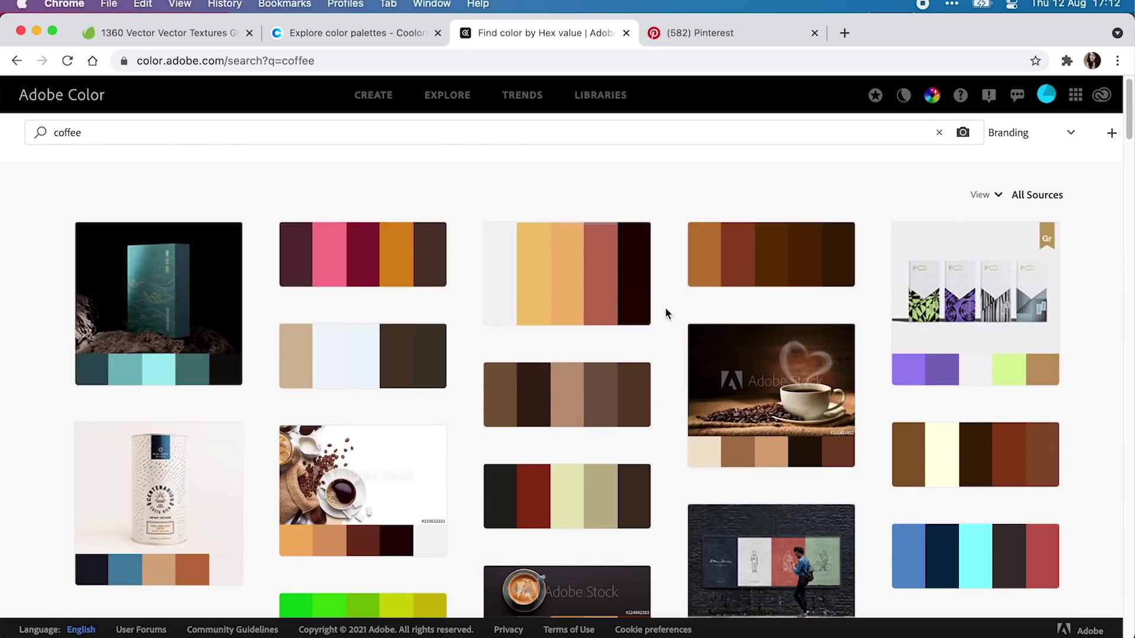
click(597, 243)
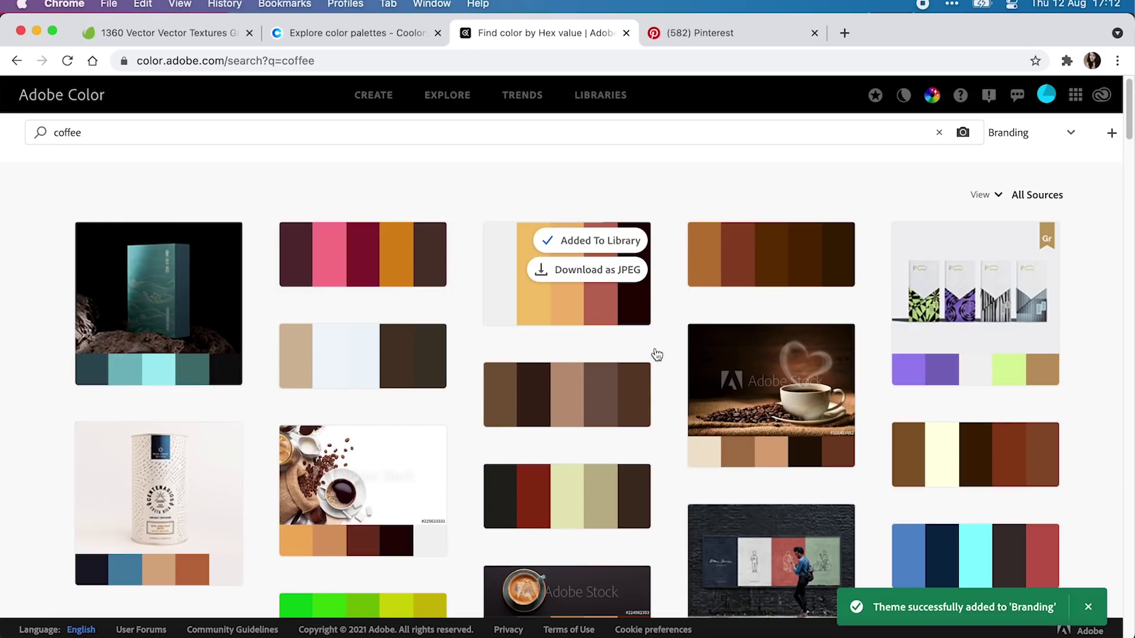
scroll(671, 411, down, 3)
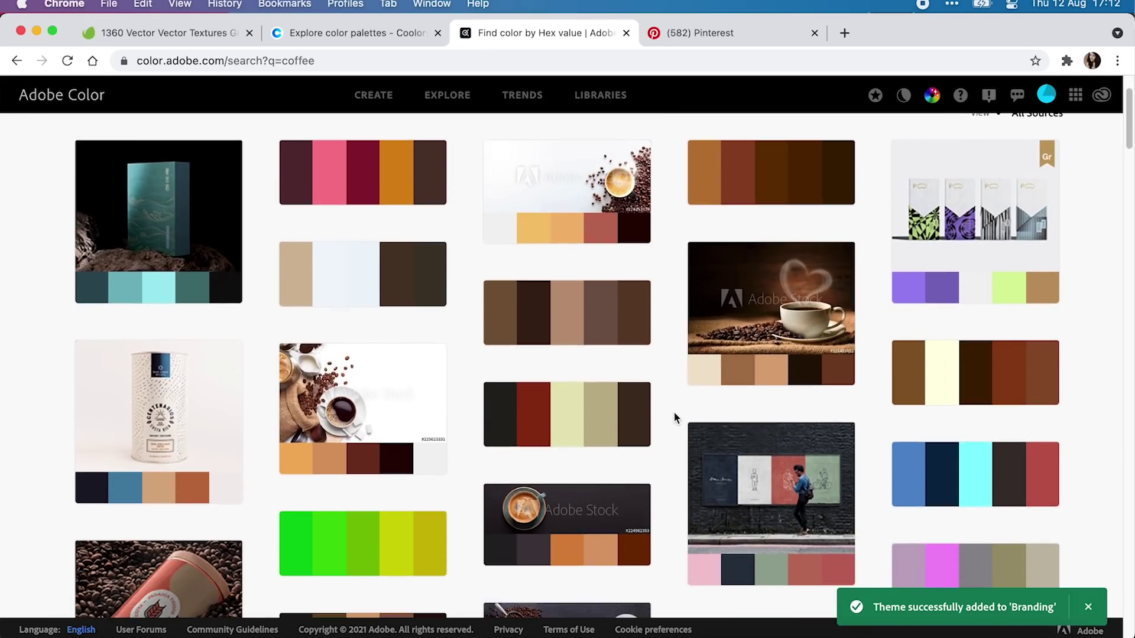
scroll(675, 414, down, 2)
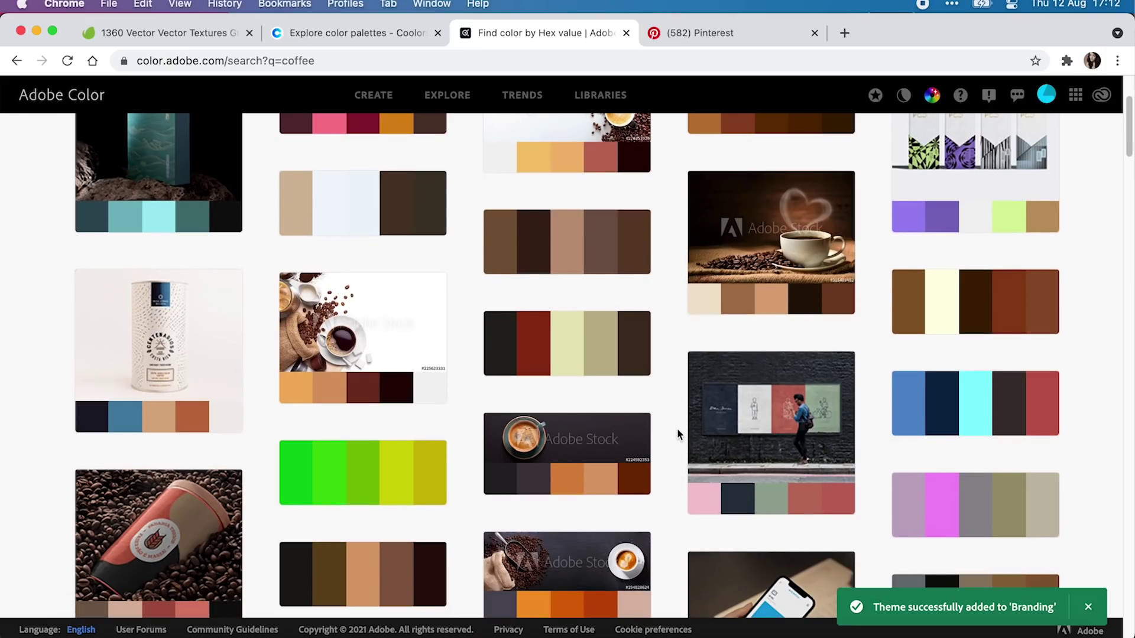
mouse_move(100, 429)
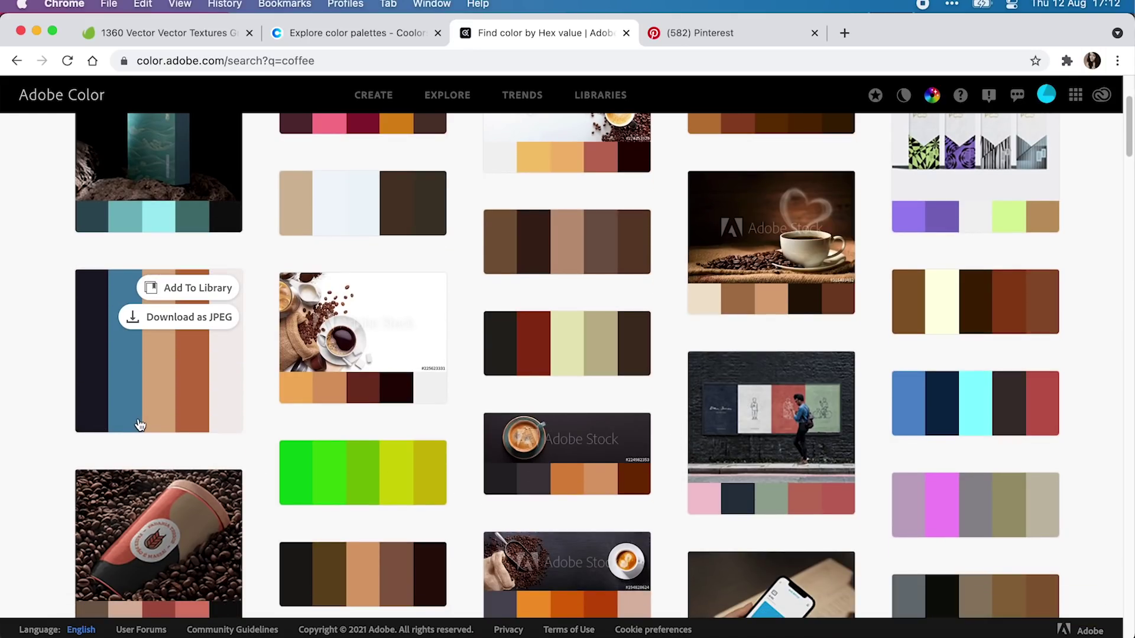
click(200, 298)
Add the green, brown, red and pink palette of the coffee bag held by a person in an apron to the Branding library
scroll(247, 477, down, 3)
scroll(260, 484, down, 8)
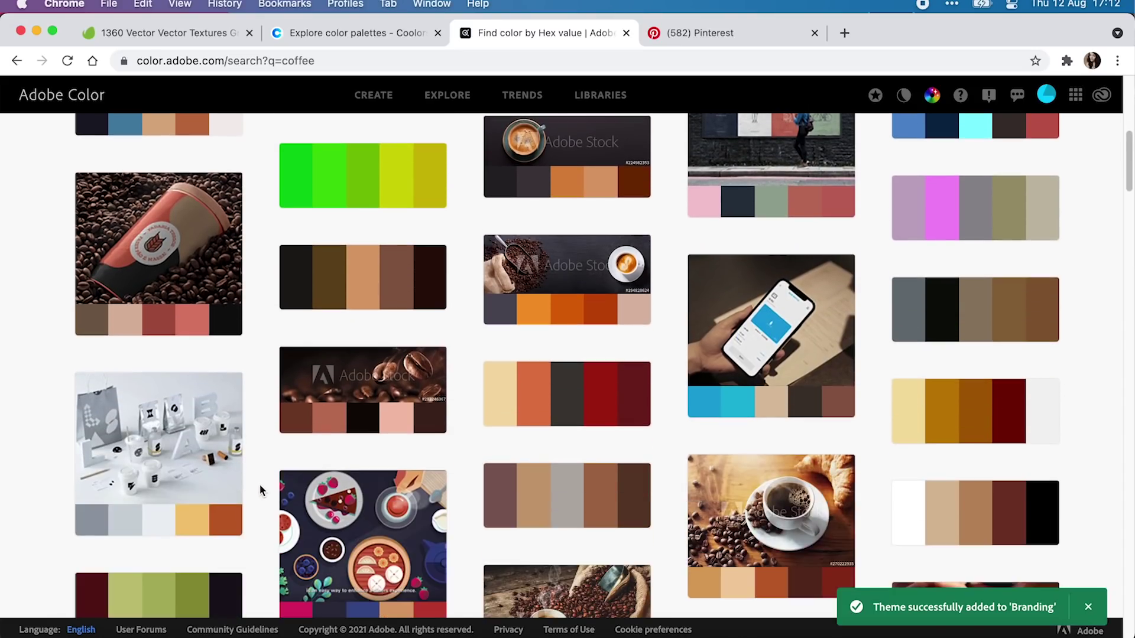
scroll(260, 489, down, 4)
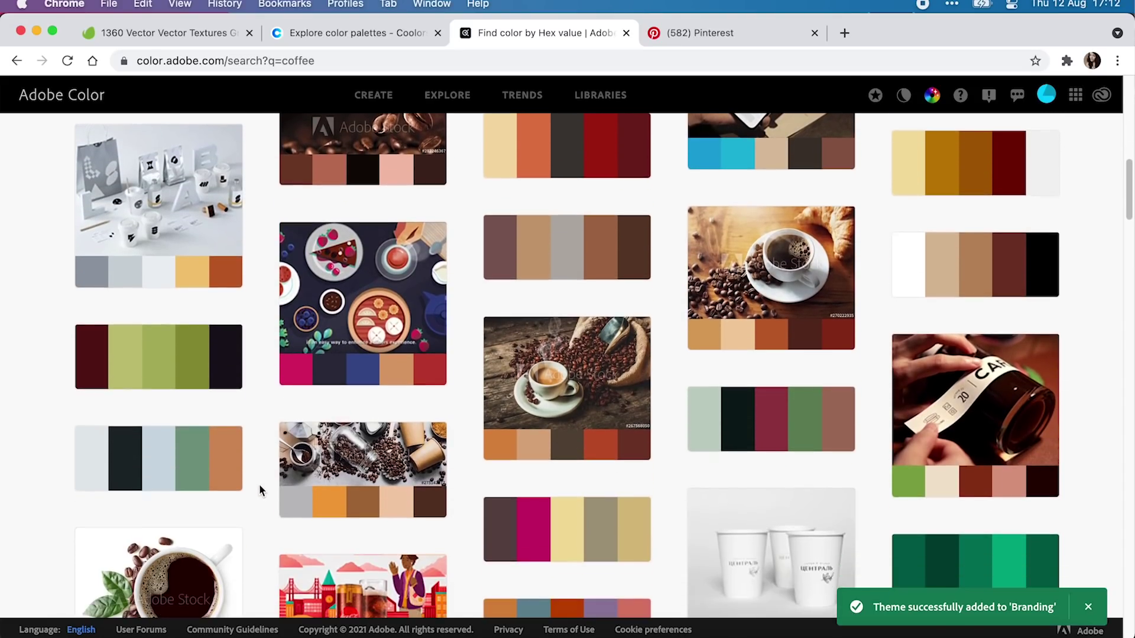
scroll(260, 483, down, 8)
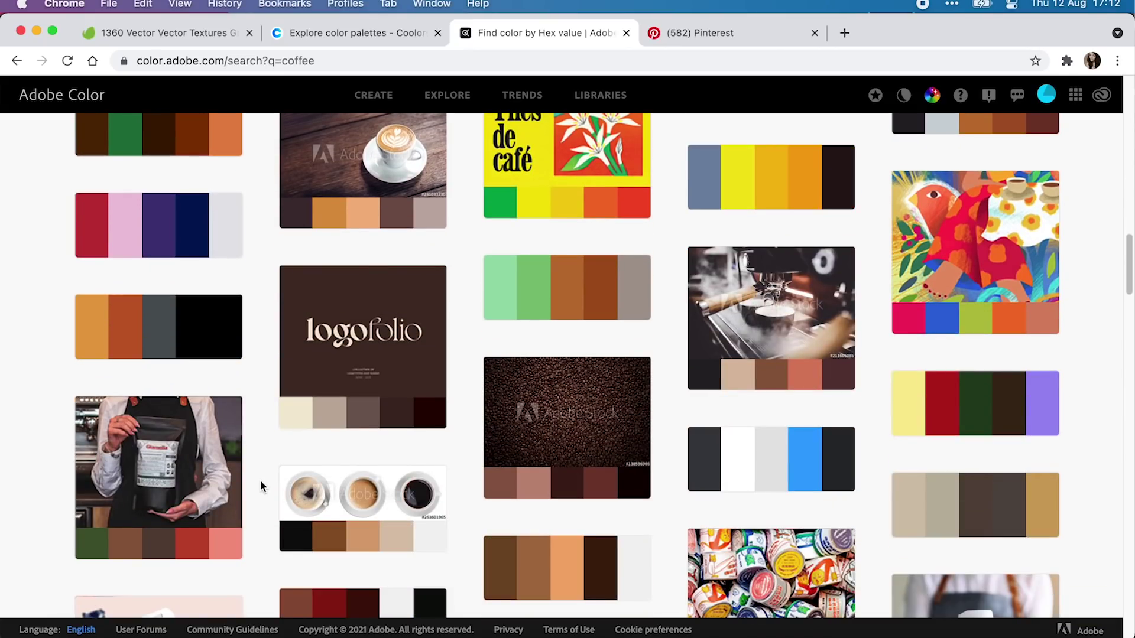
scroll(260, 486, down, 1)
mouse_move(91, 531)
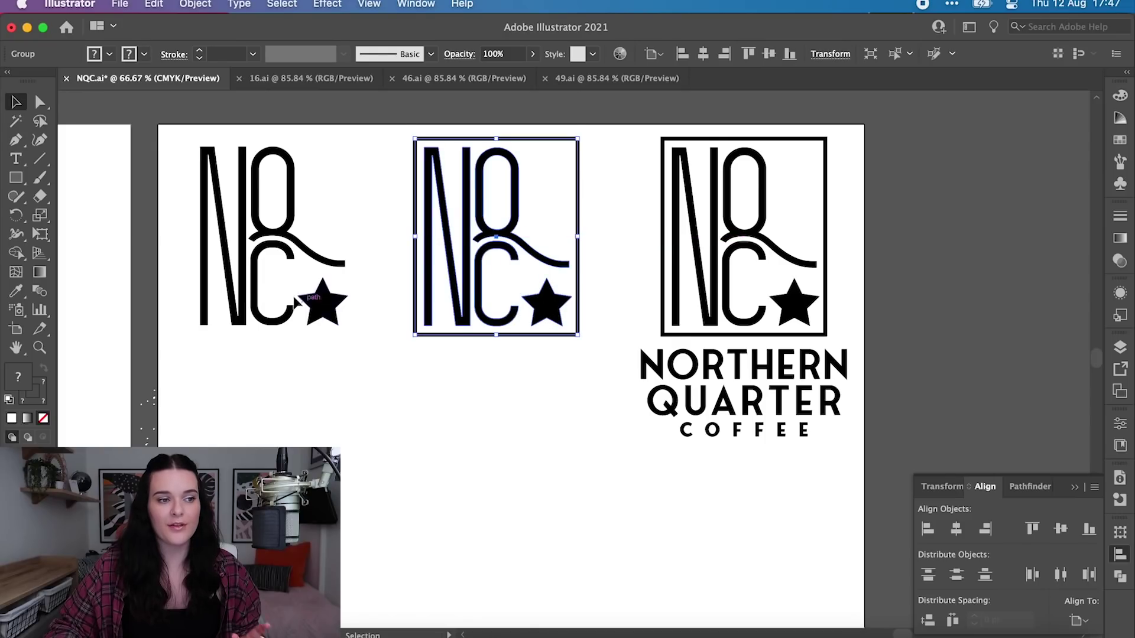
Deselect the framed logo and show the Branding library's saved color themes beside the logo artboard
click(278, 404)
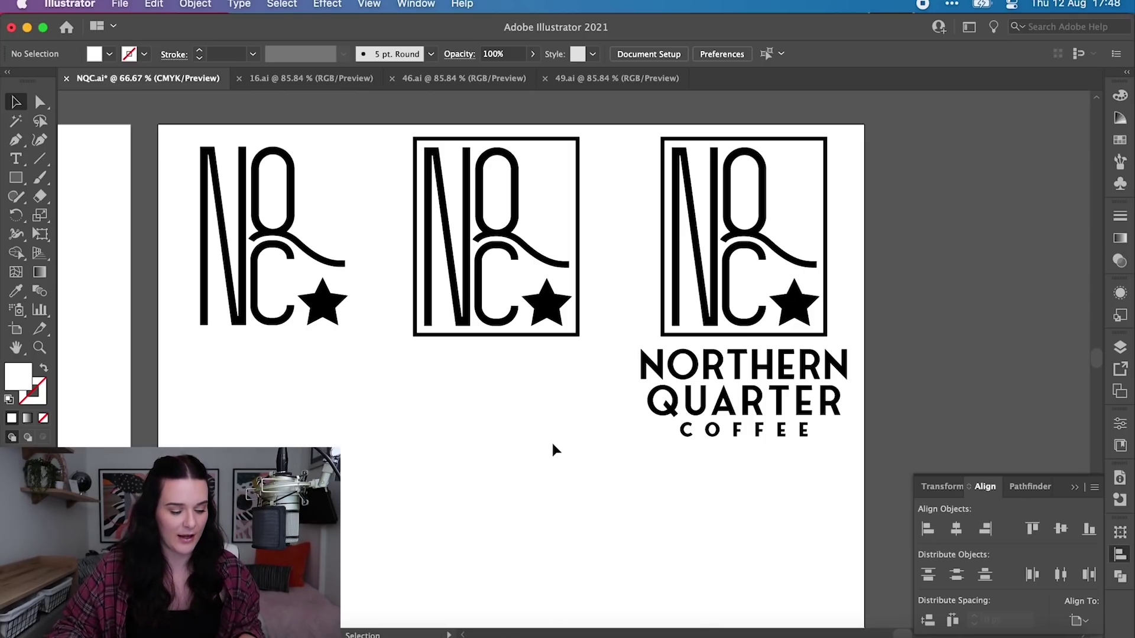
scroll(543, 446, down, 1)
key(super+minus)
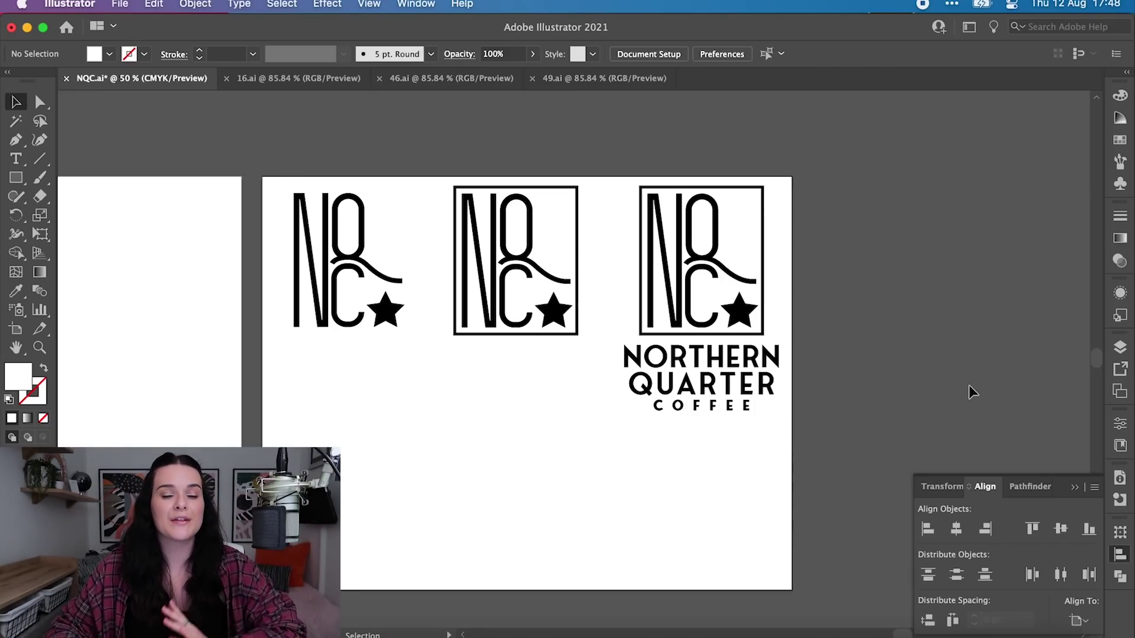
click(1120, 140)
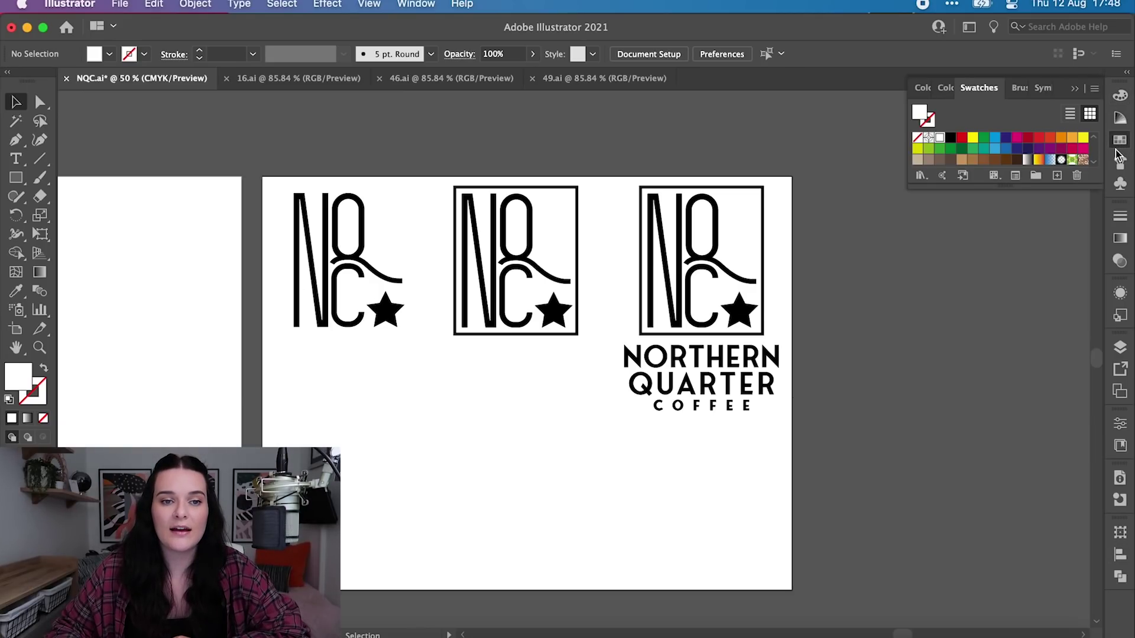
click(1120, 446)
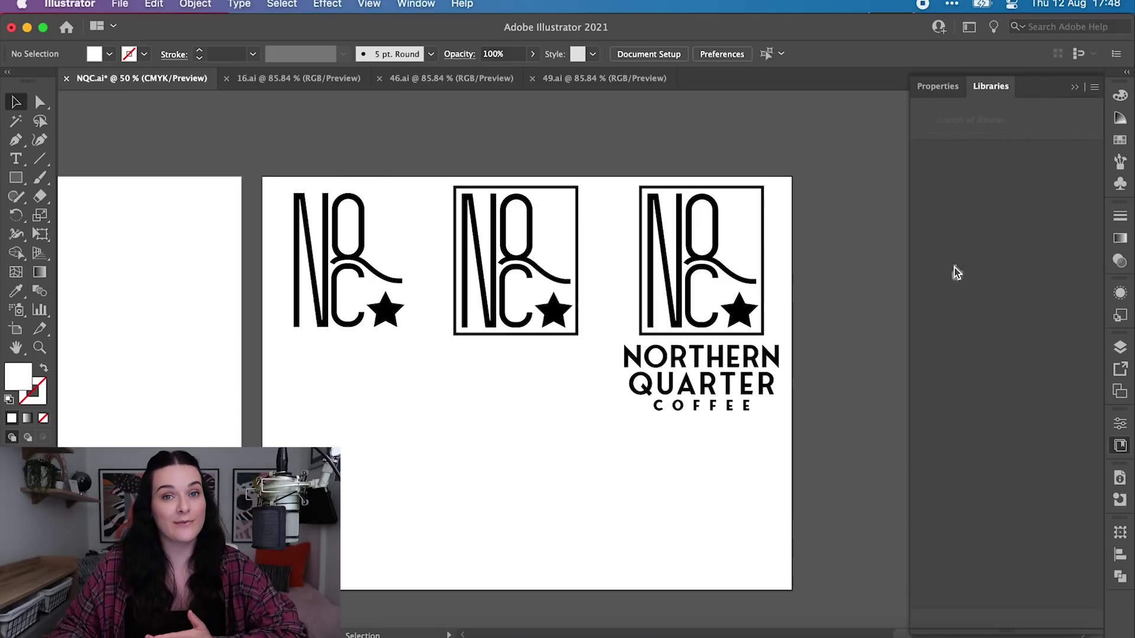
mouse_move(953, 277)
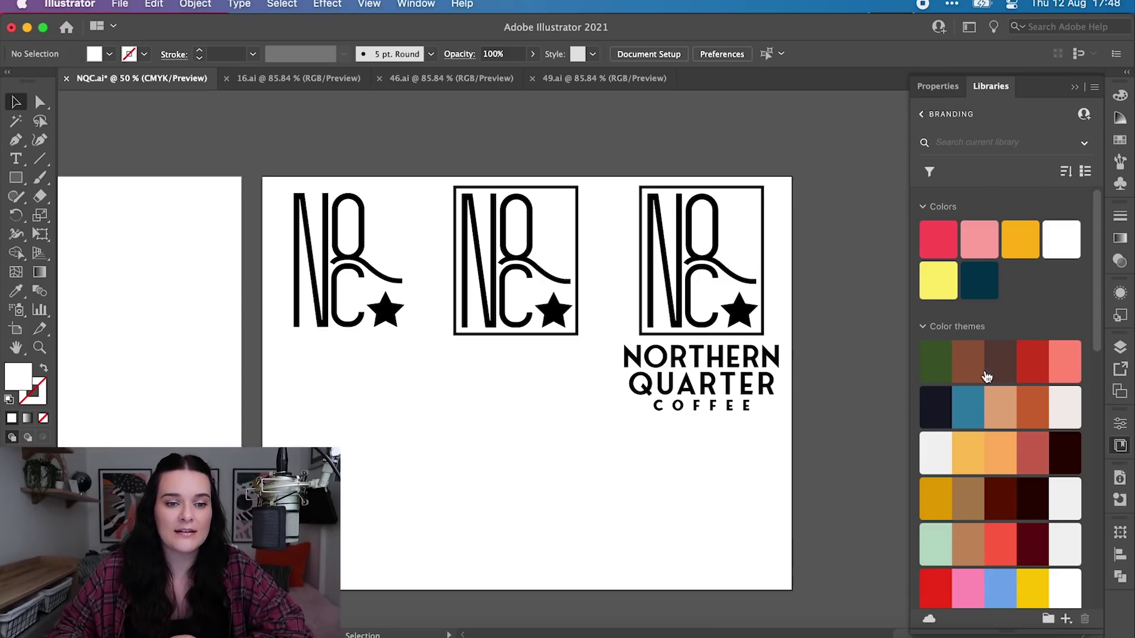
scroll(986, 376, down, 1)
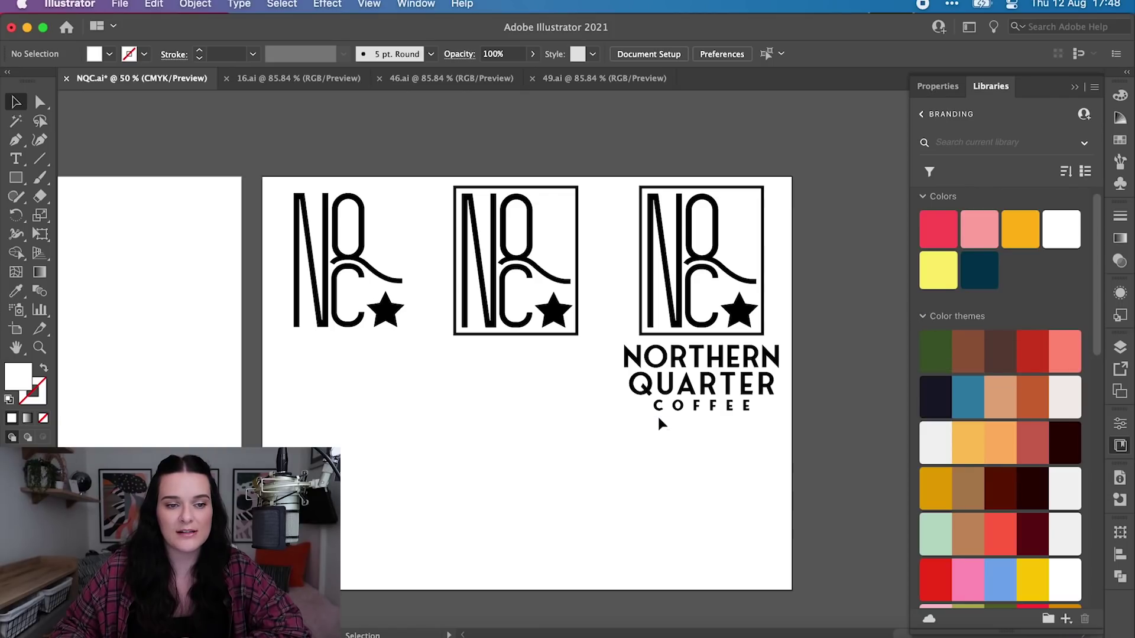
scroll(635, 464, down, 1)
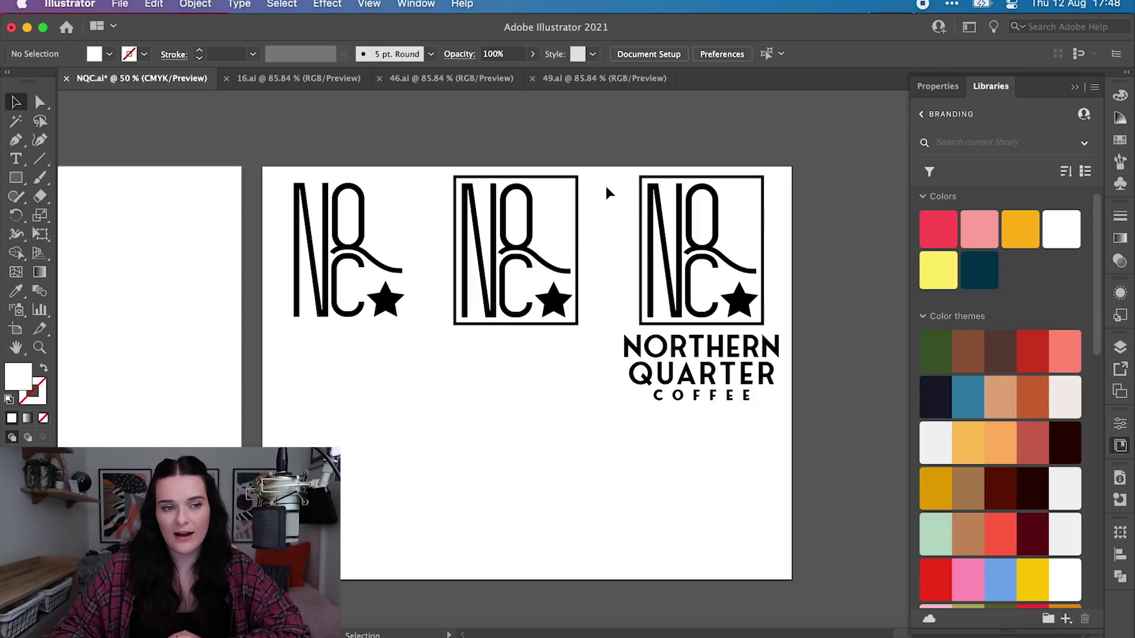
Fill the framed logo and its Northern Quarter Coffee lettering with the burnt orange of the Centenarios Coffee theme
drag(614, 176, 775, 299)
click(638, 228)
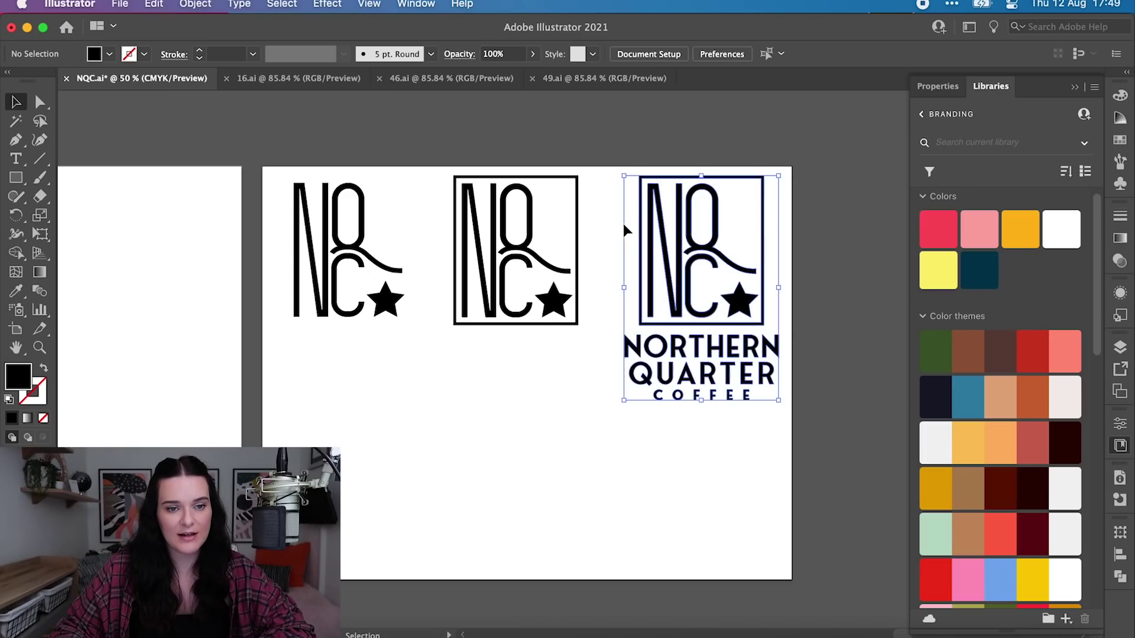
click(1033, 396)
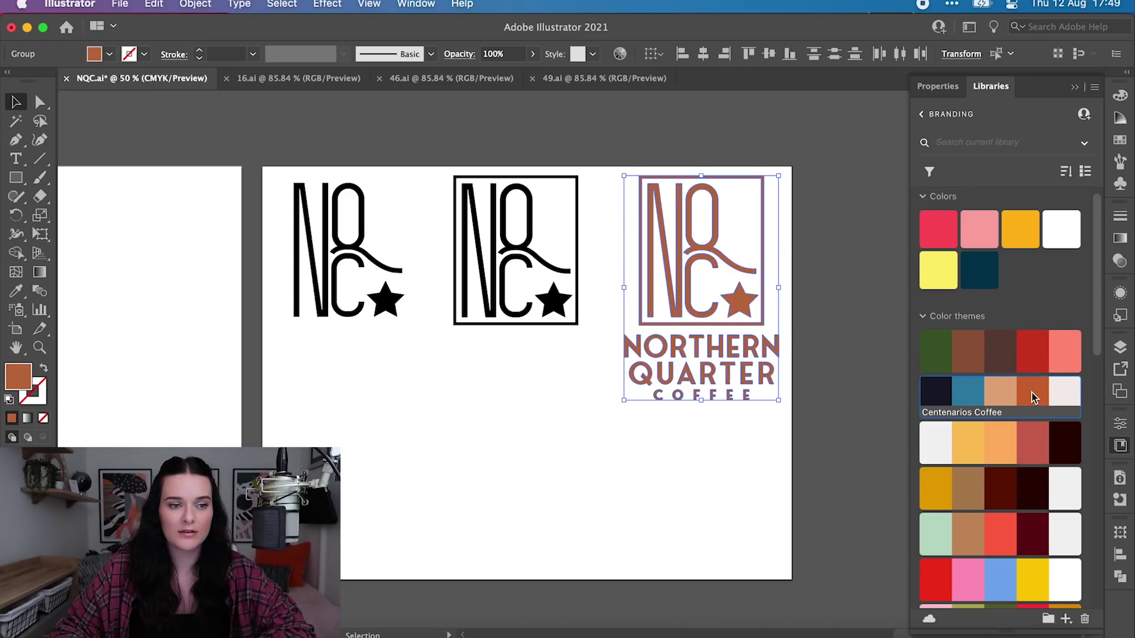
click(688, 473)
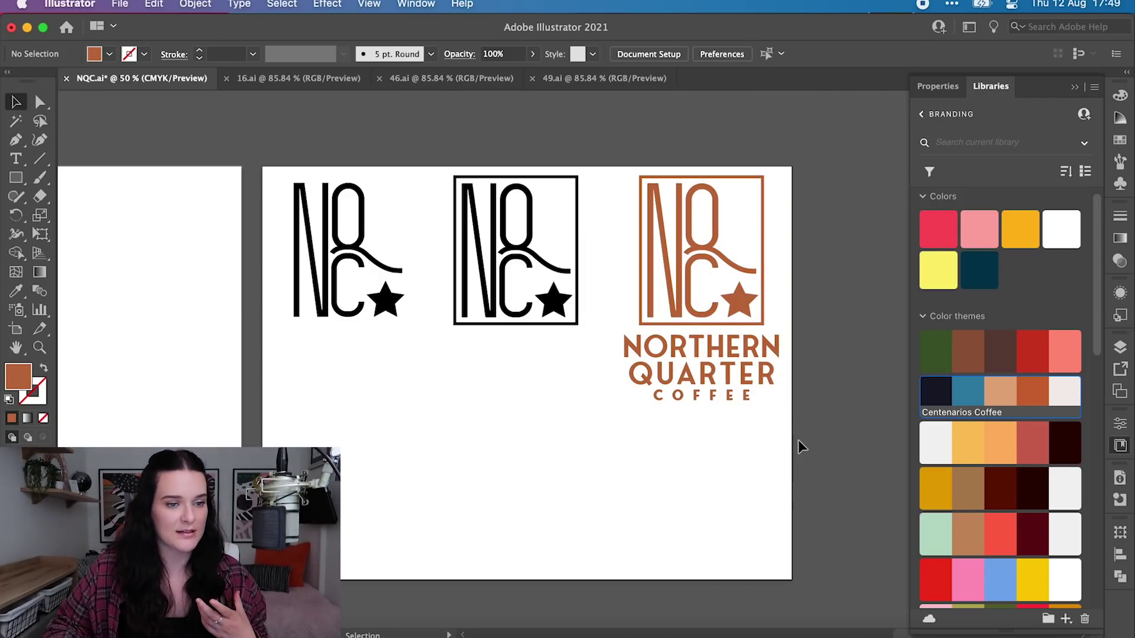
click(715, 263)
click(668, 435)
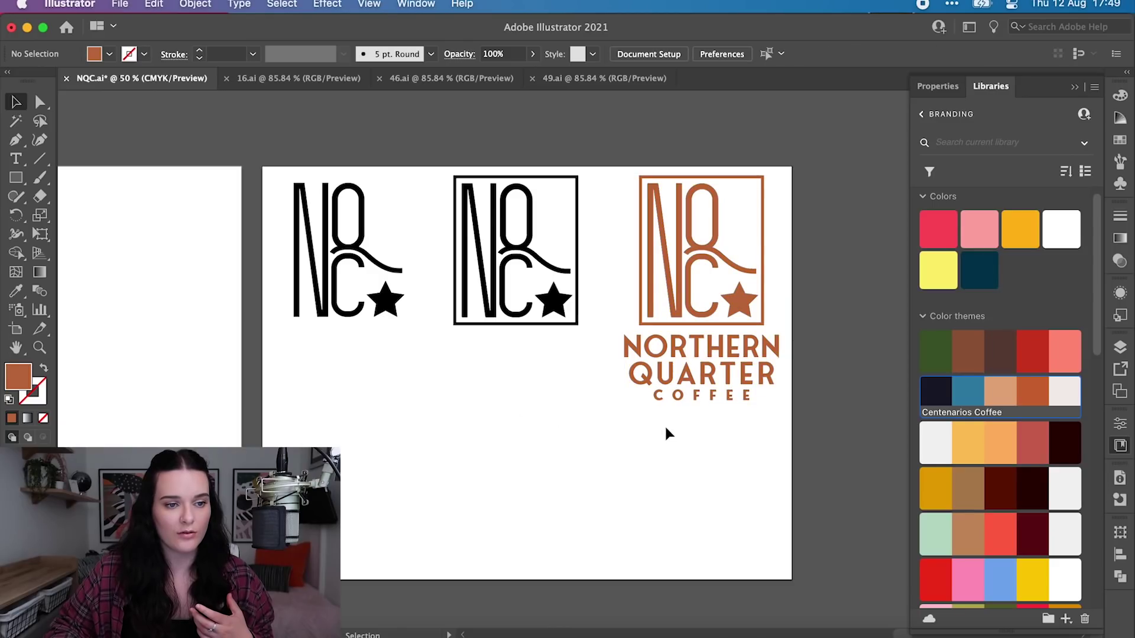
Fill the framed logo and its Northern Quarter Coffee lettering with the red of the GIAMELLA — natural coffee theme
click(655, 267)
click(1024, 359)
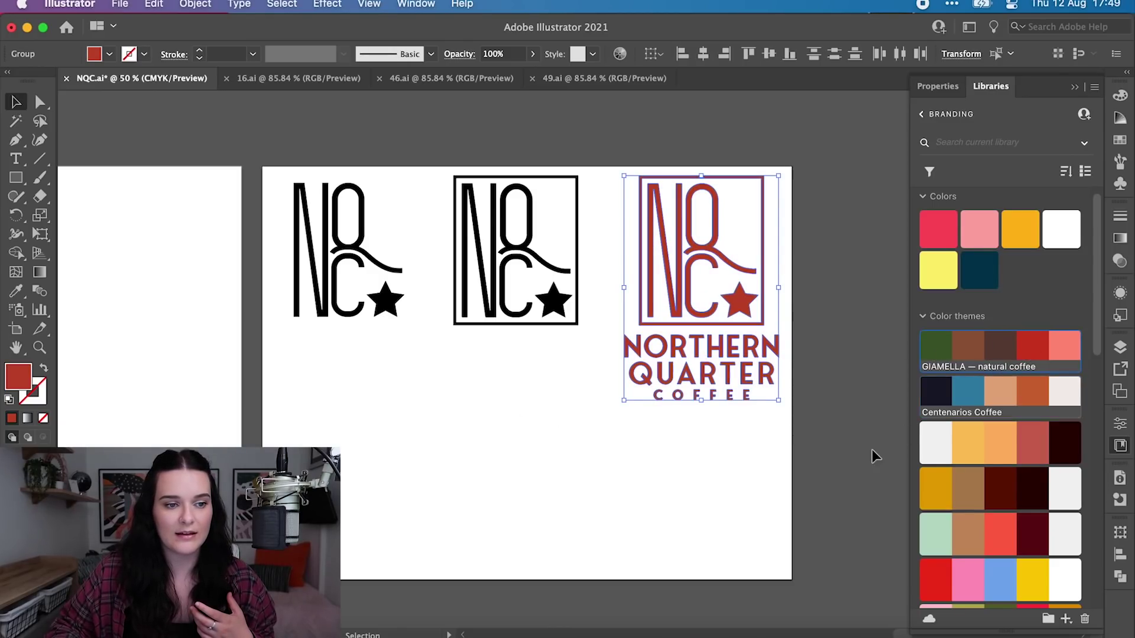
click(847, 480)
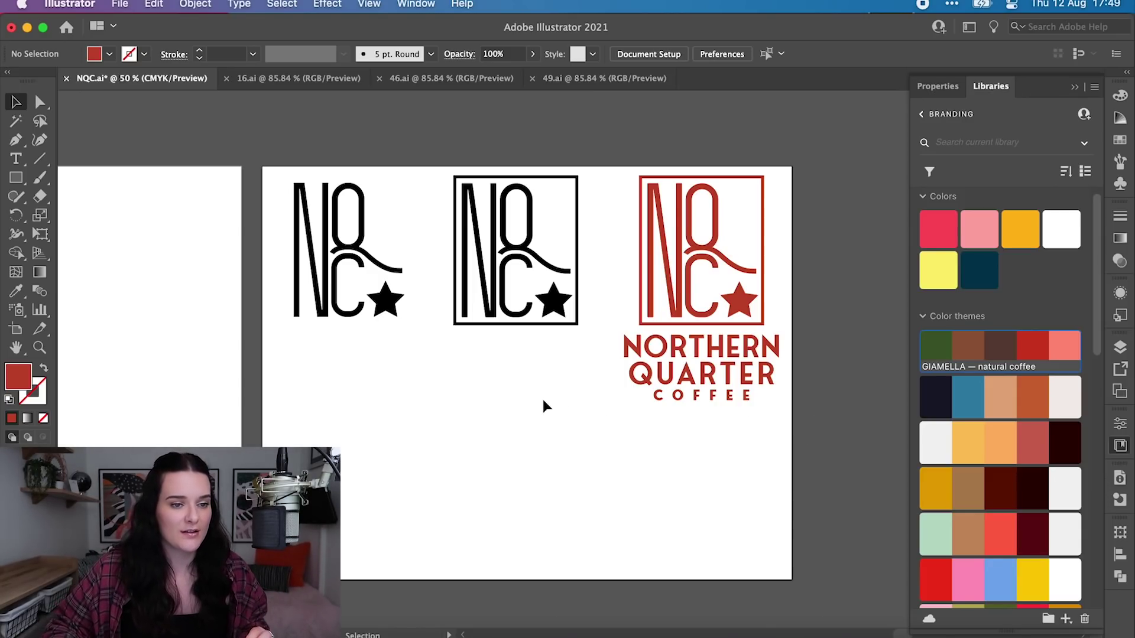
Move the unframed NQC monogram to the artboard's lower-left corner and scale it down to roughly half its size
drag(427, 182, 608, 347)
drag(273, 170, 358, 563)
drag(393, 423, 349, 478)
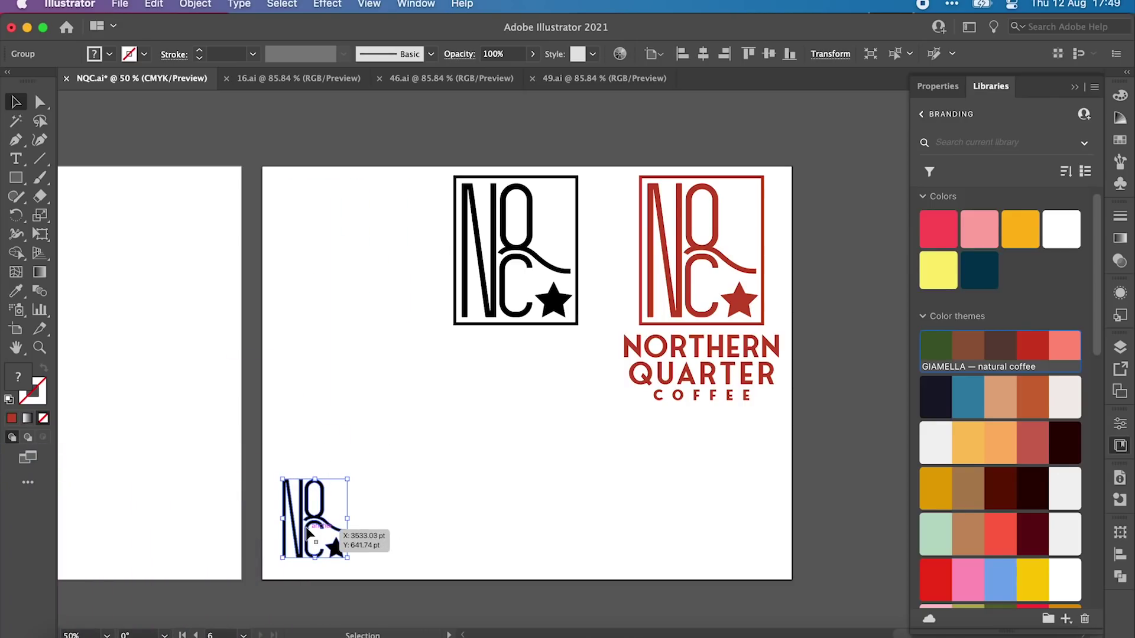
key(super)
click(477, 519)
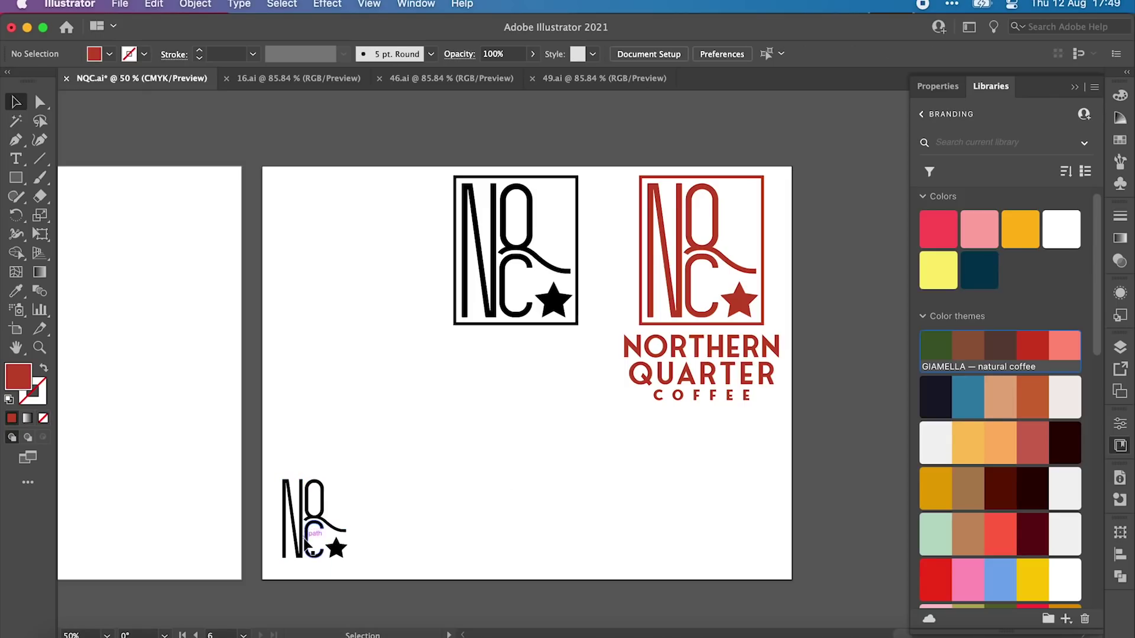
Duplicate the small monogram into a row of five along the artboard's lower edge, placing the last copy near the right edge
click(306, 533)
drag(306, 534, 665, 513)
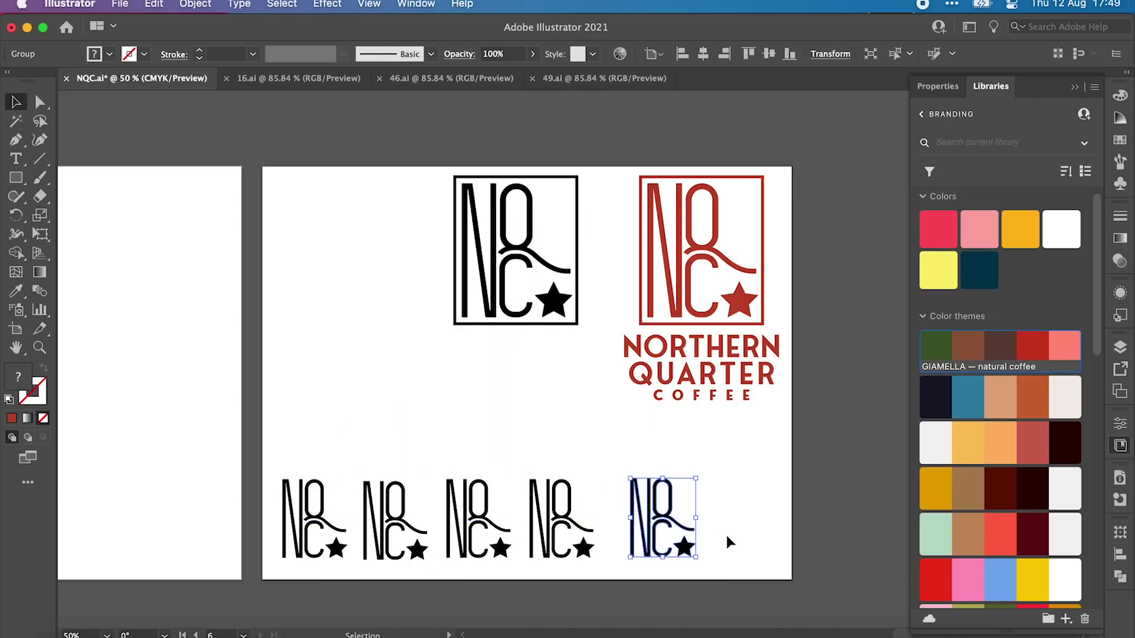
drag(732, 557, 216, 526)
click(716, 594)
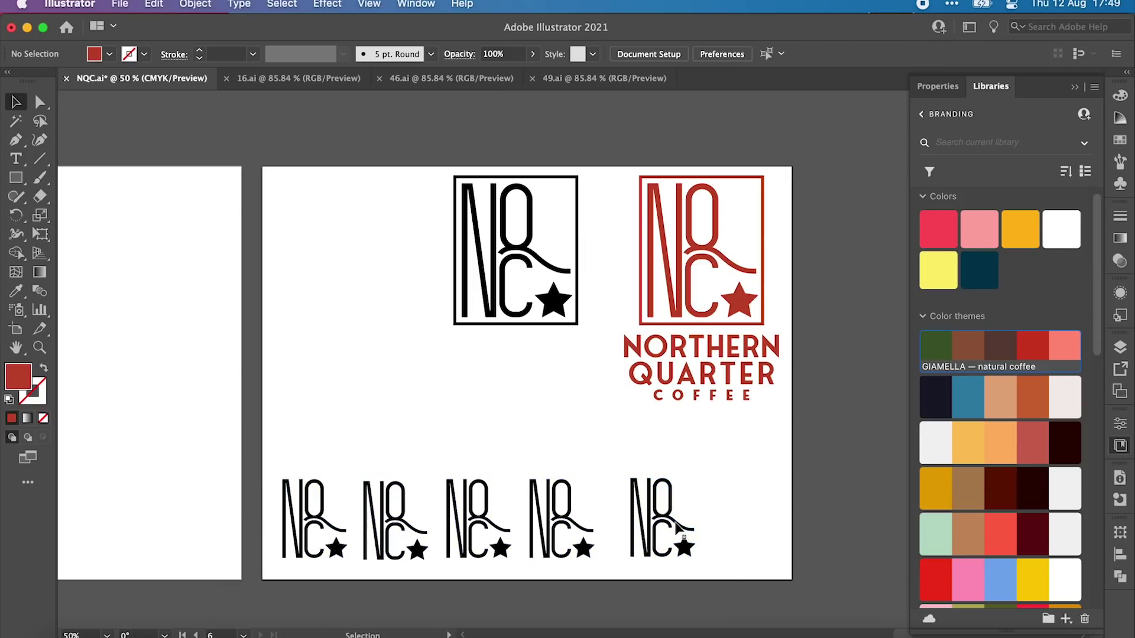
drag(663, 535, 731, 537)
Align the five small monograms on their vertical centers and distribute them evenly across the artboard
shift+click(555, 538)
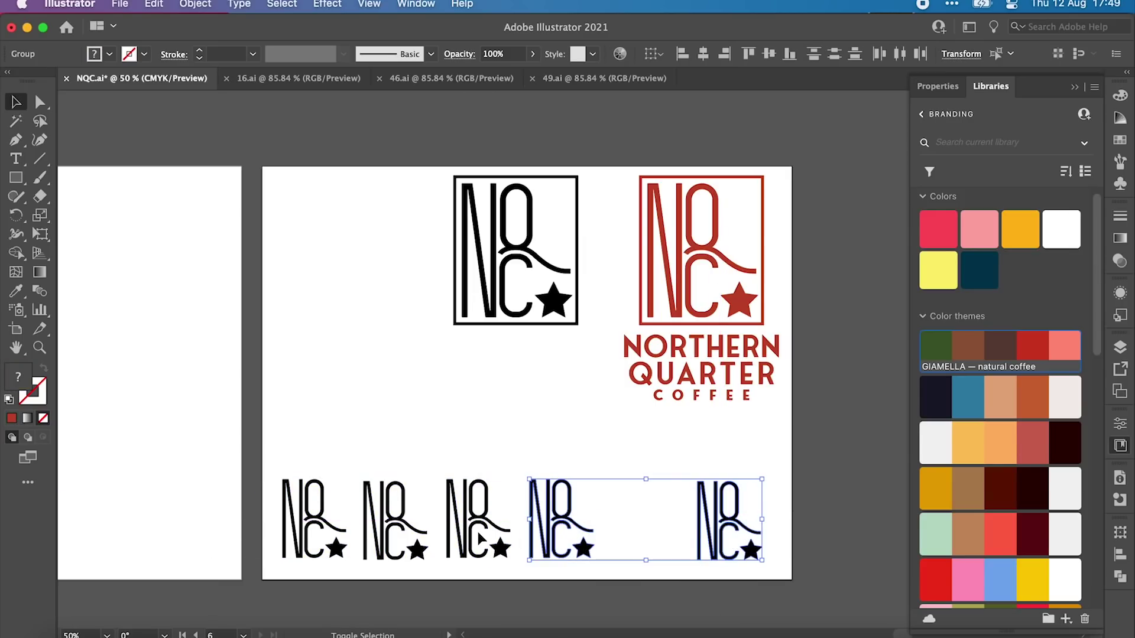
shift+click(480, 535)
shift+click(395, 529)
shift+click(314, 526)
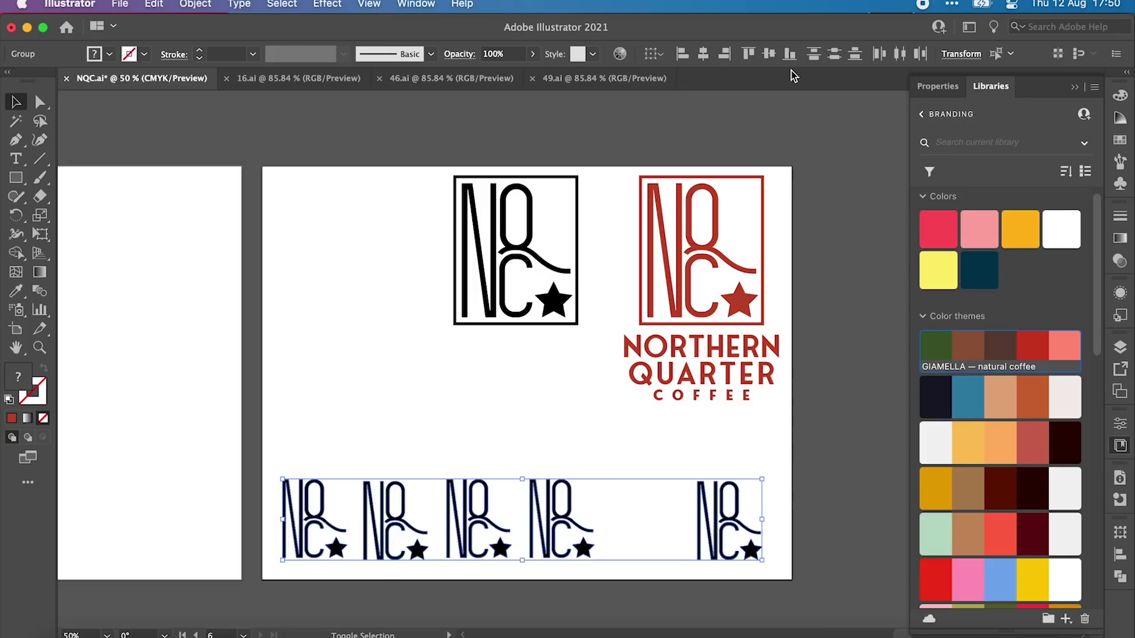
click(775, 55)
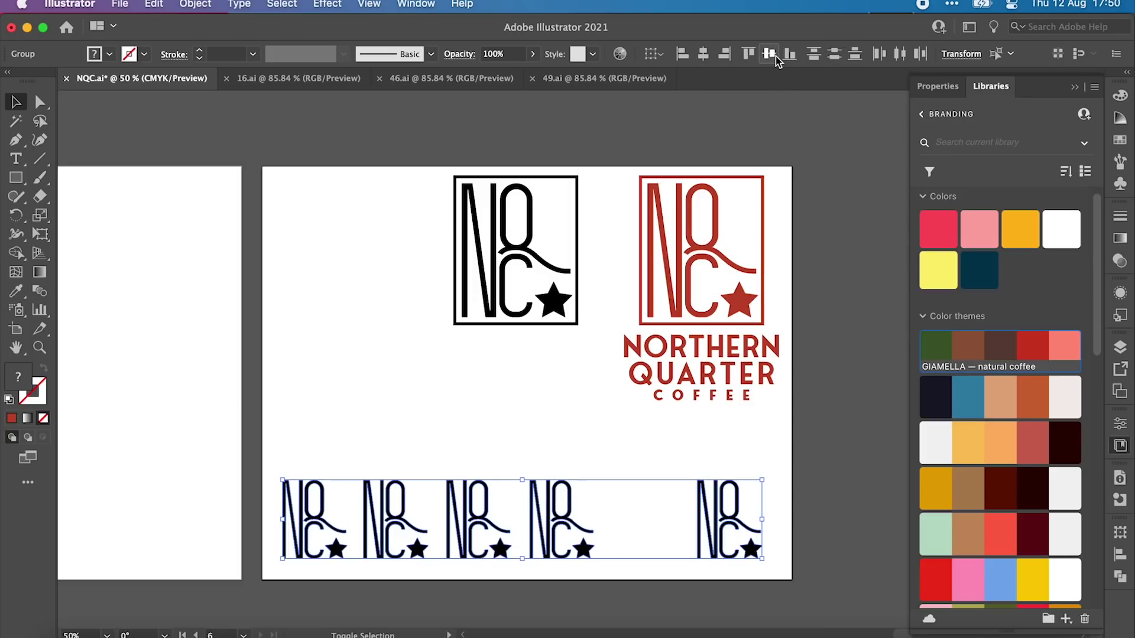
click(899, 59)
click(873, 517)
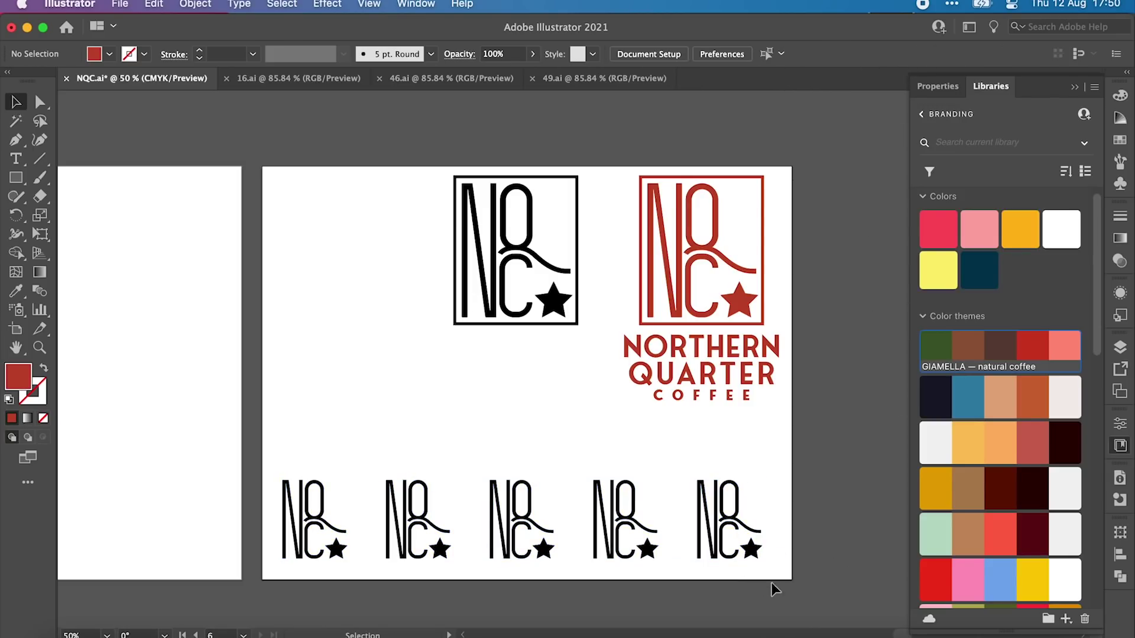
Nudge the row of five small monograms slightly up and to the right within the artboard
click(420, 529)
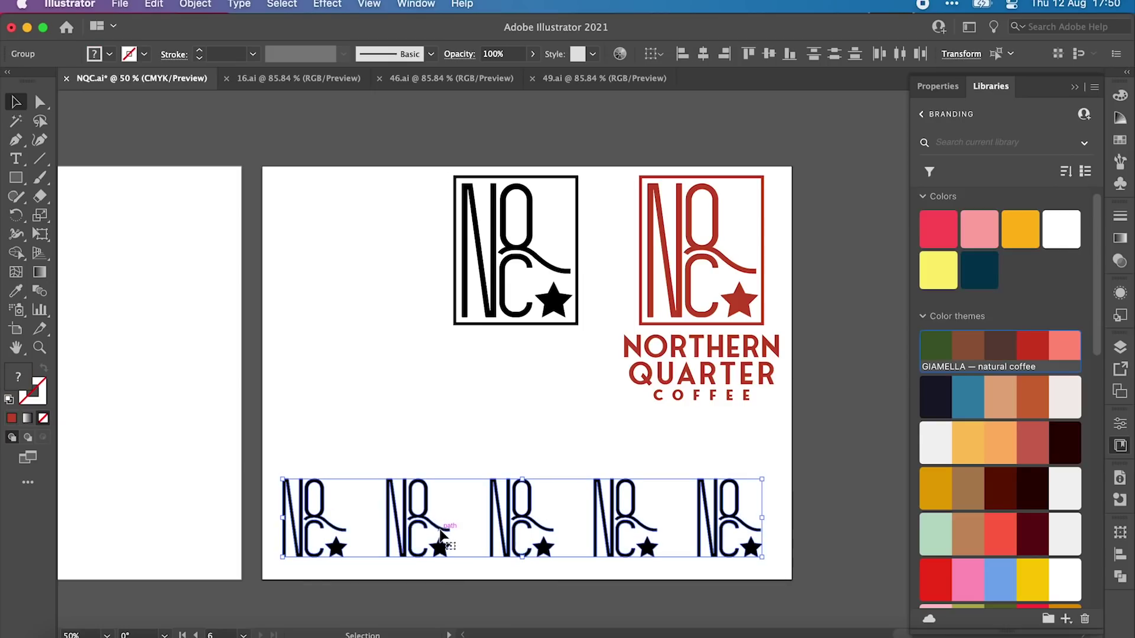
key(Up)
key(Up)
key(Up)
key(Up)
key(Right)
key(Right)
key(Right)
key(Right)
key(Right)
key(Right)
key(Right)
key(Right)
key(Right)
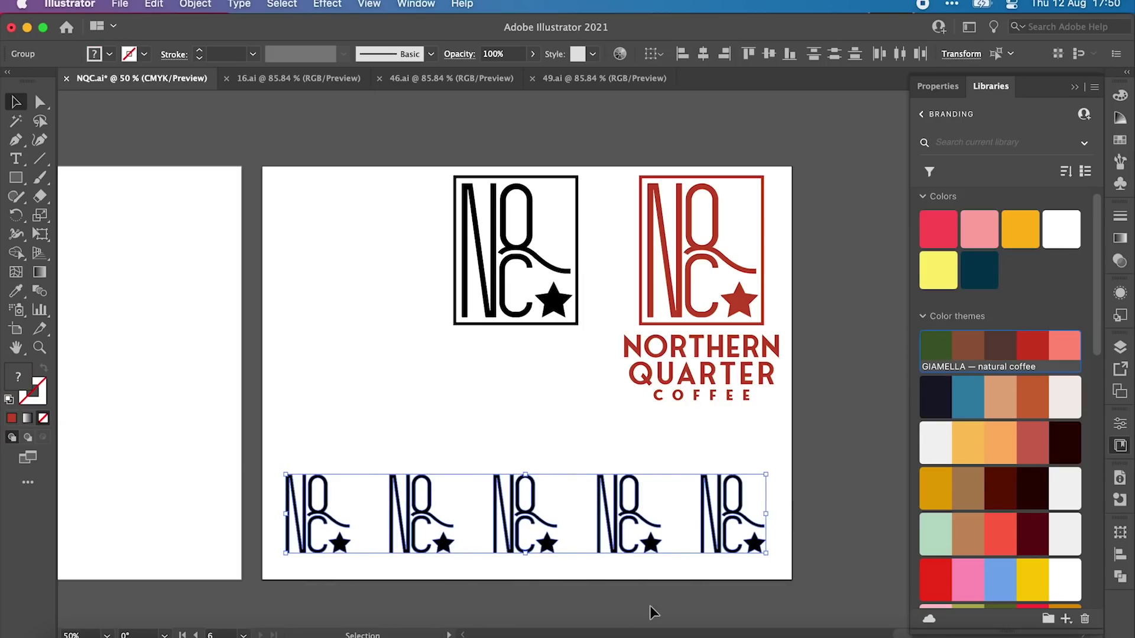
click(693, 601)
Fill the fifth small monogram with the salmon pink and the fourth with the red of the GIAMELLA — natural coffee theme
click(727, 541)
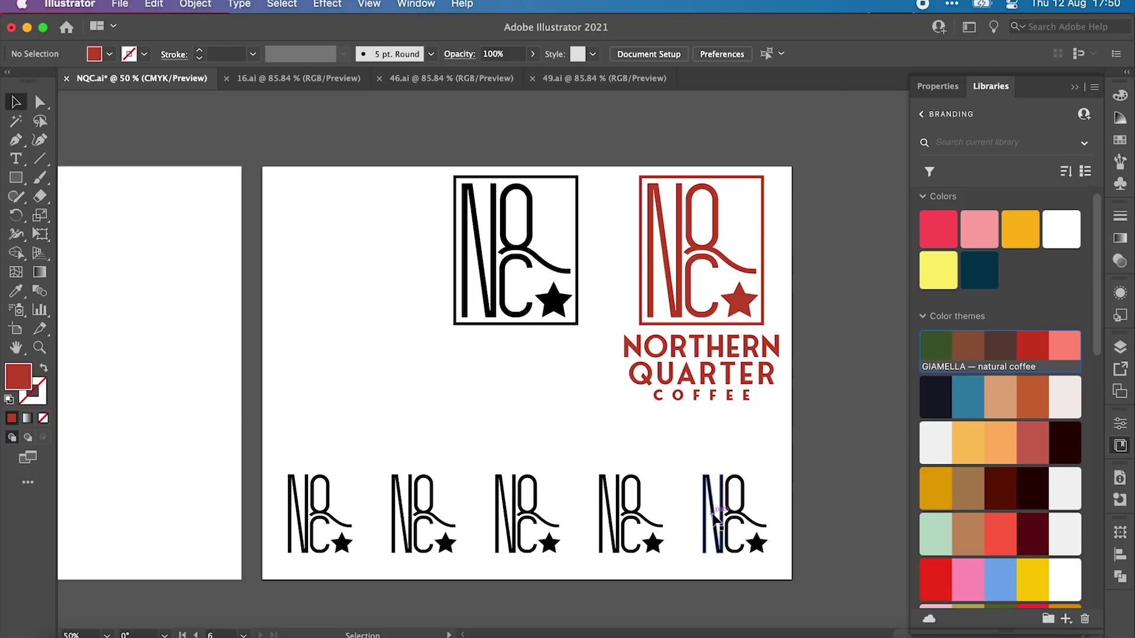
click(1068, 346)
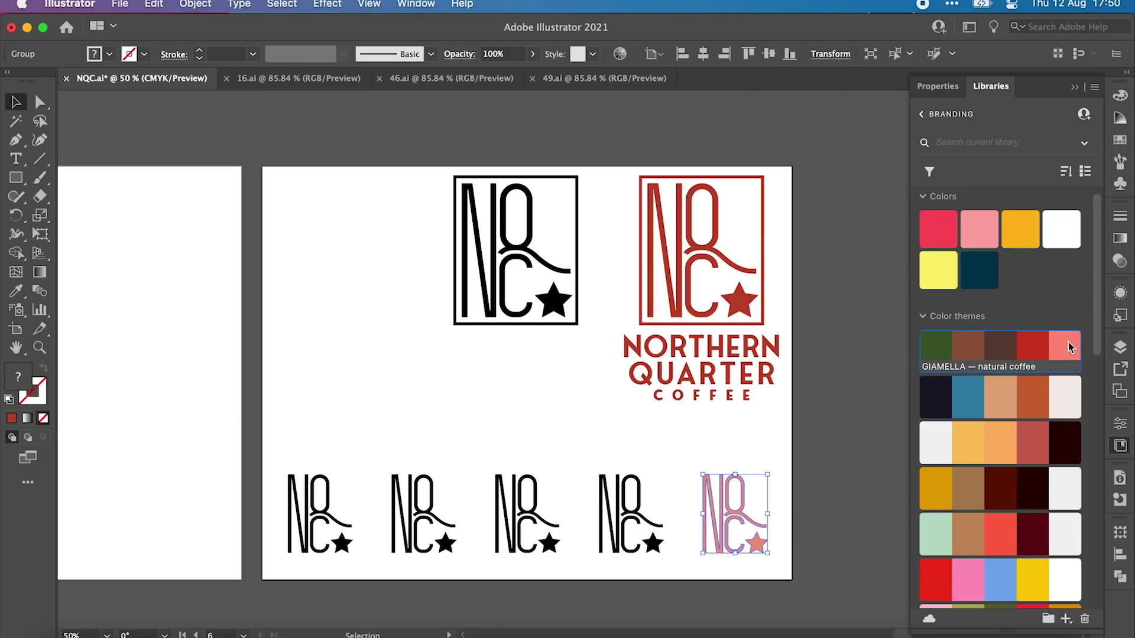
click(856, 471)
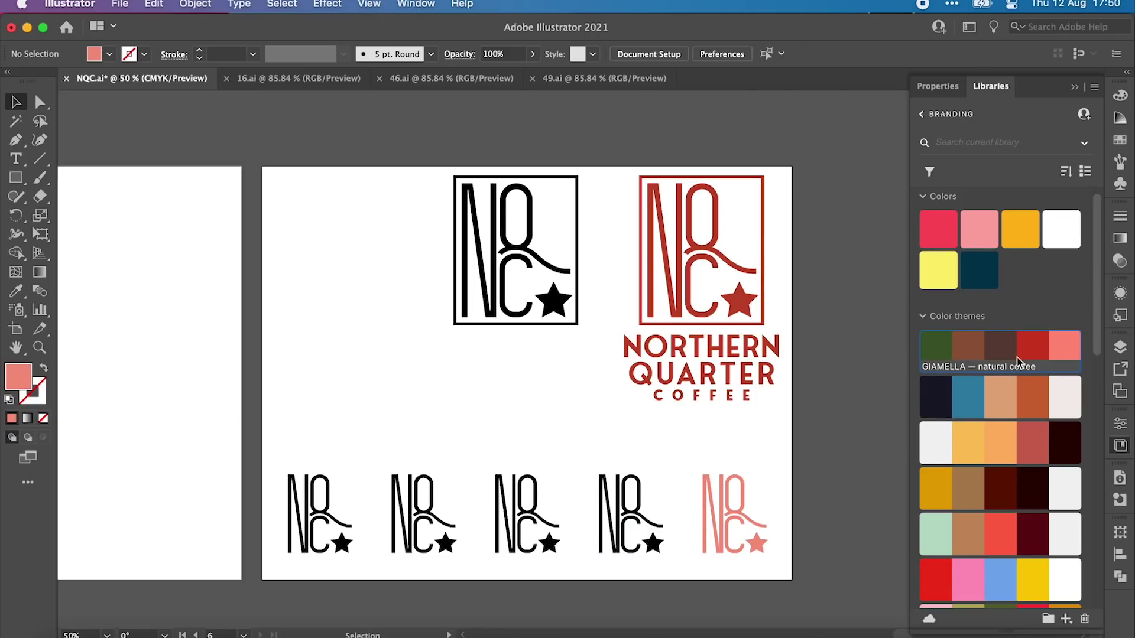
click(636, 502)
click(1032, 353)
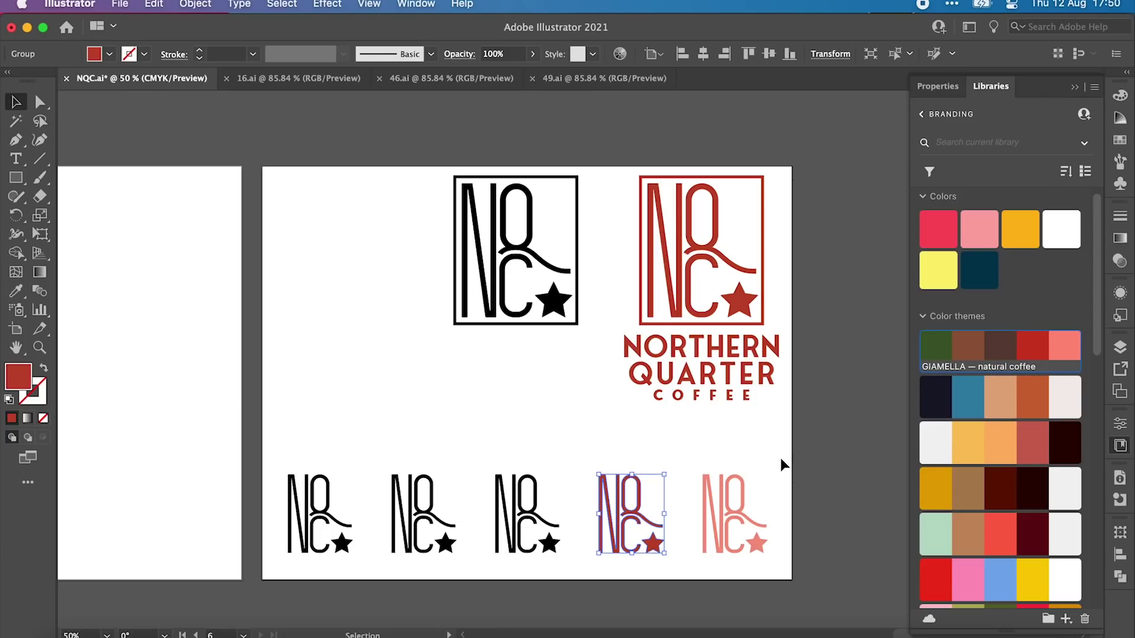
click(780, 460)
Fill the third small monogram with the dark brown and the second with the lighter brown of the GIAMELLA theme
click(526, 523)
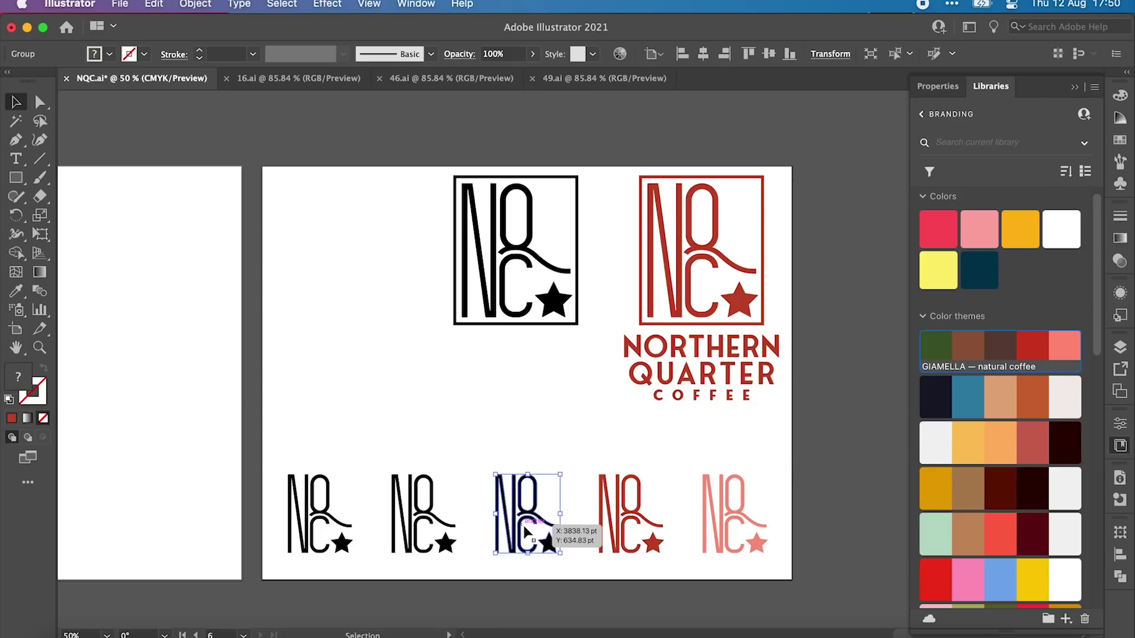
click(1001, 342)
click(471, 542)
click(434, 554)
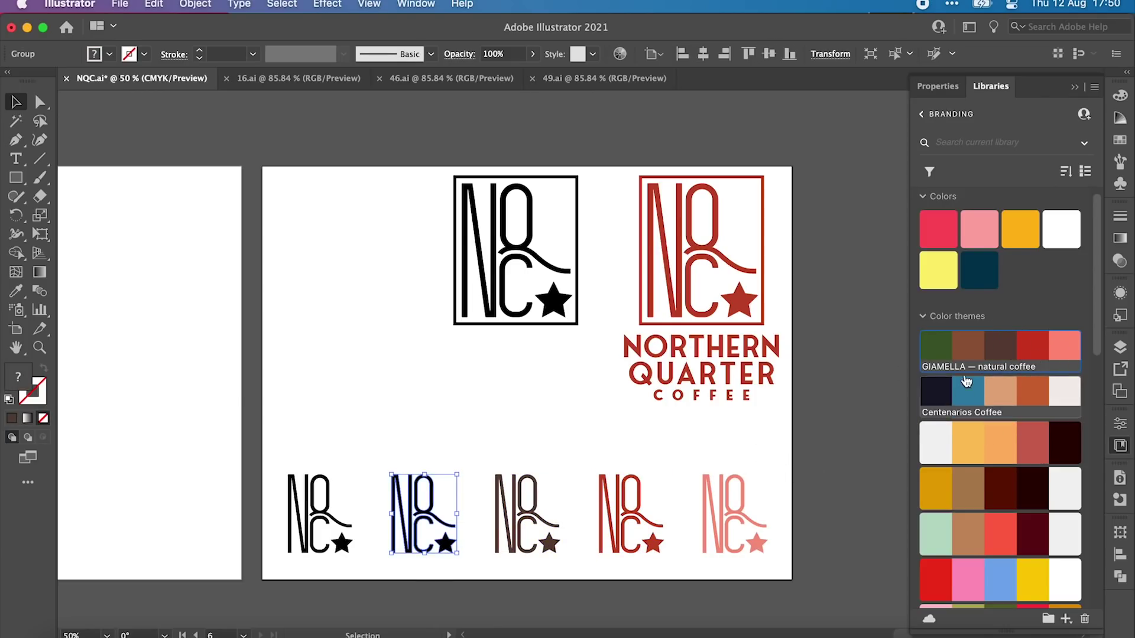
click(967, 345)
click(514, 449)
Fill the first small monogram with the dark green of the GIAMELLA theme
click(319, 518)
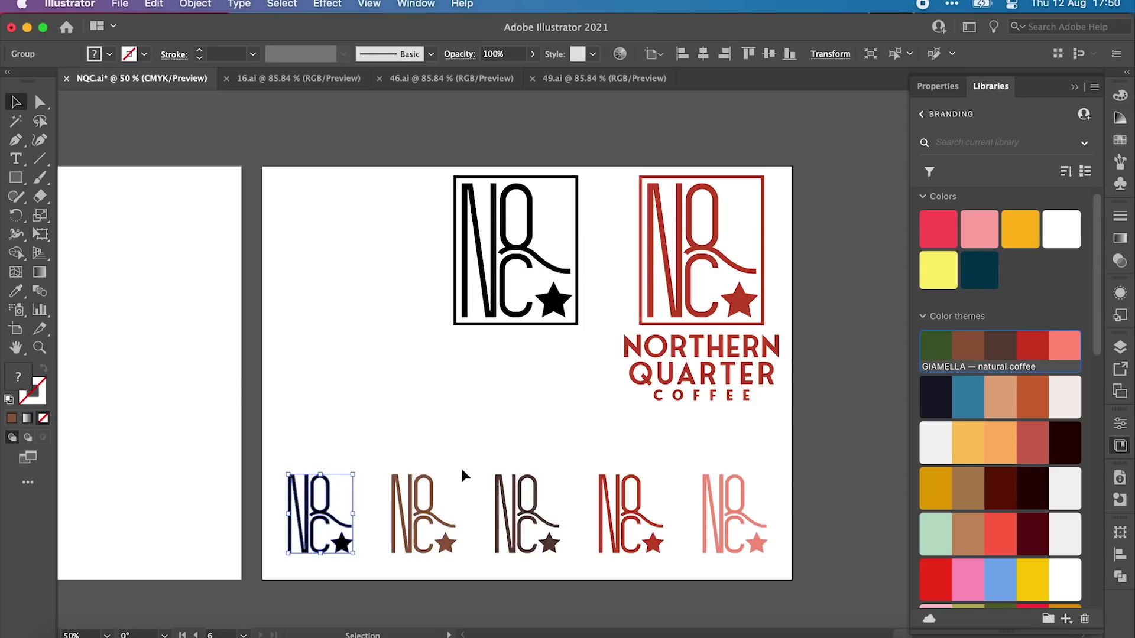
click(944, 354)
click(777, 464)
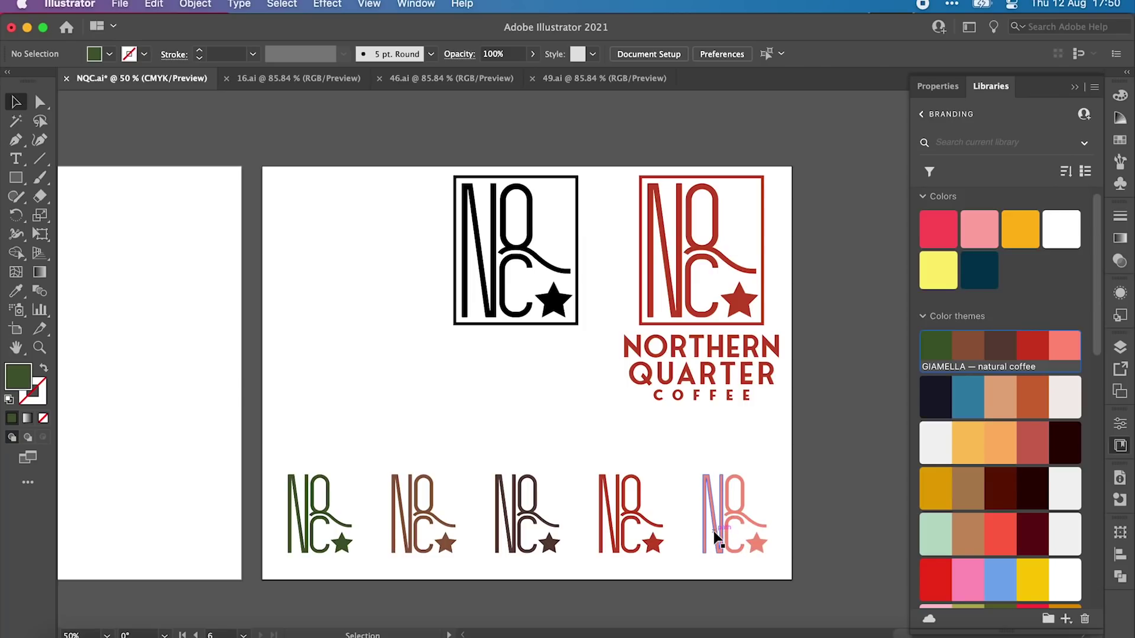
Recolor the middle small monogram with the near-black navy of the Centenarios Coffee theme
click(542, 523)
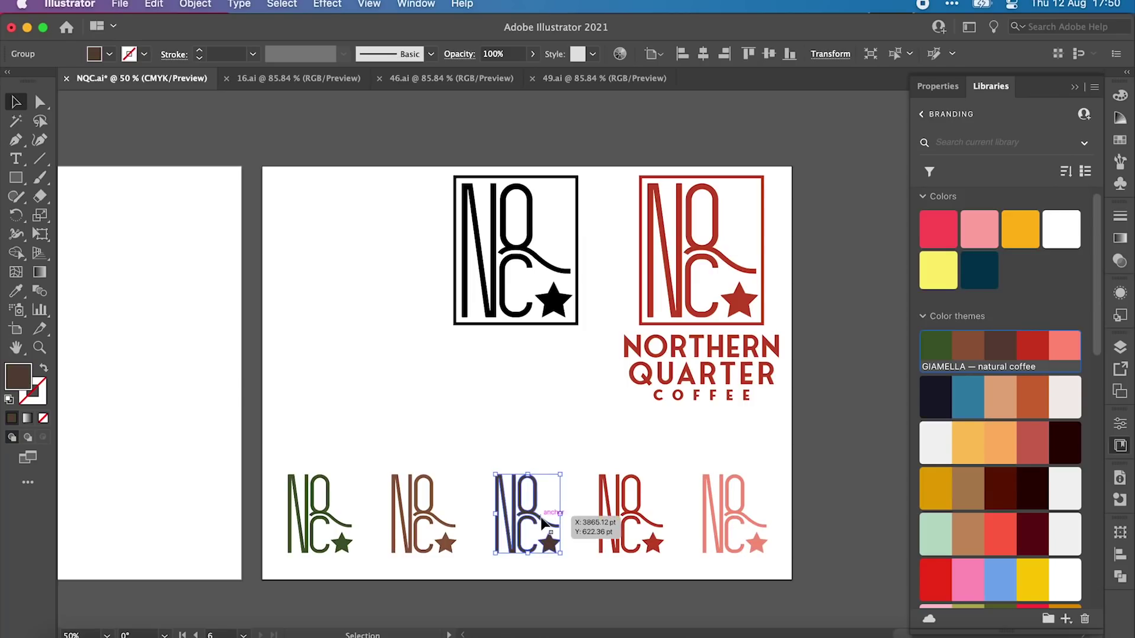
click(928, 397)
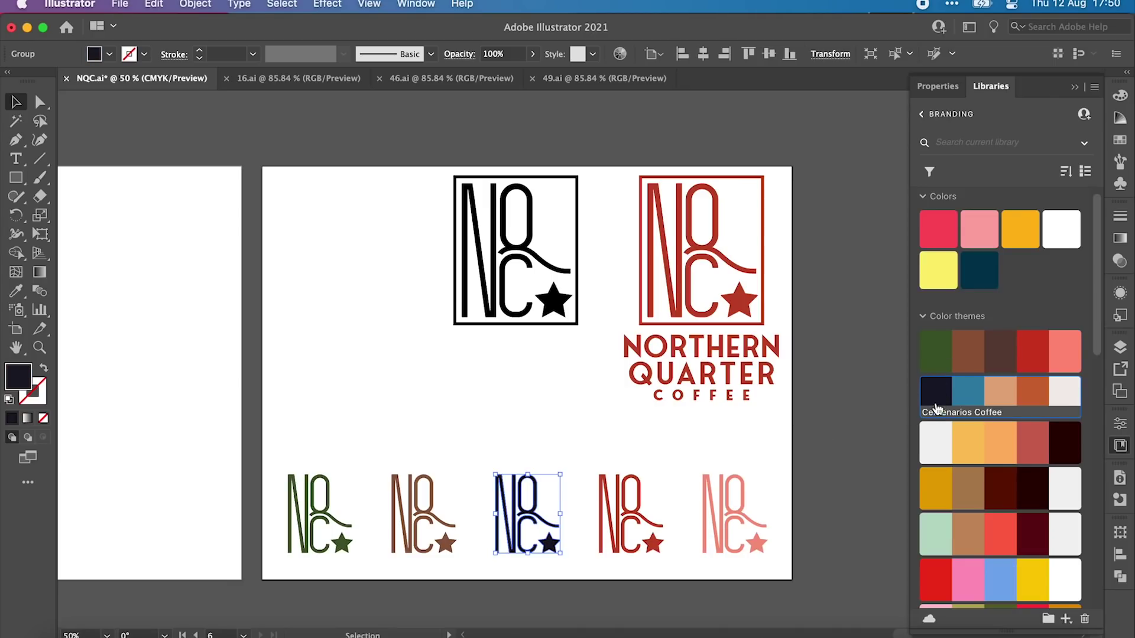
click(649, 603)
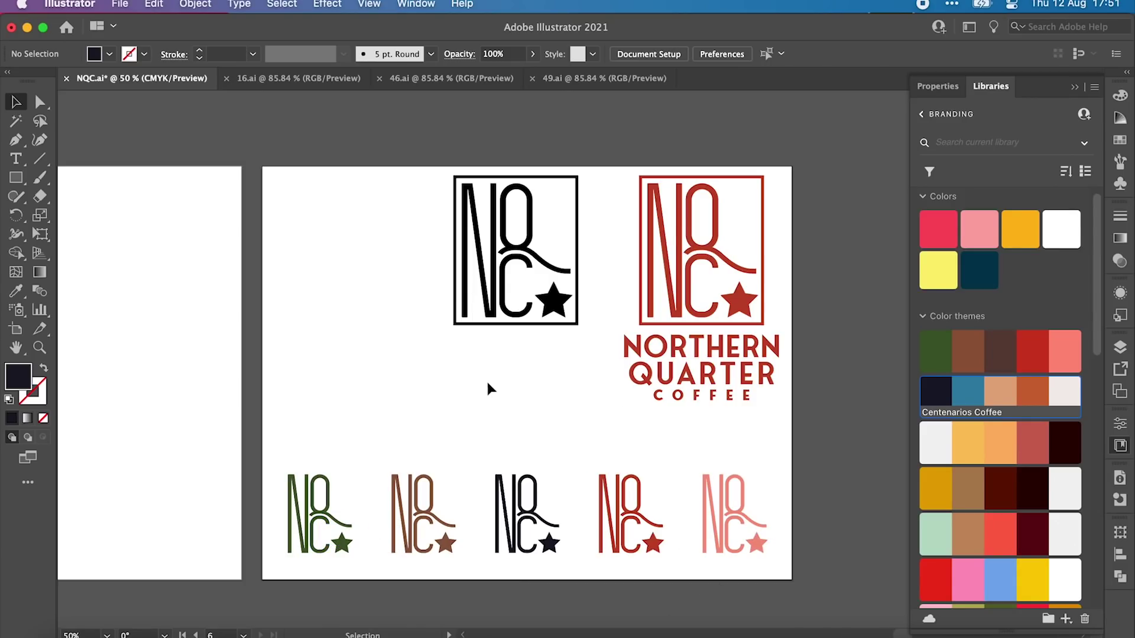
Move the black framed monogram to the artboard's upper-left corner and scale it down slightly
click(495, 306)
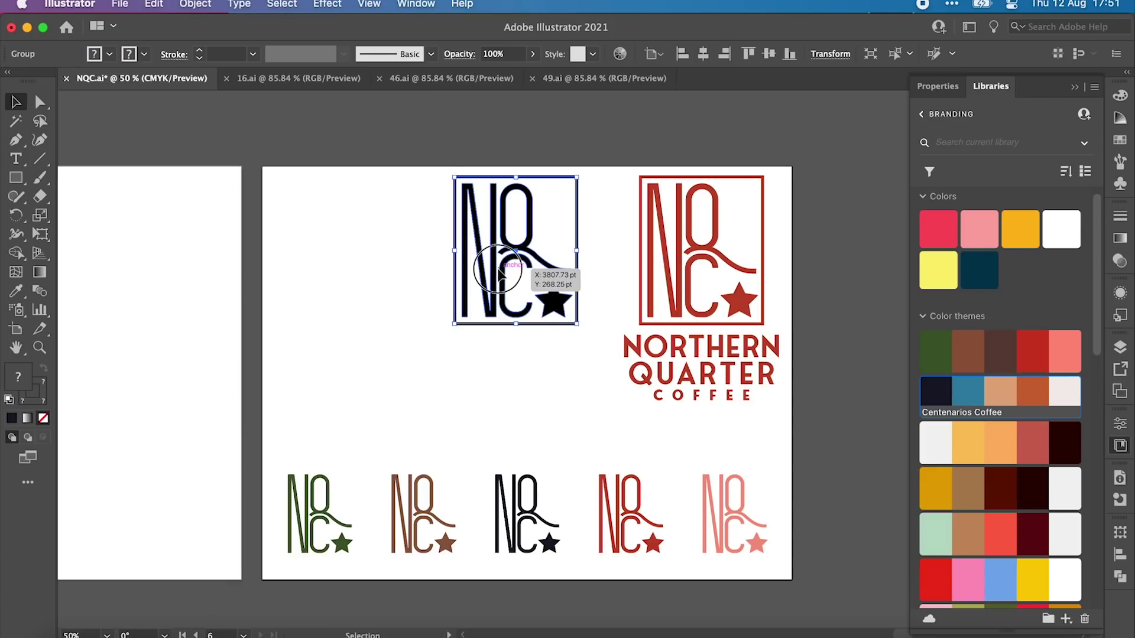
drag(498, 273, 319, 277)
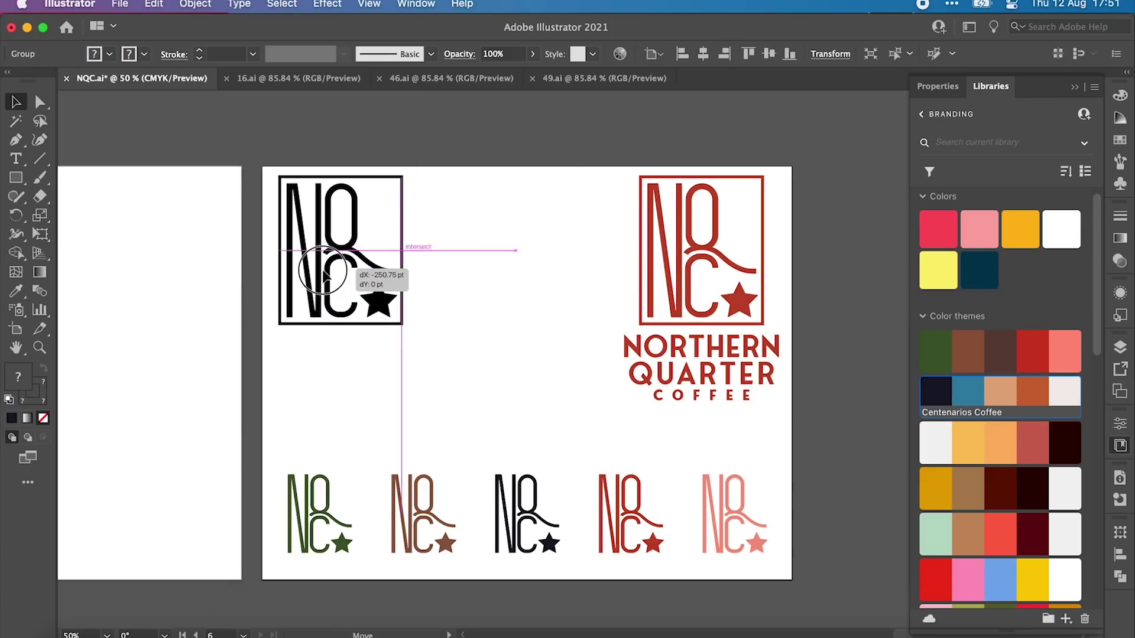
drag(398, 327, 371, 292)
click(398, 328)
Group the red framed monogram with its lettering, scale the logo down and duplicate it into a row of three
drag(651, 289, 574, 288)
key(super+z)
drag(803, 407, 596, 248)
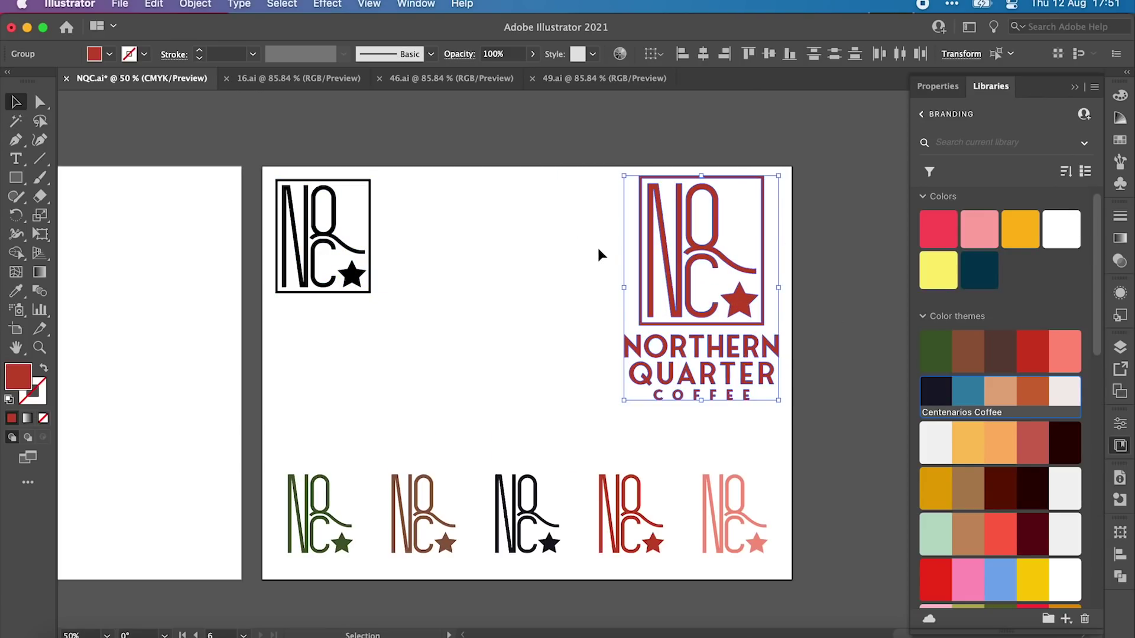
key(super+g)
key(v)
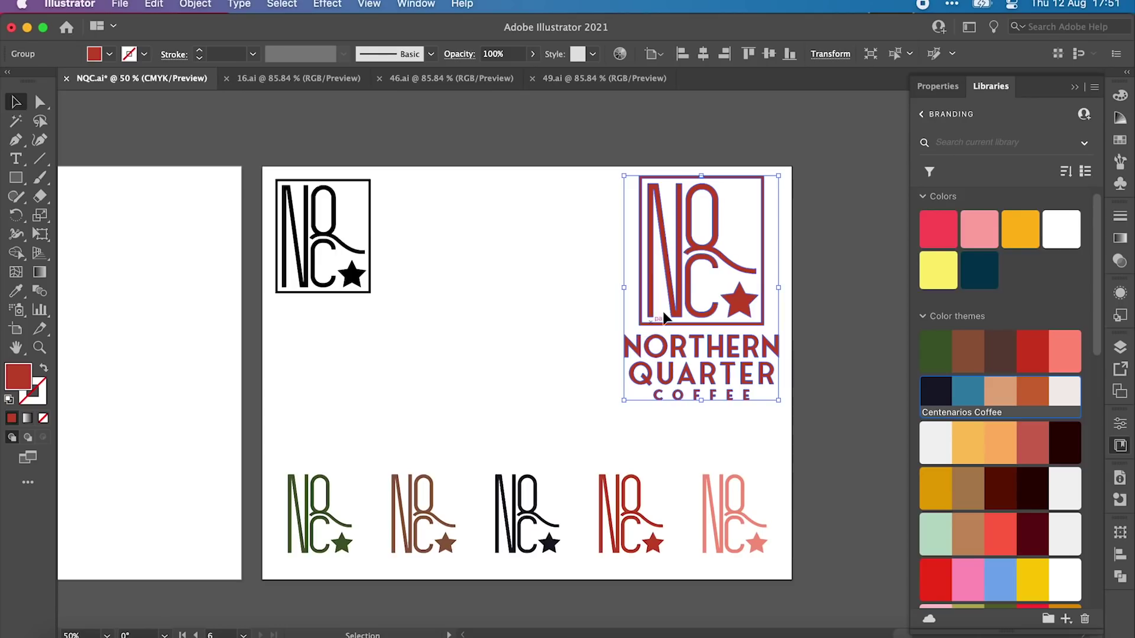
drag(621, 403, 488, 322)
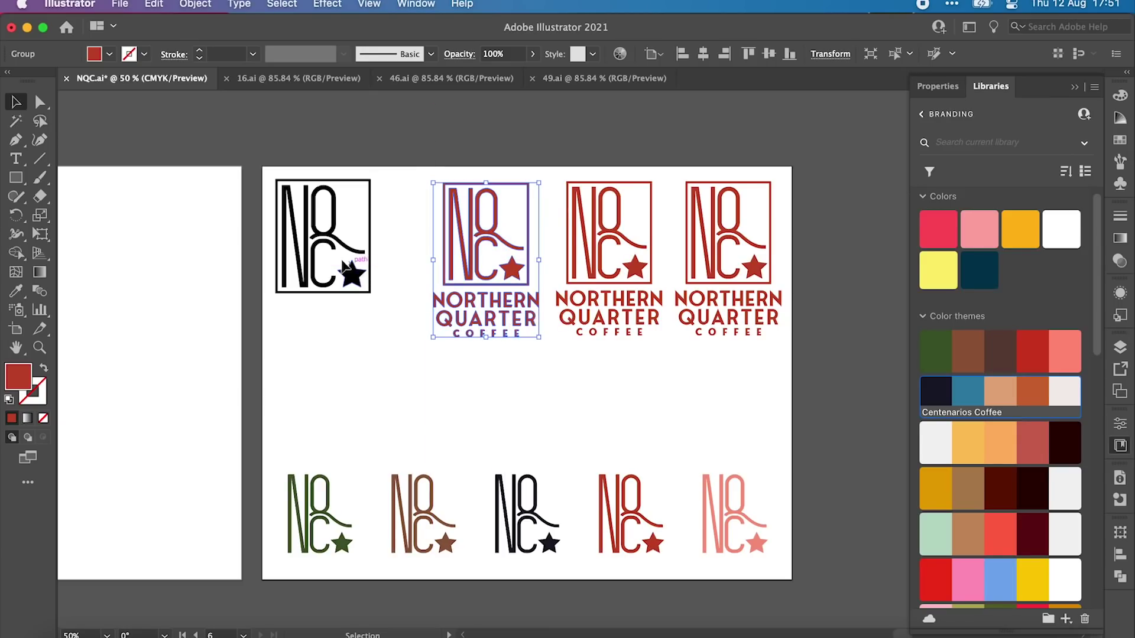
Move the black framed monogram below the red logos and place a fourth red logo copy in the artboard's upper-left area
drag(293, 355, 294, 354)
drag(304, 248, 342, 410)
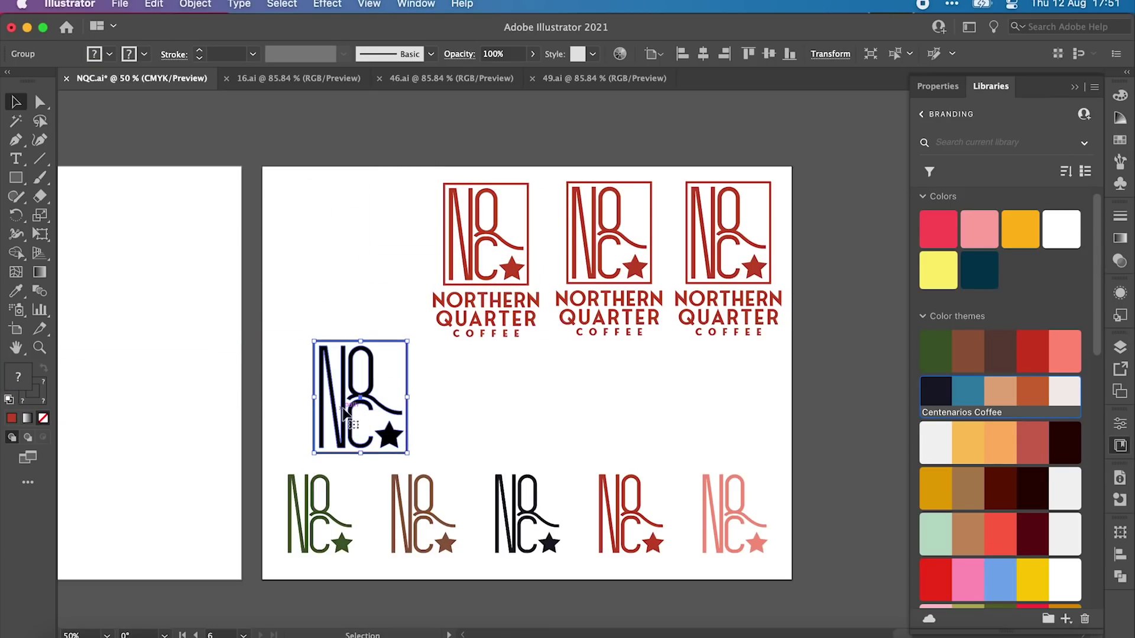
drag(481, 320, 337, 314)
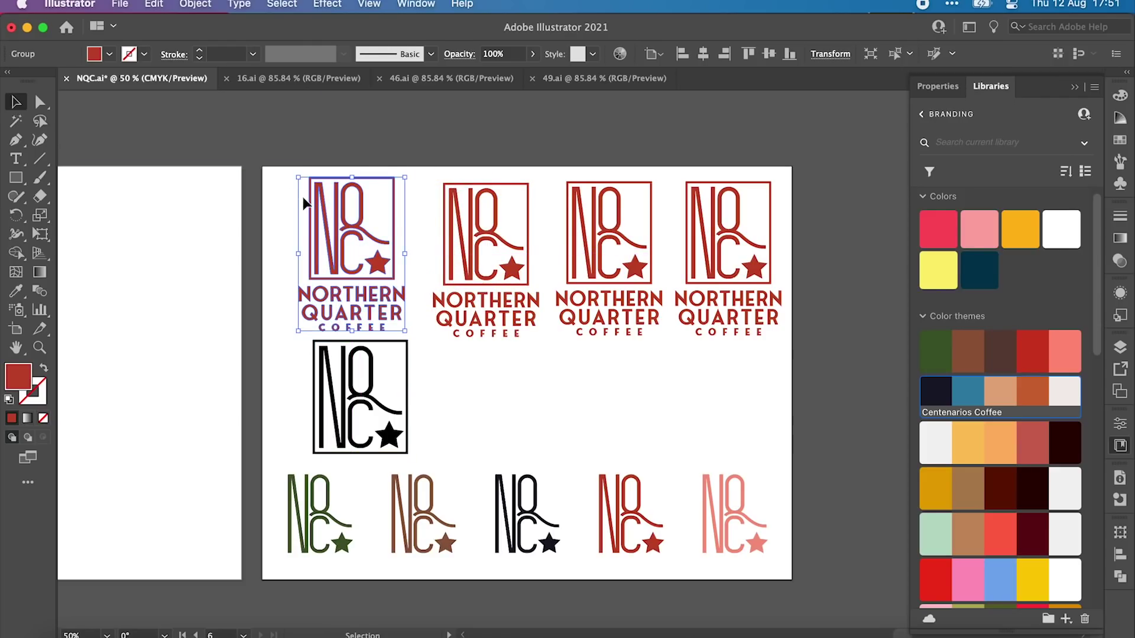
Select all four red logos and scale them down together
drag(277, 181, 638, 286)
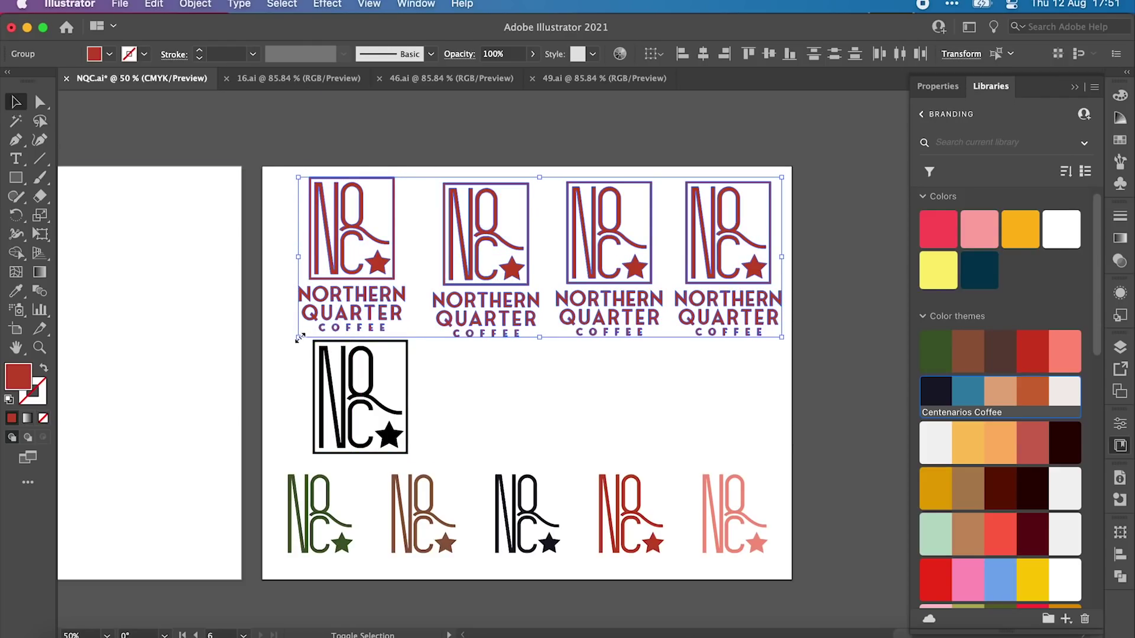
drag(299, 328, 362, 326)
click(300, 562)
Shift the first two red logos toward the artboard's left edge and move the black framed monogram off its right side
drag(428, 255, 347, 260)
drag(372, 386, 854, 373)
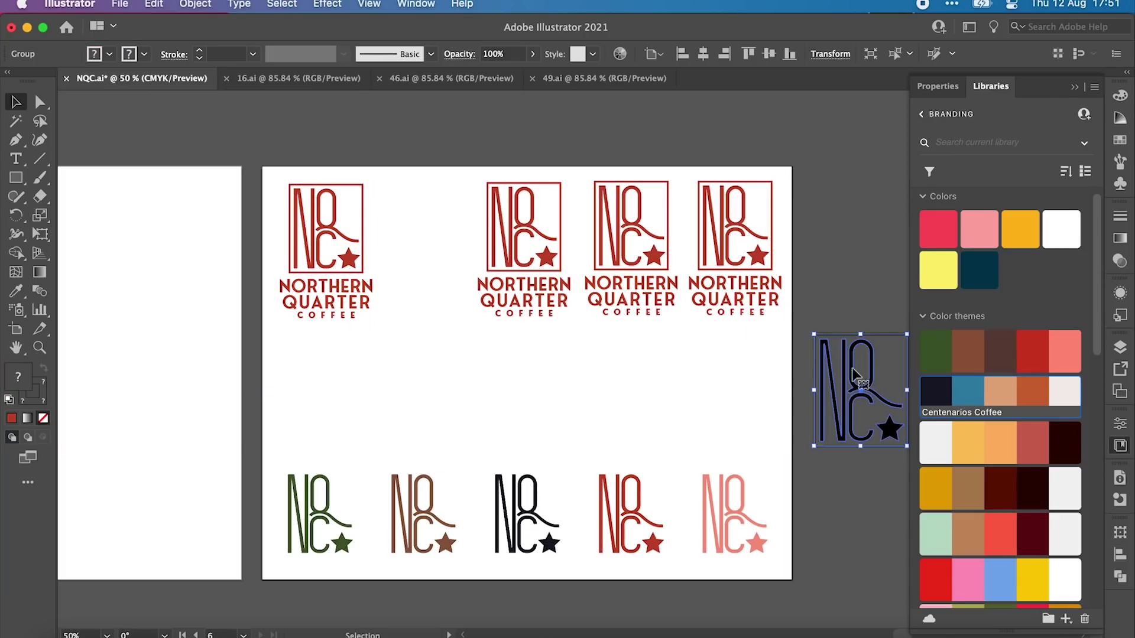
drag(492, 253, 402, 258)
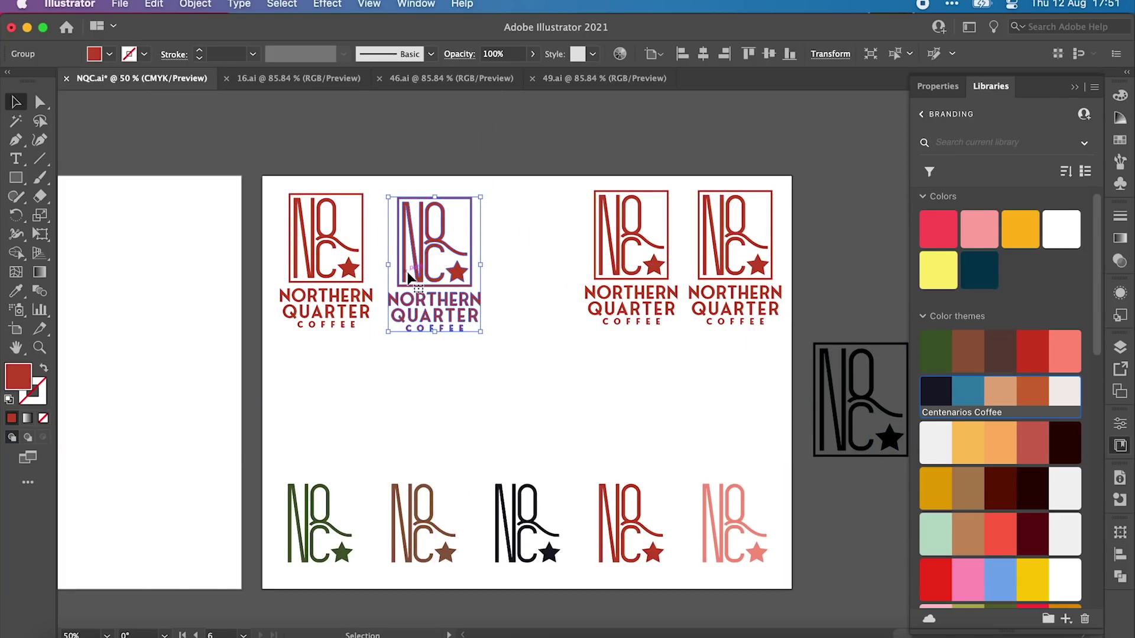
Resize Artboard 6 to a 590 pt wide by 590 pt high square
scroll(347, 298, up, 2)
click(18, 329)
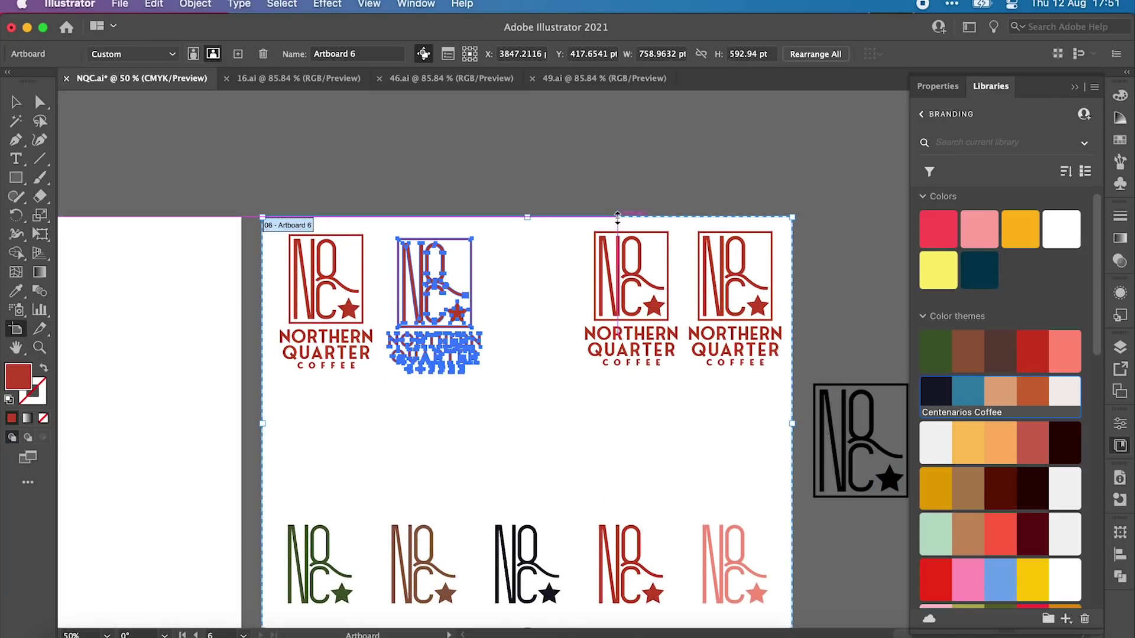
click(731, 52)
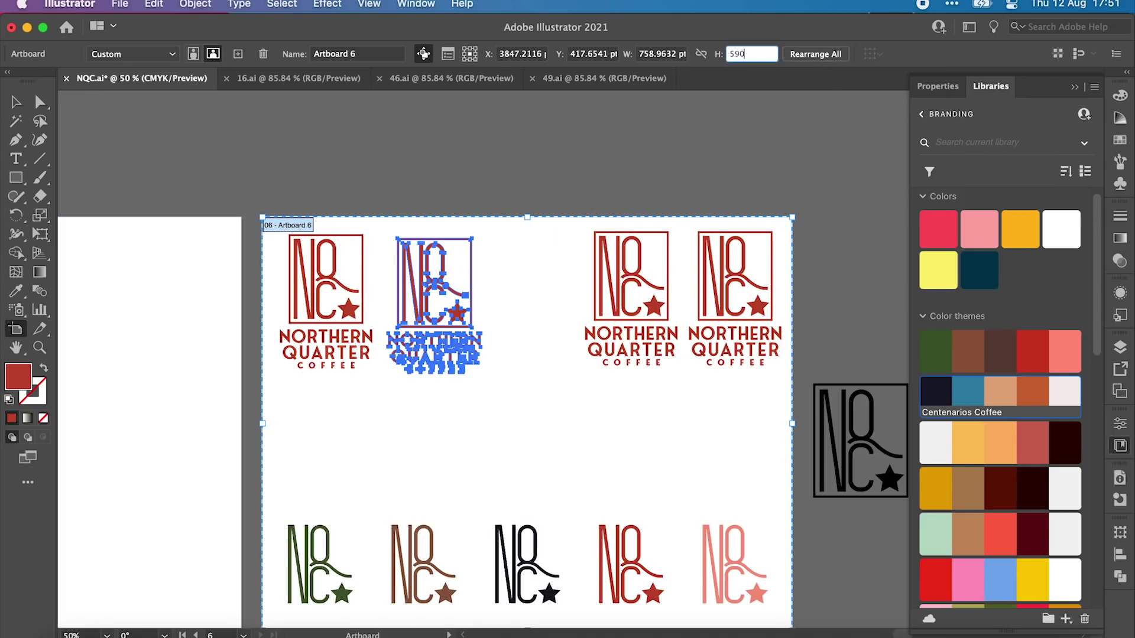
click(650, 54)
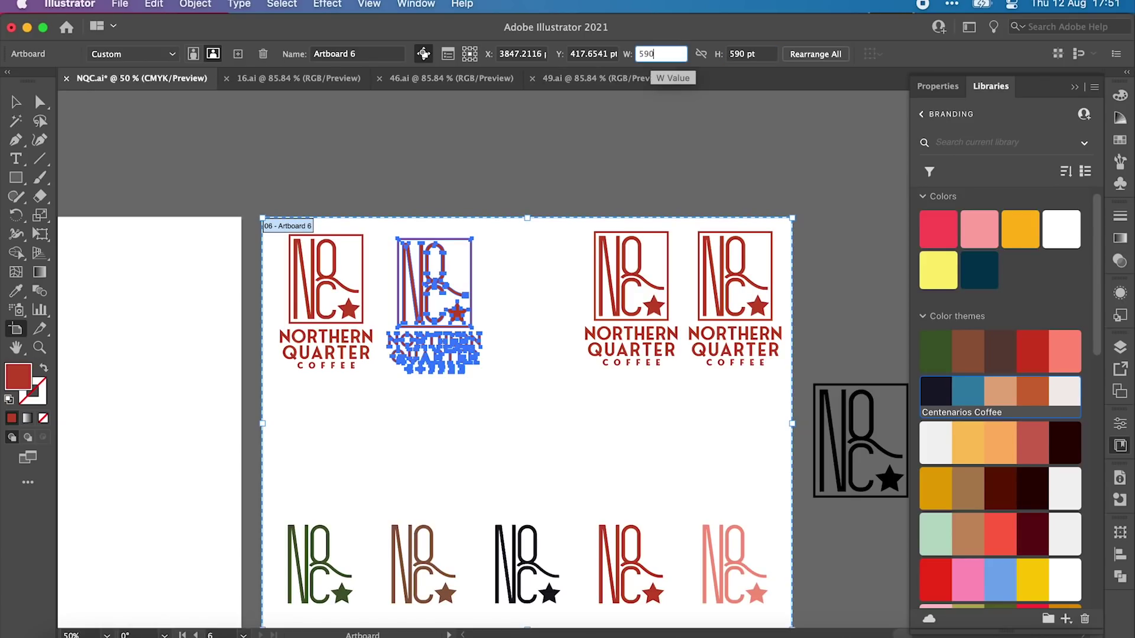
key(Tab)
scroll(634, 275, down, 1)
text(v)
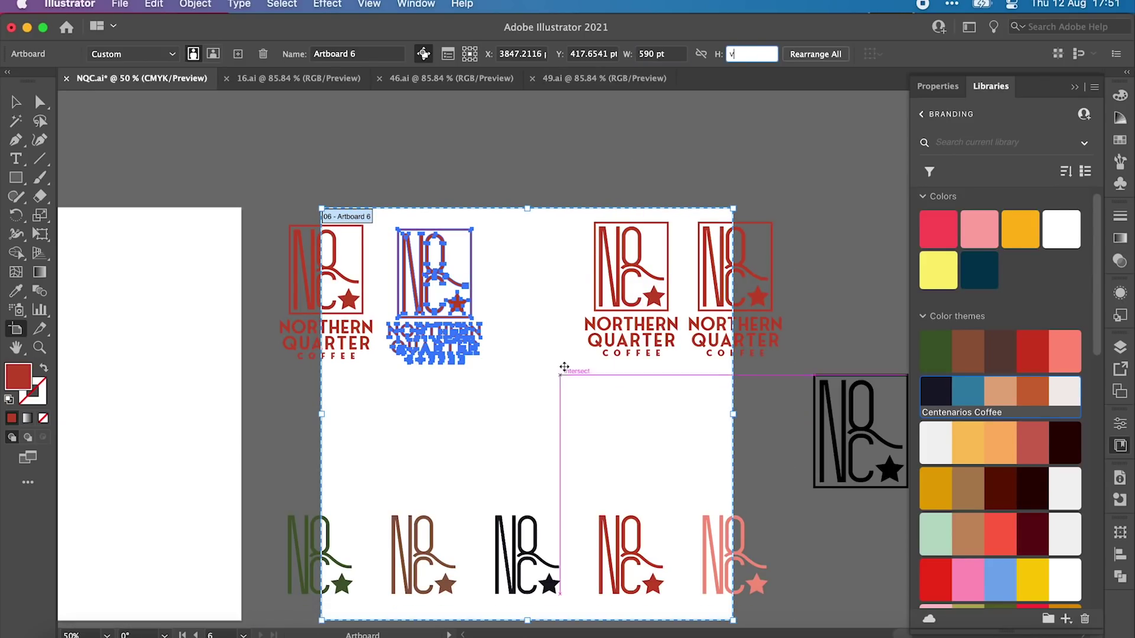
key(Escape)
Scale down the row of five small monograms and center it near the square artboard's lower edge
scroll(275, 526, down, 1)
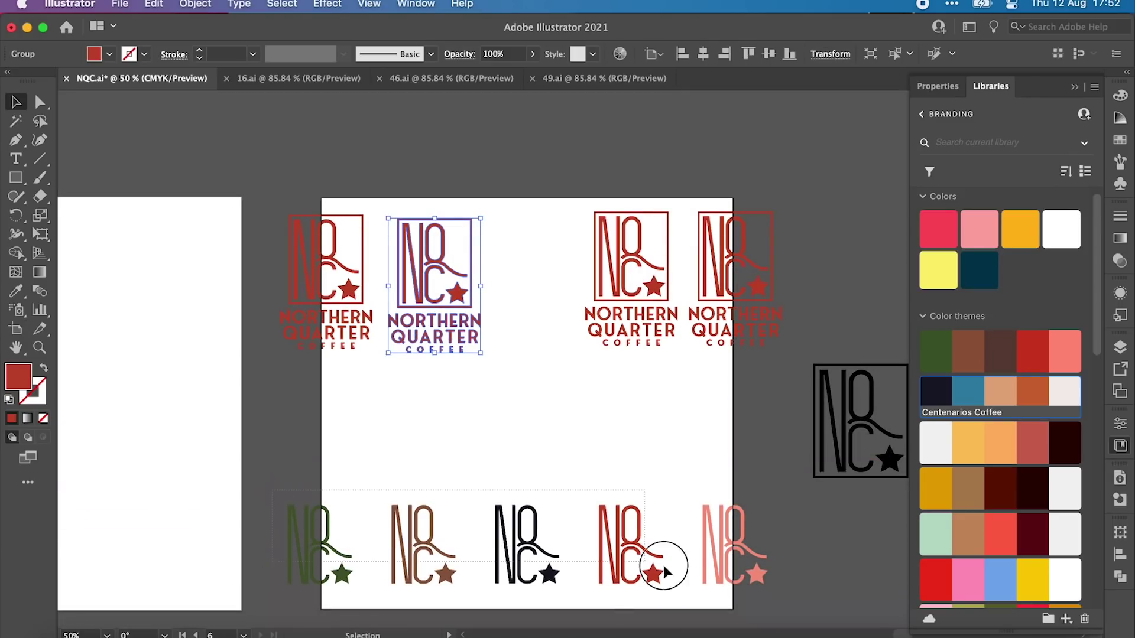
drag(663, 566, 678, 569)
drag(288, 505, 423, 526)
drag(451, 550, 390, 552)
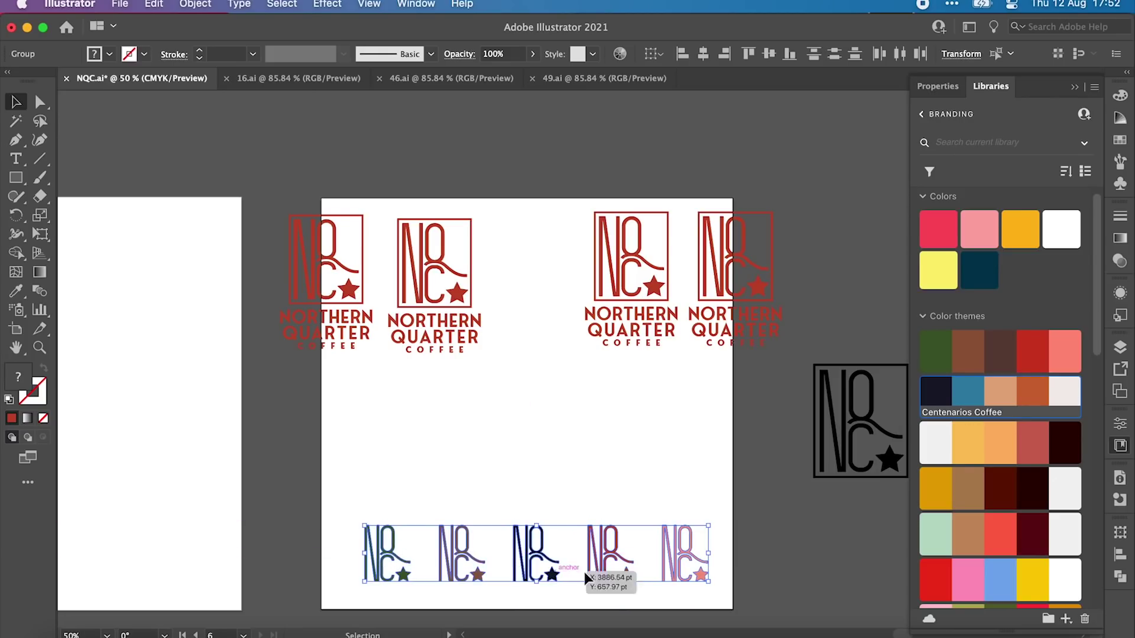
click(767, 543)
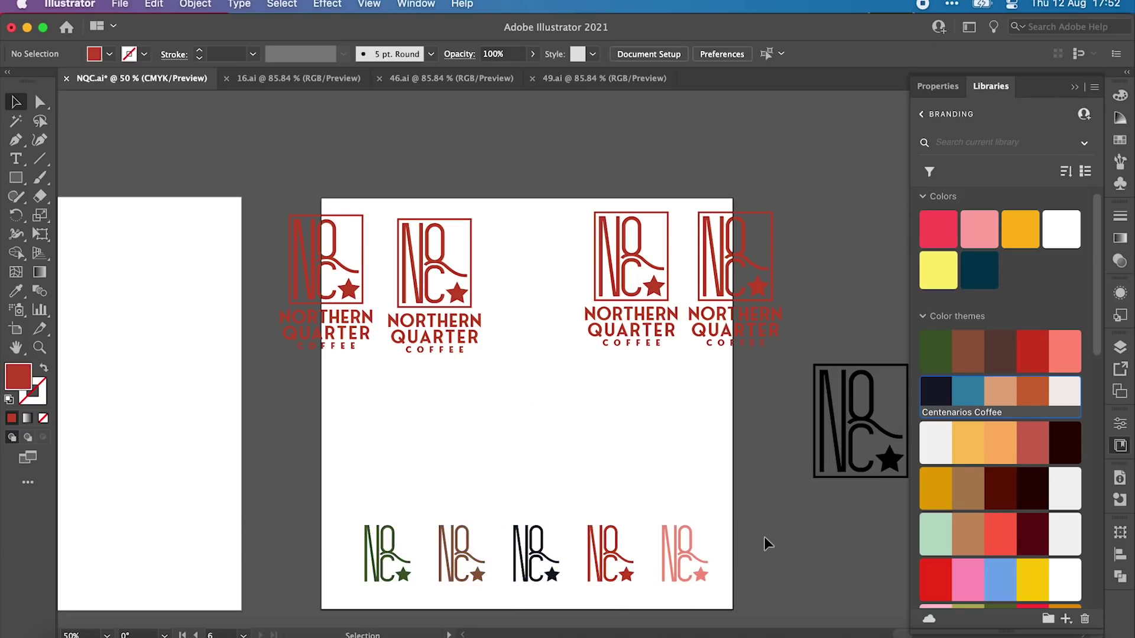
Delete the leftmost red logo and spread the remaining three across the upper part of the artboard
click(317, 253)
key(Delete)
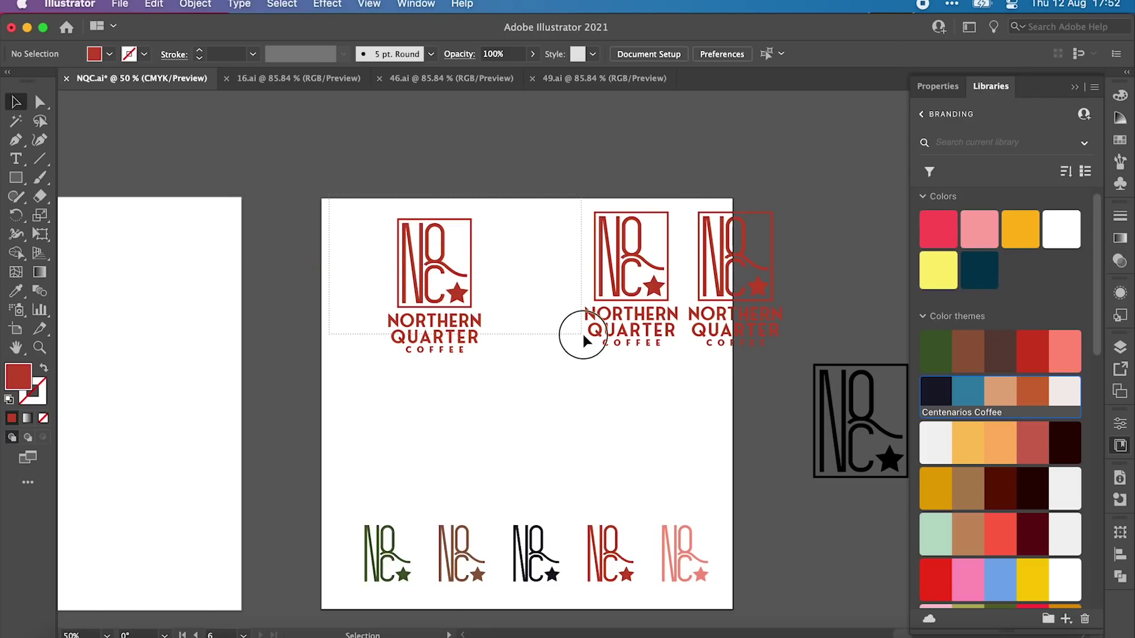
drag(721, 296, 698, 304)
key(super+shift+a)
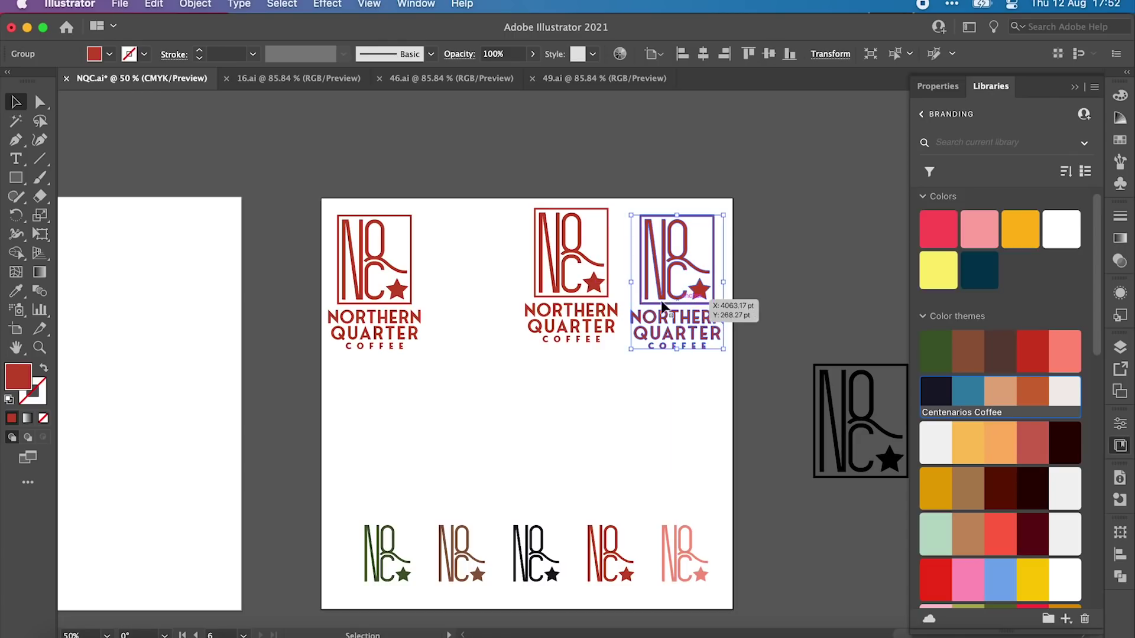
drag(589, 296, 545, 302)
Distribute the three red logos evenly by their horizontal centers
drag(721, 389, 349, 334)
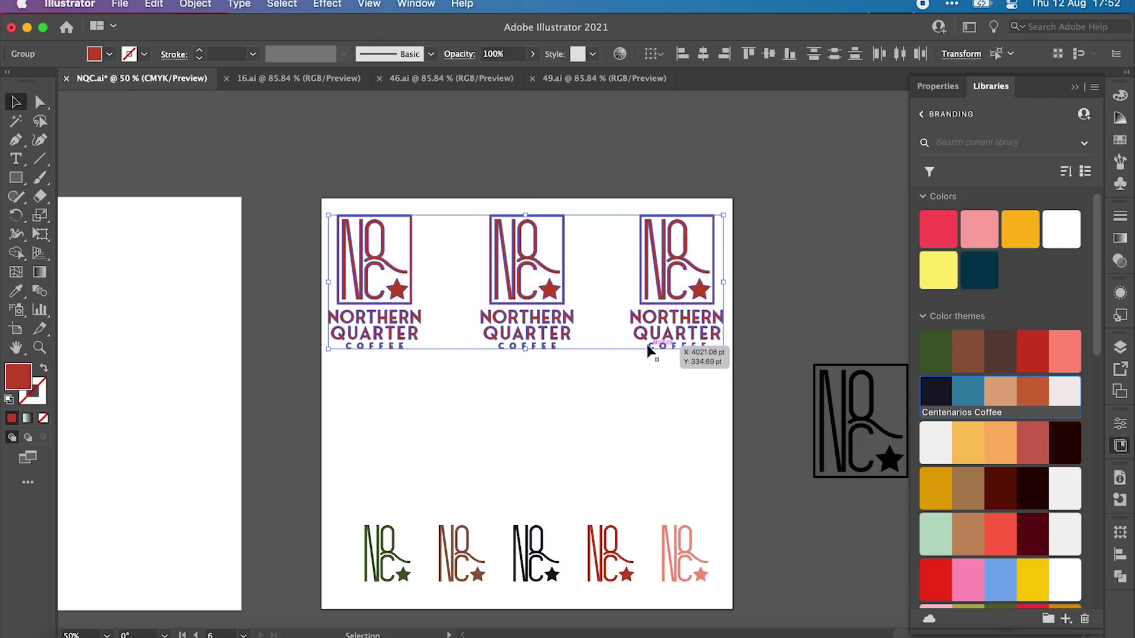
click(1121, 556)
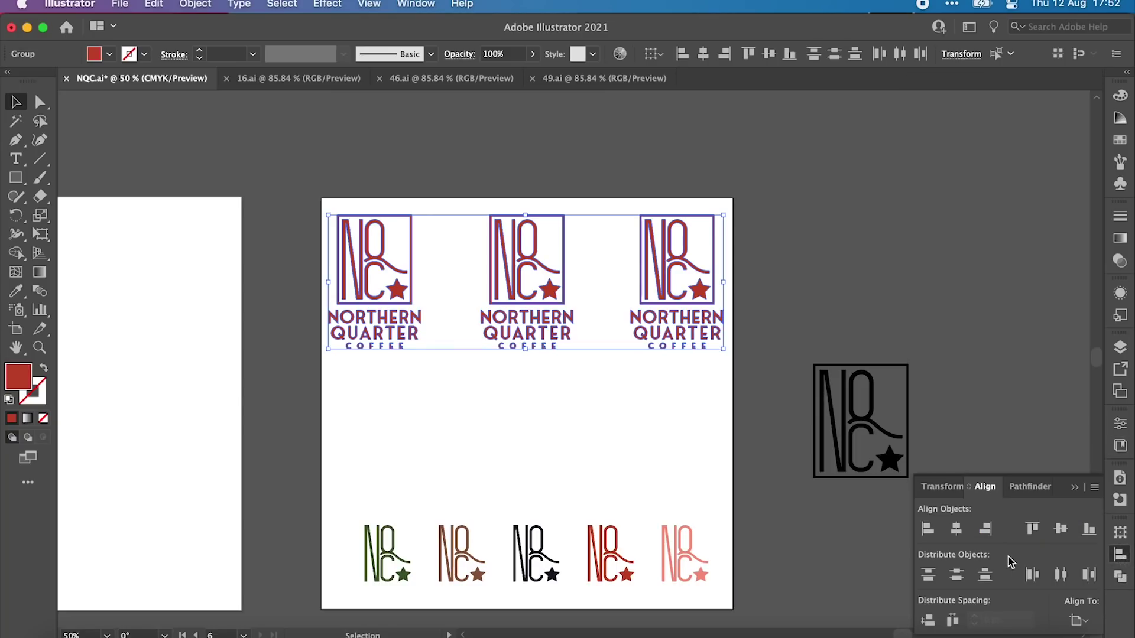
click(1060, 574)
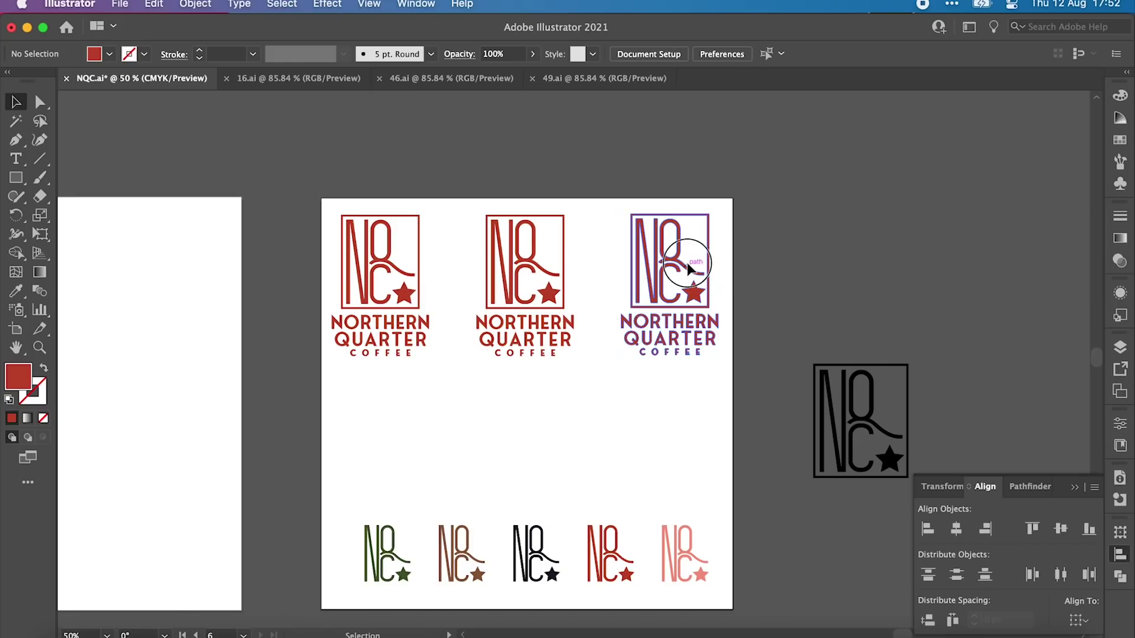
Recolor the rightmost large logo dark navy by sampling the middle small monogram with the Eyedropper
click(690, 274)
key(i)
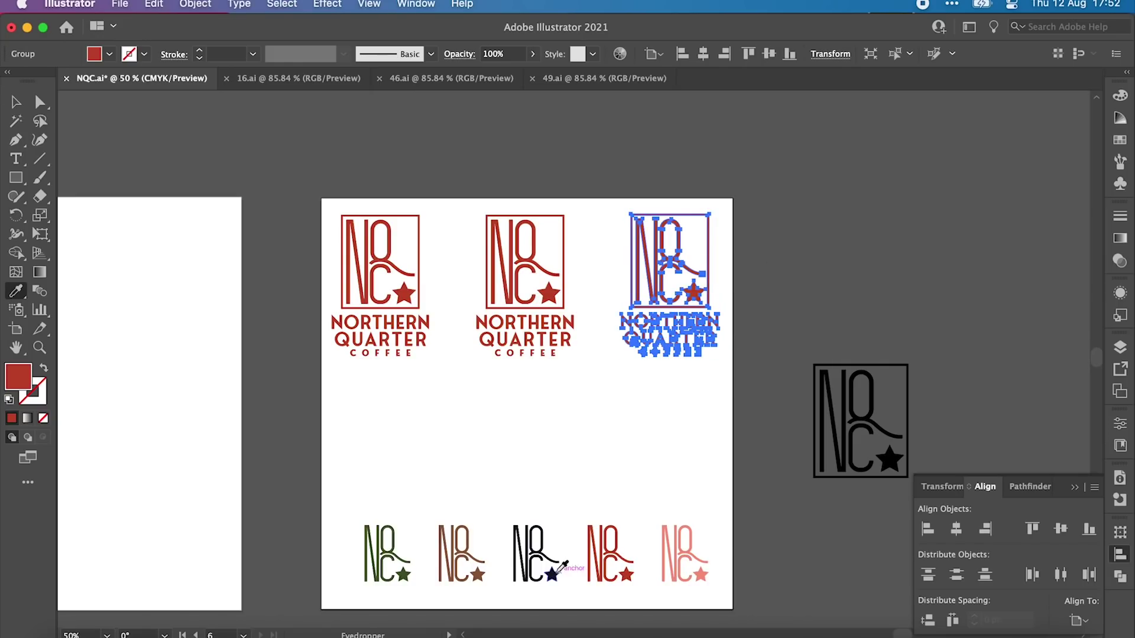
click(517, 566)
key(v)
click(645, 435)
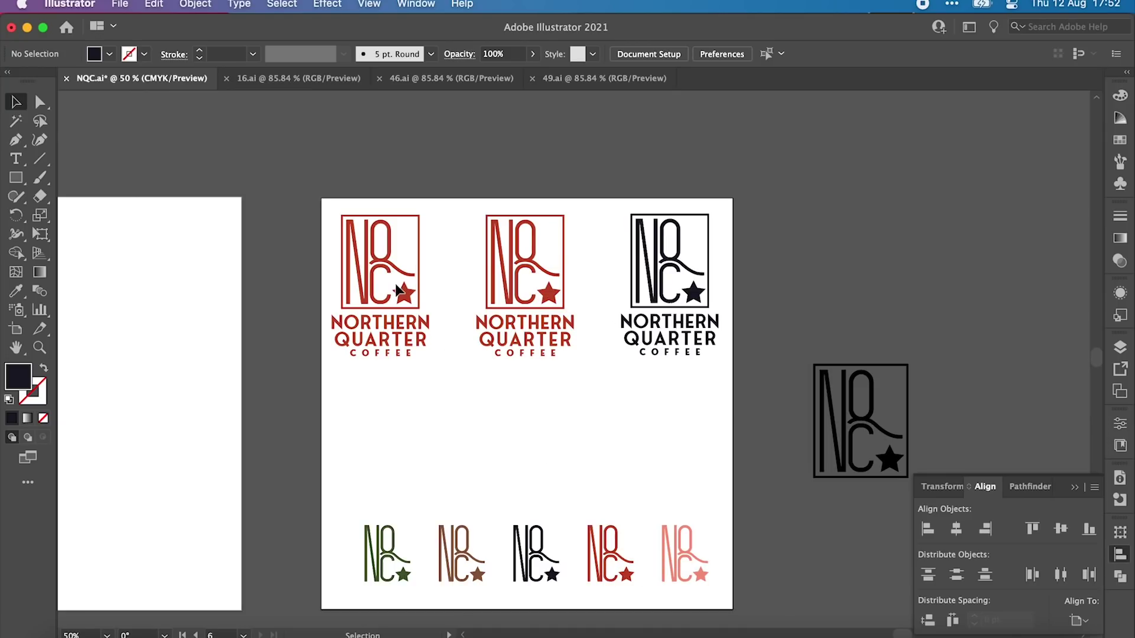
Recolor the leftmost large logo green by sampling the green small monogram with the Eyedropper
click(413, 295)
key(i)
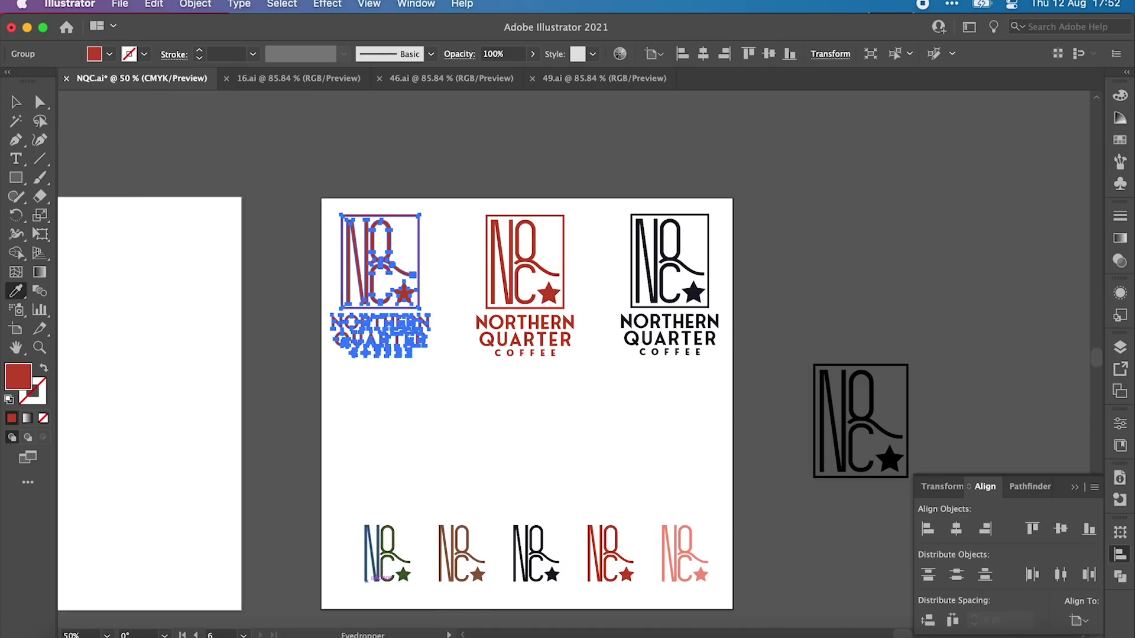
click(372, 556)
key(v)
click(482, 443)
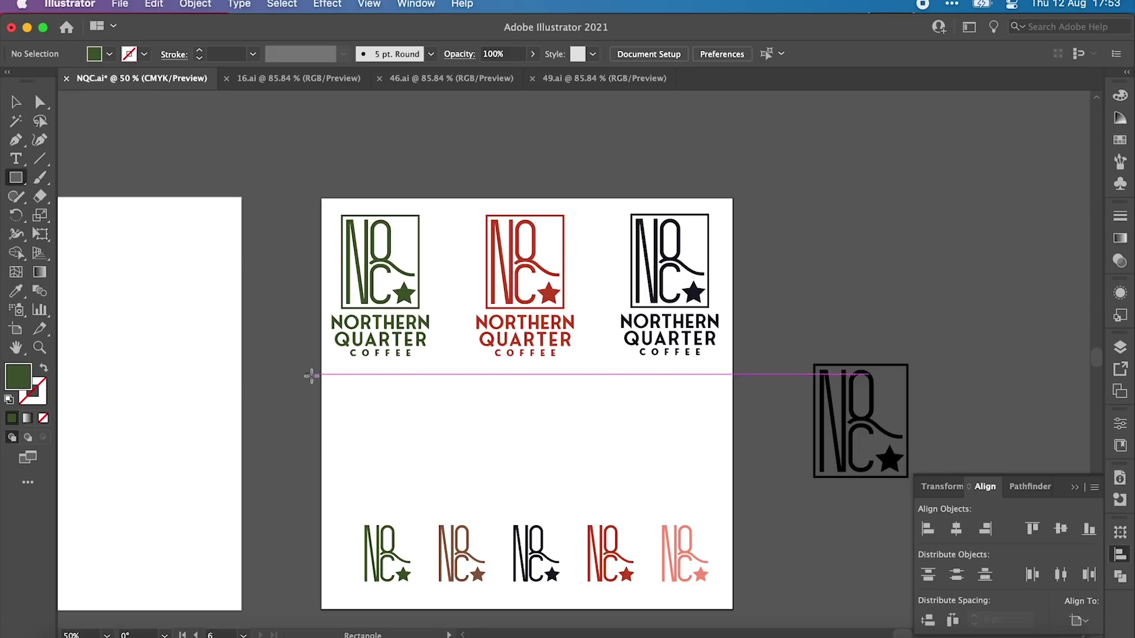
Draw a green rectangle across the artboard's full width between the large logos and the small monograms
drag(322, 374, 735, 490)
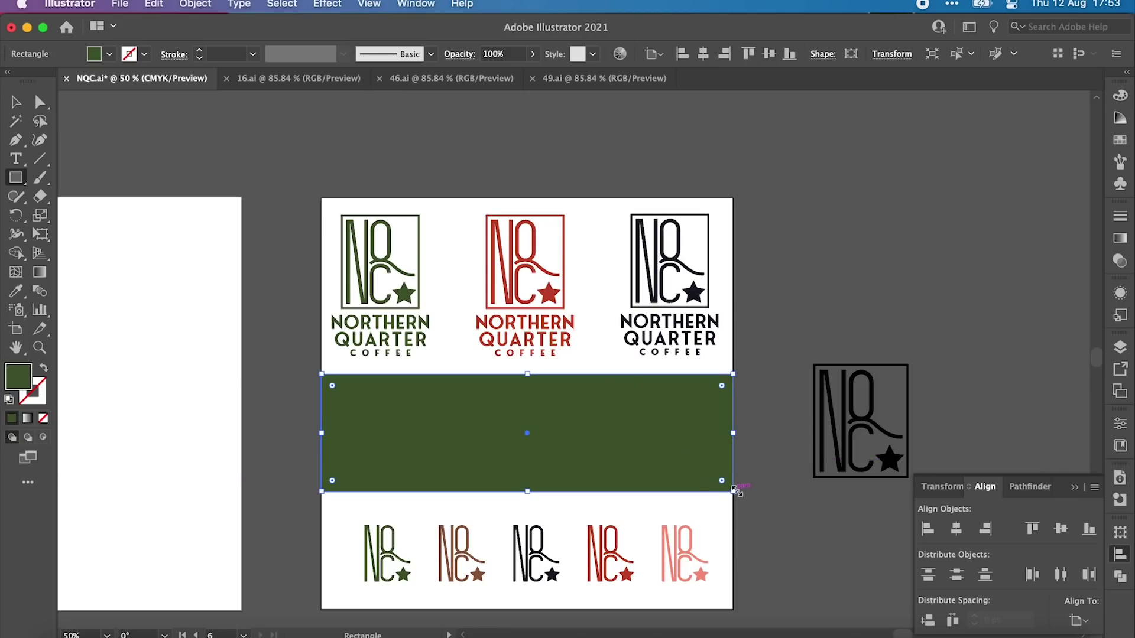
key(v)
click(794, 539)
Move the black boxed monogram onto the green band's left end and scale it down to fit inside
drag(895, 423, 397, 454)
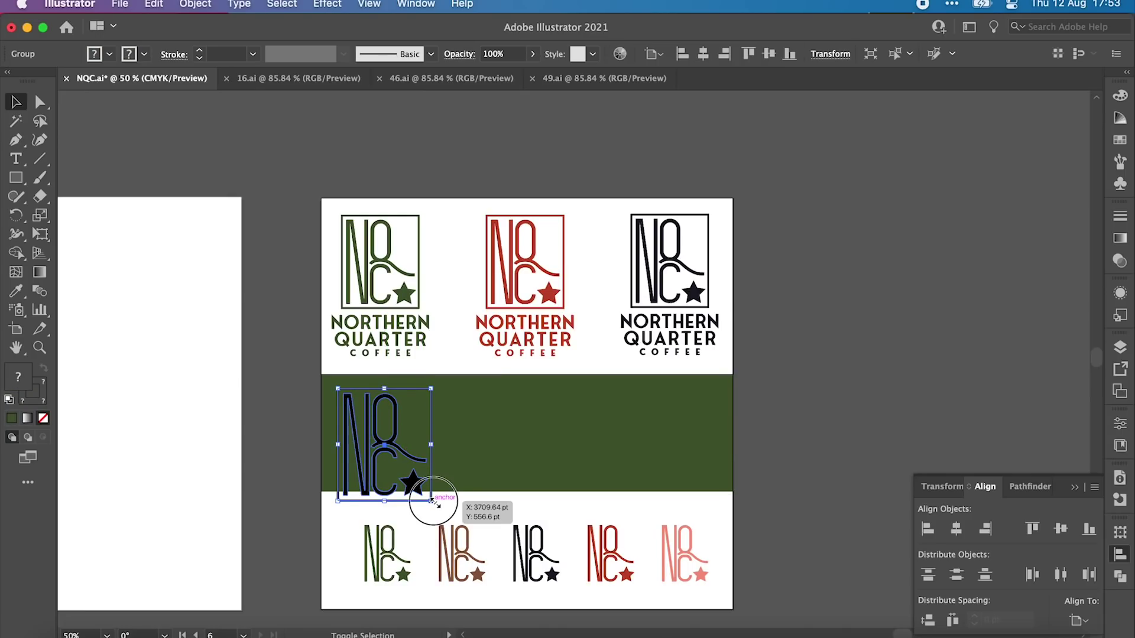
drag(430, 500, 408, 487)
click(891, 470)
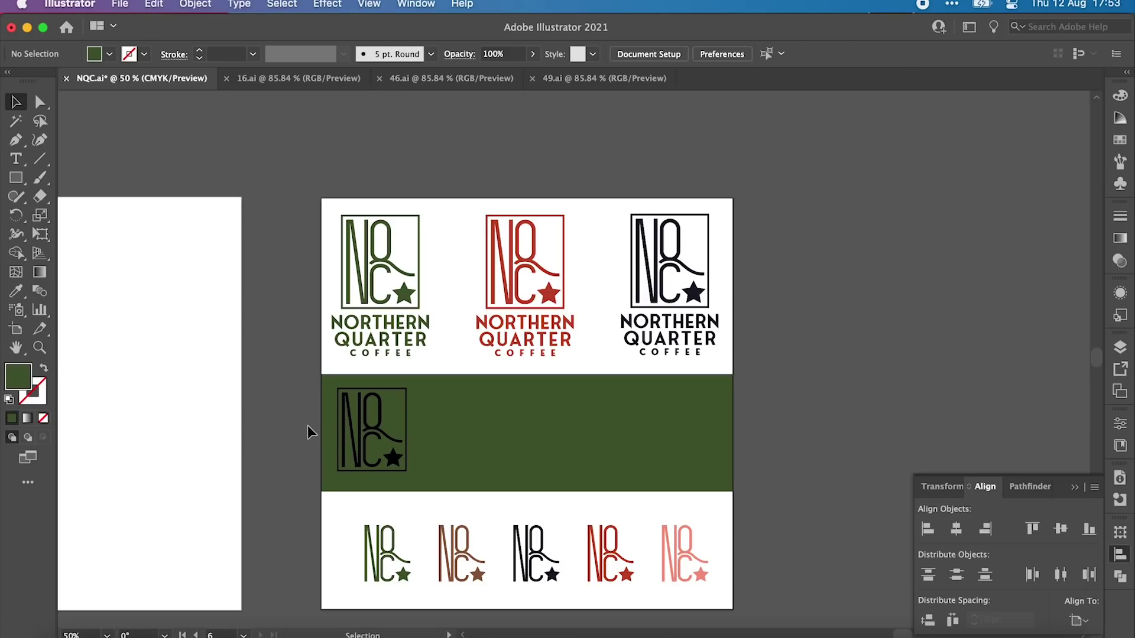
Duplicate the boxed monogram into a row of four across the green band and distribute them evenly horizontally
drag(362, 442, 662, 451)
shift+click(579, 452)
shift+click(467, 449)
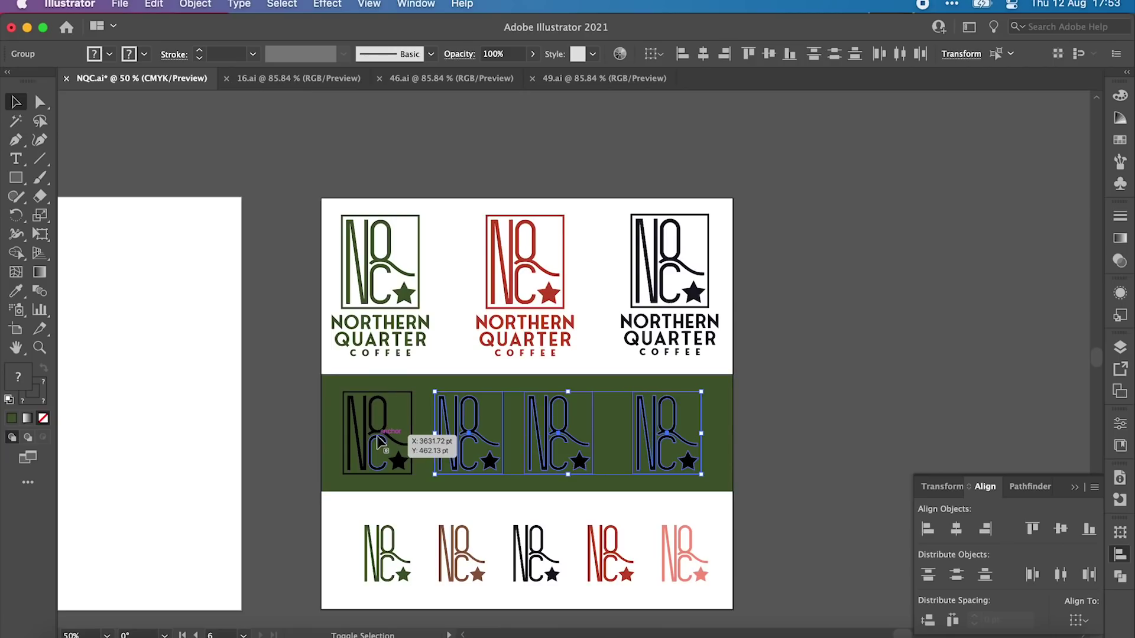
shift+click(392, 443)
click(1059, 574)
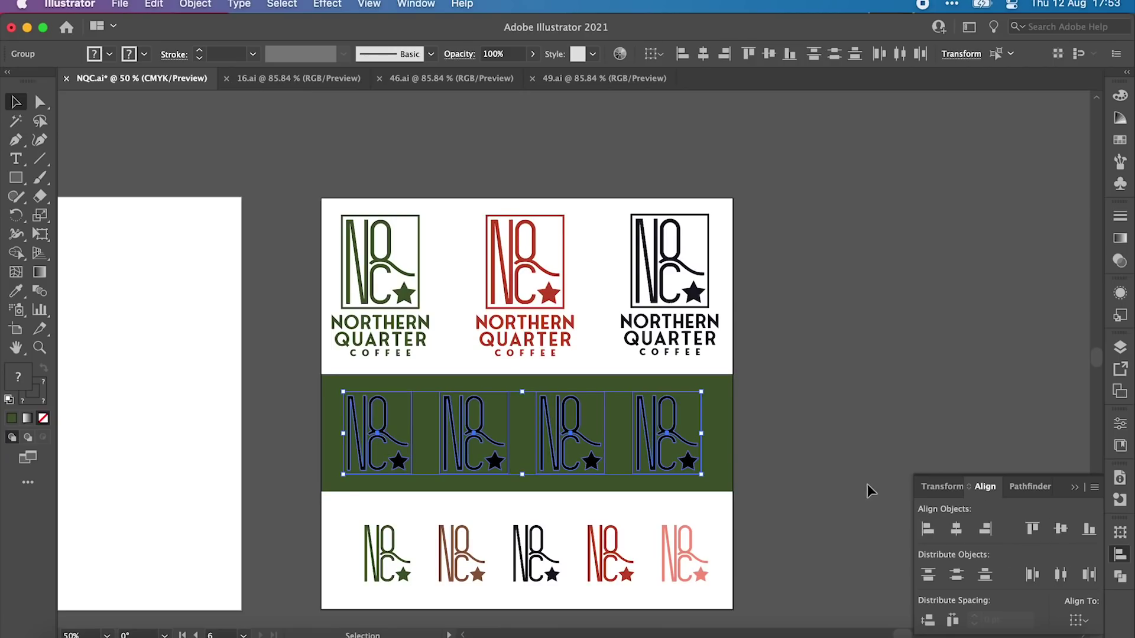
click(853, 512)
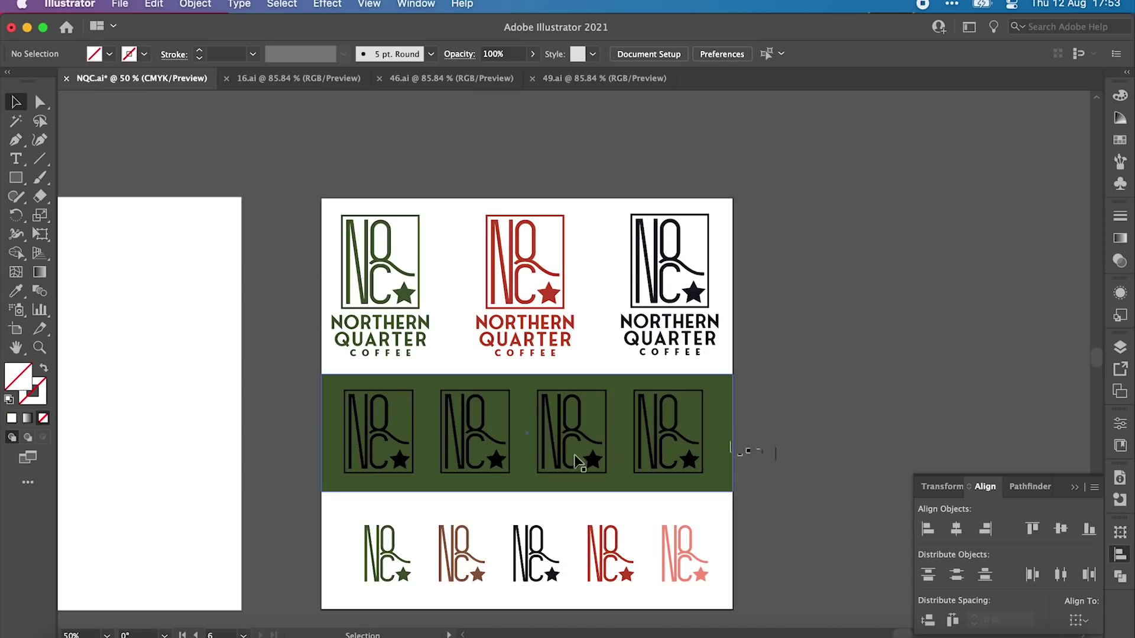
Recolor the first boxed monogram on the green band white by sampling the artboard background
click(384, 452)
key(i)
click(447, 339)
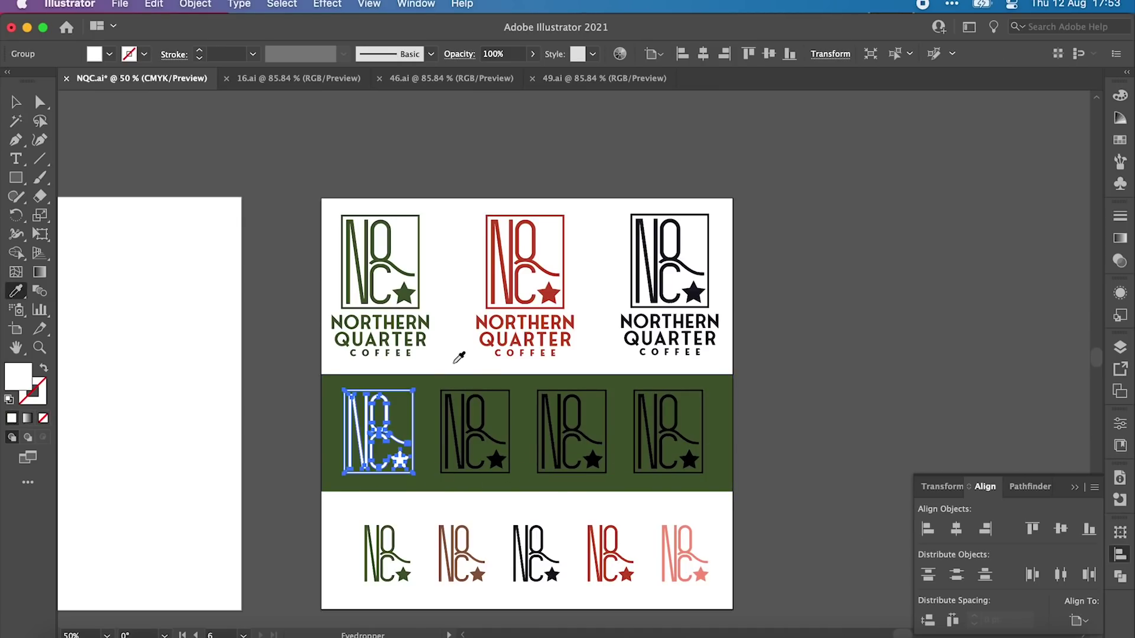
key(v)
click(759, 549)
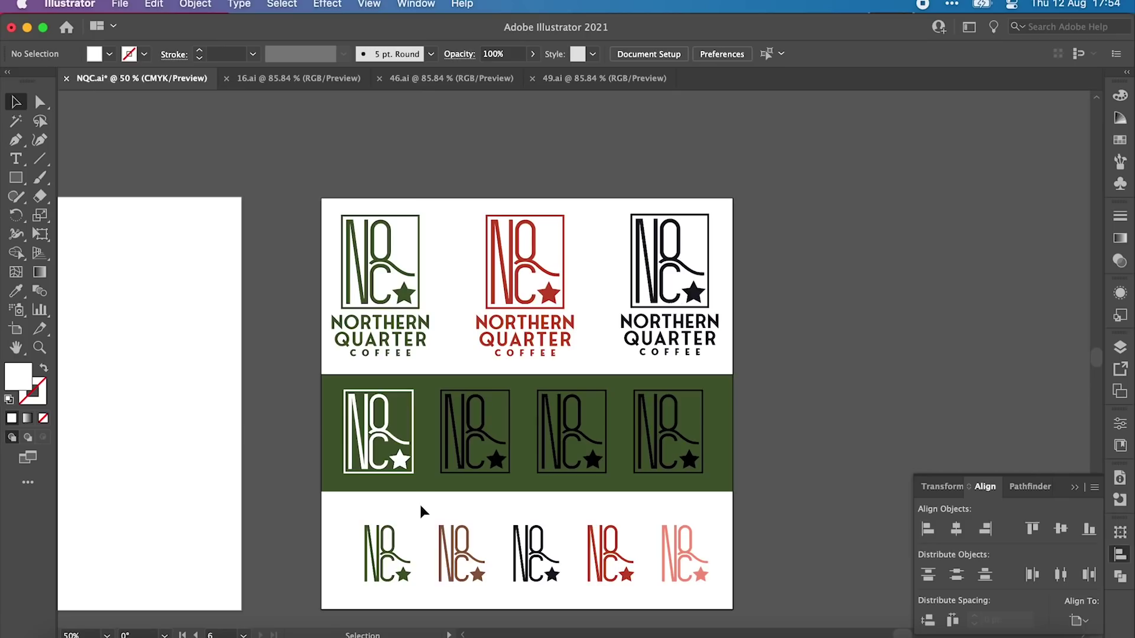
Recolor the second boxed monogram salmon pink by sampling the pink small monogram
click(464, 458)
click(680, 559)
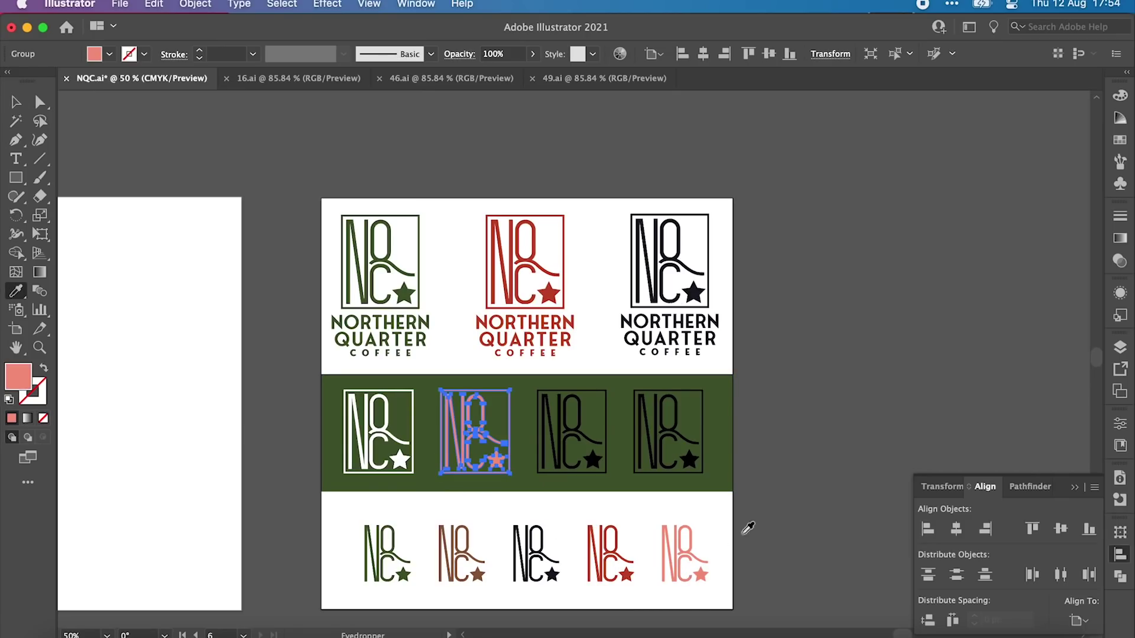
key(v)
click(795, 559)
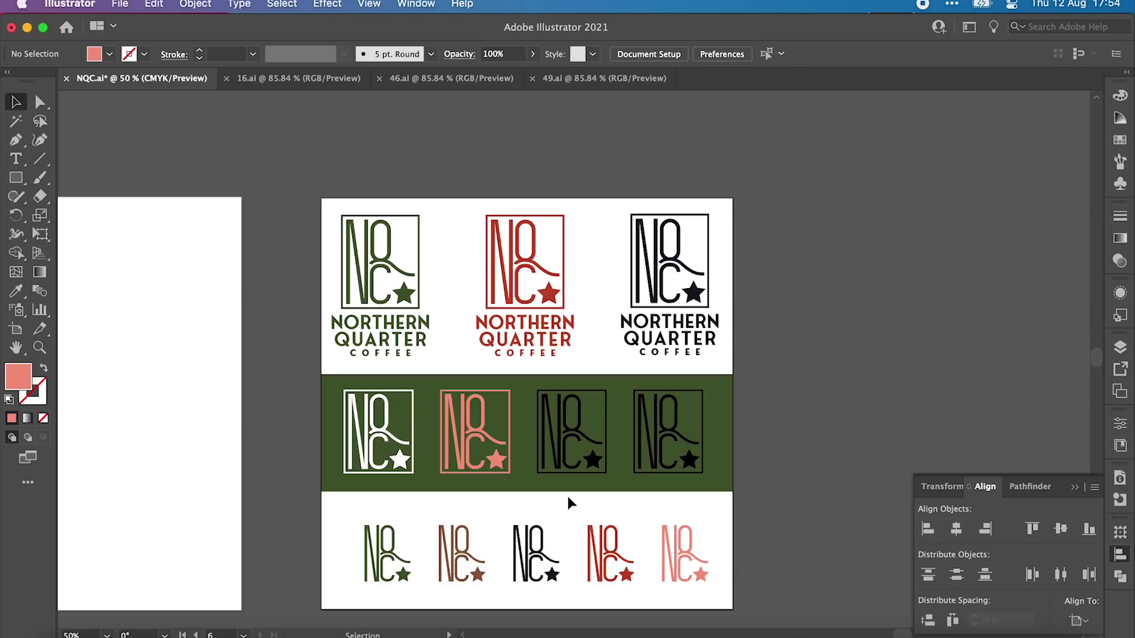
Shorten the green band to the artboard's left half and place a copy of it filling the right half
click(729, 433)
drag(733, 433, 527, 425)
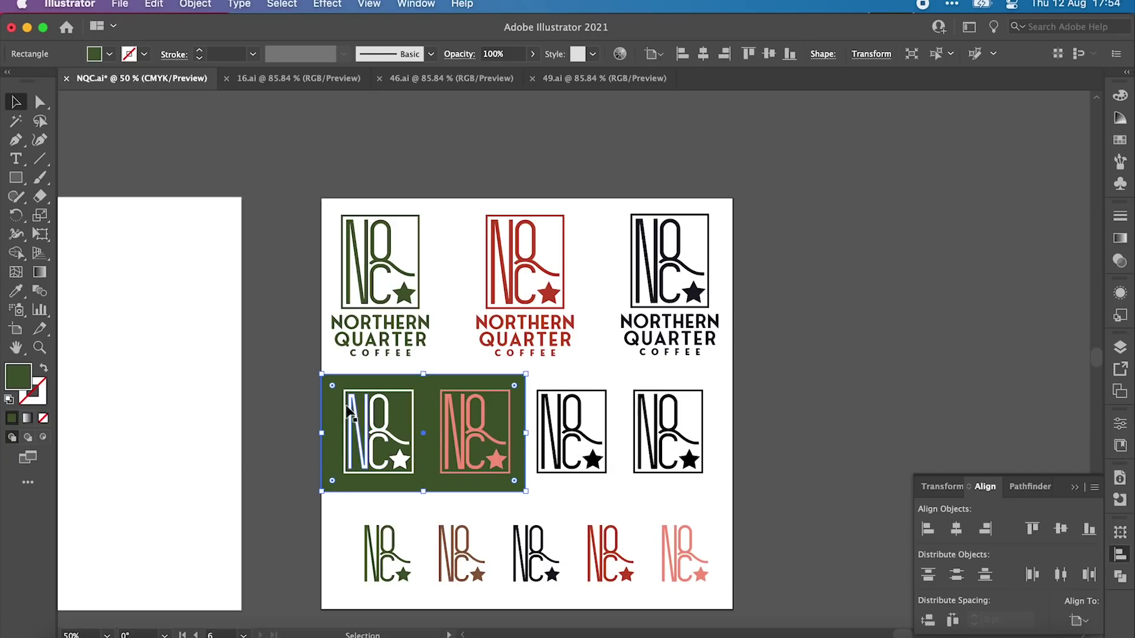
drag(353, 406, 535, 397)
drag(728, 433, 732, 434)
click(777, 448)
key(super+z)
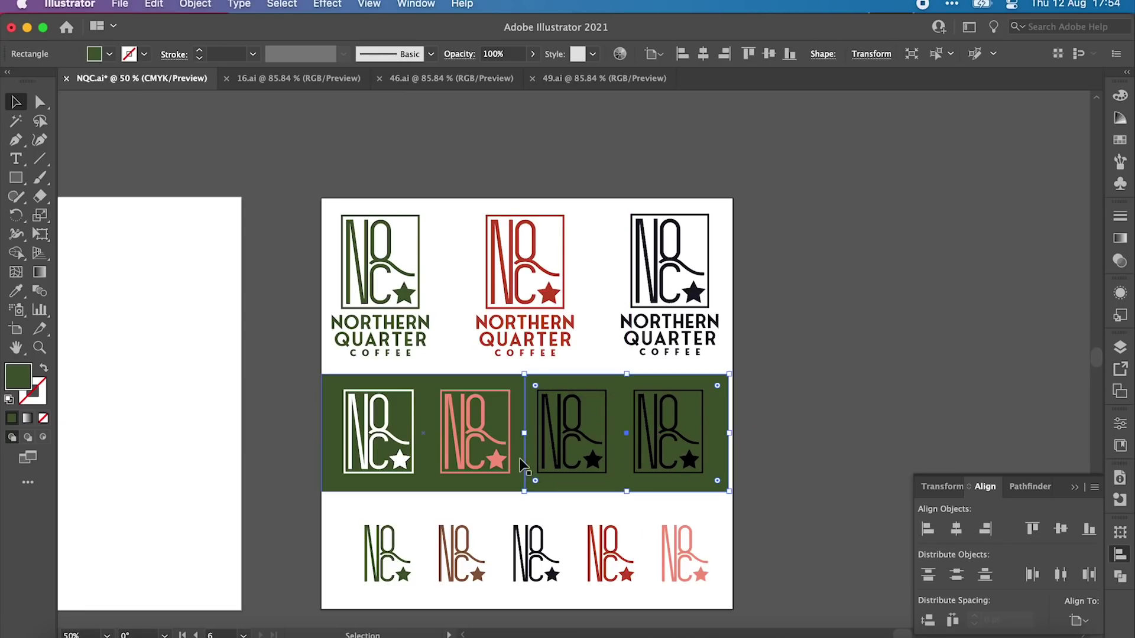
shift+click(499, 383)
drag(729, 433, 733, 435)
click(747, 435)
Recolor the right half of the band salmon pink by sampling the pink small monogram
click(598, 430)
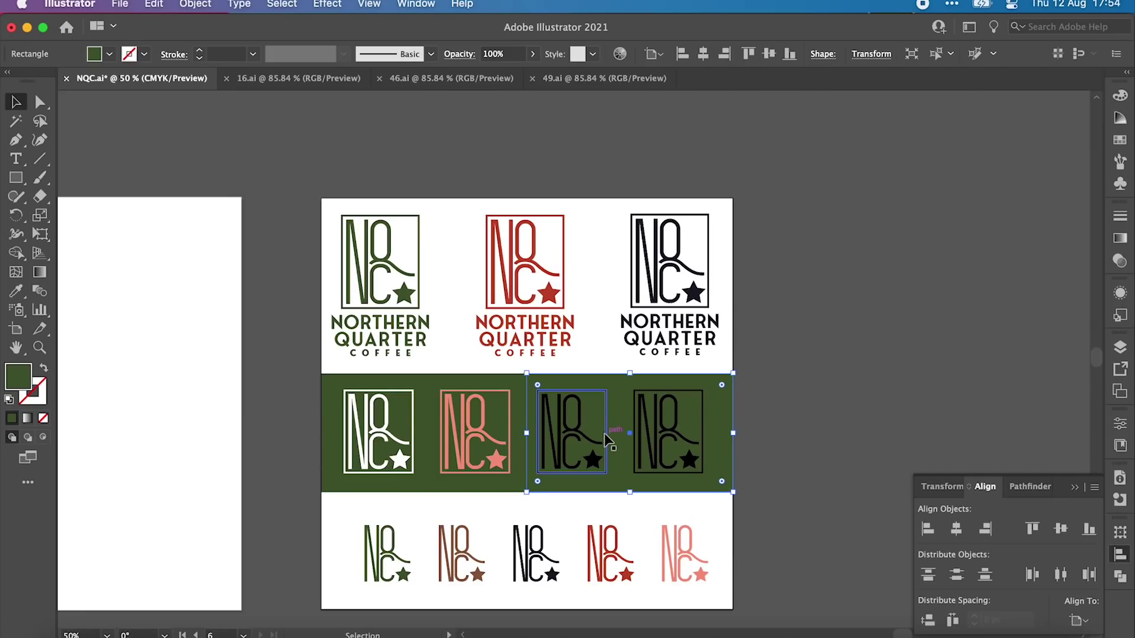
click(606, 435)
click(724, 488)
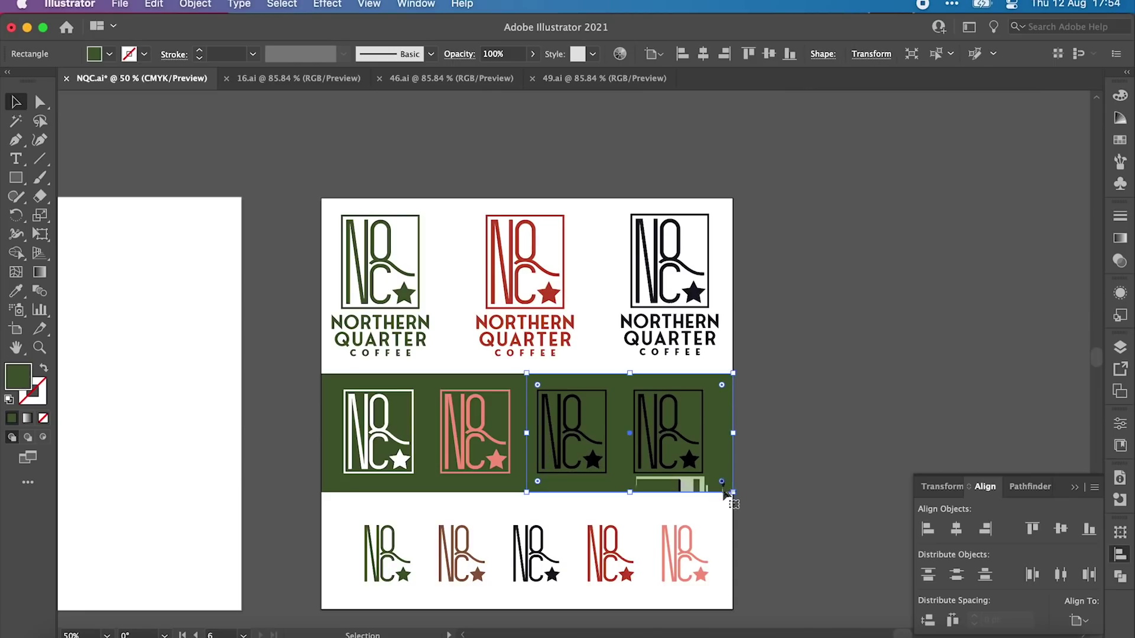
key(i)
click(655, 555)
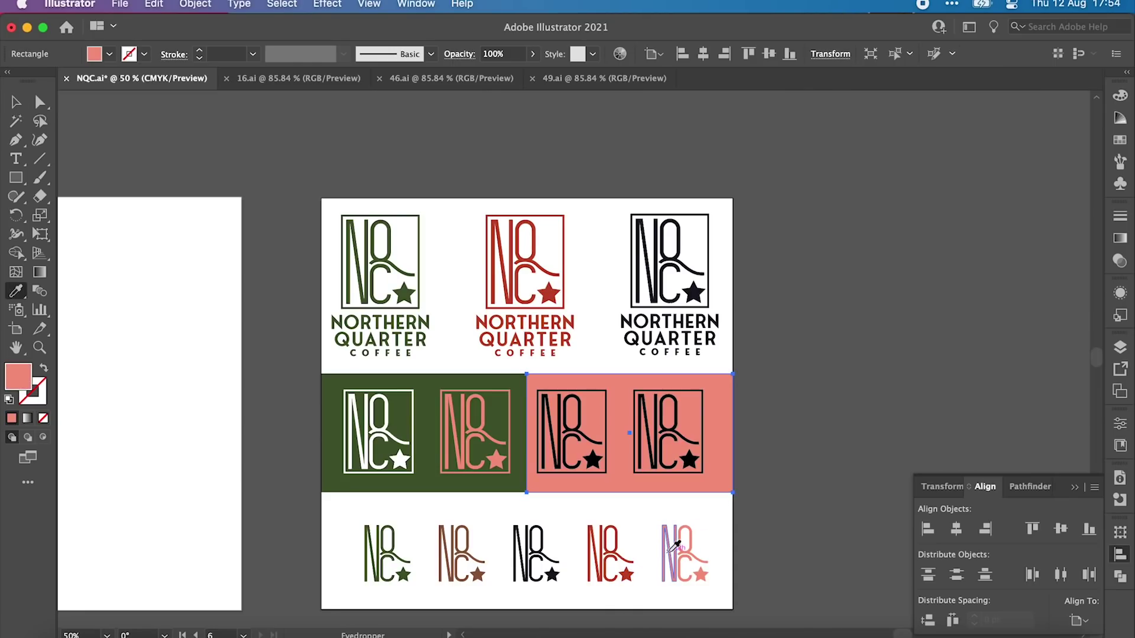
key(v)
click(823, 462)
Recolor the fourth boxed monogram on the pink rectangle white with the Eyedropper
click(702, 449)
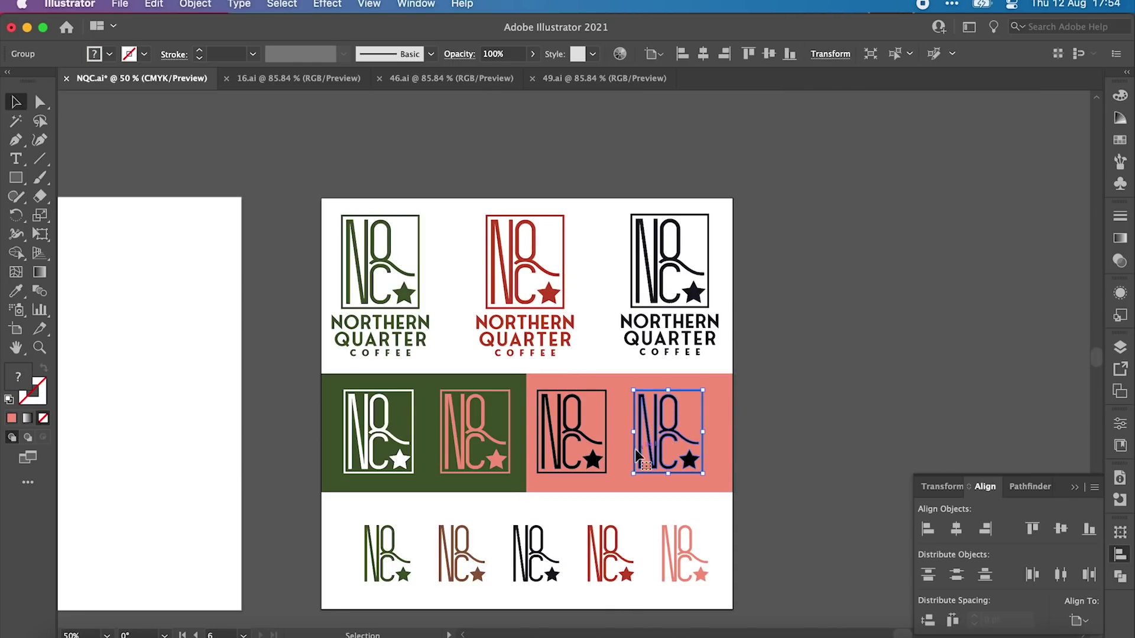
key(i)
key(b)
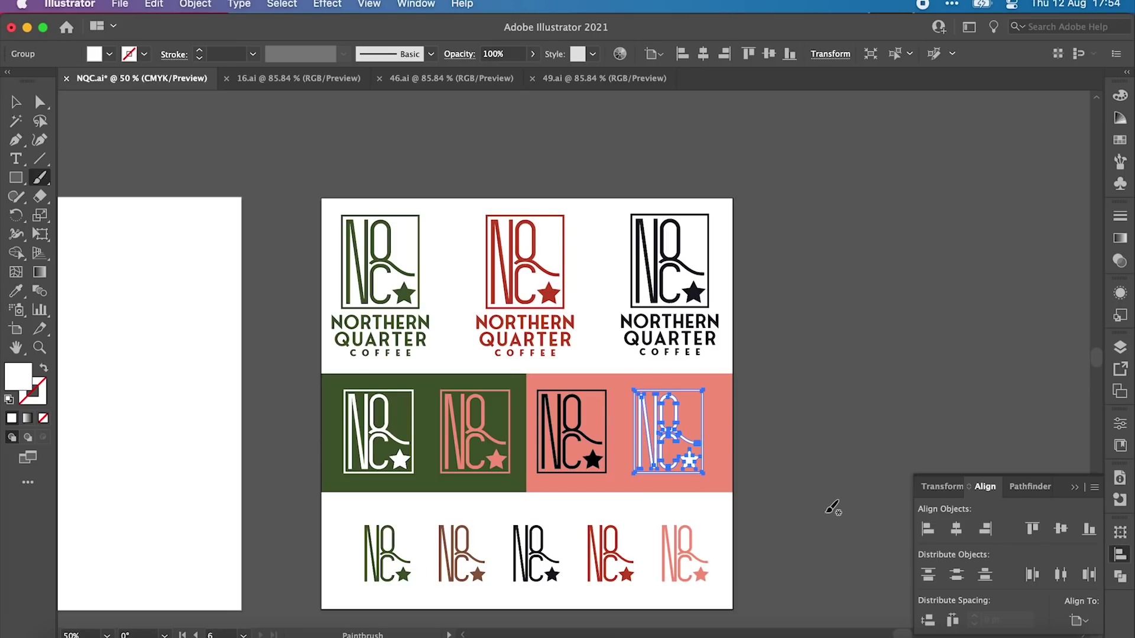
key(v)
click(786, 514)
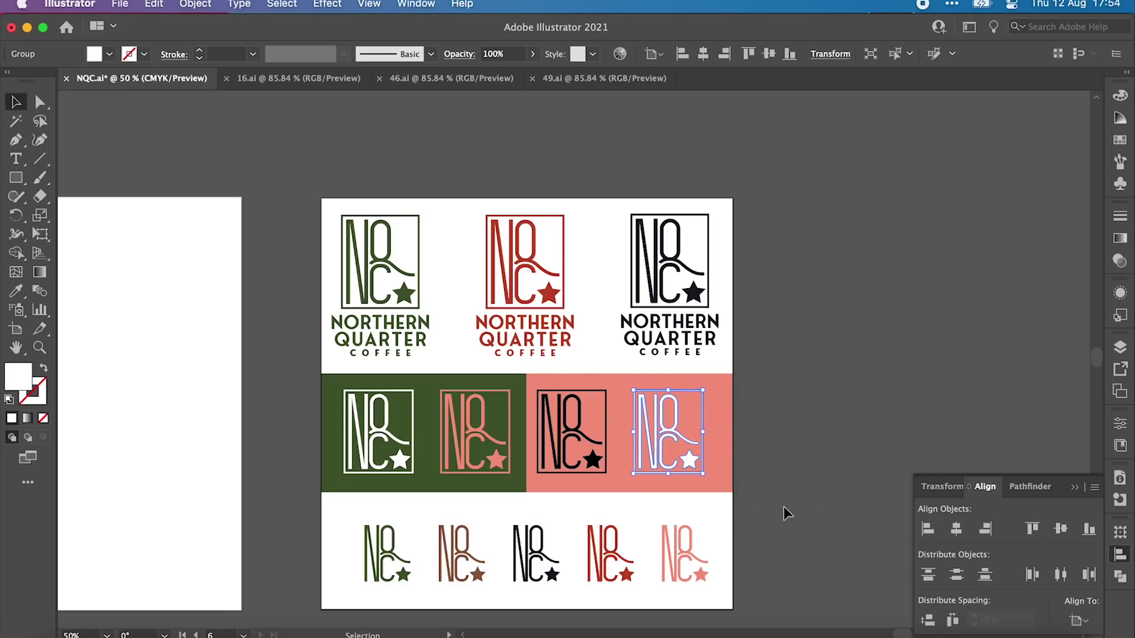
Try red on the third boxed monogram, and settle on dark navy sampled from the middle small monogram
click(577, 464)
key(i)
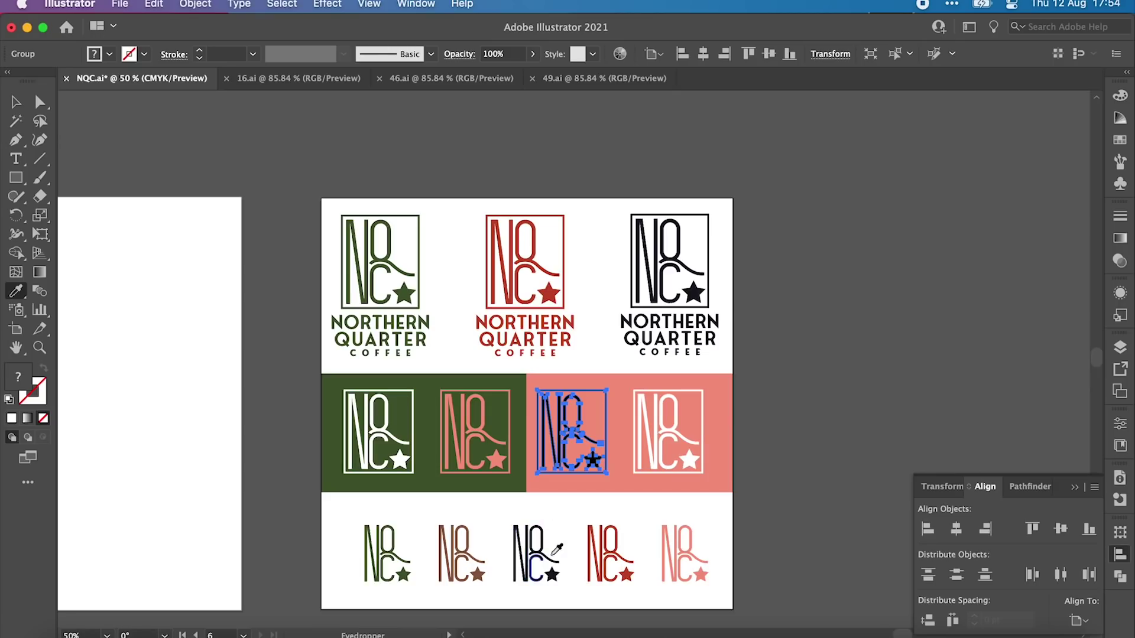
click(600, 560)
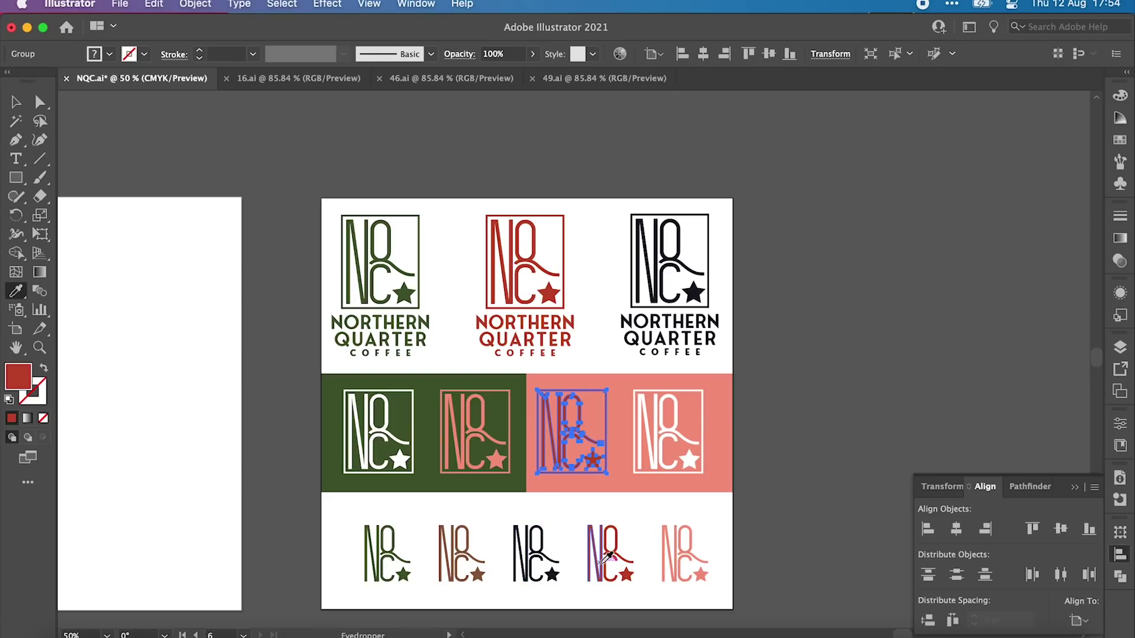
click(534, 566)
key(v)
click(792, 435)
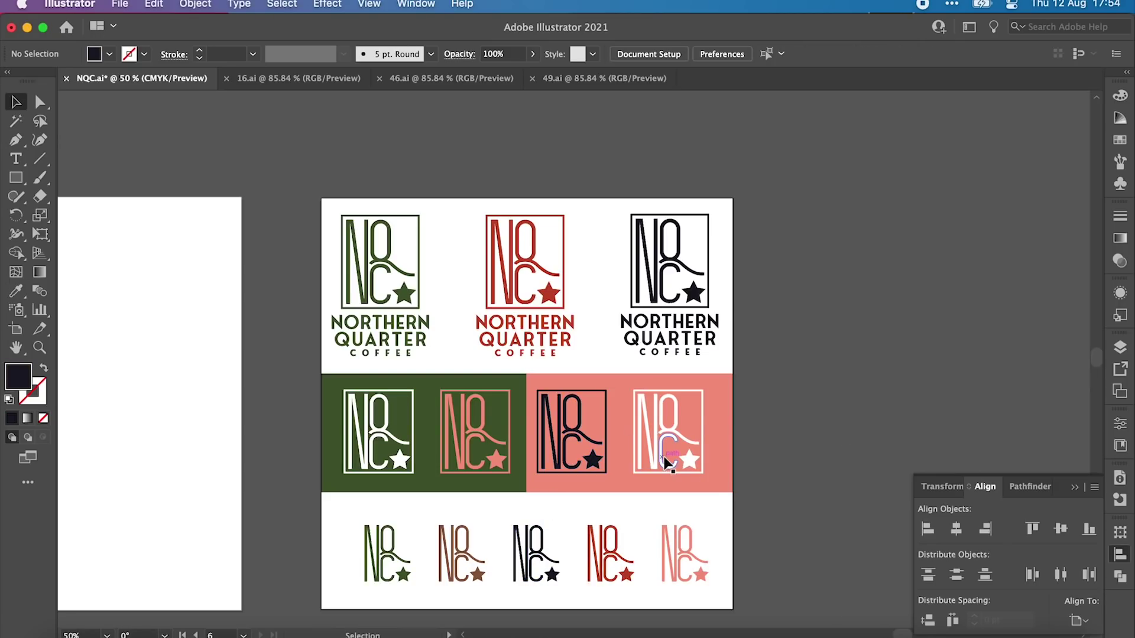
Nudge the white and navy boxed monograms on the pink rectangle slightly right to balance their spacing
click(667, 455)
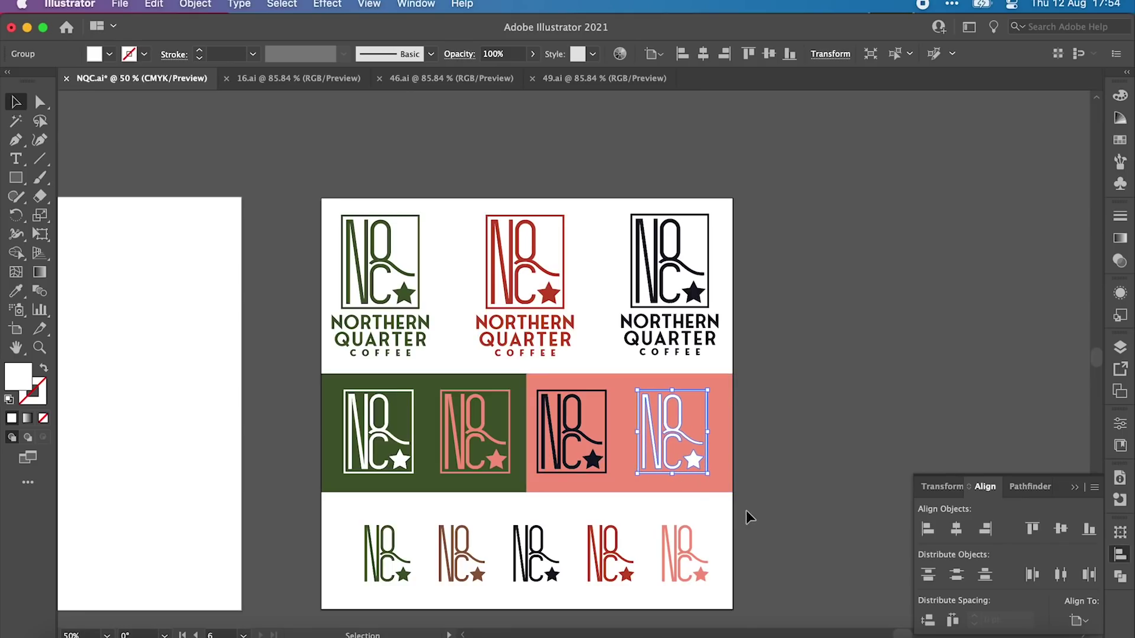
click(605, 460)
key(Right)
key(Right)
key(Right)
key(Right)
key(Right)
key(Right)
key(Right)
key(Right)
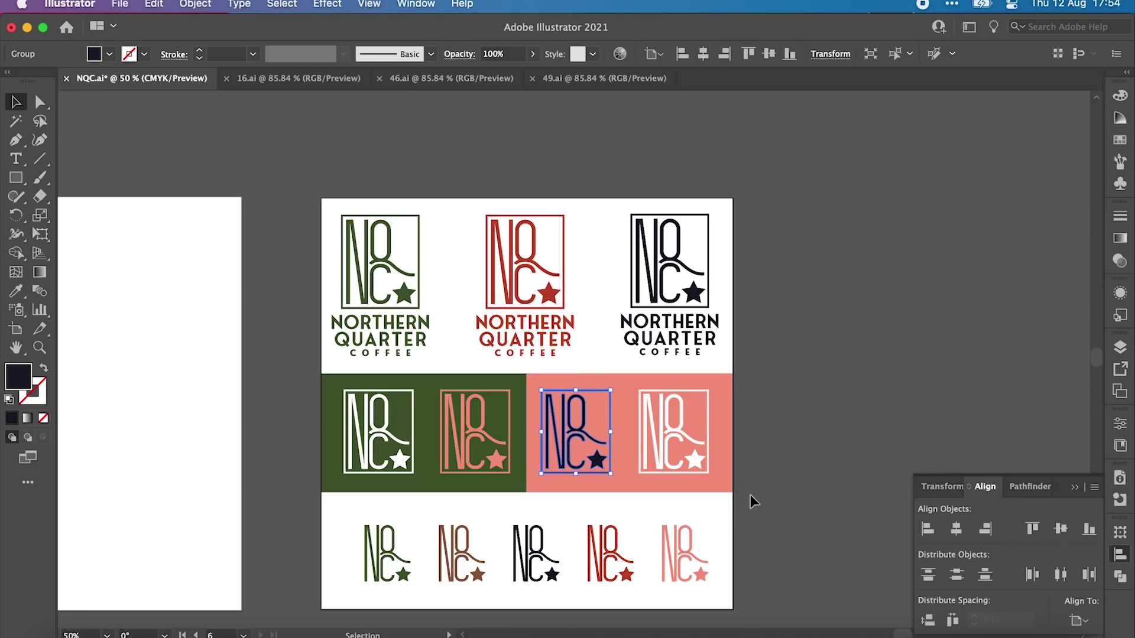
click(780, 498)
Nudge the pink and white boxed monograms on the green rectangle slightly left to balance their spacing
click(514, 462)
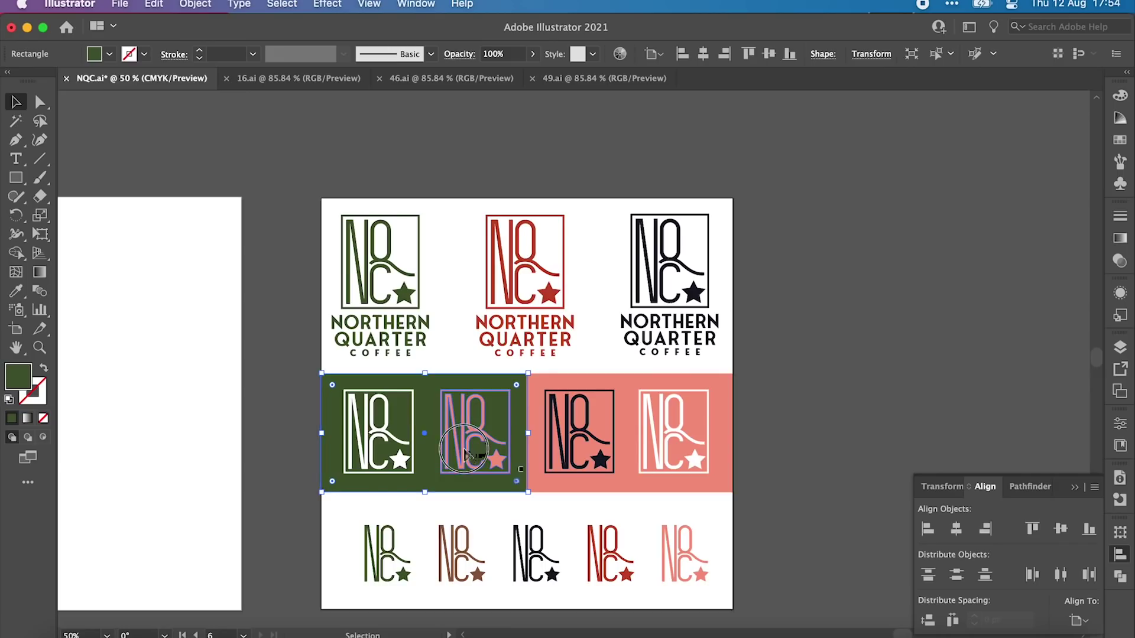
click(483, 456)
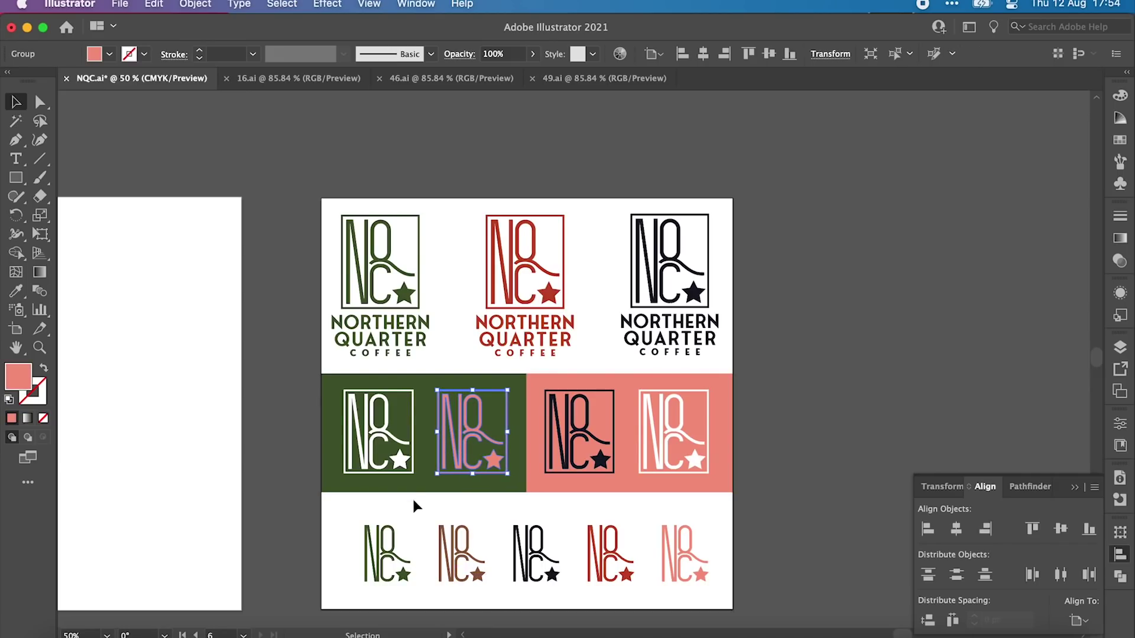
click(412, 445)
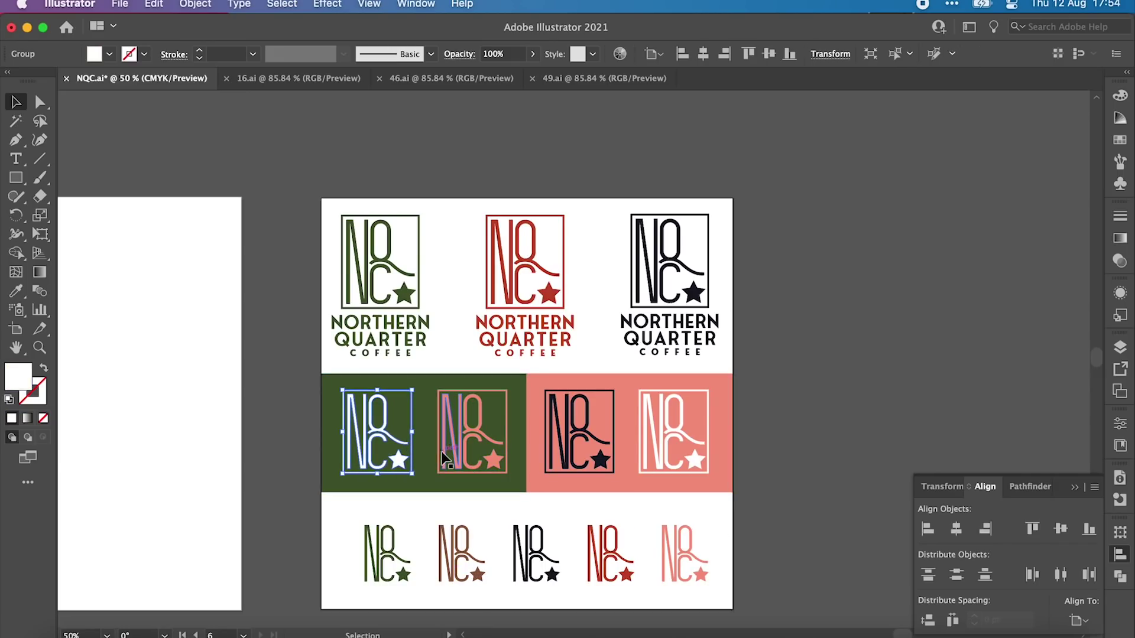
click(479, 455)
Recolor the green rectangle dark navy by sampling the navy boxed monogram with the Eyedropper
click(332, 486)
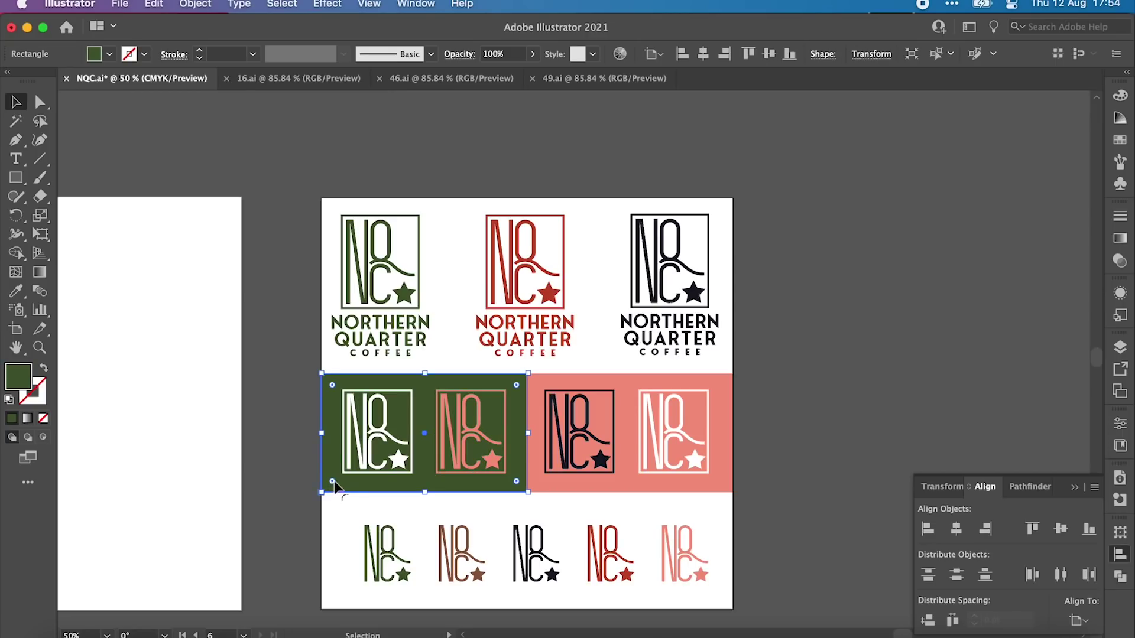
key(i)
click(570, 449)
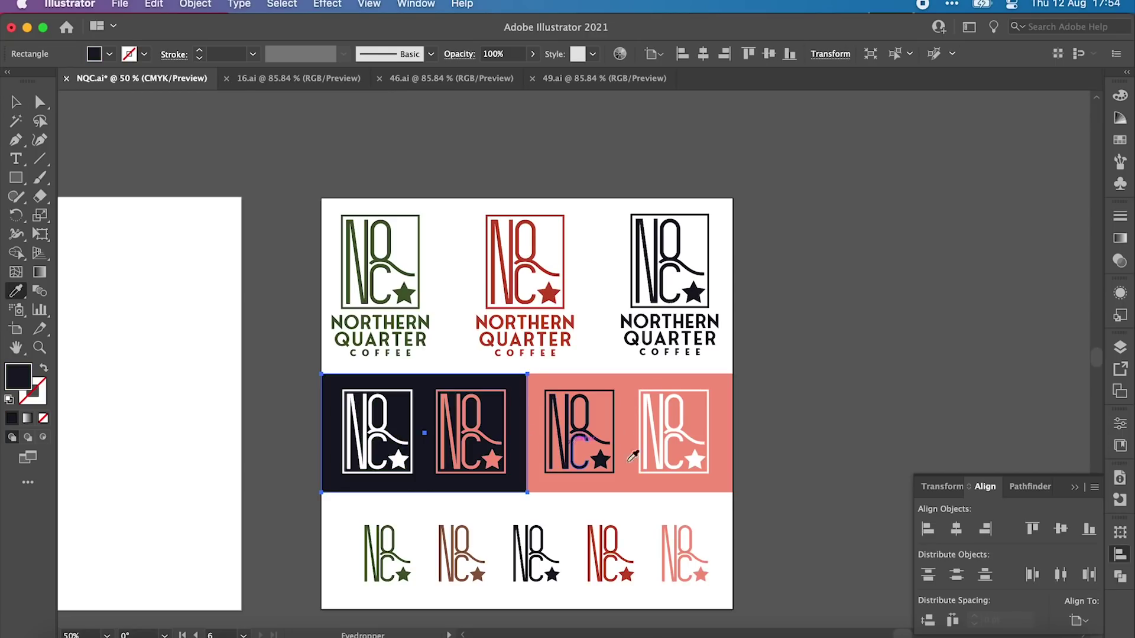
key(v)
click(814, 441)
click(700, 483)
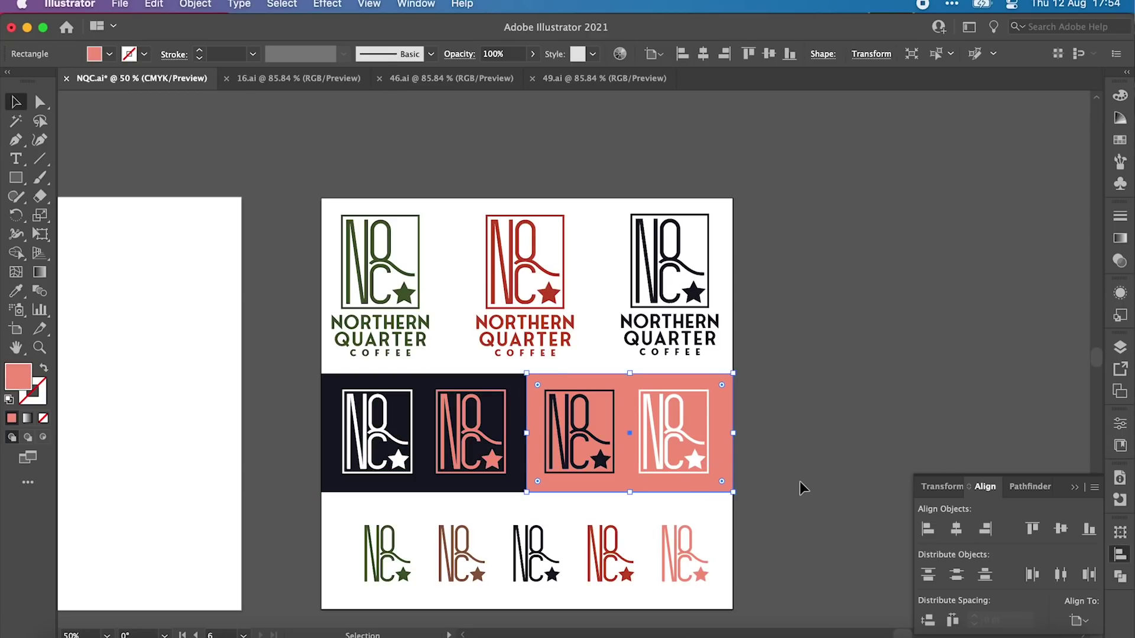
click(802, 483)
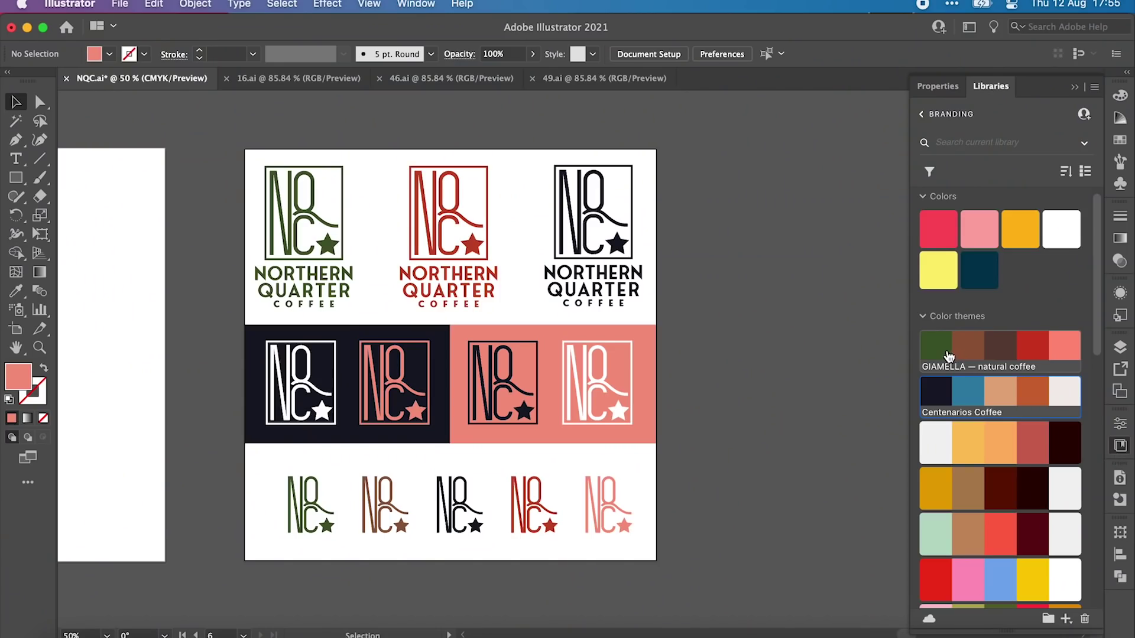
Add the GIAMELLA — natural coffee, Centenarios Coffee and CASA MARIETTA color themes from the library to the swatches
right_click(996, 352)
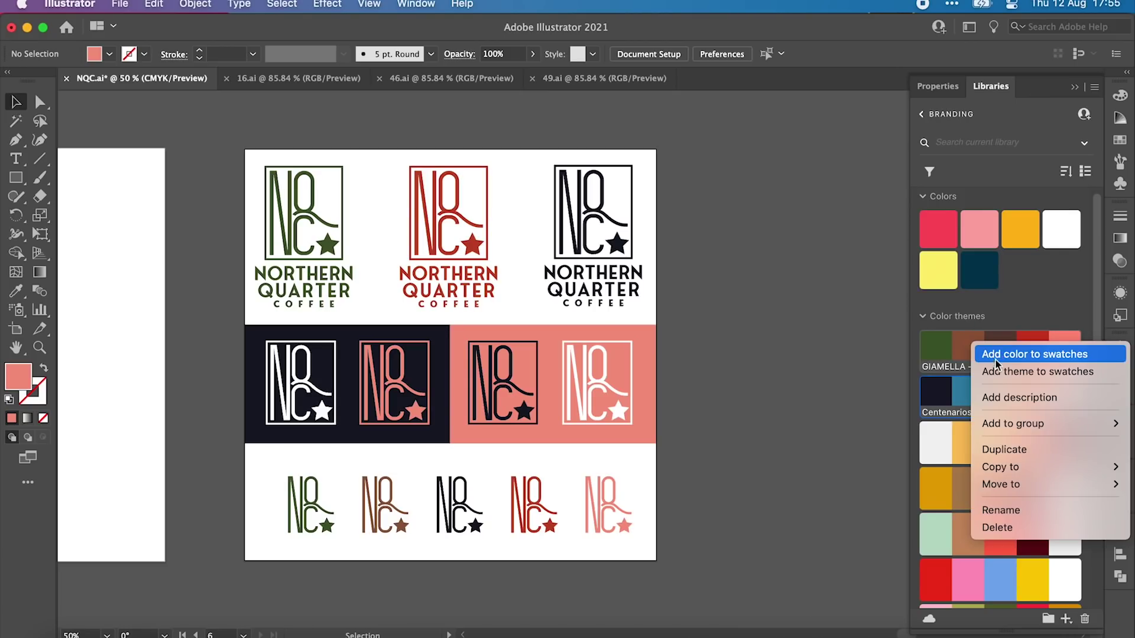
click(1009, 371)
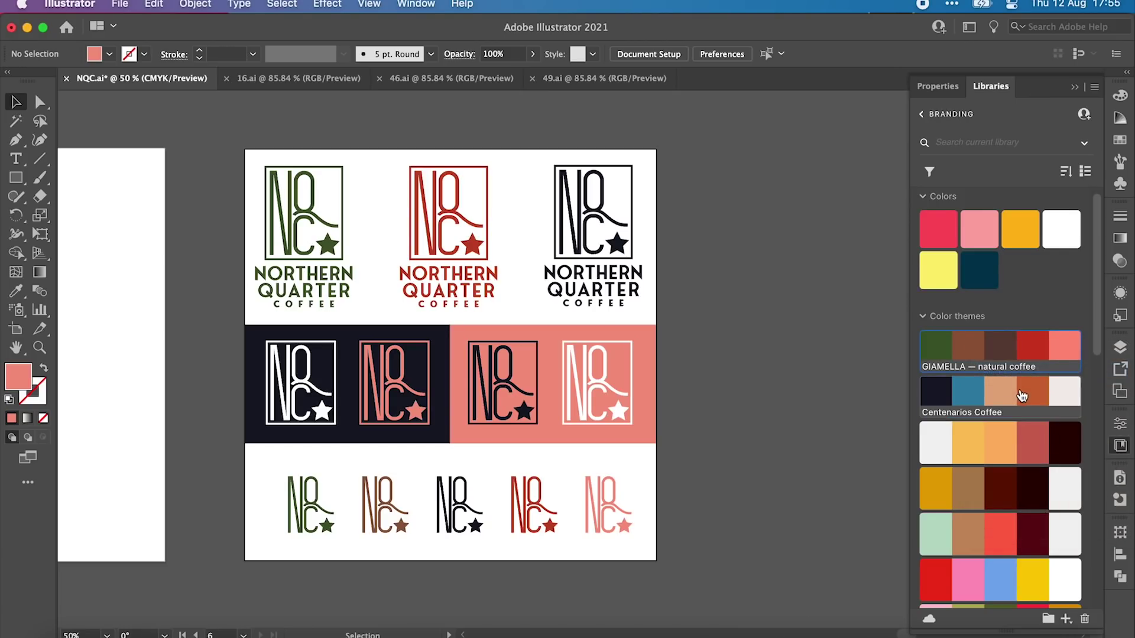
right_click(1010, 397)
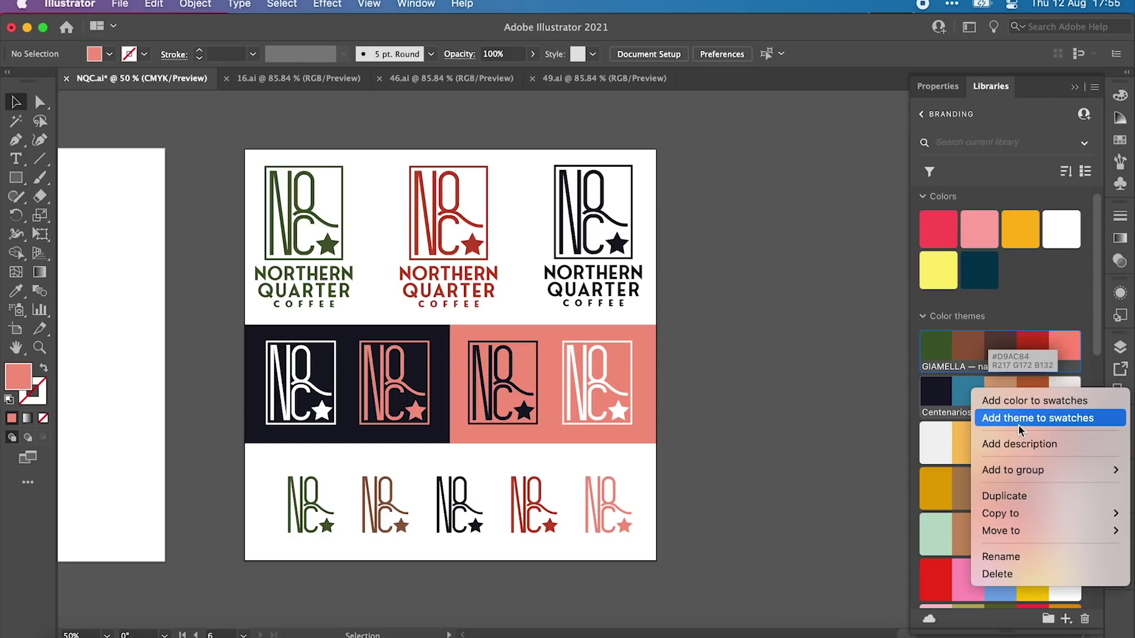
click(1018, 424)
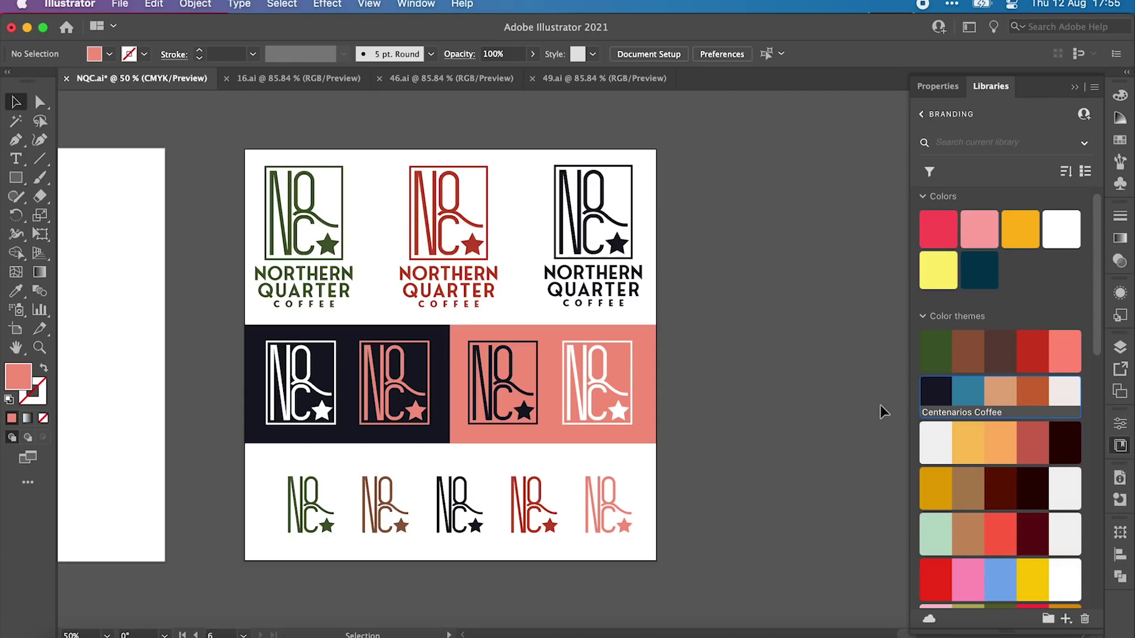
right_click(975, 535)
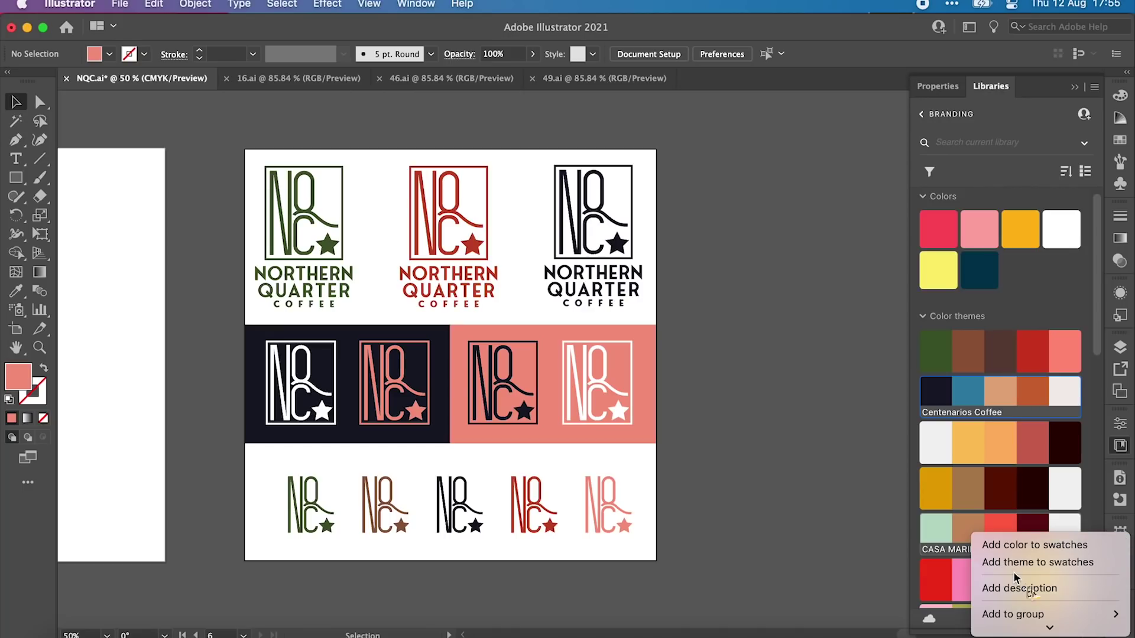
click(1023, 565)
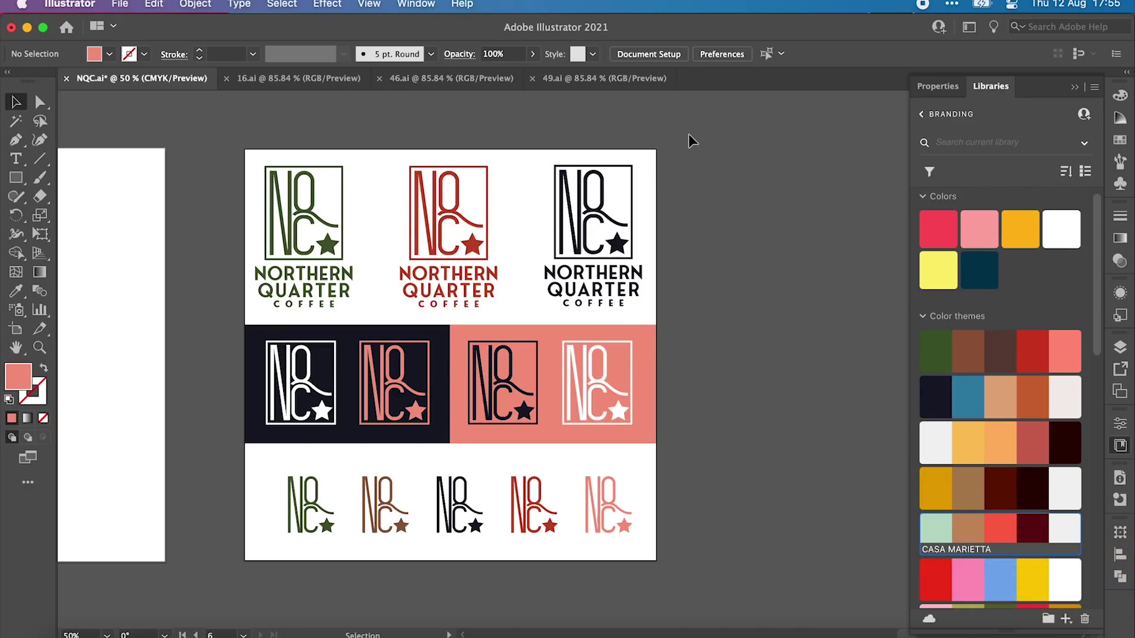
Select all the logo variations and colored rectangles on the artboard and open the advanced Recolor Artwork options for them
drag(691, 141, 232, 540)
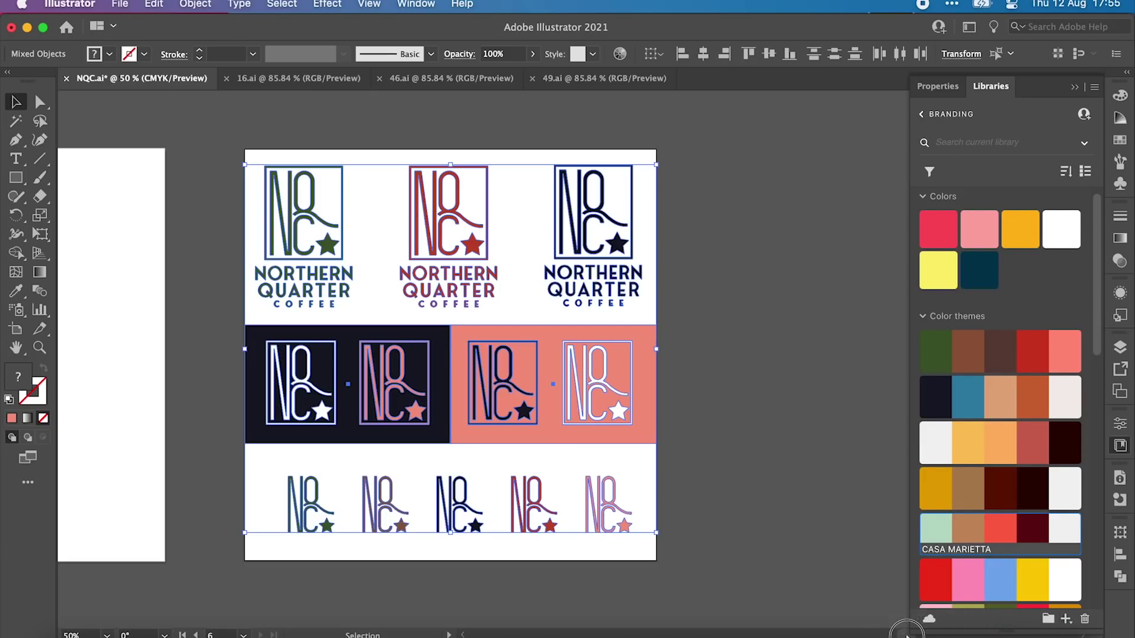
mouse_move(901, 635)
mouse_down()
mouse_move(919, 635)
mouse_move(901, 632)
mouse_up()
click(195, 4)
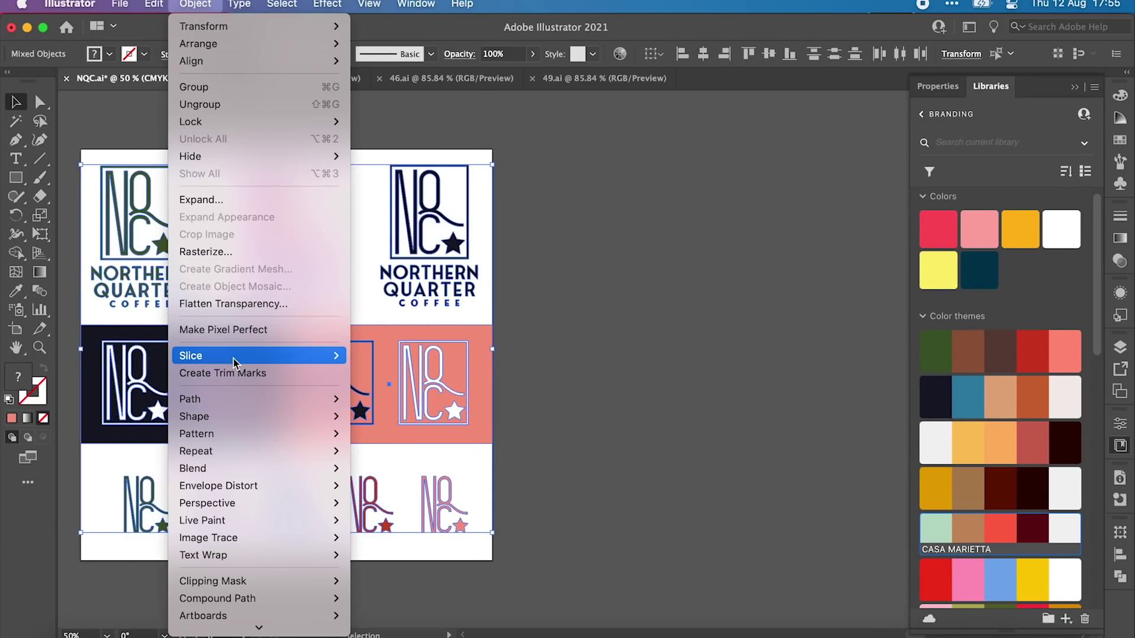
mouse_move(235, 362)
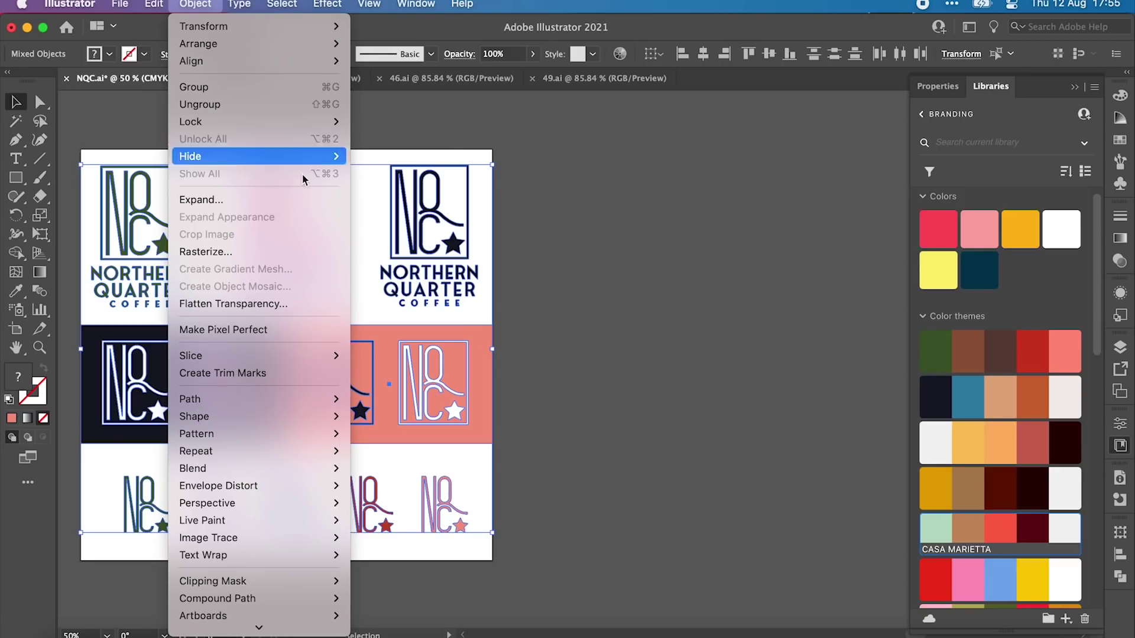
click(551, 227)
click(148, 4)
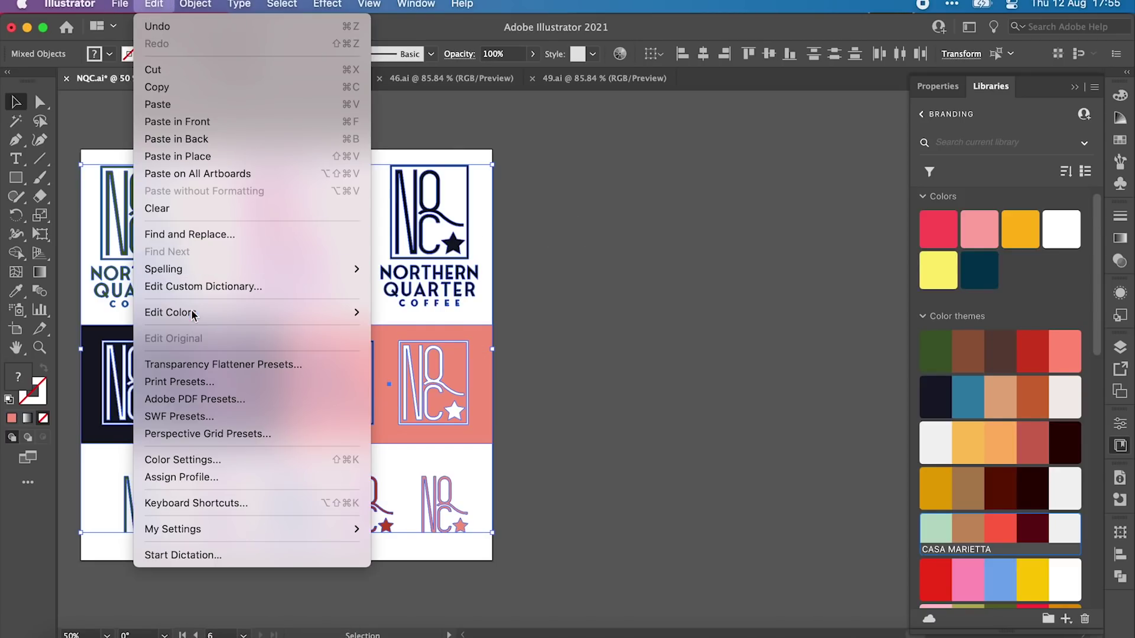
mouse_move(220, 314)
click(385, 314)
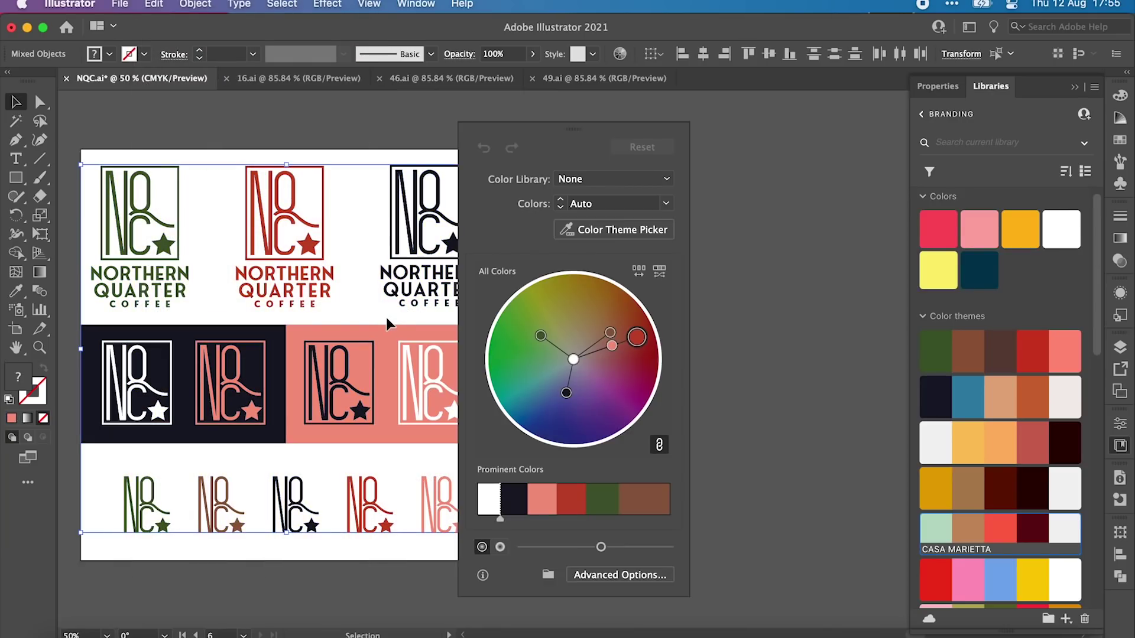
drag(572, 133, 648, 127)
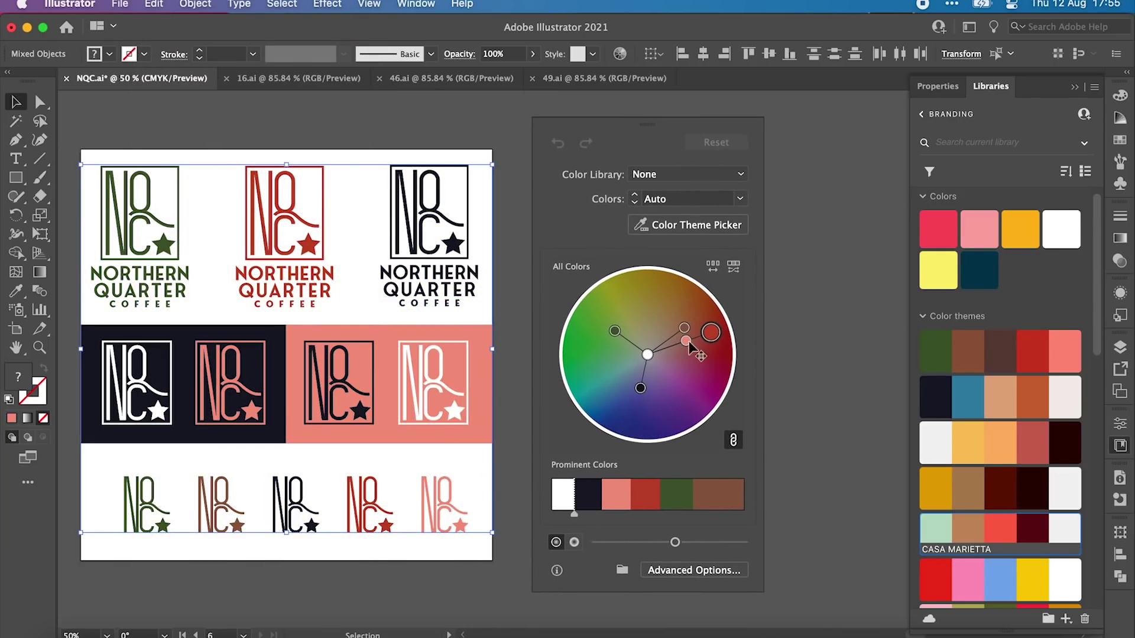
click(670, 570)
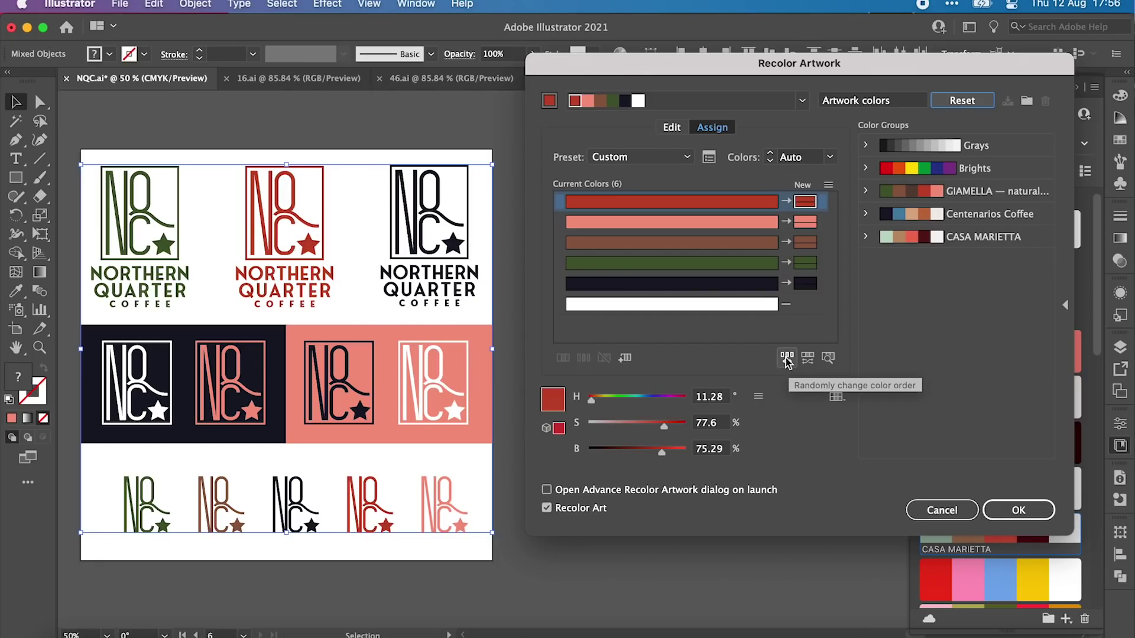
Randomly change the order of the artwork colors repeatedly to preview combinations, and reset the artwork to its original colors
click(787, 359)
click(786, 360)
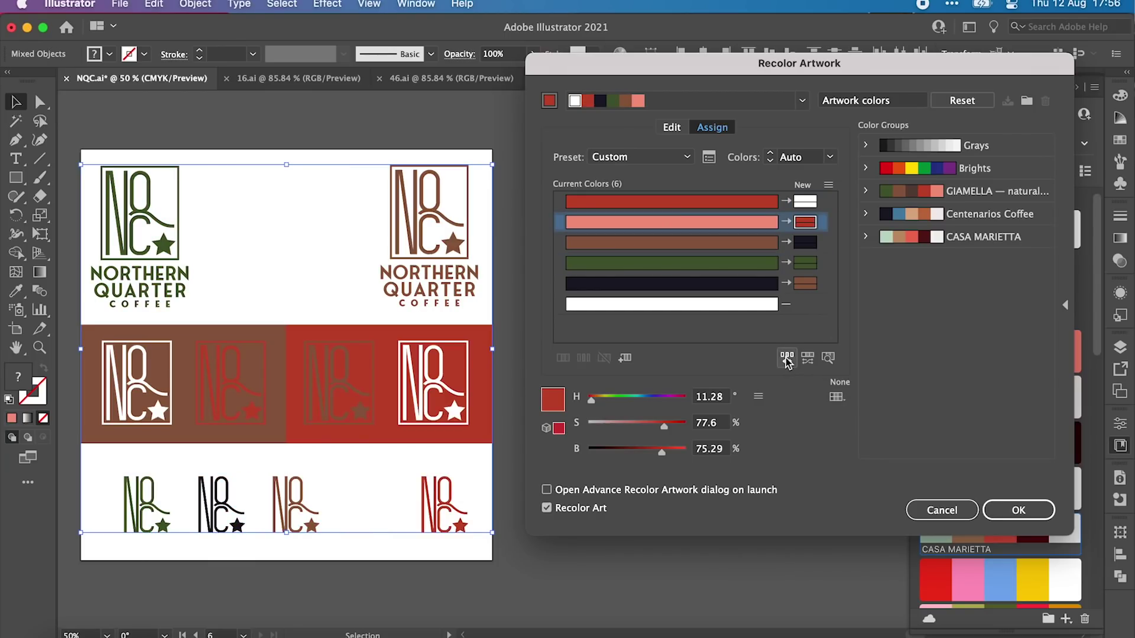
click(787, 359)
click(786, 359)
click(787, 360)
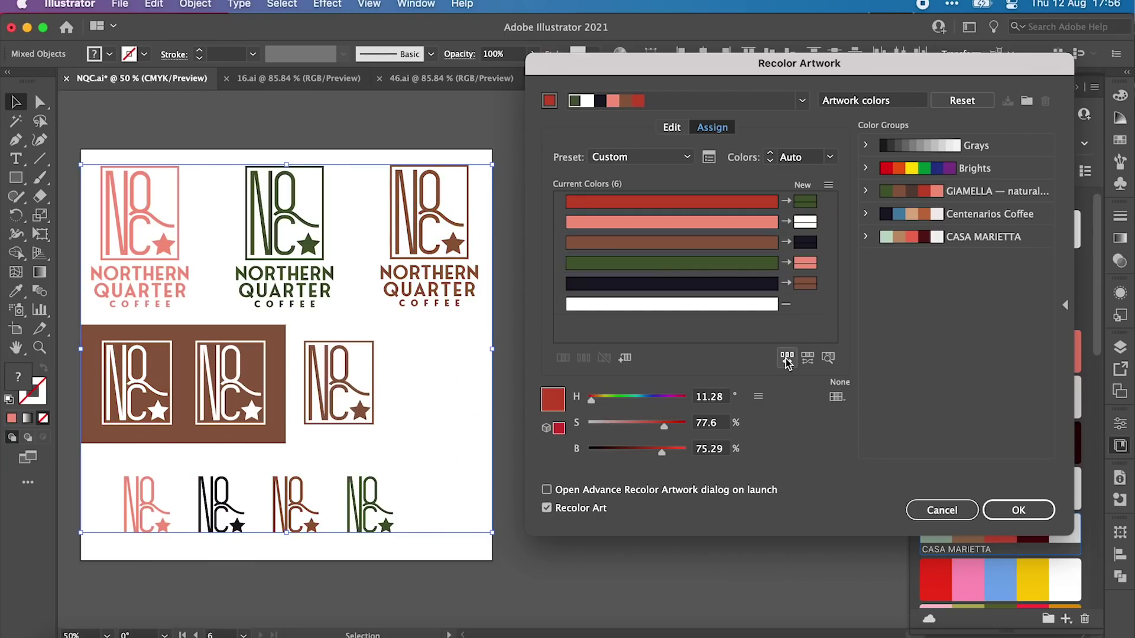
click(787, 359)
click(787, 359)
click(787, 359)
click(786, 359)
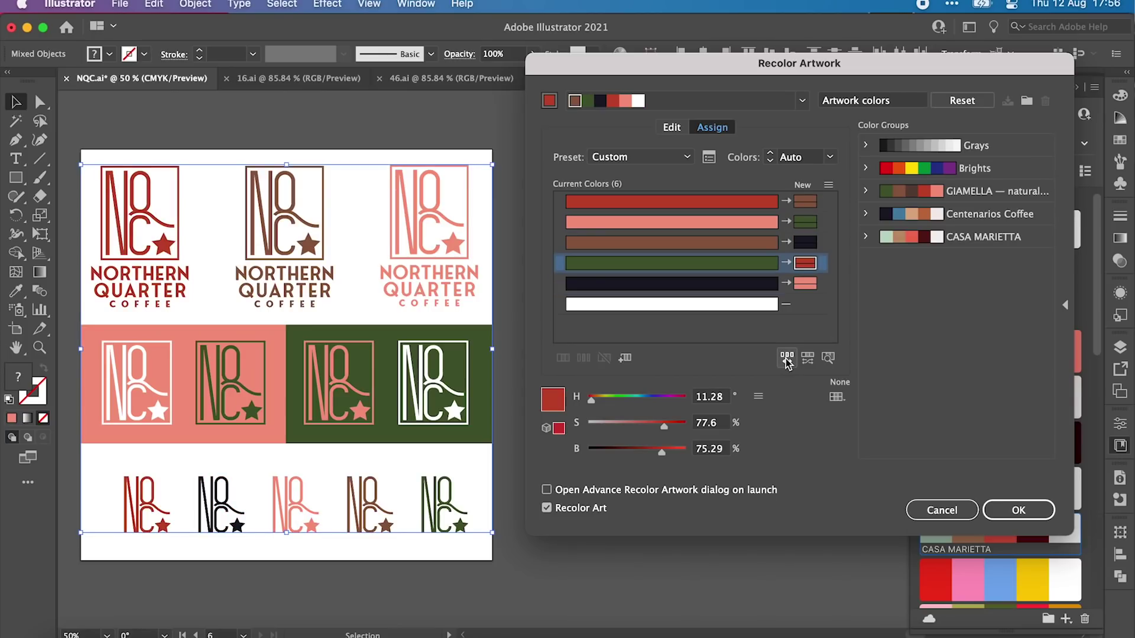
click(786, 359)
click(787, 359)
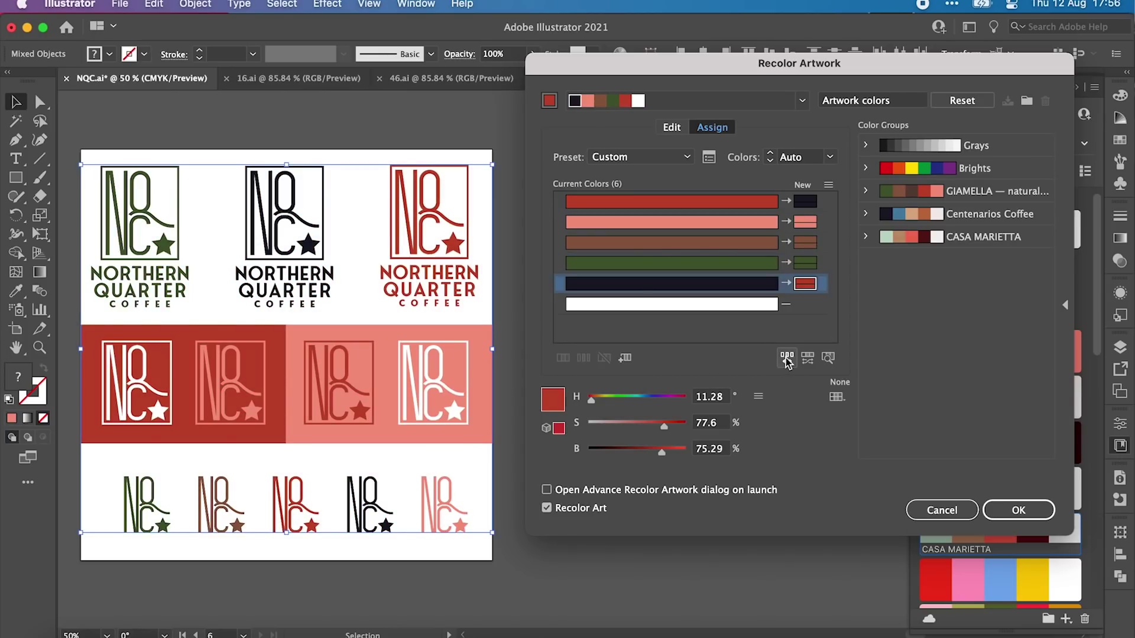
click(786, 359)
click(787, 359)
click(786, 359)
click(787, 360)
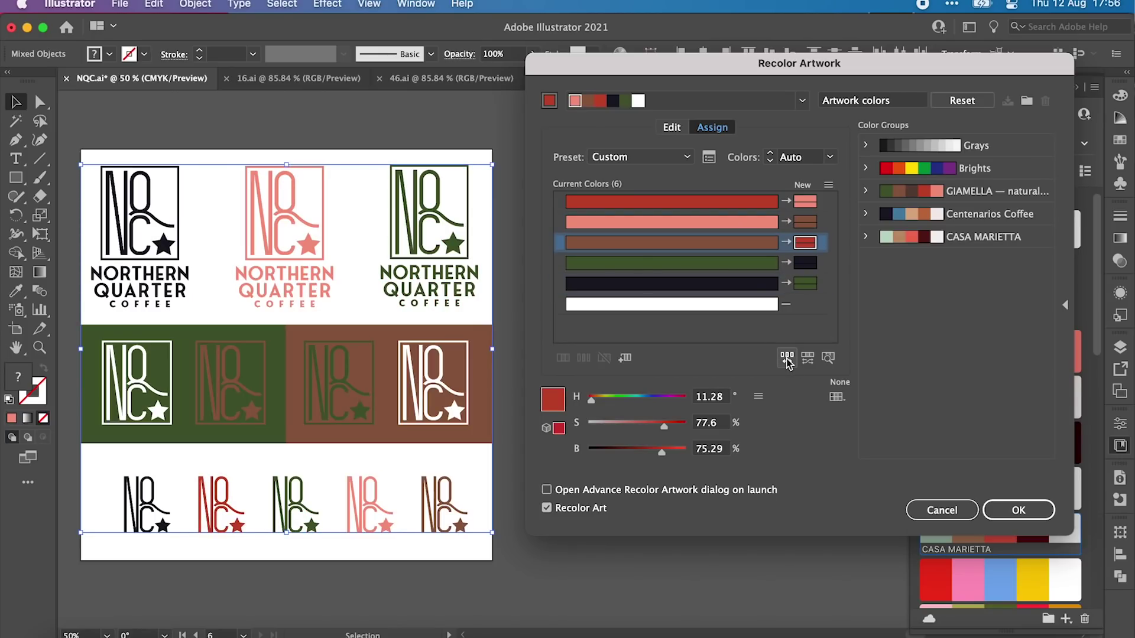
click(787, 359)
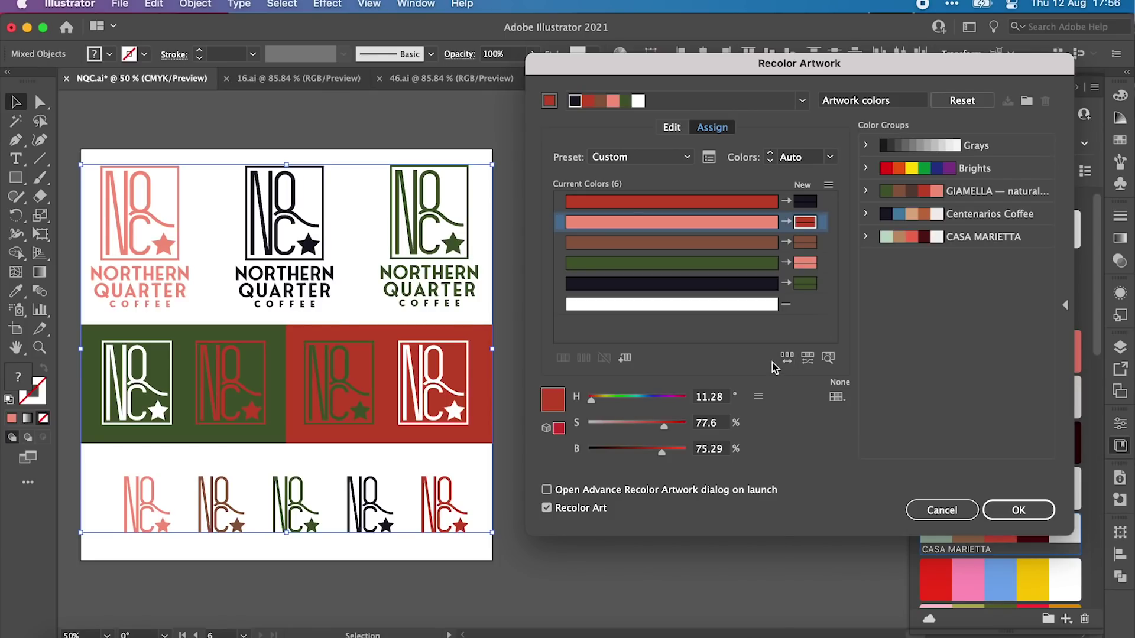
click(962, 101)
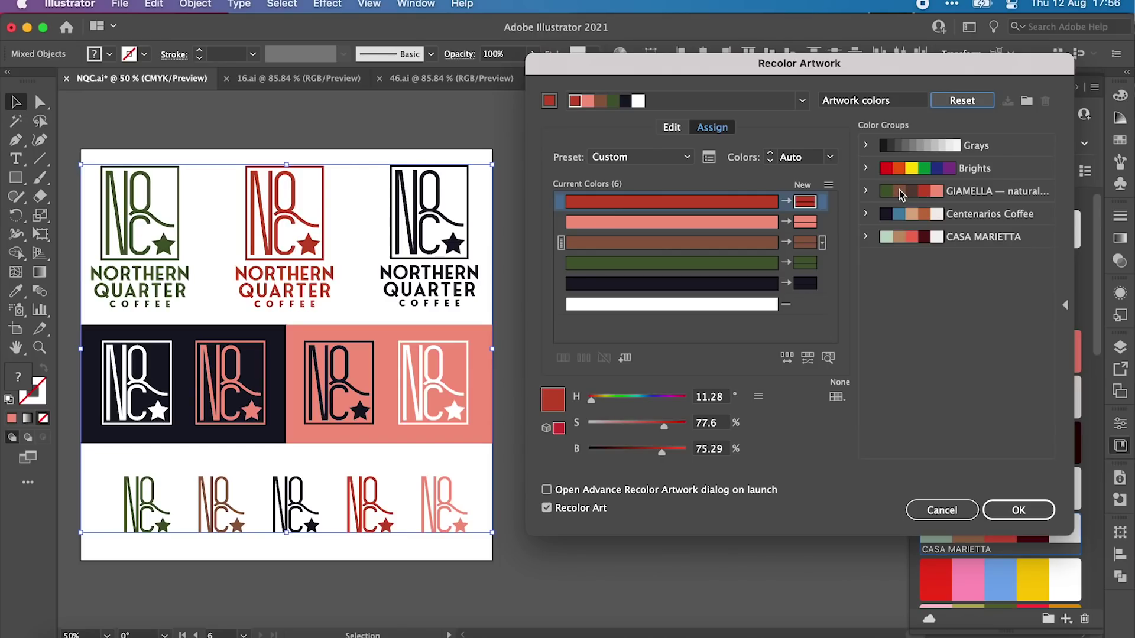
Try the GIAMELLA and Centenarios Coffee color groups on the artwork, randomly reordering the Centenarios Coffee colors several times
click(1017, 197)
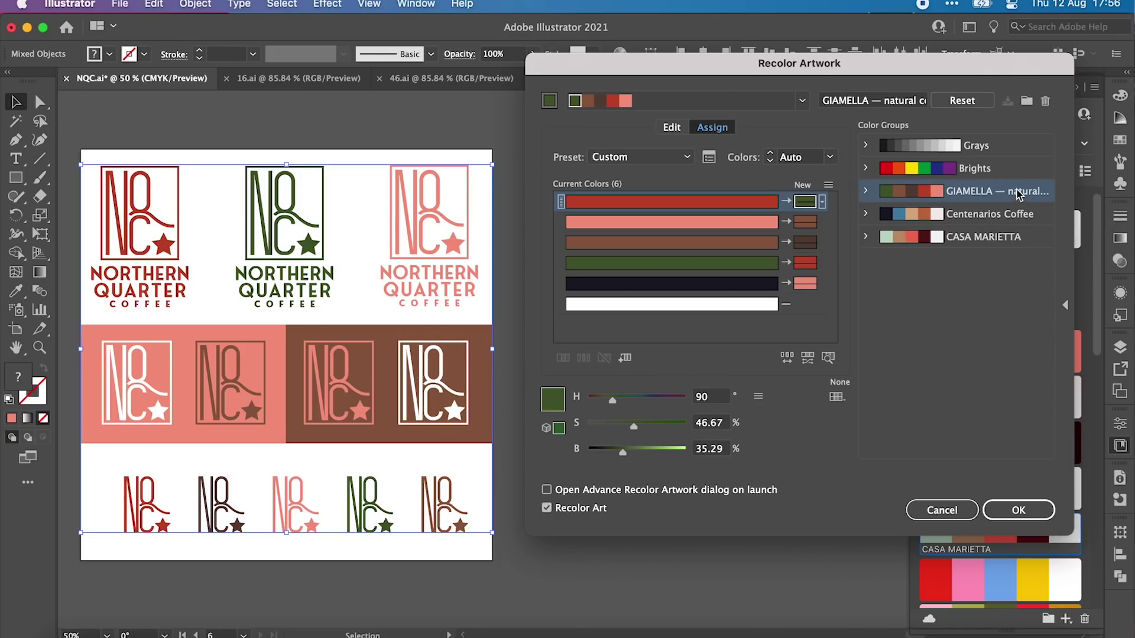
click(974, 219)
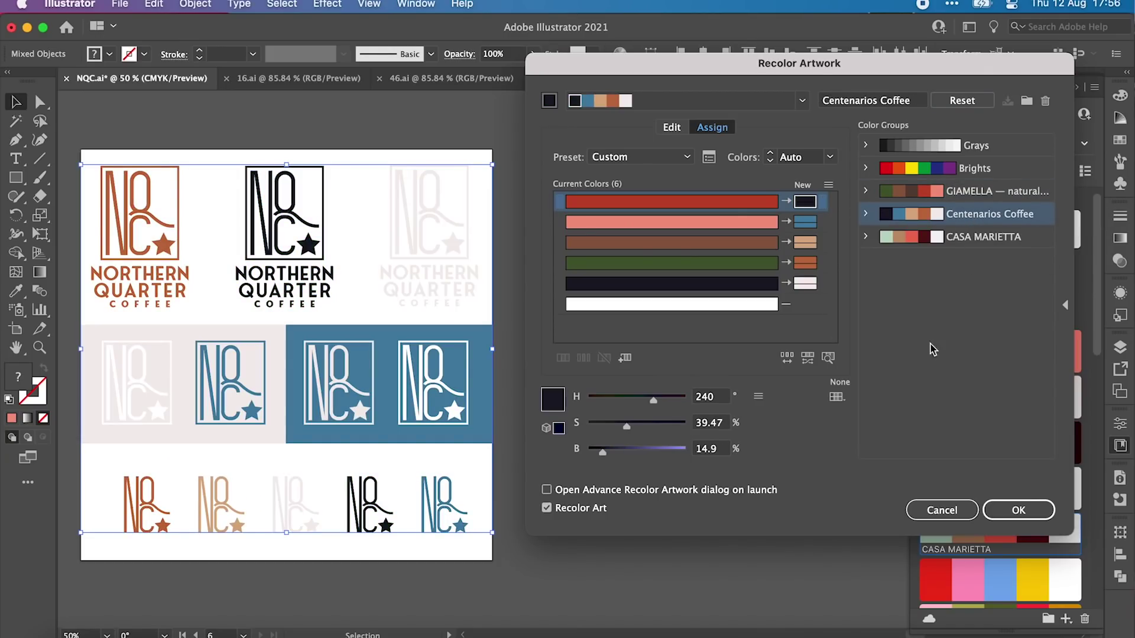
click(787, 358)
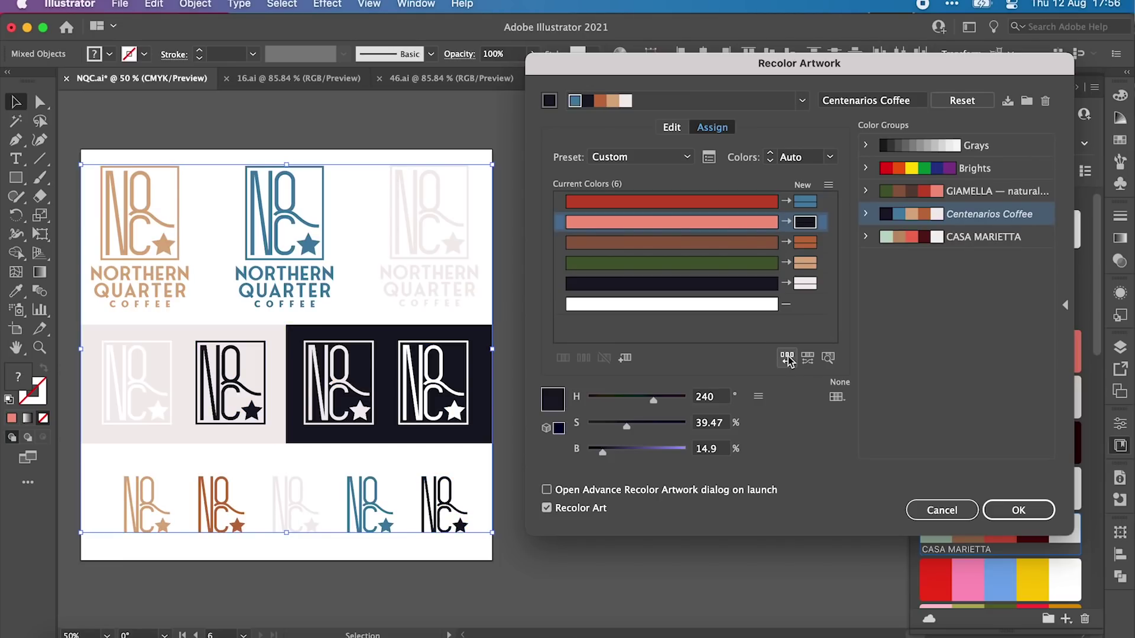
click(787, 358)
click(787, 358)
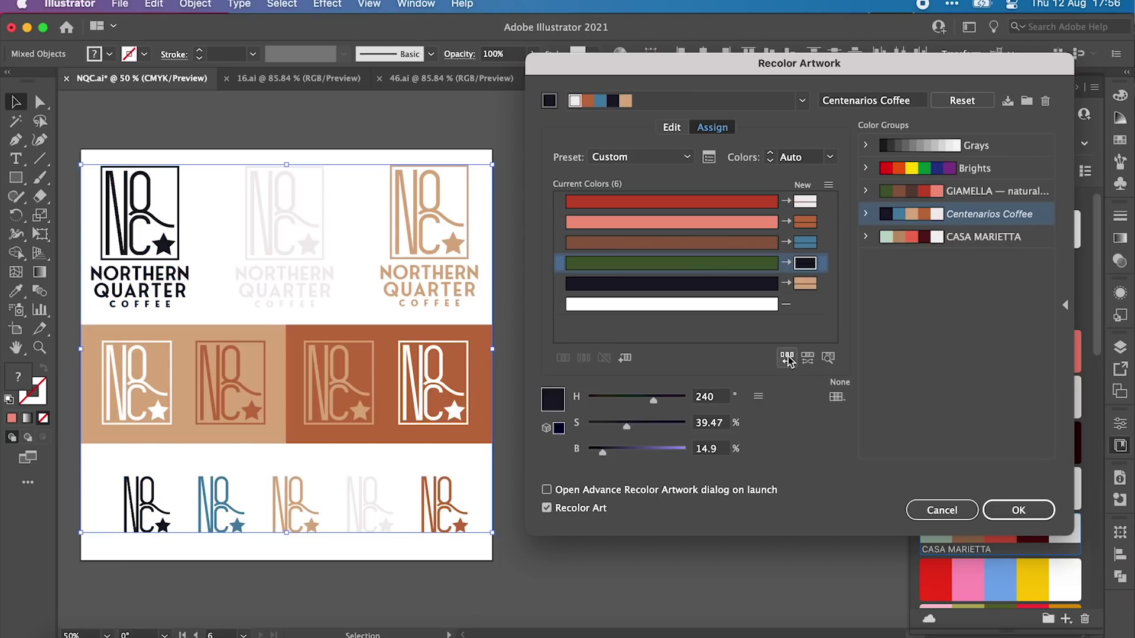
click(787, 358)
click(787, 358)
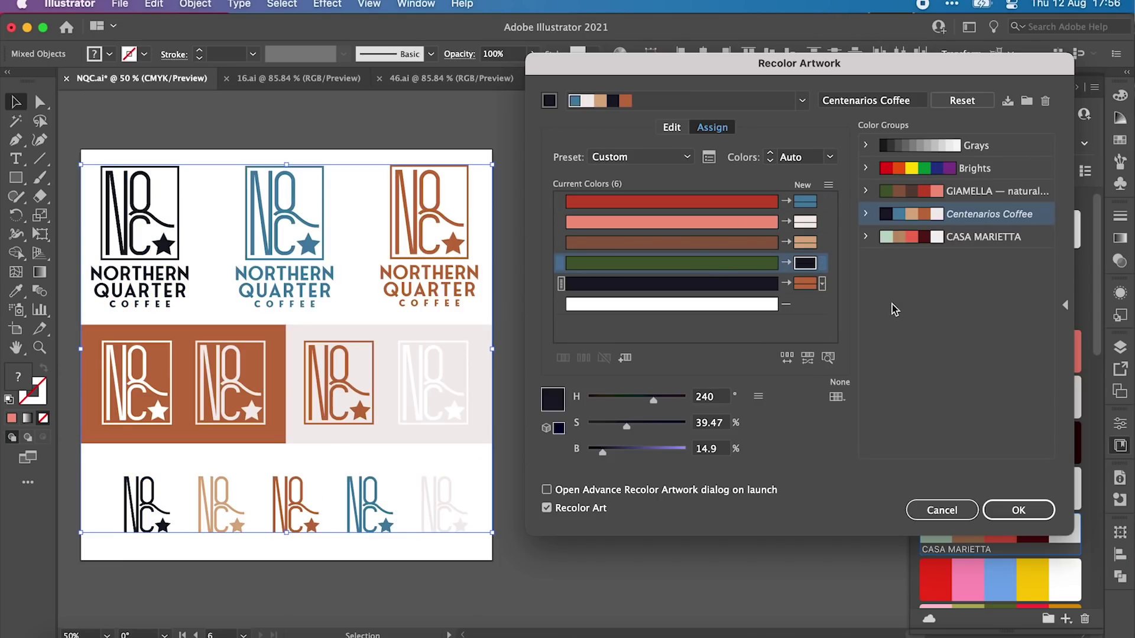
Try the CASA MARIETTA color group on the artwork in several random color orders, and reset to the original colors
click(915, 241)
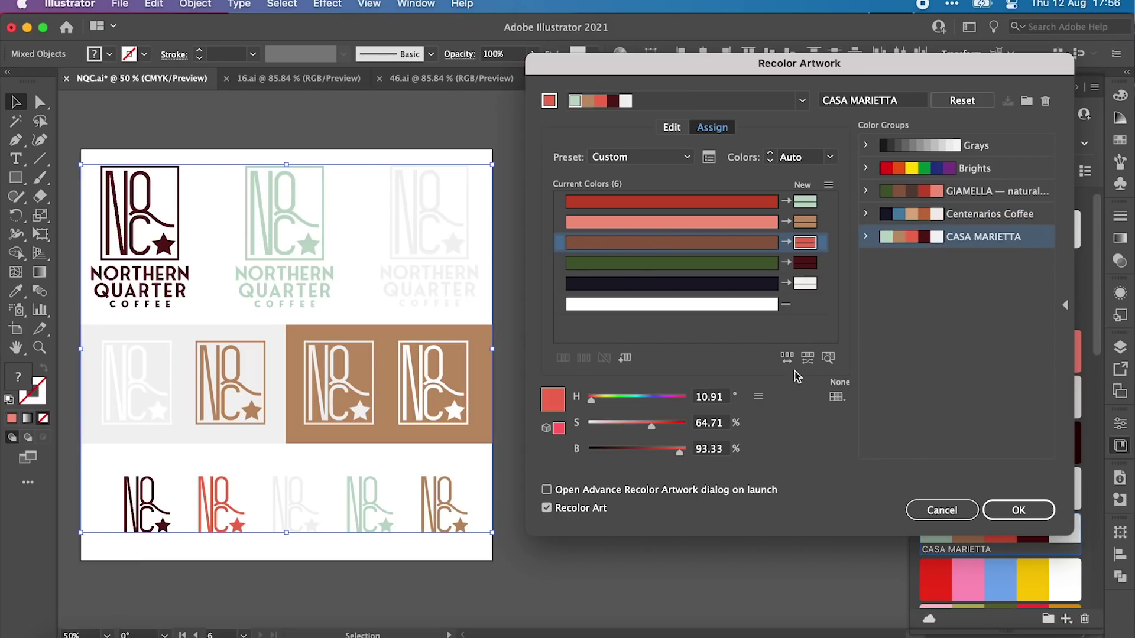
click(788, 358)
click(787, 358)
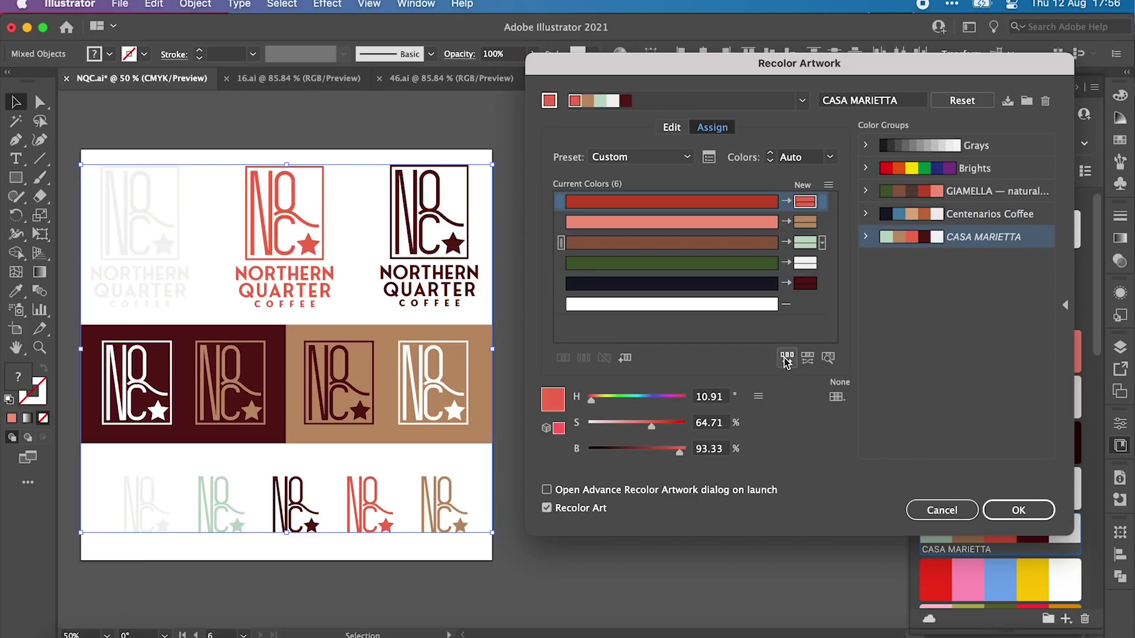
click(787, 358)
click(787, 358)
click(787, 359)
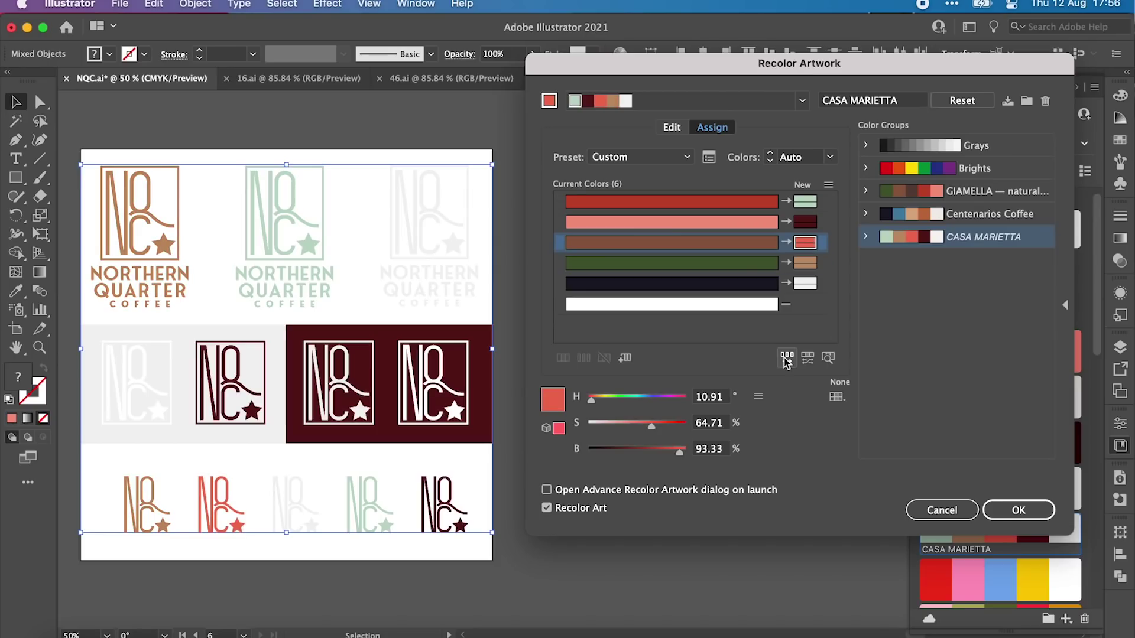
click(787, 358)
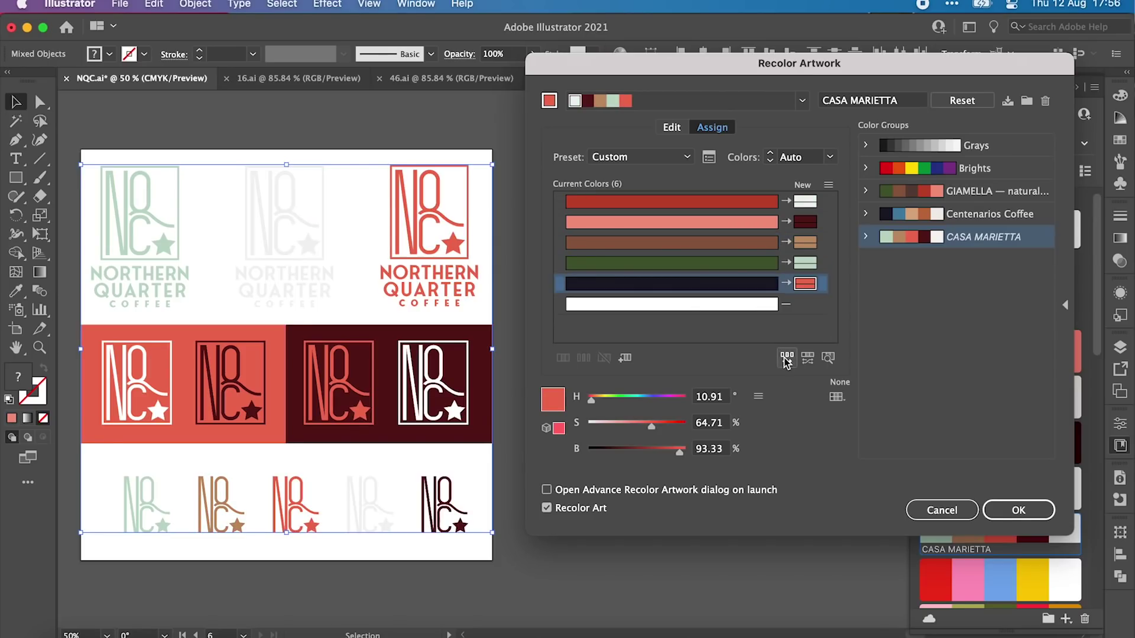
click(786, 358)
click(786, 358)
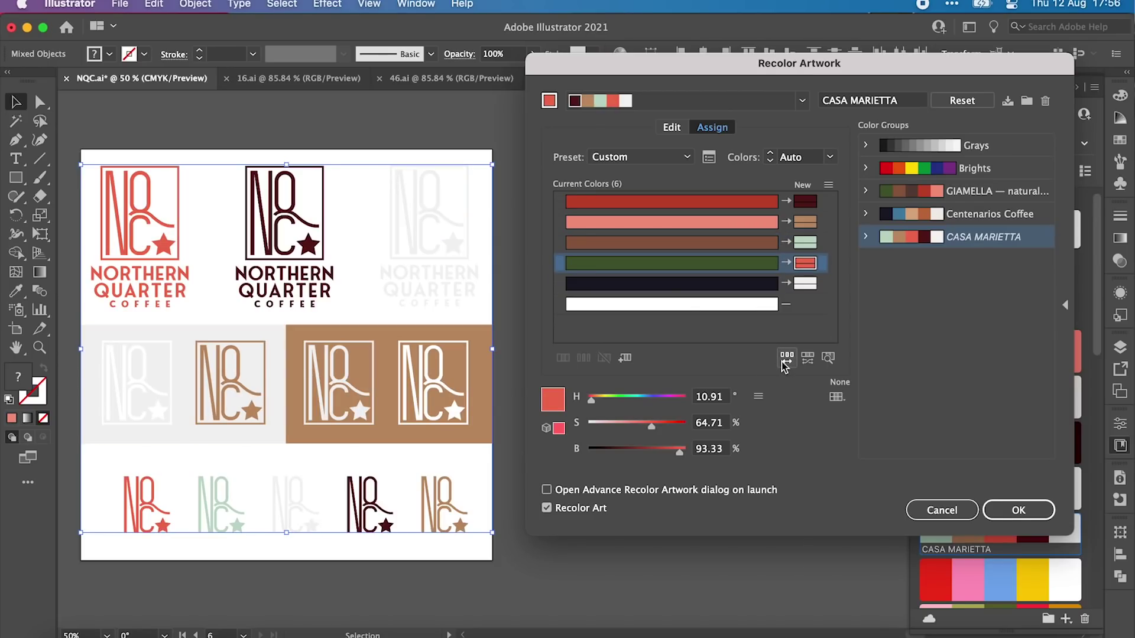
click(961, 101)
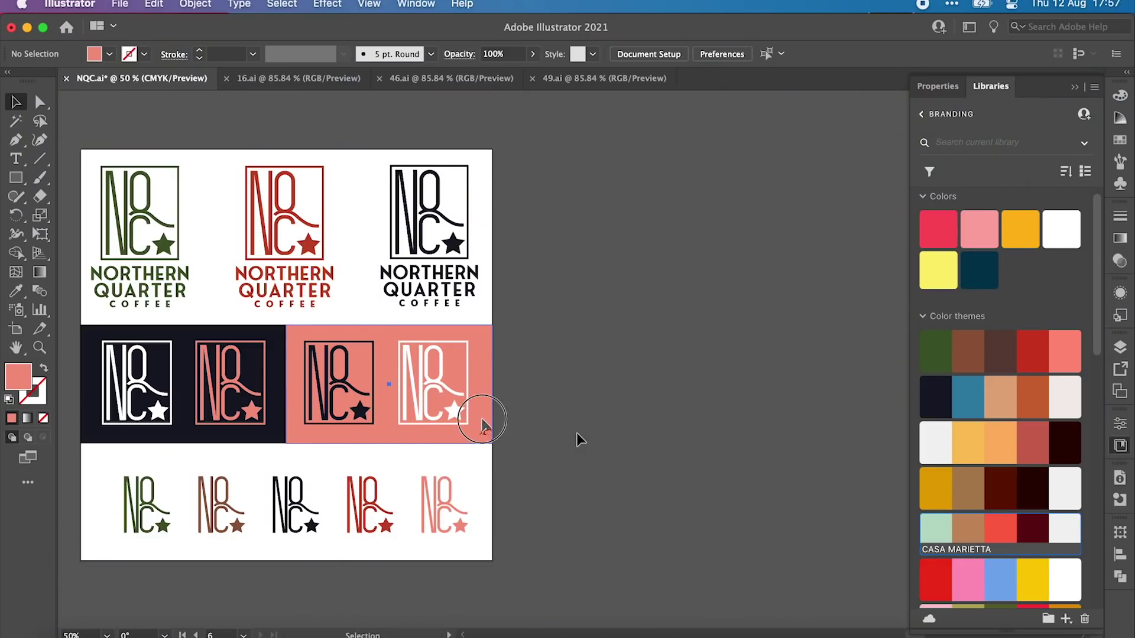
Try red on the pink rectangle behind the boxed monograms, and settle on dark green sampled from the small green monogram
click(481, 420)
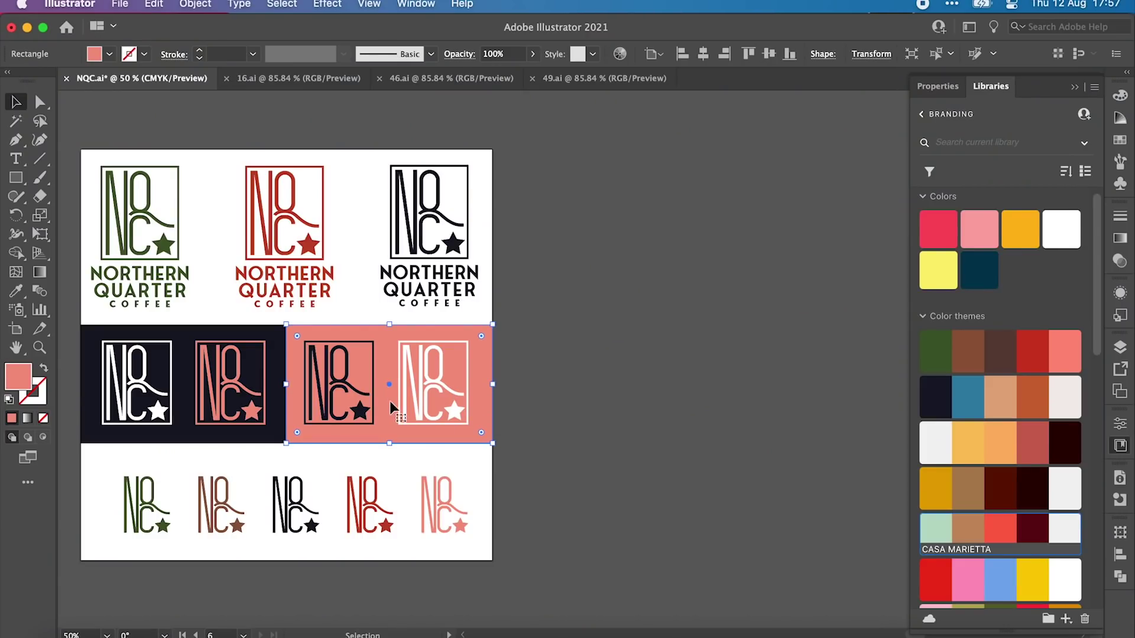
key(i)
click(349, 493)
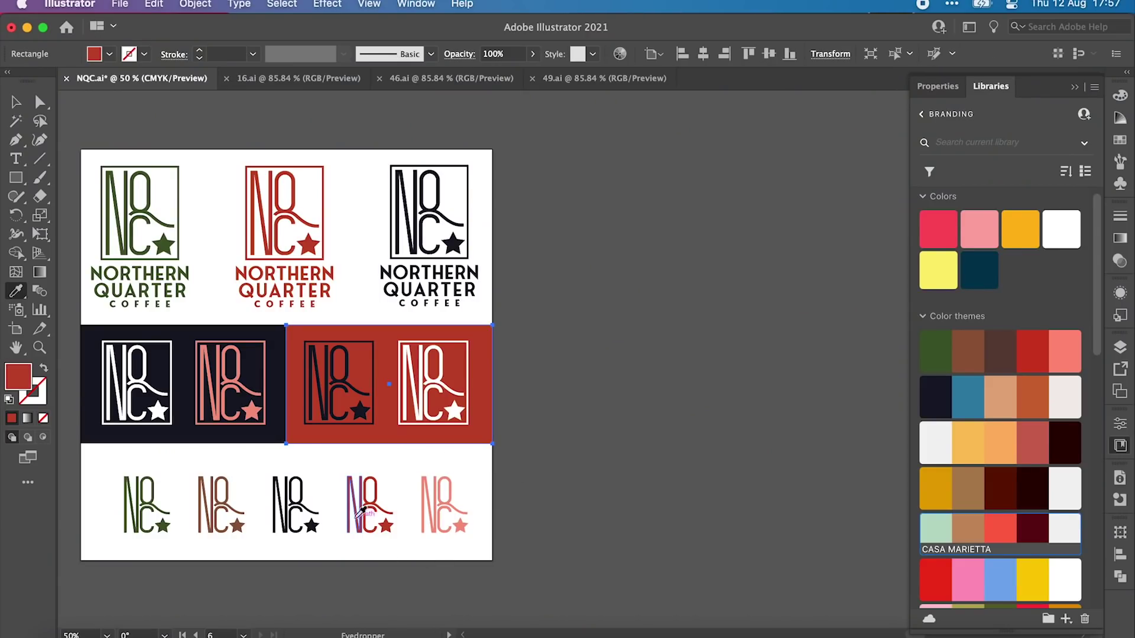
click(165, 511)
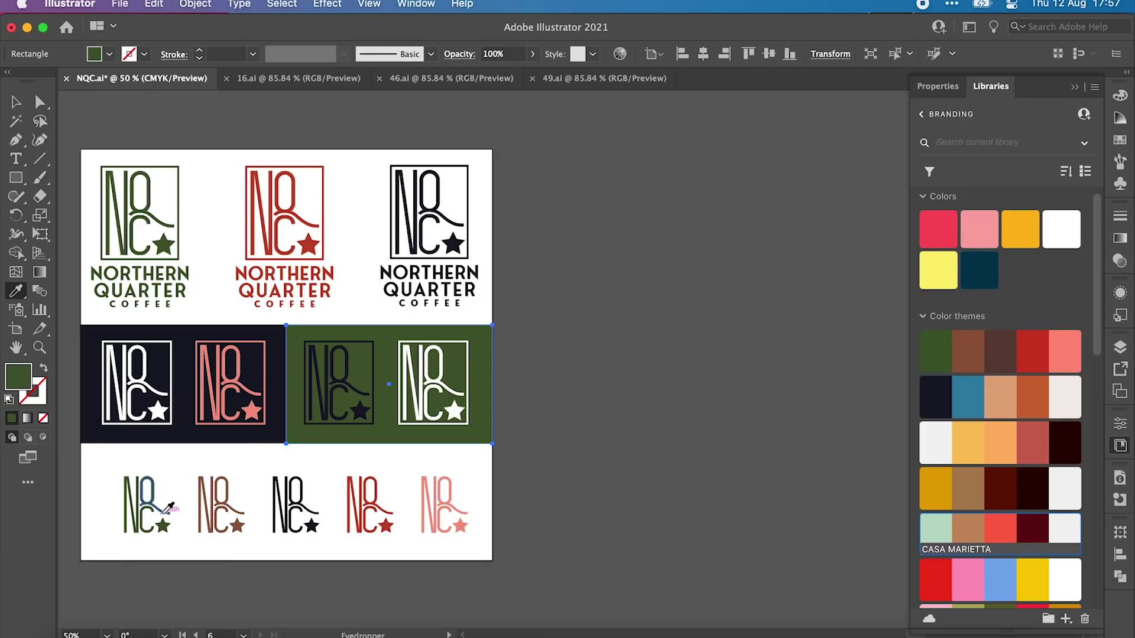
key(v)
click(668, 506)
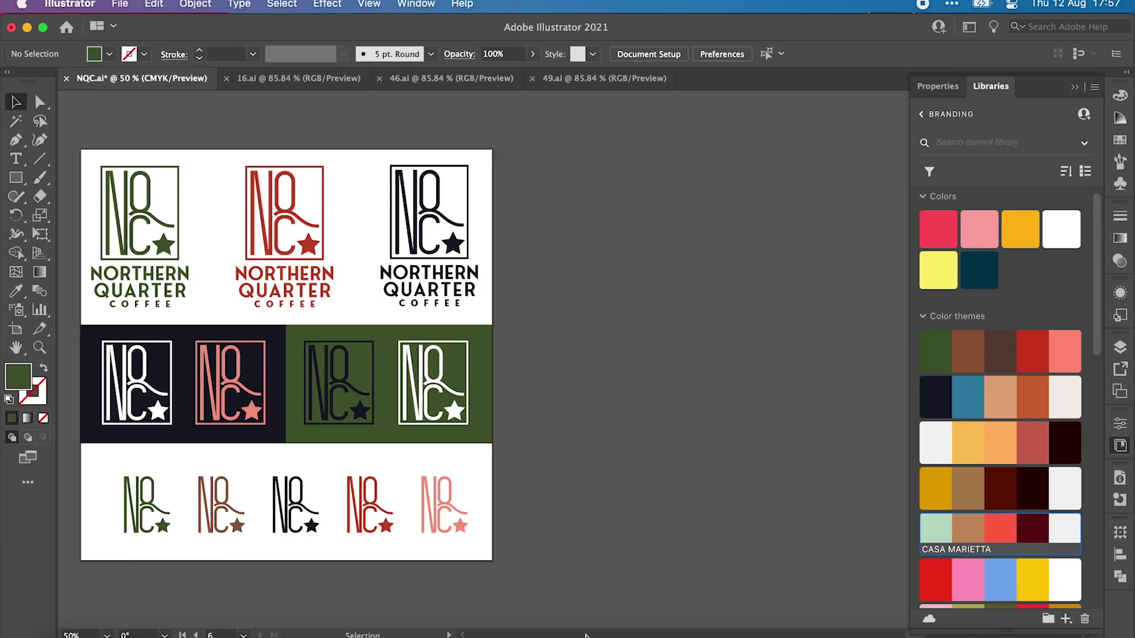
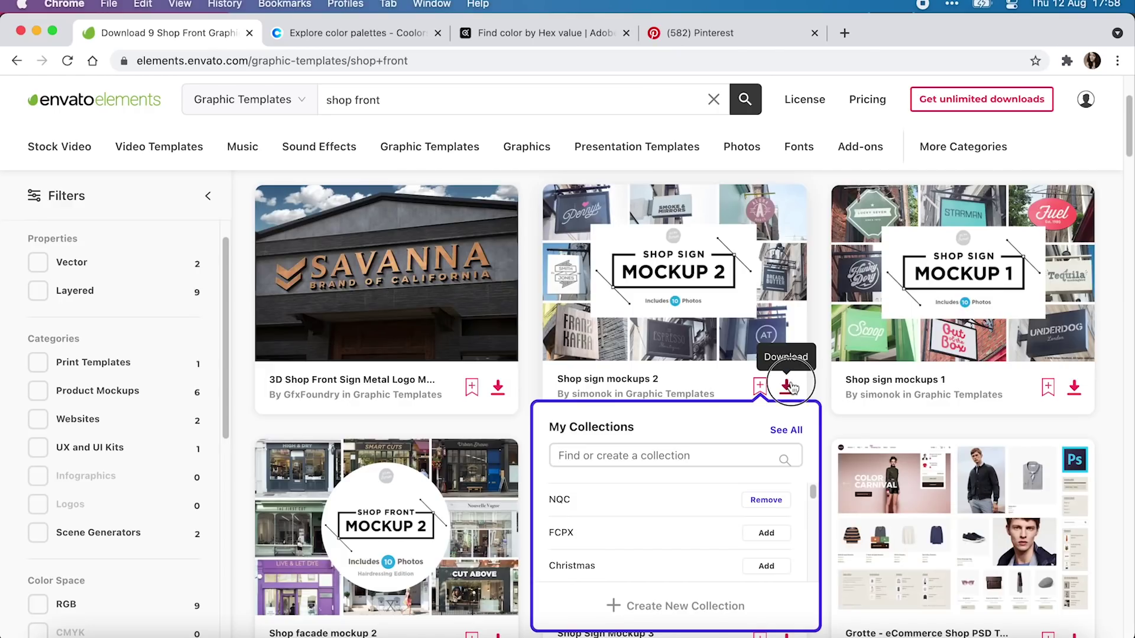
Download the Shop sign mockups 2 template from Envato Elements, adding it to the NQC project
click(785, 387)
click(412, 343)
click(488, 527)
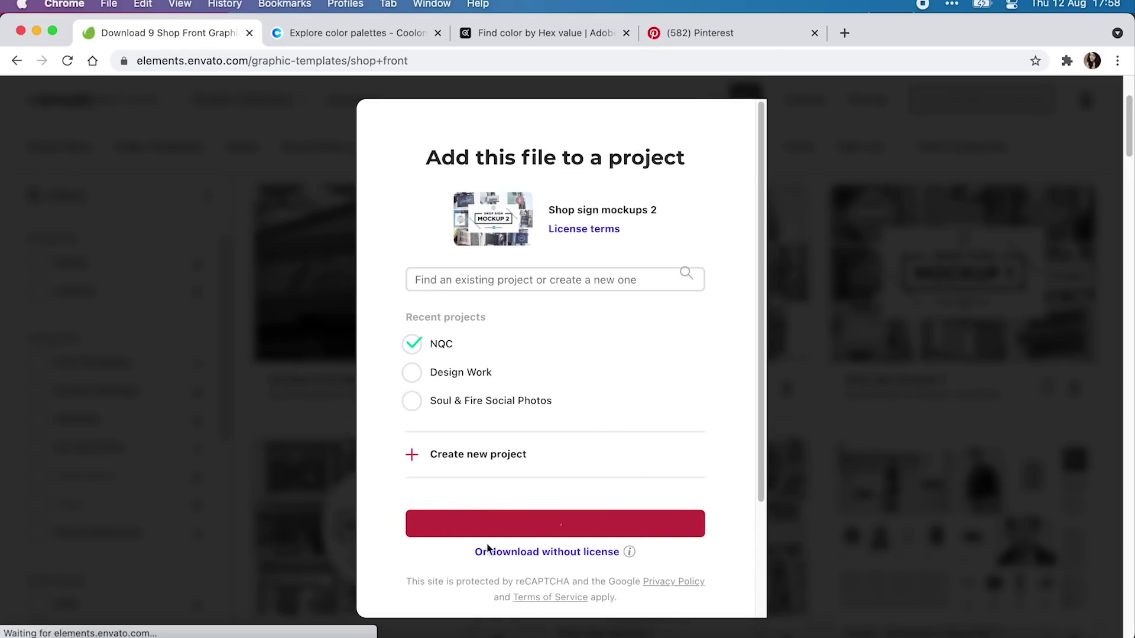
Add the Shop facade mockup 2 template to the NQC project and download it
scroll(322, 504, down, 2)
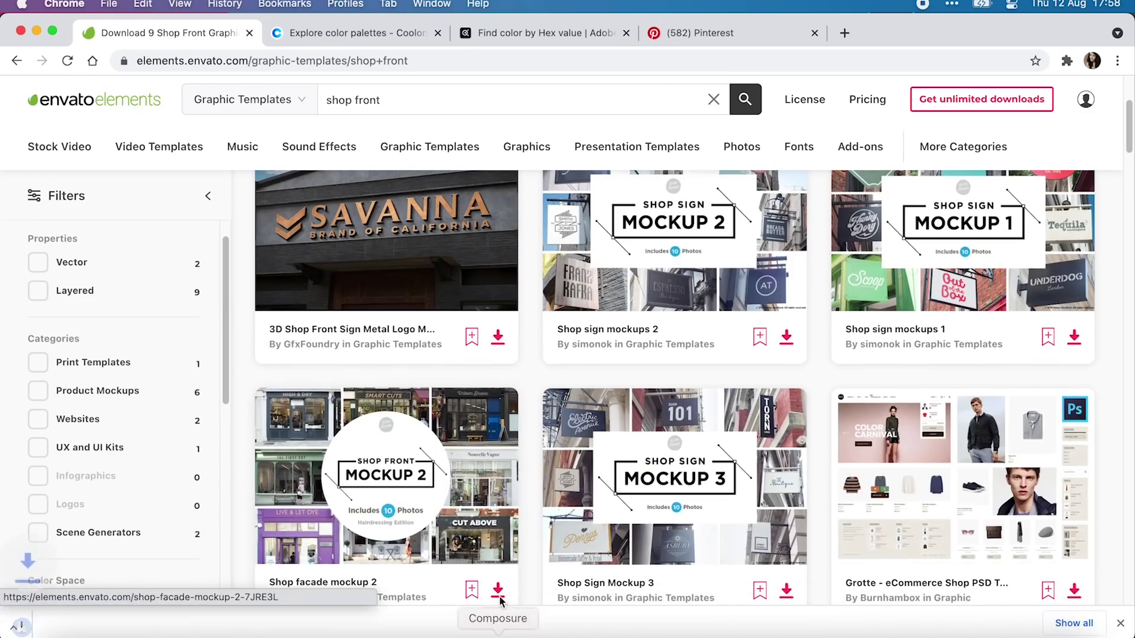
click(498, 540)
click(411, 343)
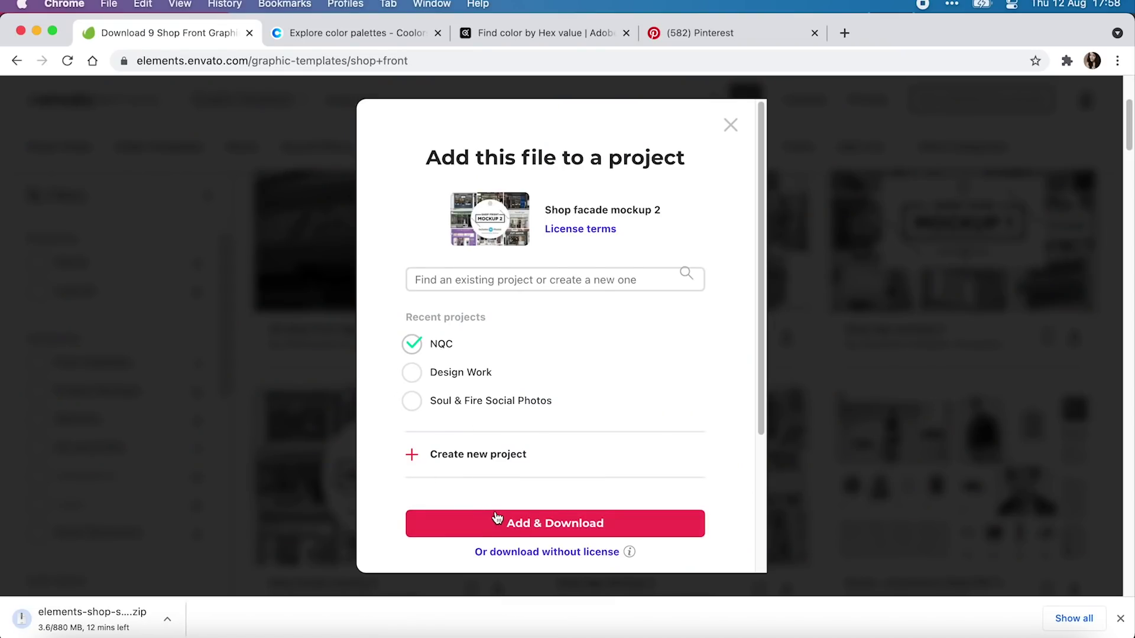
click(496, 520)
Search the graphic templates for "apron"
scroll(266, 446, down, 7)
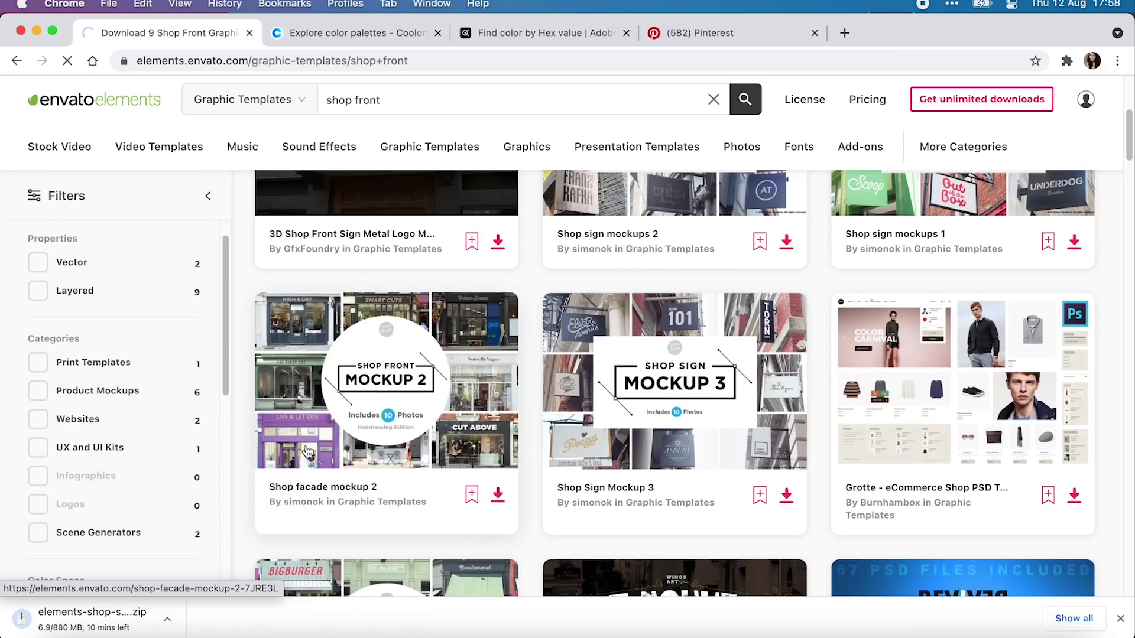
scroll(385, 461, up, 8)
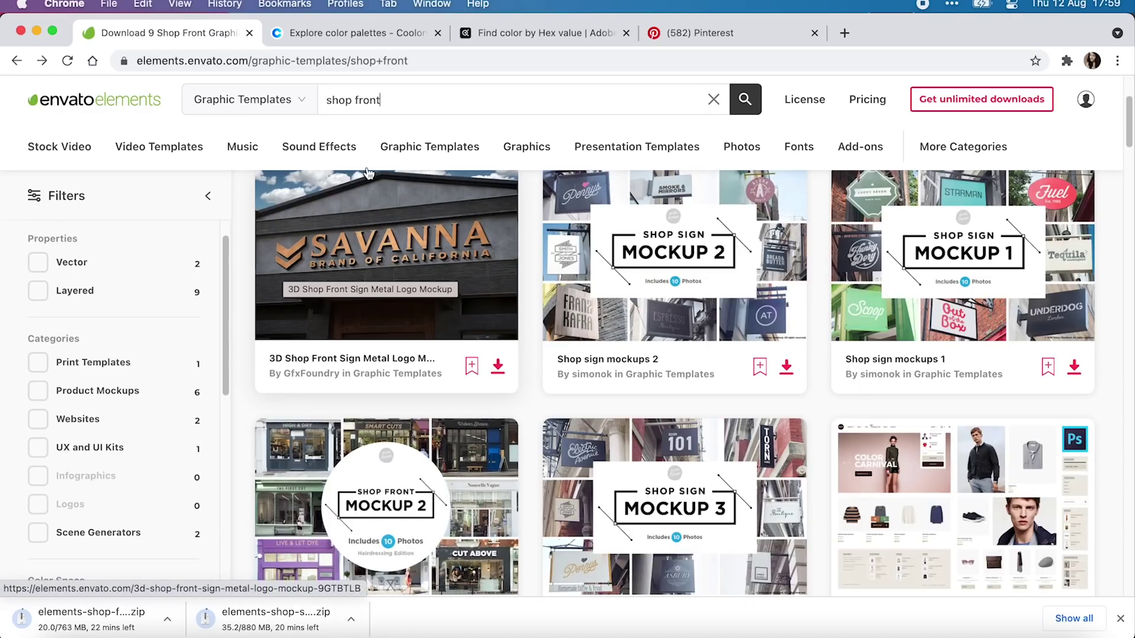
drag(383, 101, 294, 111)
text(apron)
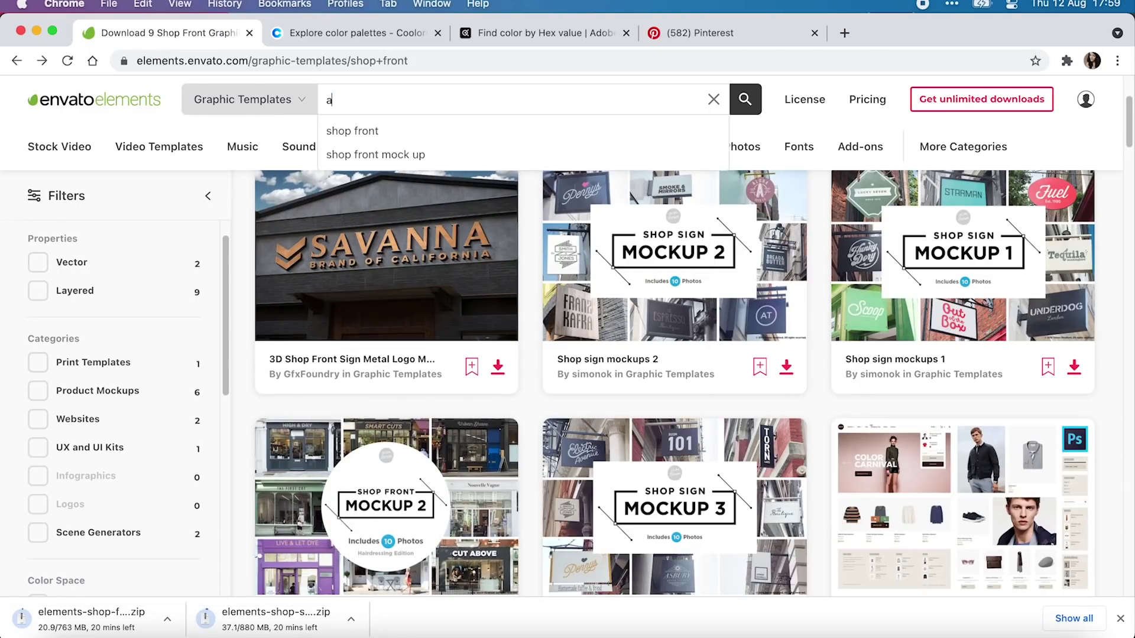
key(Return)
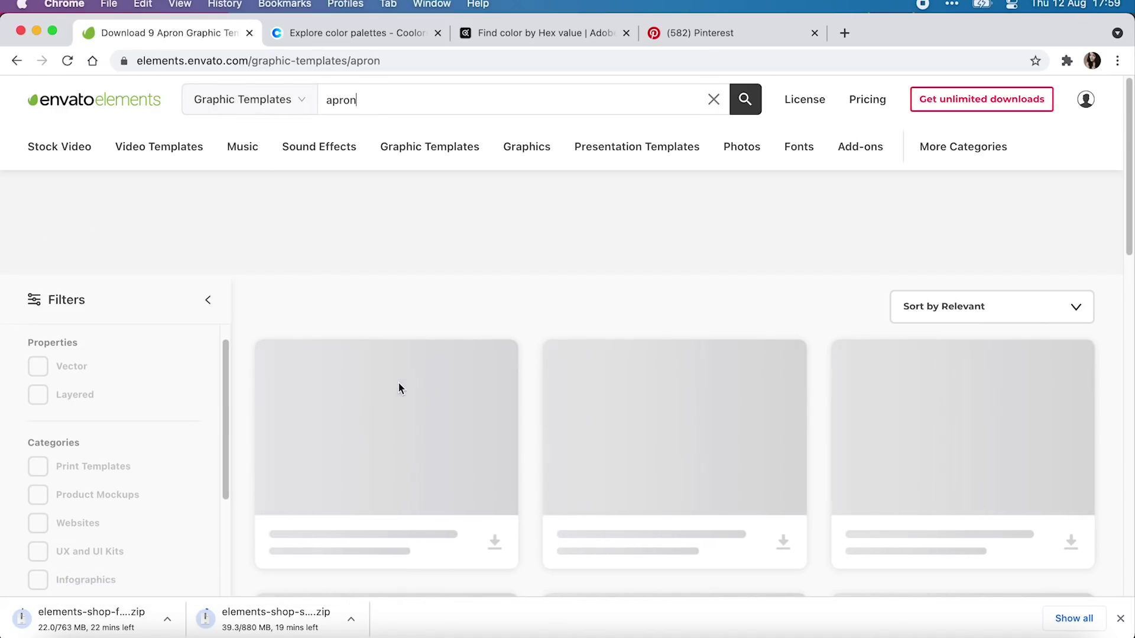
Save Restaurant and Home Kietchen Apron Mockup-03 to the NQC collection, and download it under the NQC project
scroll(242, 446, down, 3)
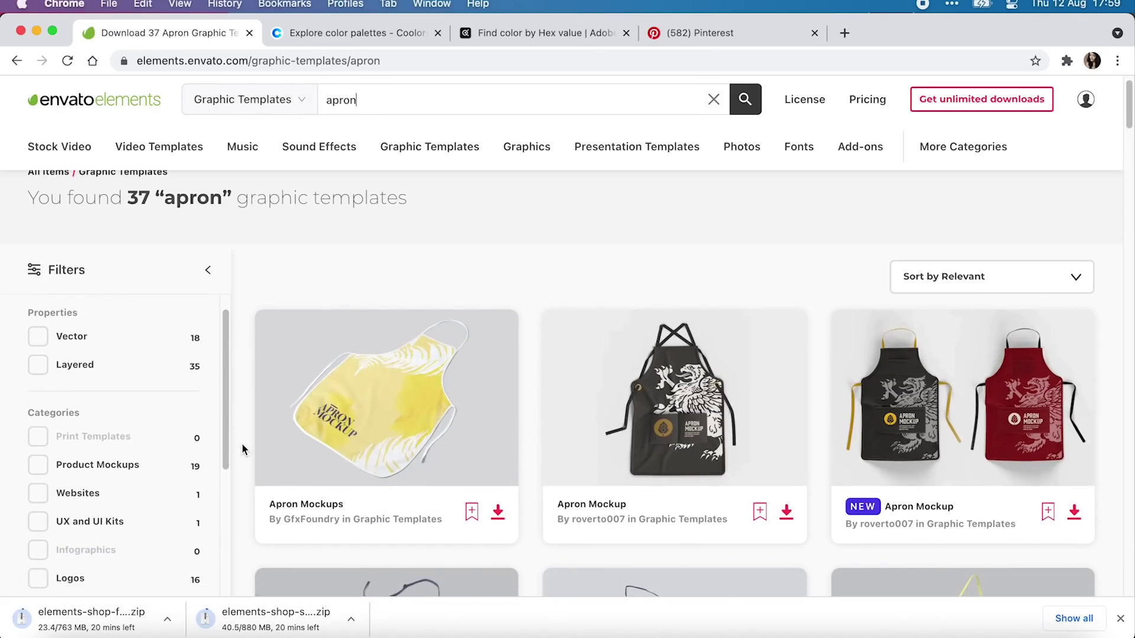
scroll(243, 445, down, 15)
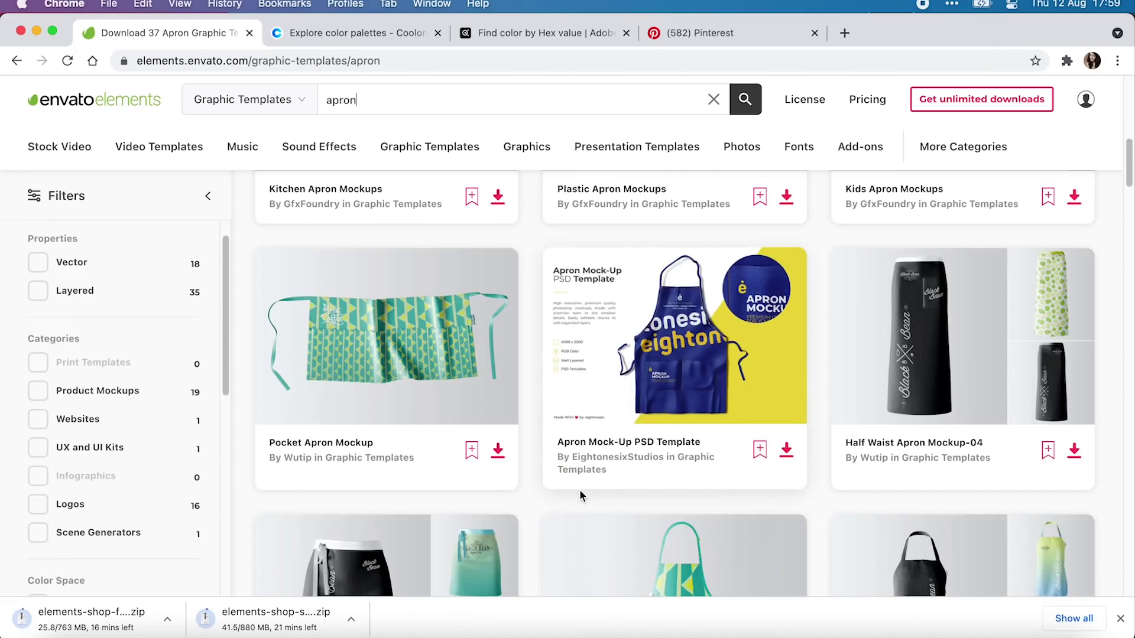
scroll(553, 508, down, 1)
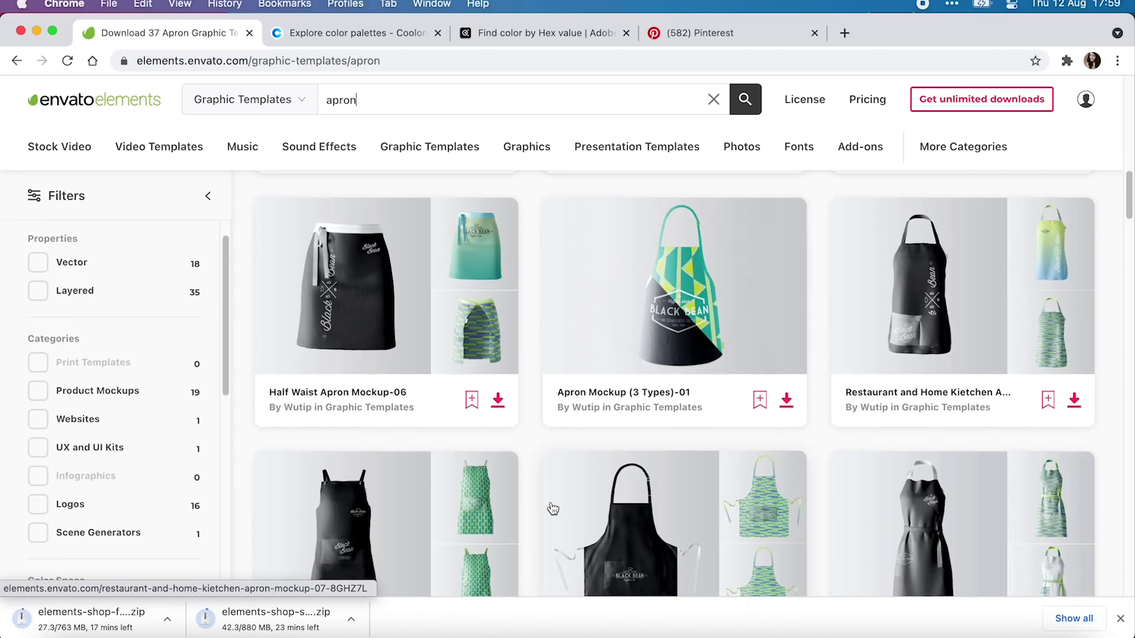
scroll(806, 536, down, 1)
scroll(805, 537, down, 3)
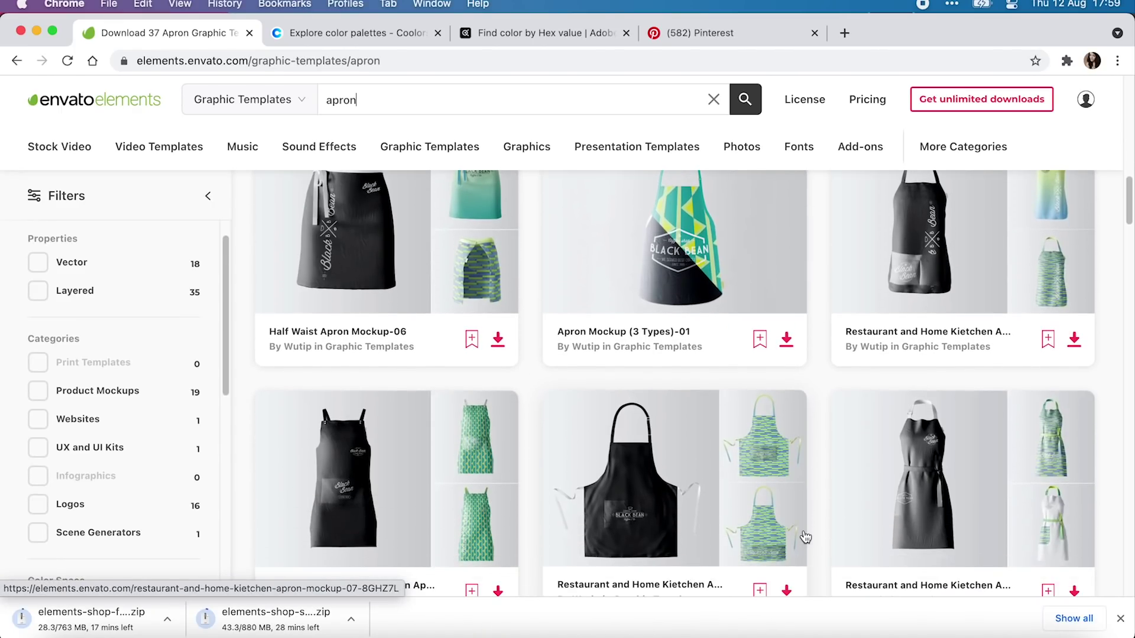
scroll(805, 539, down, 1)
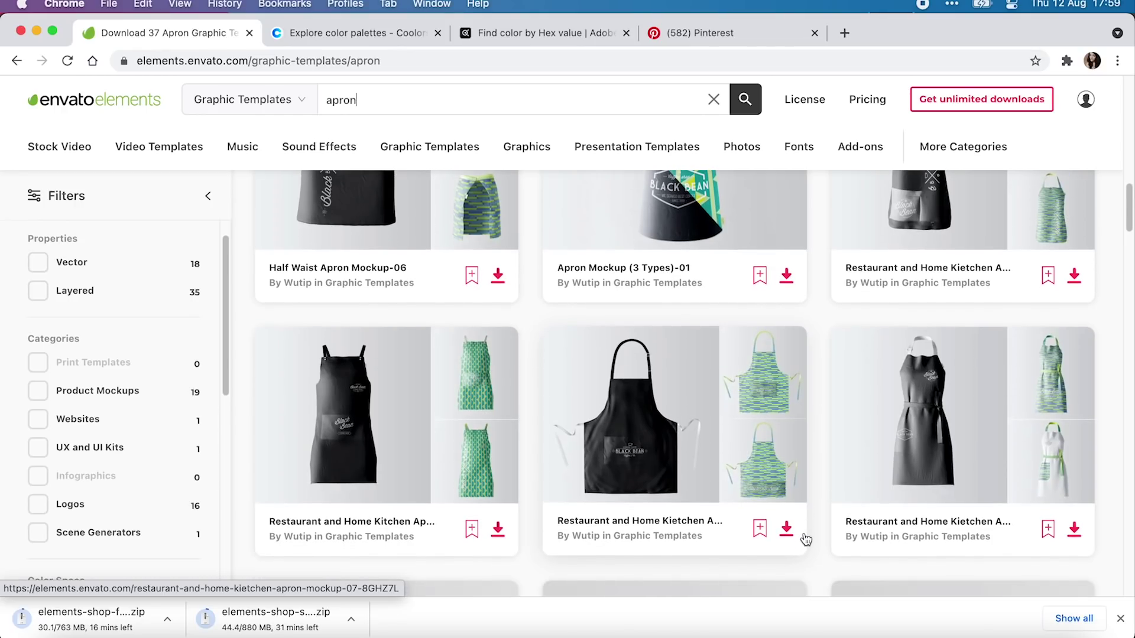
click(1048, 527)
scroll(1006, 542, down, 4)
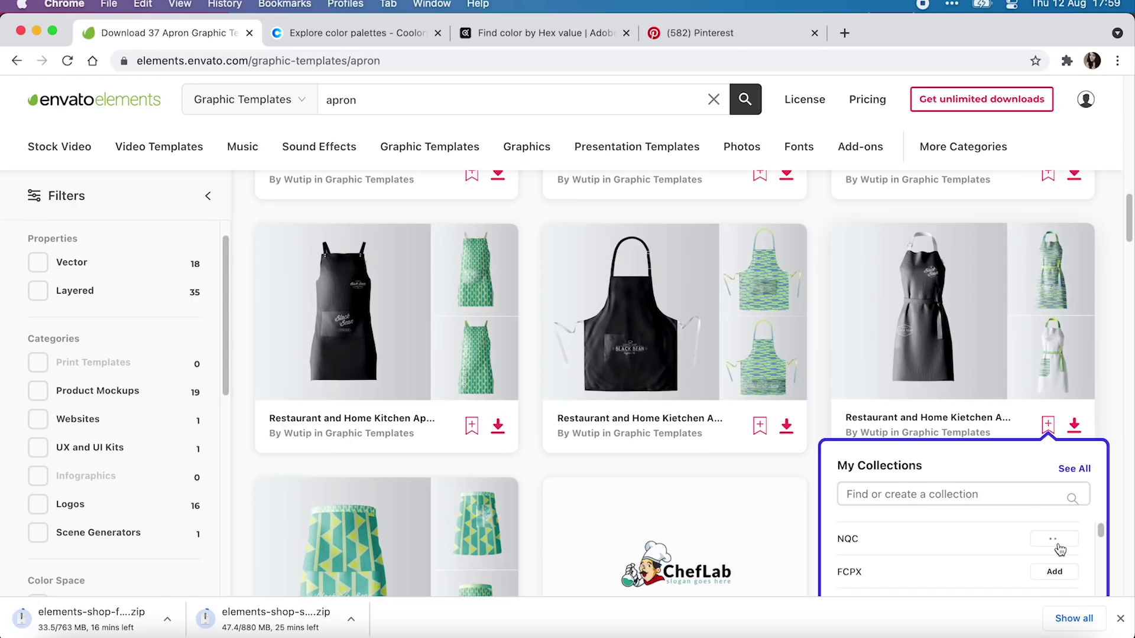
click(1074, 423)
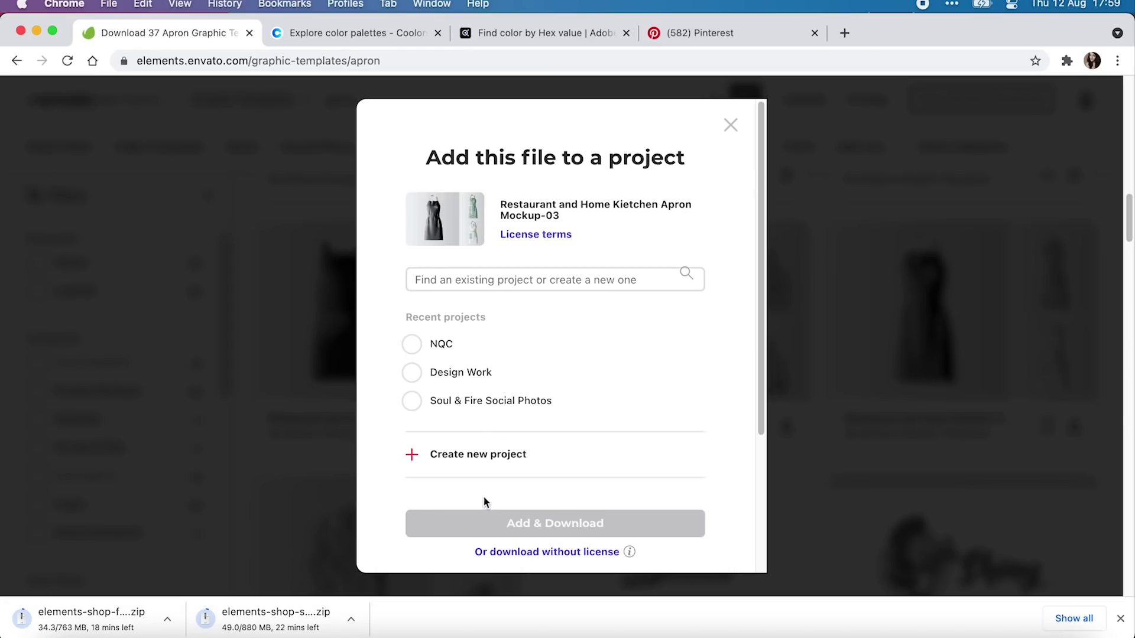
click(426, 353)
click(491, 527)
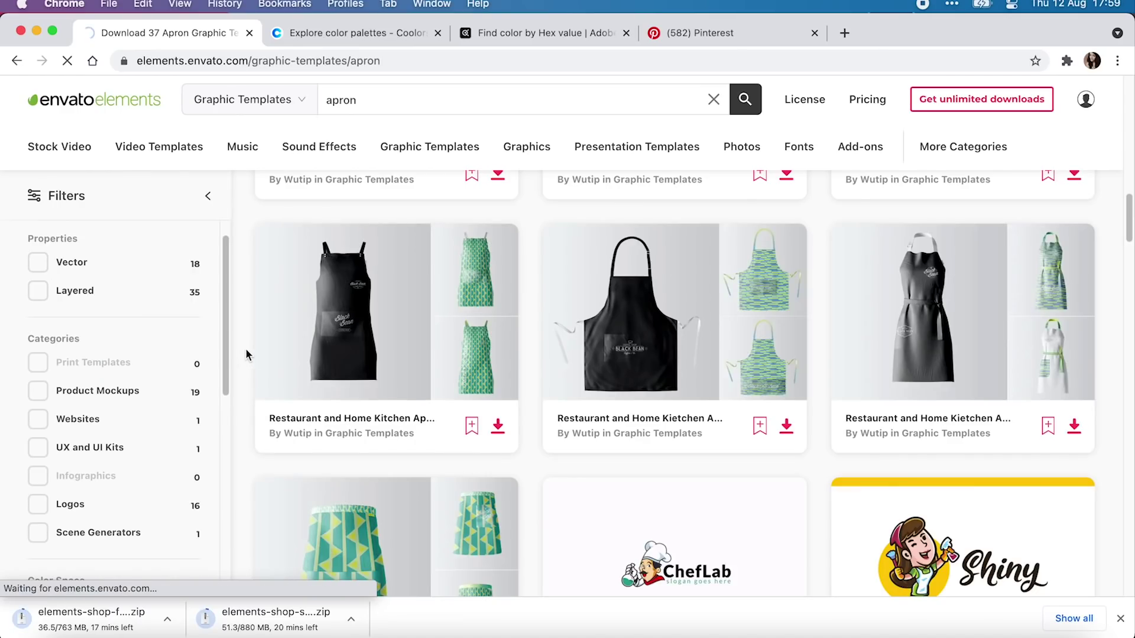
Search the graphic templates for "coffee cup mockup"
scroll(246, 354, up, 9)
drag(360, 102, 262, 109)
text(coffee c)
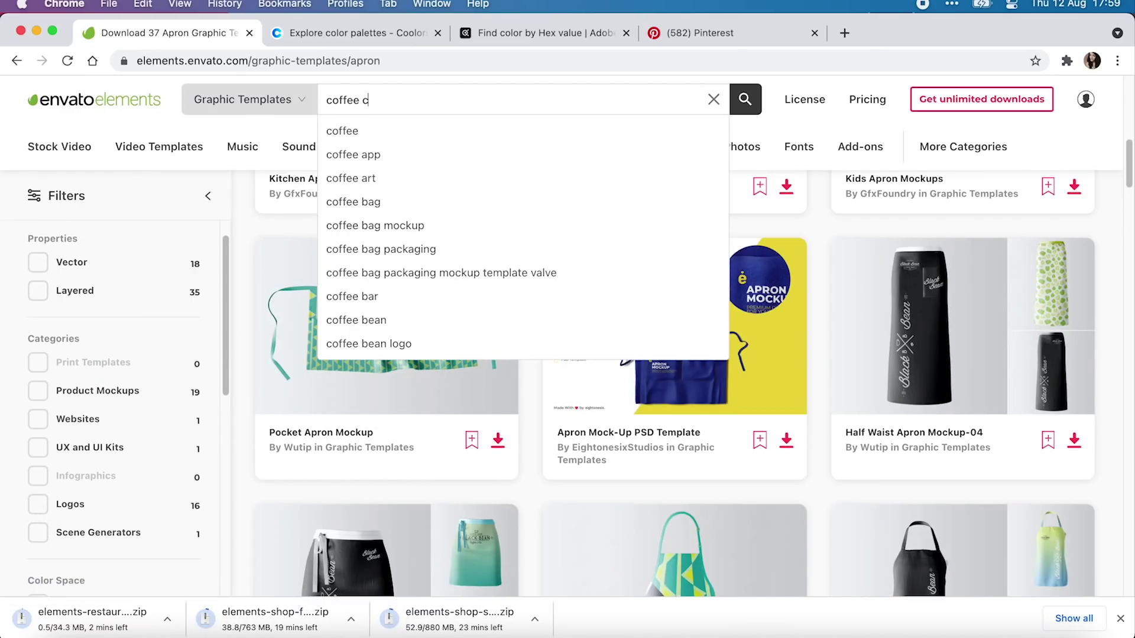
text(up mockup)
key(Return)
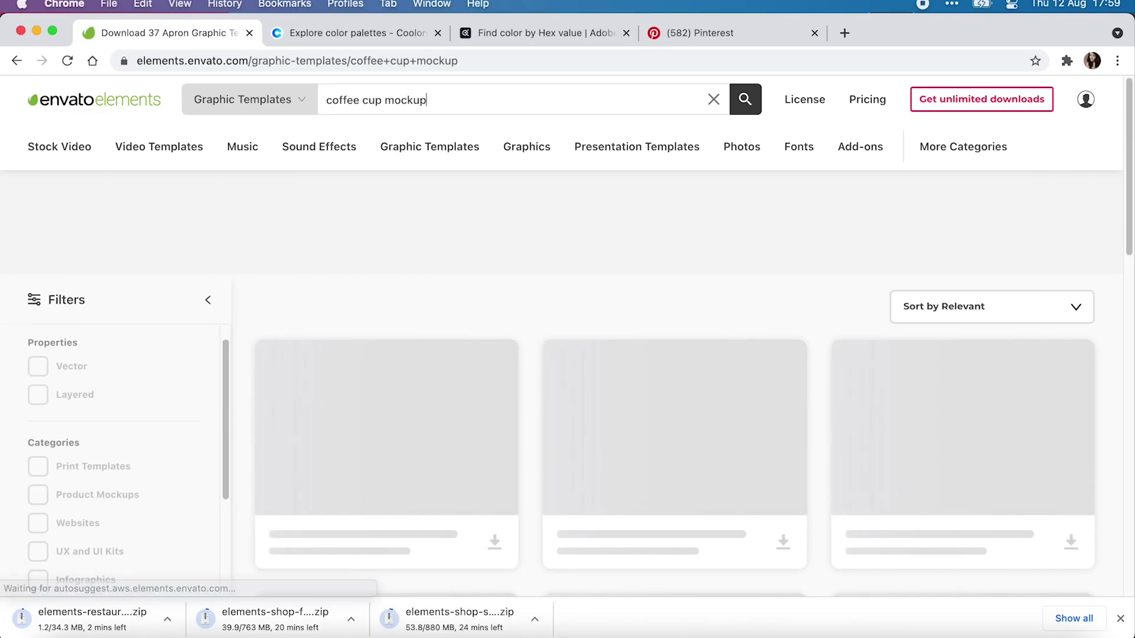
Save the two-cup Coffee Cup Mockup by GoodWare_Std to the NQC collection
scroll(524, 497, down, 2)
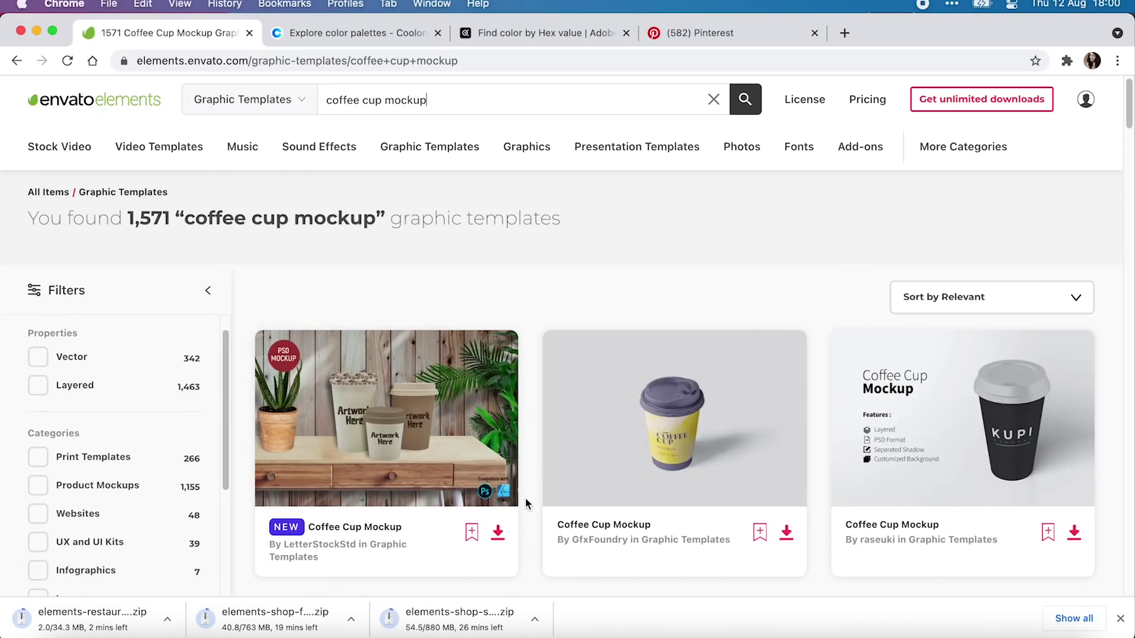
scroll(524, 498, down, 5)
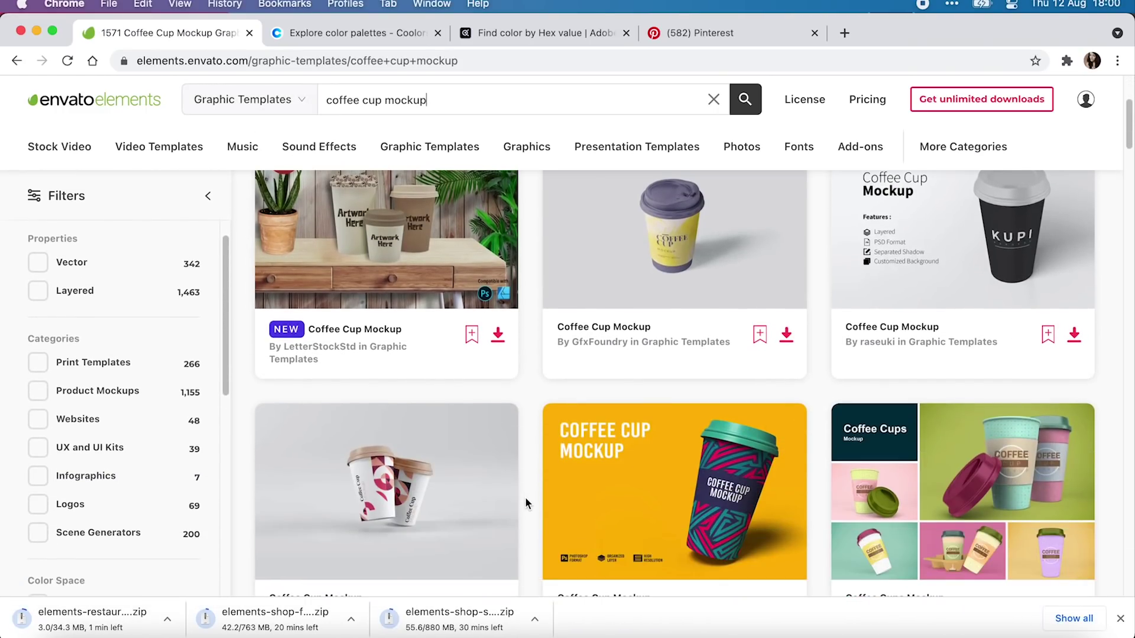
click(467, 544)
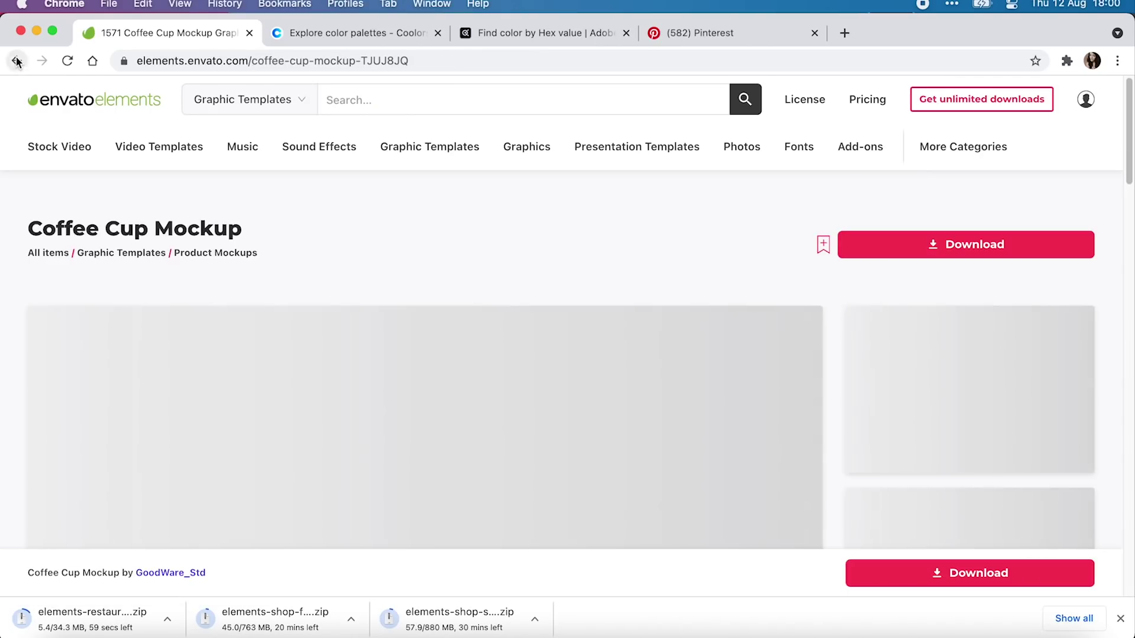
click(17, 60)
click(477, 559)
scroll(477, 559, down, 3)
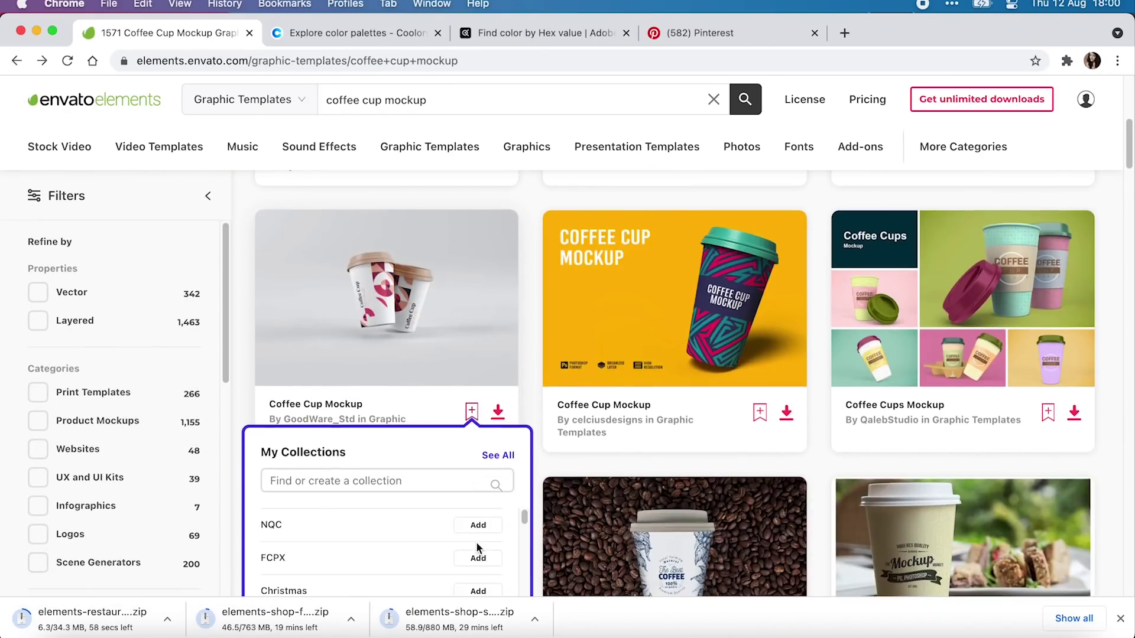
click(478, 525)
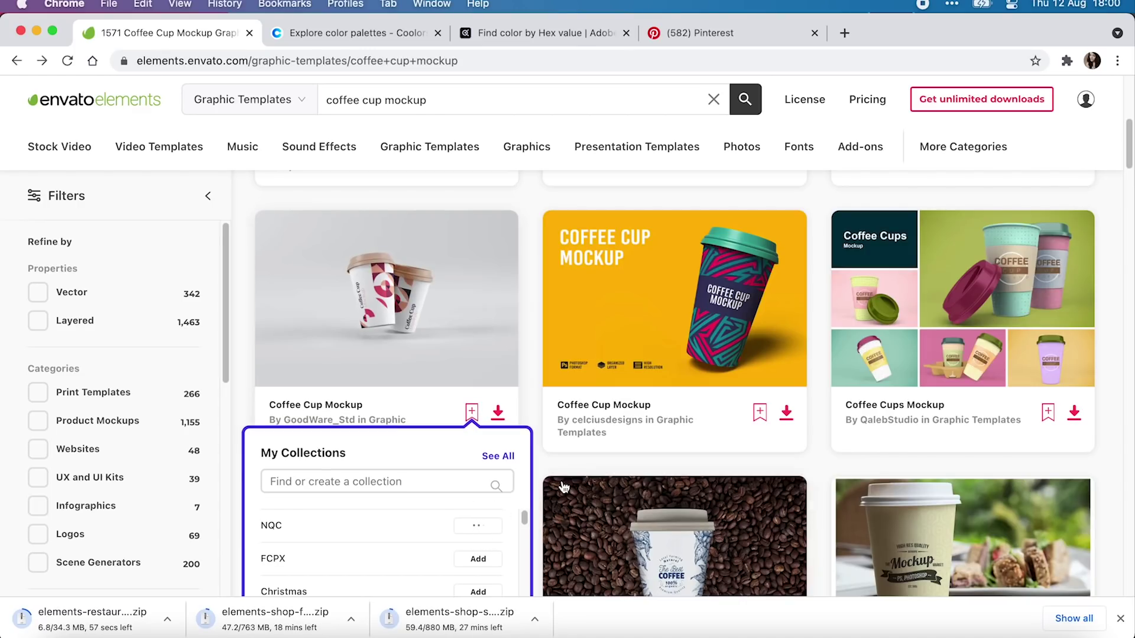
Download the GoodWare_Std Coffee Cup Mockup, adding it to the NQC project
click(498, 411)
click(437, 358)
click(476, 525)
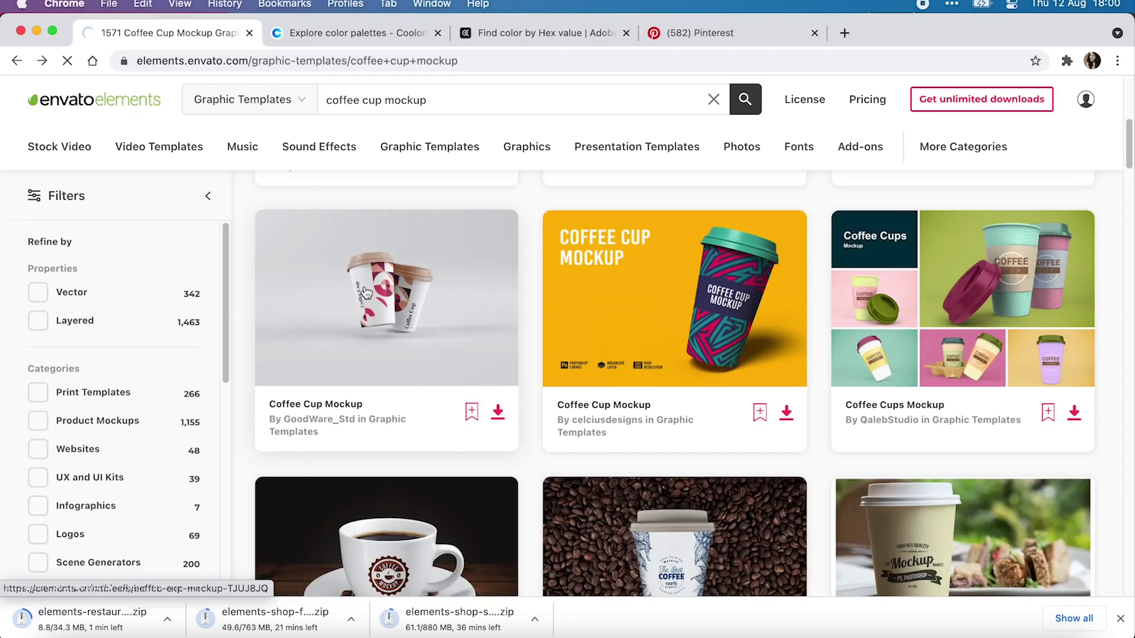
Open the GoodWare_Std Coffee Cup Mockup's details page and review its preview images, features and supported applications
click(312, 236)
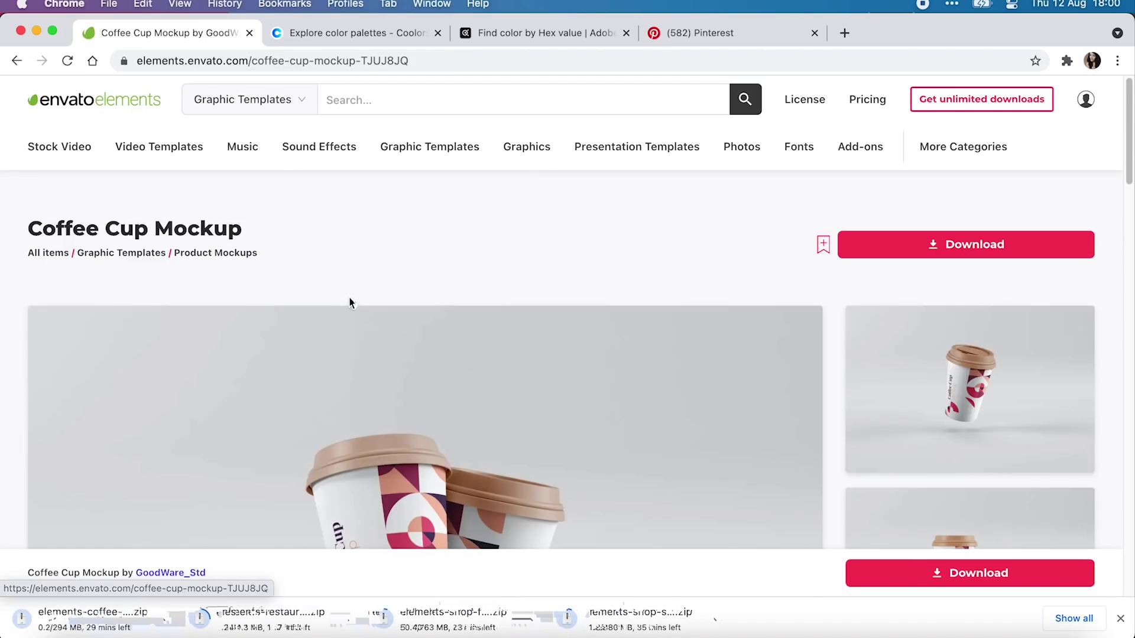
scroll(588, 411, down, 3)
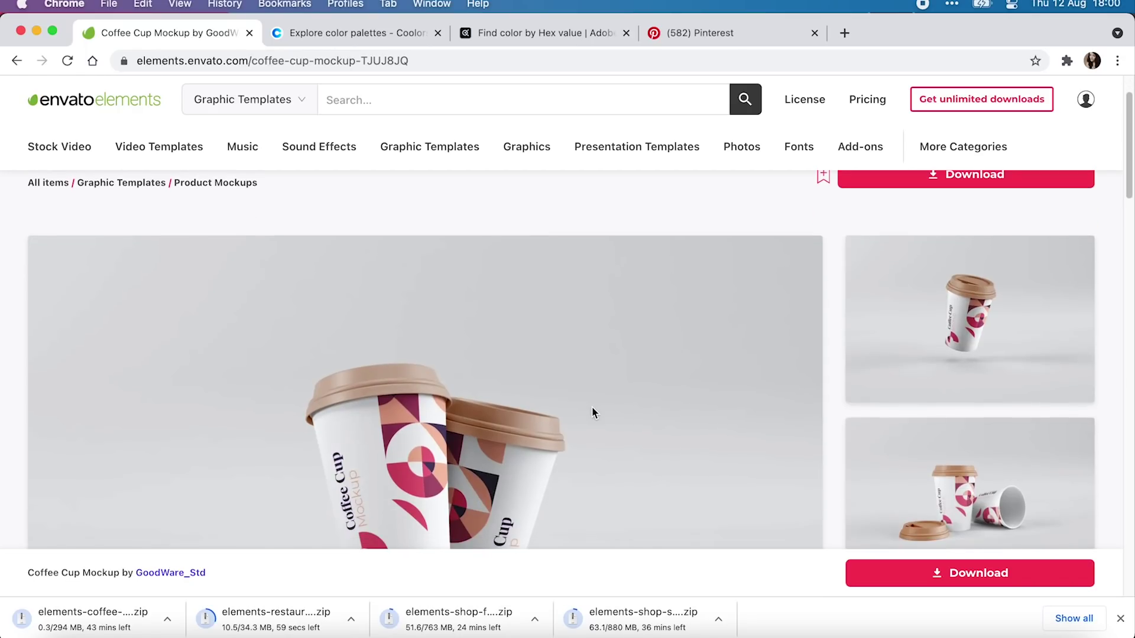
scroll(828, 421, down, 3)
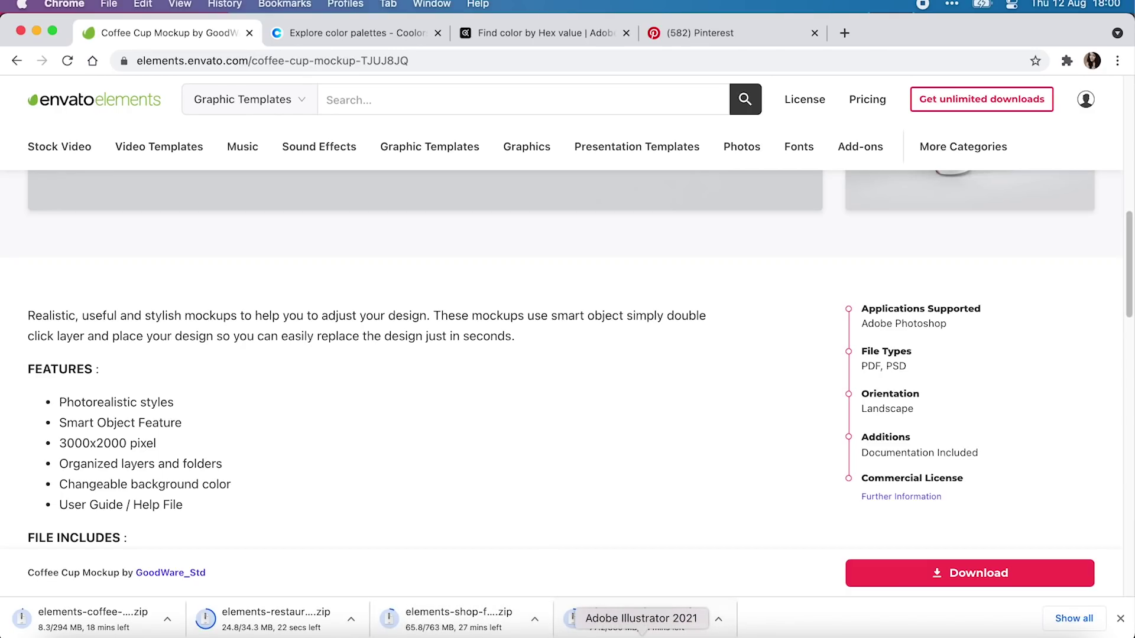
Switch to Adobe Illustrator and collect the full green Northern Quarter Coffee logo for export as a single asset
click(642, 634)
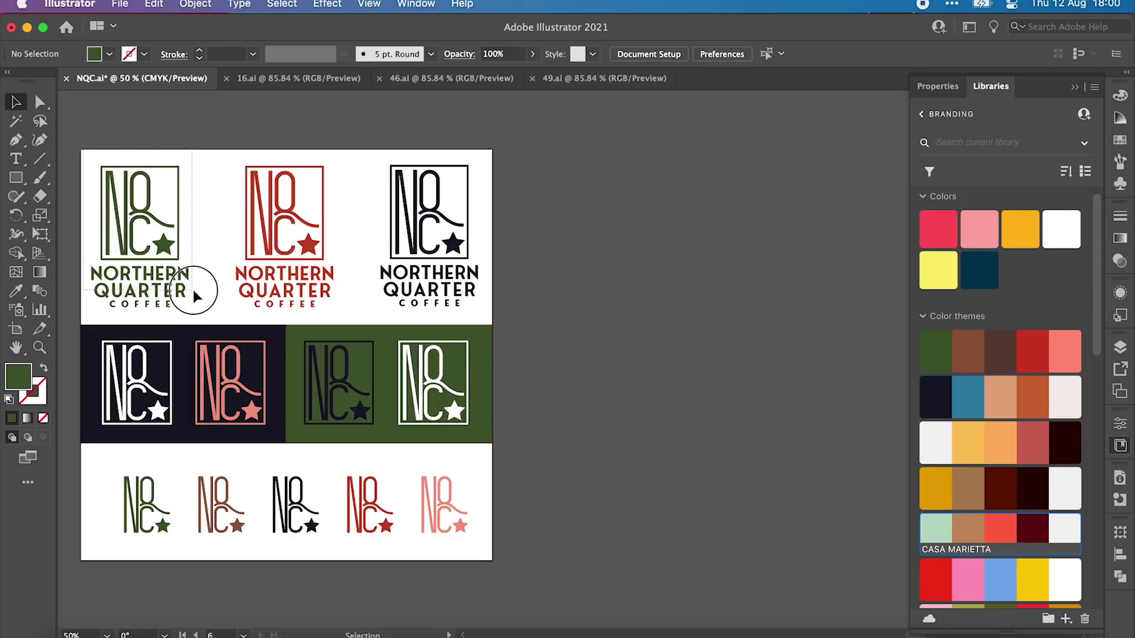
click(121, 247)
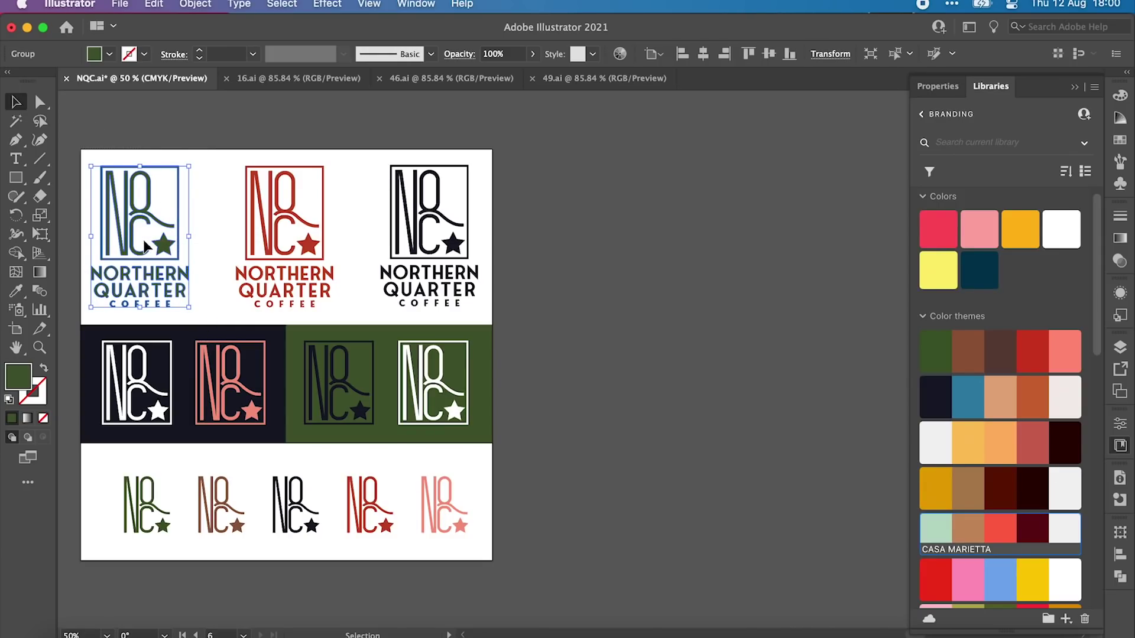
right_click(144, 245)
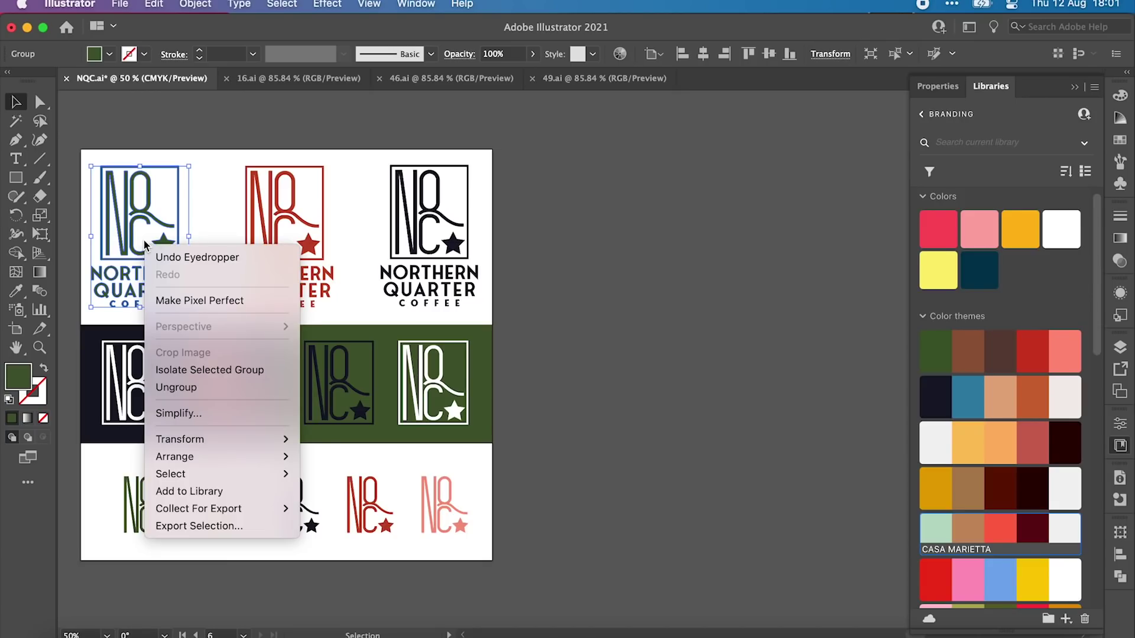
mouse_move(213, 510)
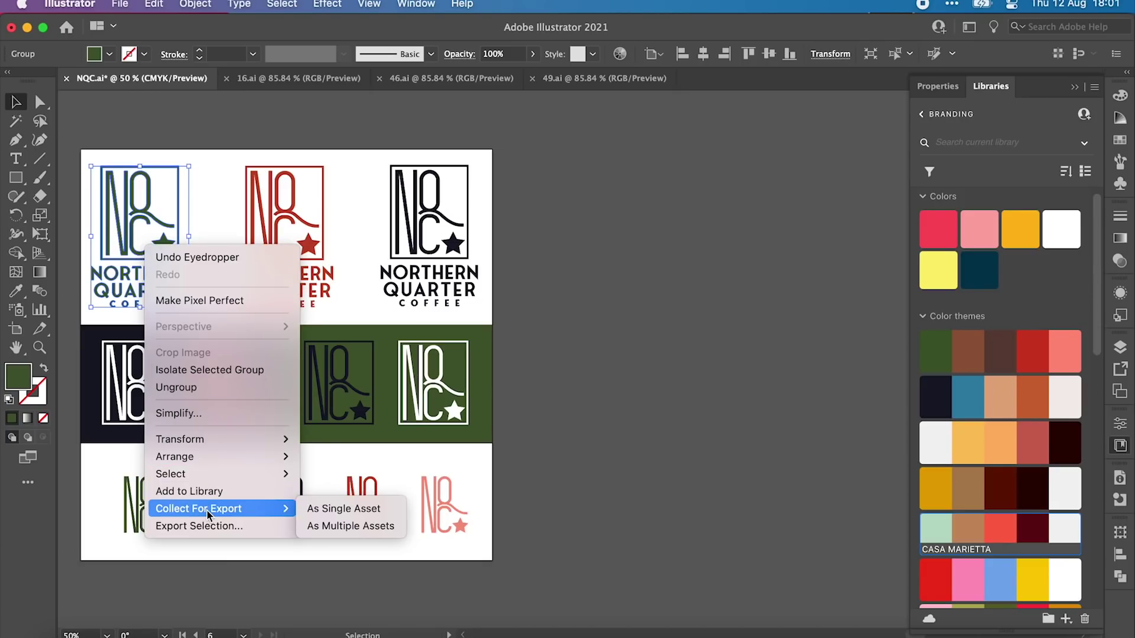
click(329, 509)
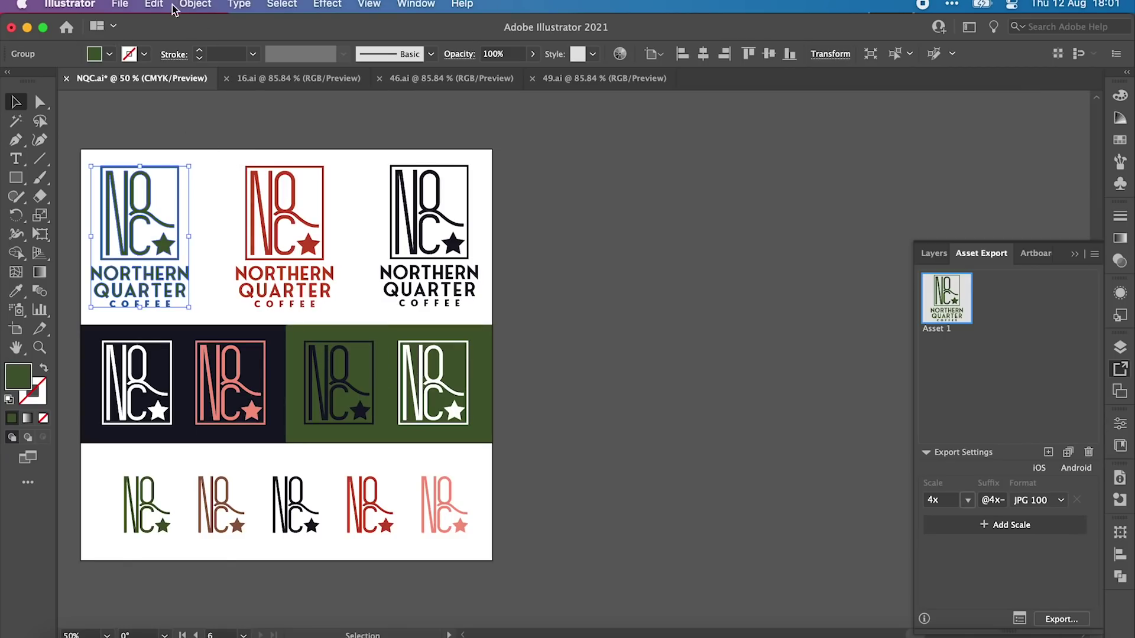
Collect the full red Northern Quarter Coffee logo for export as a single asset
right_click(301, 275)
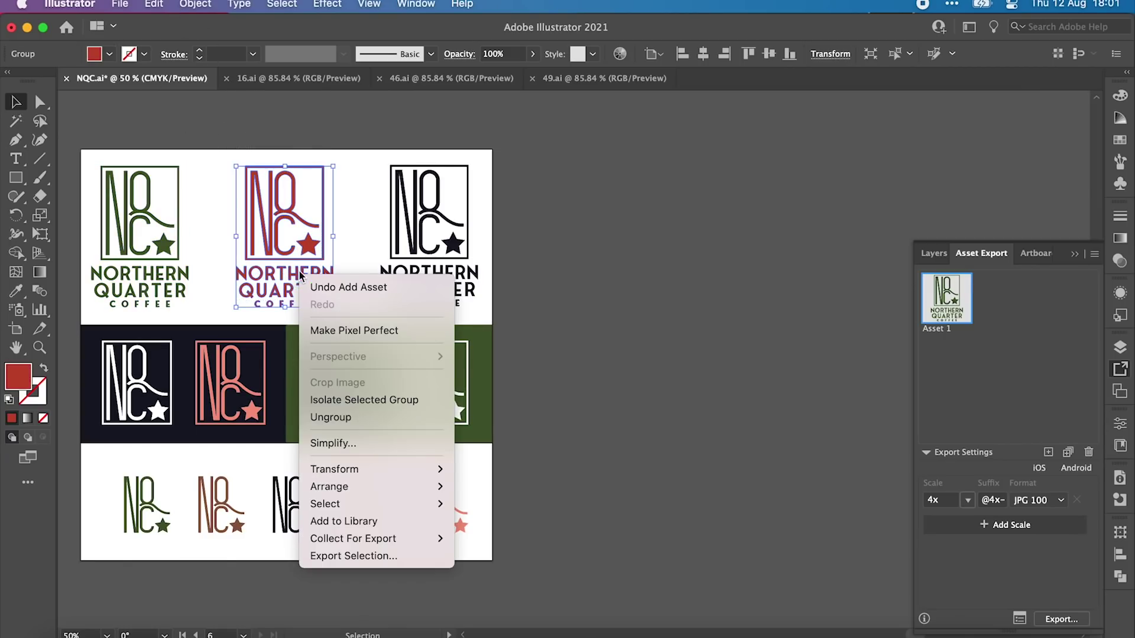
mouse_move(372, 539)
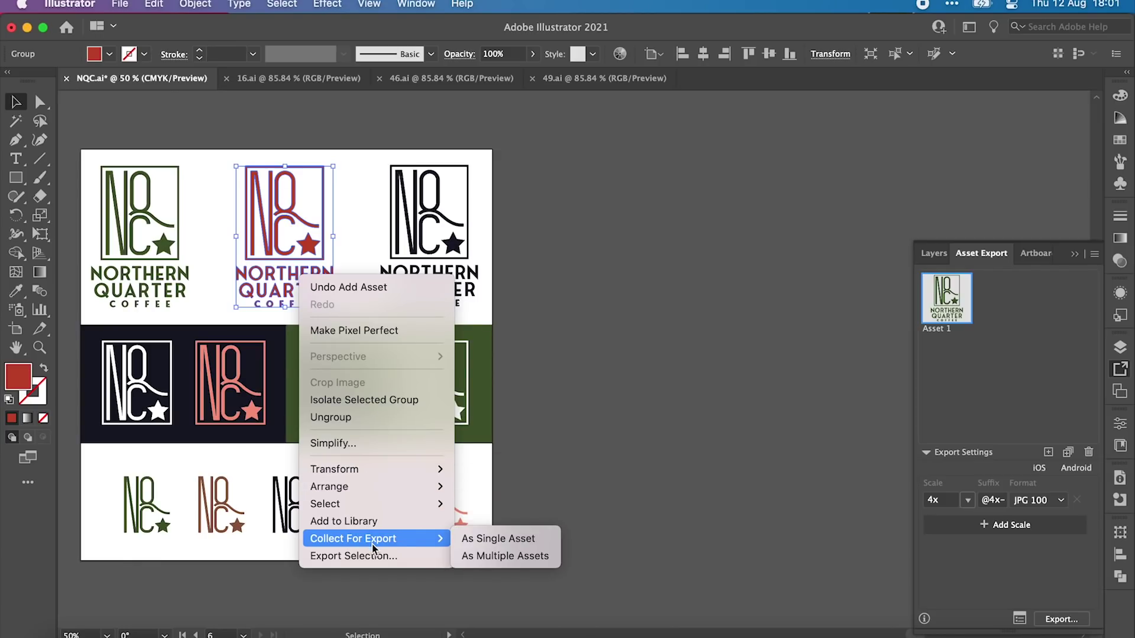
click(460, 541)
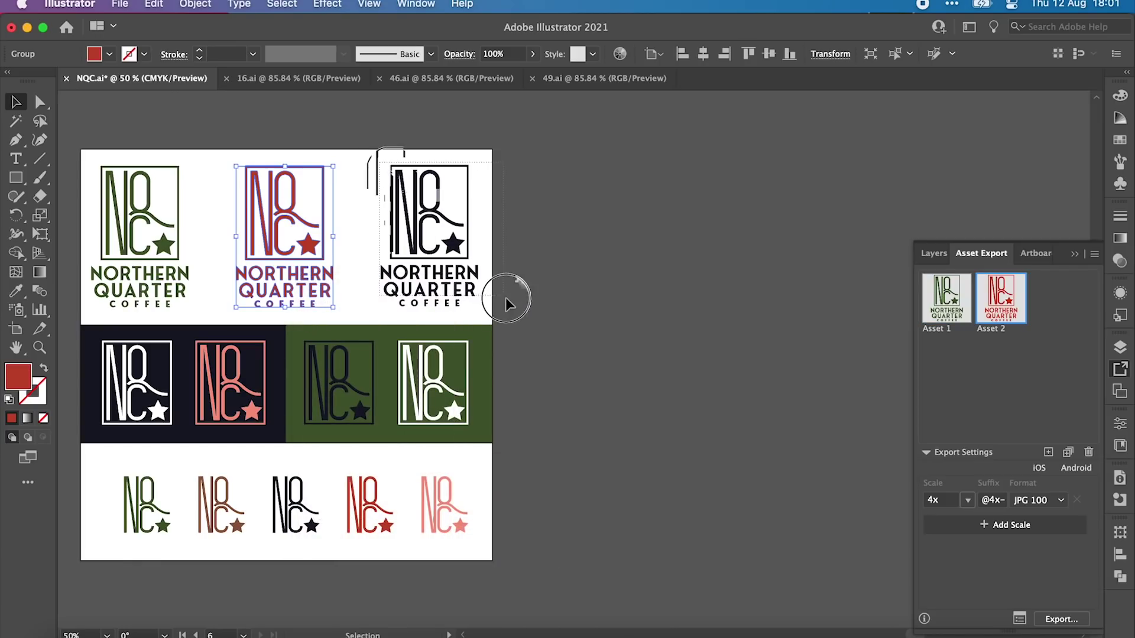
Collect the full black Northern Quarter Coffee logo for export as a single asset
click(465, 266)
right_click(457, 259)
mouse_move(549, 522)
click(629, 522)
Collect the white, pink and black boxed NQC monograms in the middle row for export as single assets
click(139, 390)
right_click(140, 391)
mouse_move(260, 608)
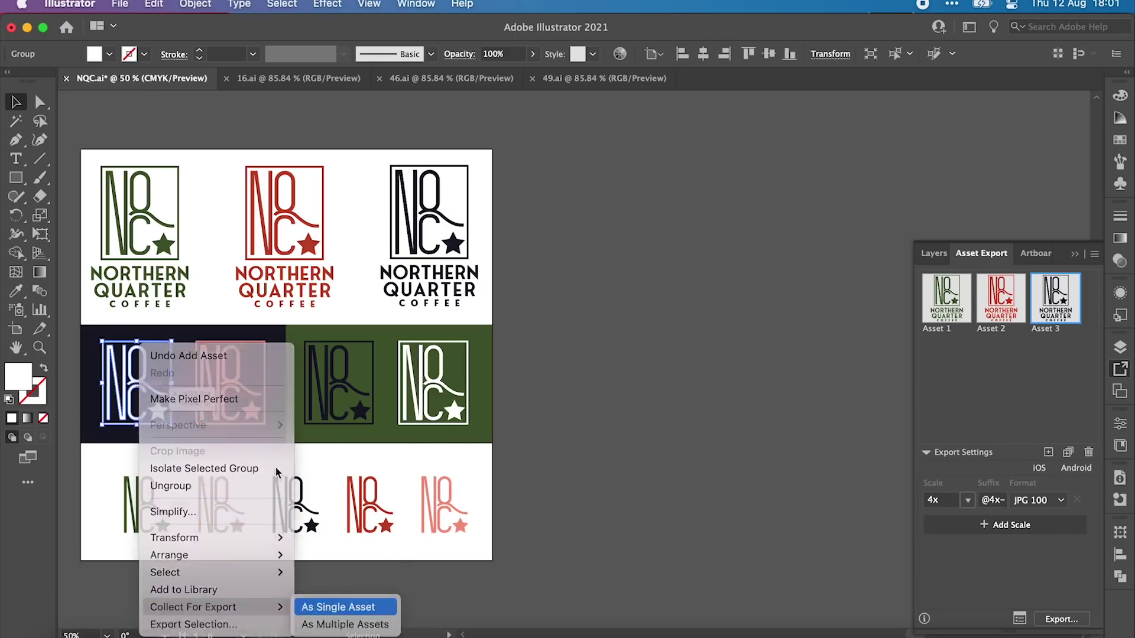
click(322, 607)
right_click(214, 415)
mouse_move(313, 608)
click(408, 607)
right_click(337, 413)
click(520, 607)
click(452, 414)
Collect the five unboxed NQC monograms in the bottom row (green, brown, black, red and pink) for export as single assets
right_click(161, 524)
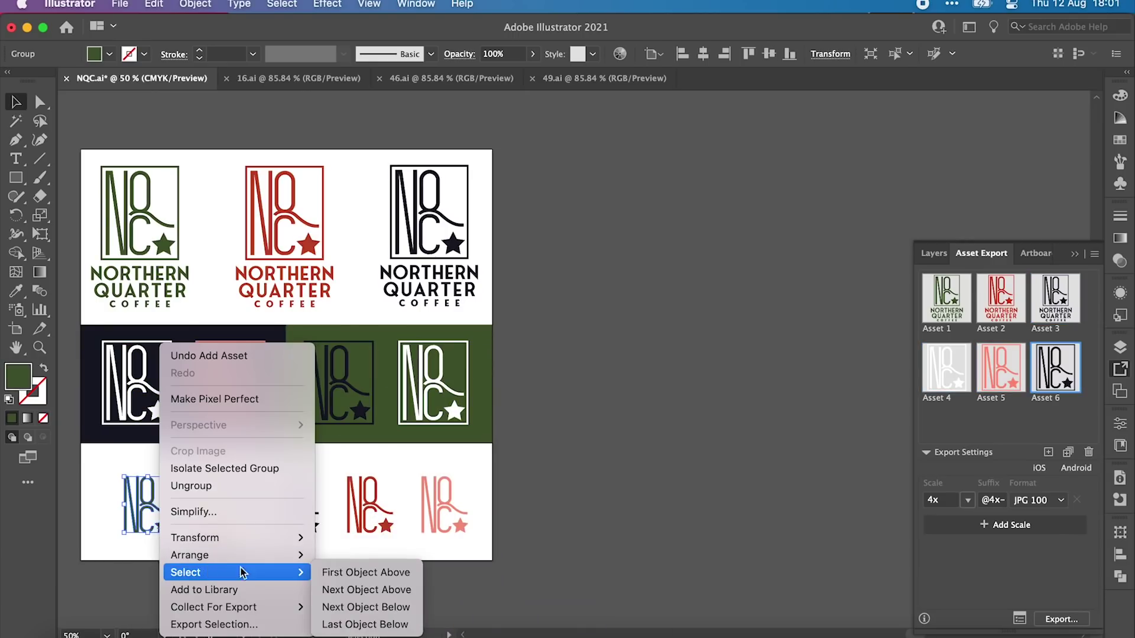
click(352, 607)
right_click(233, 525)
click(411, 607)
right_click(310, 525)
click(487, 608)
right_click(381, 527)
click(549, 607)
click(455, 524)
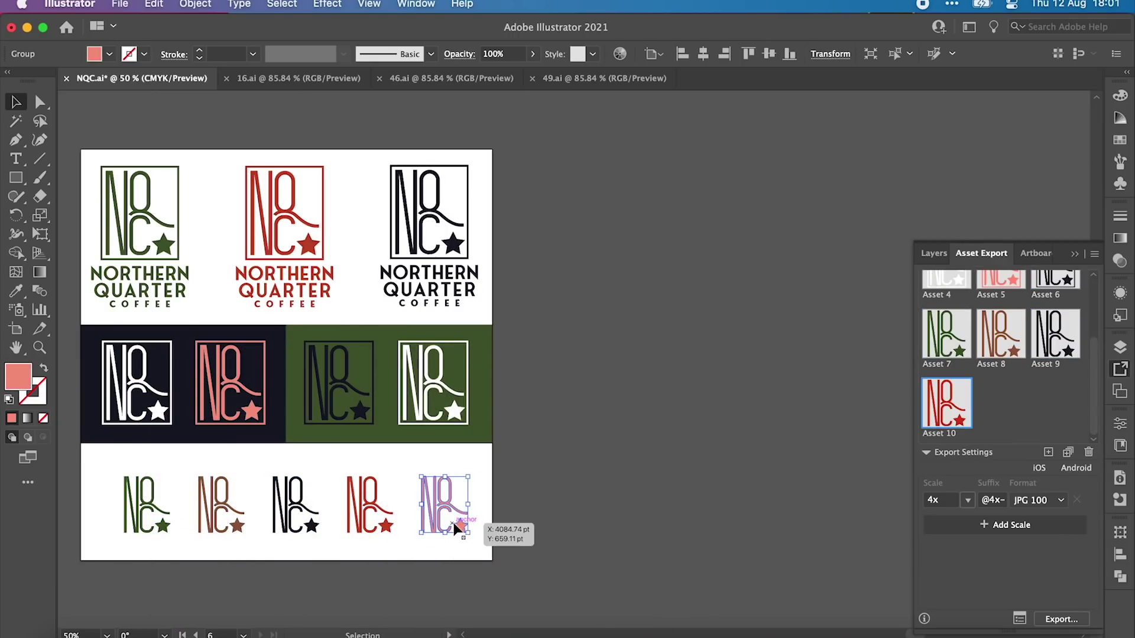
right_click(455, 525)
mouse_move(550, 608)
click(619, 608)
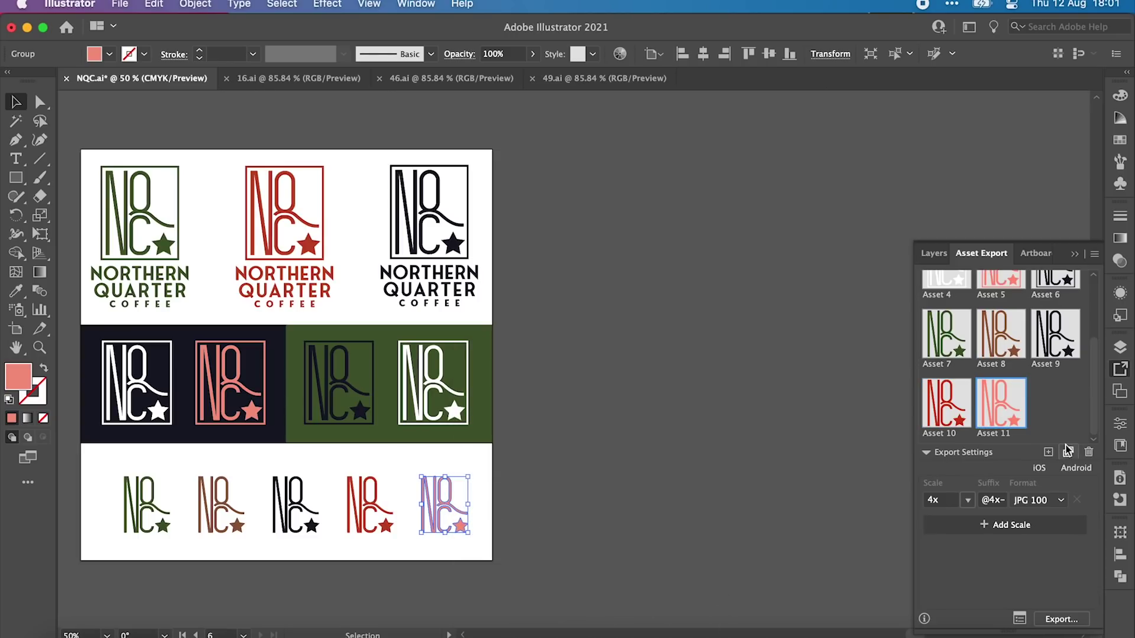
Look over the collected logo assets and set their 4x export format to PNG 8
scroll(1091, 423, up, 3)
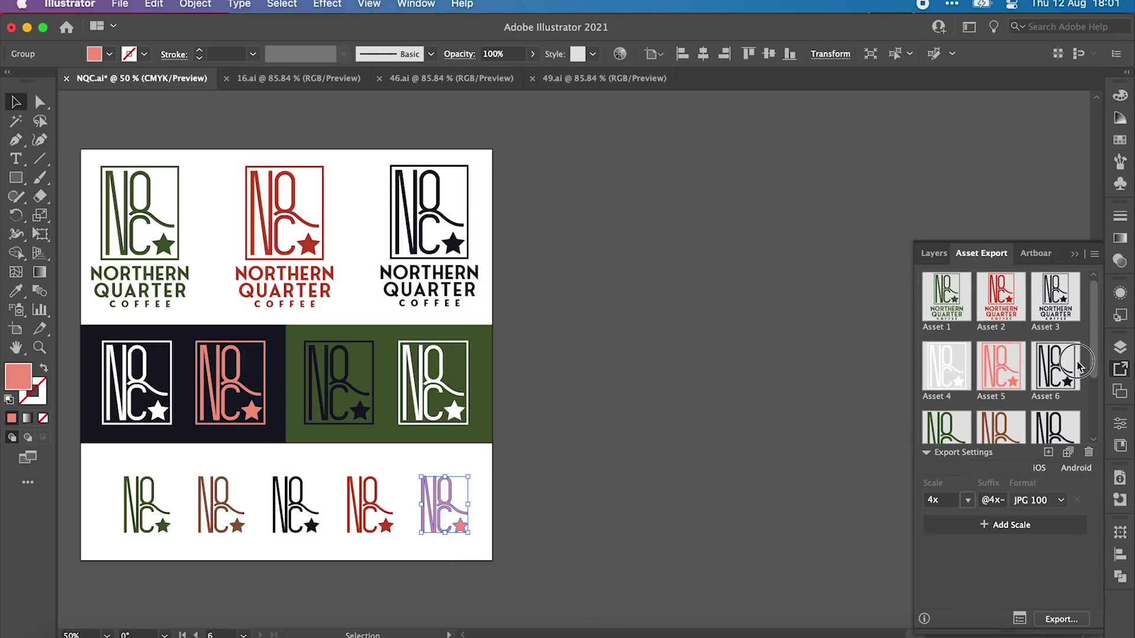
scroll(1083, 367, down, 3)
click(1061, 500)
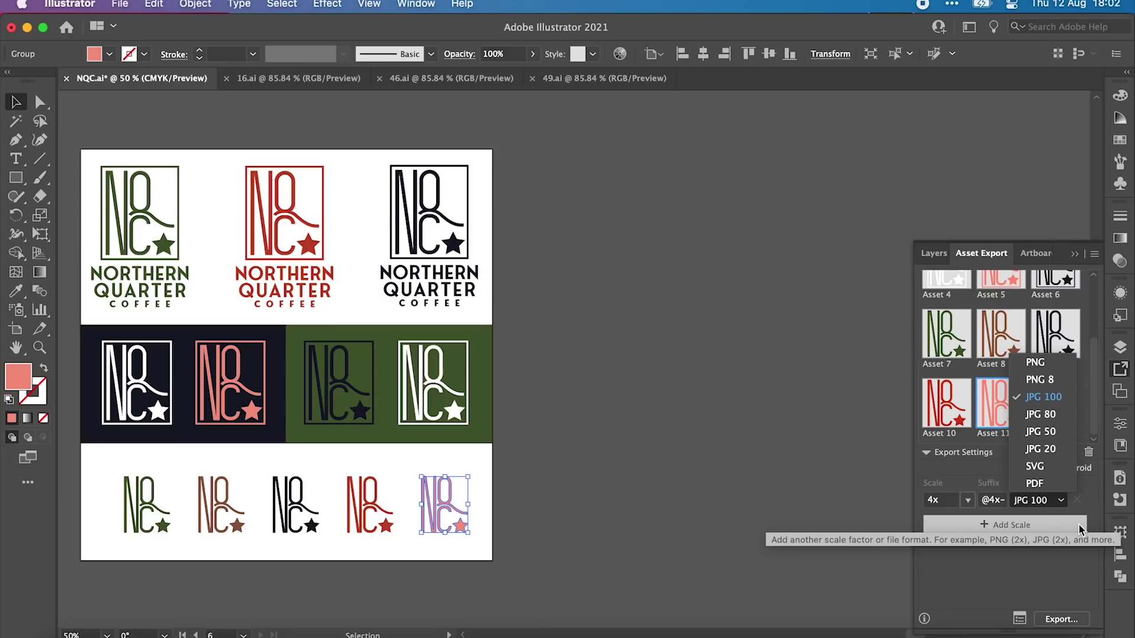
click(1044, 381)
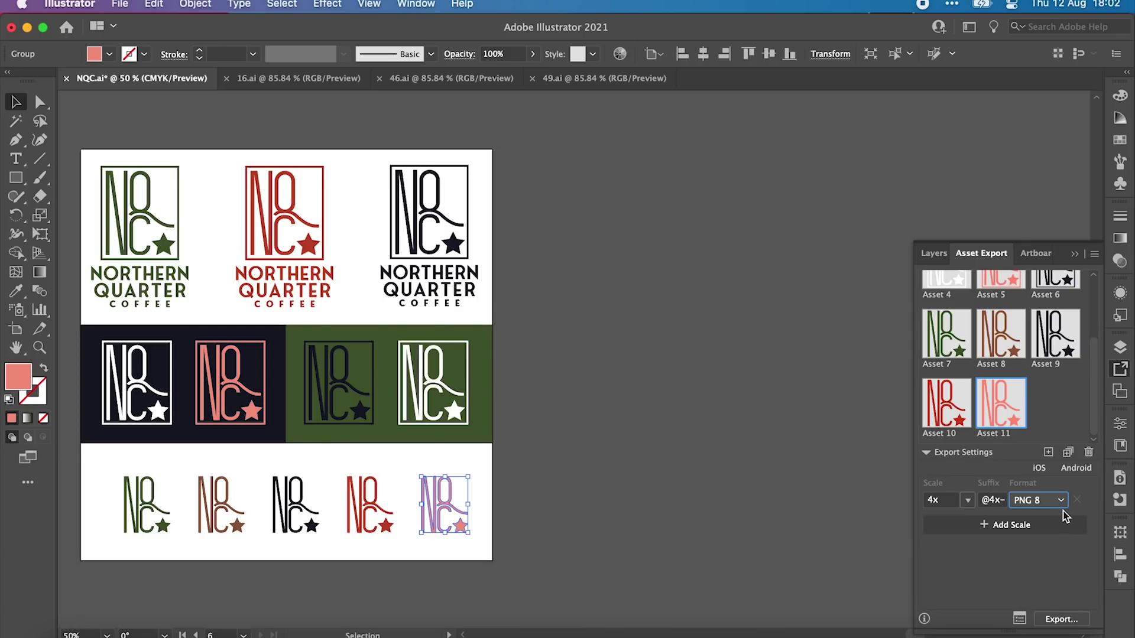
Add a second export scale in SVG format and remove it again
click(993, 532)
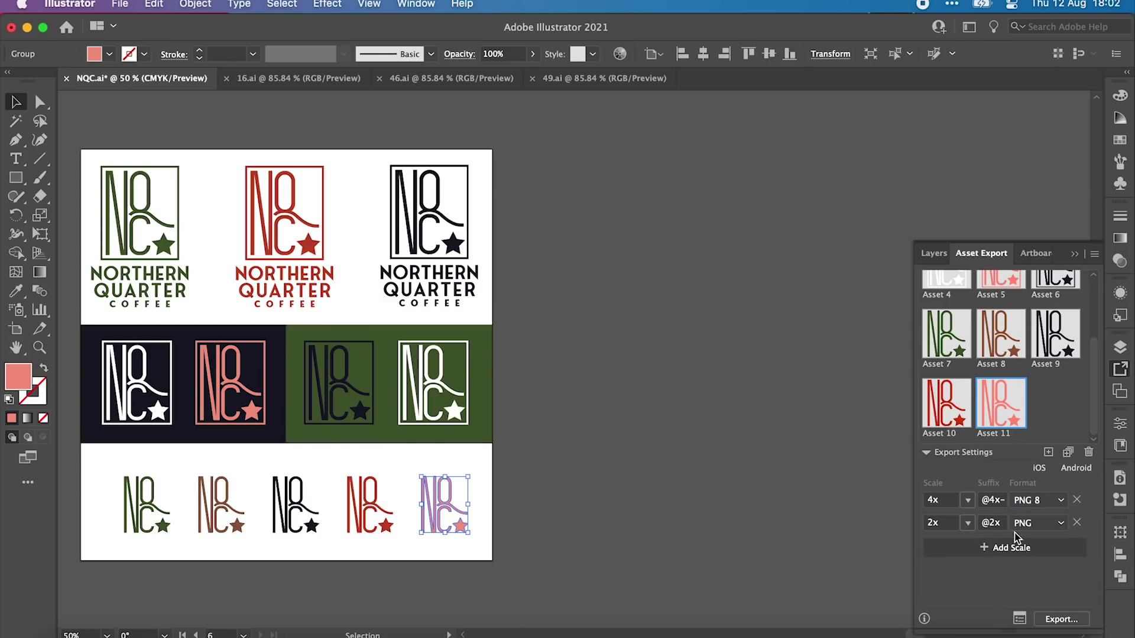
click(1033, 523)
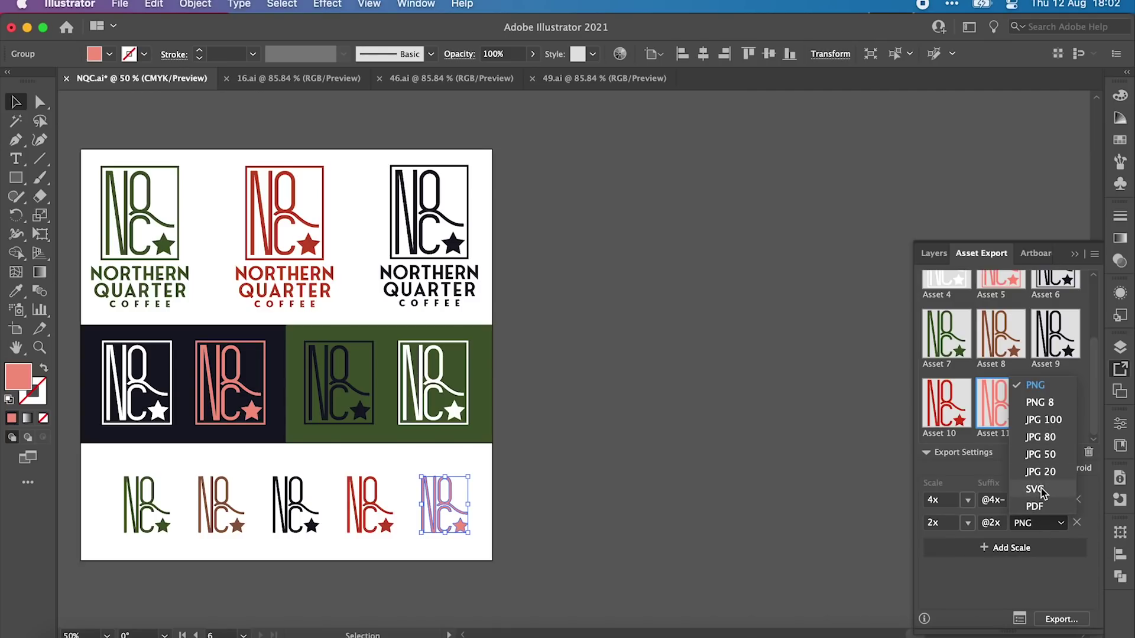
click(1039, 489)
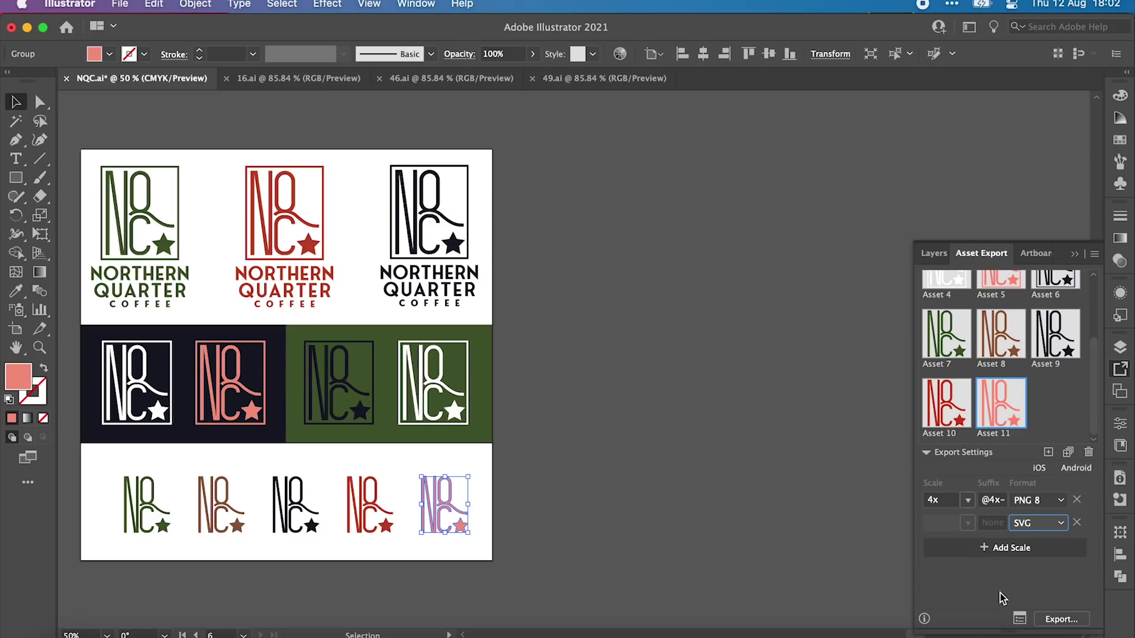
click(1076, 522)
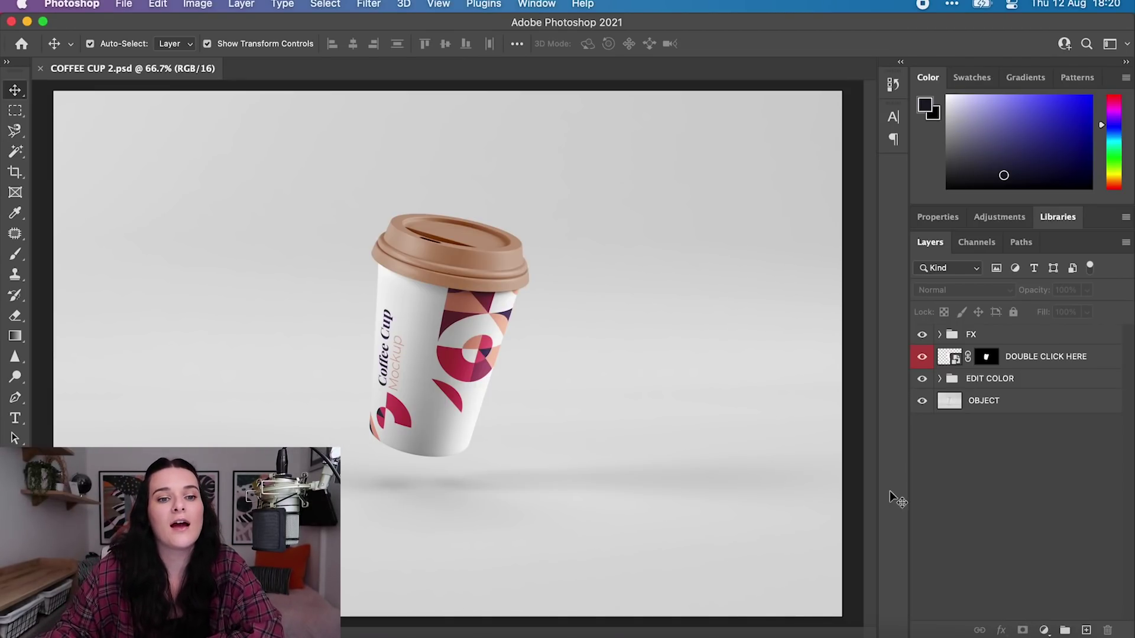
double_click(944, 361)
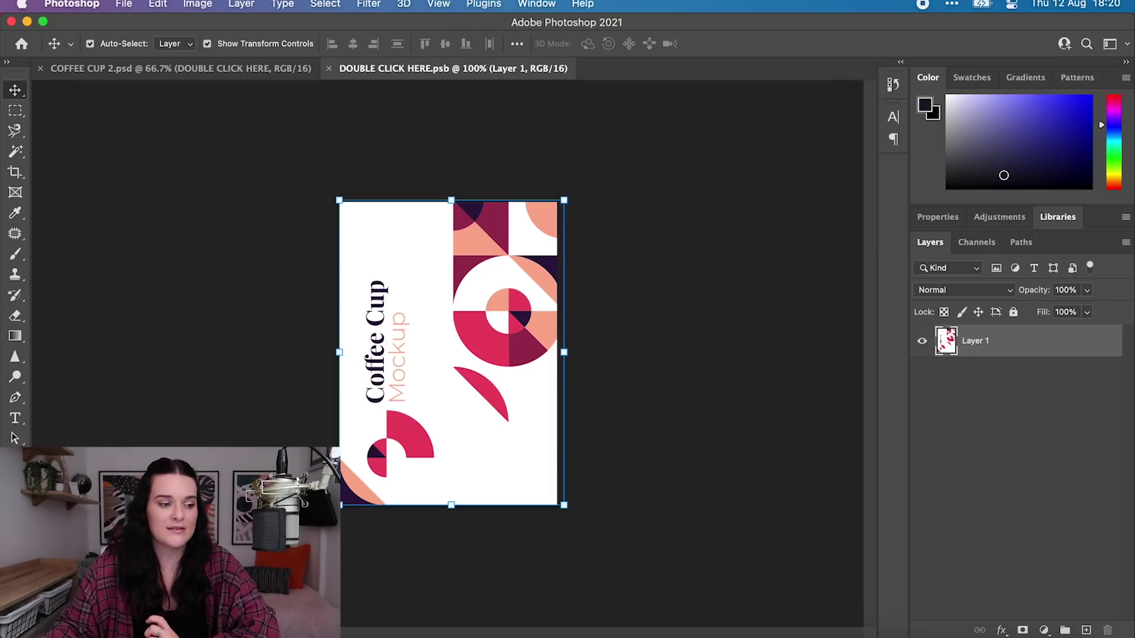
key(super+Tab)
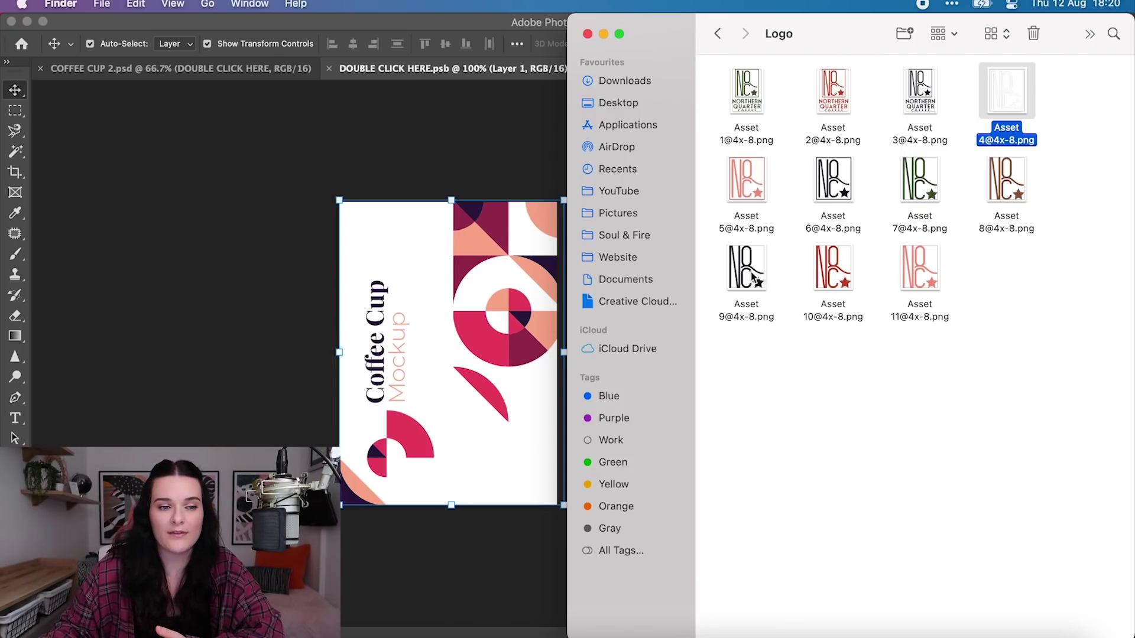
drag(755, 279, 544, 237)
drag(494, 304, 514, 267)
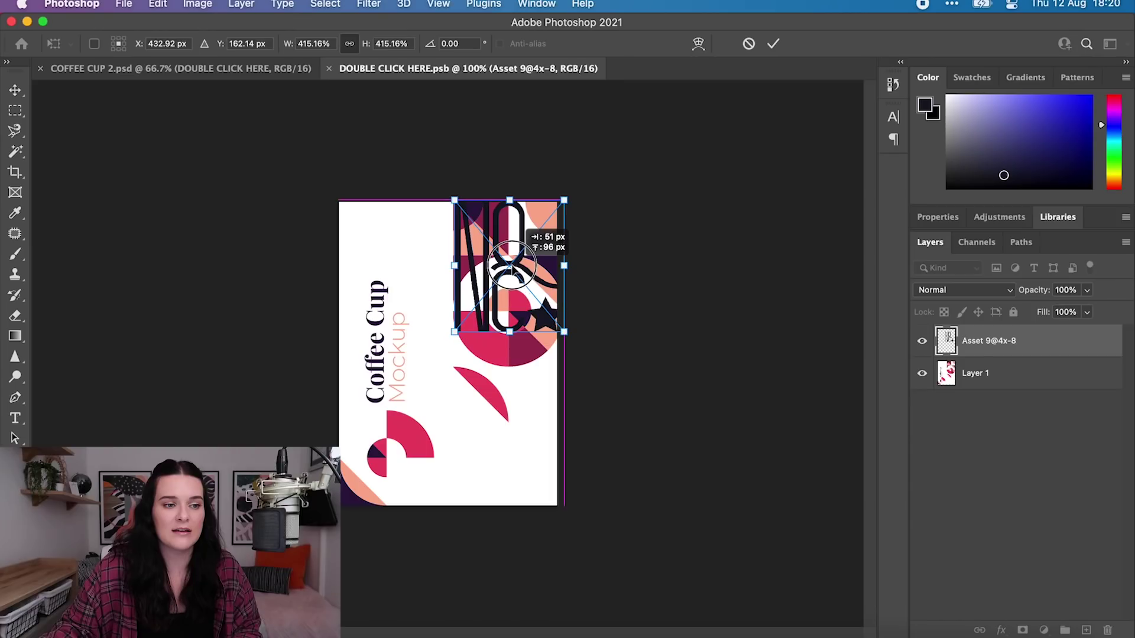
drag(622, 371, 623, 374)
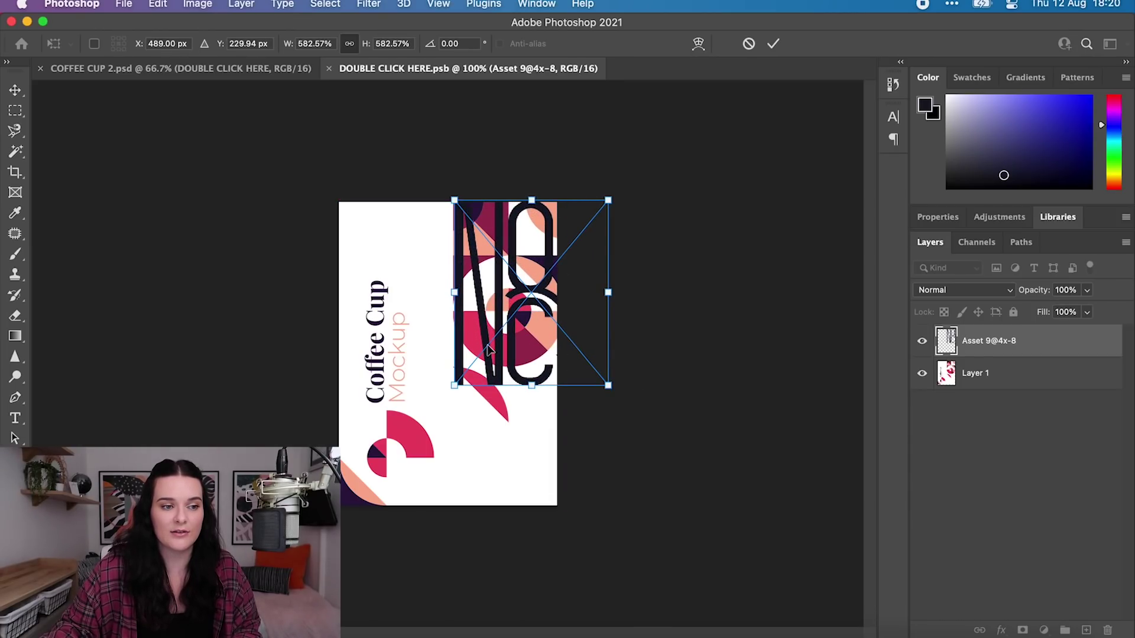
drag(490, 352, 452, 345)
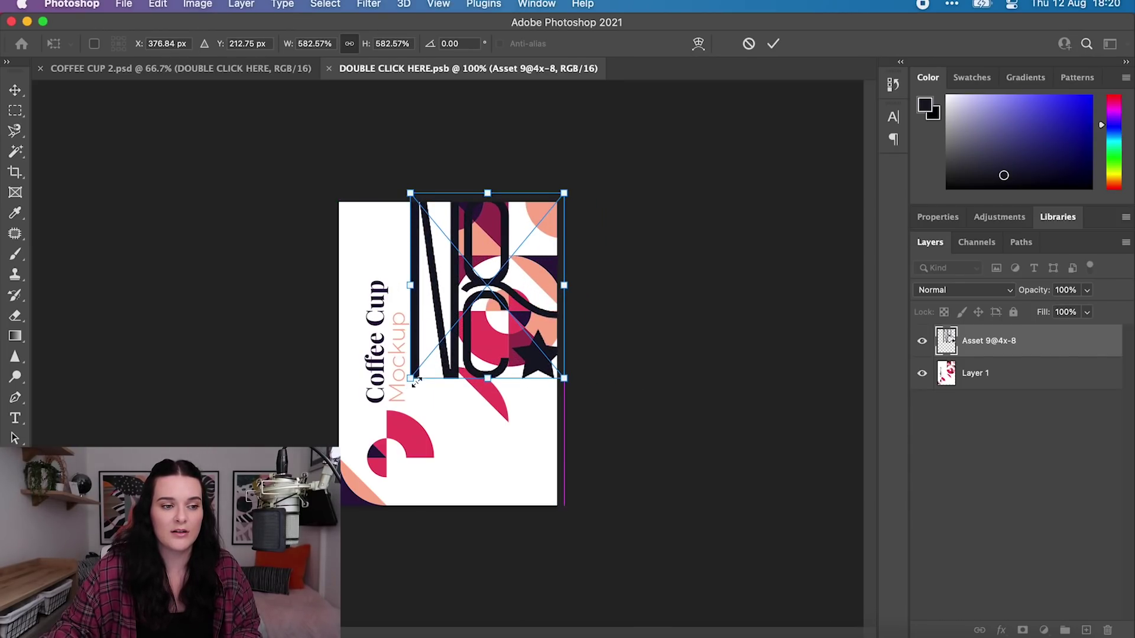
key(Return)
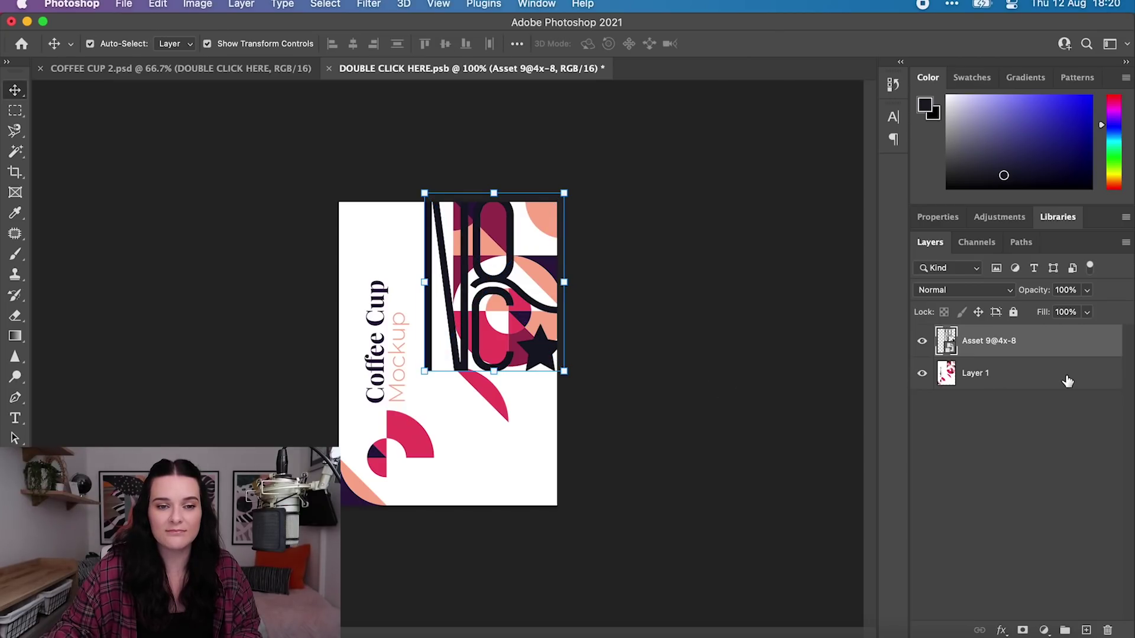
Cover the original cup artwork with a white solid color fill layer directly above Layer 1
click(1068, 378)
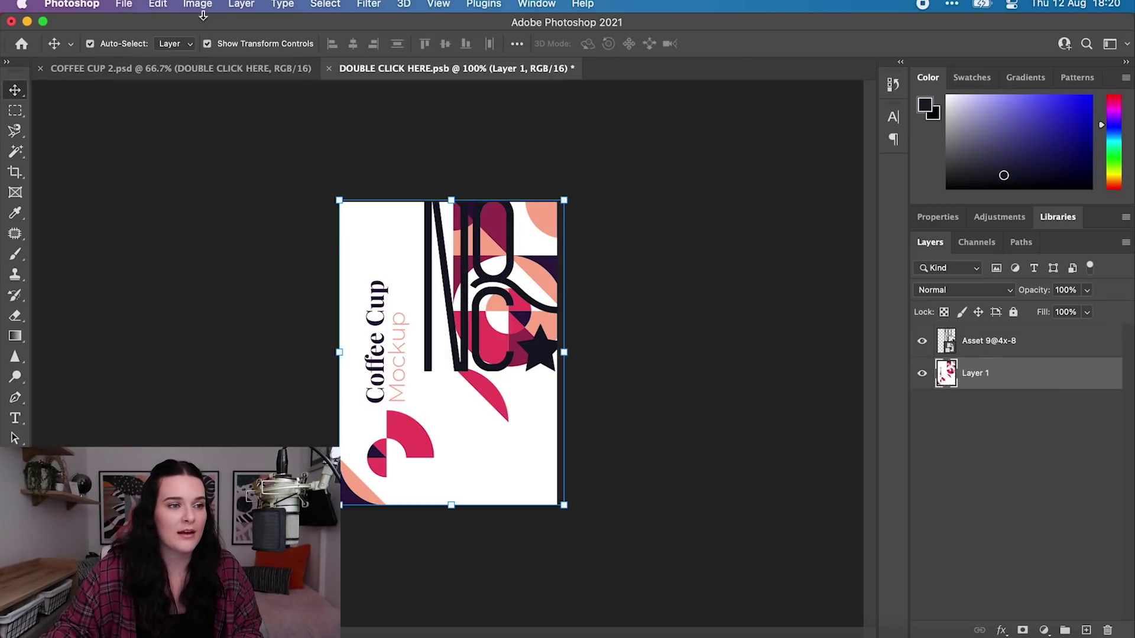
click(230, 7)
mouse_move(406, 192)
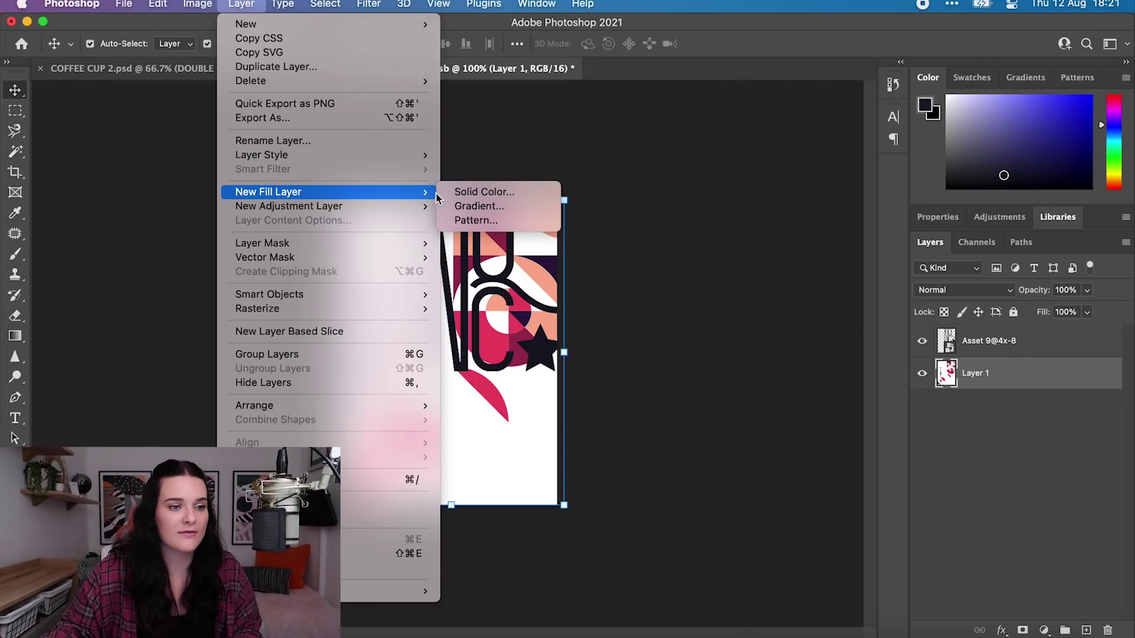
click(458, 192)
click(704, 294)
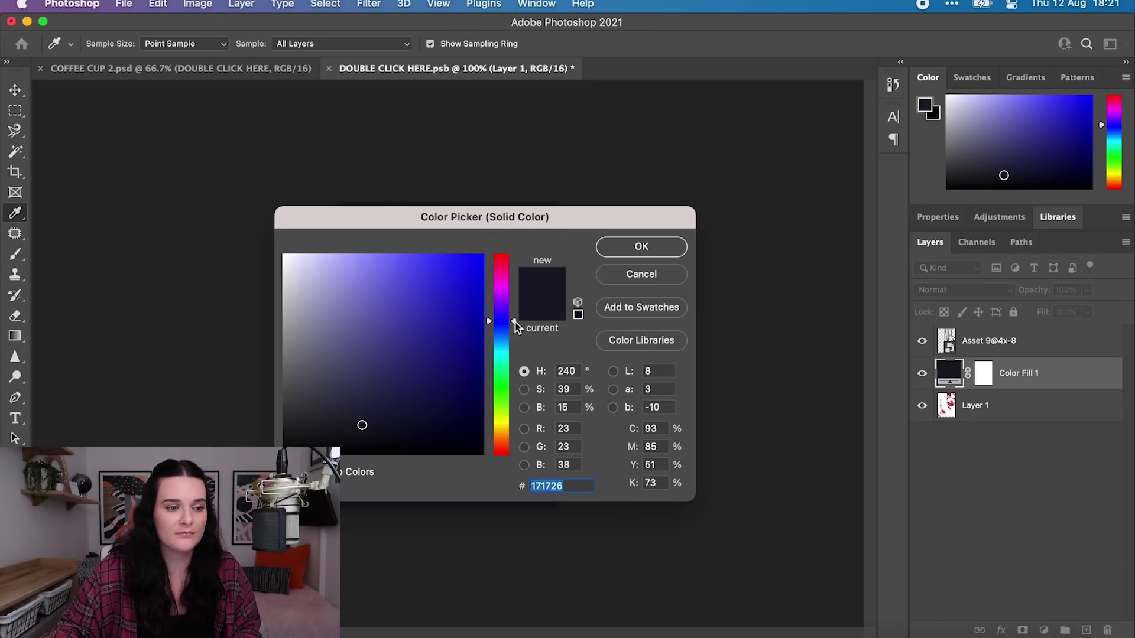
click(277, 268)
click(641, 246)
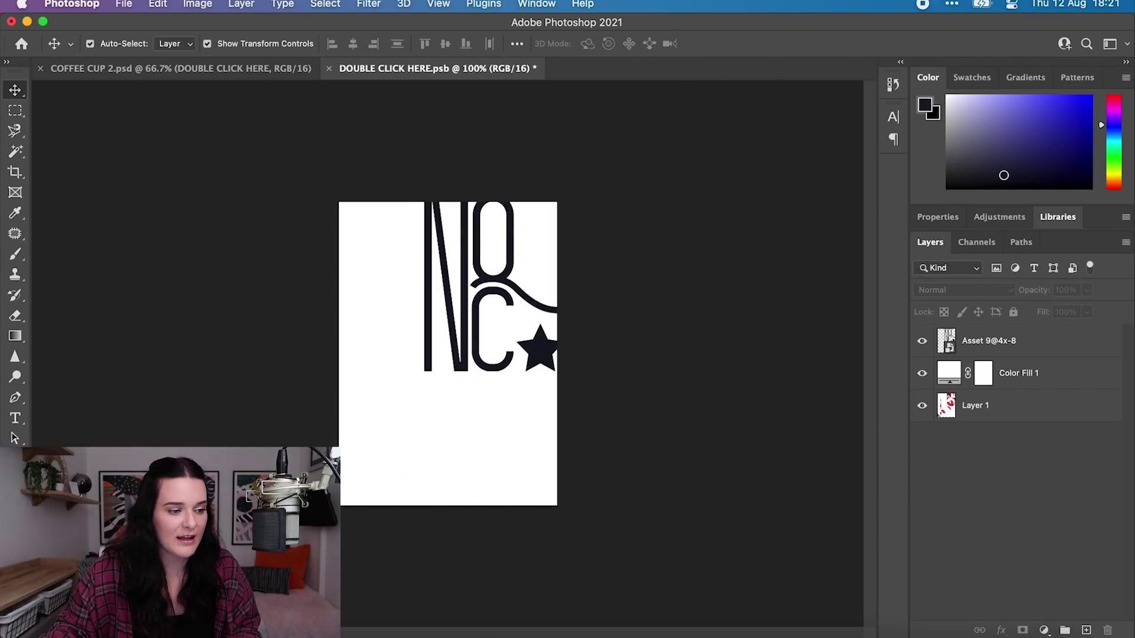
click(319, 635)
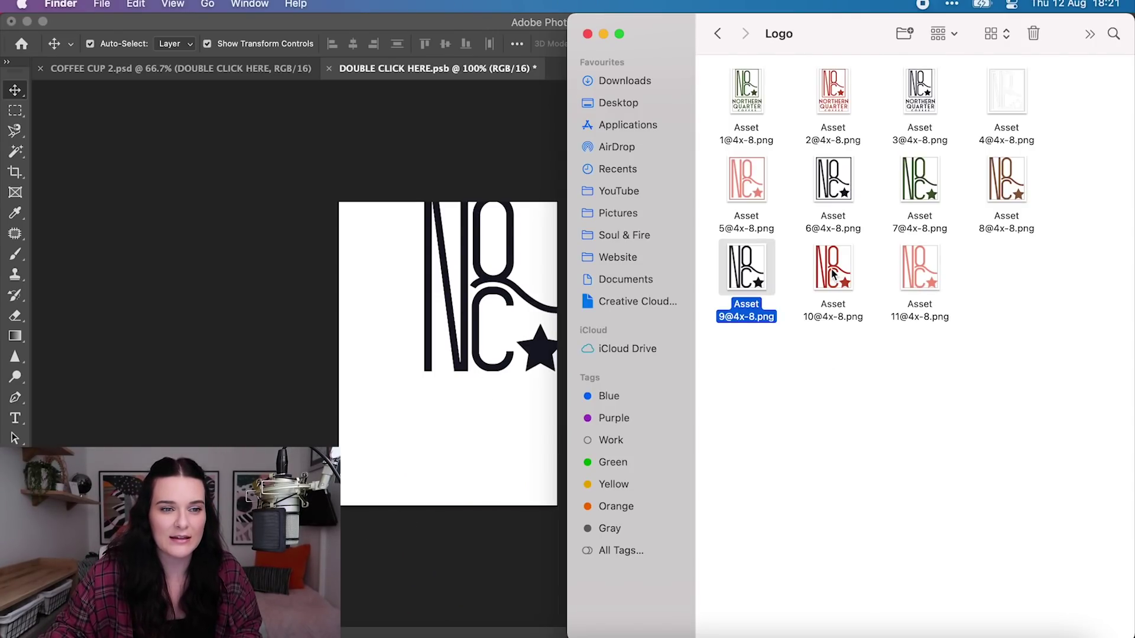
drag(833, 274, 413, 461)
key(Return)
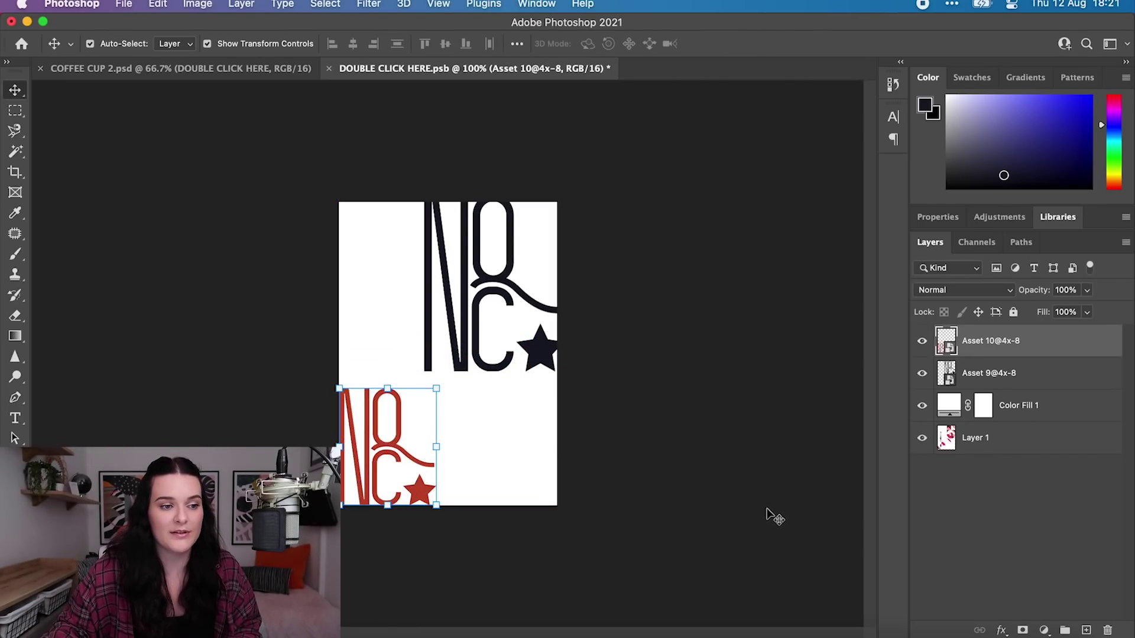
click(724, 523)
key(super+Tab)
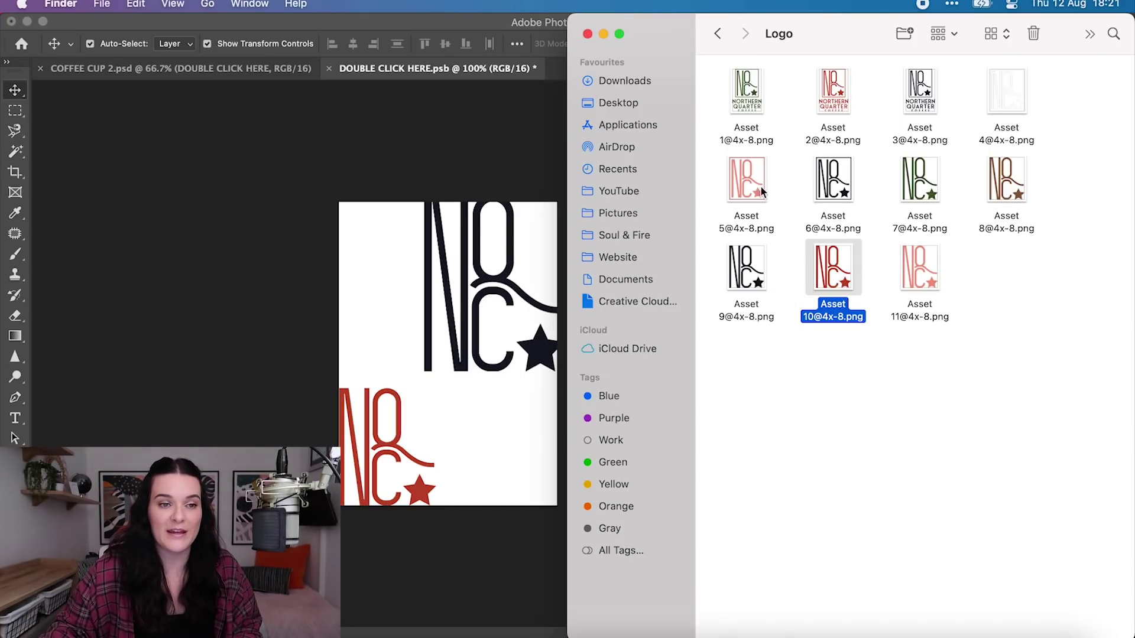
click(746, 106)
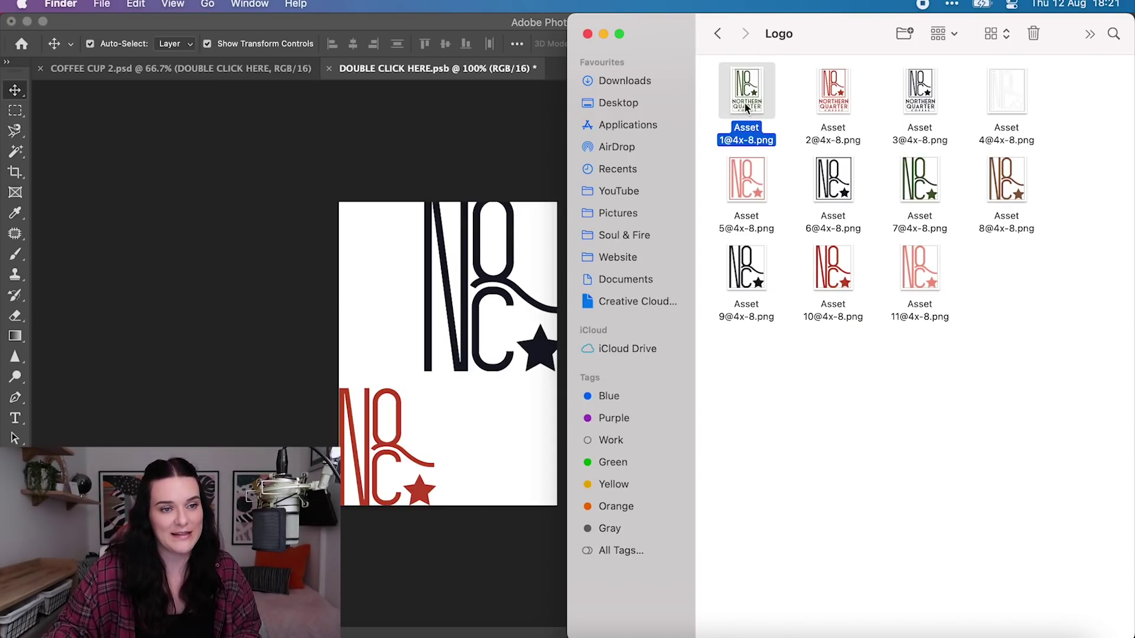
drag(746, 107, 447, 354)
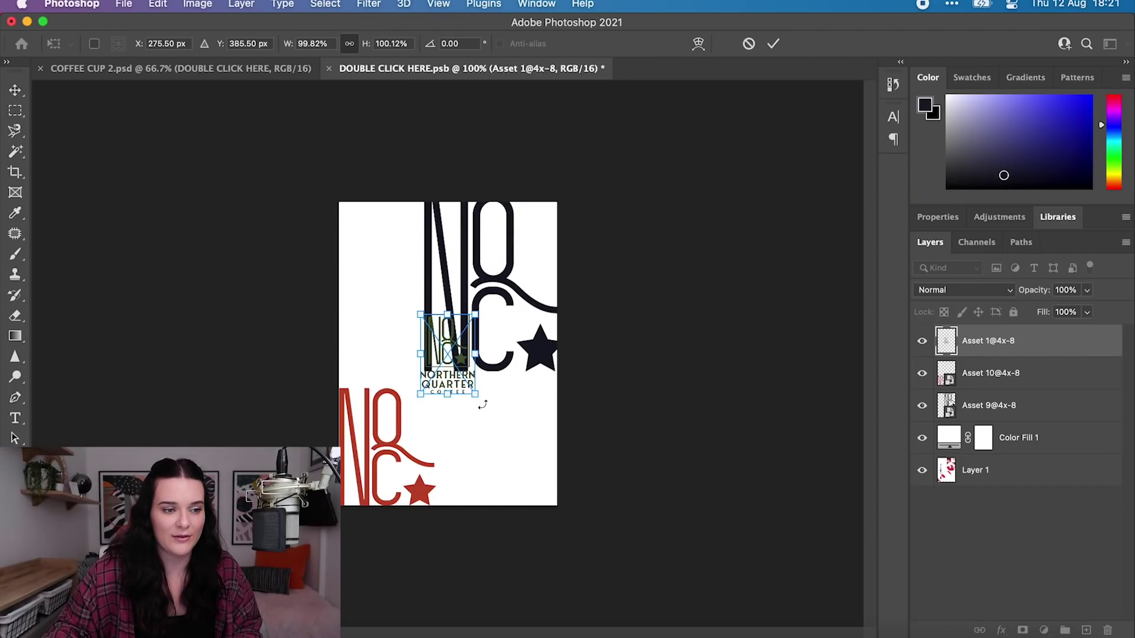
drag(482, 405, 498, 319)
drag(423, 348, 301, 339)
drag(365, 316, 307, 316)
mouse_move(398, 249)
mouse_down()
mouse_move(428, 223)
mouse_move(415, 237)
mouse_up()
key(super+z)
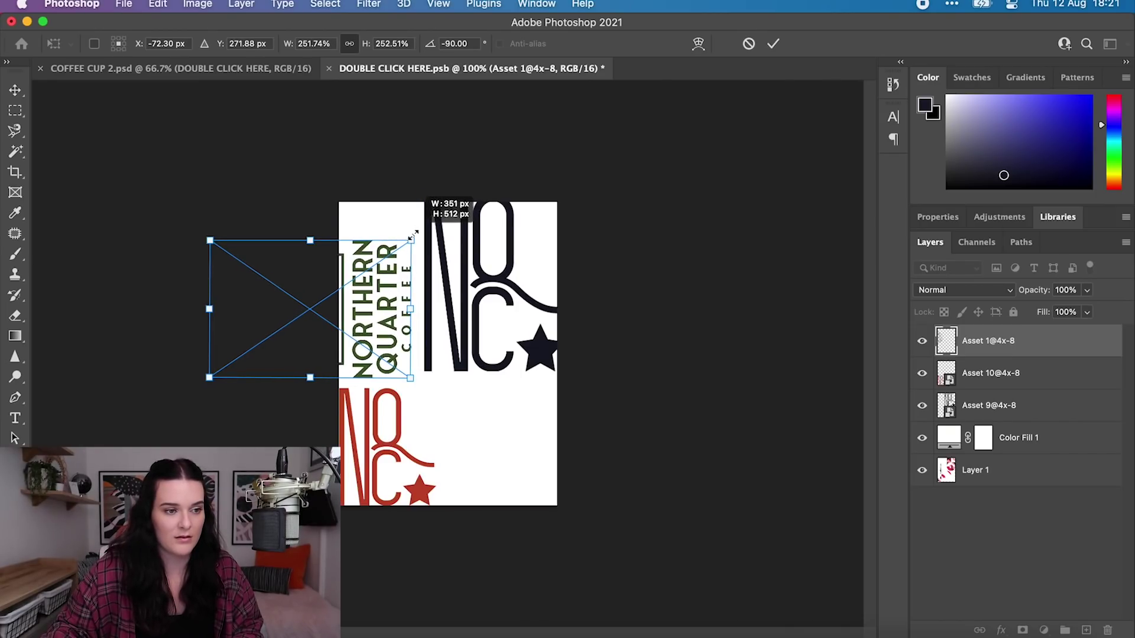
drag(371, 287, 362, 289)
click(772, 44)
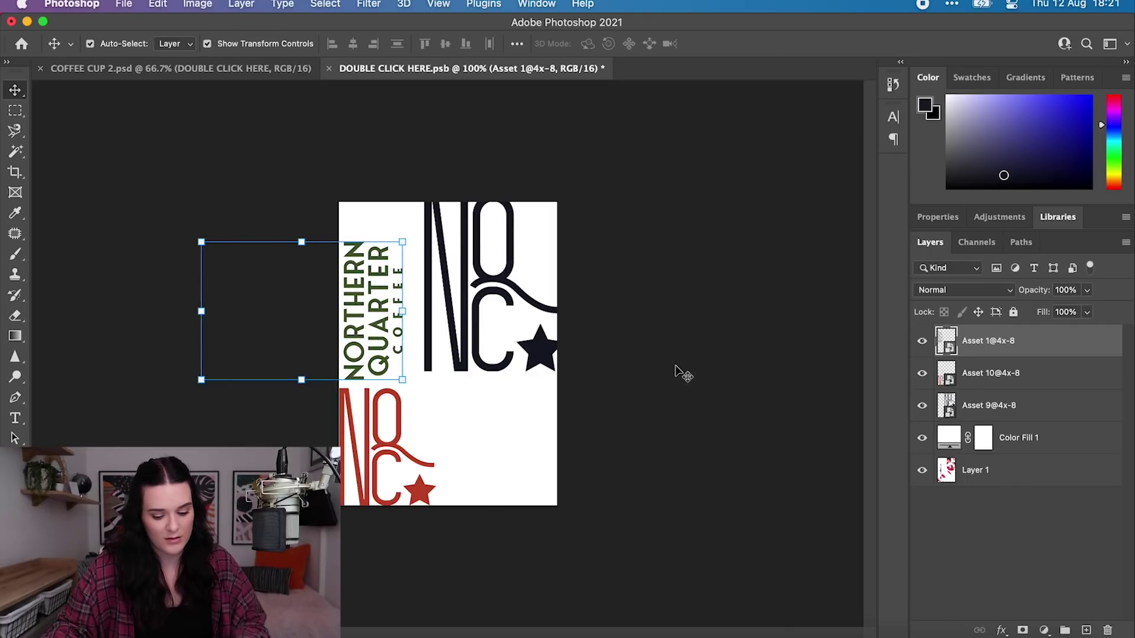
Save the smart object and switch to COFFEE CUP 2.psd to check the artwork on the cup
key(super+s)
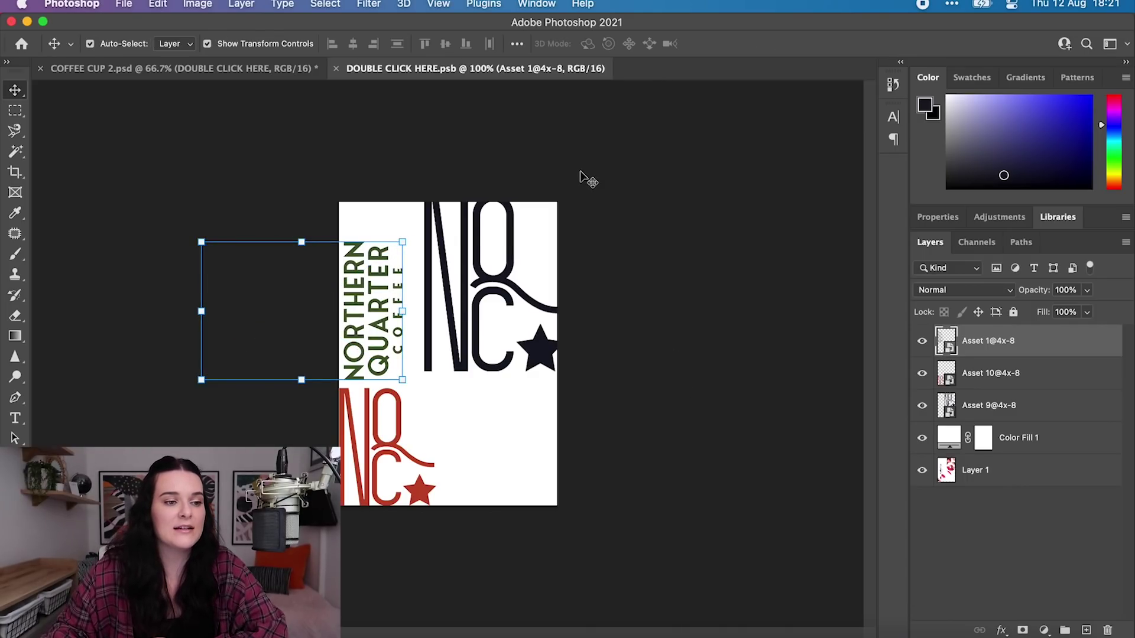
click(655, 288)
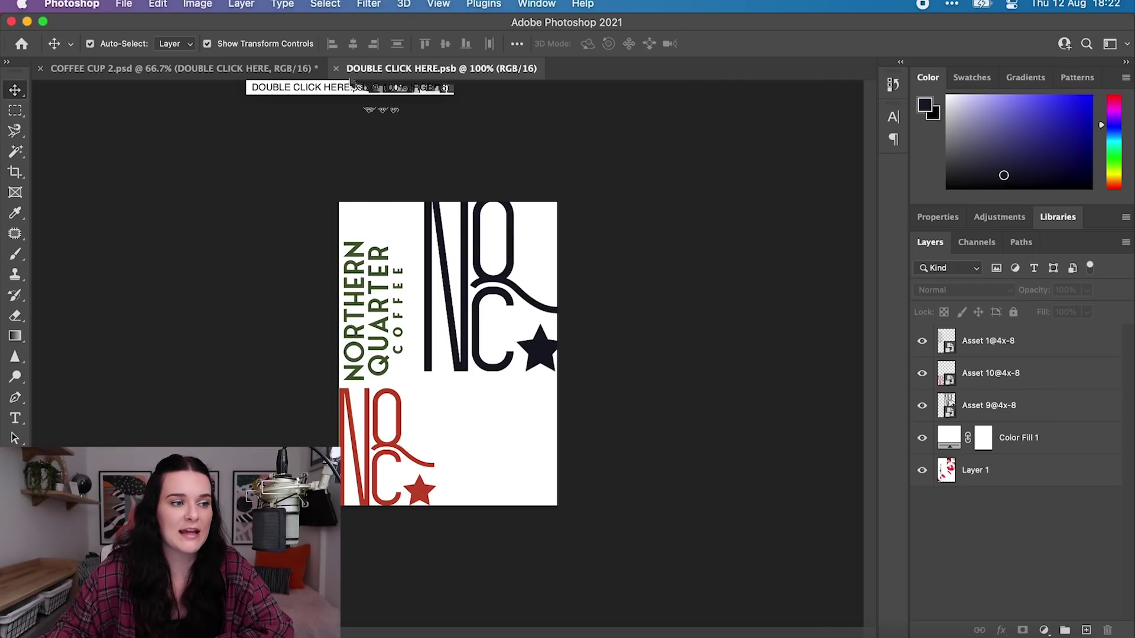
click(154, 75)
click(594, 431)
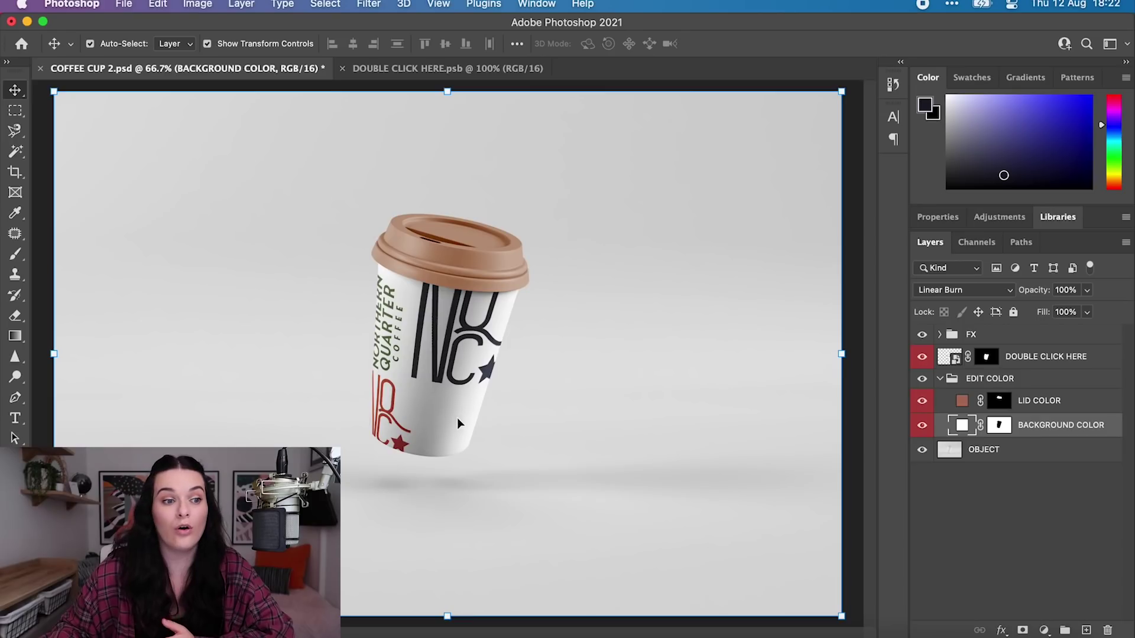
click(376, 71)
click(398, 283)
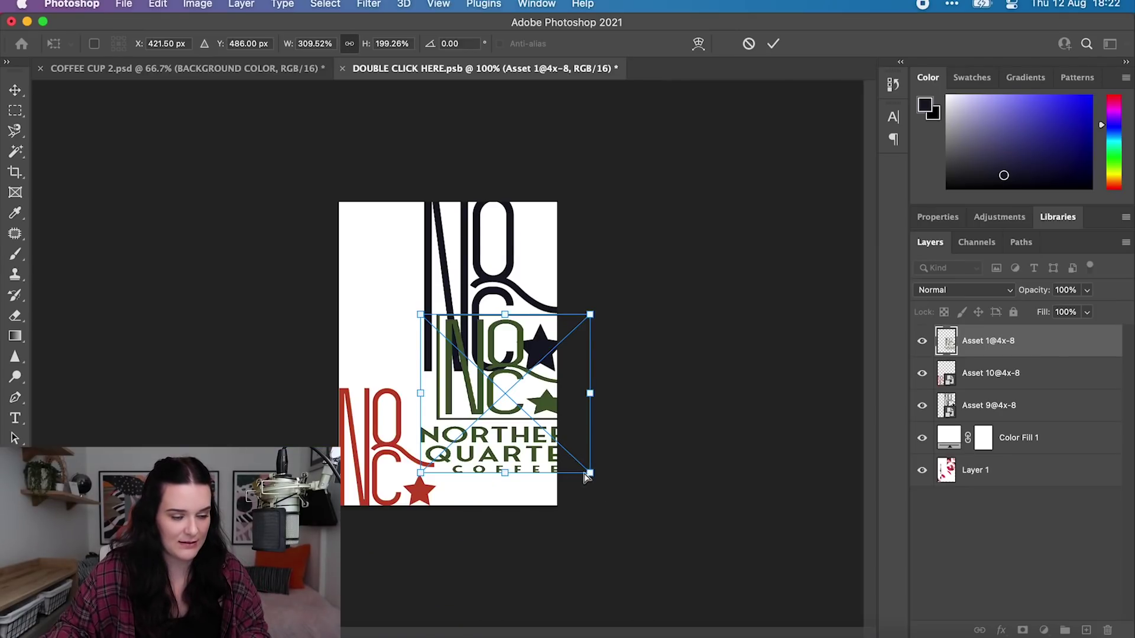
drag(588, 475, 539, 463)
drag(504, 422, 528, 420)
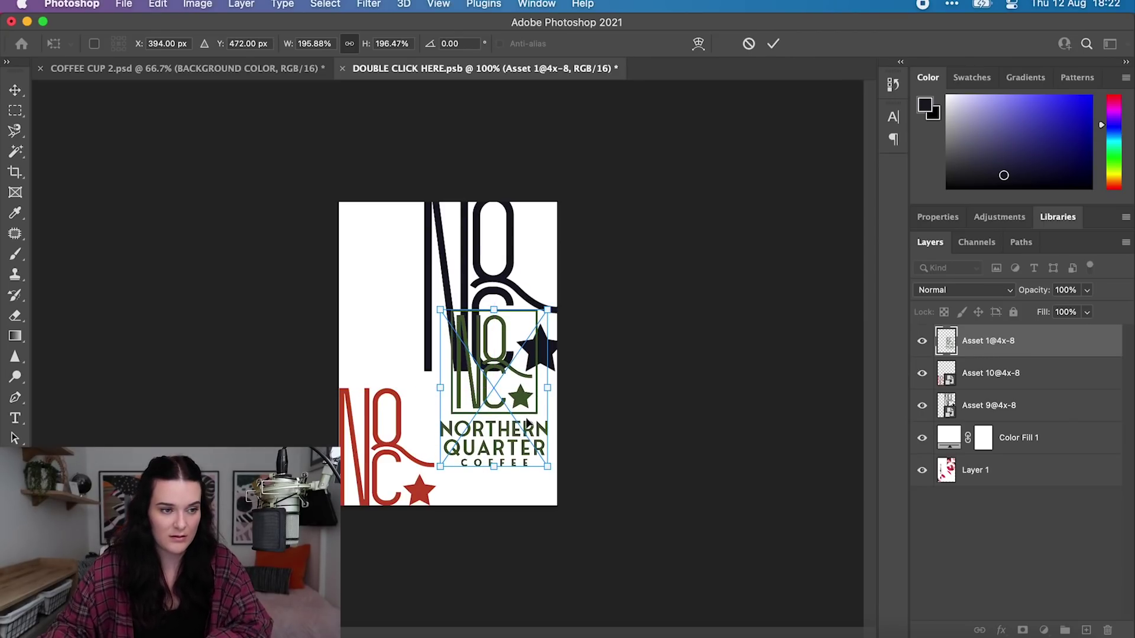
key(Return)
Select the boxed NQC emblem of the green logo with a rectangular marquee and delete it, keeping only the wordmark
click(14, 110)
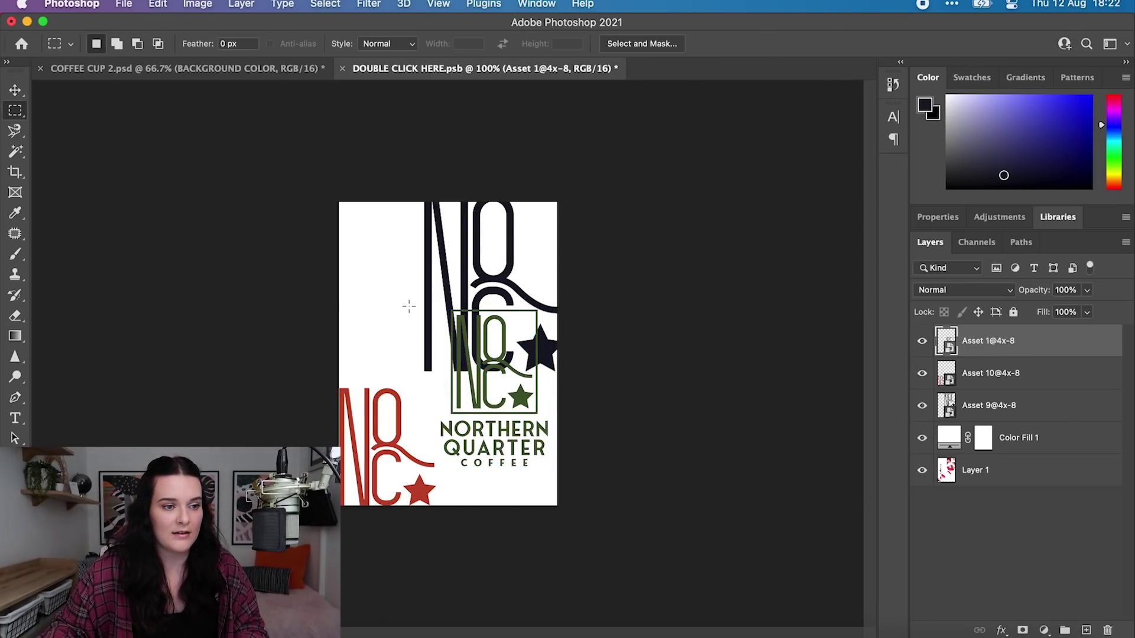
drag(409, 304, 566, 418)
key(Delete)
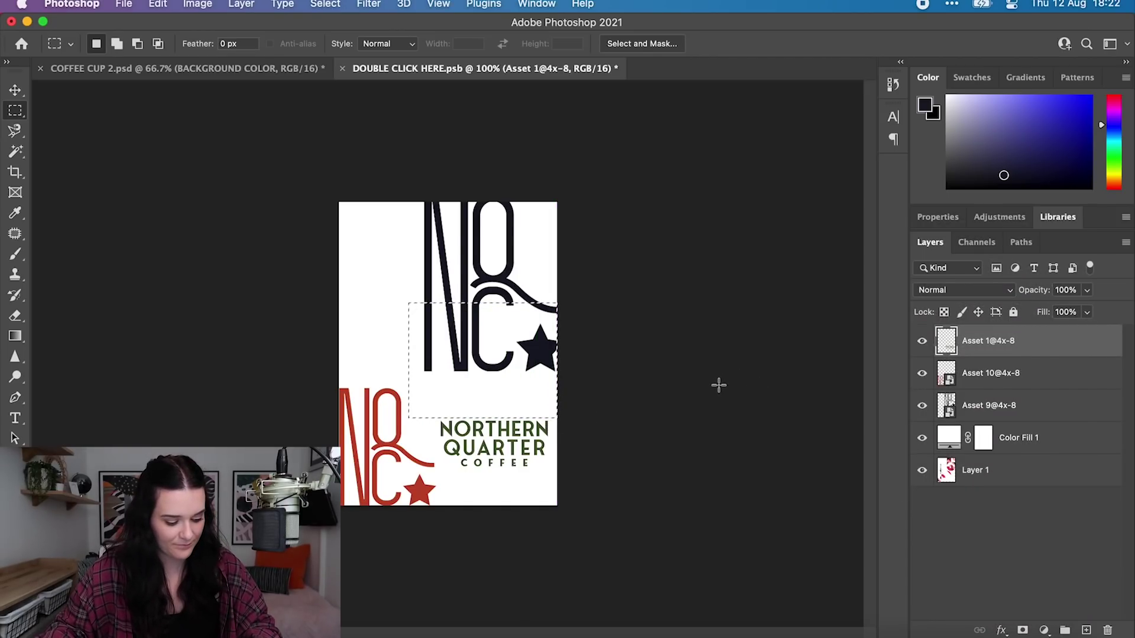
Clear the selection, move the green wordmark slightly higher beside the red emblem, then save the smart object and return to COFFEE CUP 2.psd
key(super+d)
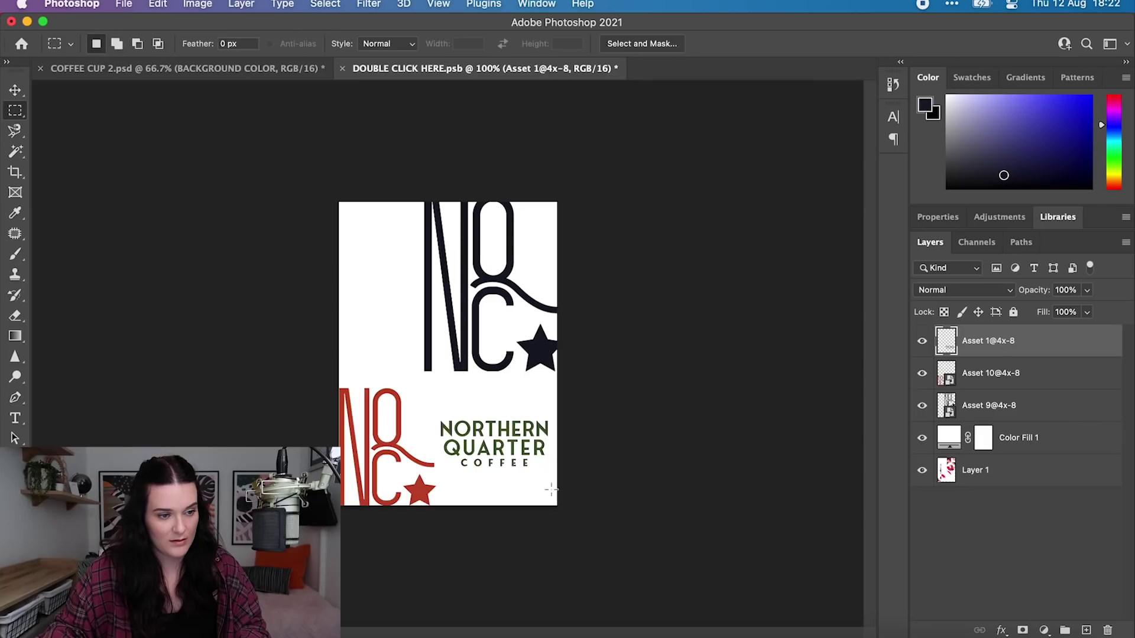
key(v)
click(464, 397)
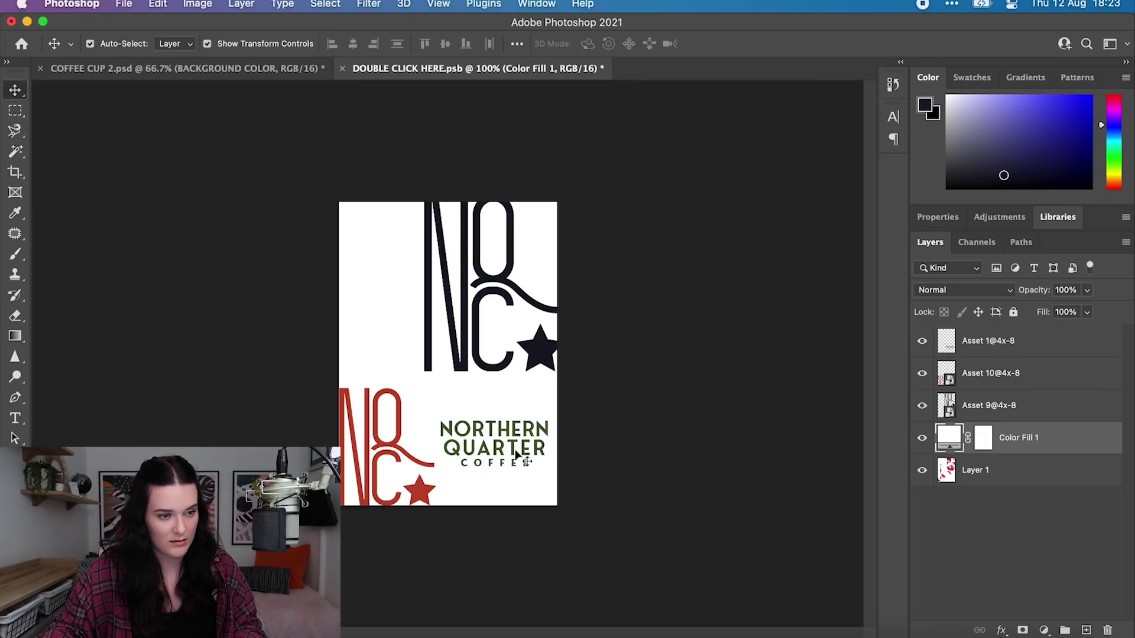
mouse_move(514, 452)
mouse_down()
mouse_move(368, 316)
mouse_move(411, 304)
mouse_move(400, 299)
mouse_move(513, 442)
mouse_move(517, 416)
mouse_move(516, 449)
mouse_up()
click(664, 424)
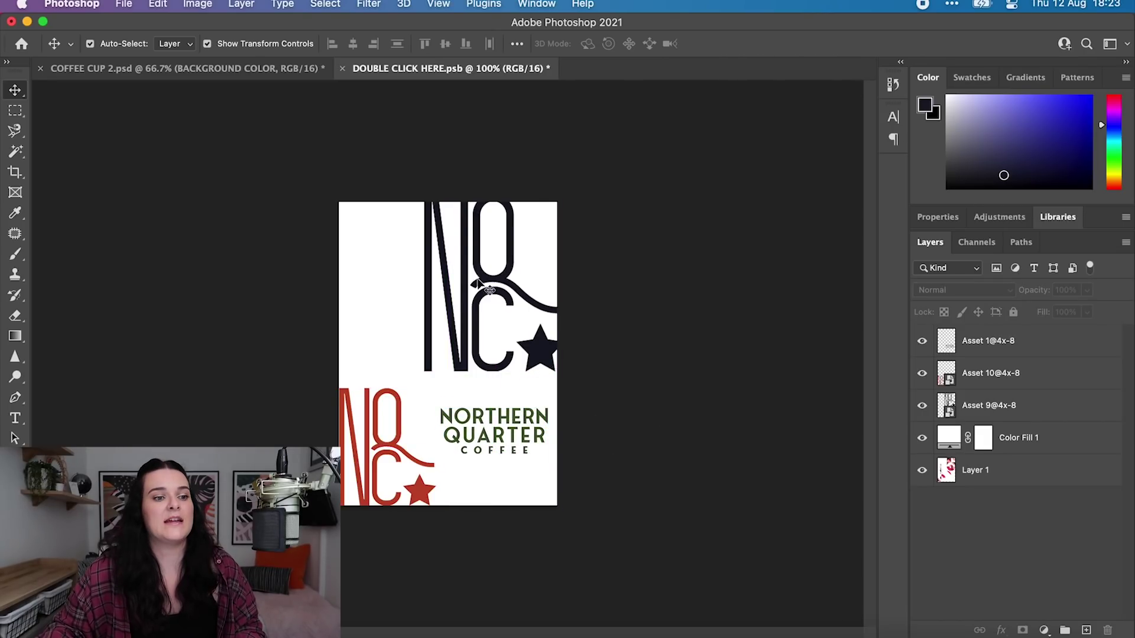
key(super+s)
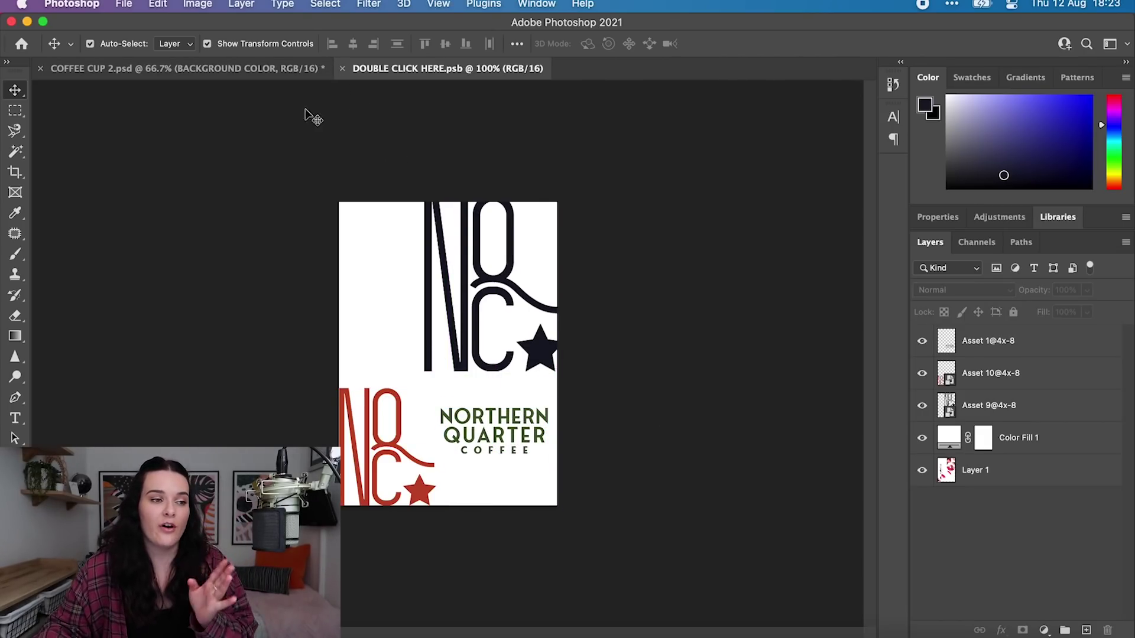
click(264, 69)
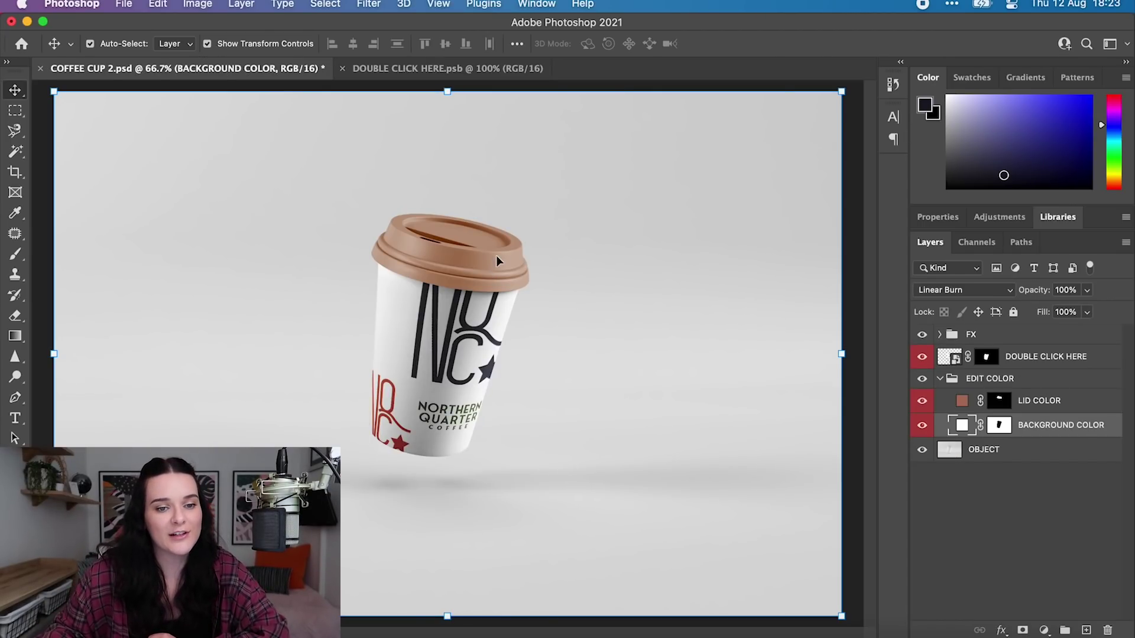
Set the LID COLOR fill layer to #171726
double_click(961, 401)
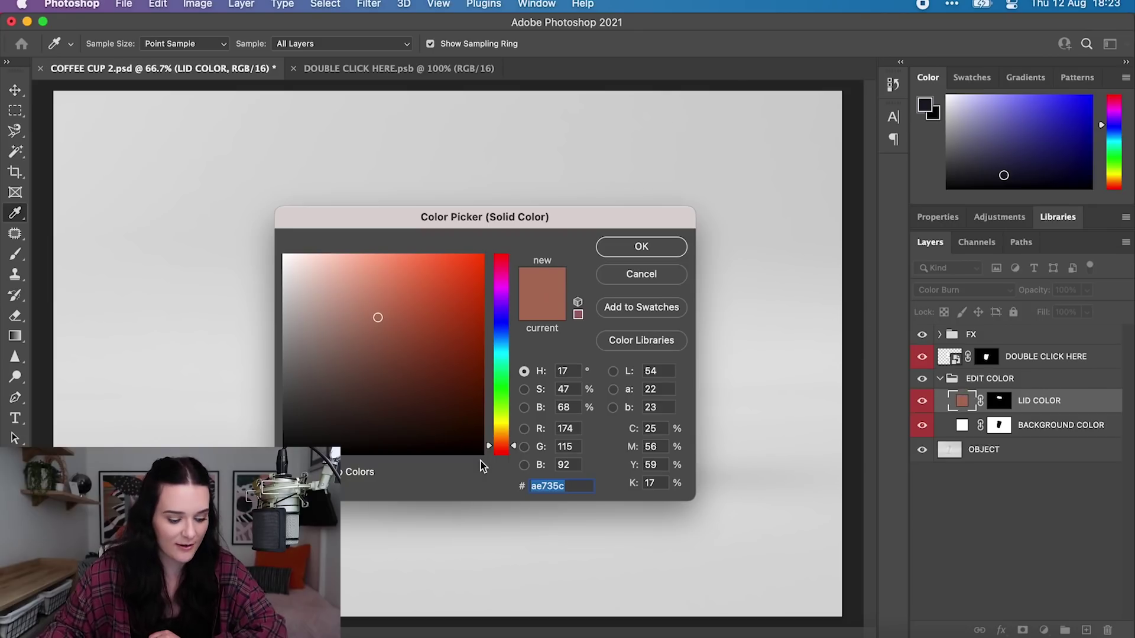
text(171726)
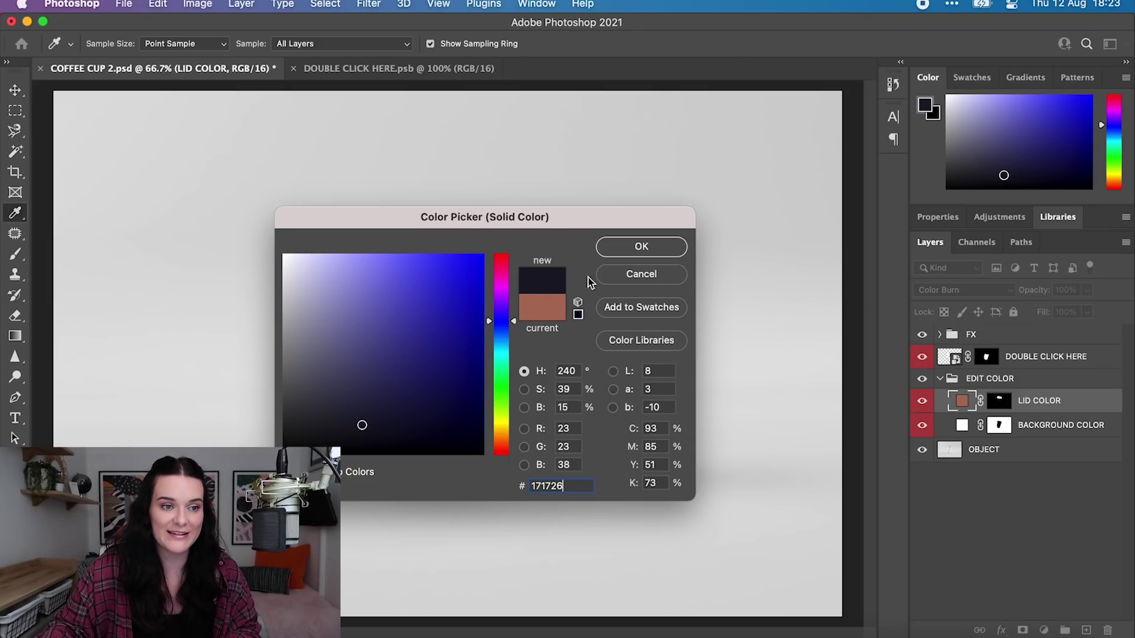
click(610, 246)
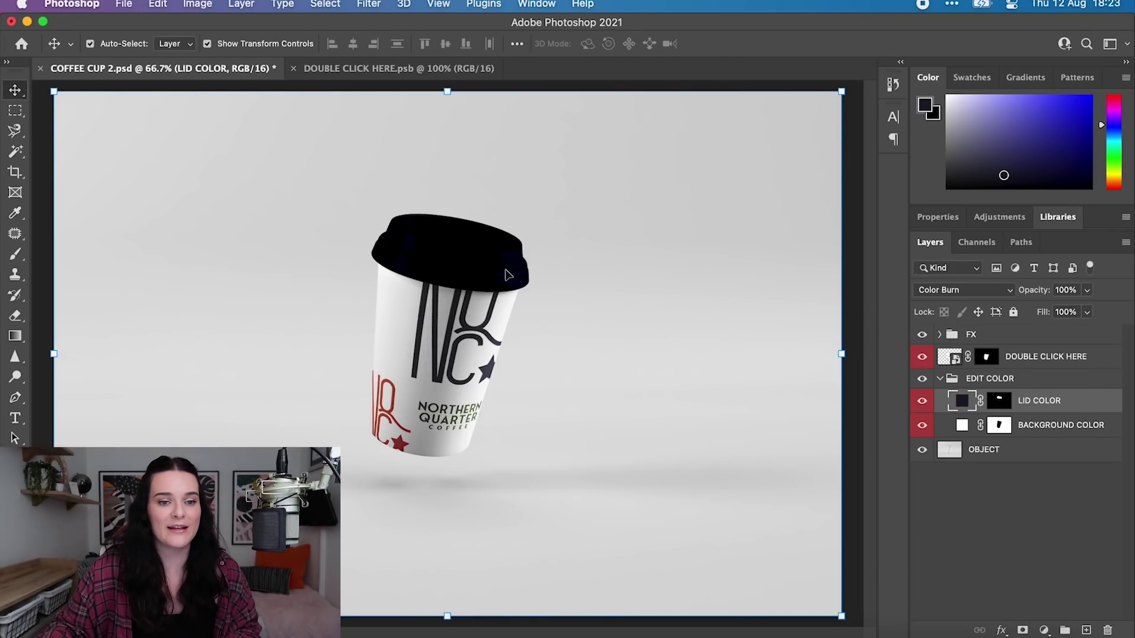
Try a bright orange on the LID COLOR fill layer for the cup's lid
double_click(961, 401)
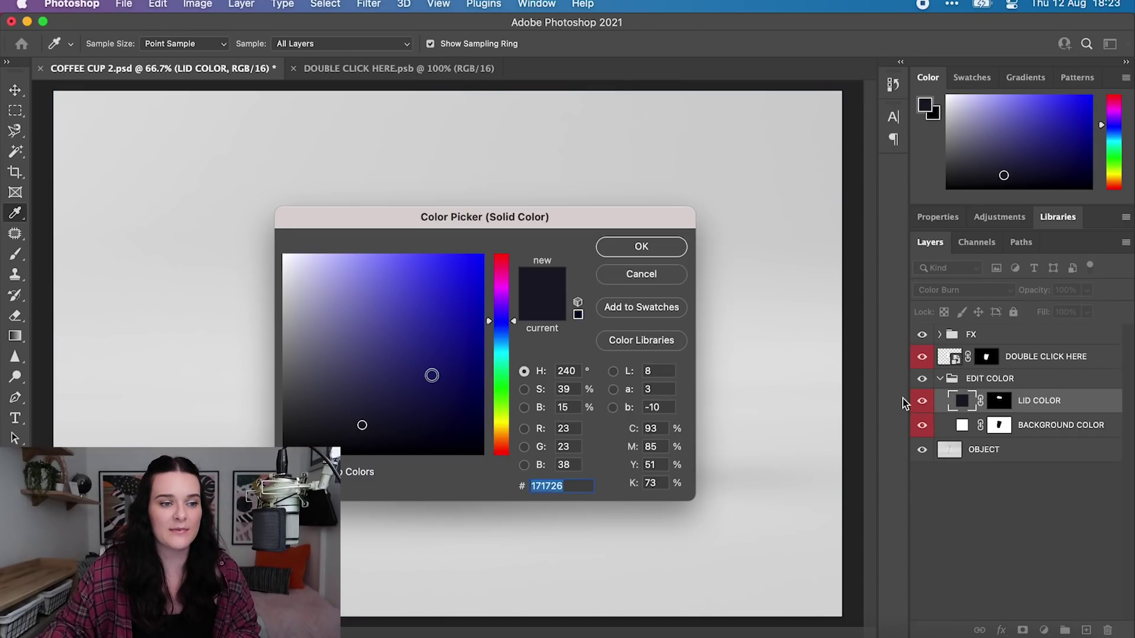
click(504, 435)
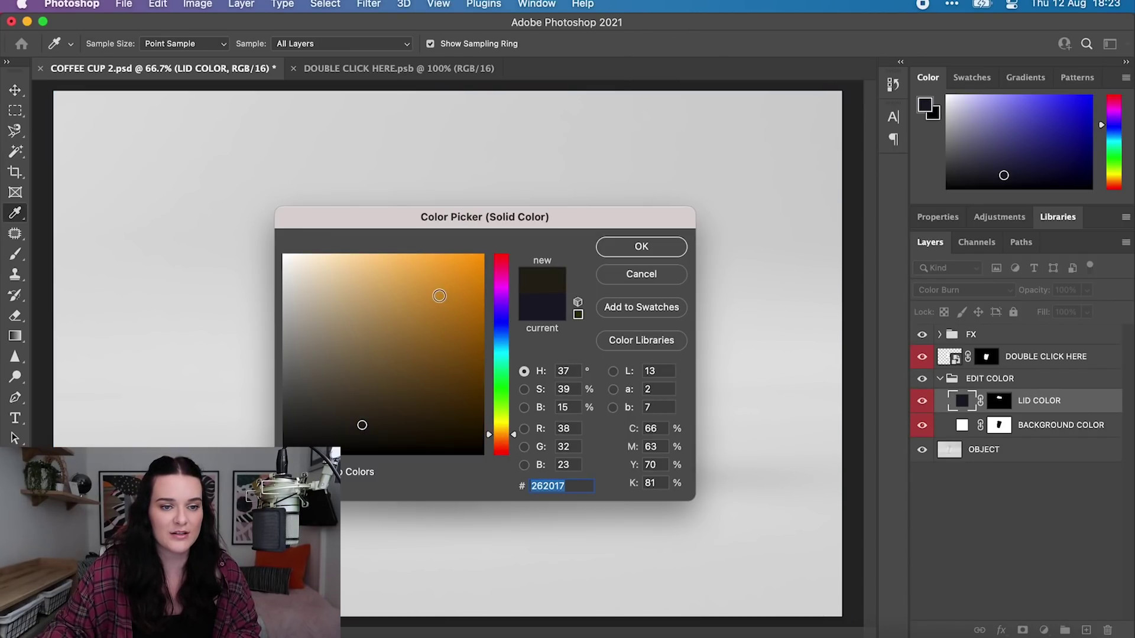
click(446, 280)
click(610, 248)
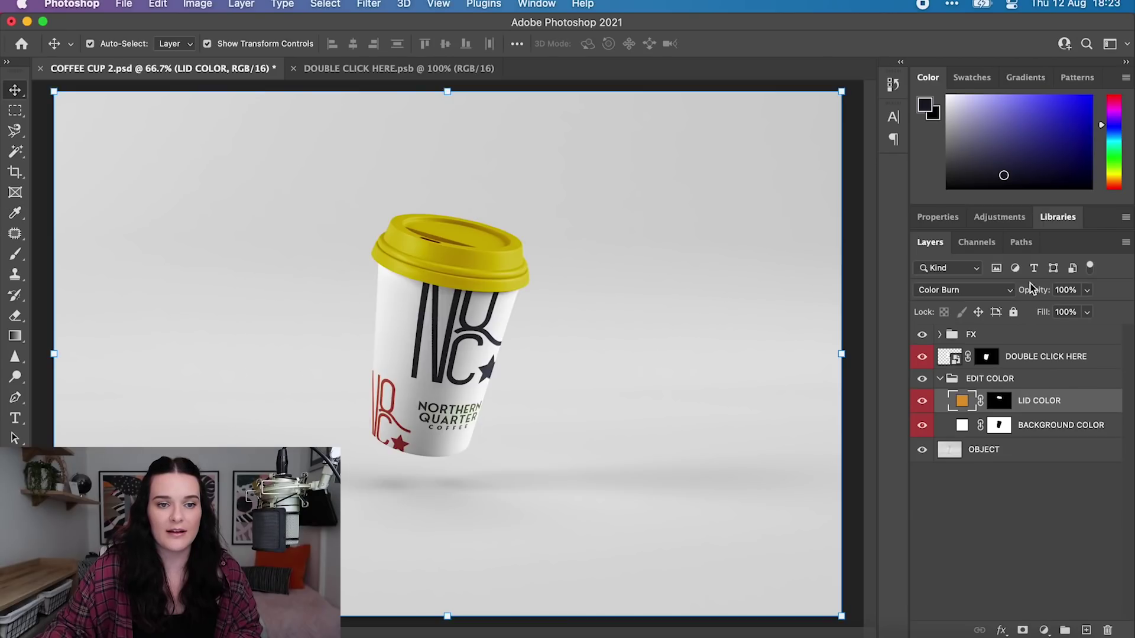
Consult the rust swatch in the Centenarios Coffee color theme and set the LID COLOR fill to #bf6f41
click(1047, 219)
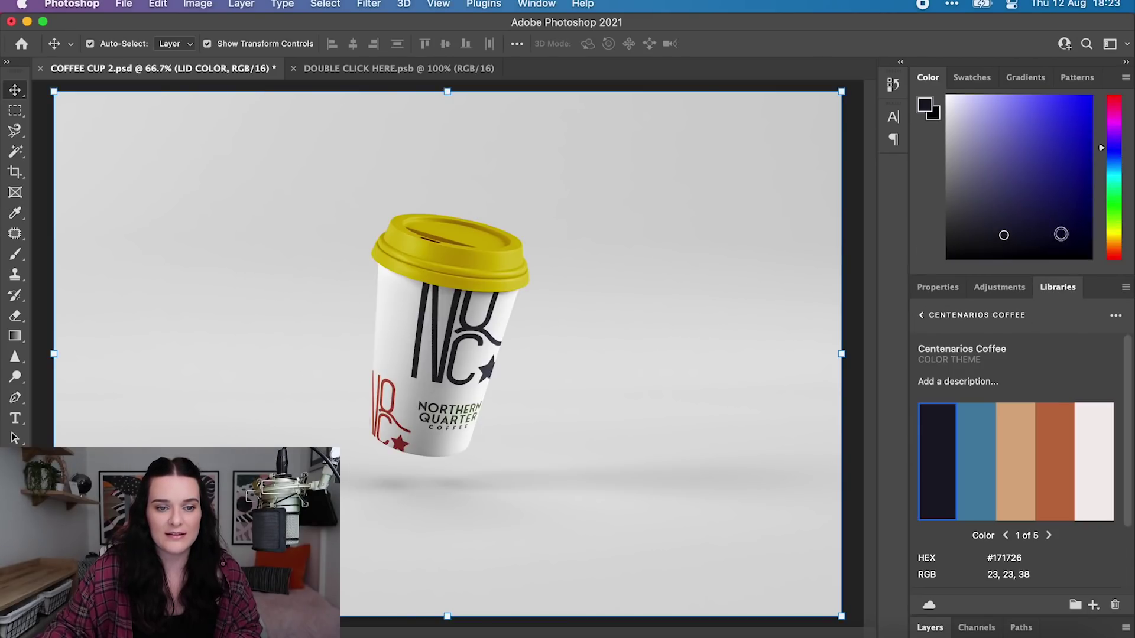
click(1056, 462)
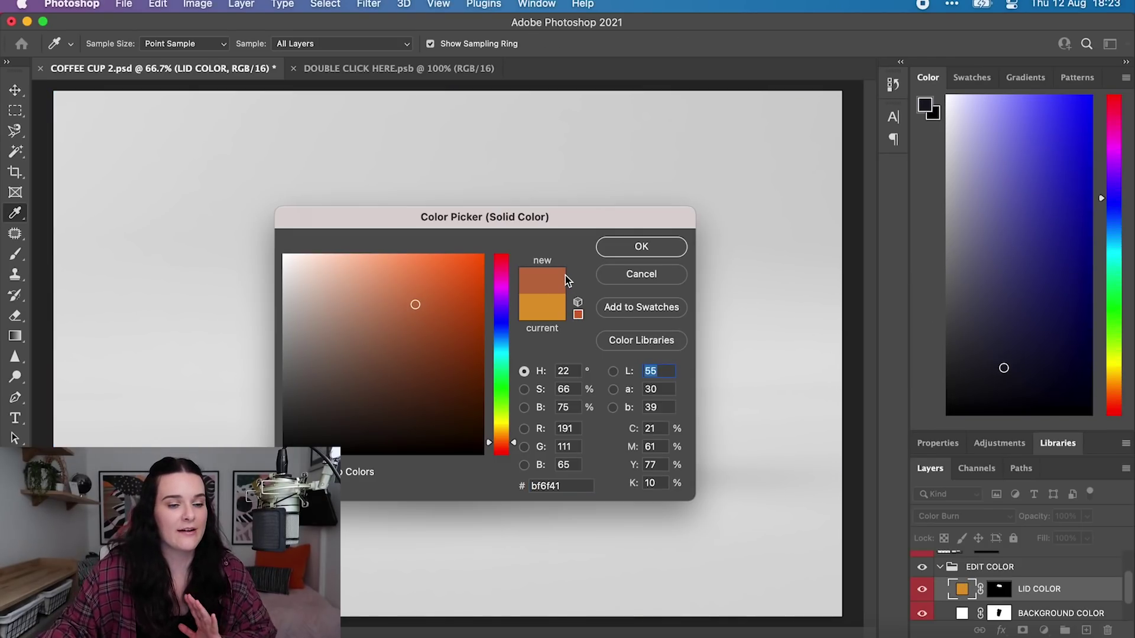
click(654, 248)
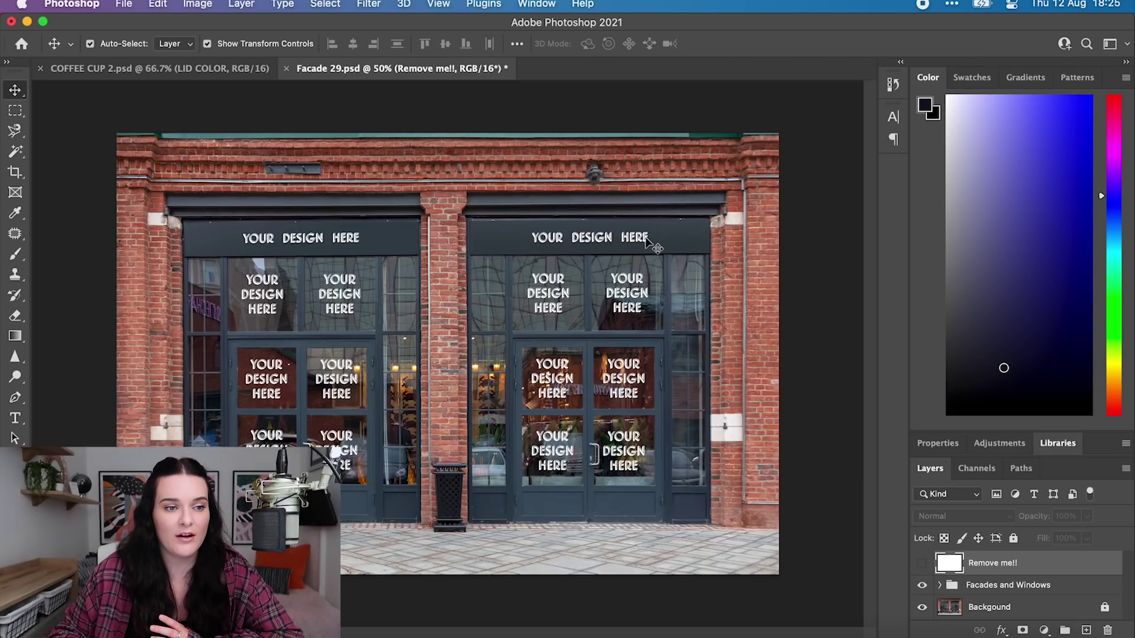
Switch to NQC.ai in Illustrator and join the three lines of the centred NORTHERN QUARTER COFFEE text into a single line
click(641, 637)
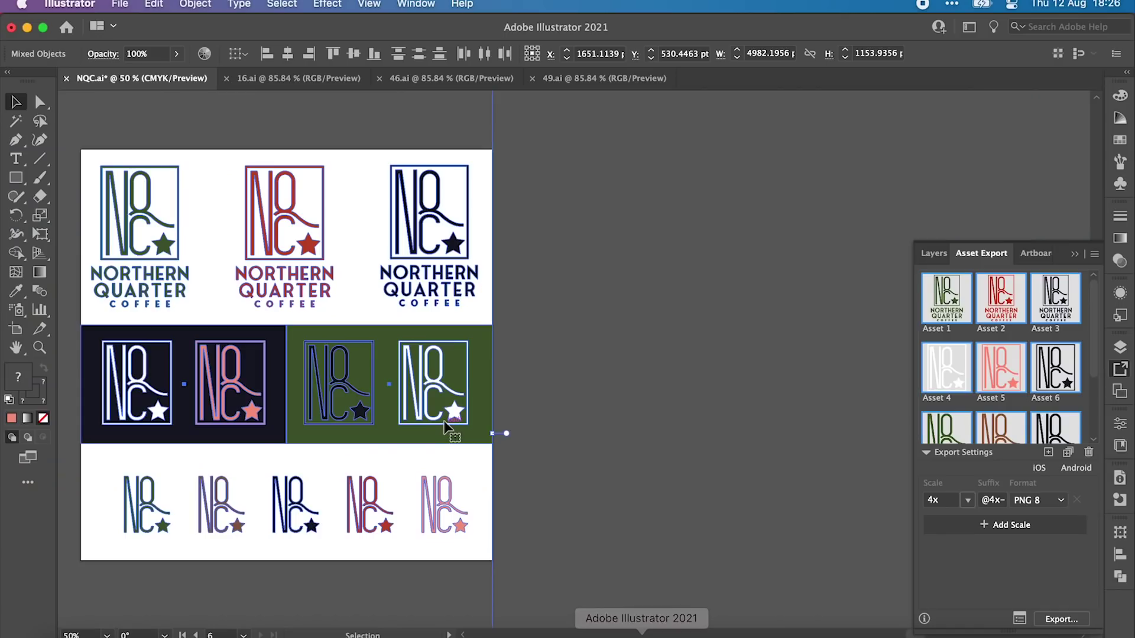
click(514, 266)
click(431, 290)
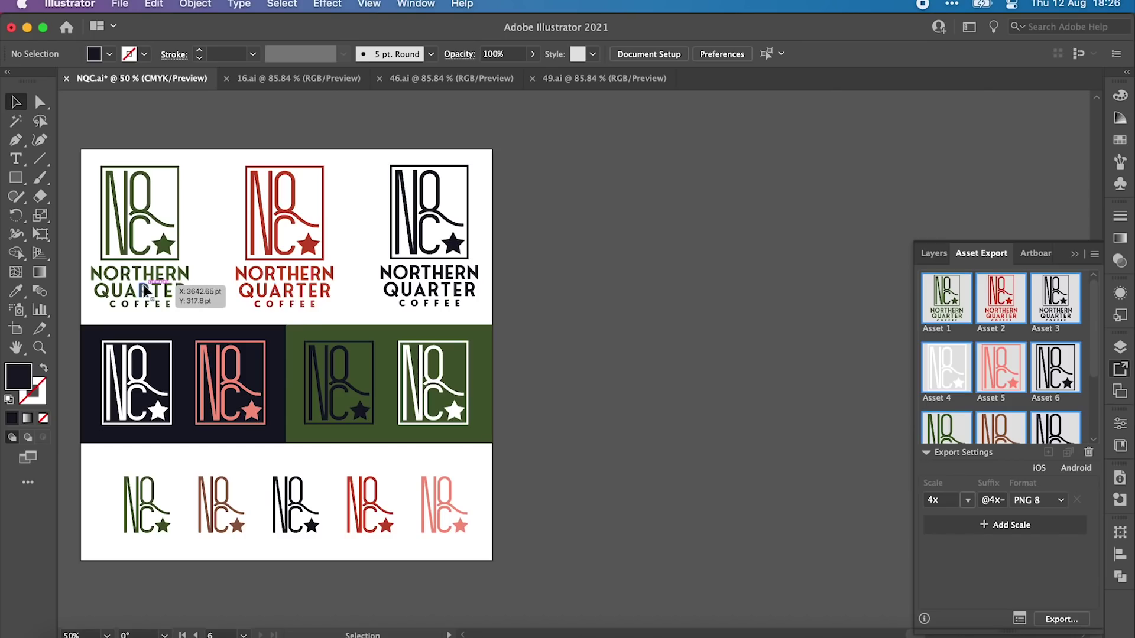
click(144, 290)
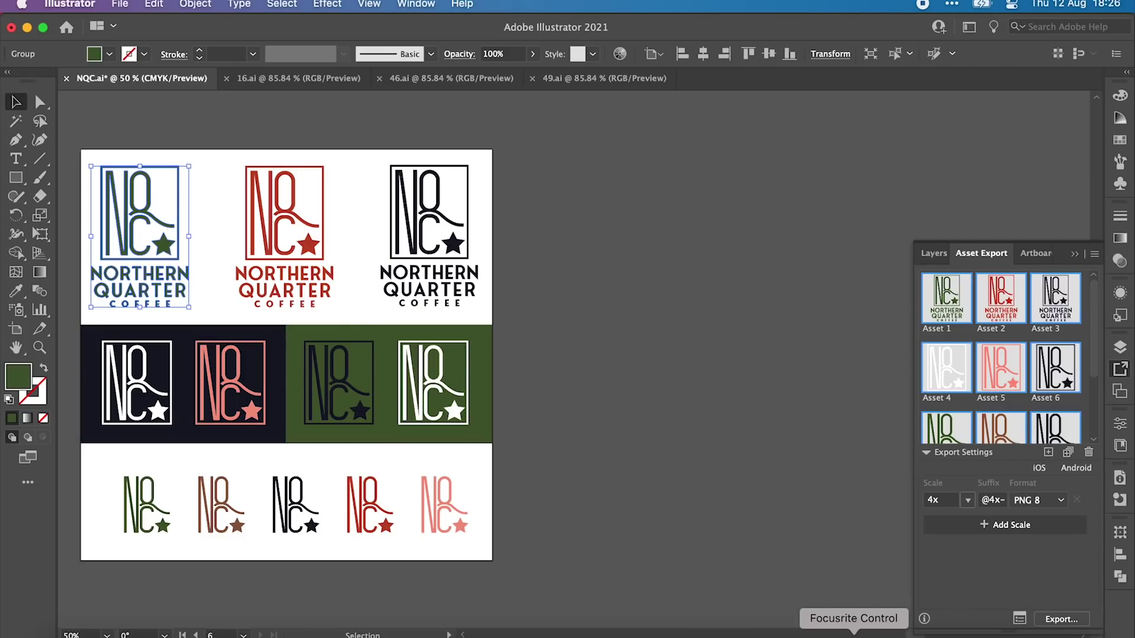
drag(908, 636, 864, 634)
drag(281, 442, 633, 260)
drag(186, 354, 720, 382)
key(t)
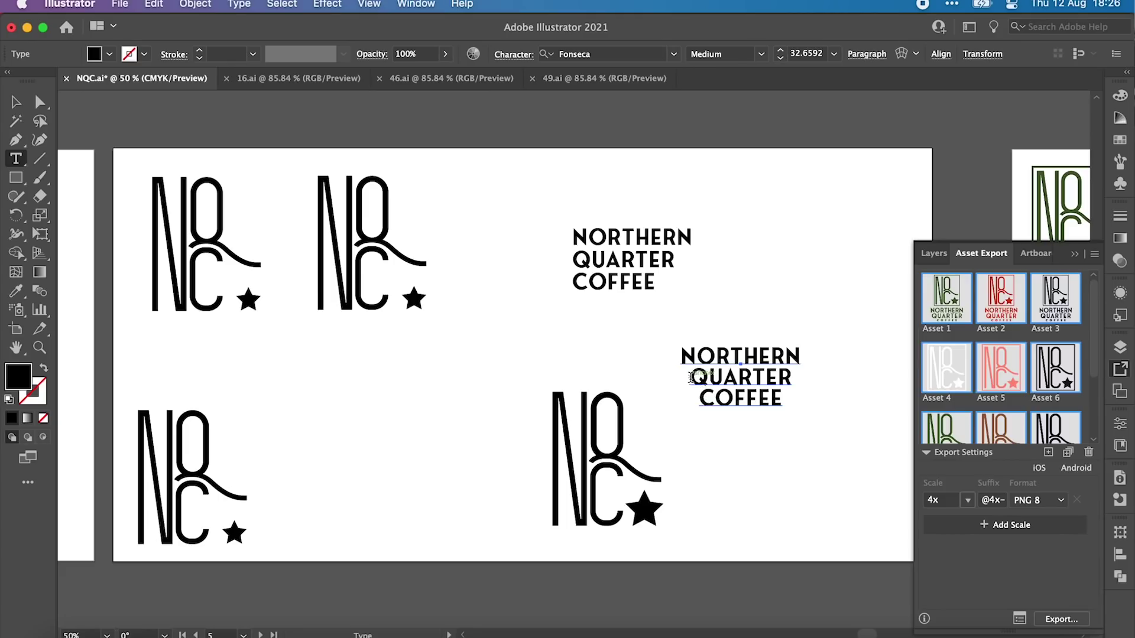
click(692, 376)
key(BackSpace)
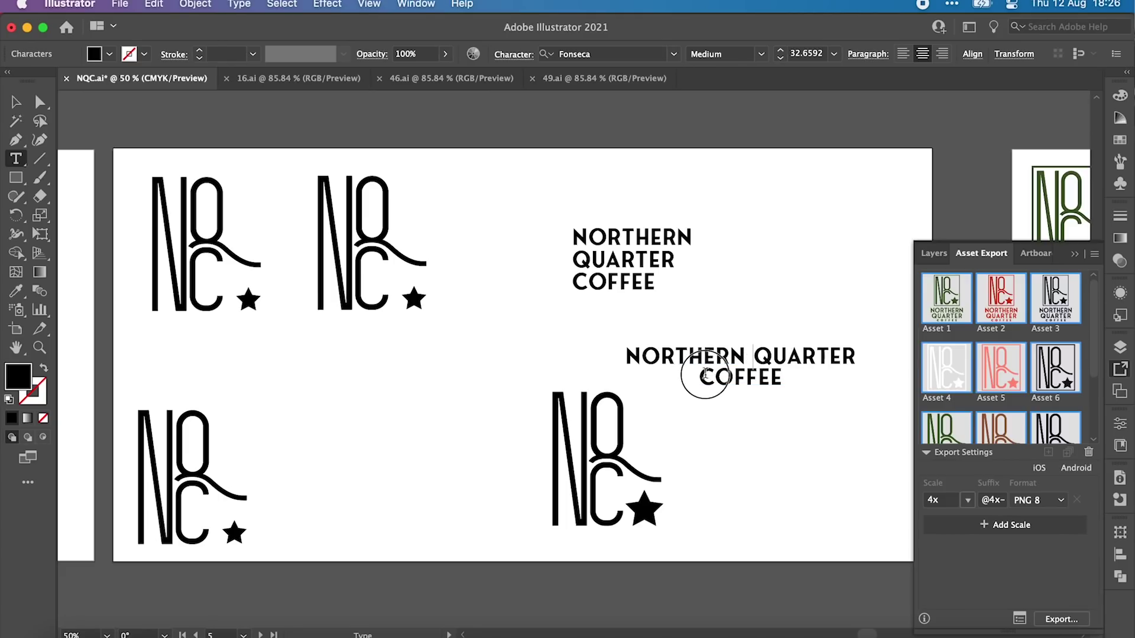
click(703, 376)
key(BackSpace)
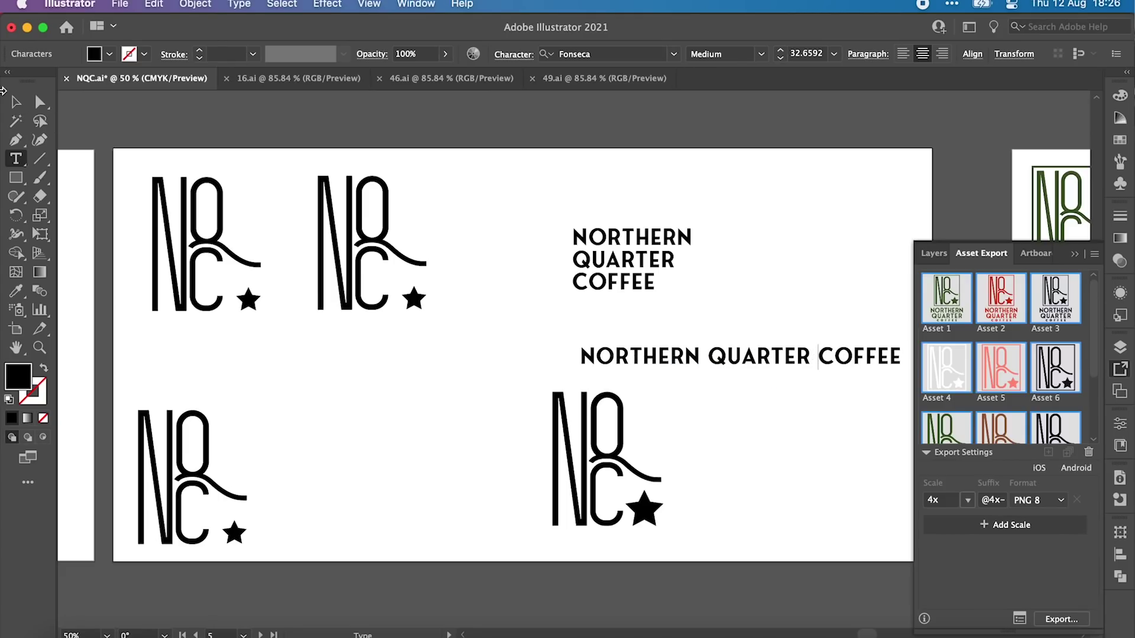
Export the one-line NORTHERN QUARTER COFFEE text as a PNG 8 asset at 4x scale
click(16, 102)
right_click(709, 351)
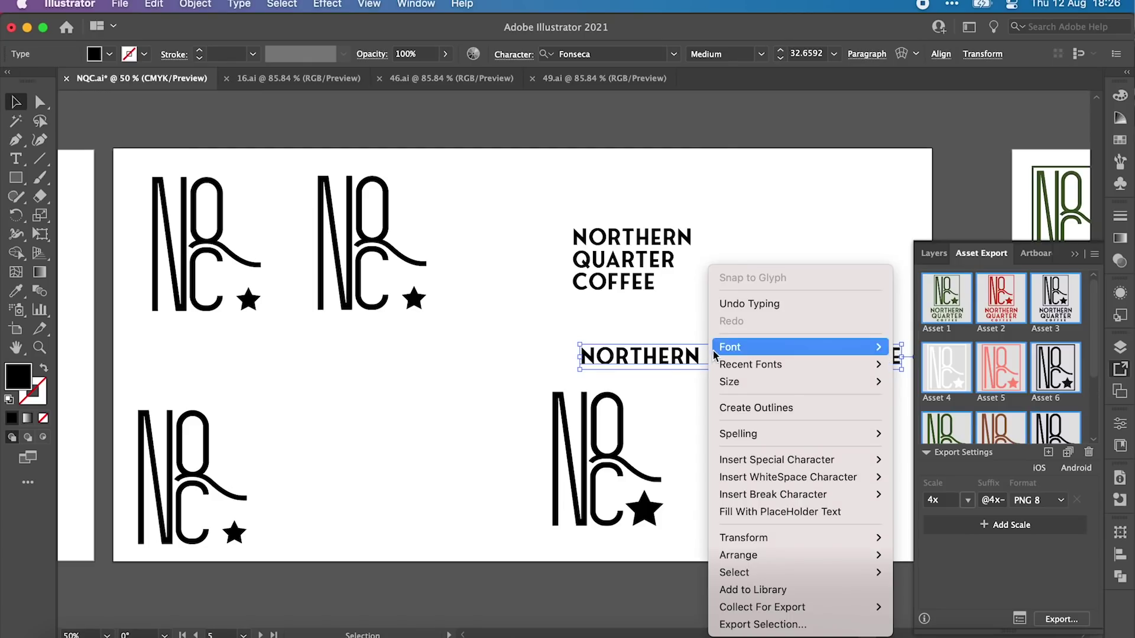
click(765, 625)
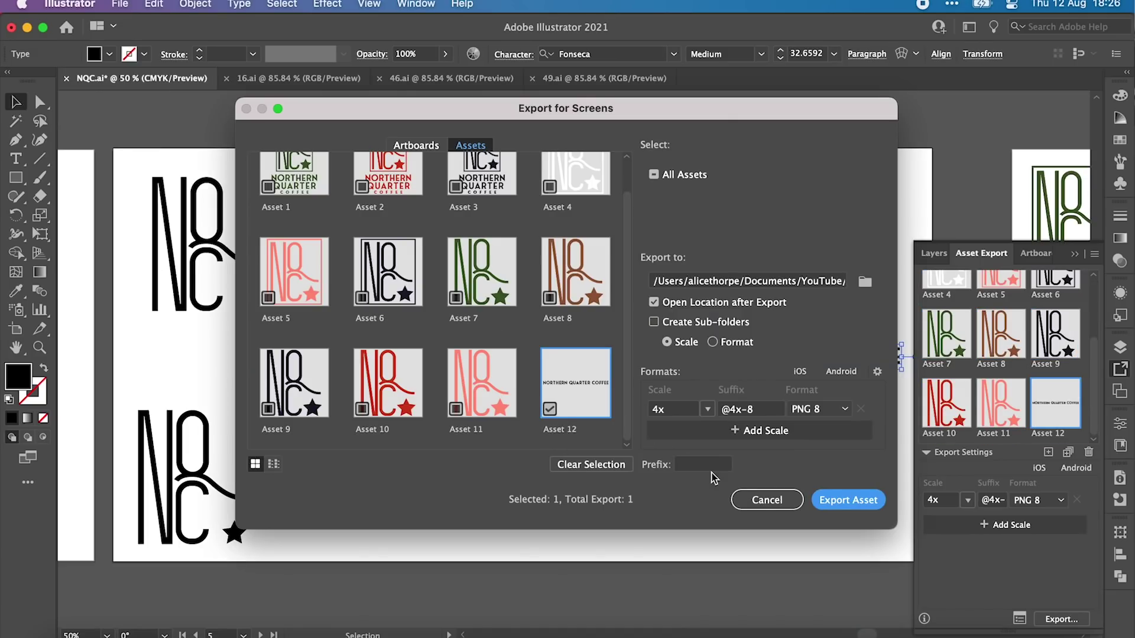
click(708, 409)
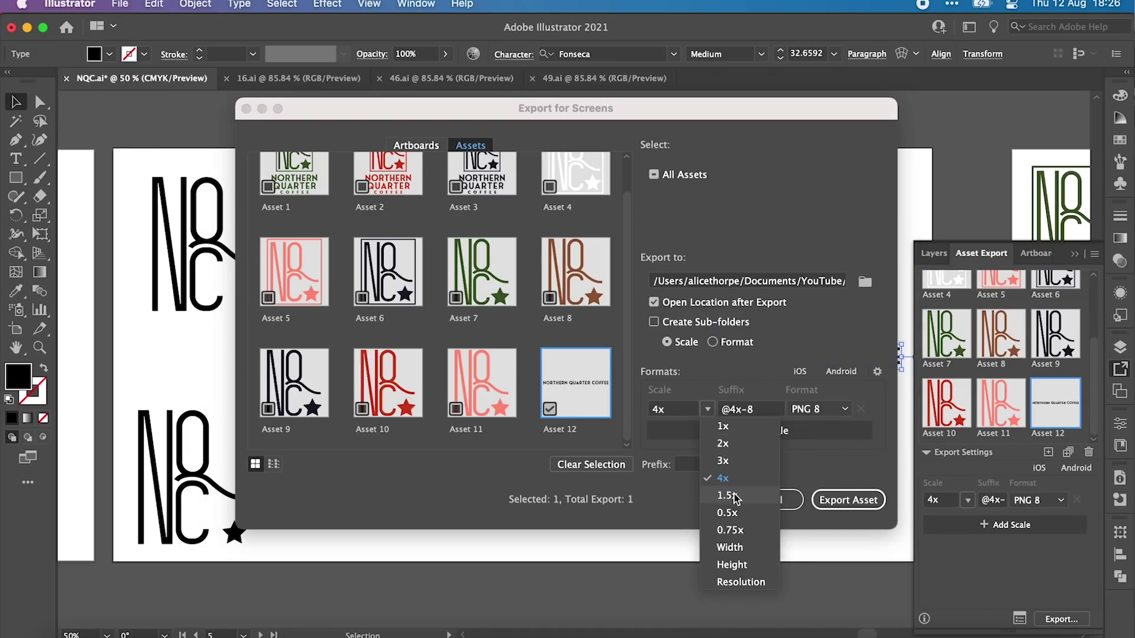
click(822, 495)
click(828, 500)
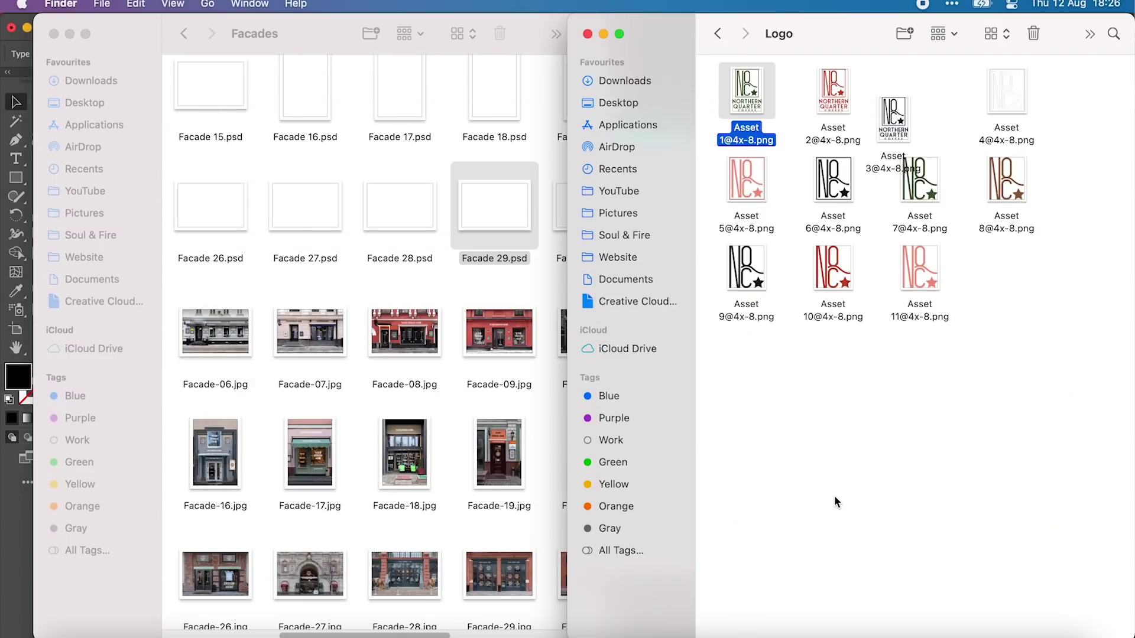
Return to Facade 29.psd in Photoshop and open the Facade 01 smart object from the Facades and Windows group
click(54, 35)
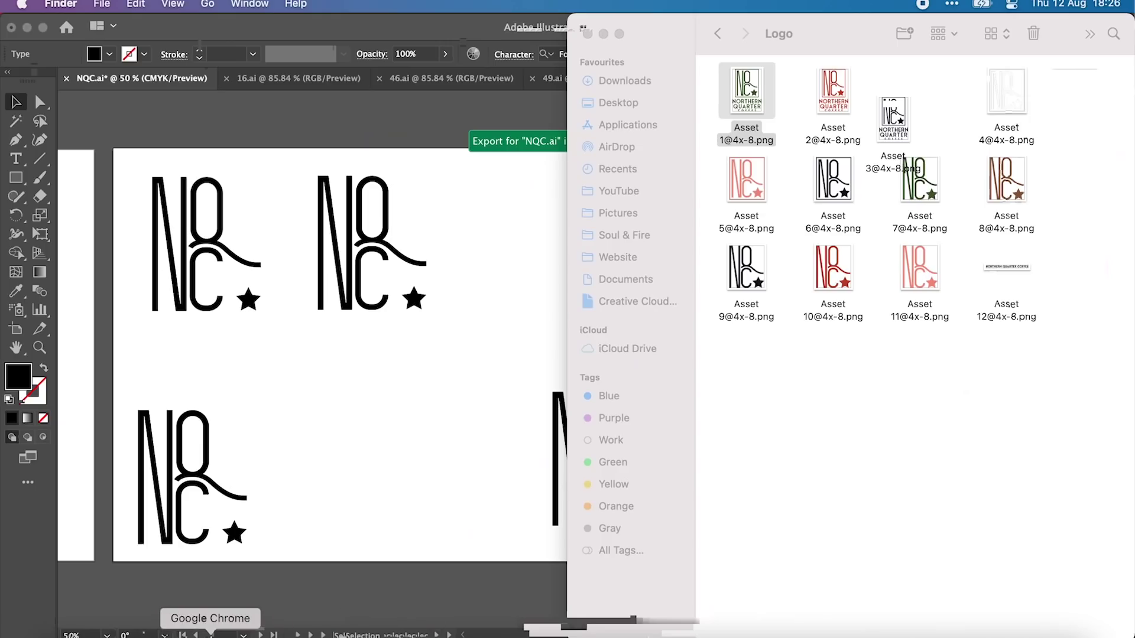
click(89, 634)
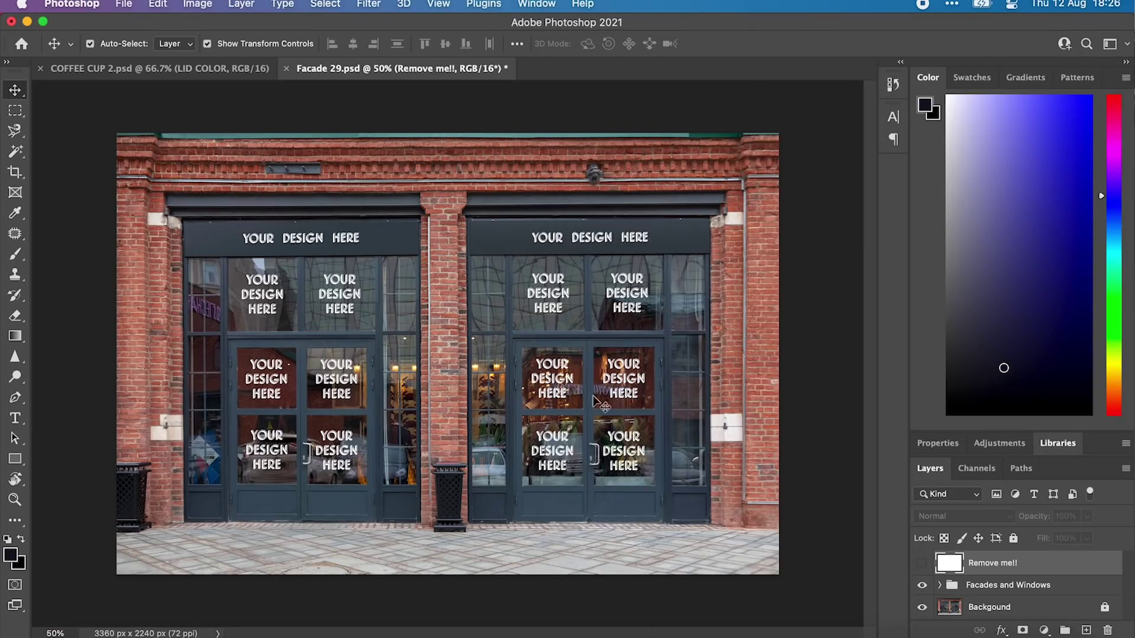
click(940, 585)
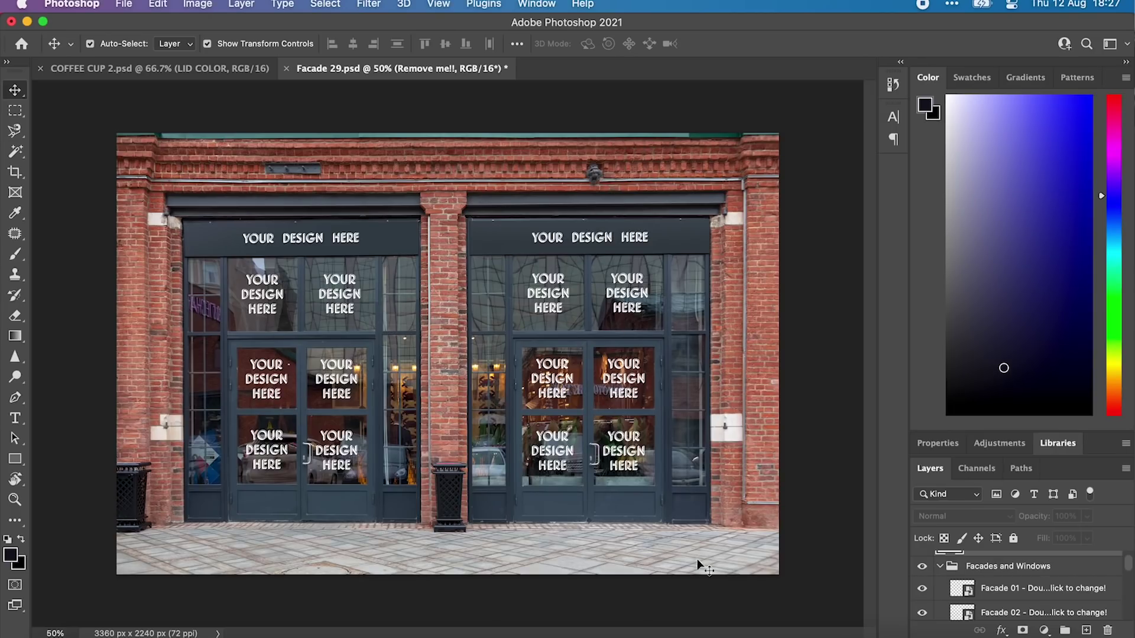
double_click(957, 591)
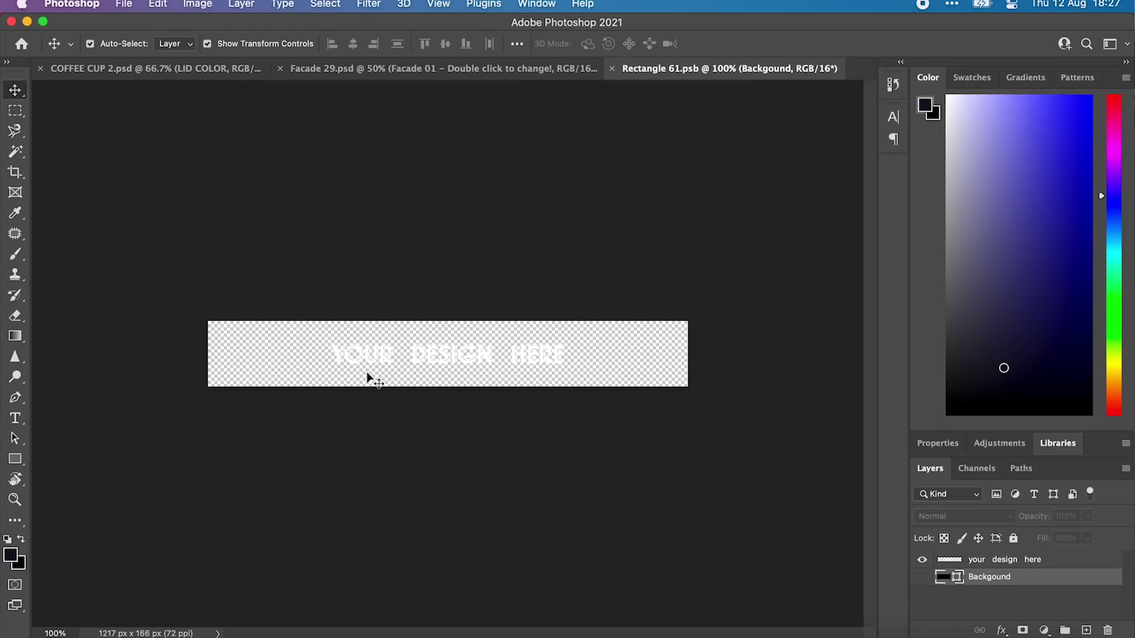
click(64, 630)
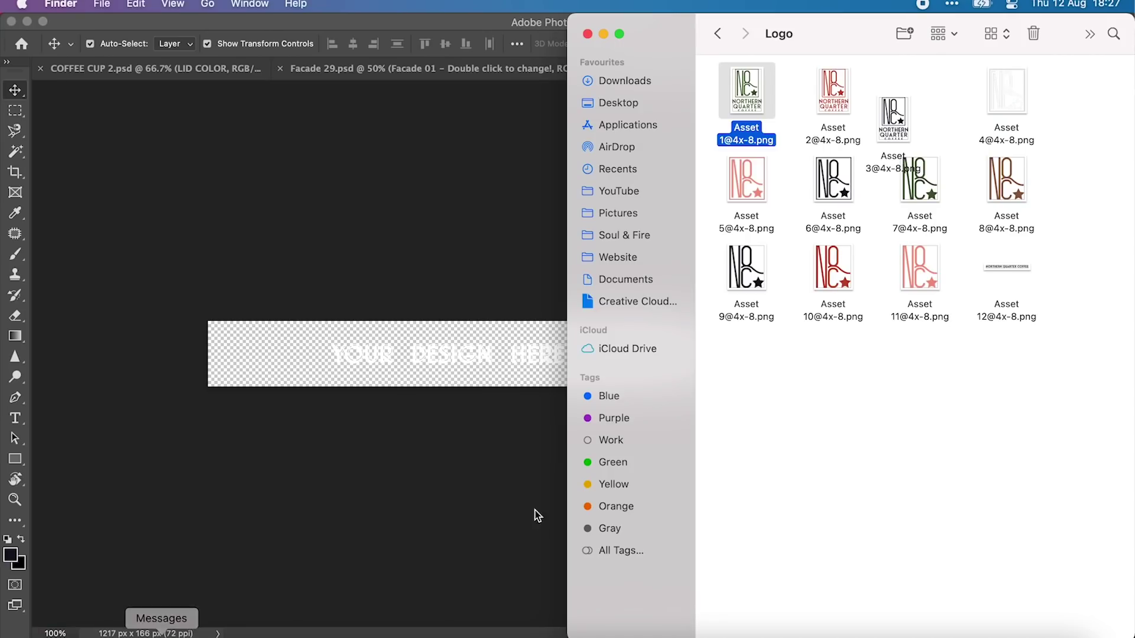
drag(1003, 301, 452, 322)
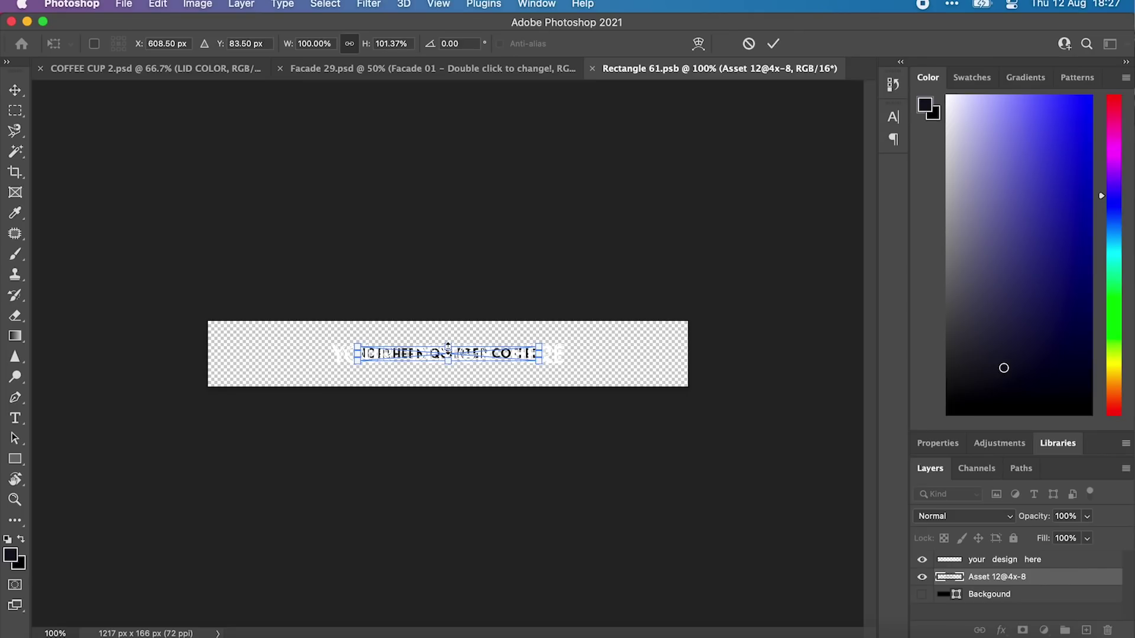
drag(448, 348, 446, 337)
key(super+z)
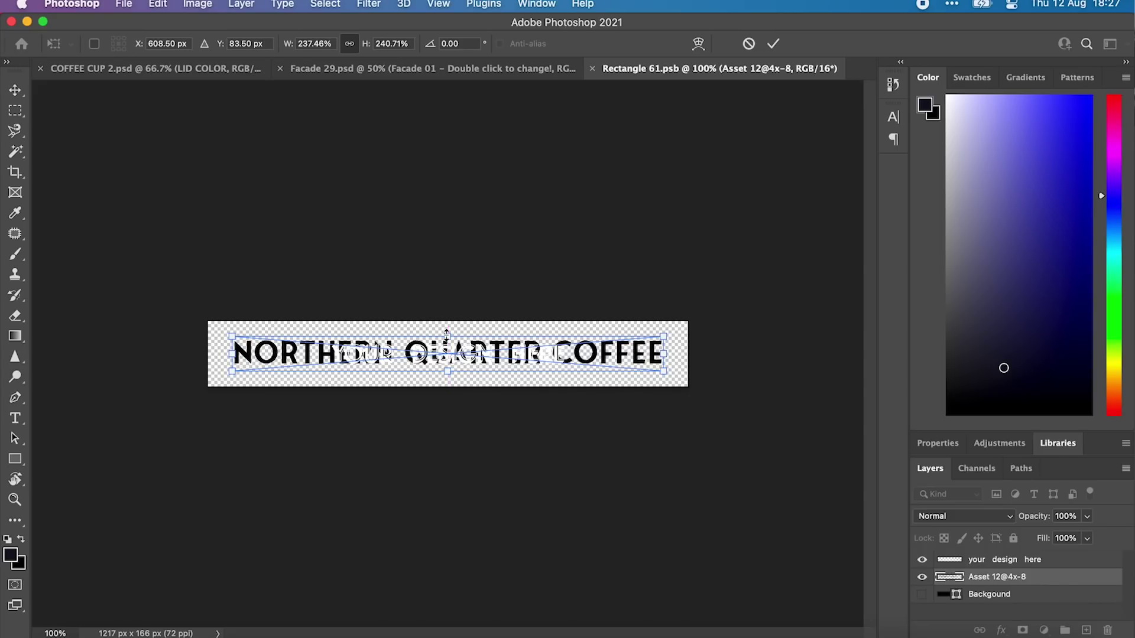
key(Return)
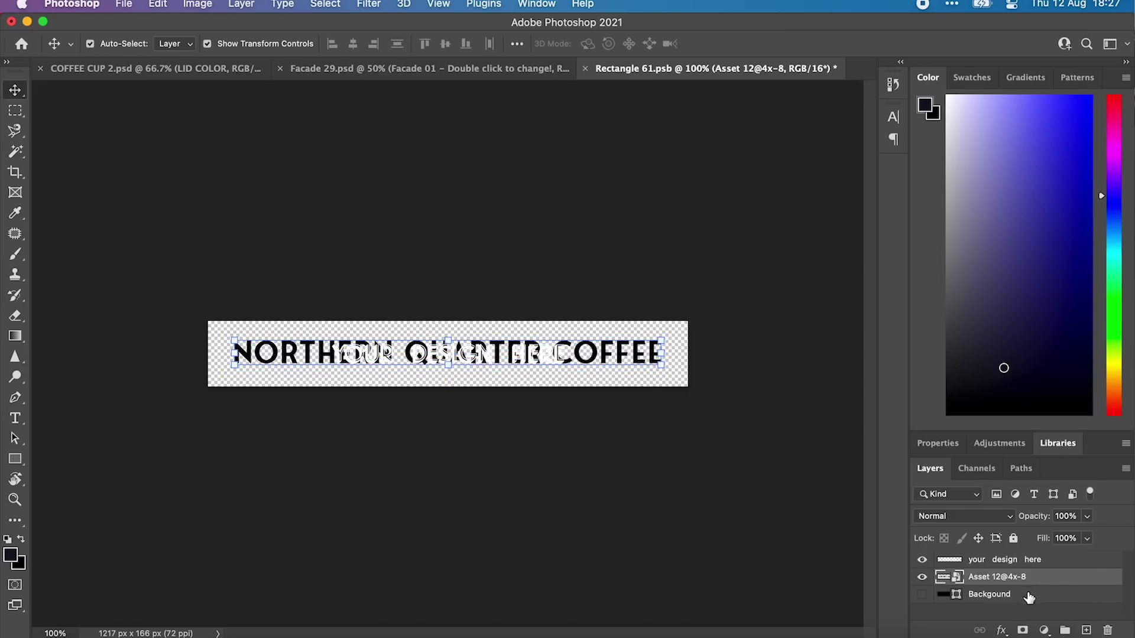
click(1060, 563)
key(BackSpace)
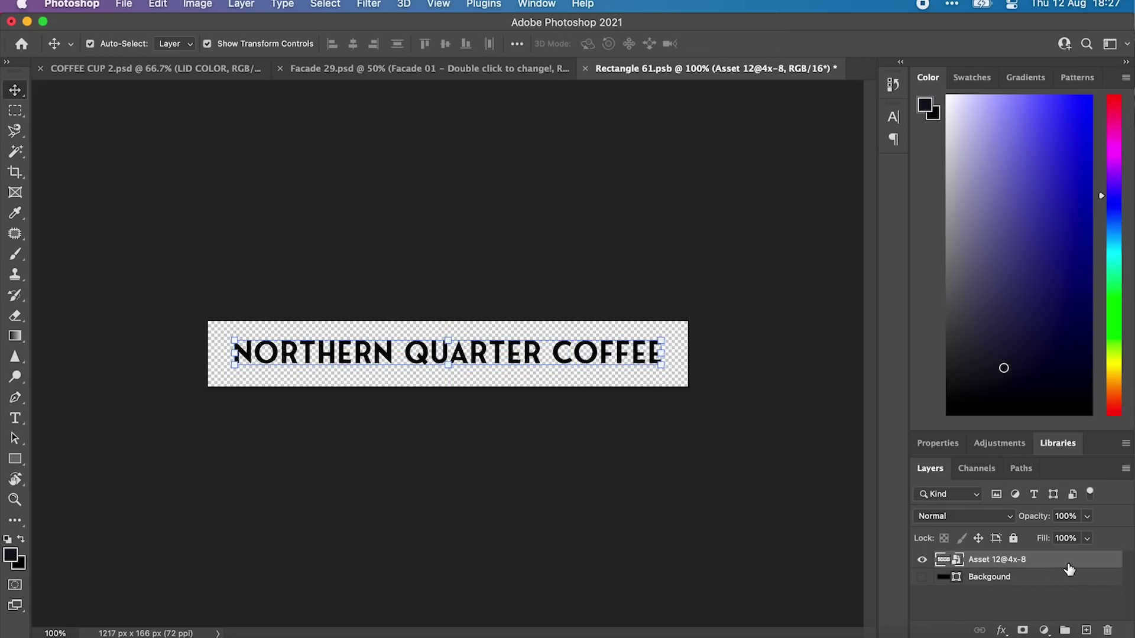
Add a white (ffffff) Color Overlay at 100% opacity to the Asset 12@4x-8 layer
double_click(1068, 568)
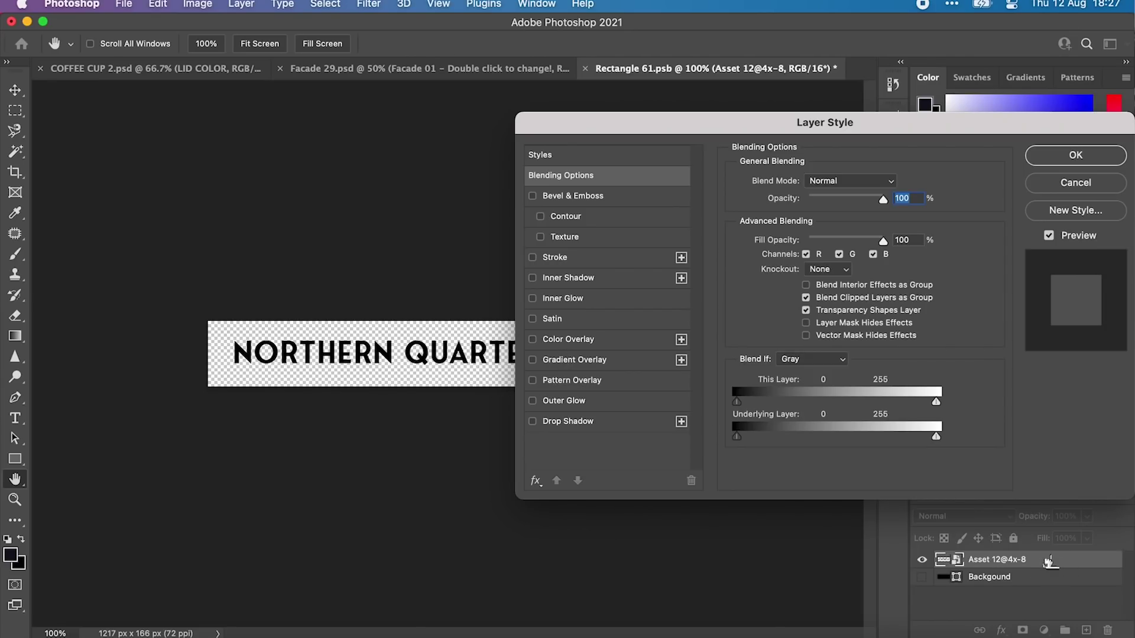
click(576, 339)
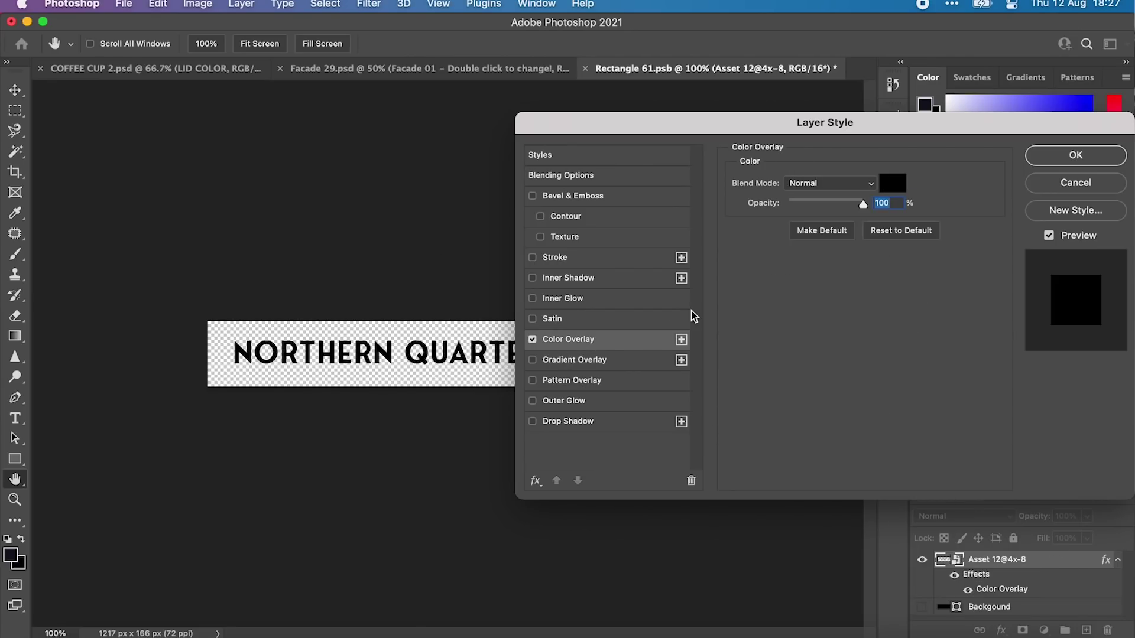
click(885, 189)
drag(490, 318, 195, 221)
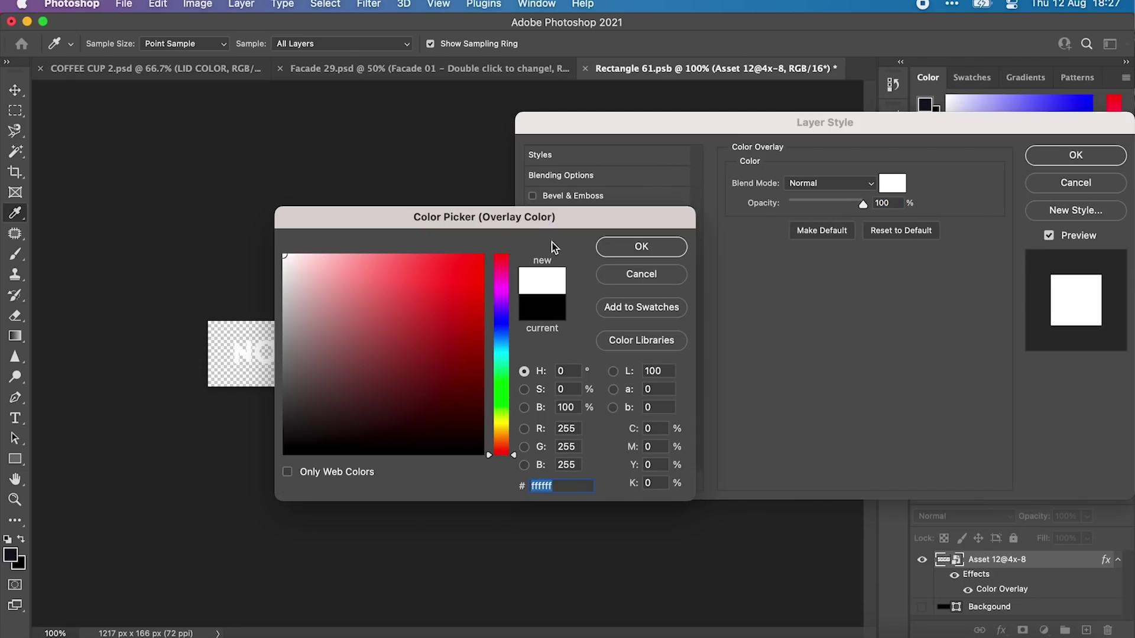
click(635, 247)
click(1064, 155)
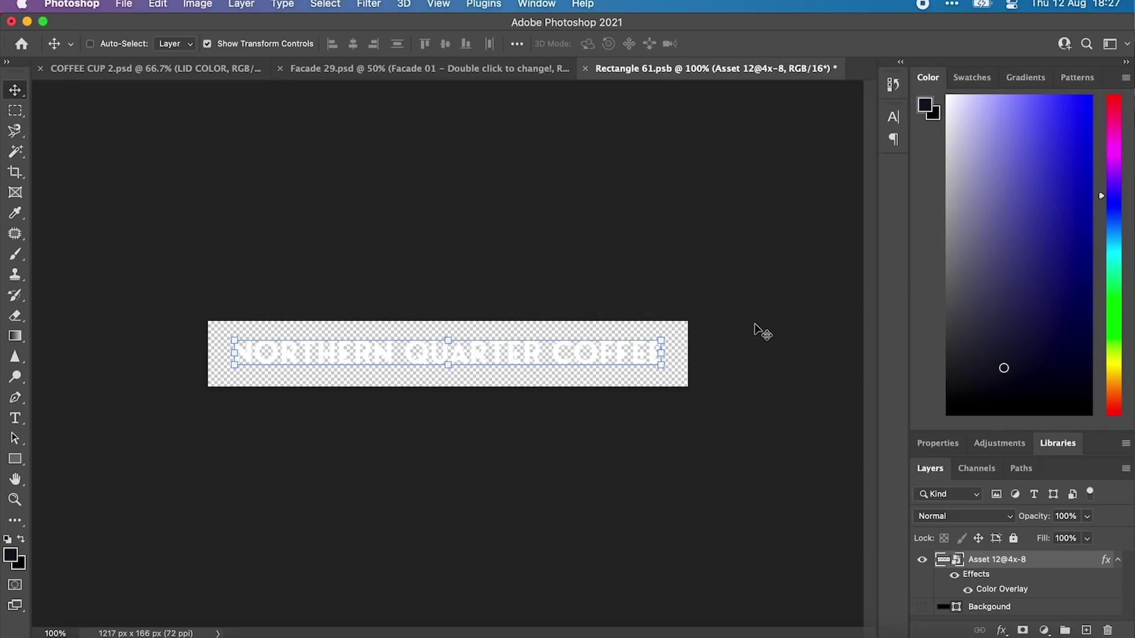
Save and close Rectangle 61.psb and deselect the layers in the facade mockup
key(super+s)
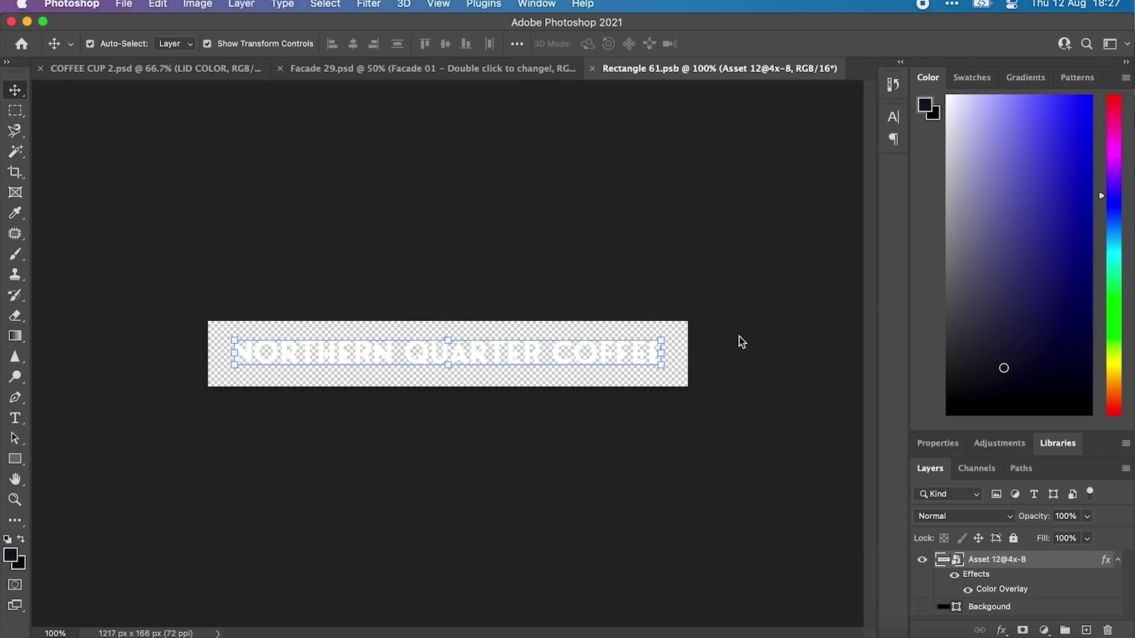
click(592, 69)
click(798, 346)
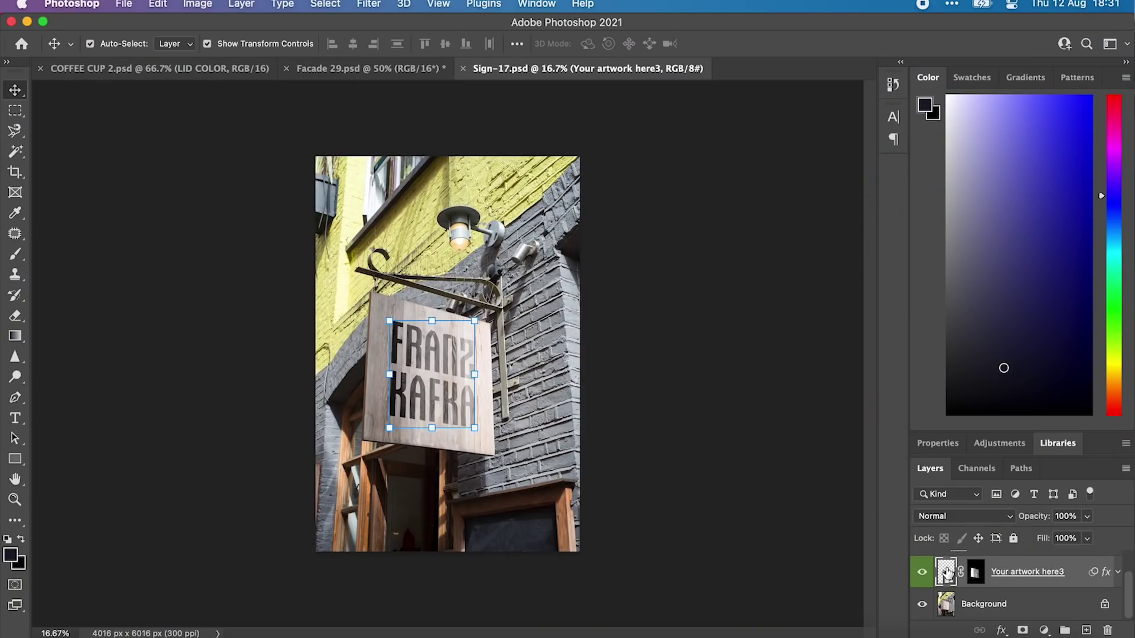
Paste the Asset 9@4x-8 logo into the Your artwork here3 smart object, hide its Color Overlay and enlarge it to cover the placeholder lettering
double_click(945, 572)
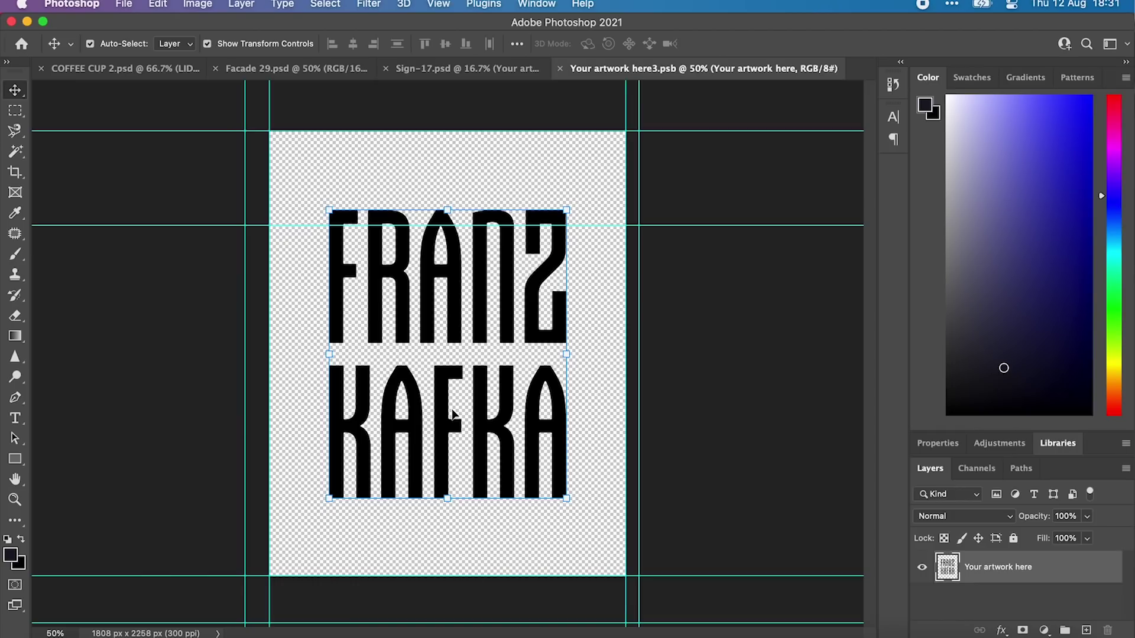
key(super+v)
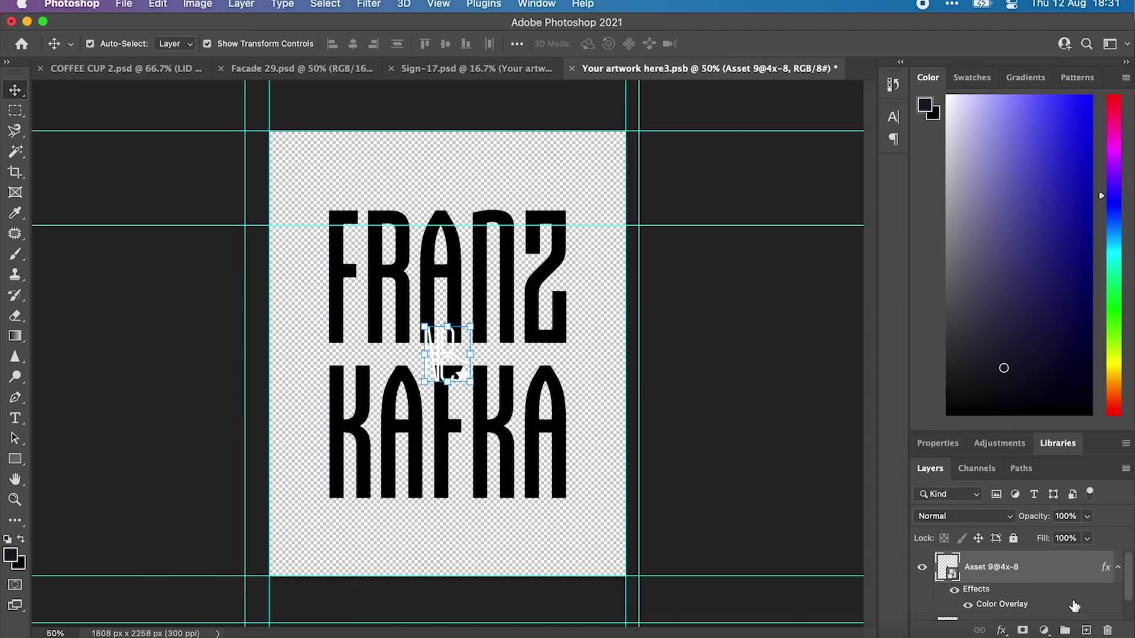
click(968, 606)
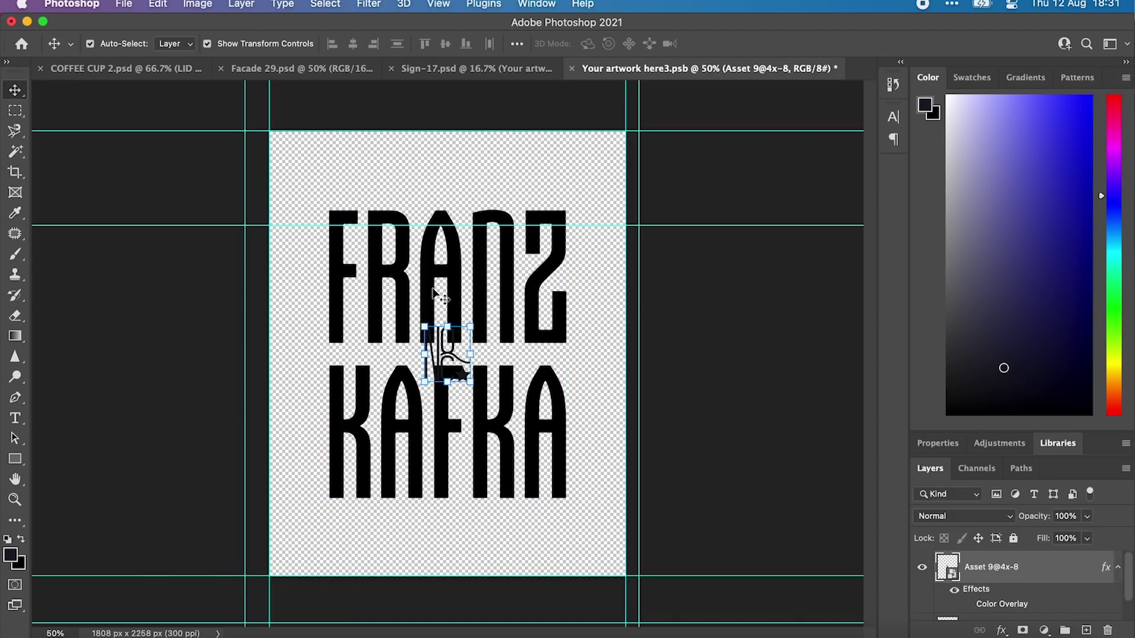
drag(455, 329, 448, 204)
key(Return)
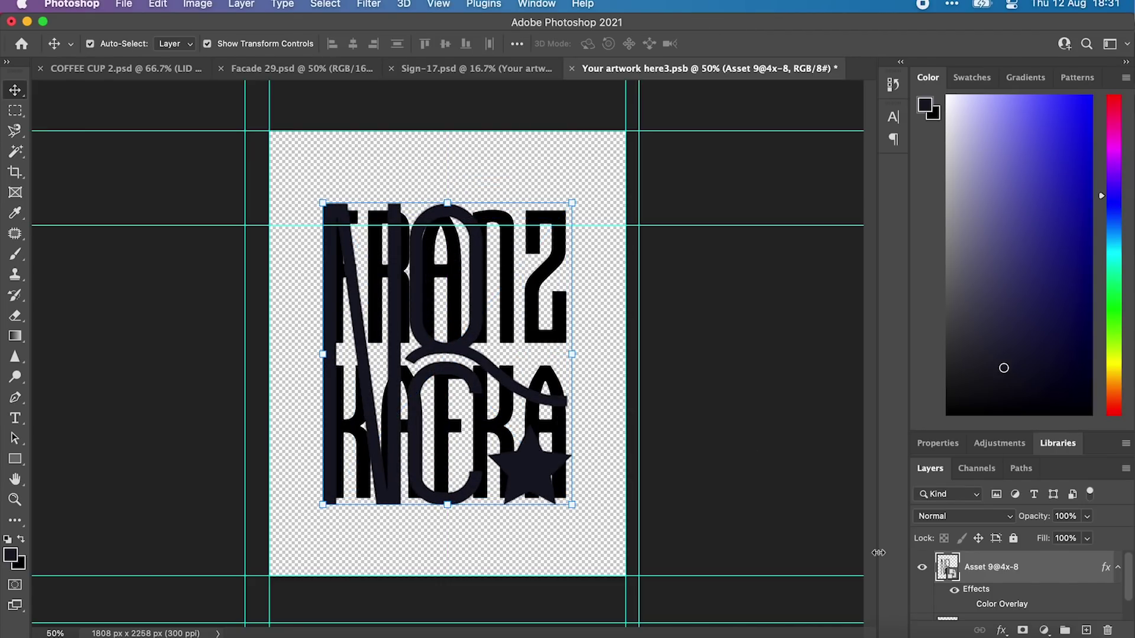
Hide the FRANZ KAFKA placeholder layer, then save and close Your artwork here3.psb
scroll(947, 606, down, 1)
click(924, 611)
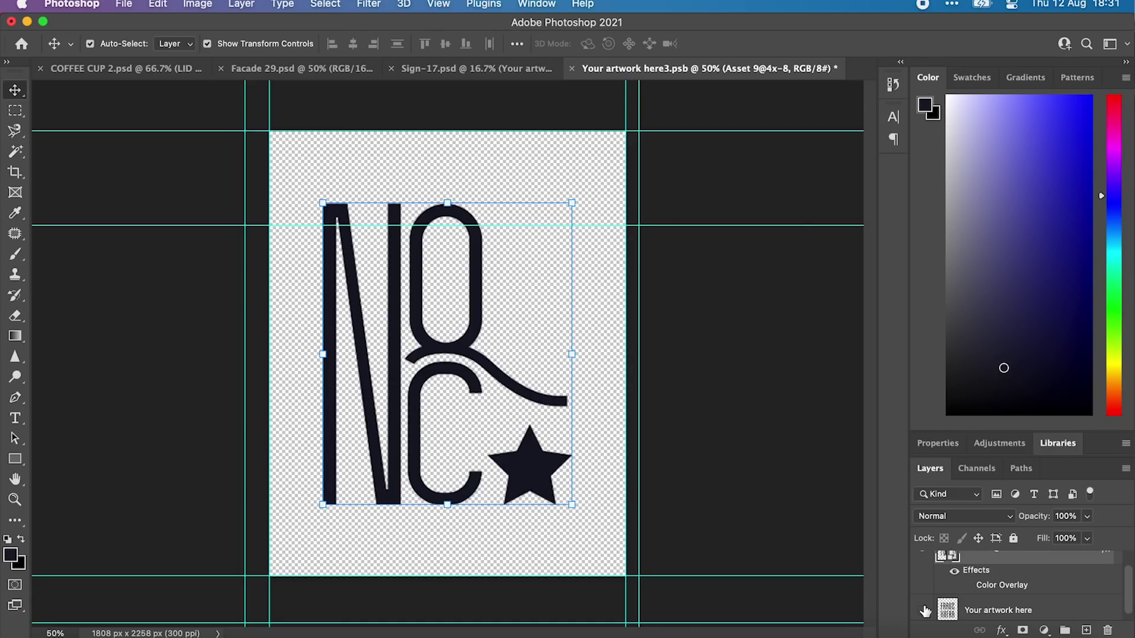
key(super+s)
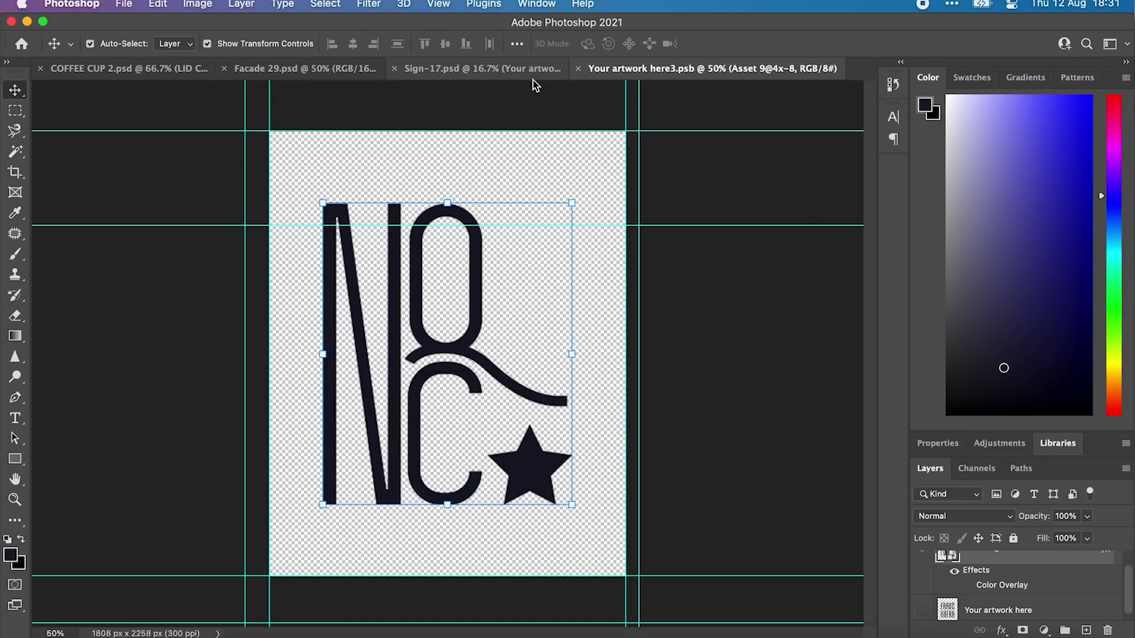
click(577, 68)
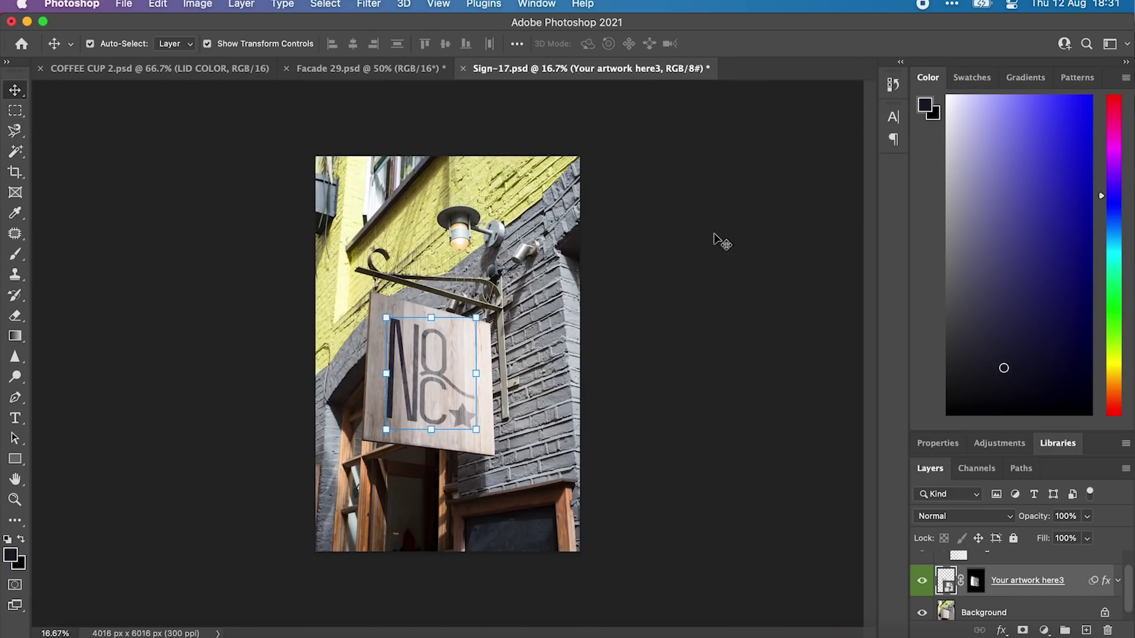
In Sign-17.psd, hide the hilight layer and turn off the overlay effects and Smart Filters on the Your artwork here3 layer
scroll(990, 609, up, 2)
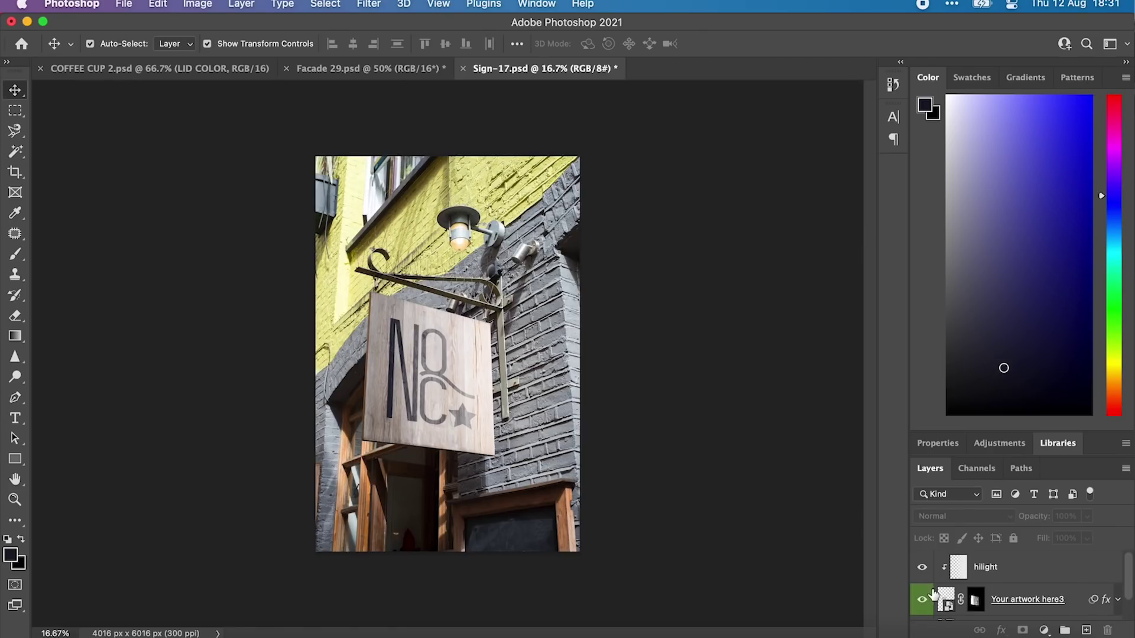
click(922, 569)
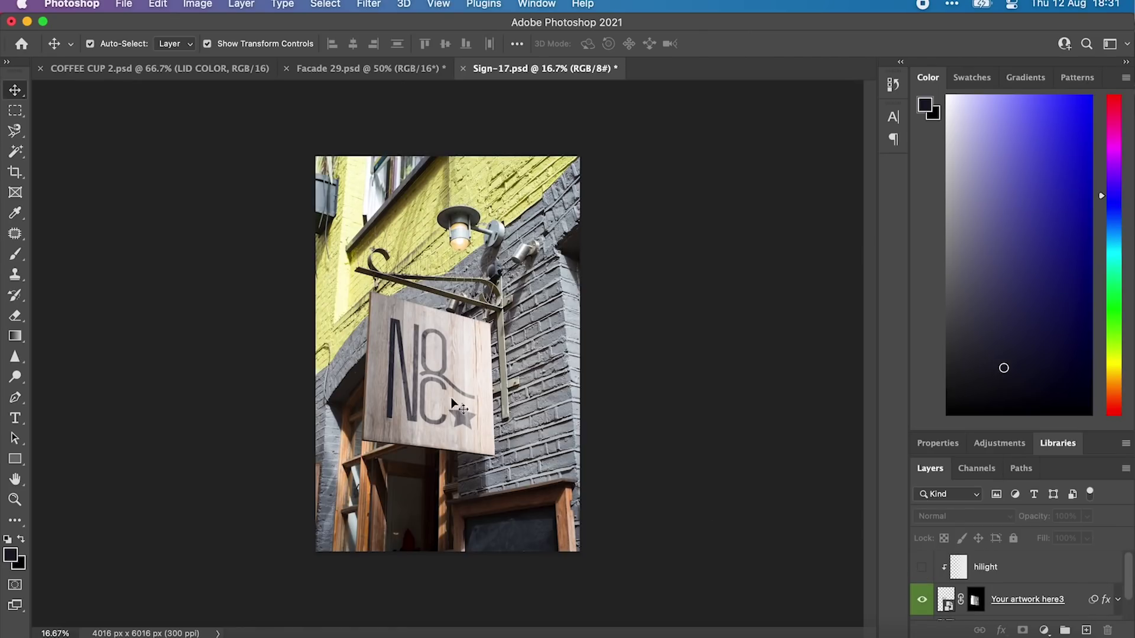
scroll(1027, 604, down, 2)
scroll(1027, 604, up, 2)
scroll(1077, 608, down, 2)
click(1113, 581)
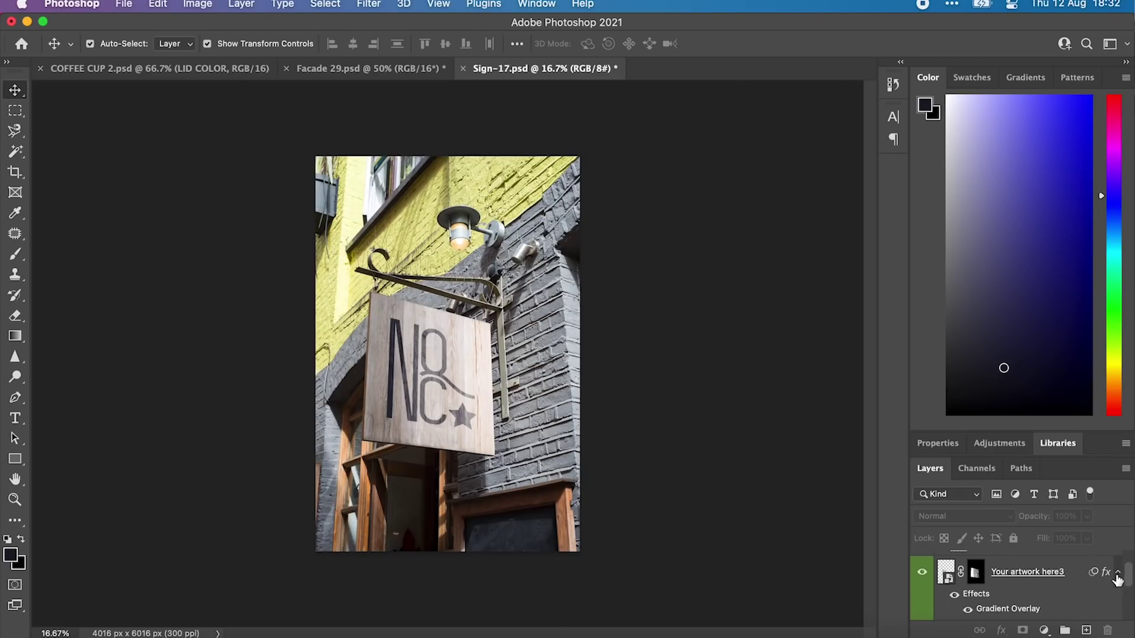
scroll(1072, 588, down, 3)
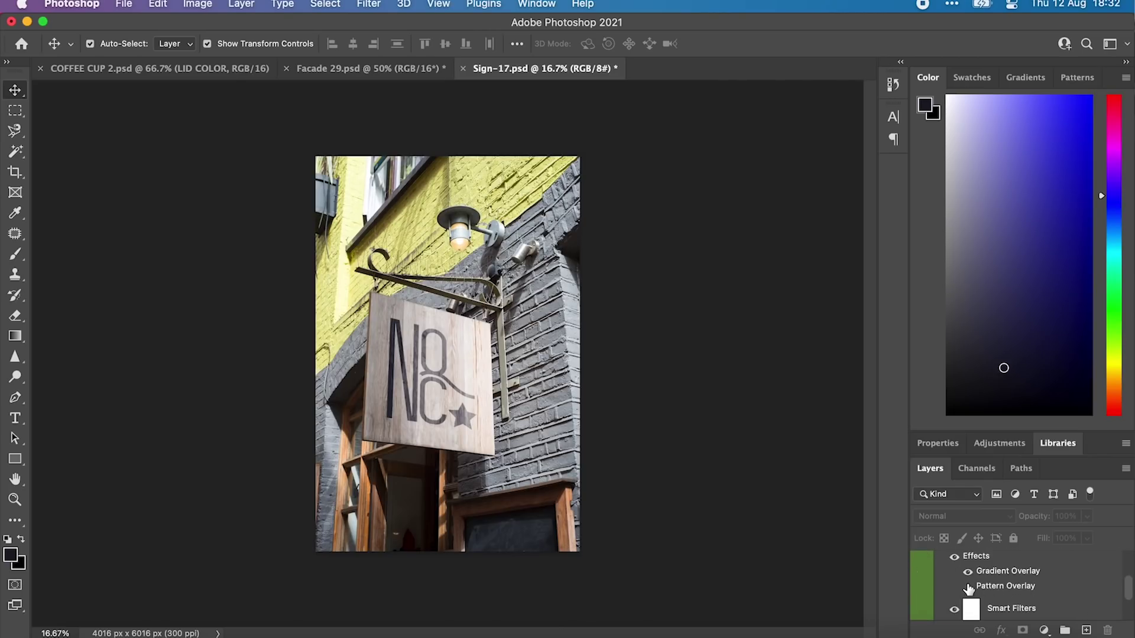
click(967, 573)
scroll(959, 606, down, 1)
click(950, 598)
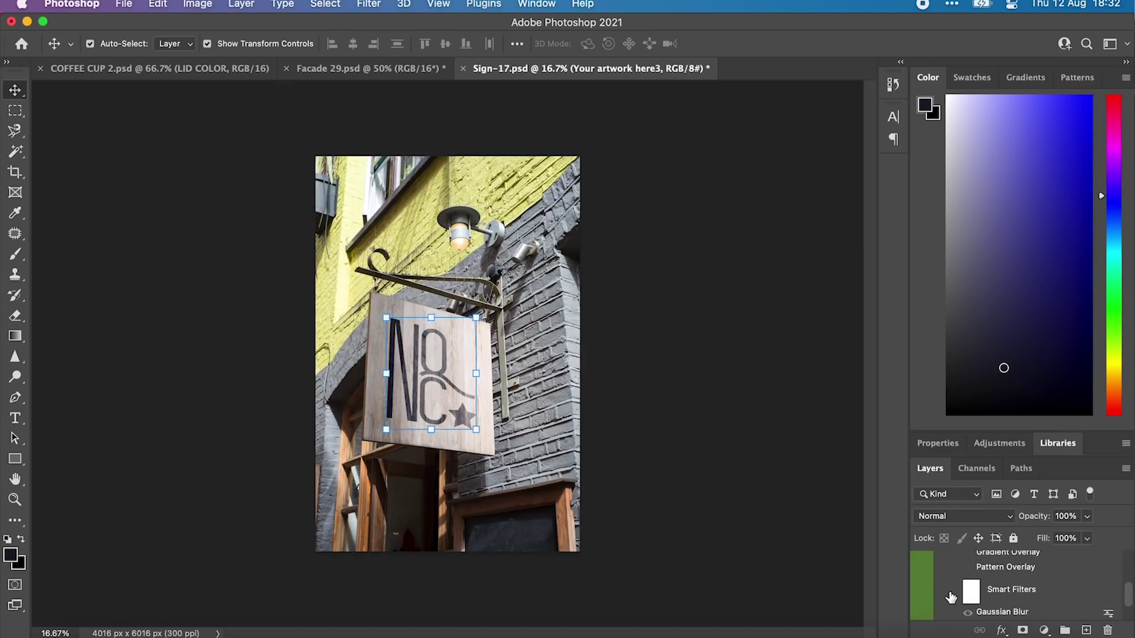
scroll(964, 610, down, 1)
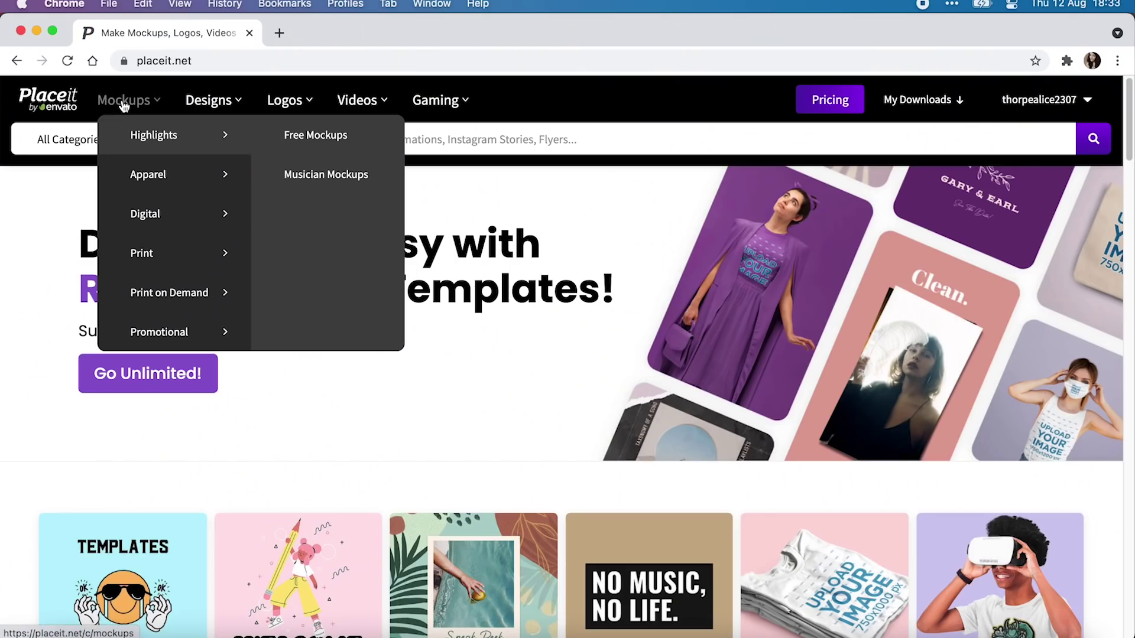
Switch to the Placeit website in Chrome, open its Mockups section and search for "coffee"
click(128, 101)
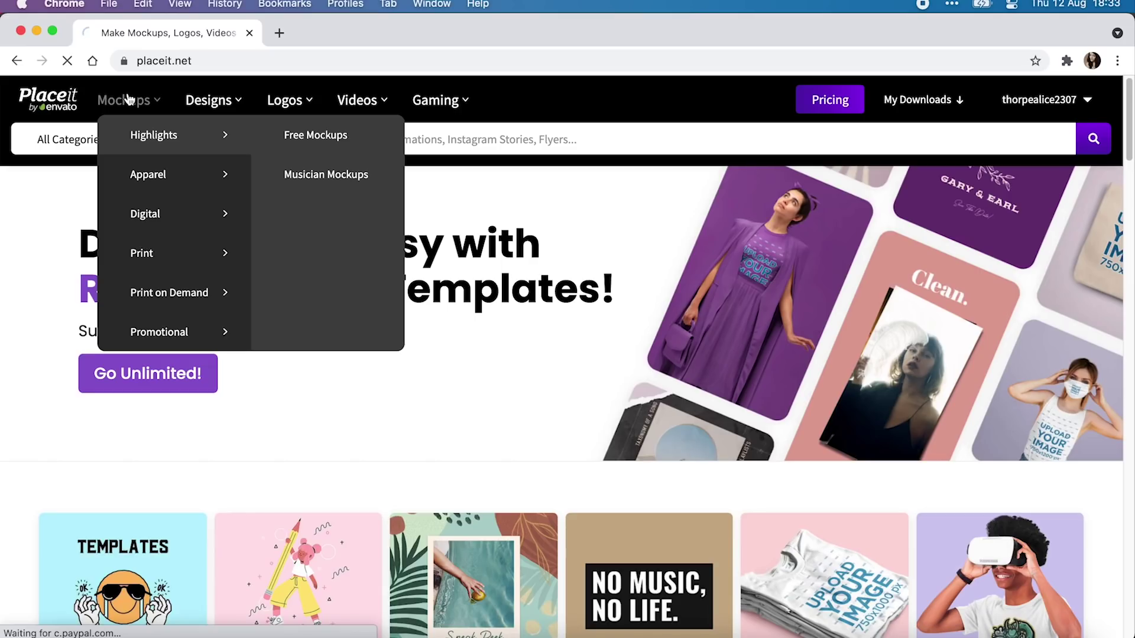
mouse_move(178, 253)
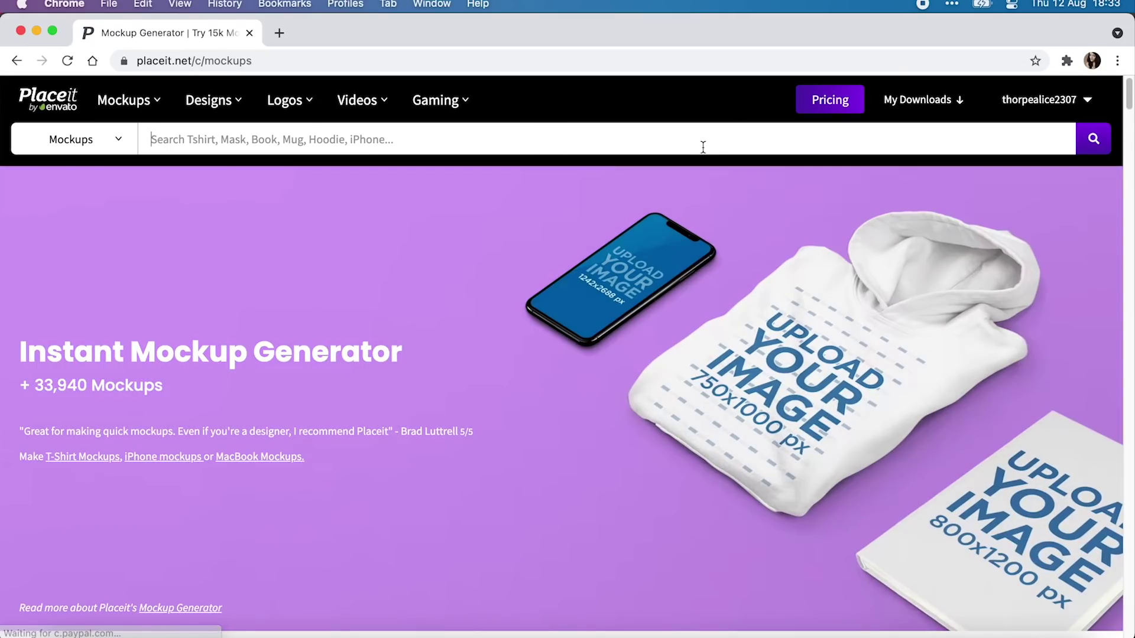
click(701, 147)
text(coffee)
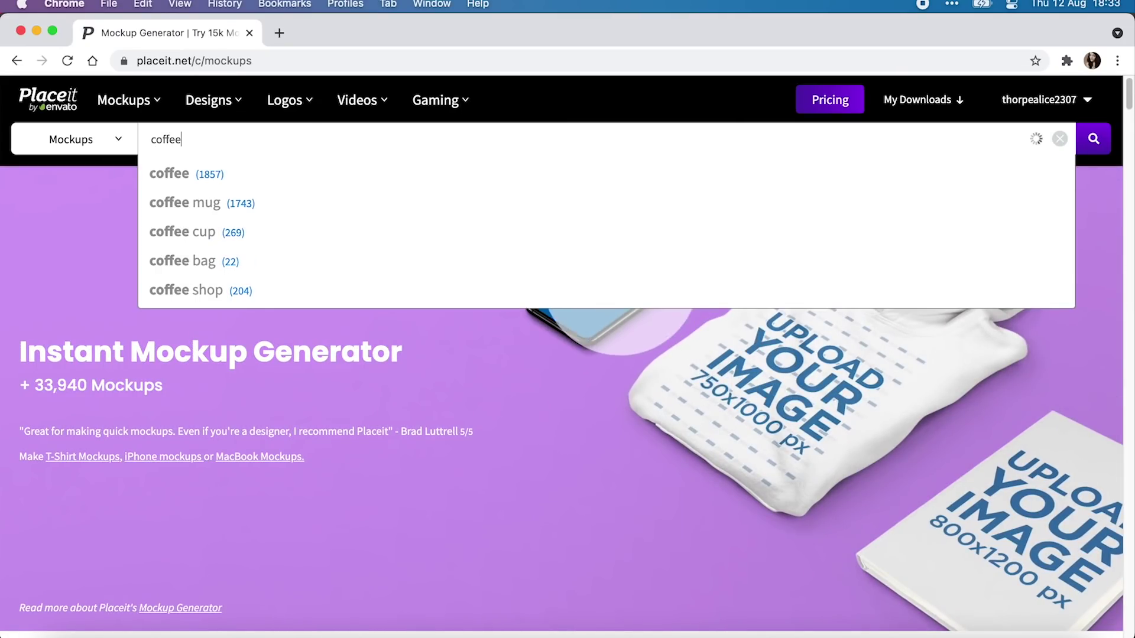
key(Return)
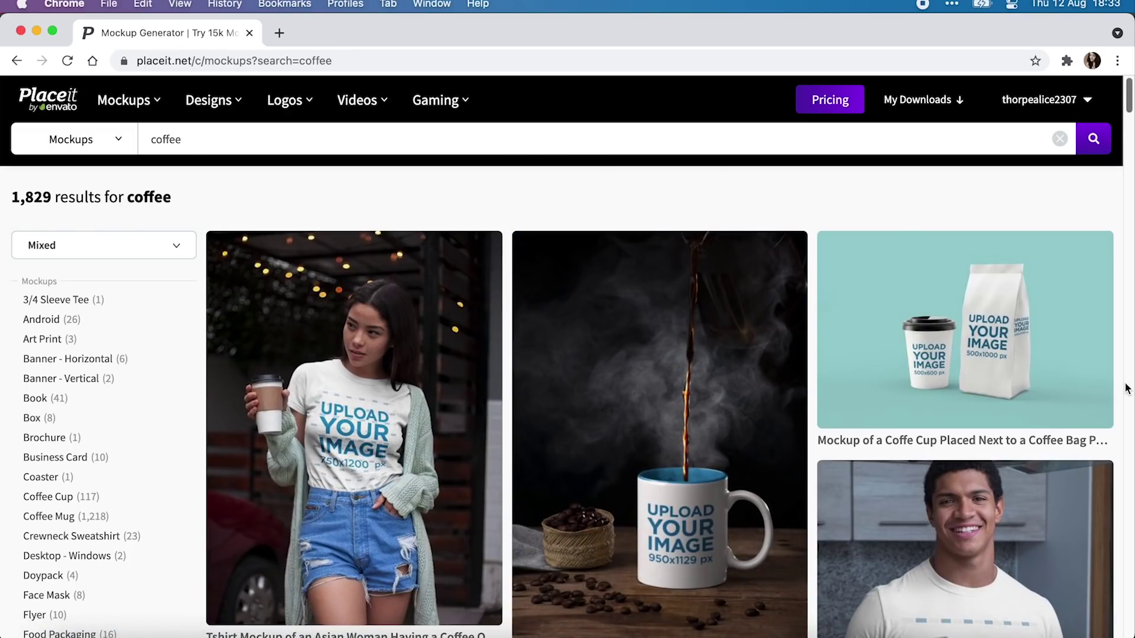
Browse the coffee mockup results for suitable cup and packaging templates and return to the start of the list
scroll(1124, 389, down, 7)
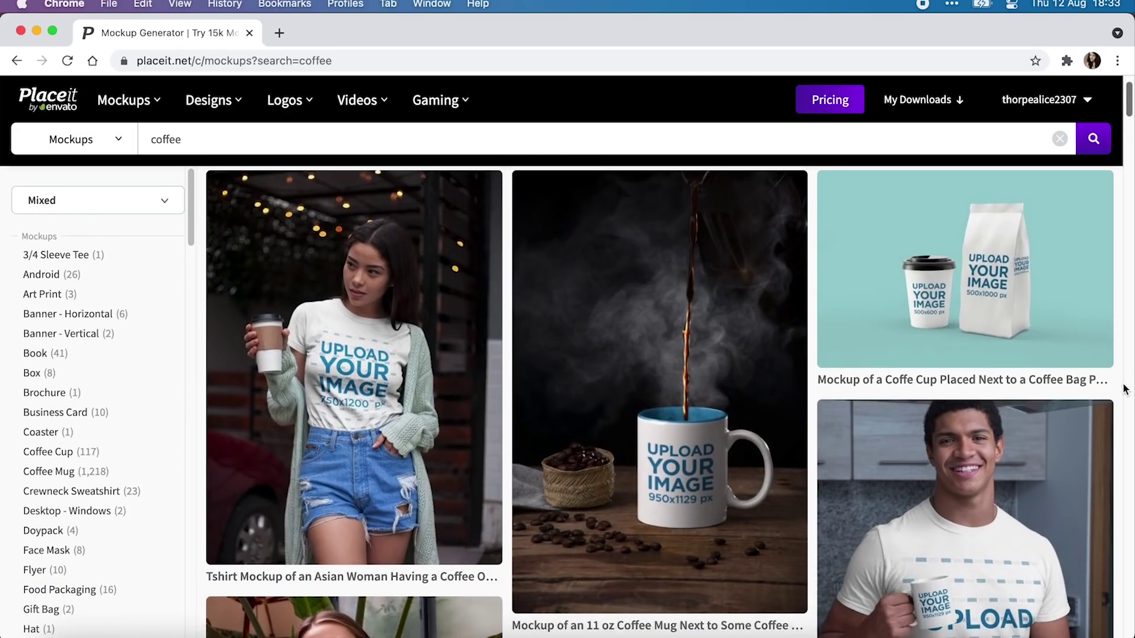
scroll(1124, 389, down, 9)
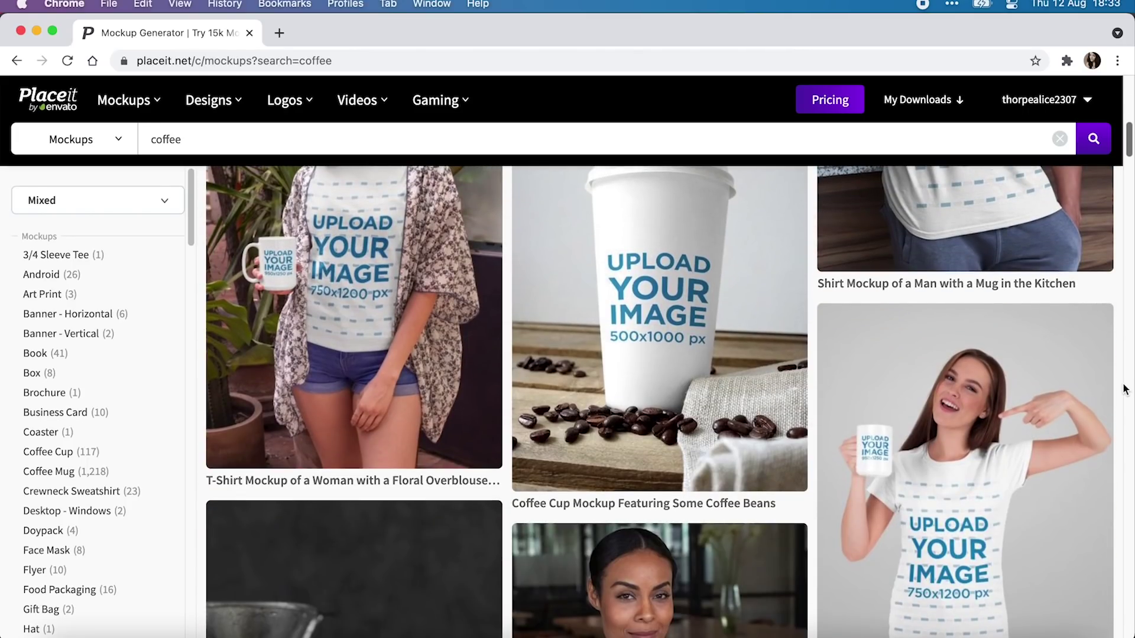
scroll(1124, 388, down, 12)
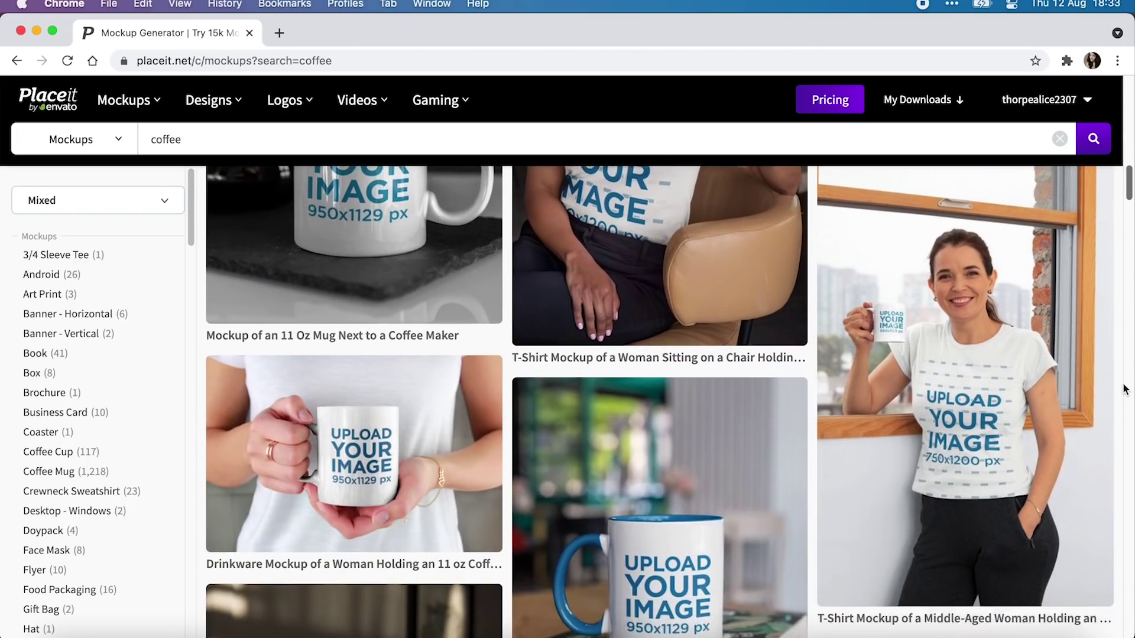
scroll(1125, 389, down, 15)
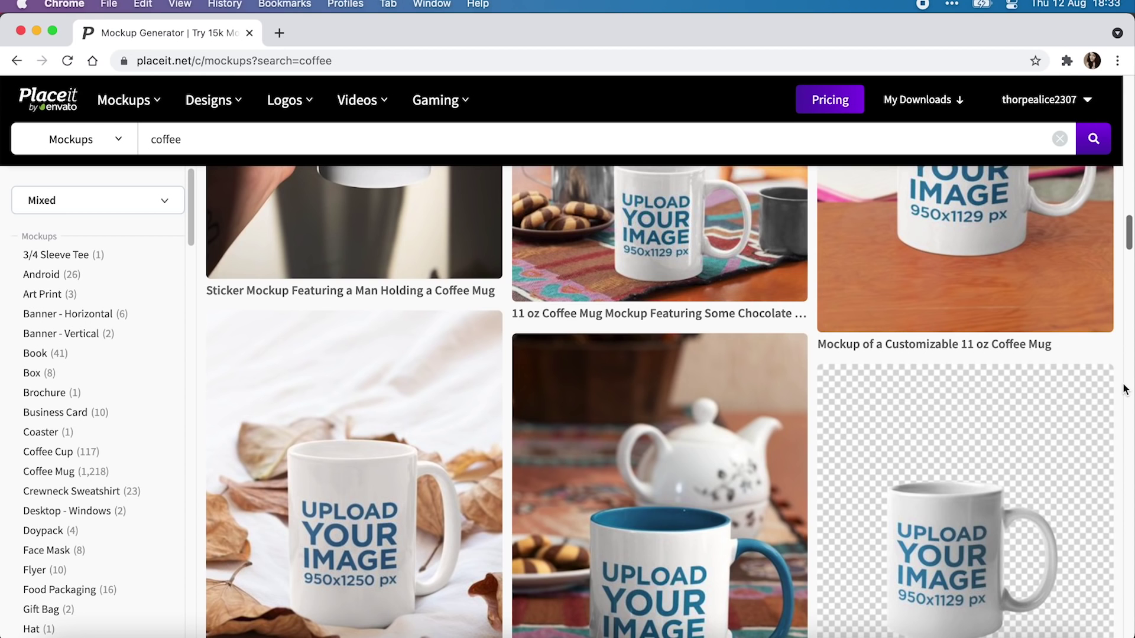
scroll(1125, 389, down, 14)
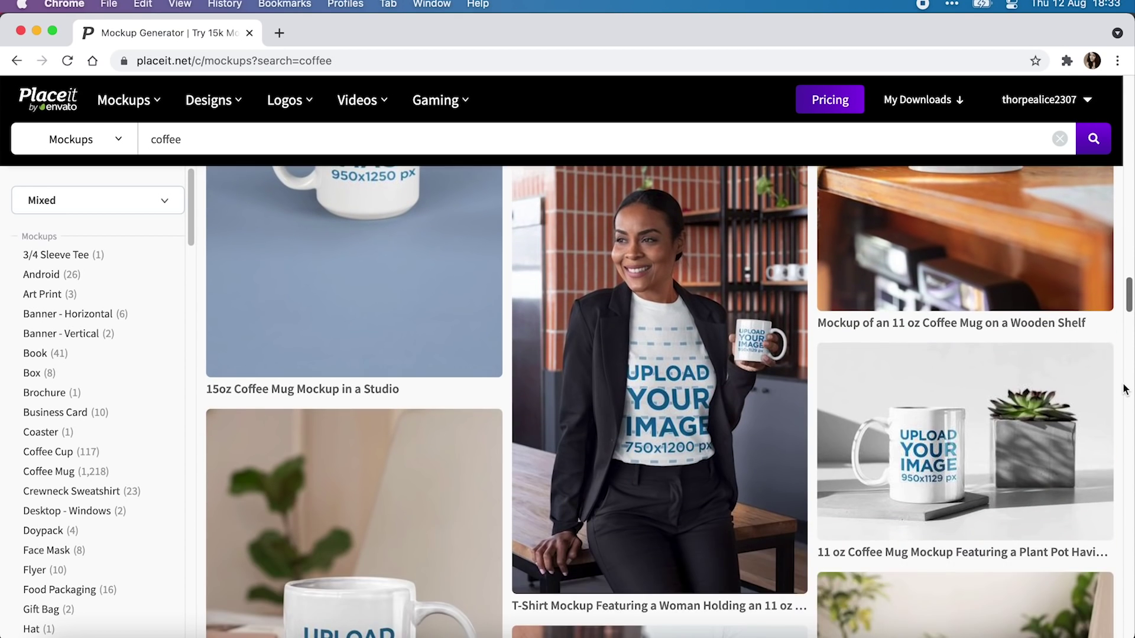
scroll(1124, 390, down, 19)
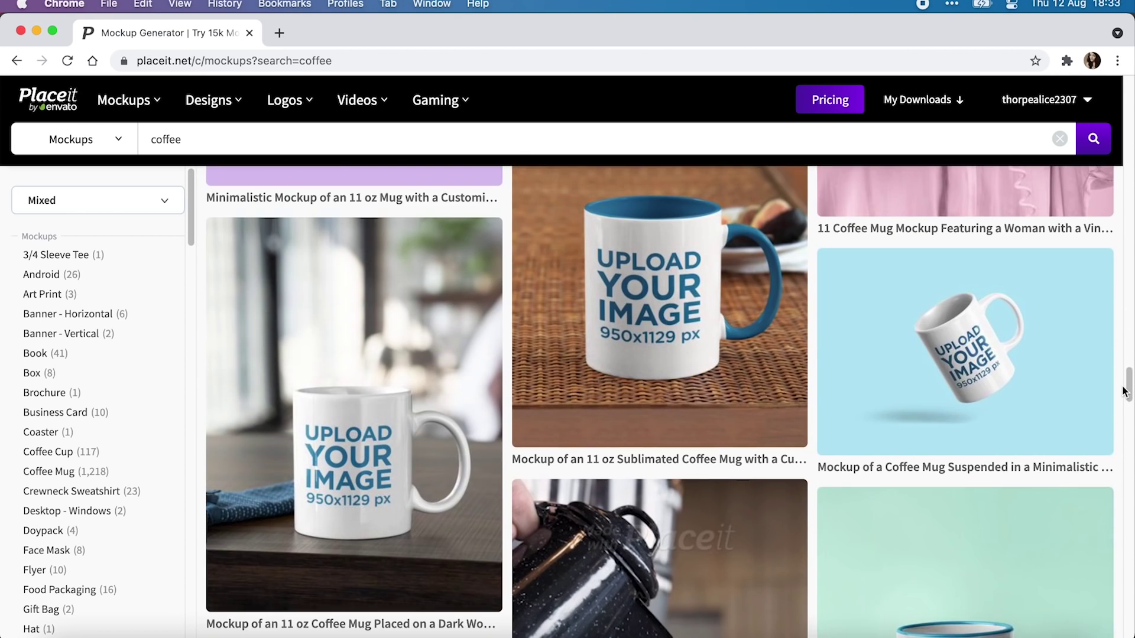
scroll(1125, 391, down, 15)
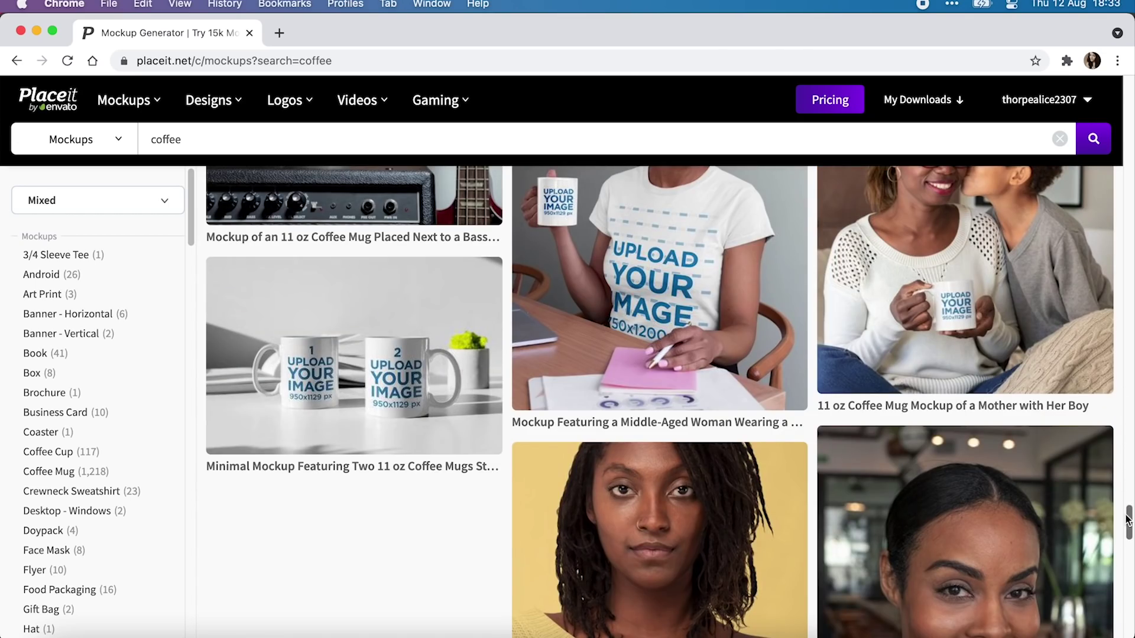
drag(1127, 520, 1114, 76)
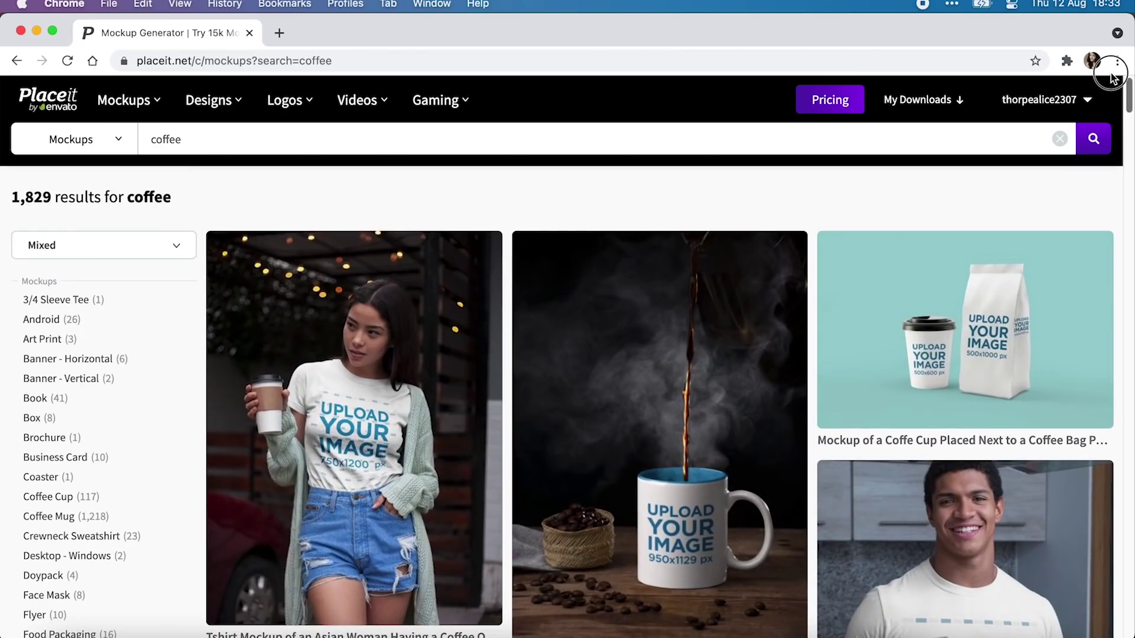
click(964, 332)
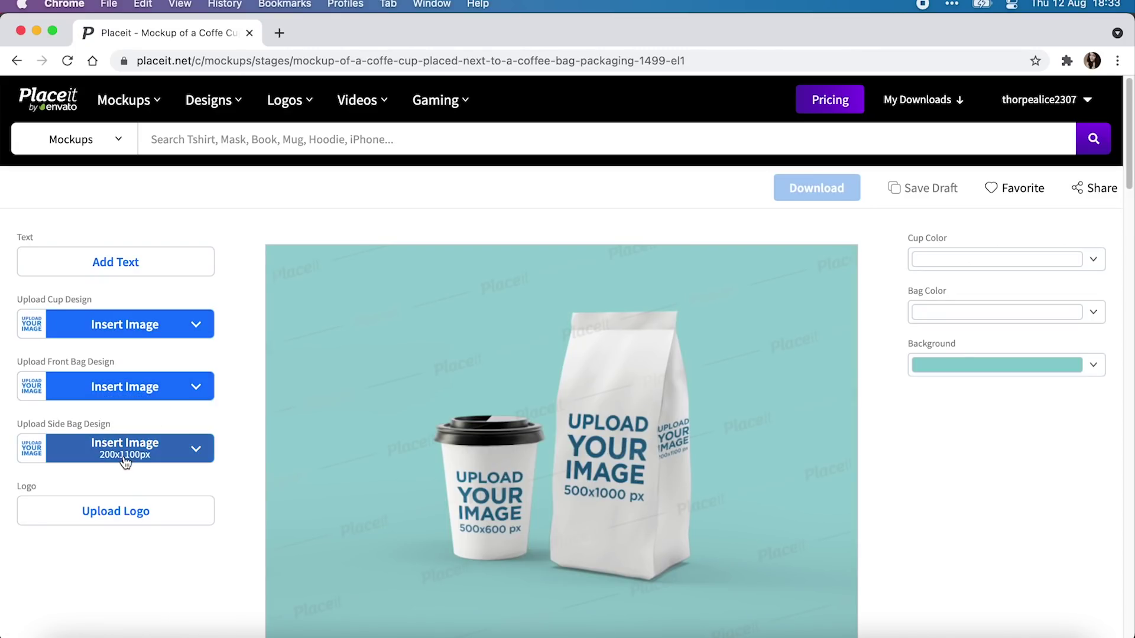
click(88, 335)
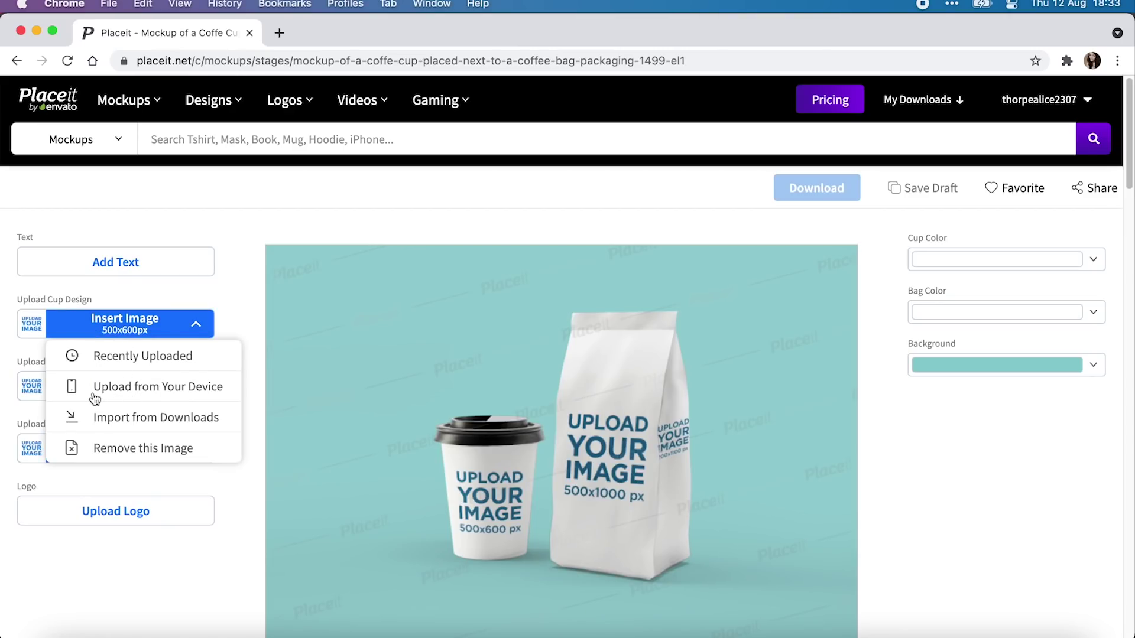
click(168, 391)
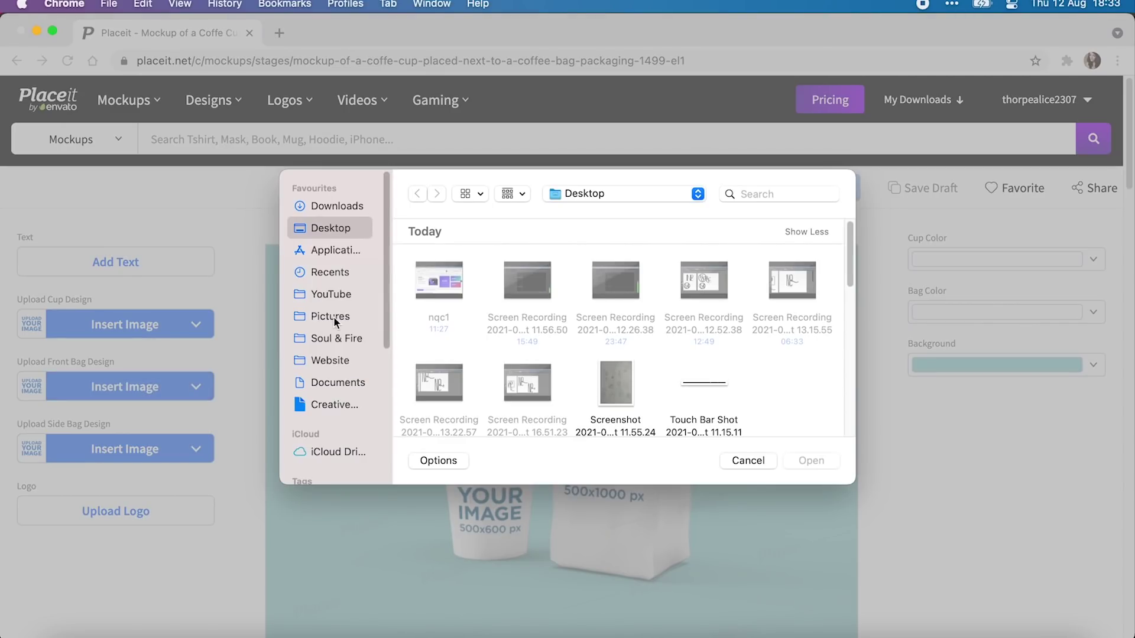
click(617, 195)
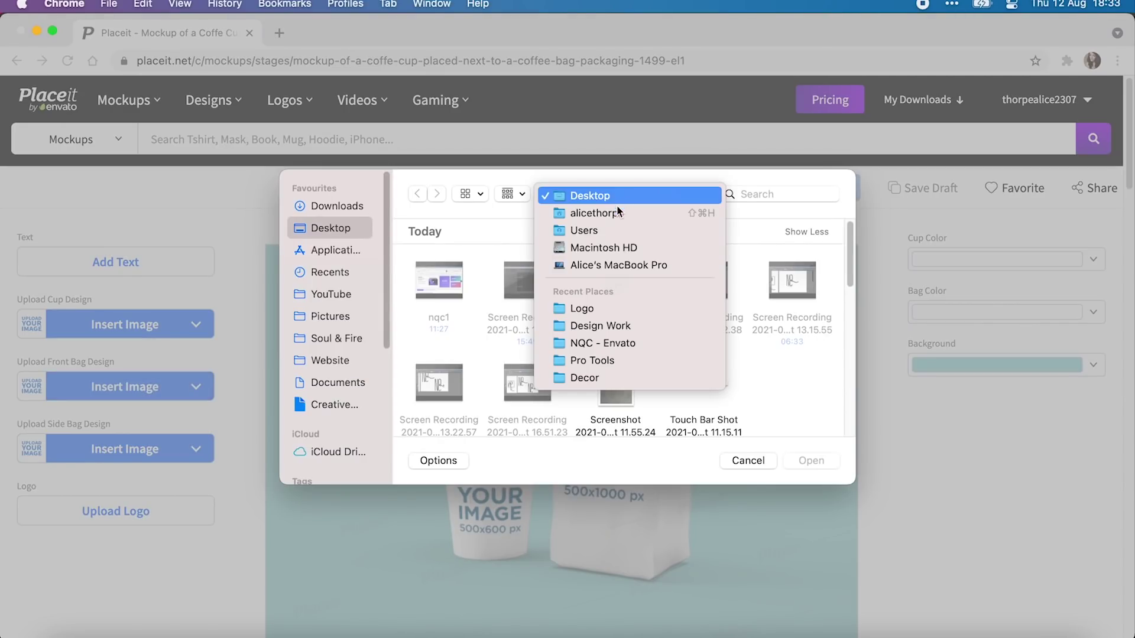
click(583, 343)
double_click(446, 280)
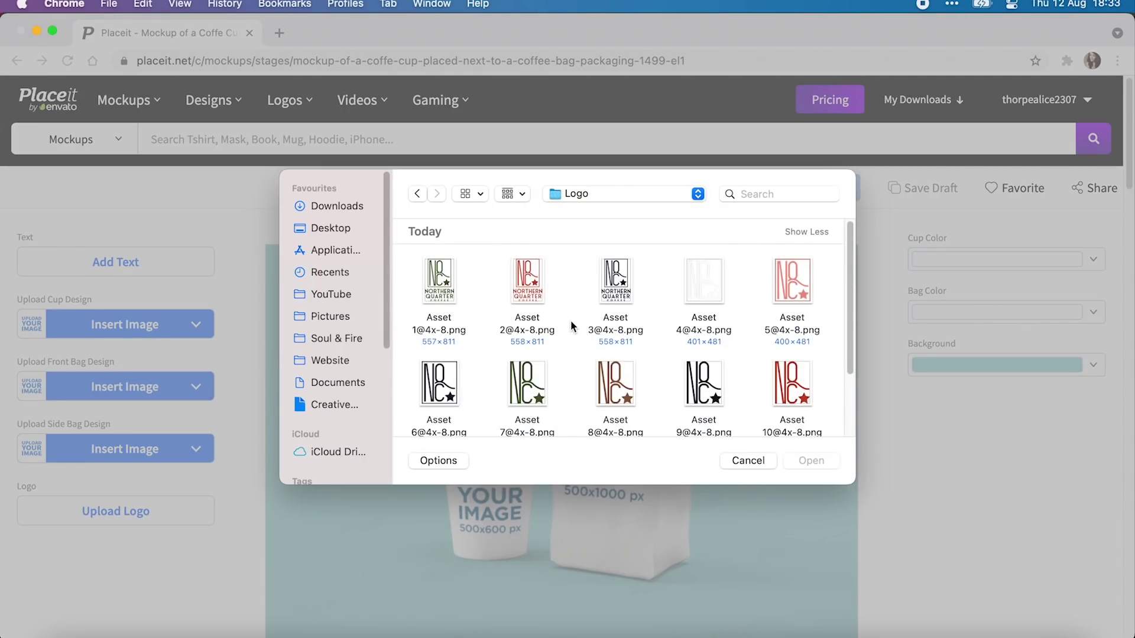
click(617, 281)
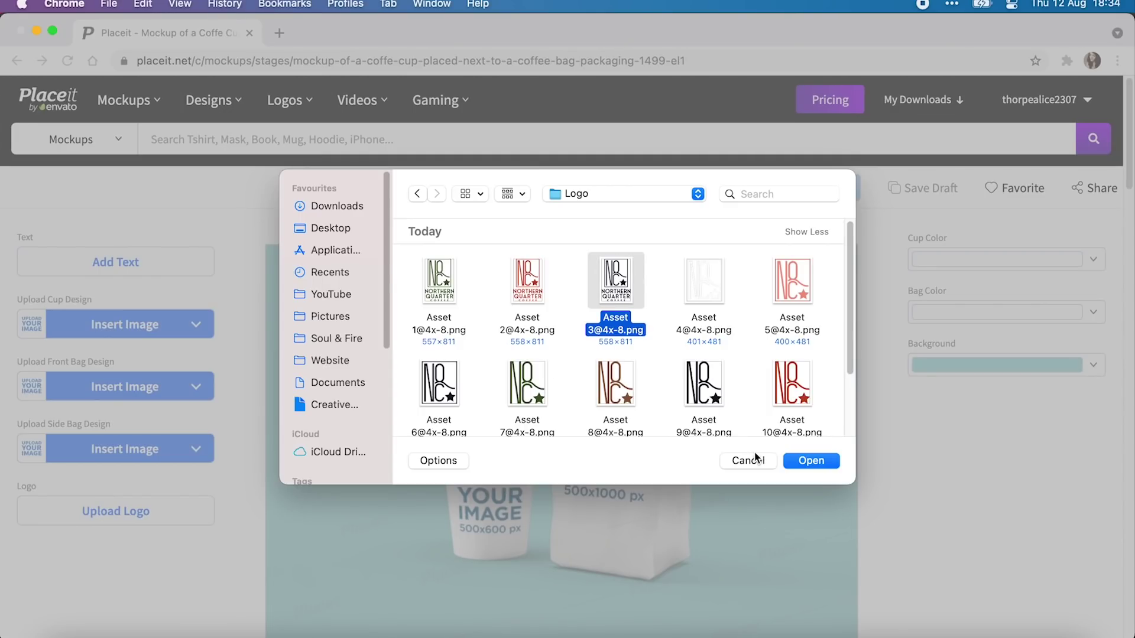
click(810, 461)
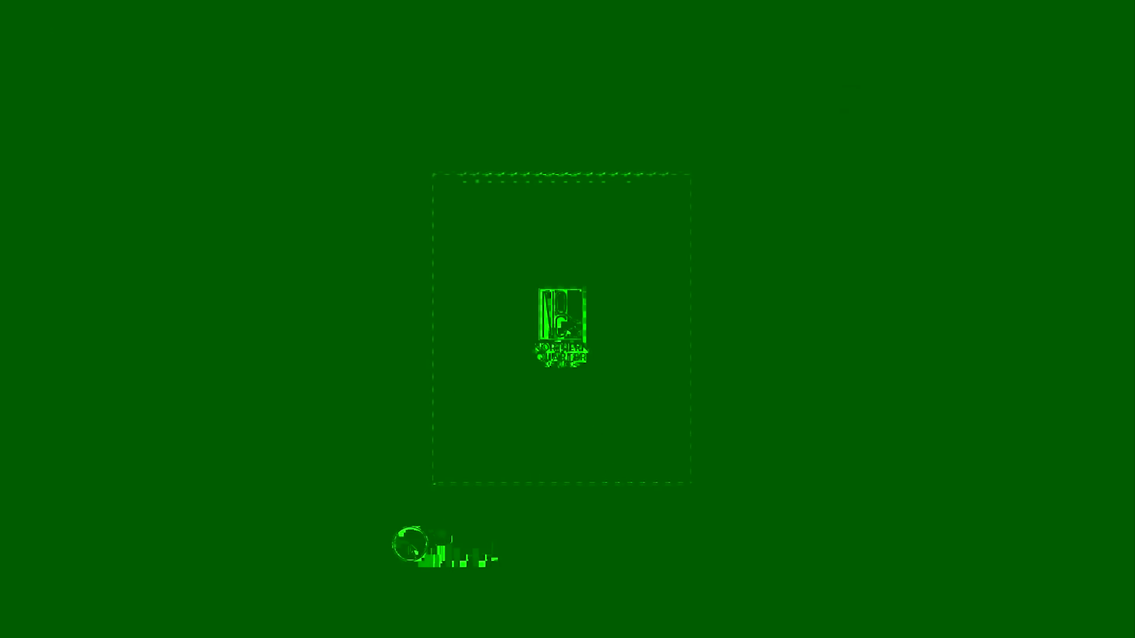
drag(392, 539, 452, 539)
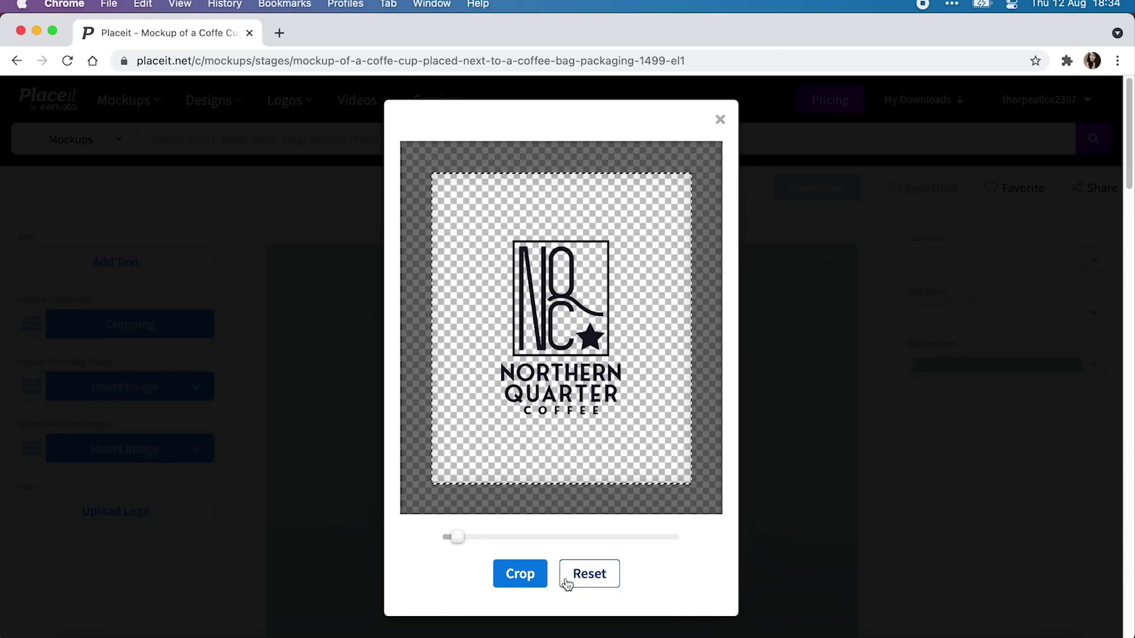
click(519, 575)
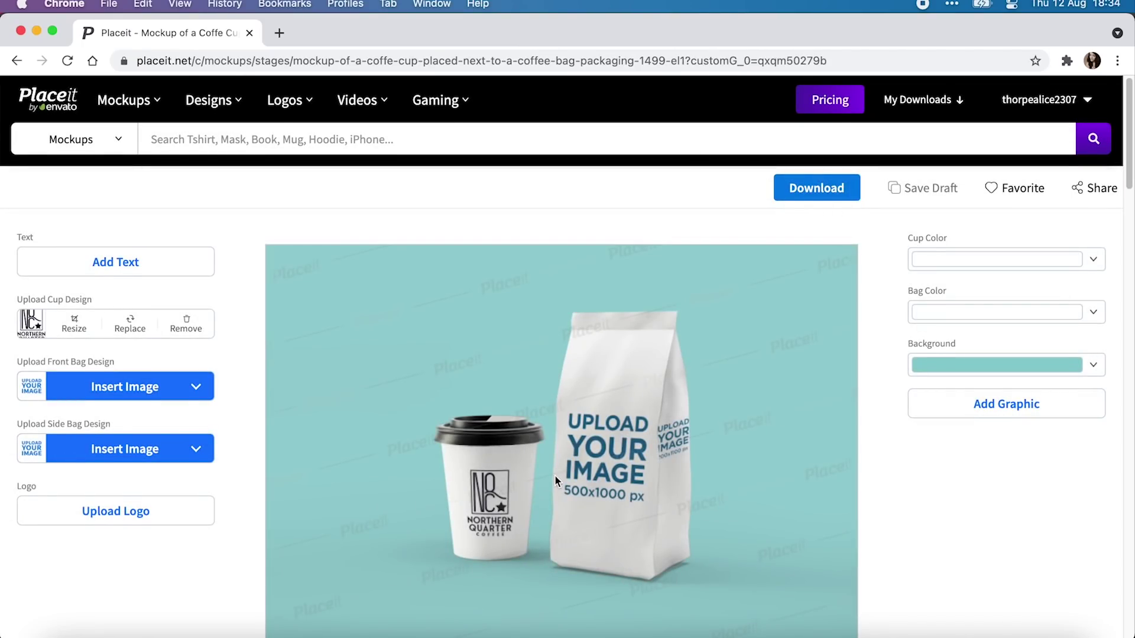
scroll(555, 475, down, 1)
click(94, 380)
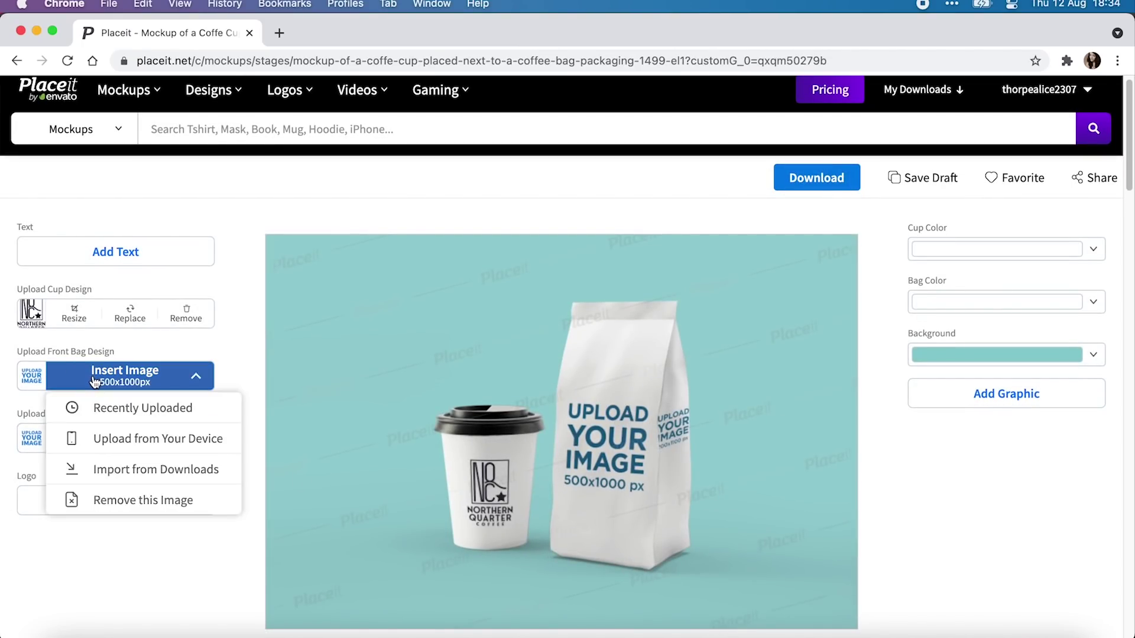
click(149, 442)
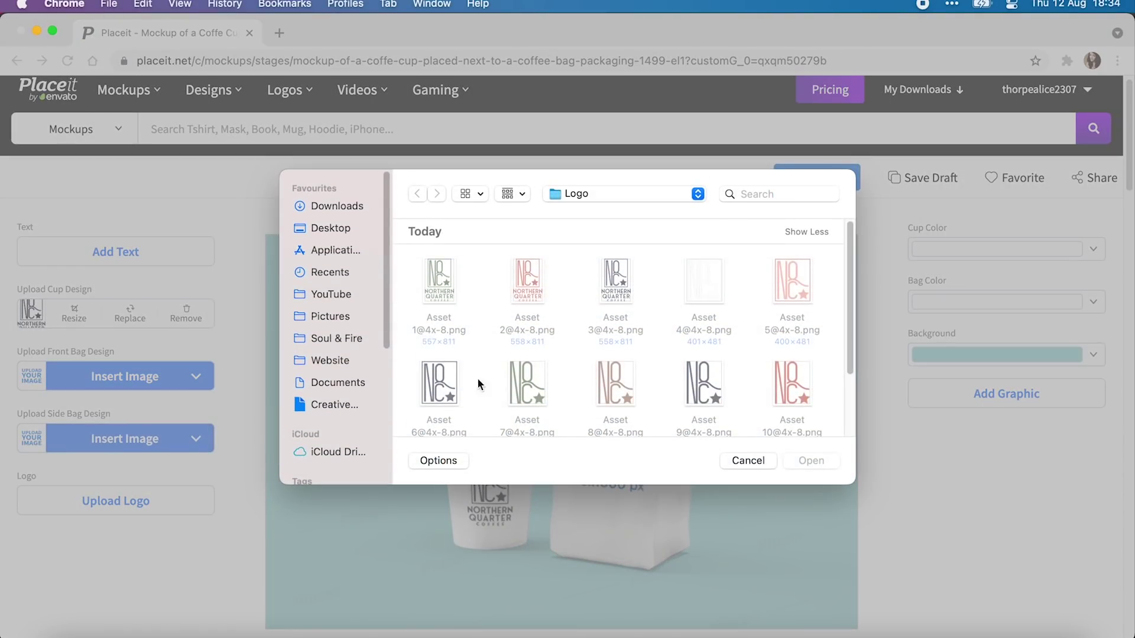
click(615, 279)
click(811, 461)
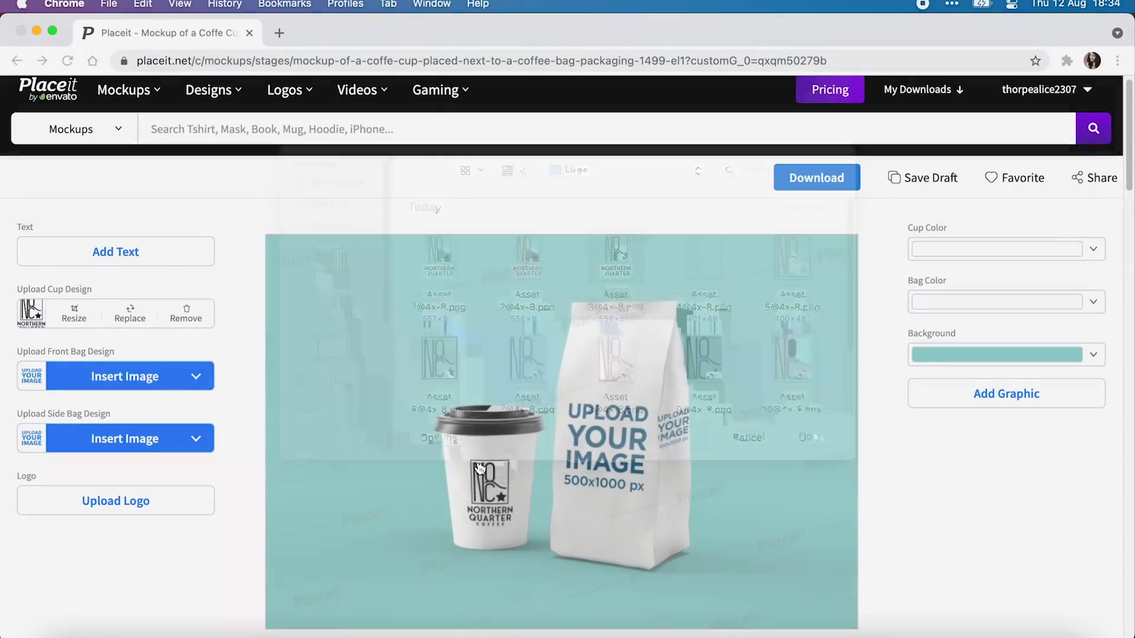
drag(480, 537, 461, 538)
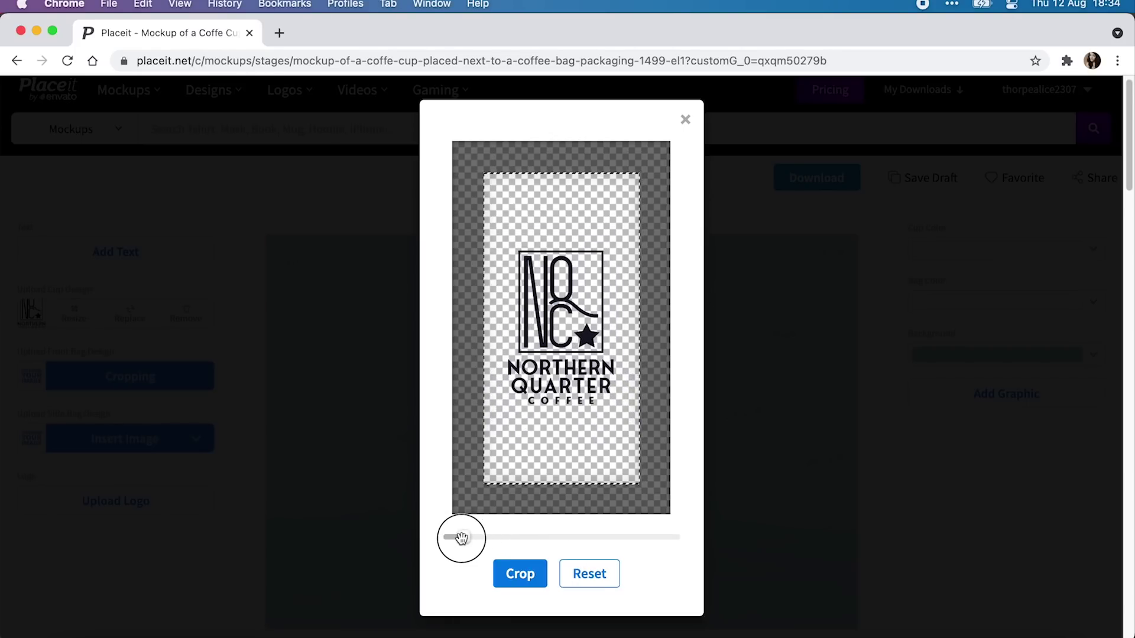
click(533, 577)
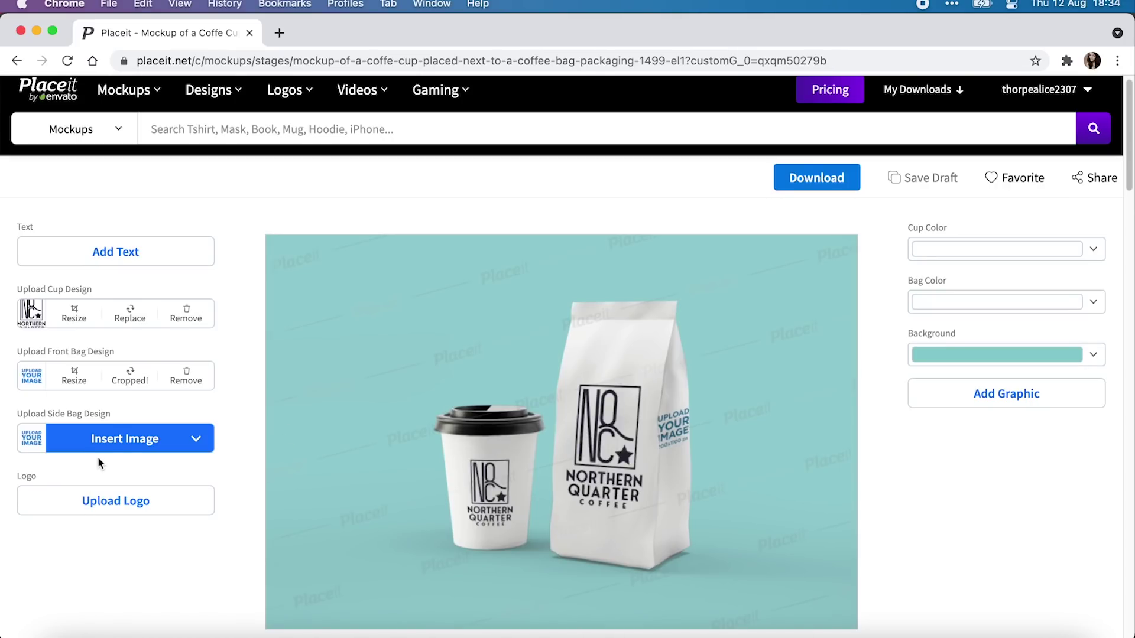
Upload the black unframed NQC star monogram without text as the side bag design, scaled down within the narrow crop area
click(121, 438)
click(118, 501)
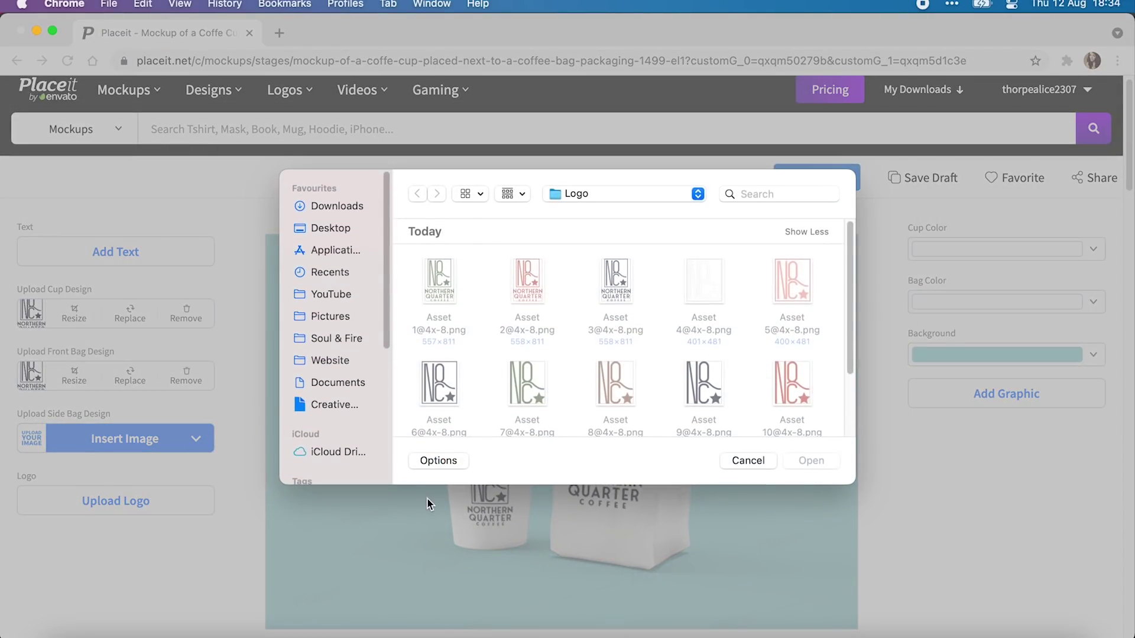
click(619, 305)
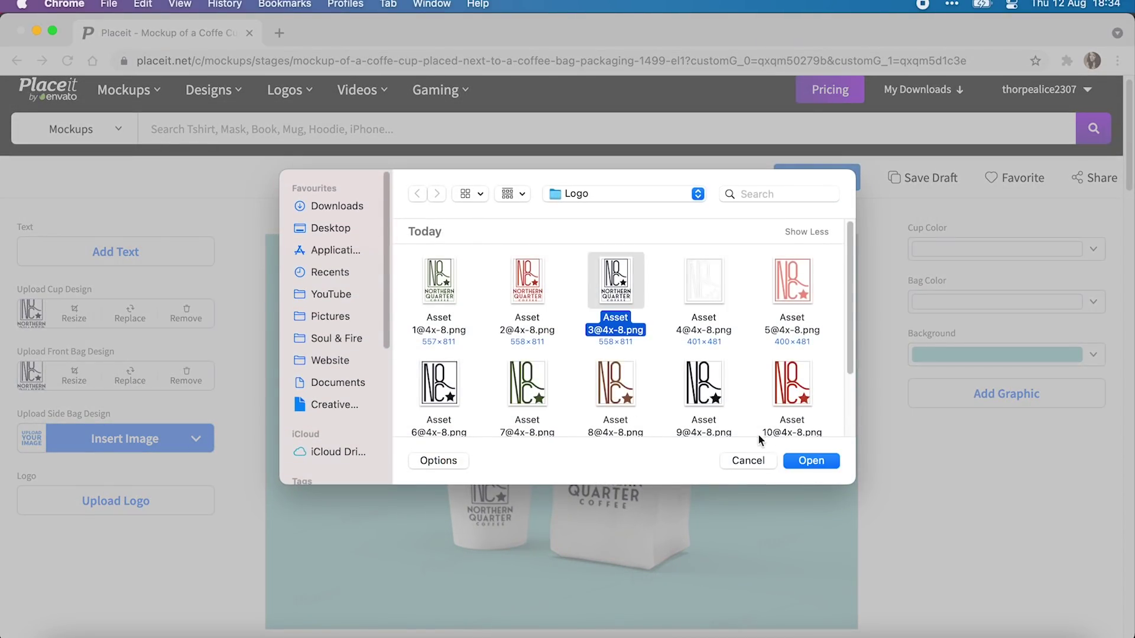
click(807, 461)
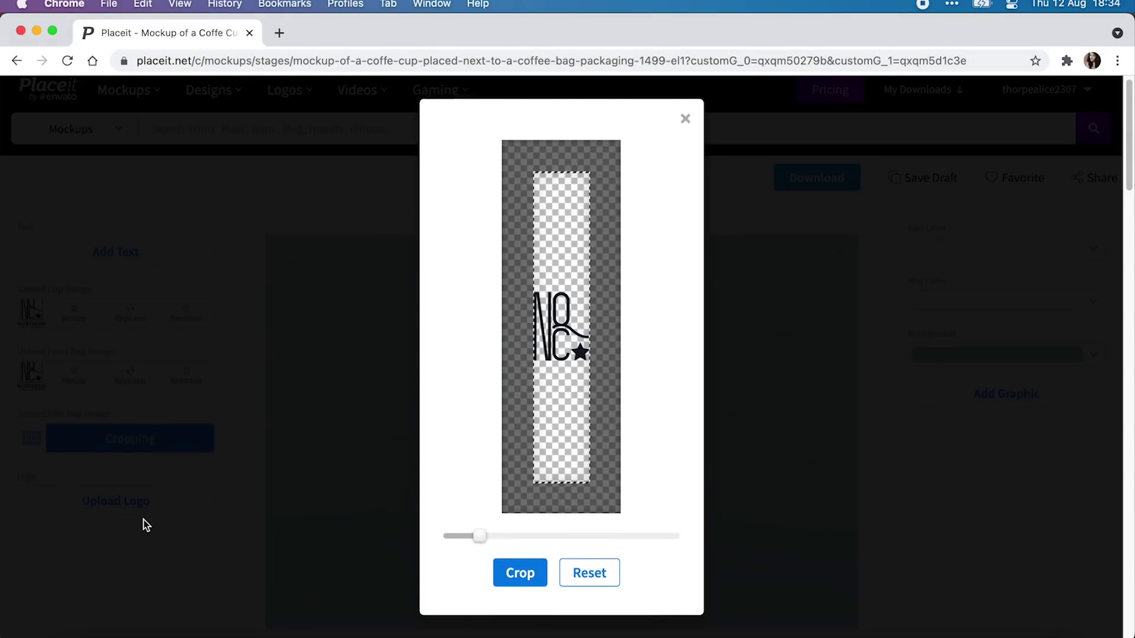
drag(479, 537, 458, 537)
click(520, 574)
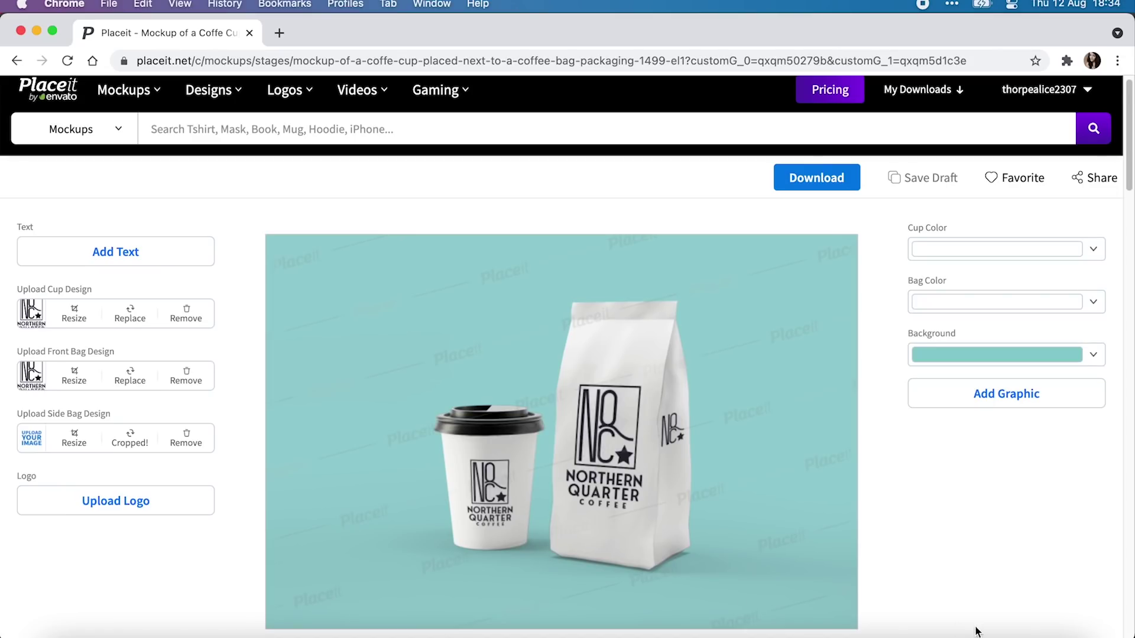
Try tan, mustard yellow and dark purple as the bag color, and restore it to white
scroll(900, 542, down, 1)
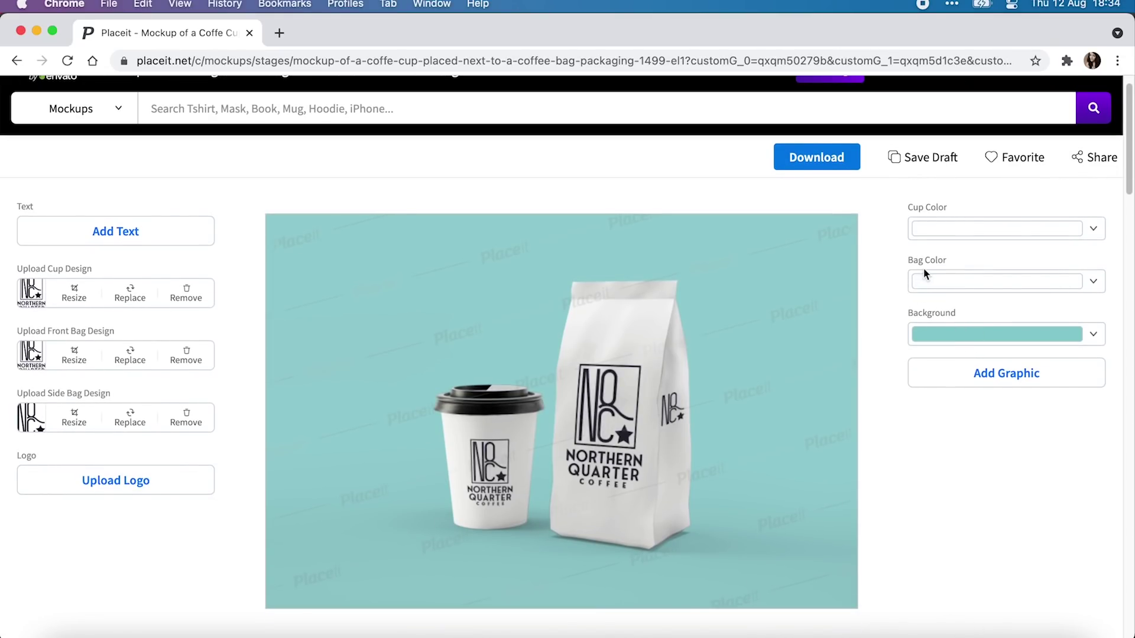
click(1099, 283)
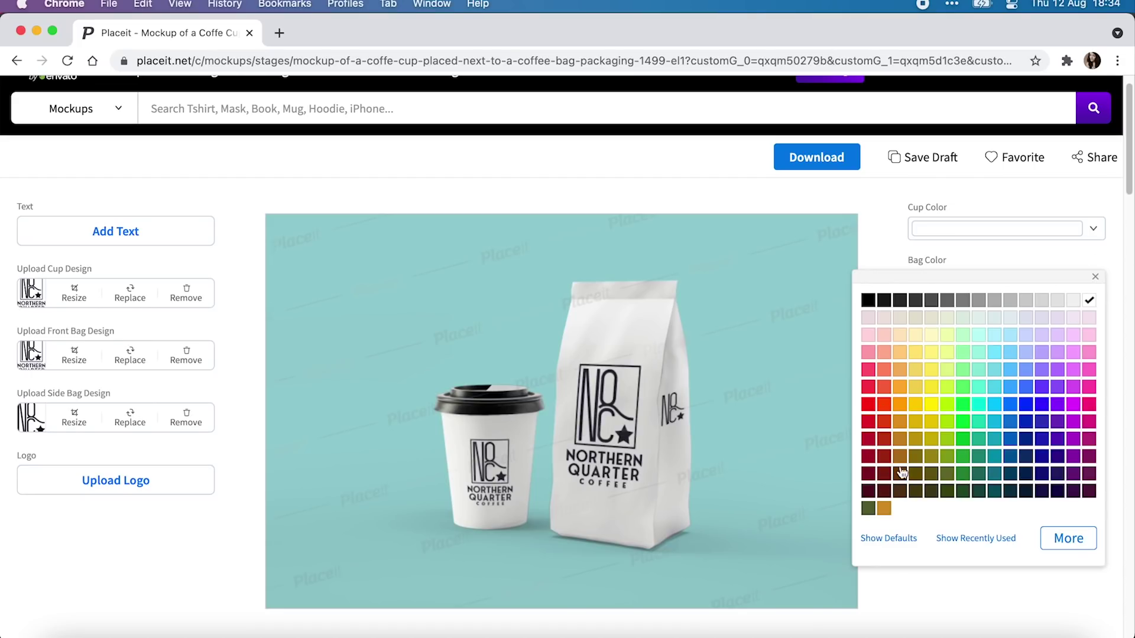
click(900, 336)
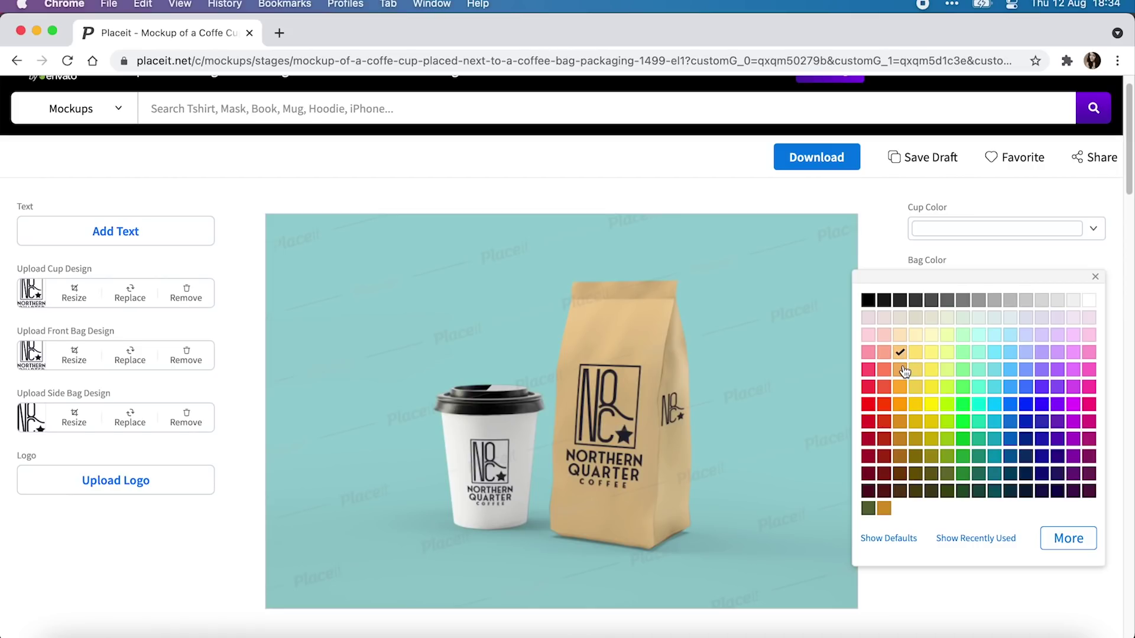
click(915, 389)
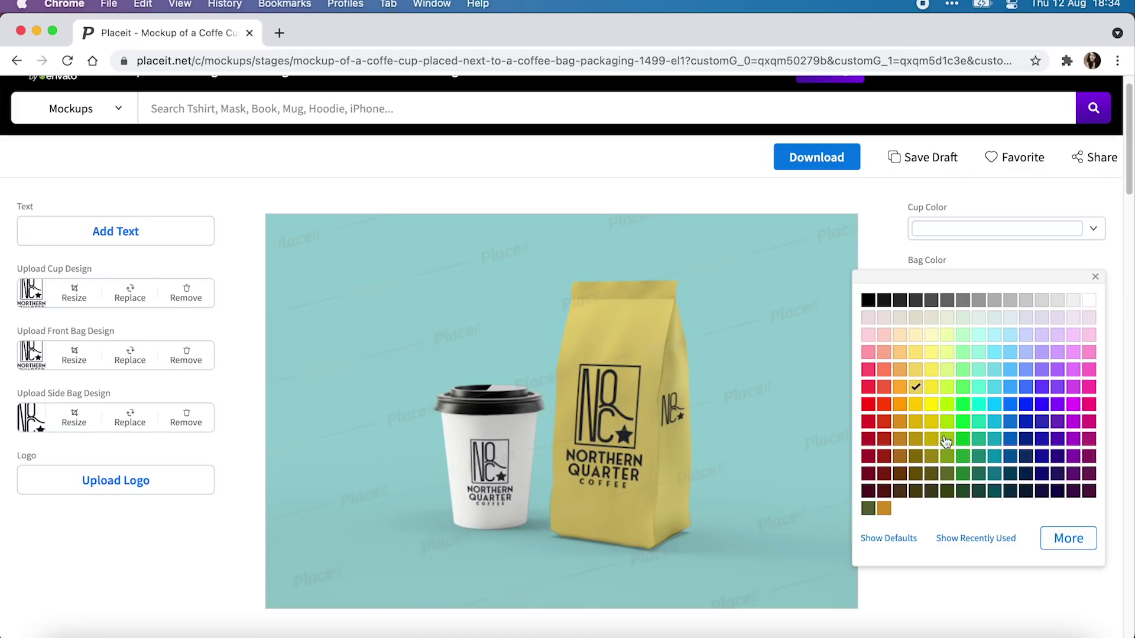
click(1058, 491)
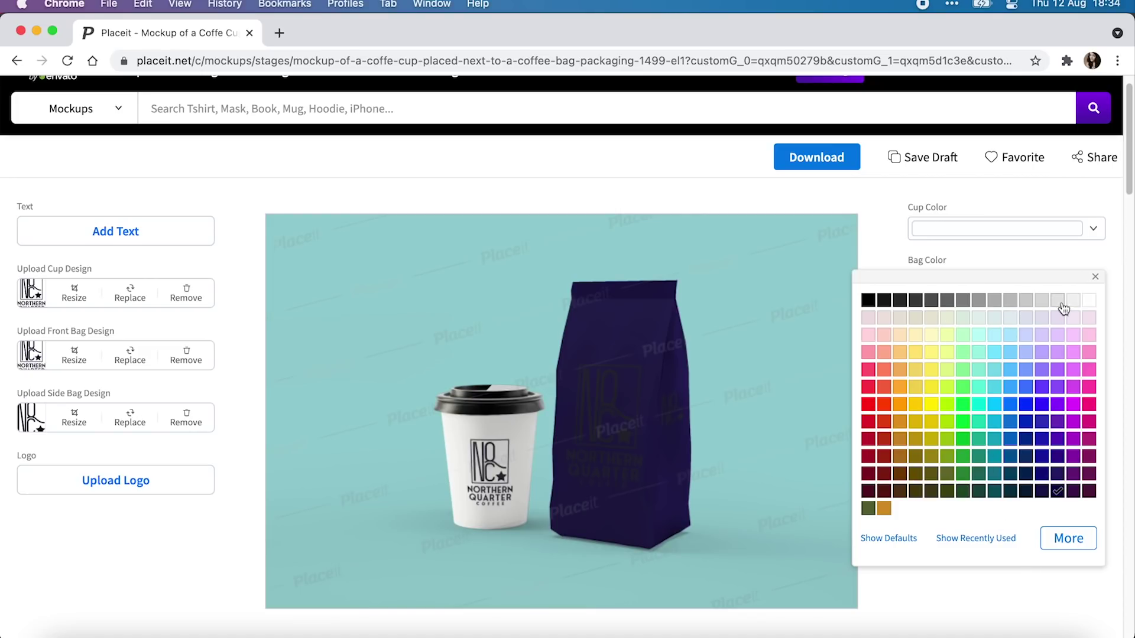
click(1089, 301)
click(1108, 275)
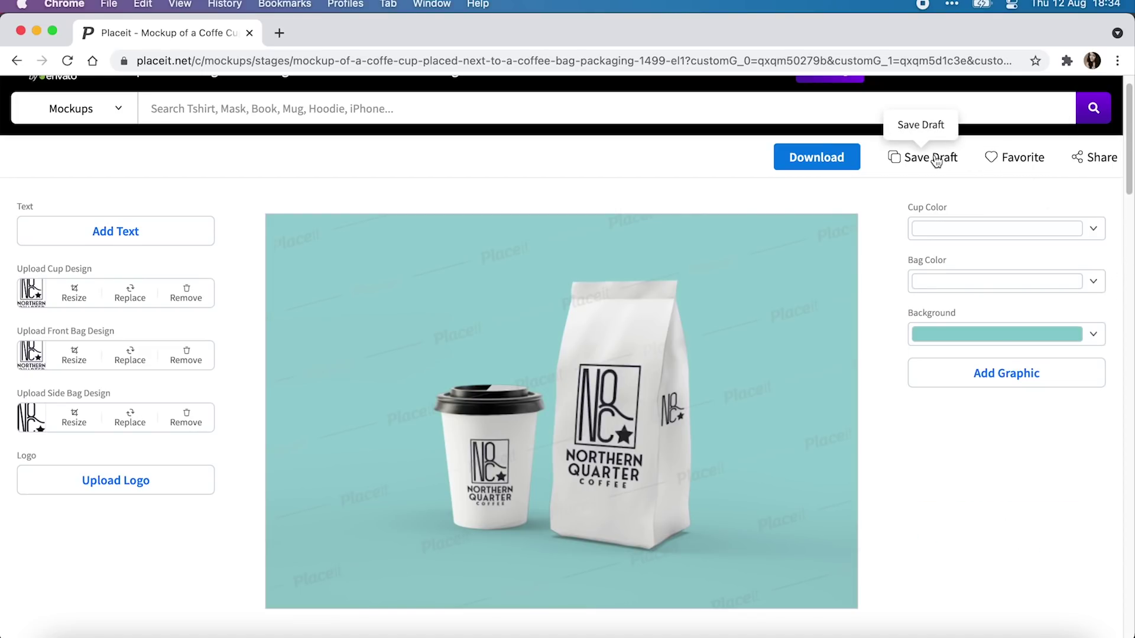